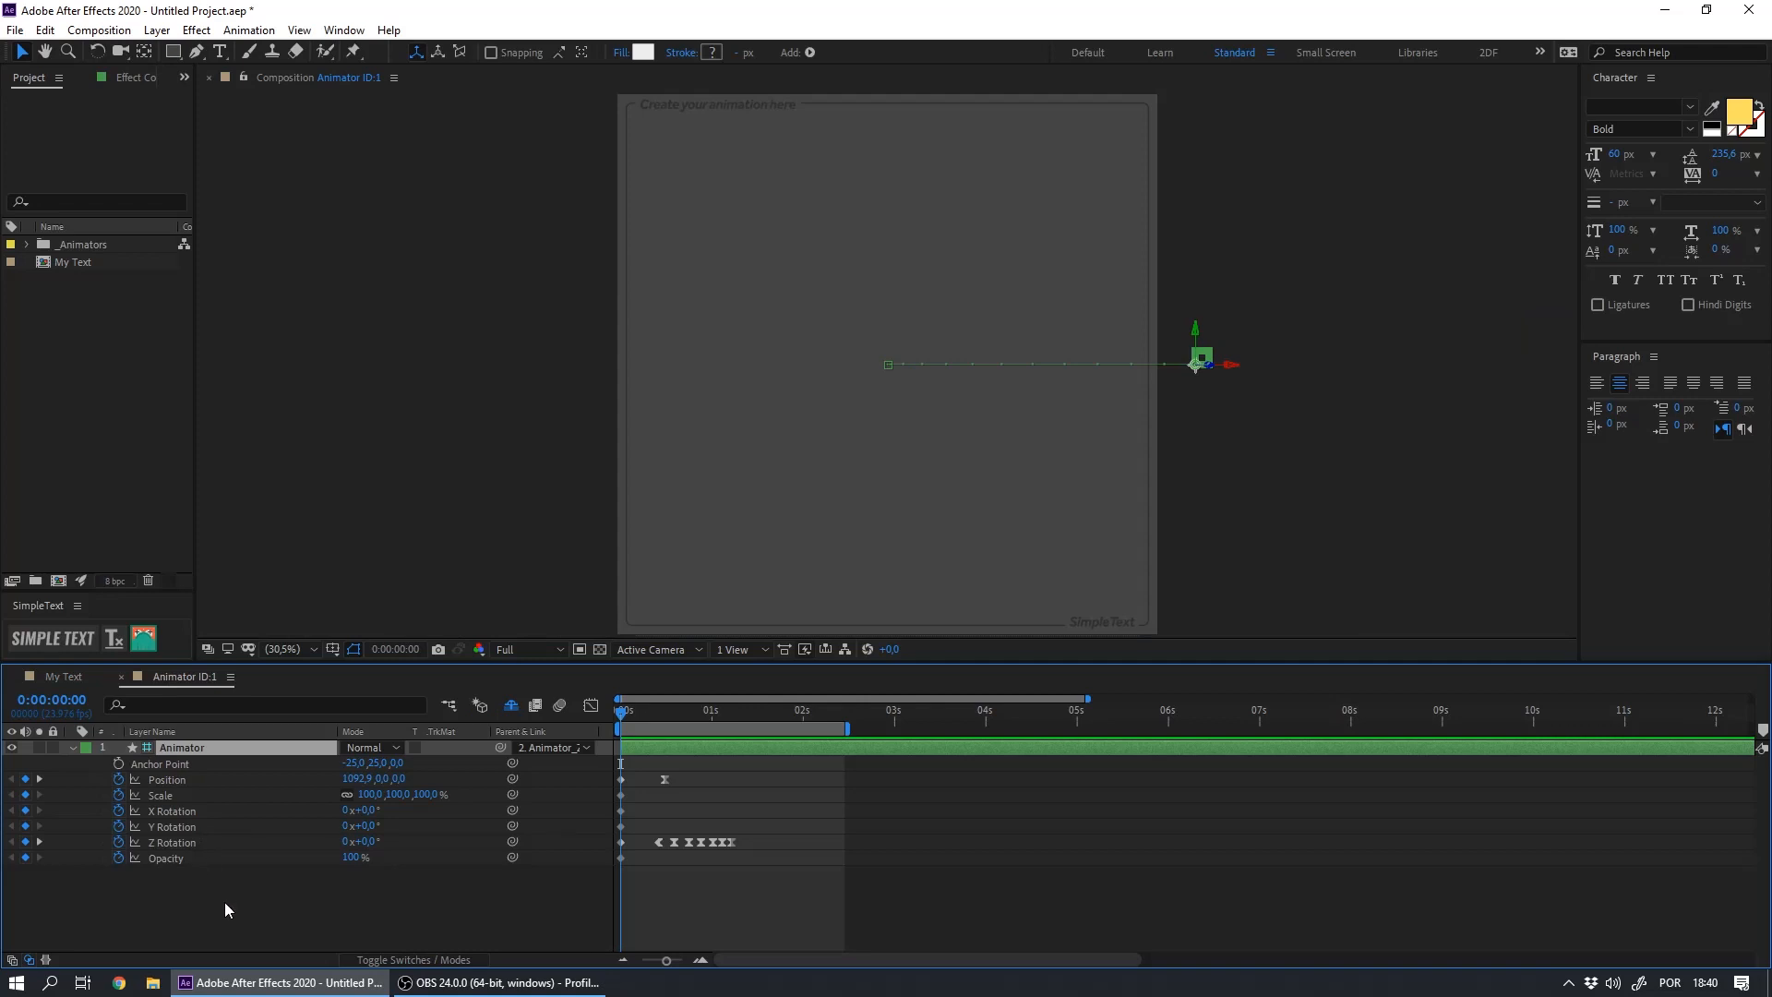
Preview the Animator ID:1 animation and scrub through the My Text composition to see the same motion on the text
click(195, 752)
key(space)
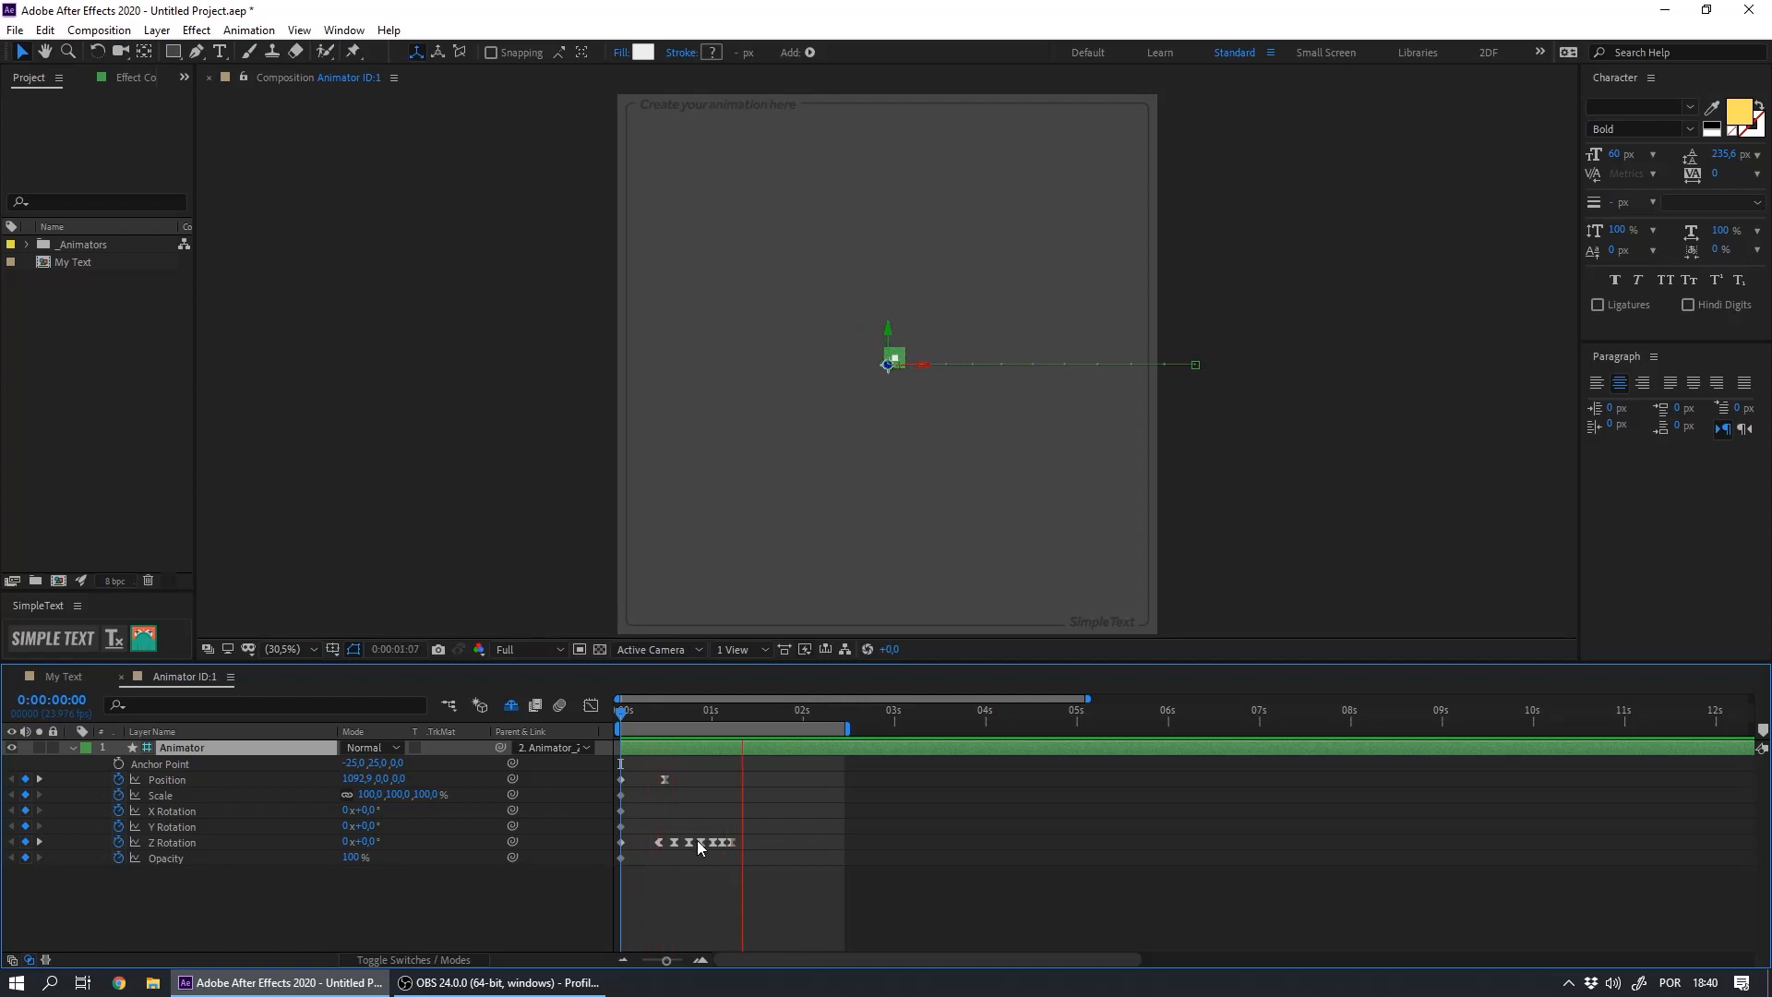
click(55, 678)
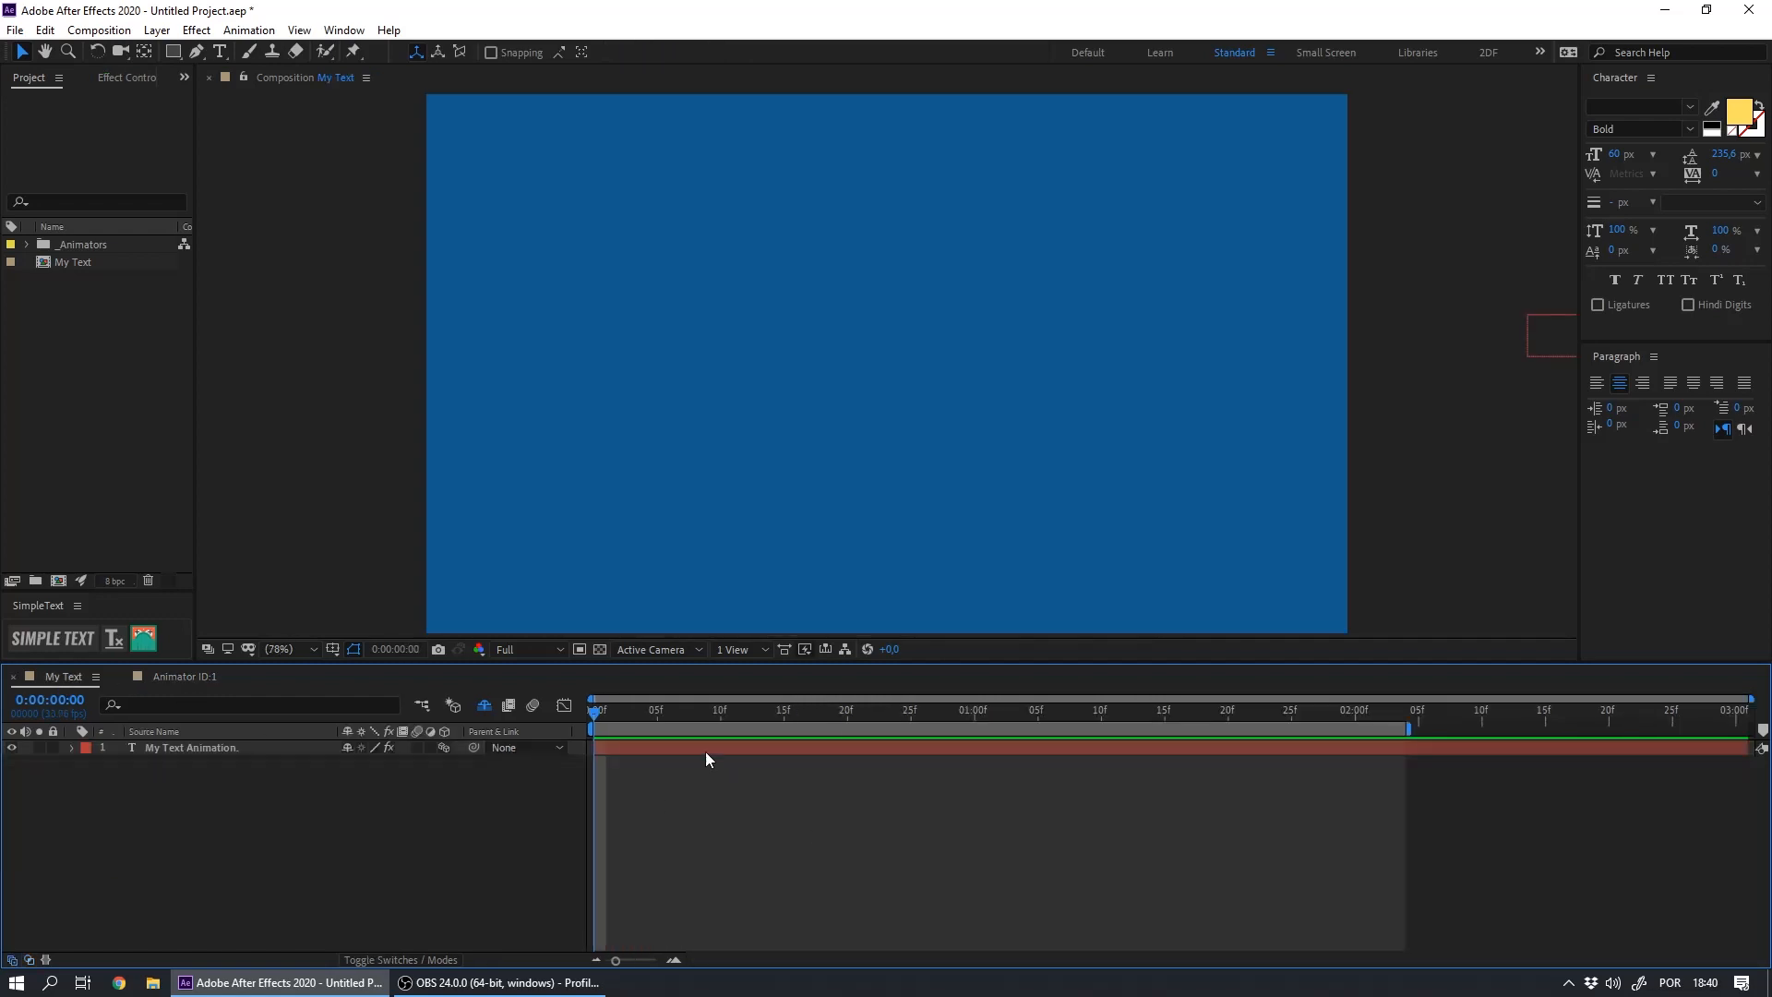
drag(621, 722, 936, 716)
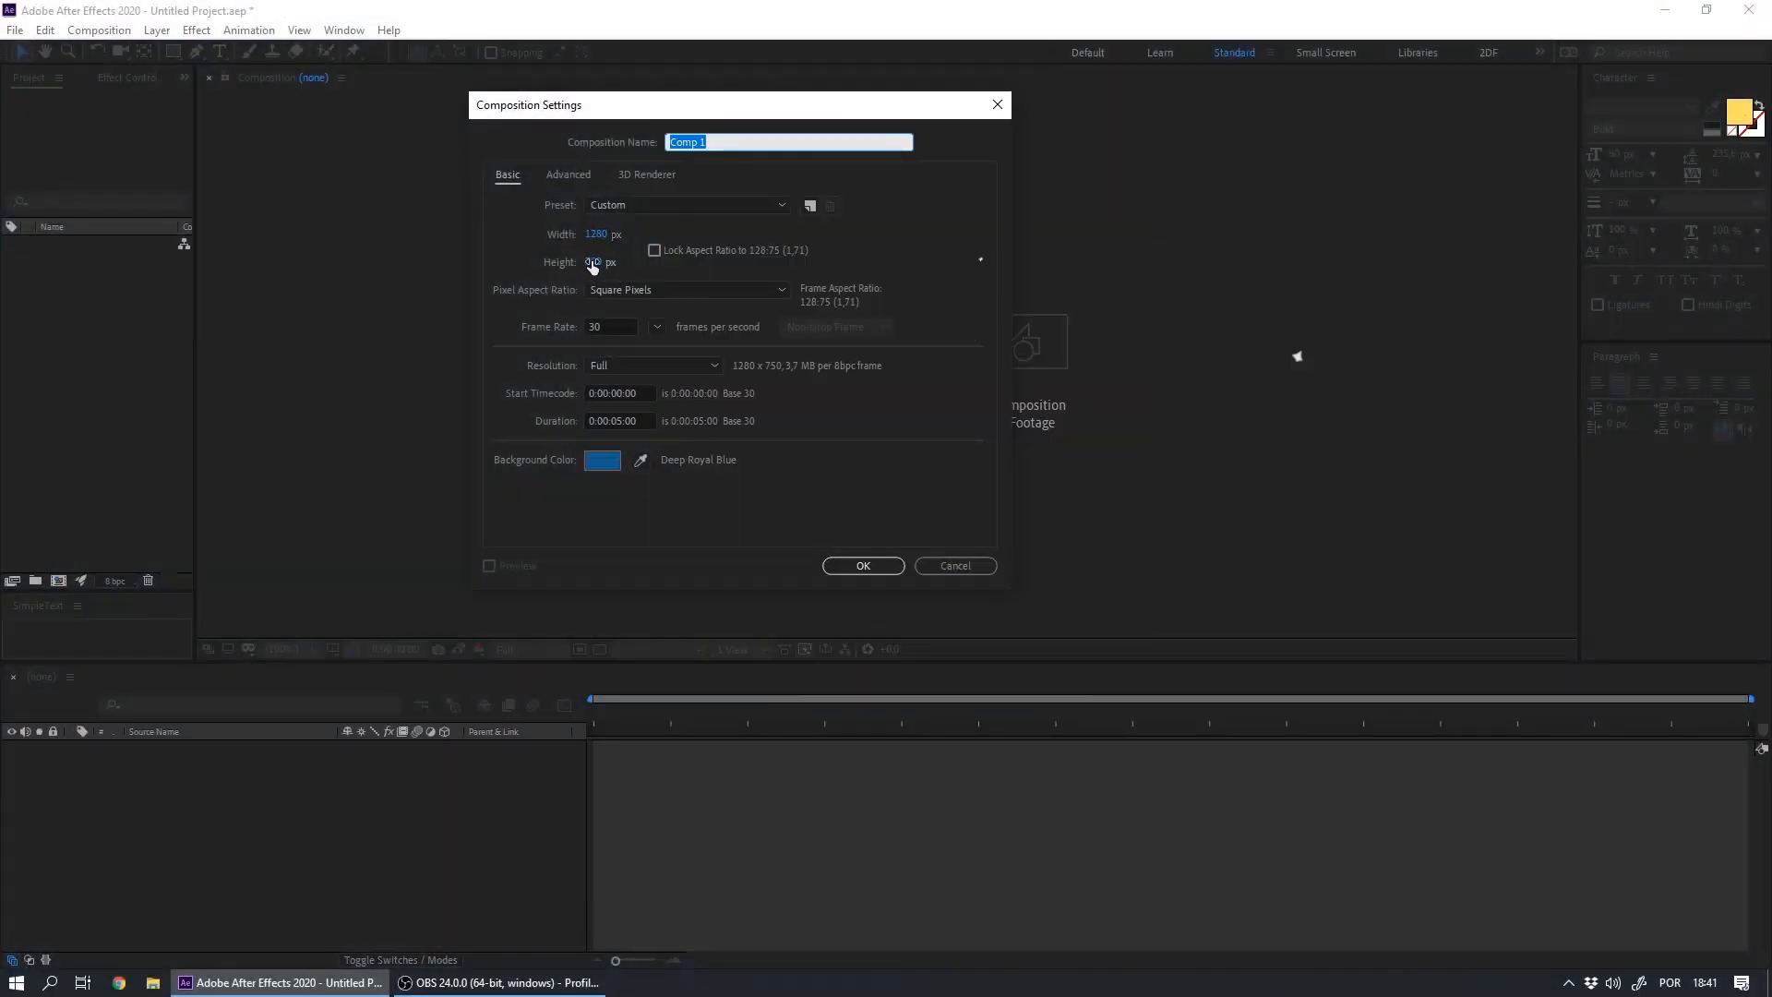
Create a new composition named My Text with a height of 720 px
click(593, 261)
text(720)
key(Return)
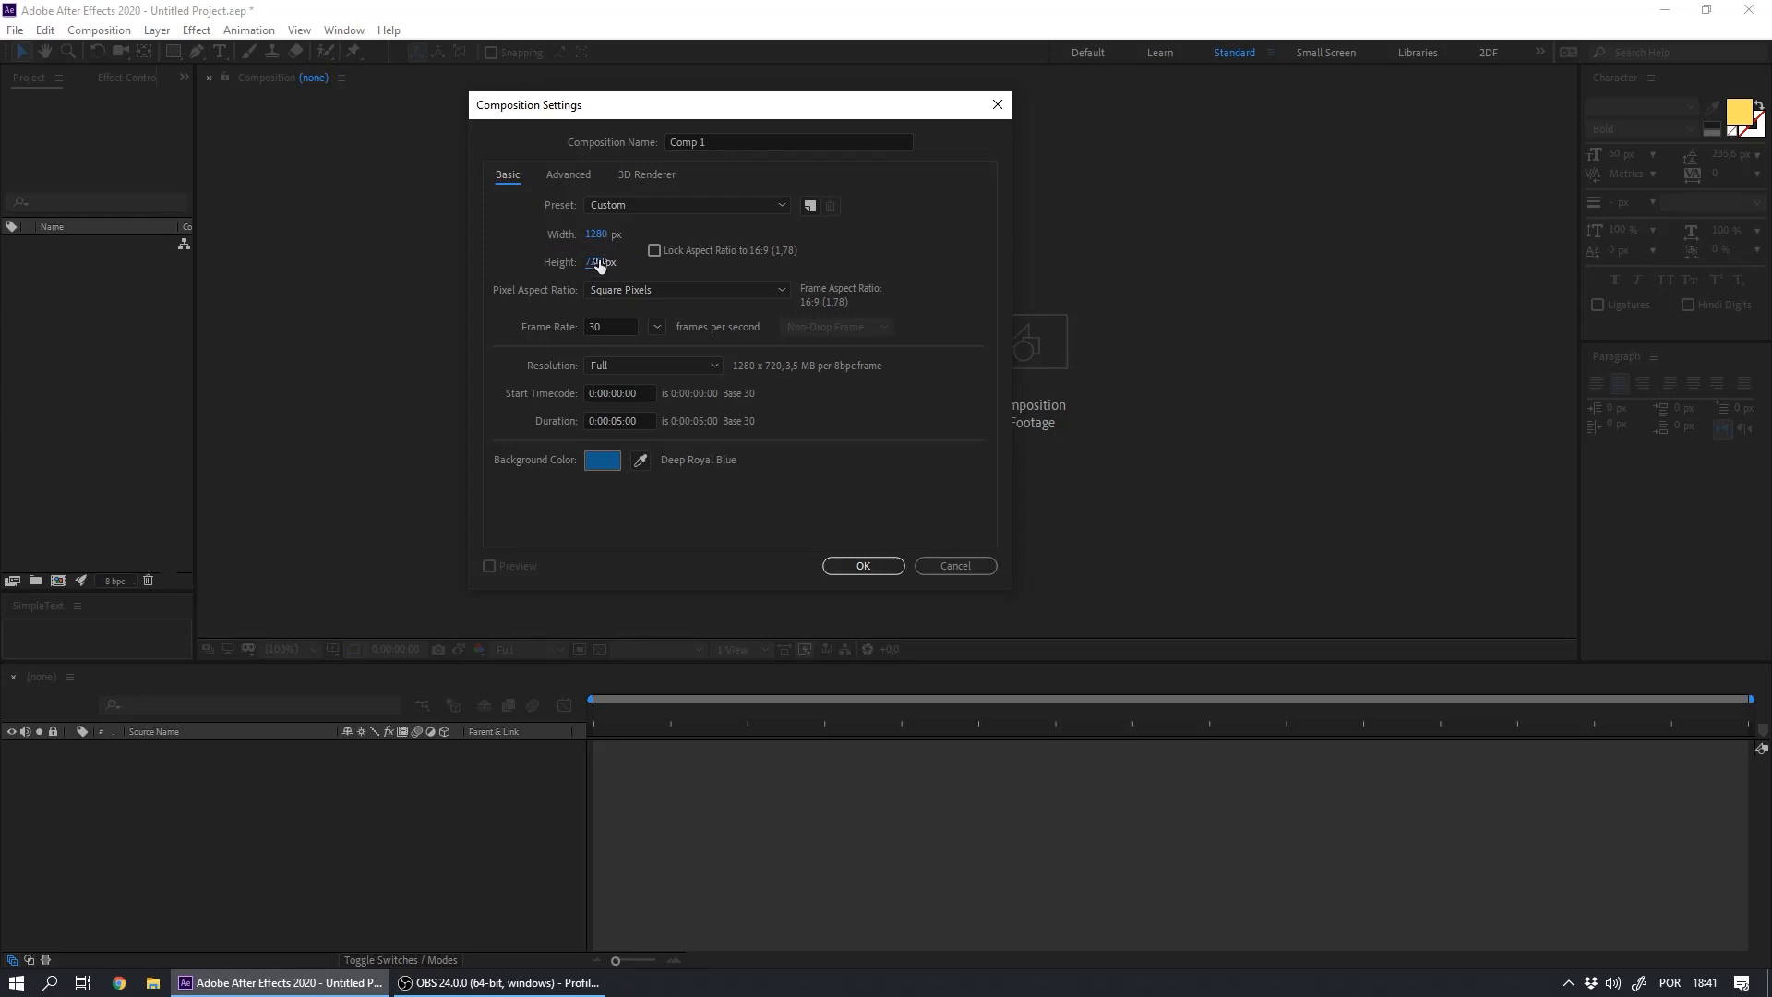
click(691, 148)
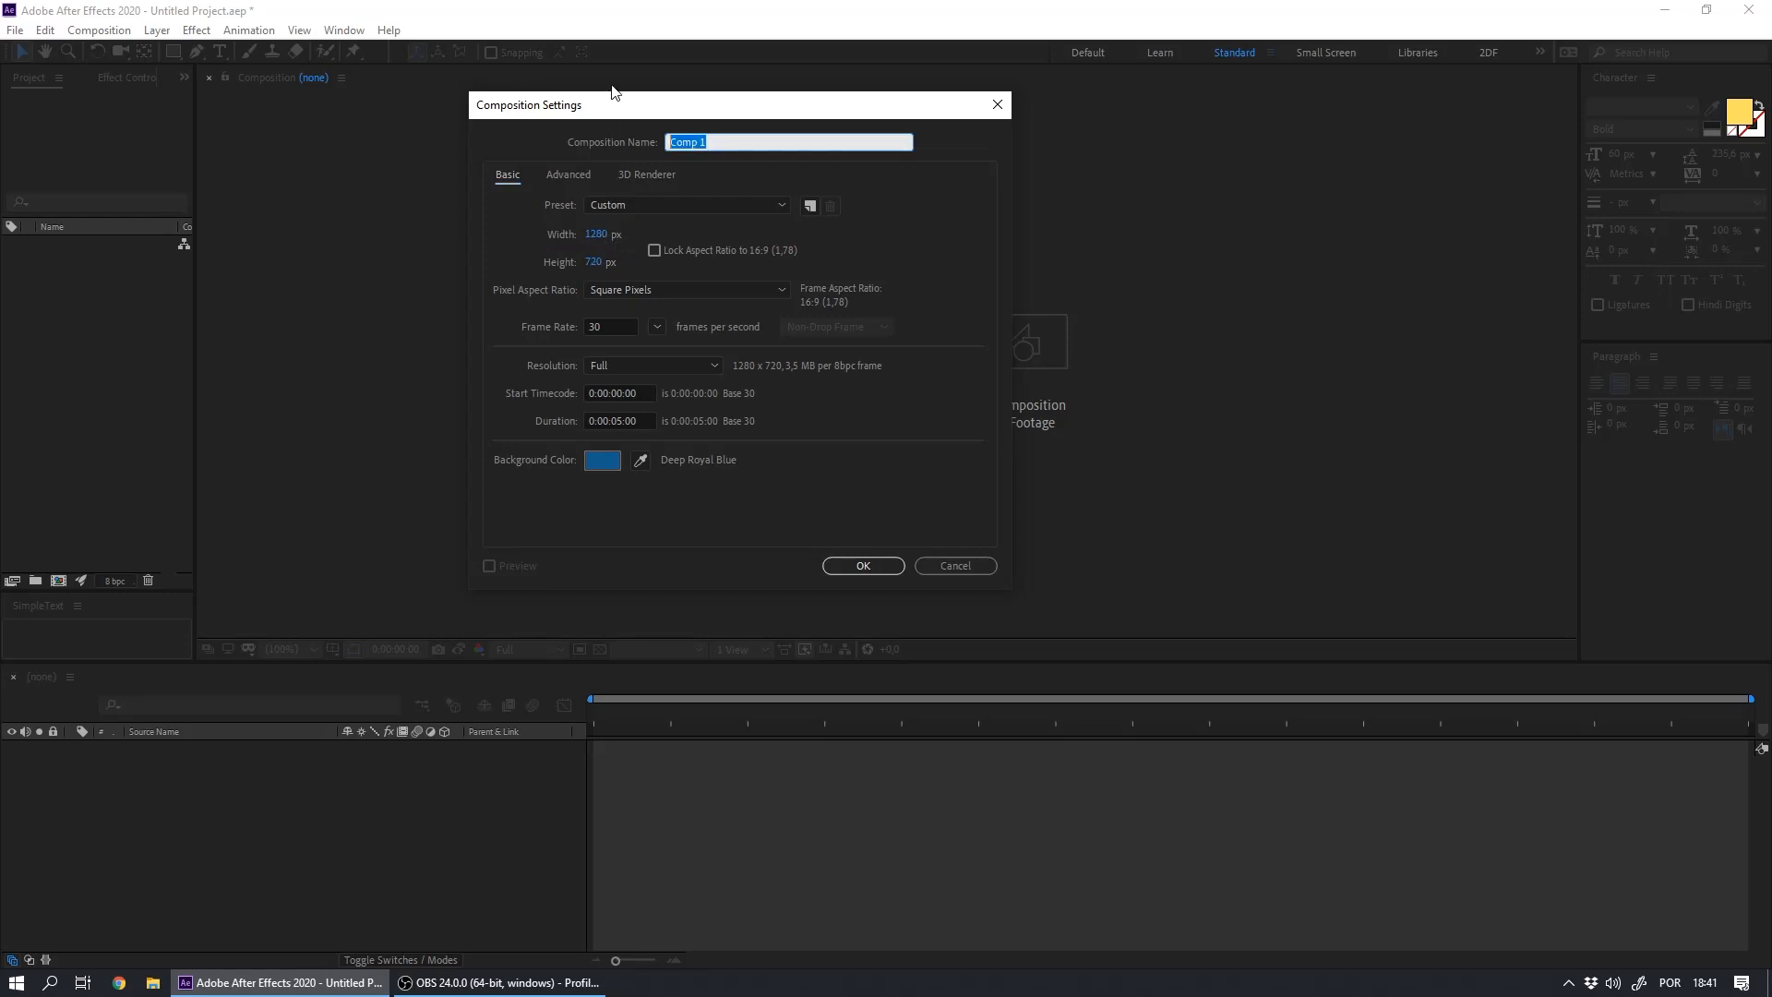
text(My Text)
click(840, 566)
Add a text layer reading "My Text Animation." at the centre of the My Text composition
click(220, 51)
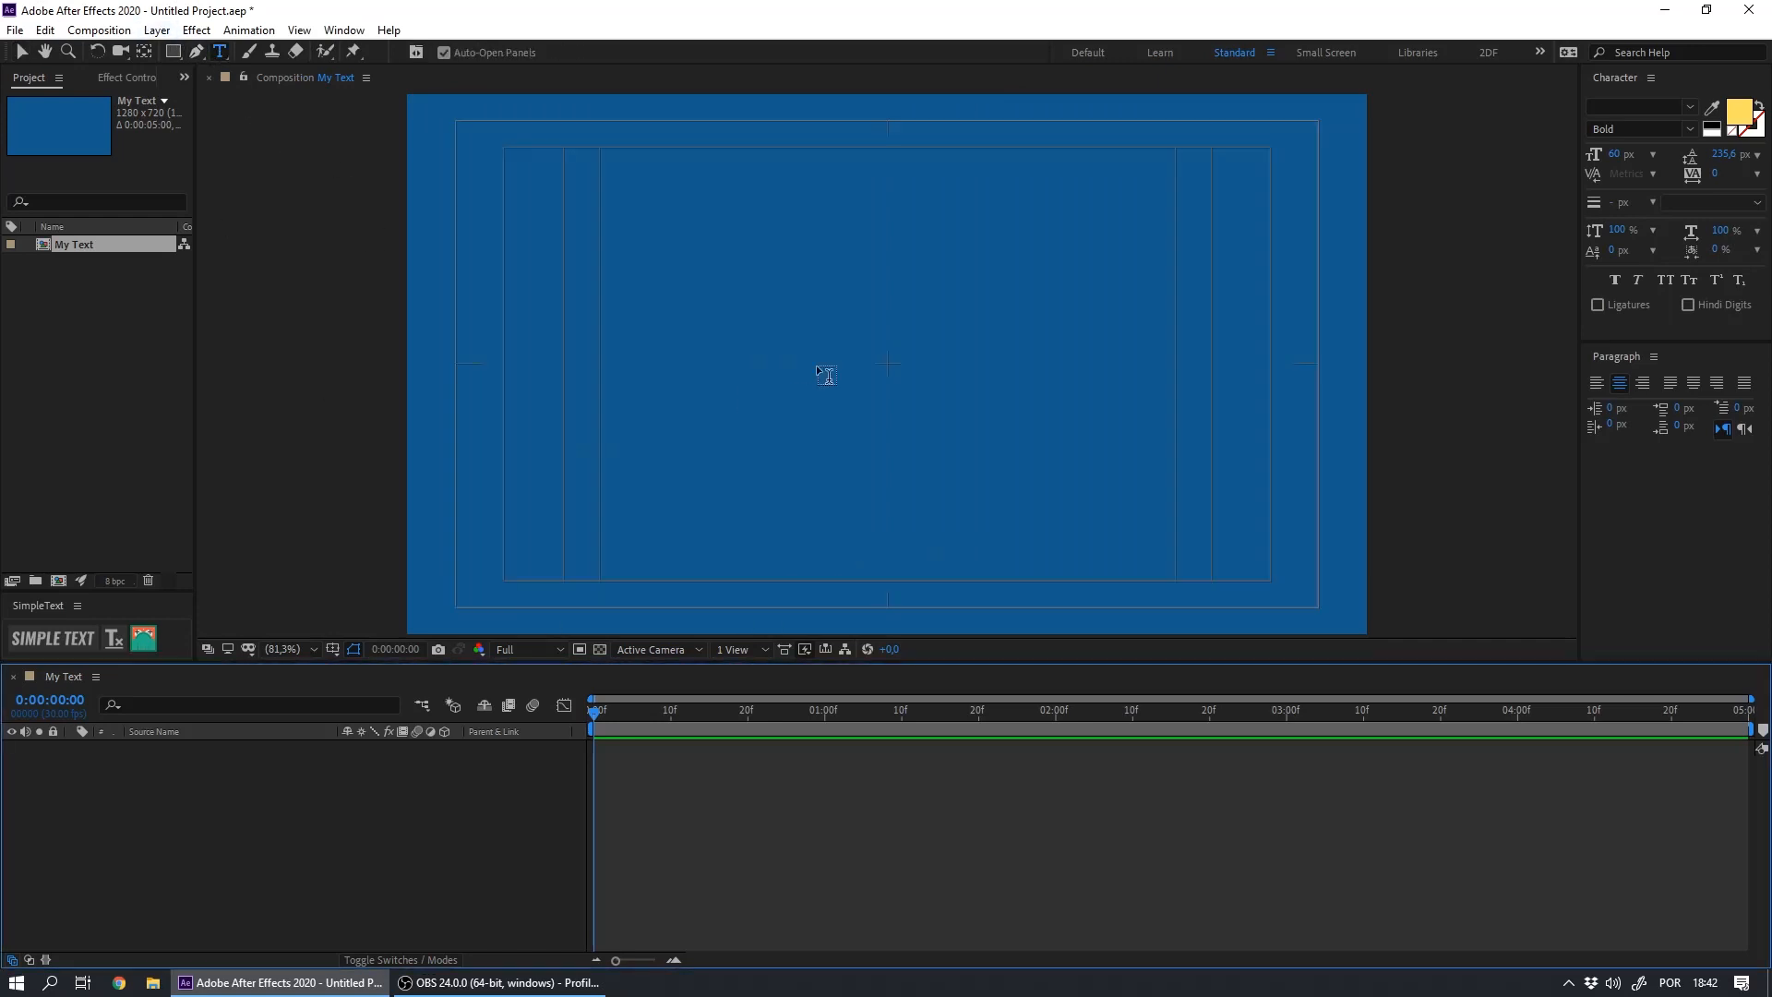
click(890, 371)
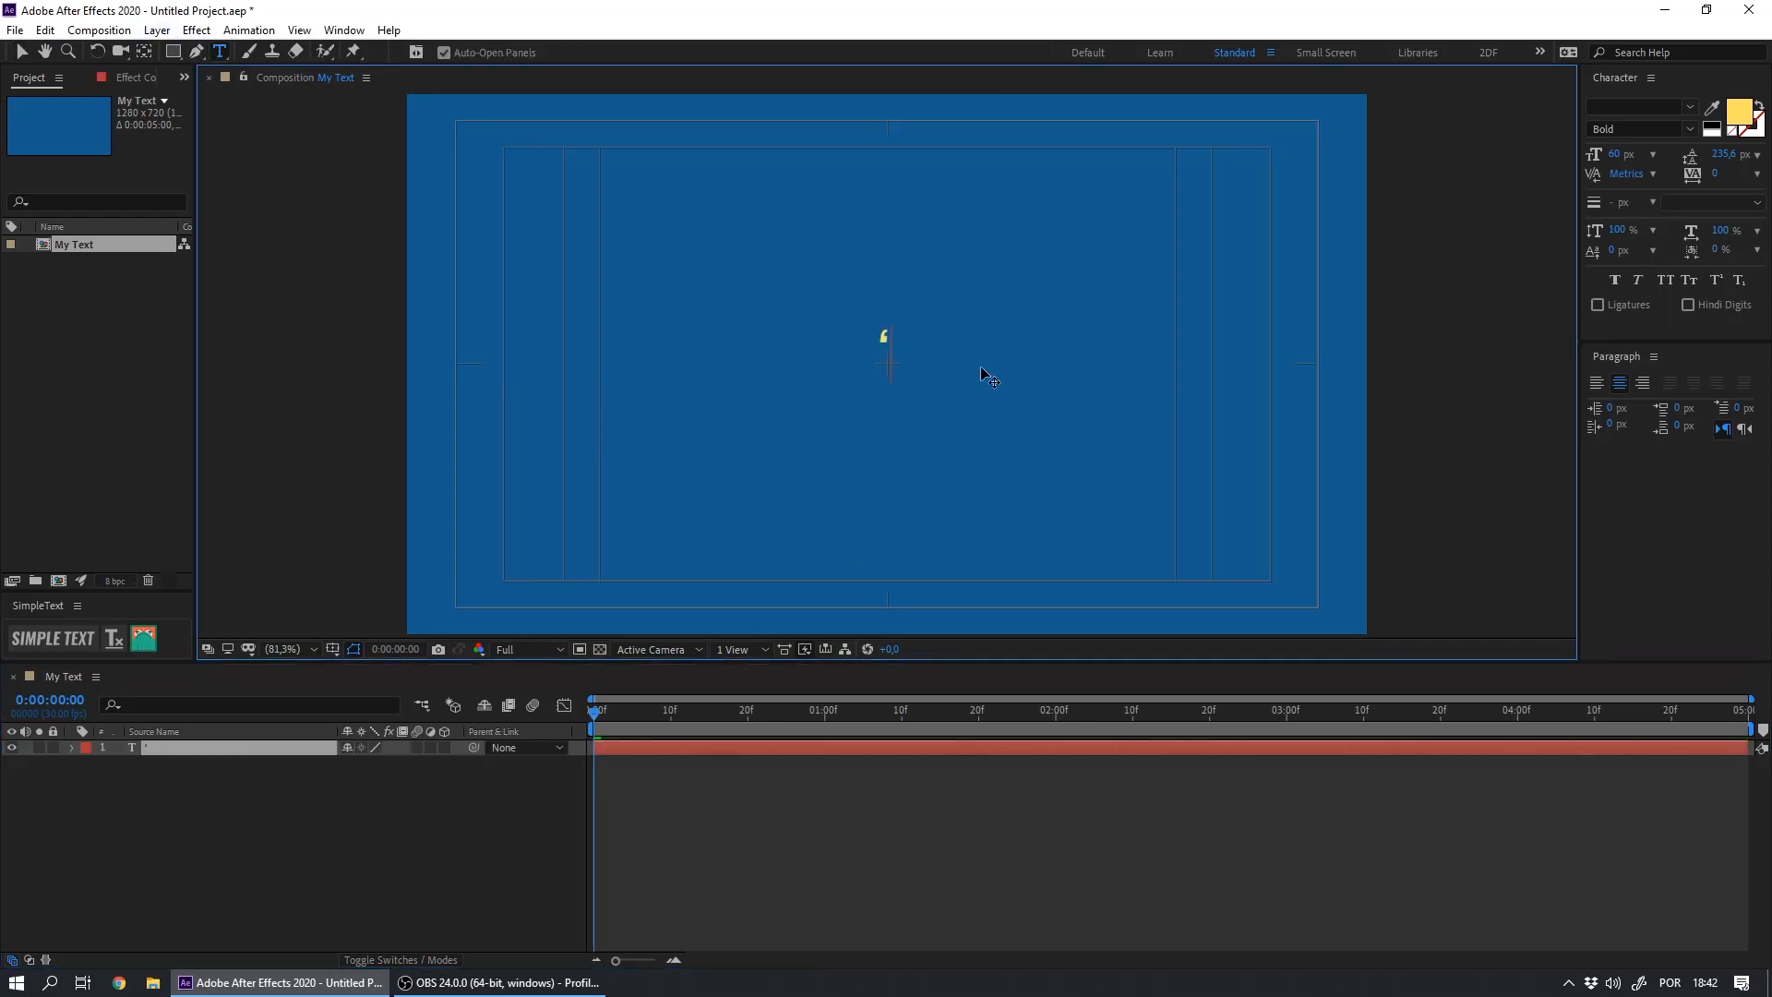
text(My Text Animation.)
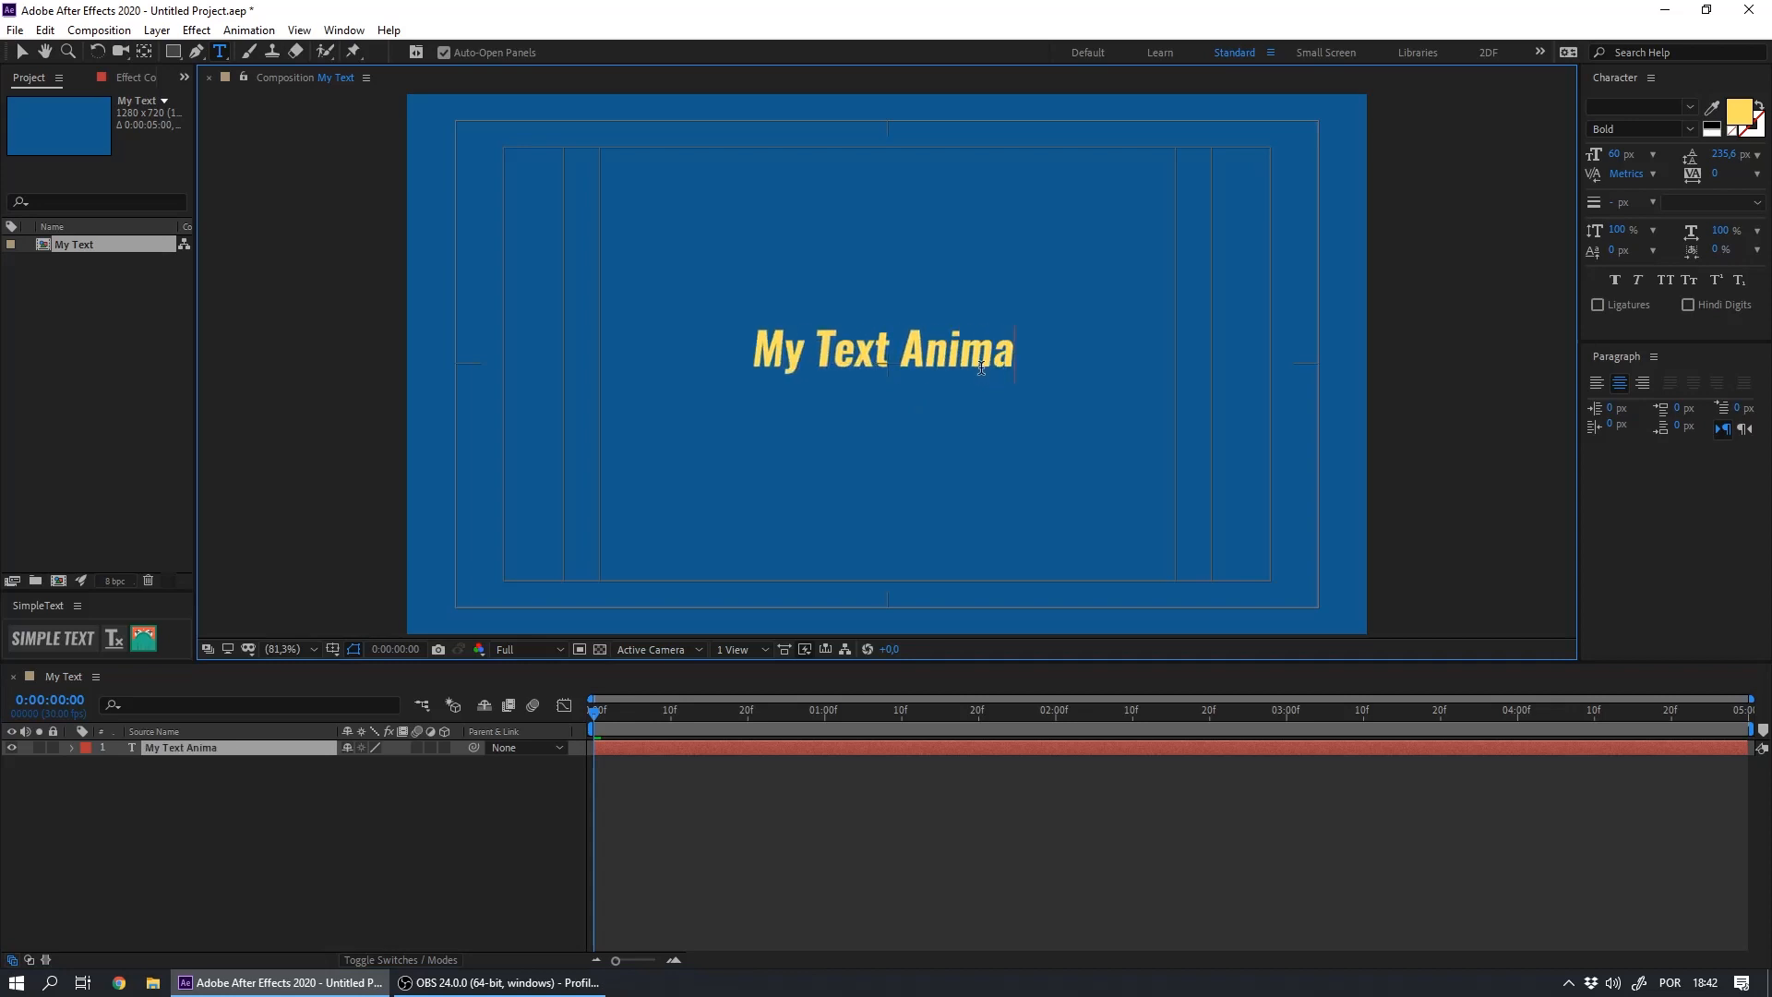
click(206, 835)
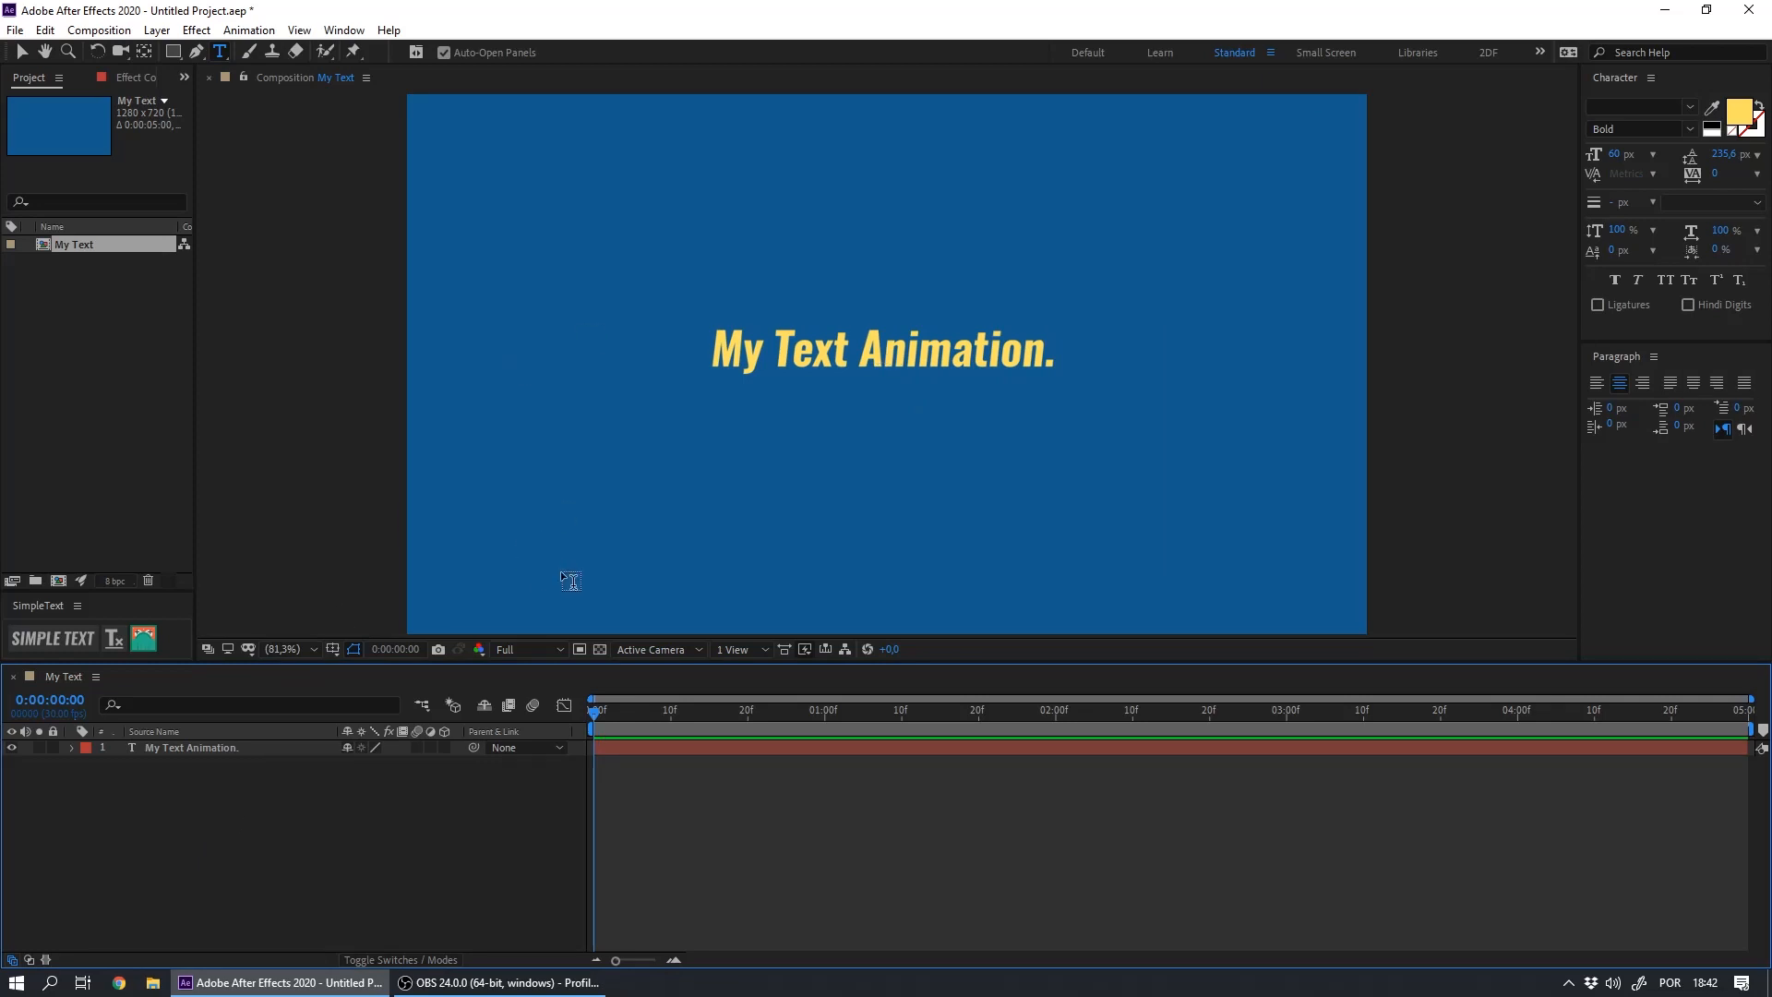
Add a text animator with all transform properties to the My Text Animation. layer
click(72, 748)
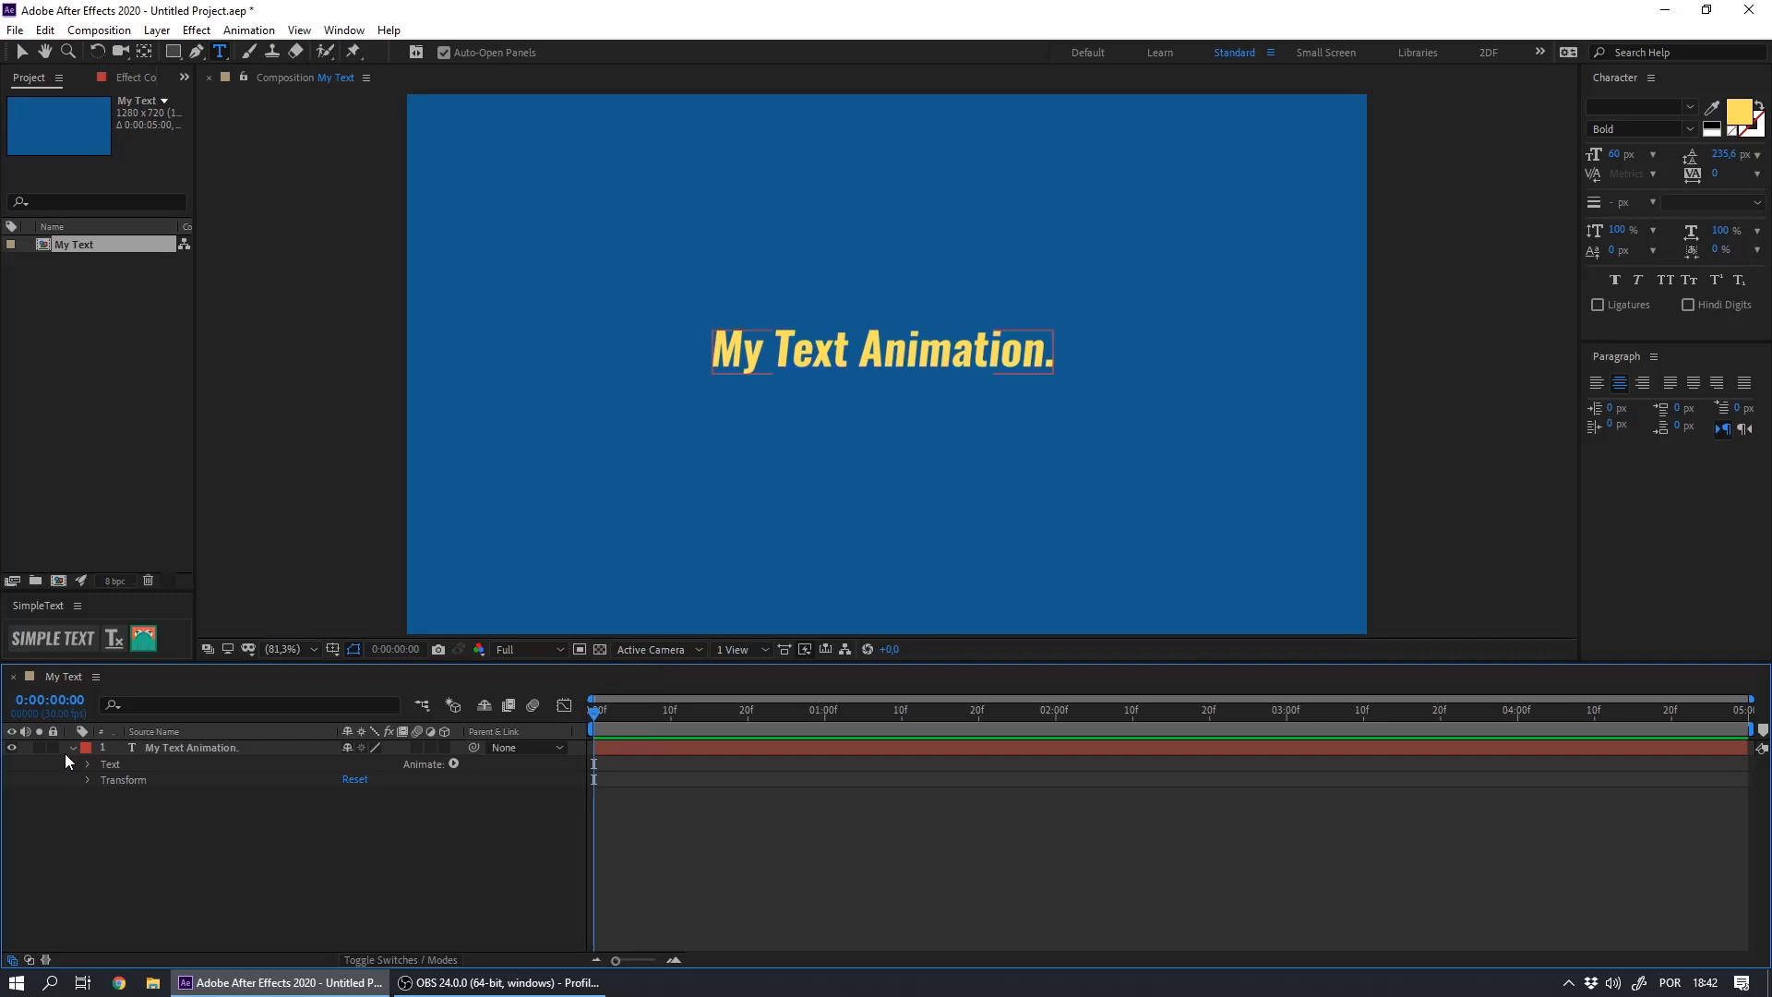
click(454, 763)
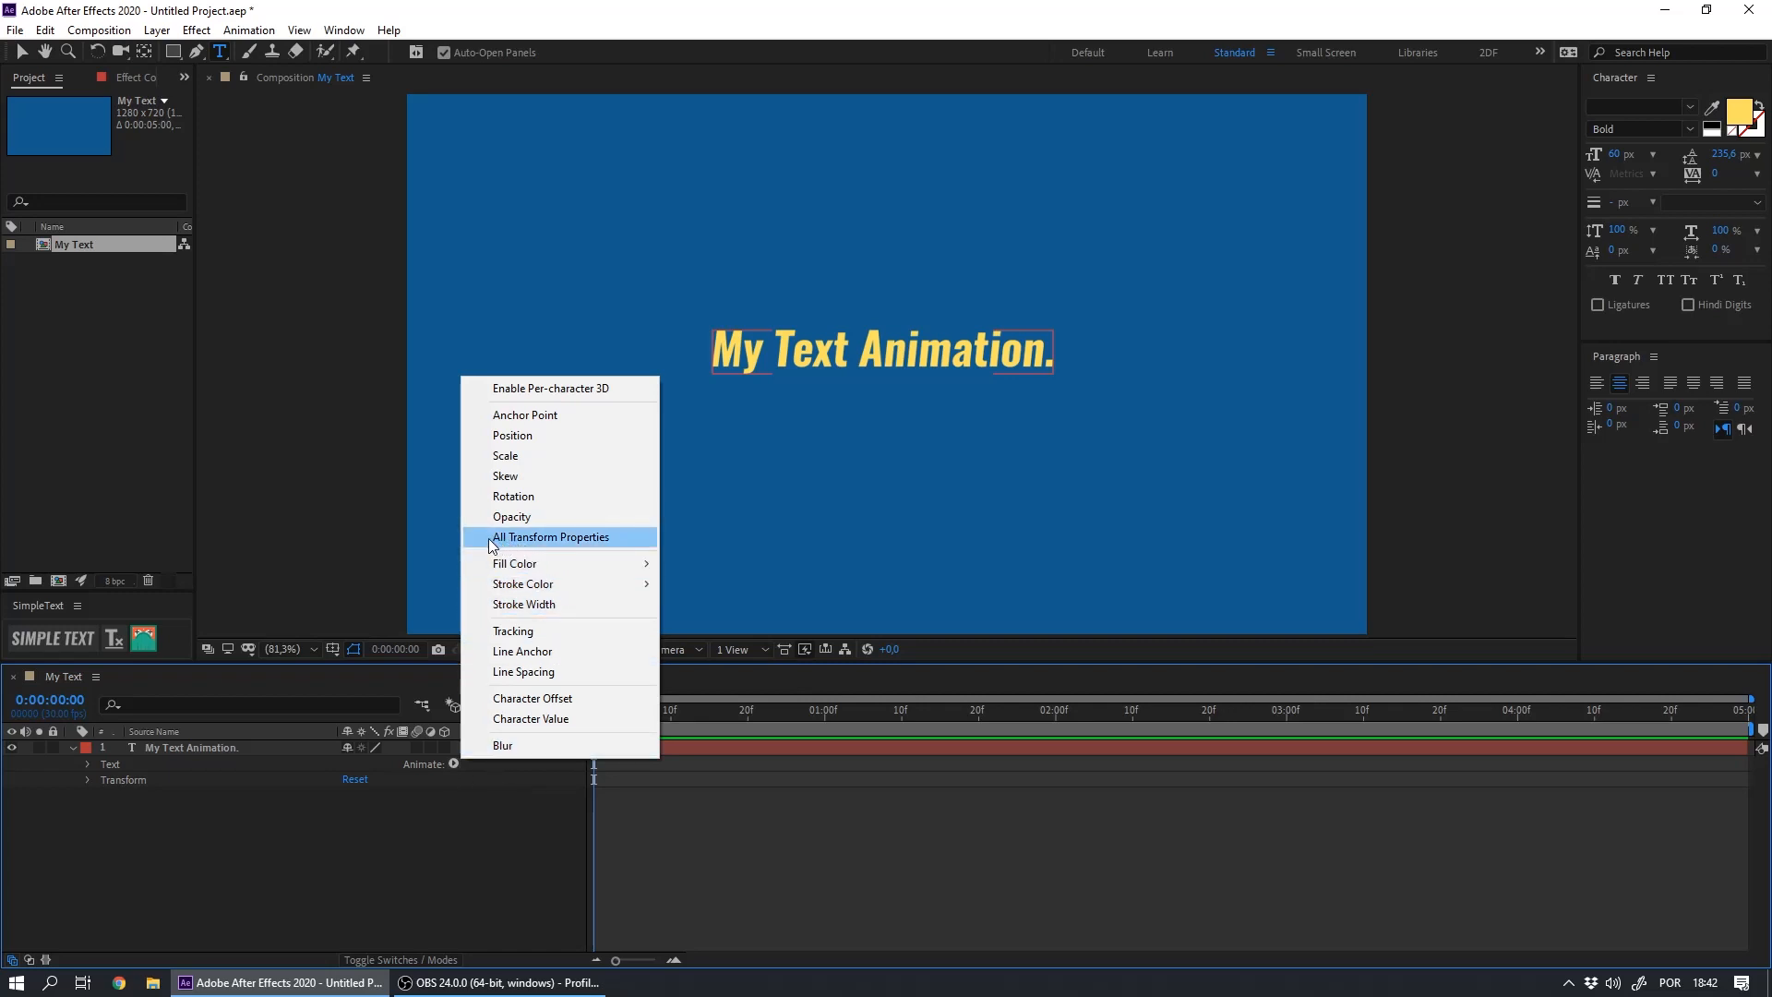
click(546, 543)
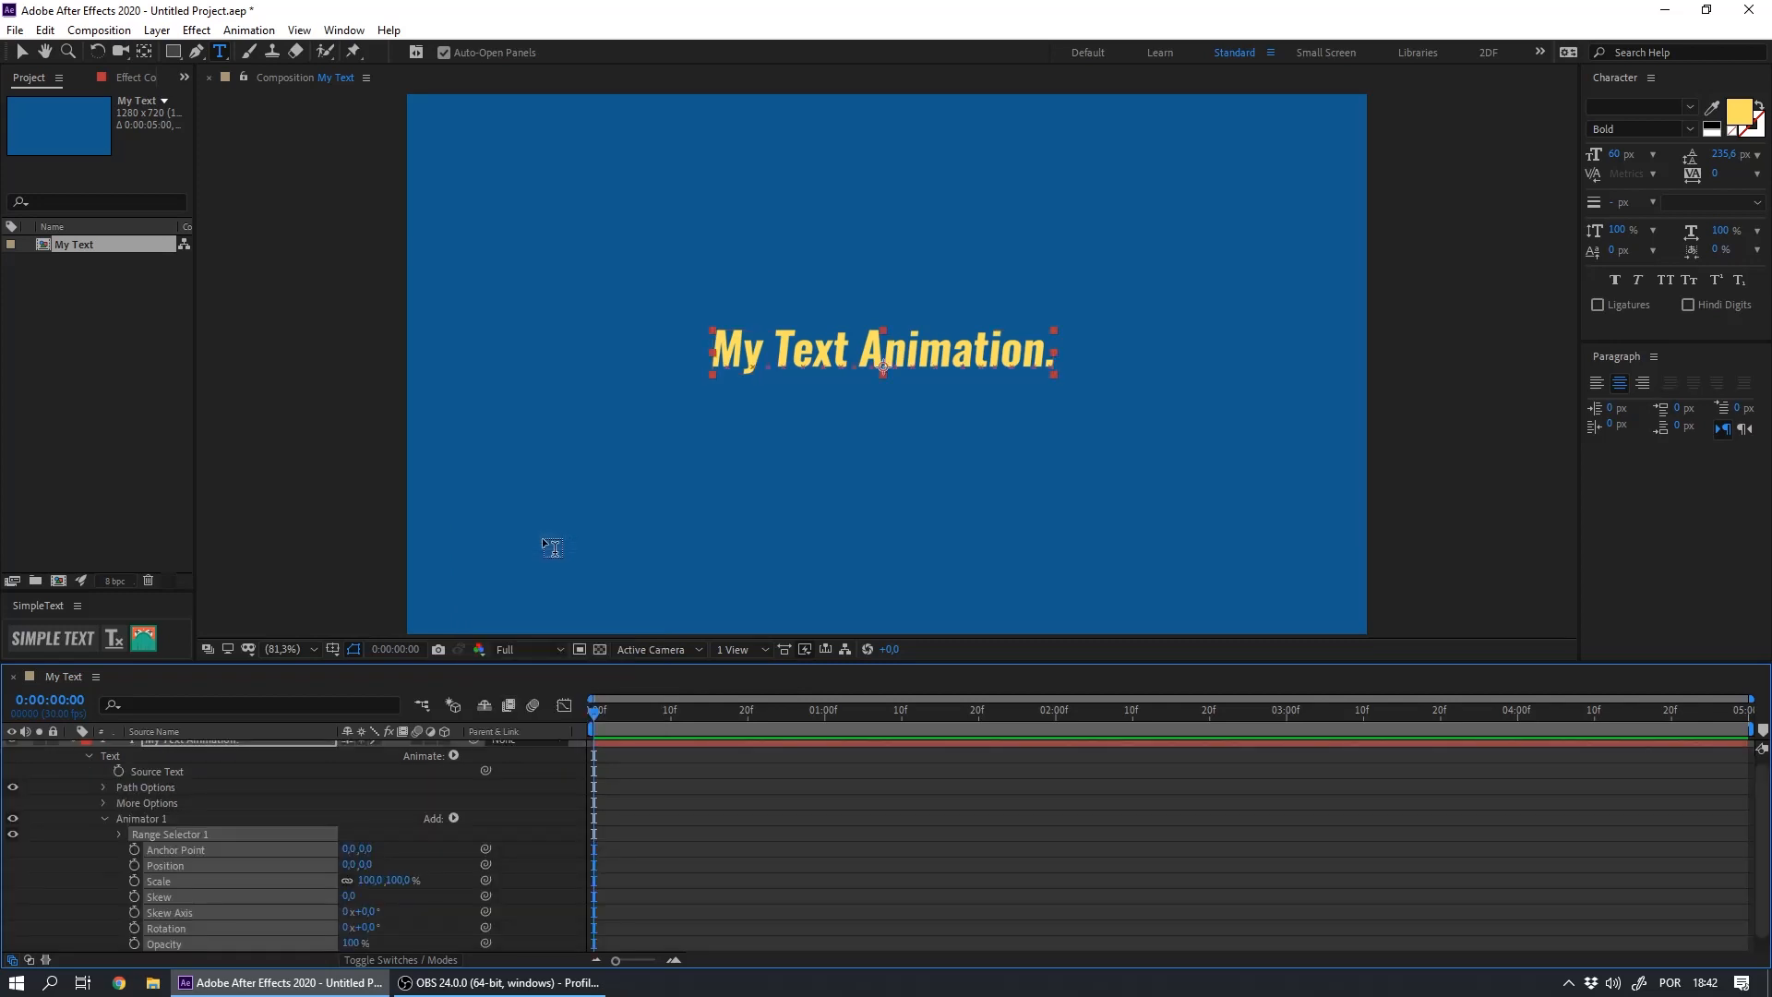
Examine the transform properties of Animator 1, from Anchor Point through Opacity
click(146, 818)
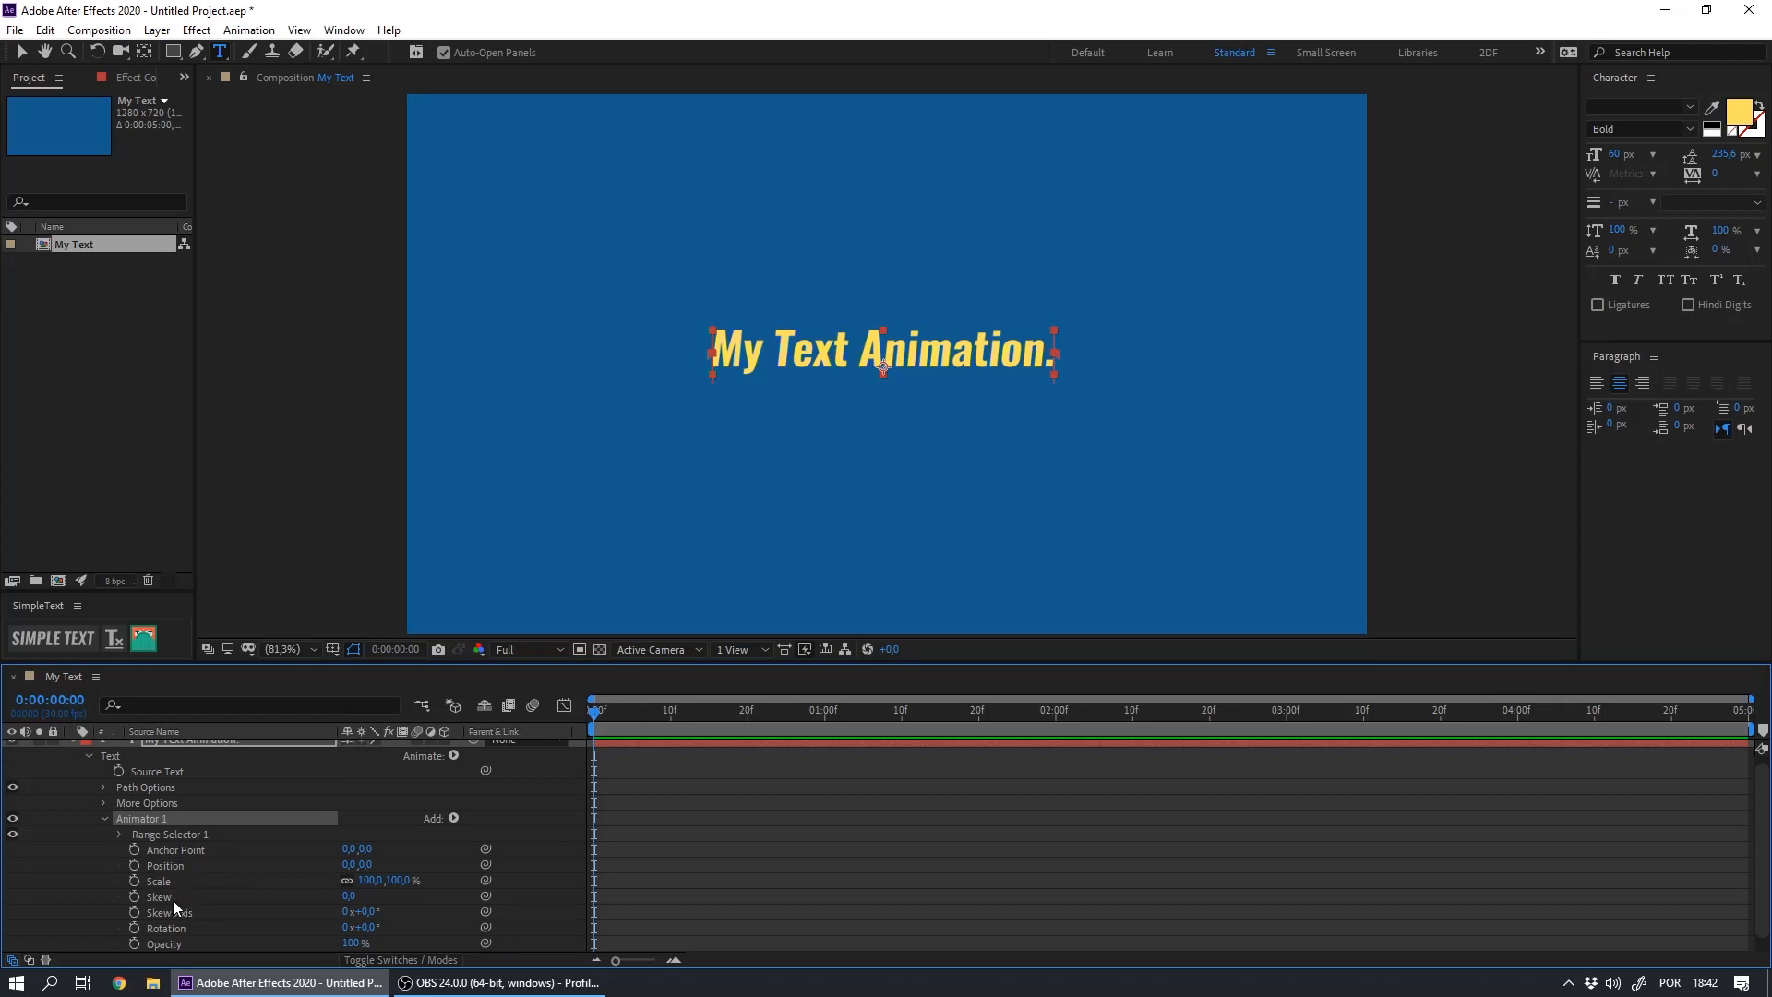
click(164, 867)
scroll(164, 858, down, 1)
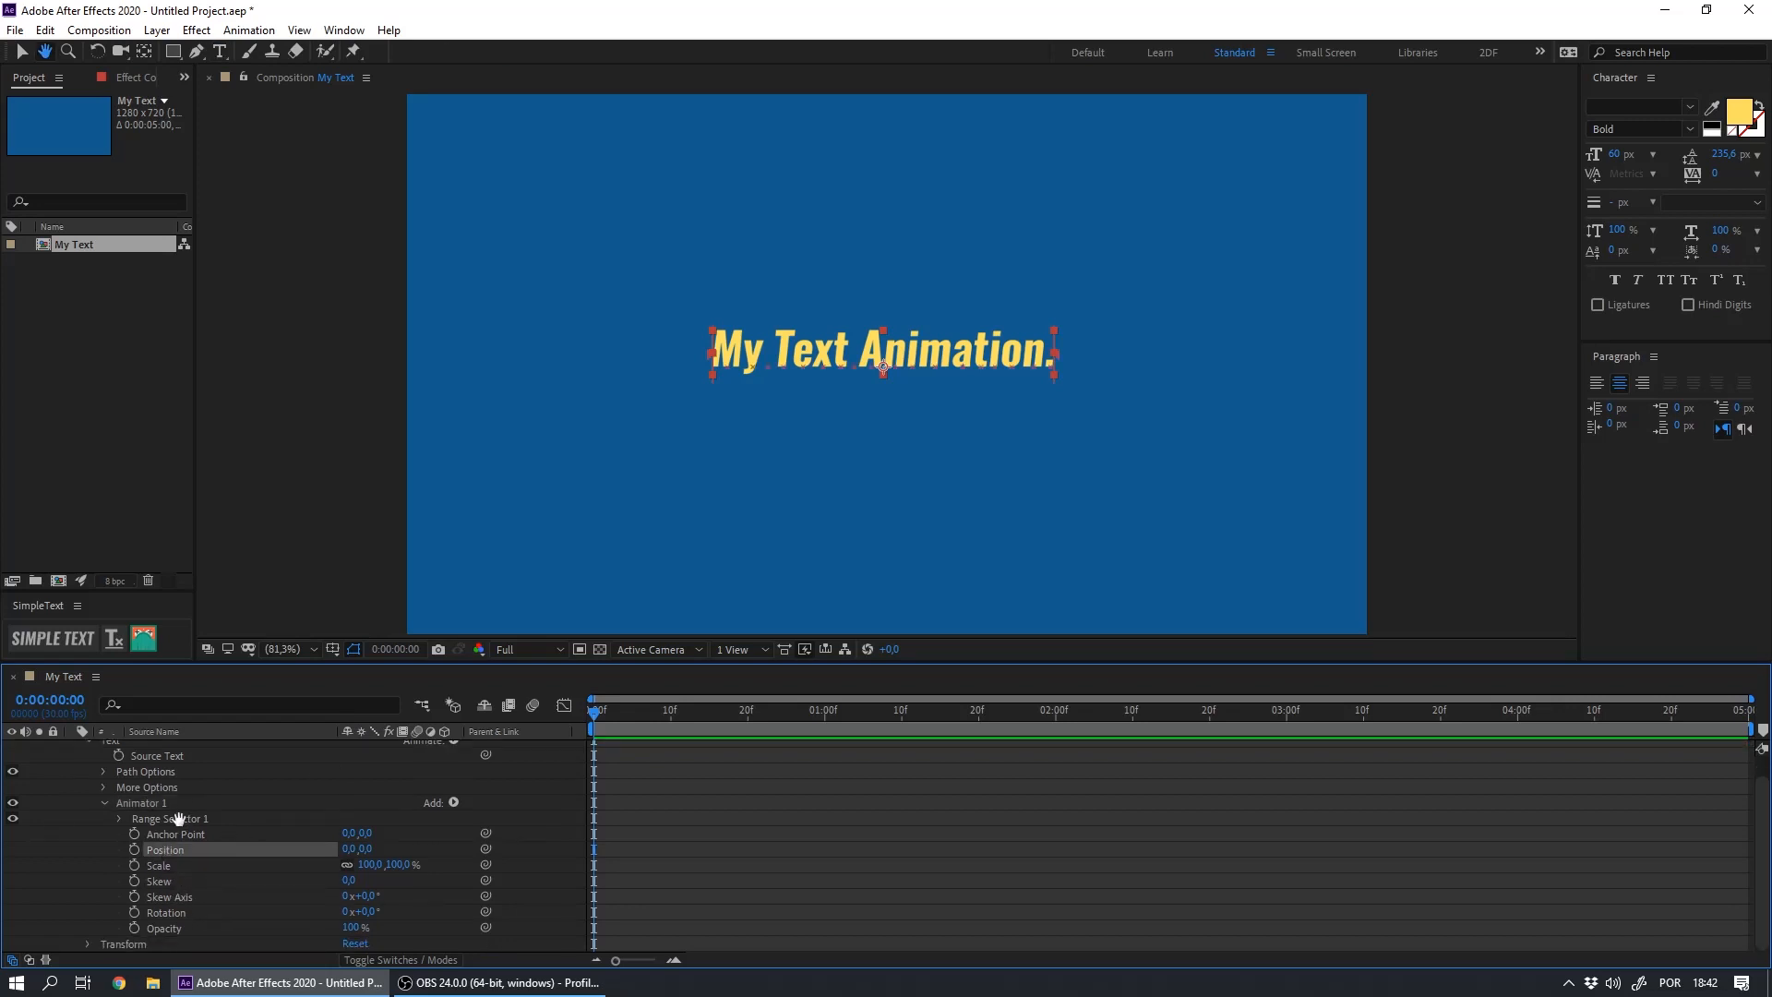
click(164, 834)
click(163, 849)
click(163, 864)
click(160, 881)
click(161, 896)
click(163, 912)
click(165, 928)
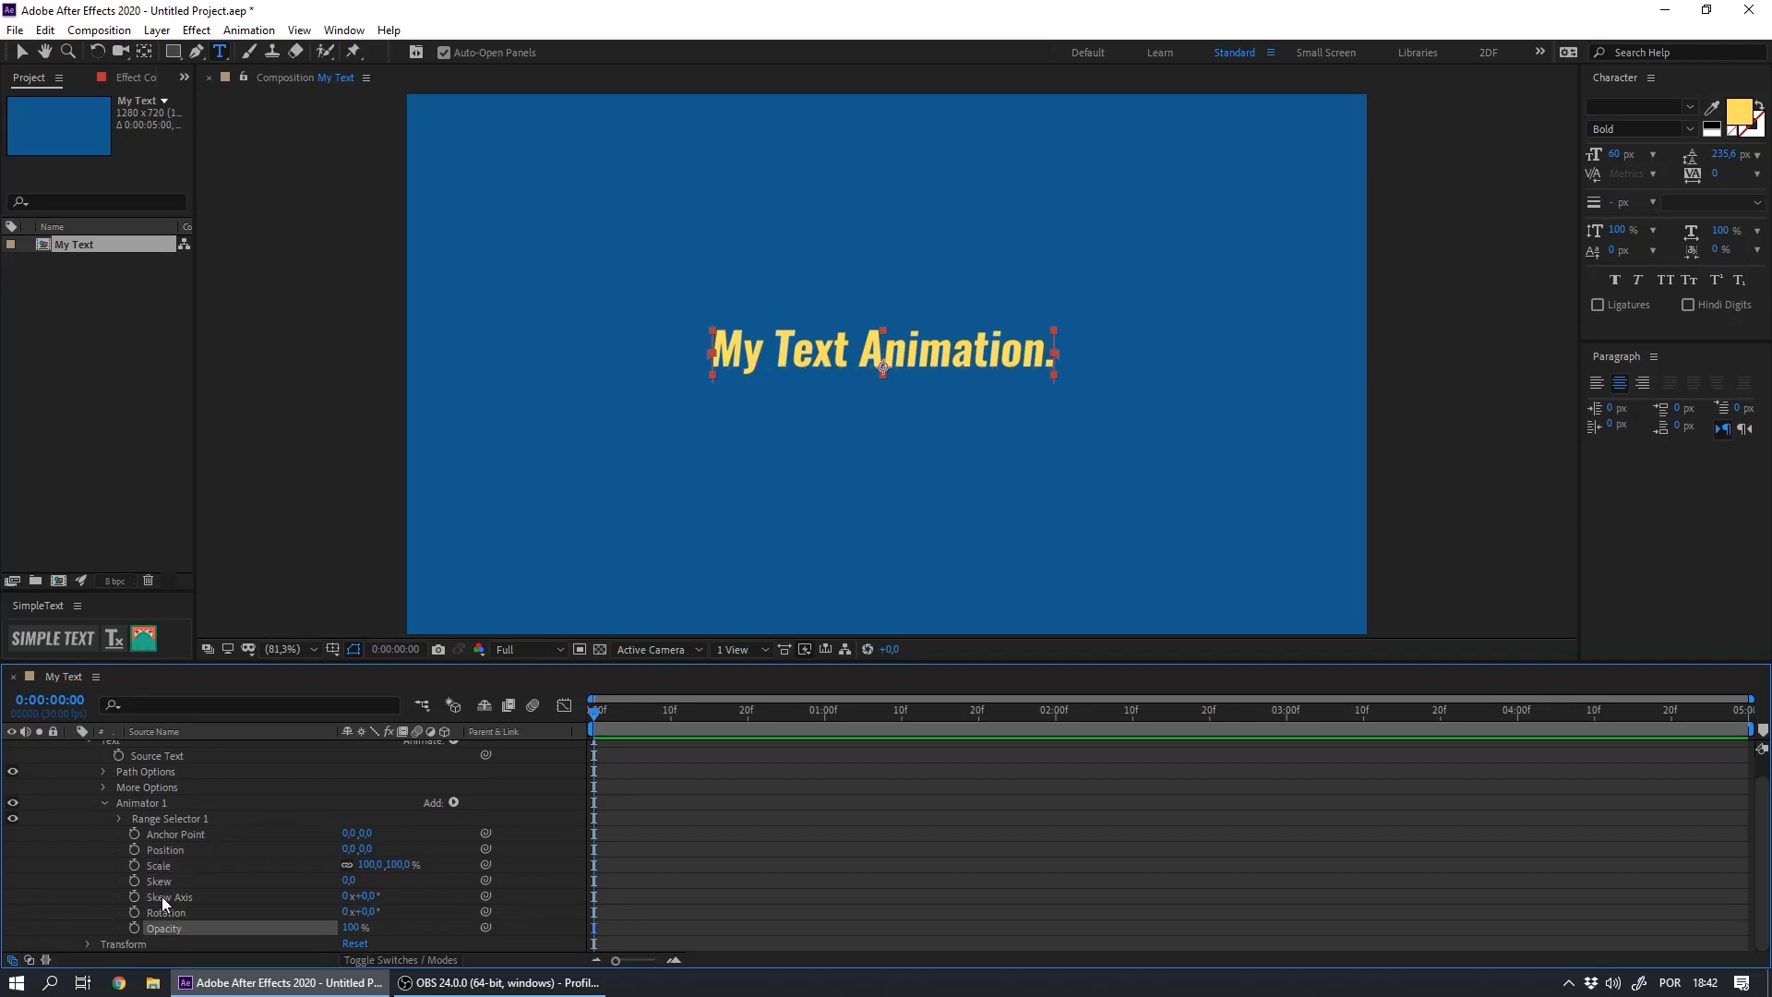
Delete the Skew and Skew Axis properties from Animator 1
click(158, 880)
shift+click(163, 899)
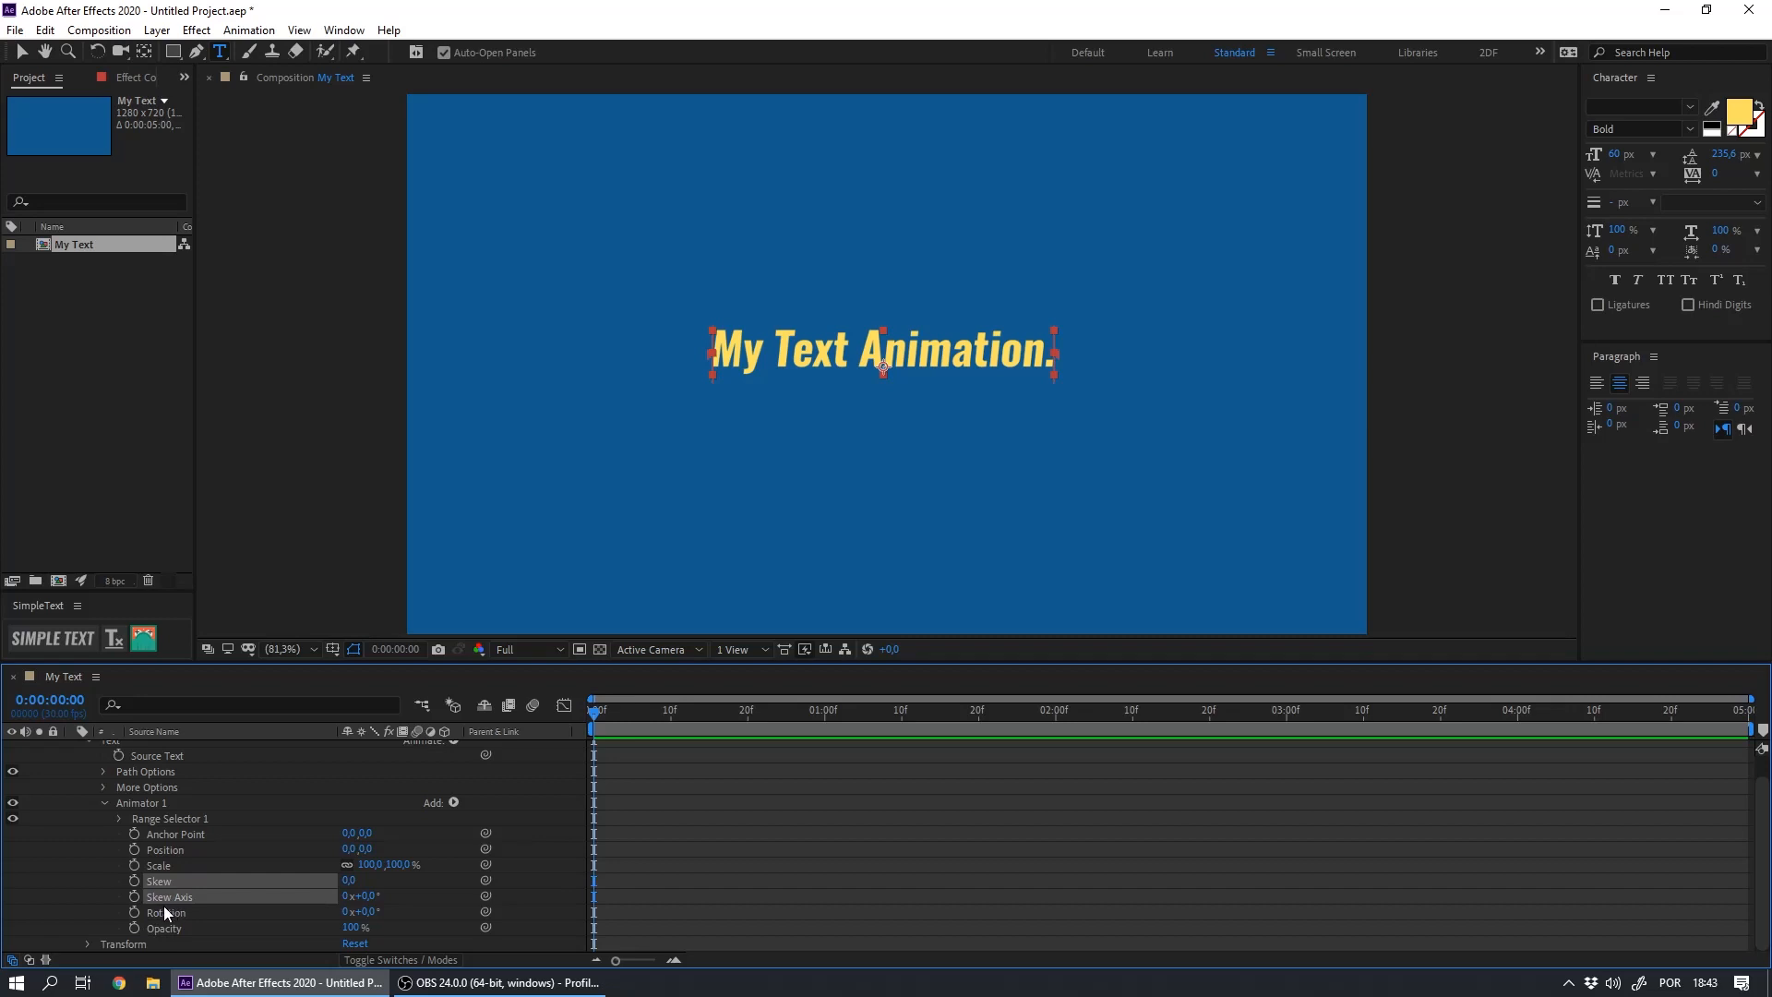
key(Delete)
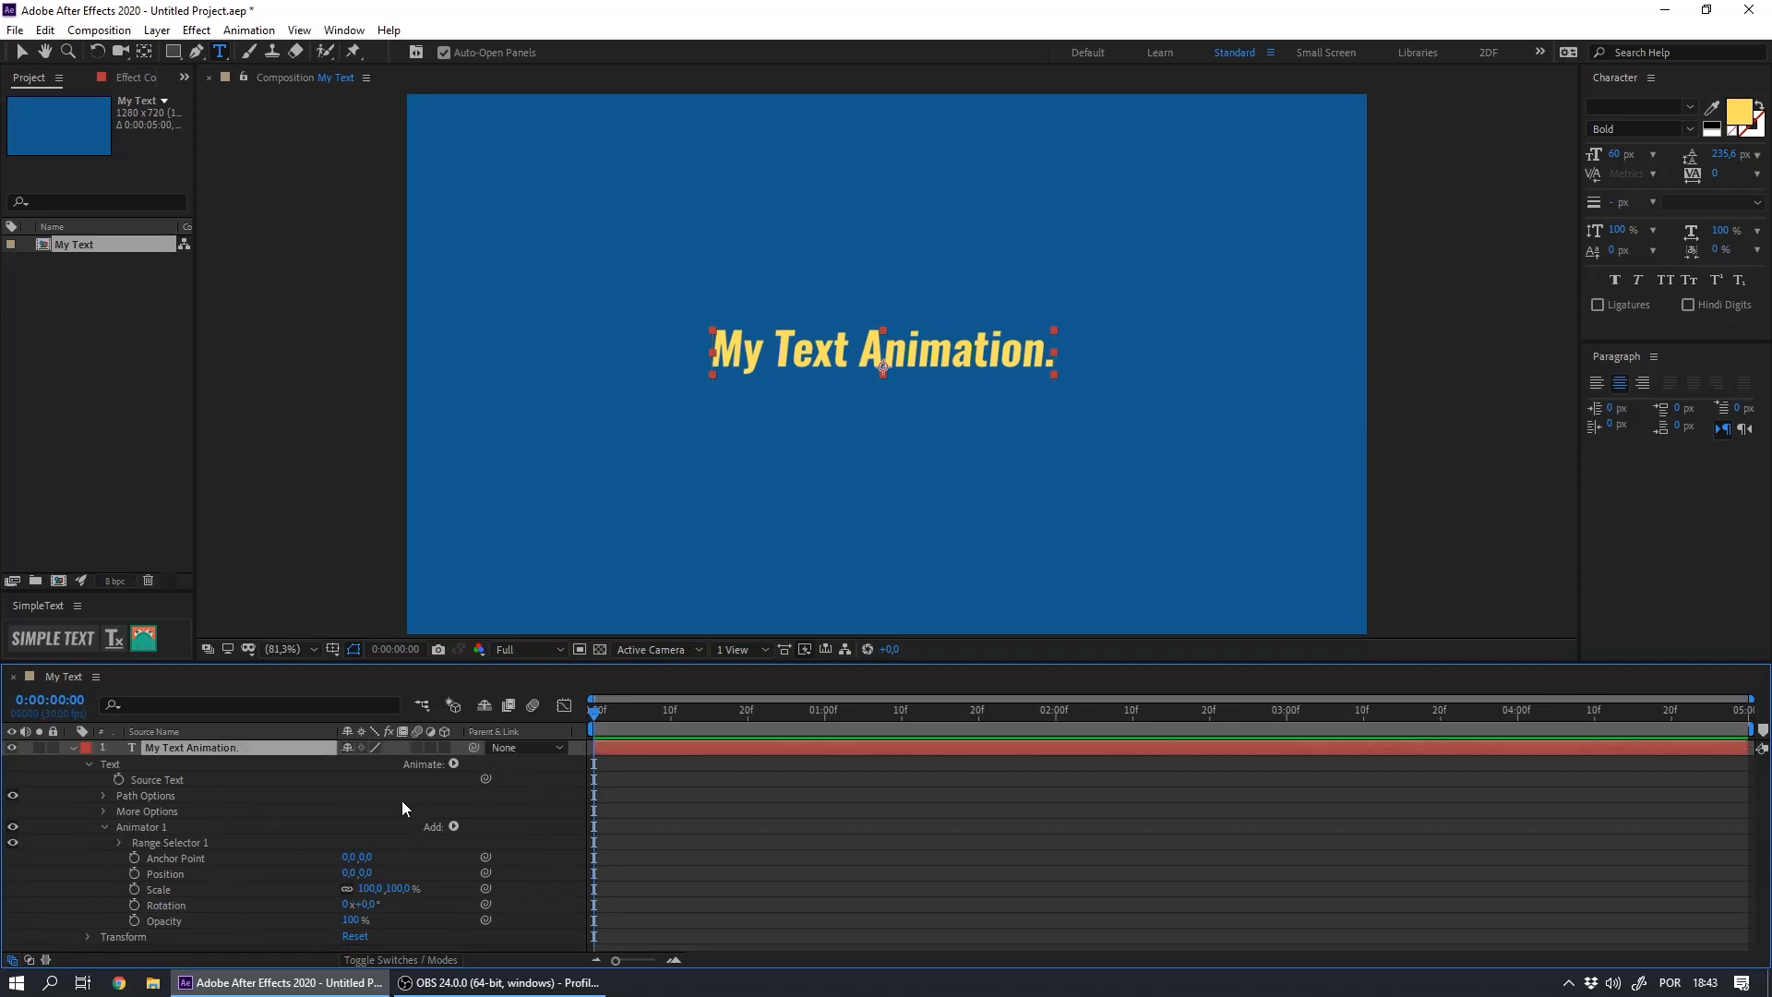
Enable per-character 3D for the My Text Animation. layer
click(453, 763)
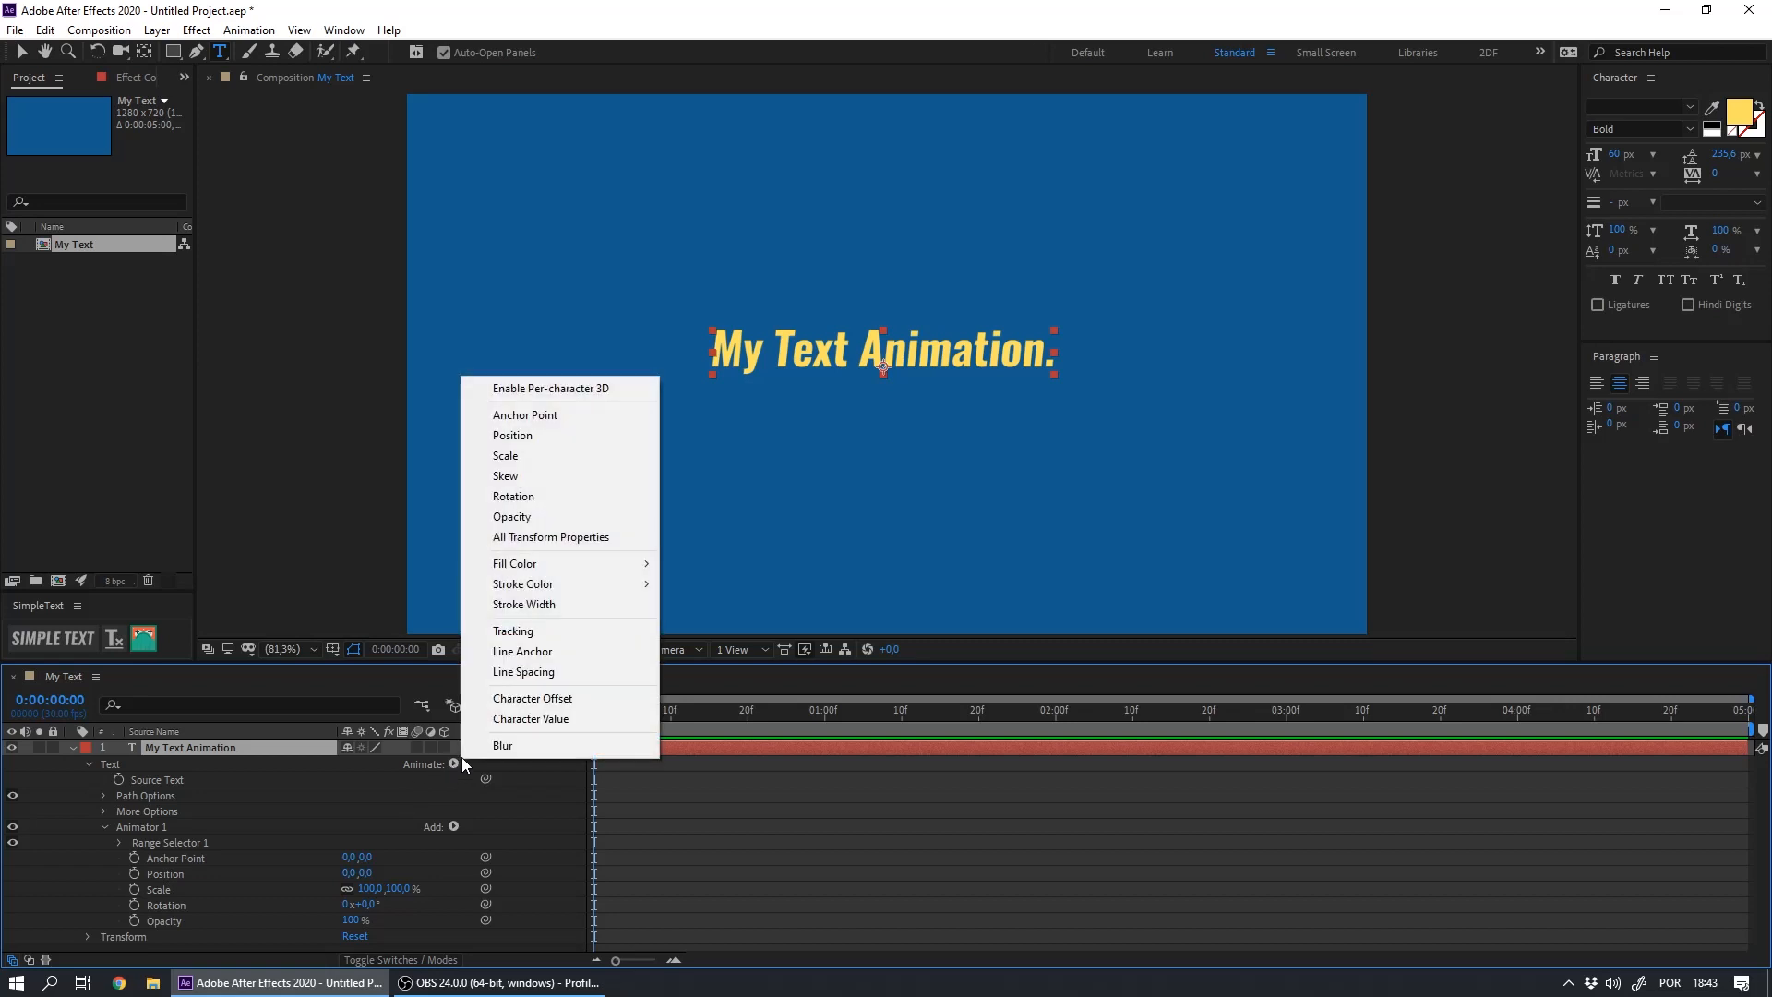
click(569, 389)
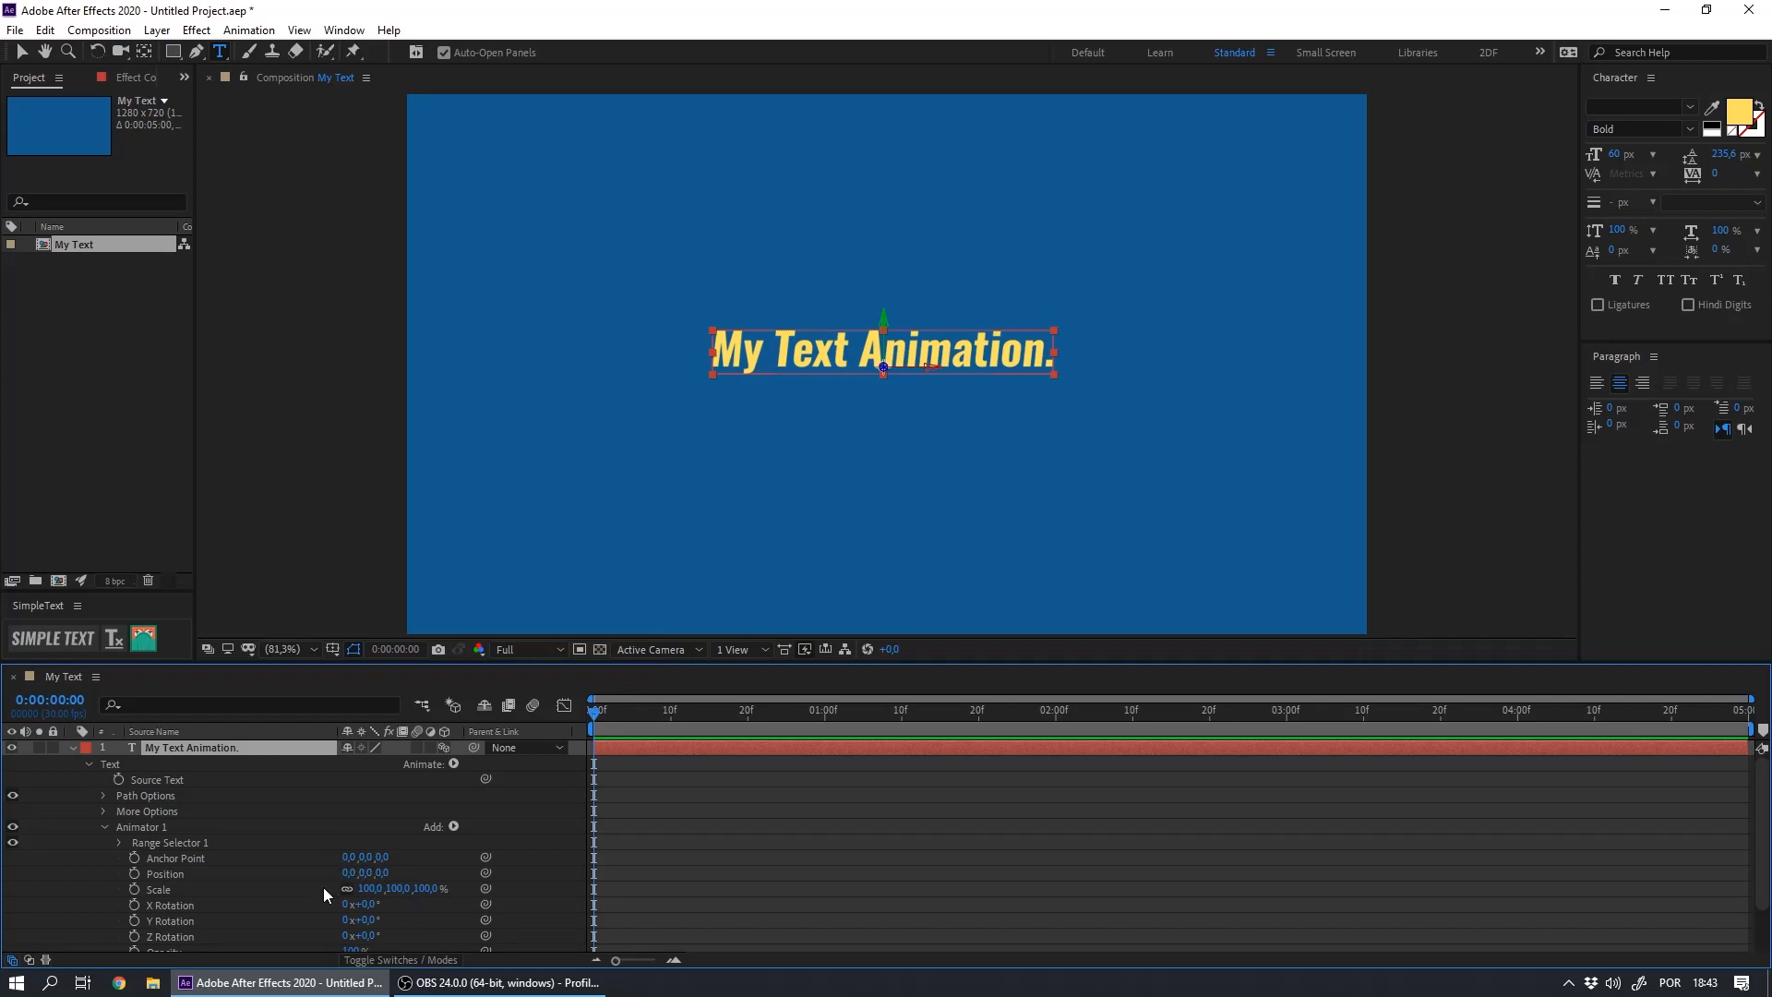
scroll(323, 882, down, 2)
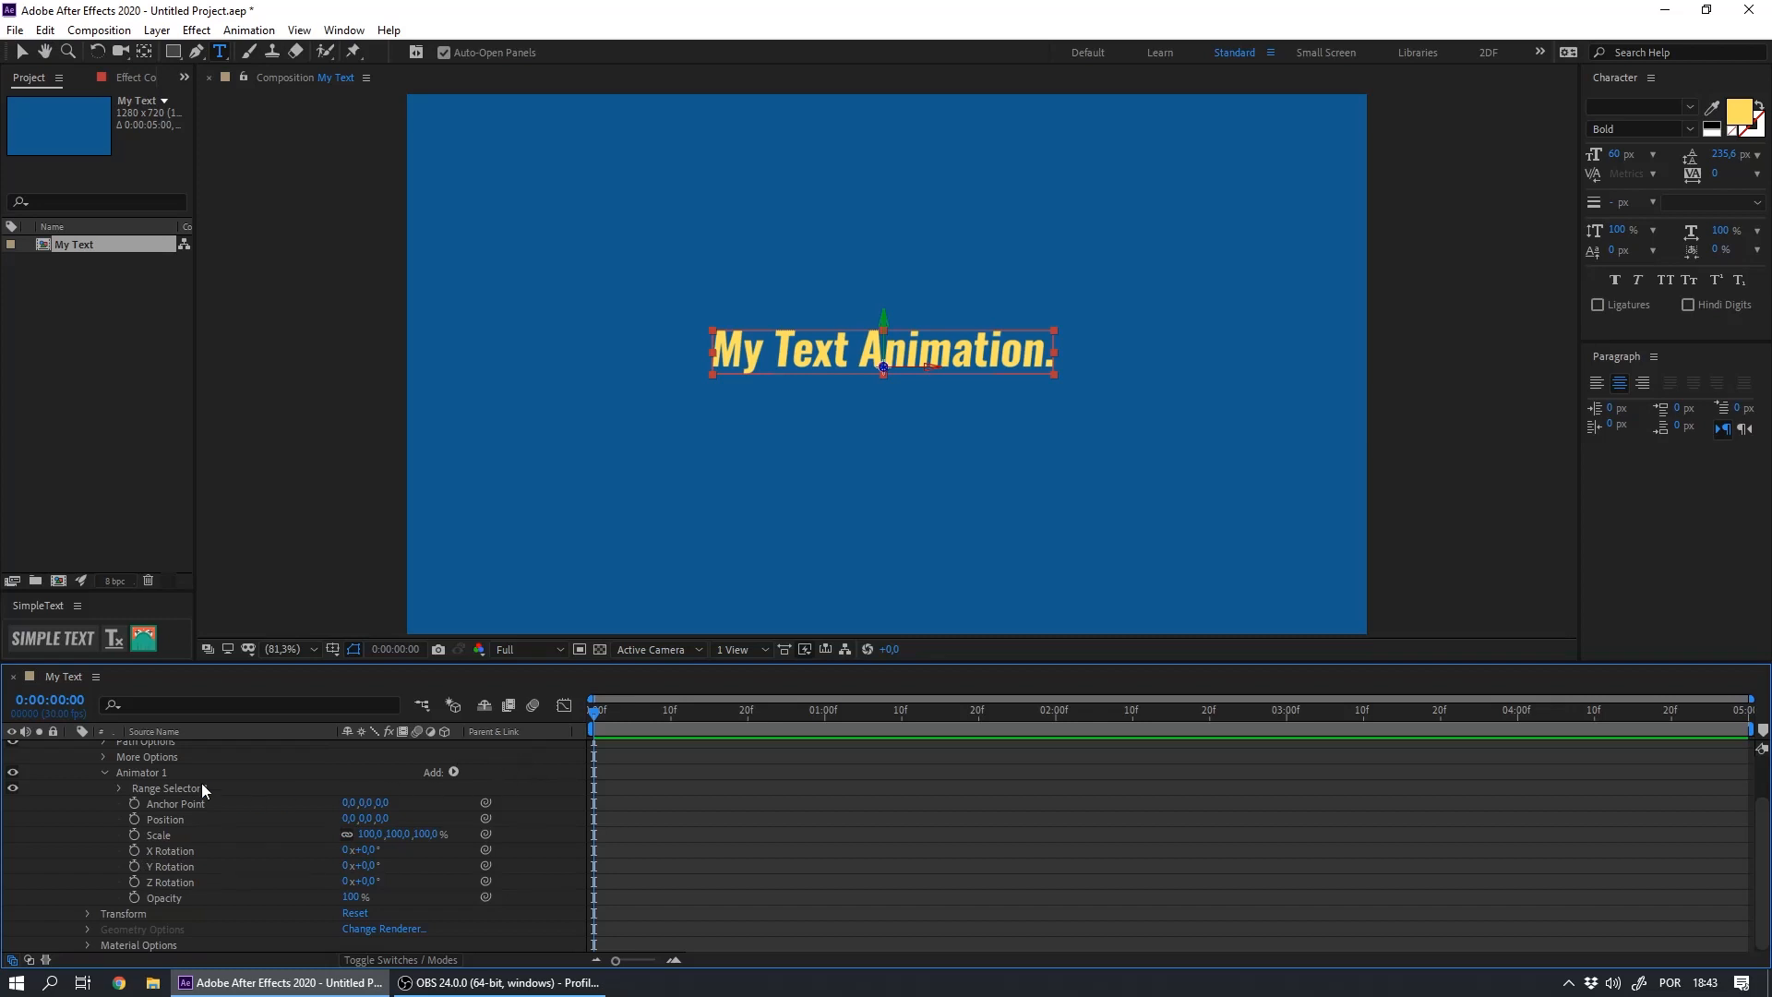
Expand the More Options group of the text layer
click(144, 772)
key(h)
scroll(155, 771, up, 2)
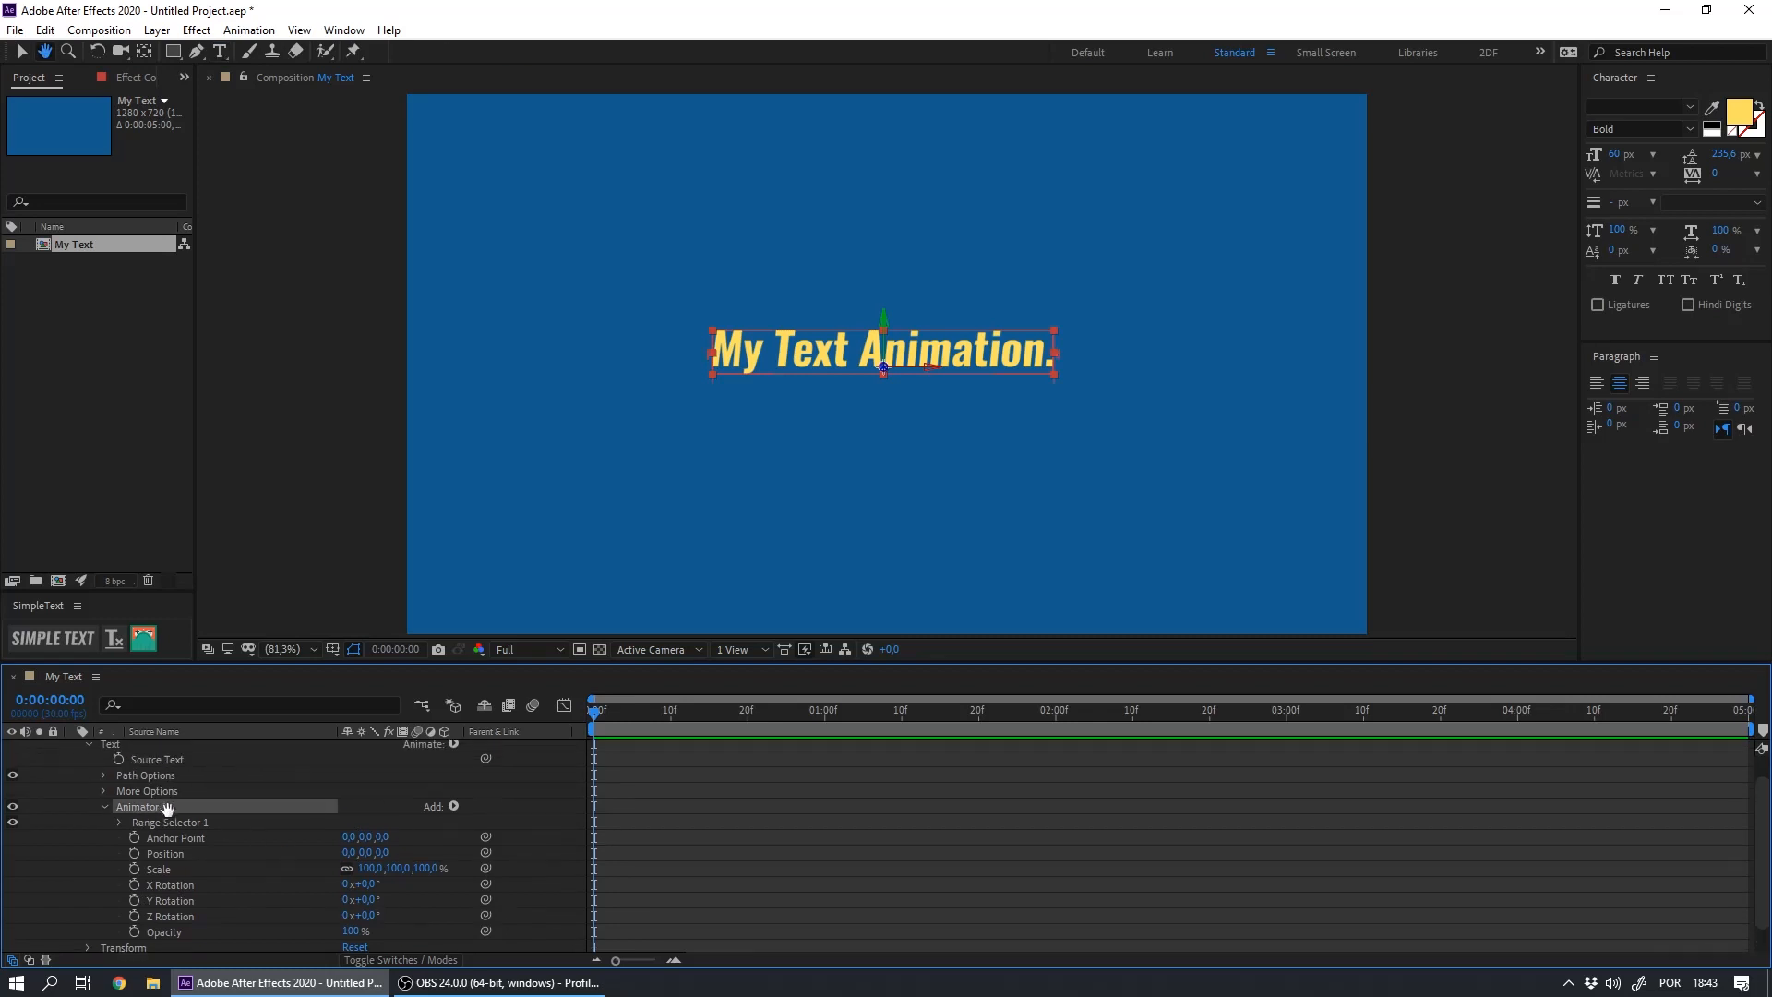
click(102, 811)
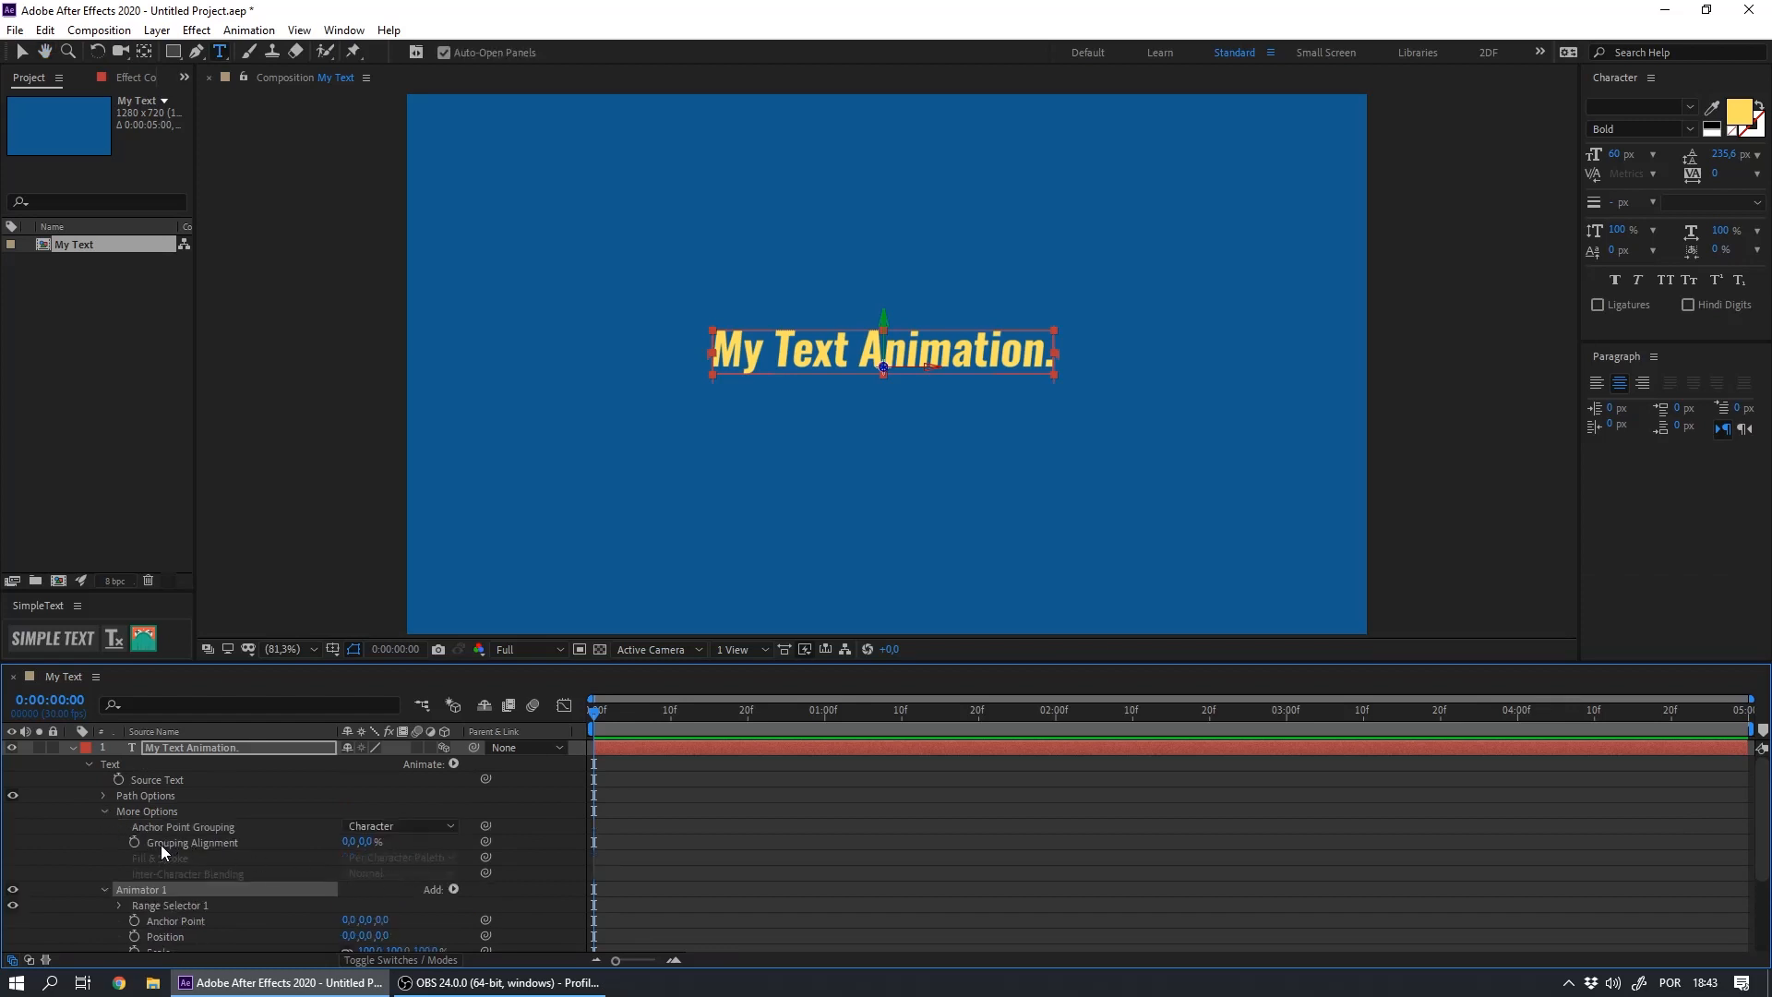
Try a vertical Grouping Alignment of -50% on the text layer, then undo it
click(367, 843)
text(-50)
key(Return)
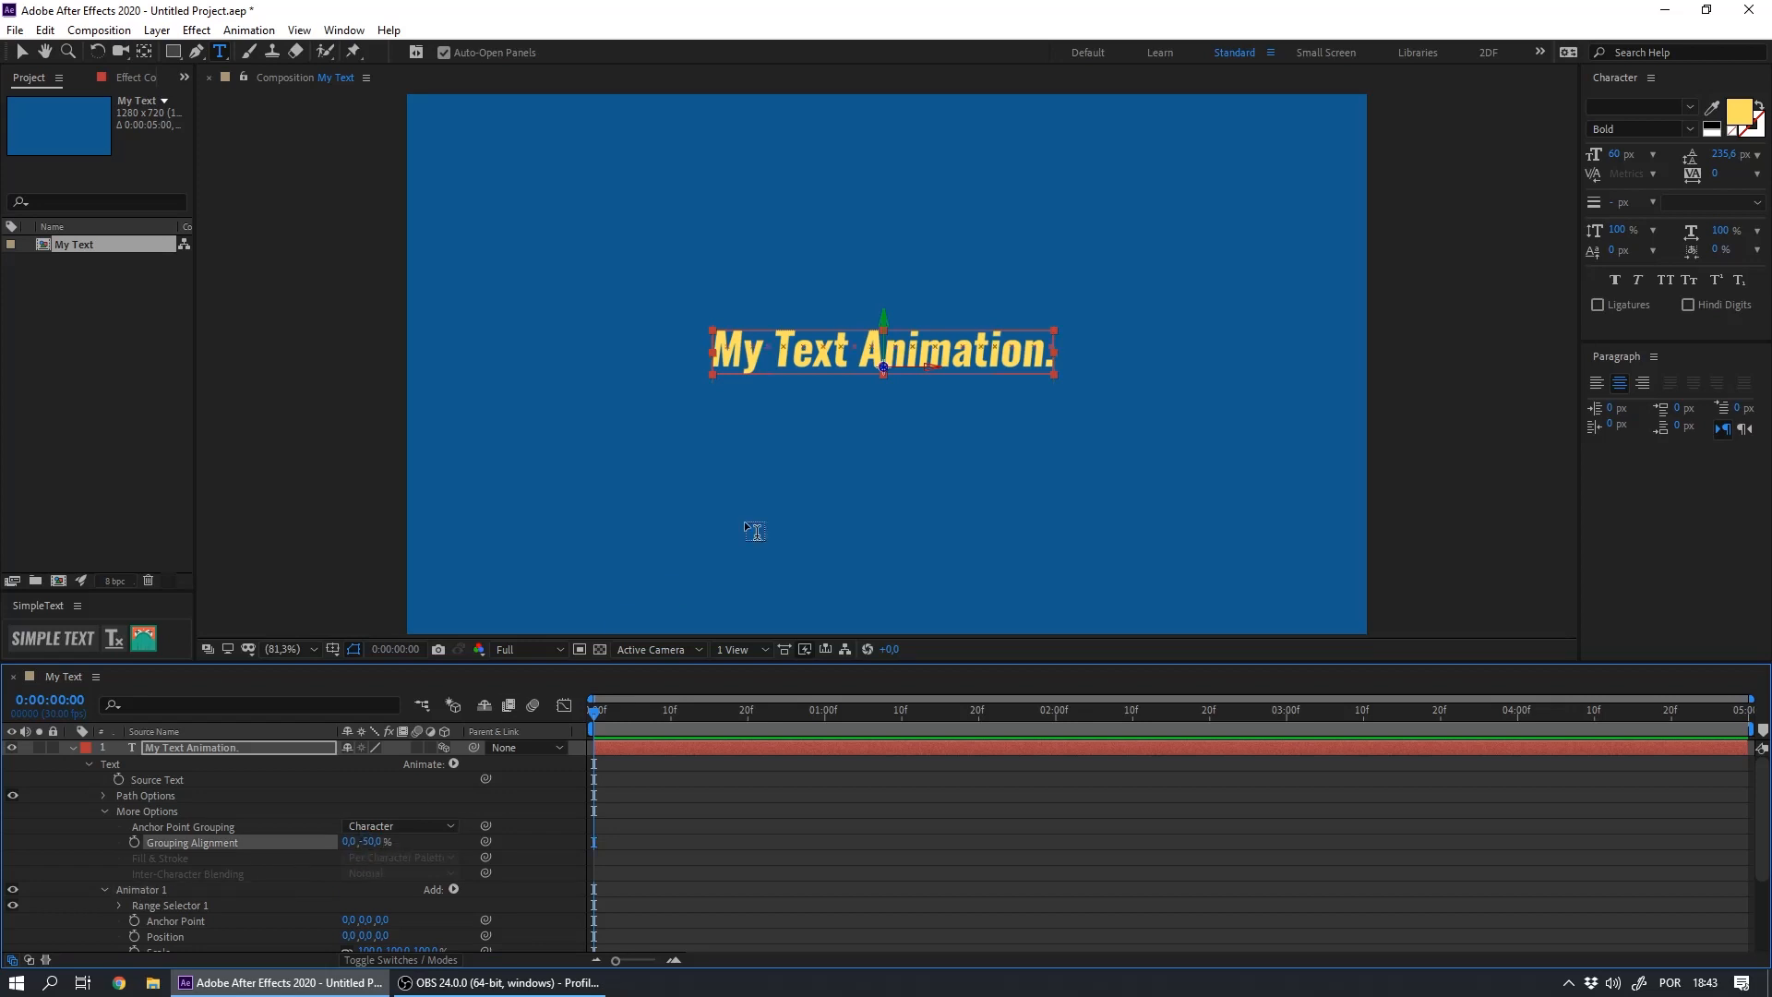
key(ctrl+z)
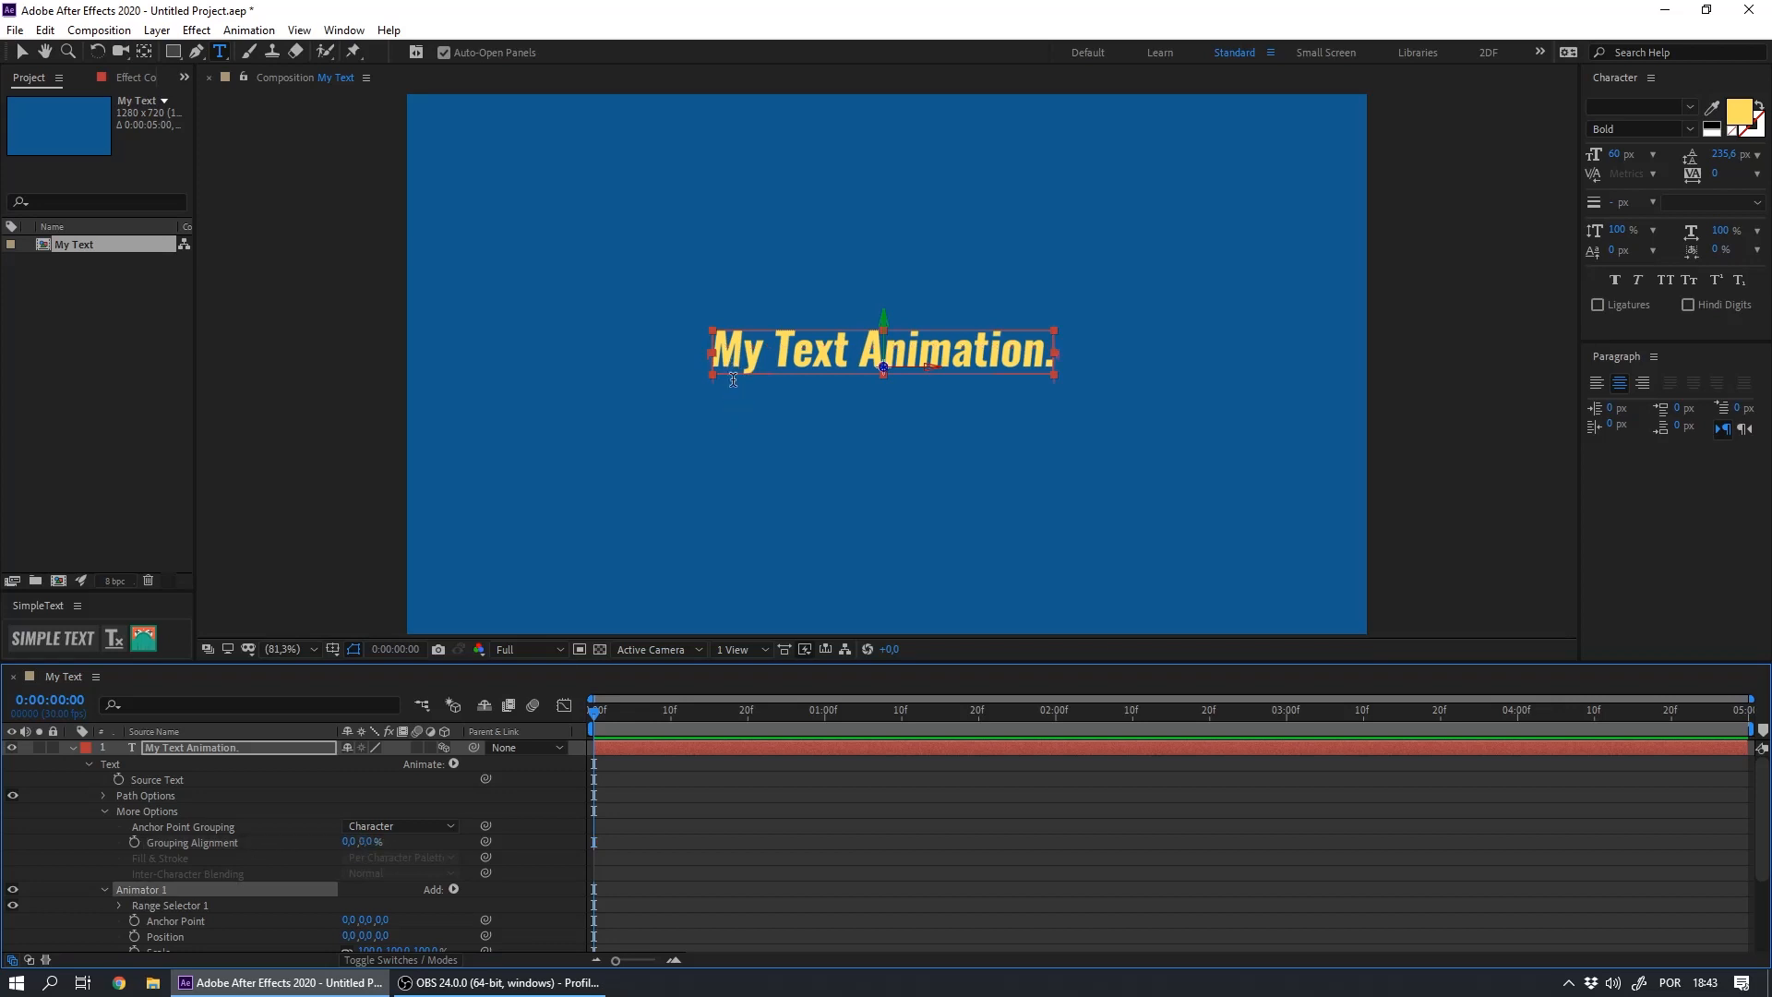
Set the text layer's Grouping Alignment to 0, -50%, keeping Anchor Point Grouping on Character
click(242, 829)
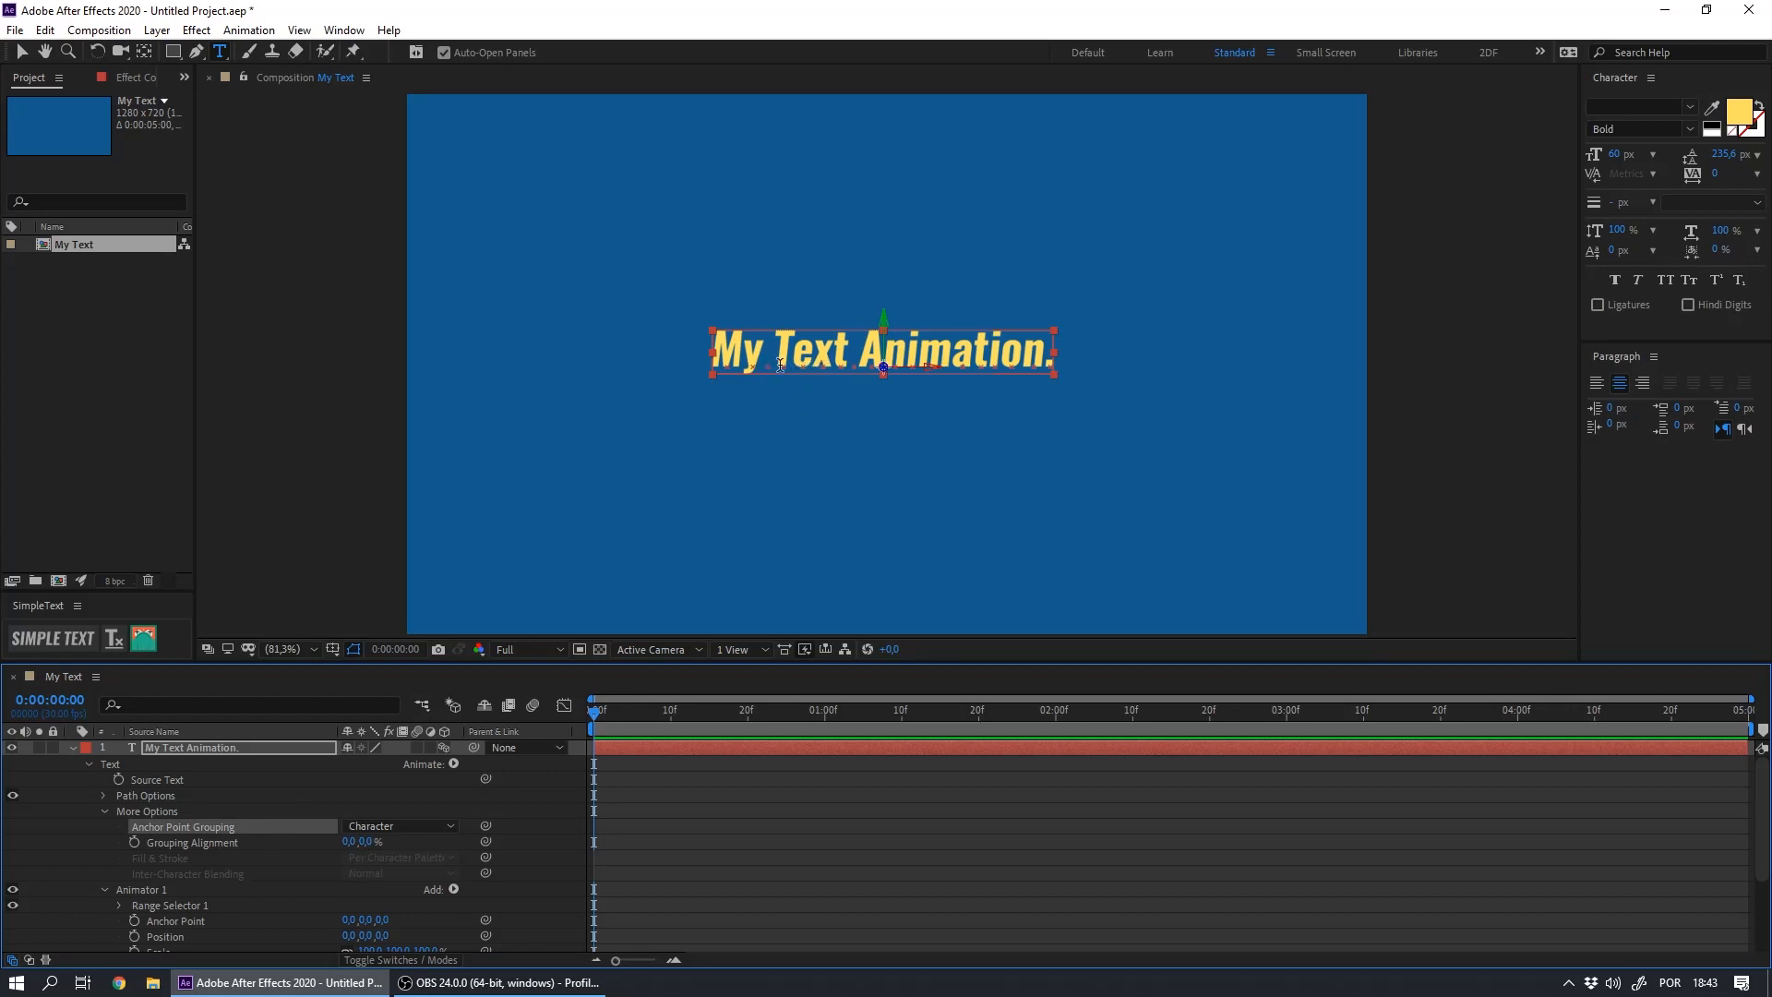
click(366, 843)
text(-50)
key(Return)
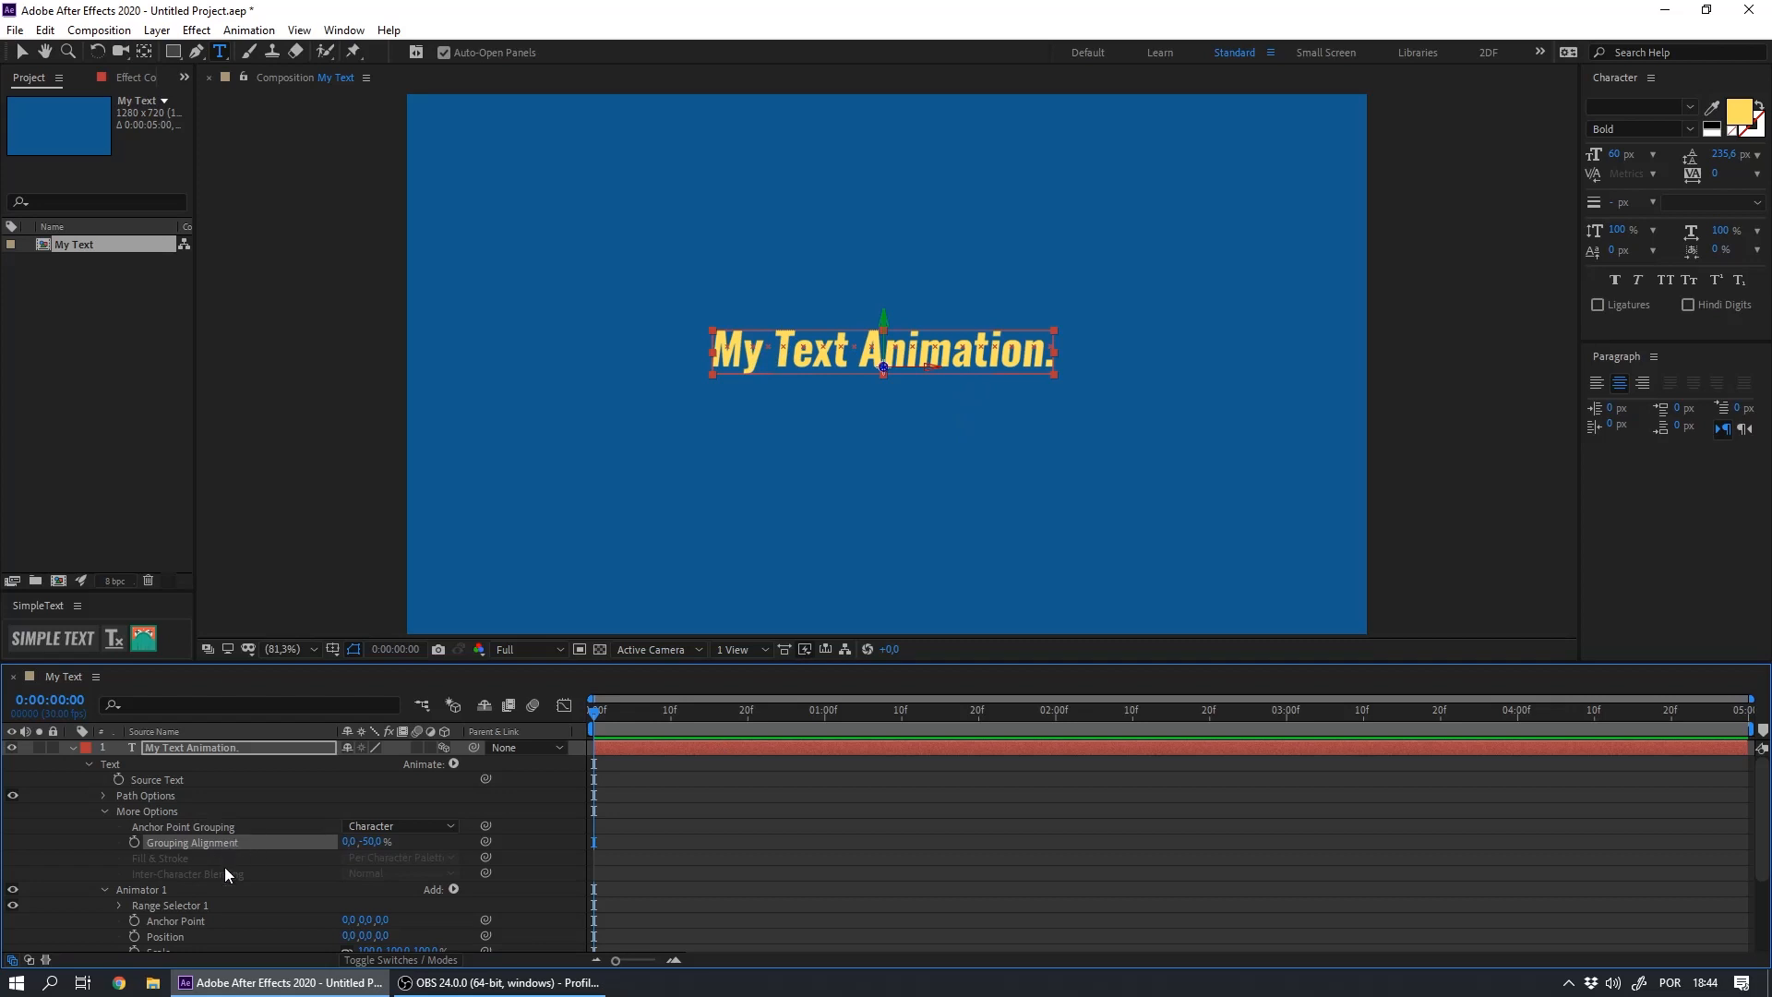
scroll(225, 869, down, 2)
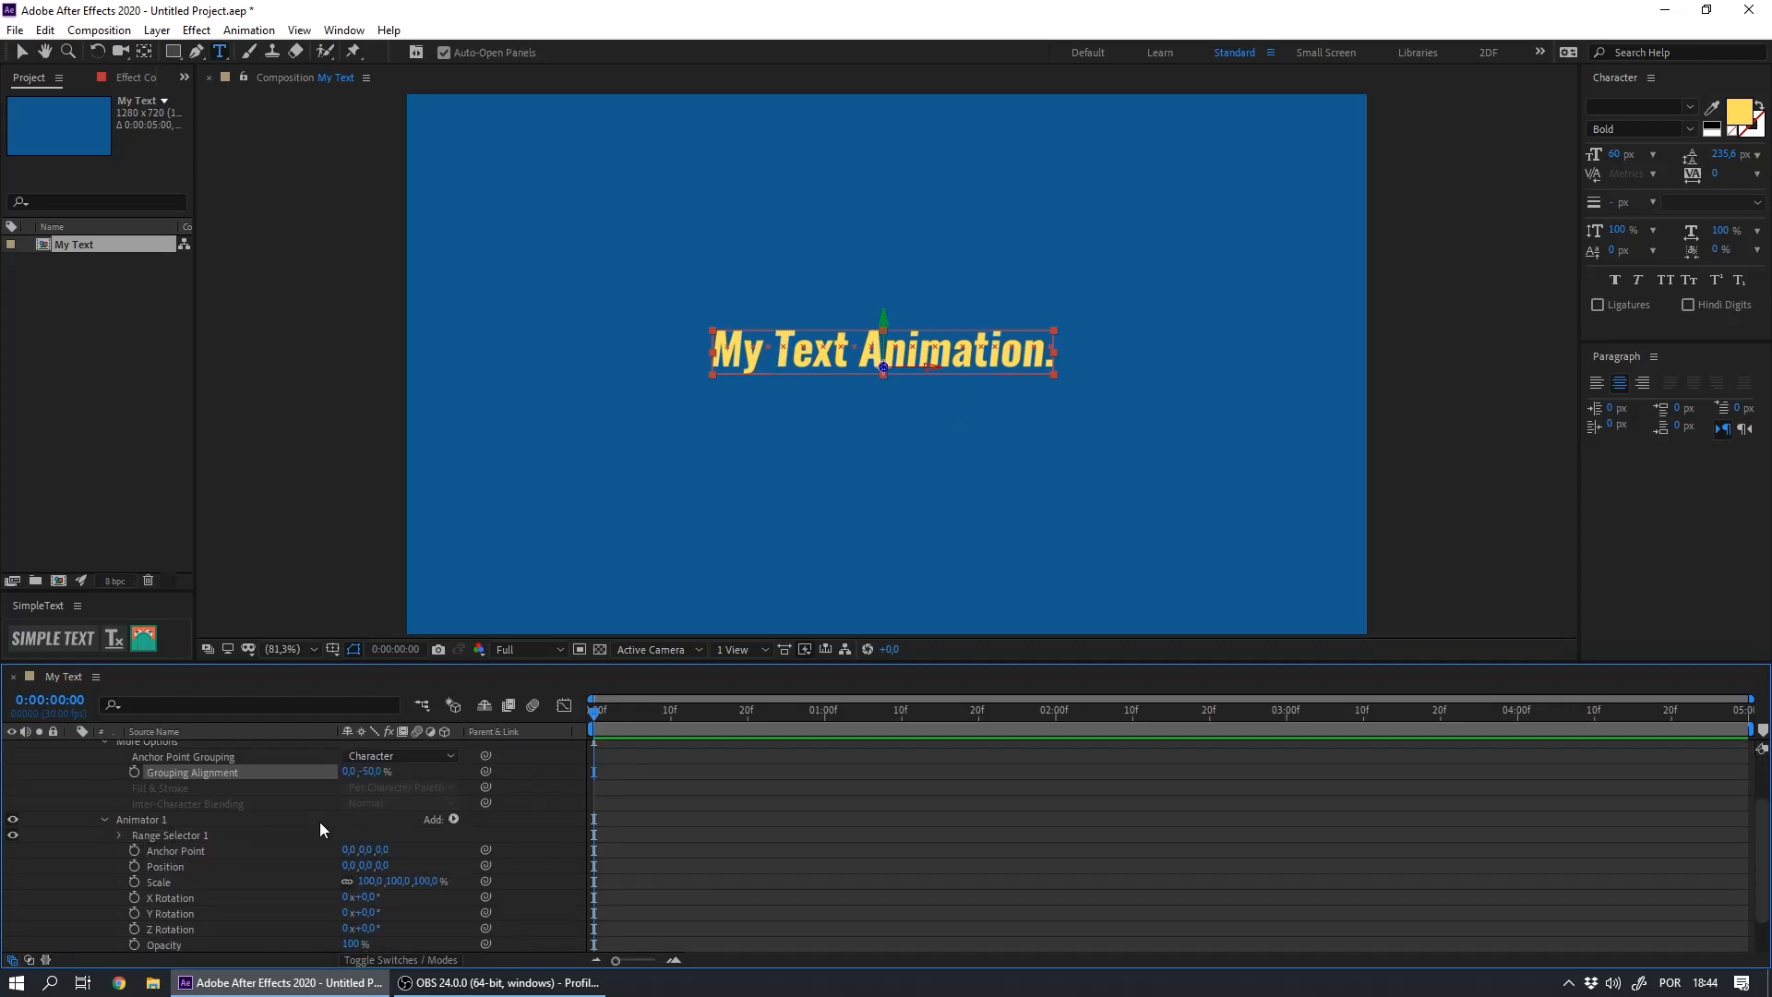
Create a new 1920 x 1920 px composition named Animator
click(74, 328)
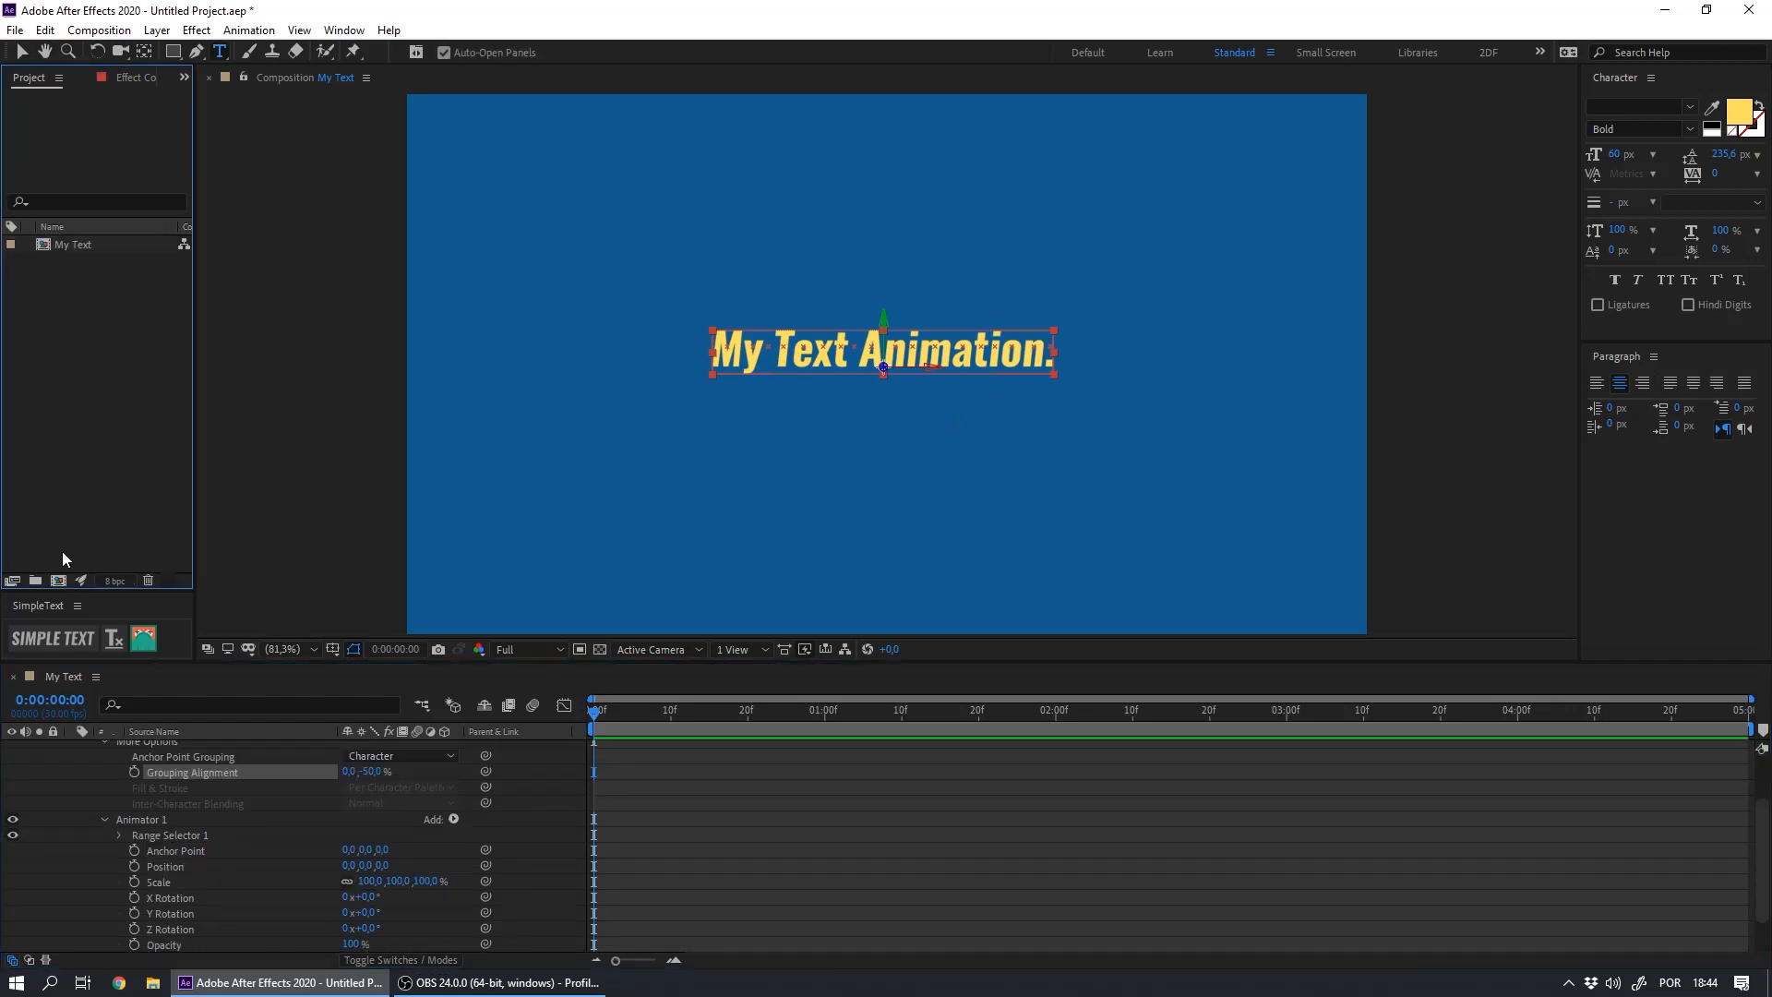
click(59, 581)
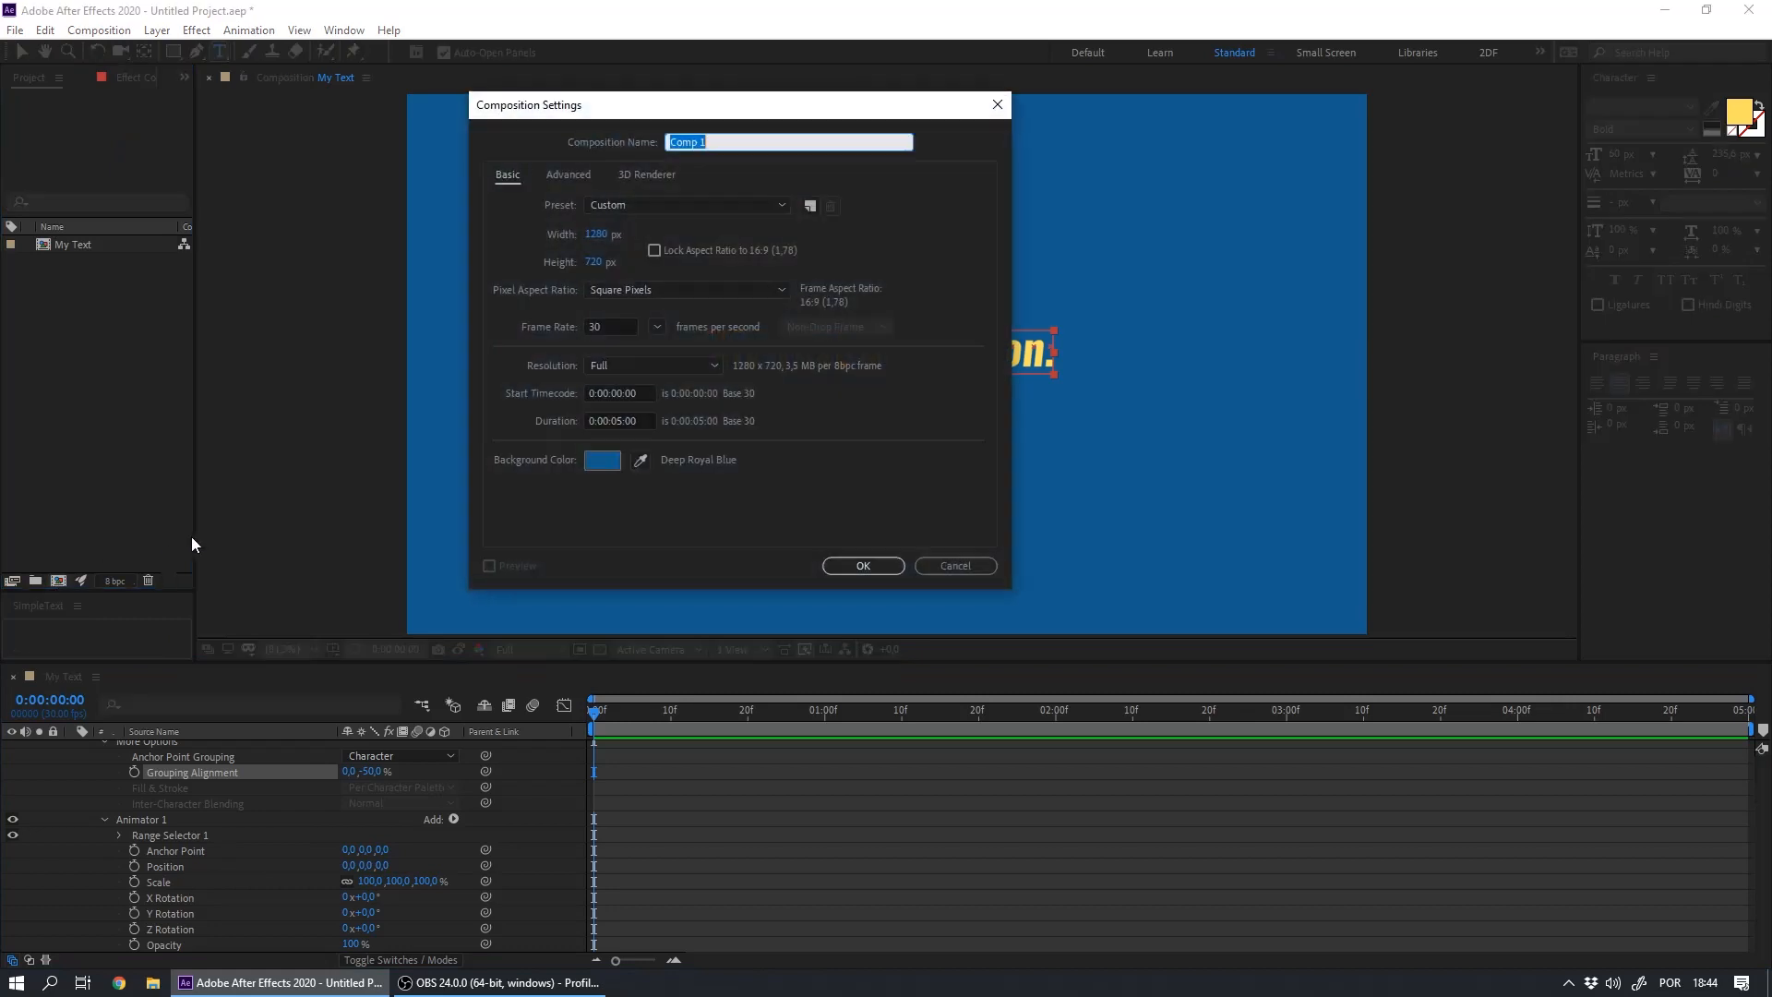
click(596, 233)
text(1920)
key(Tab)
text(1920)
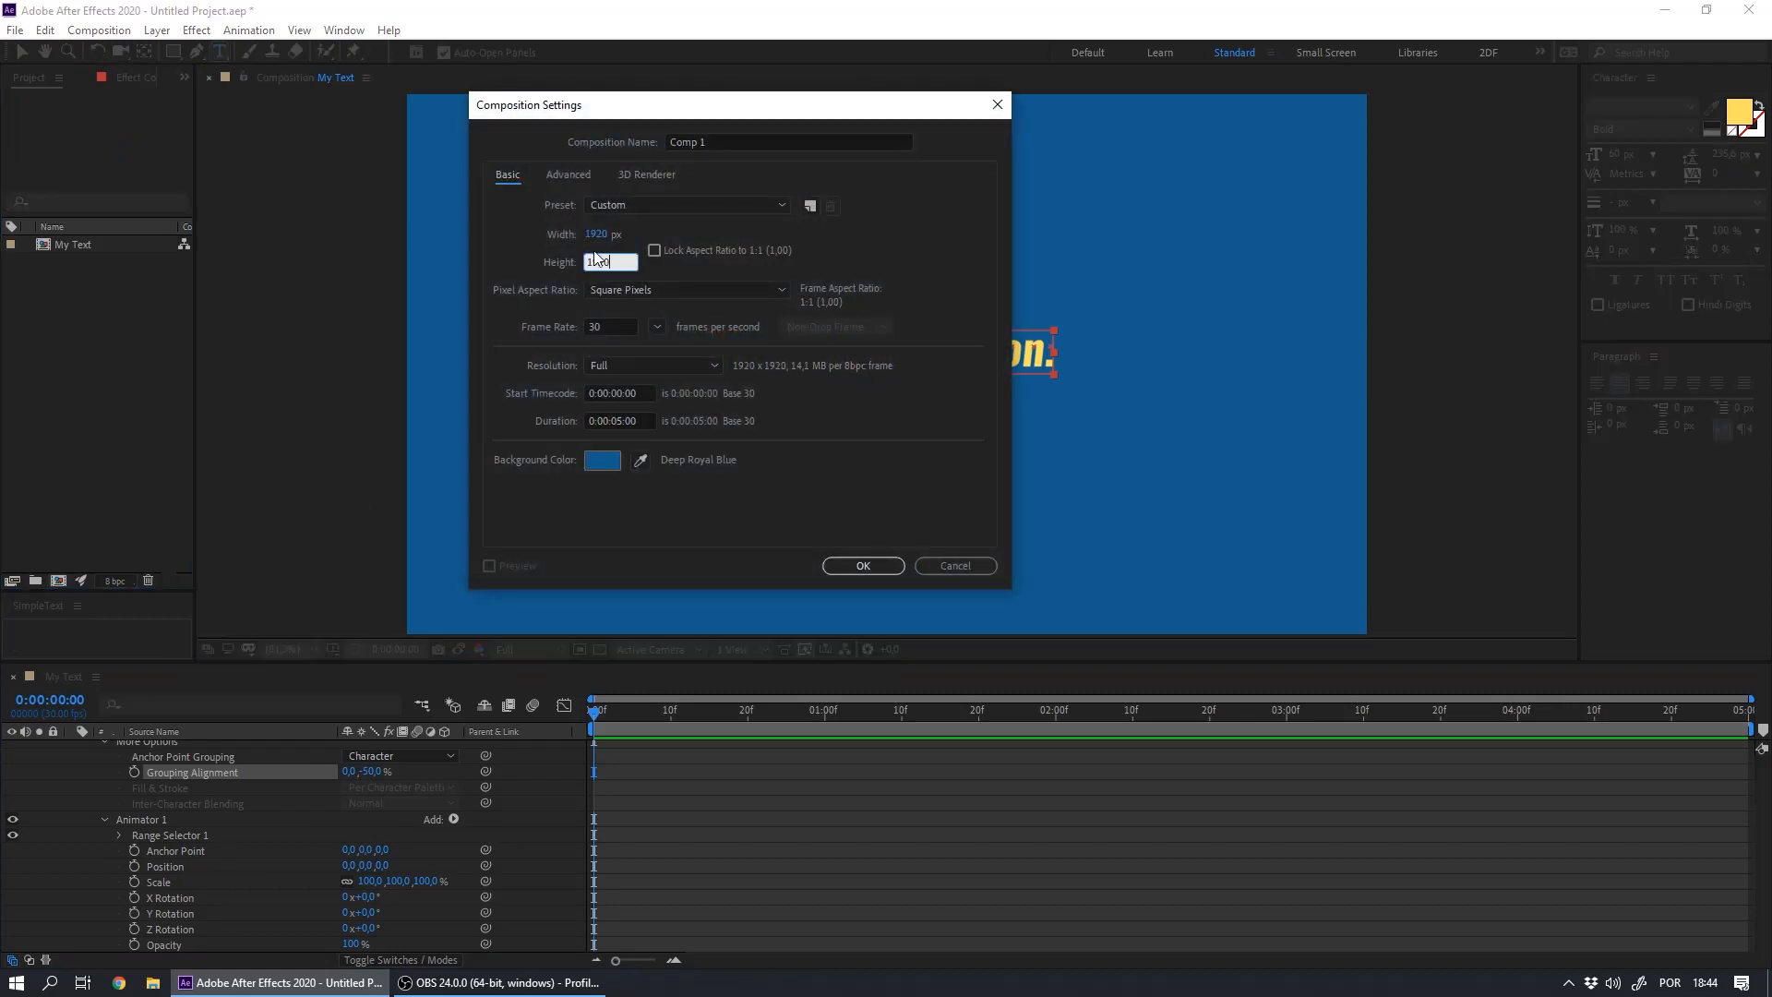
click(710, 143)
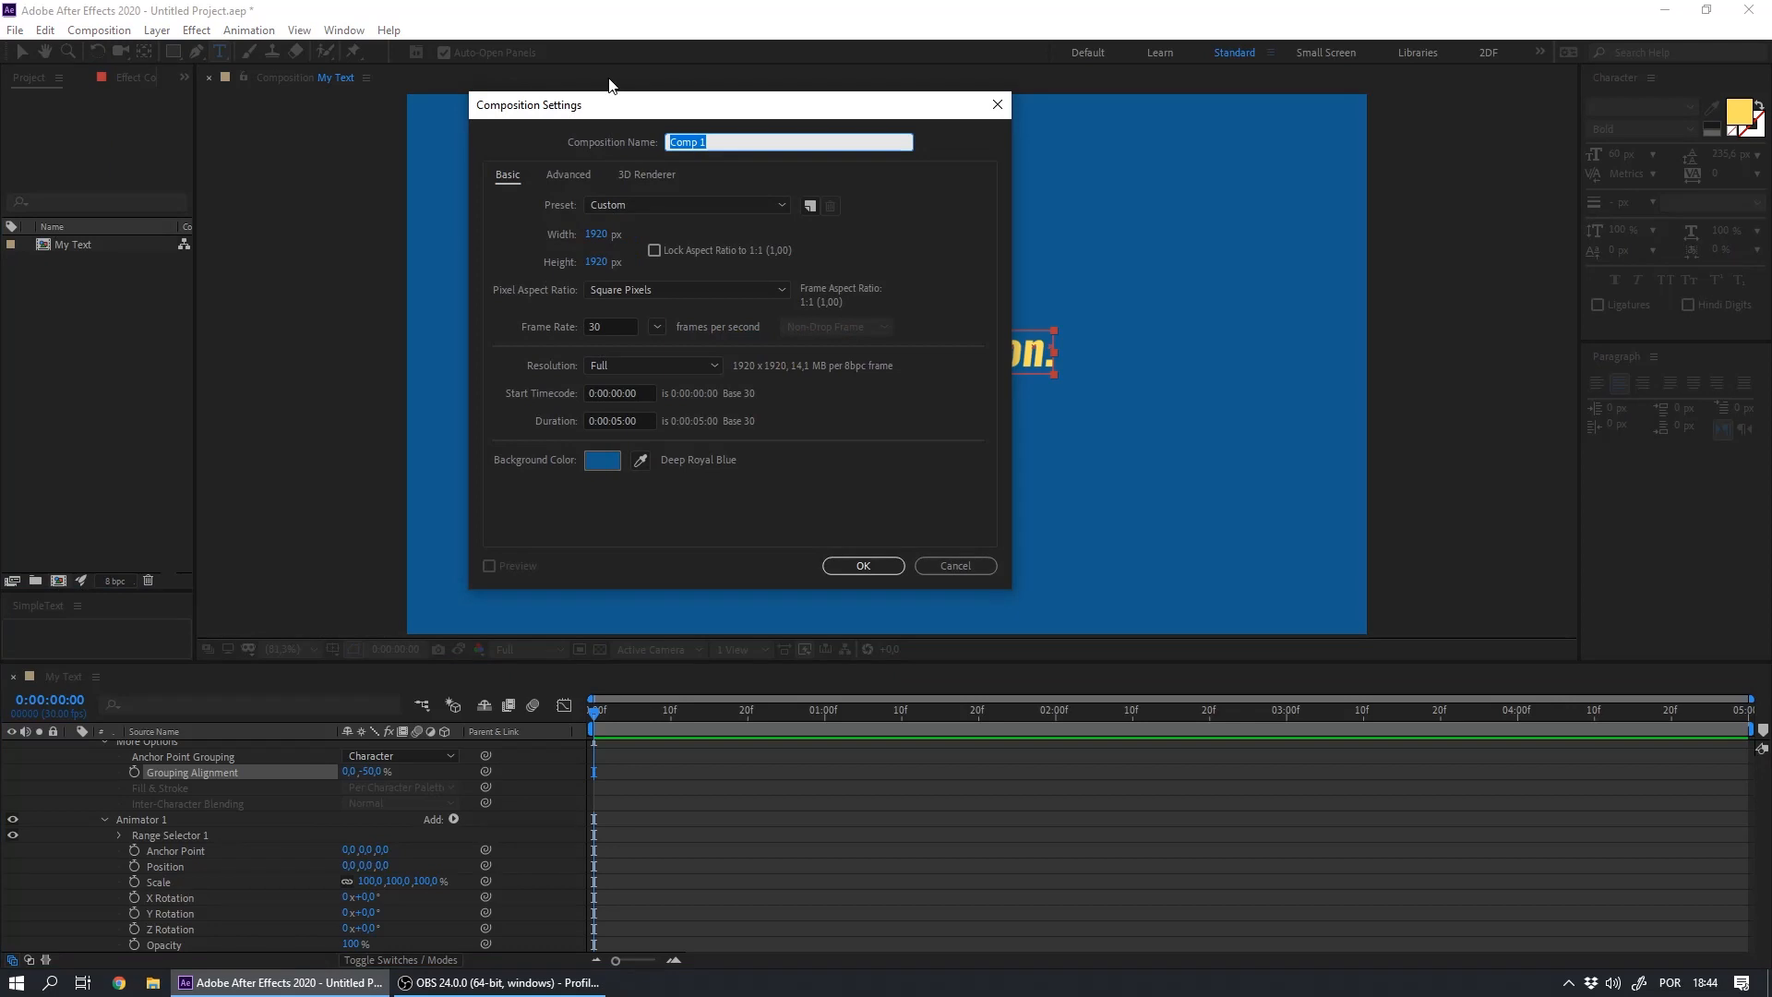
text(Anima)
key(Return)
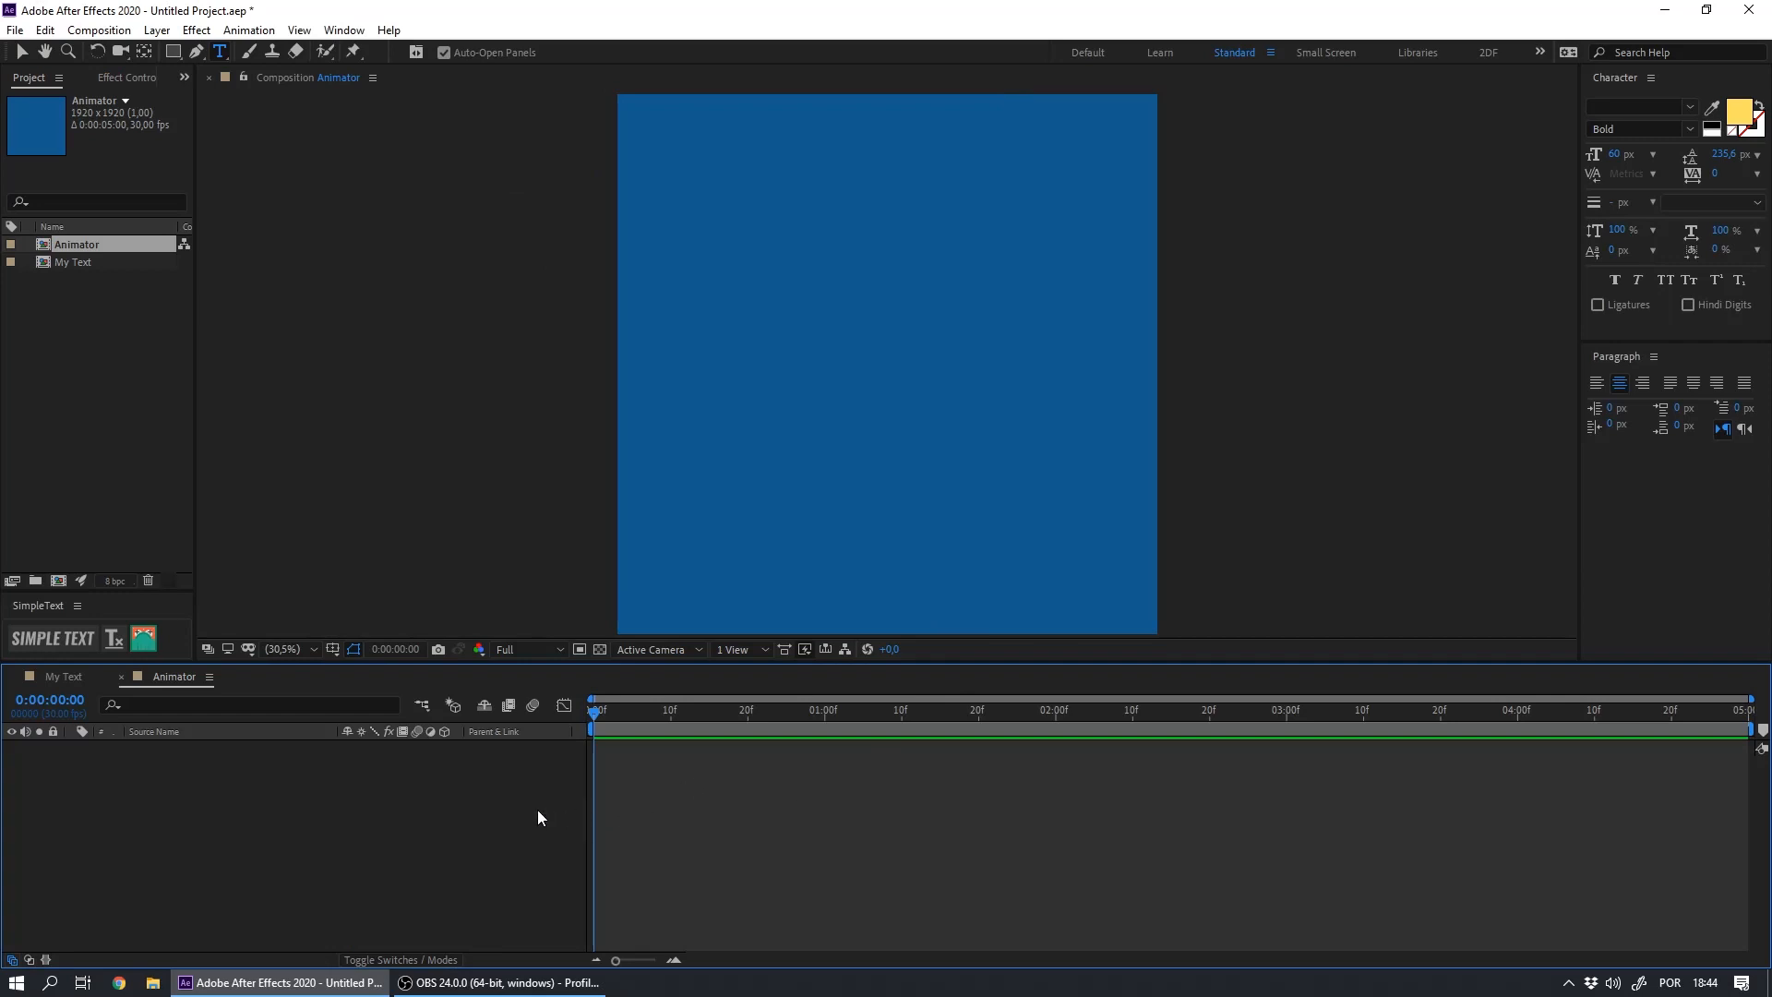
Add a rectangle shape layer that fills the whole Animator composition, and deselect it
click(174, 53)
double_click(173, 52)
key(v)
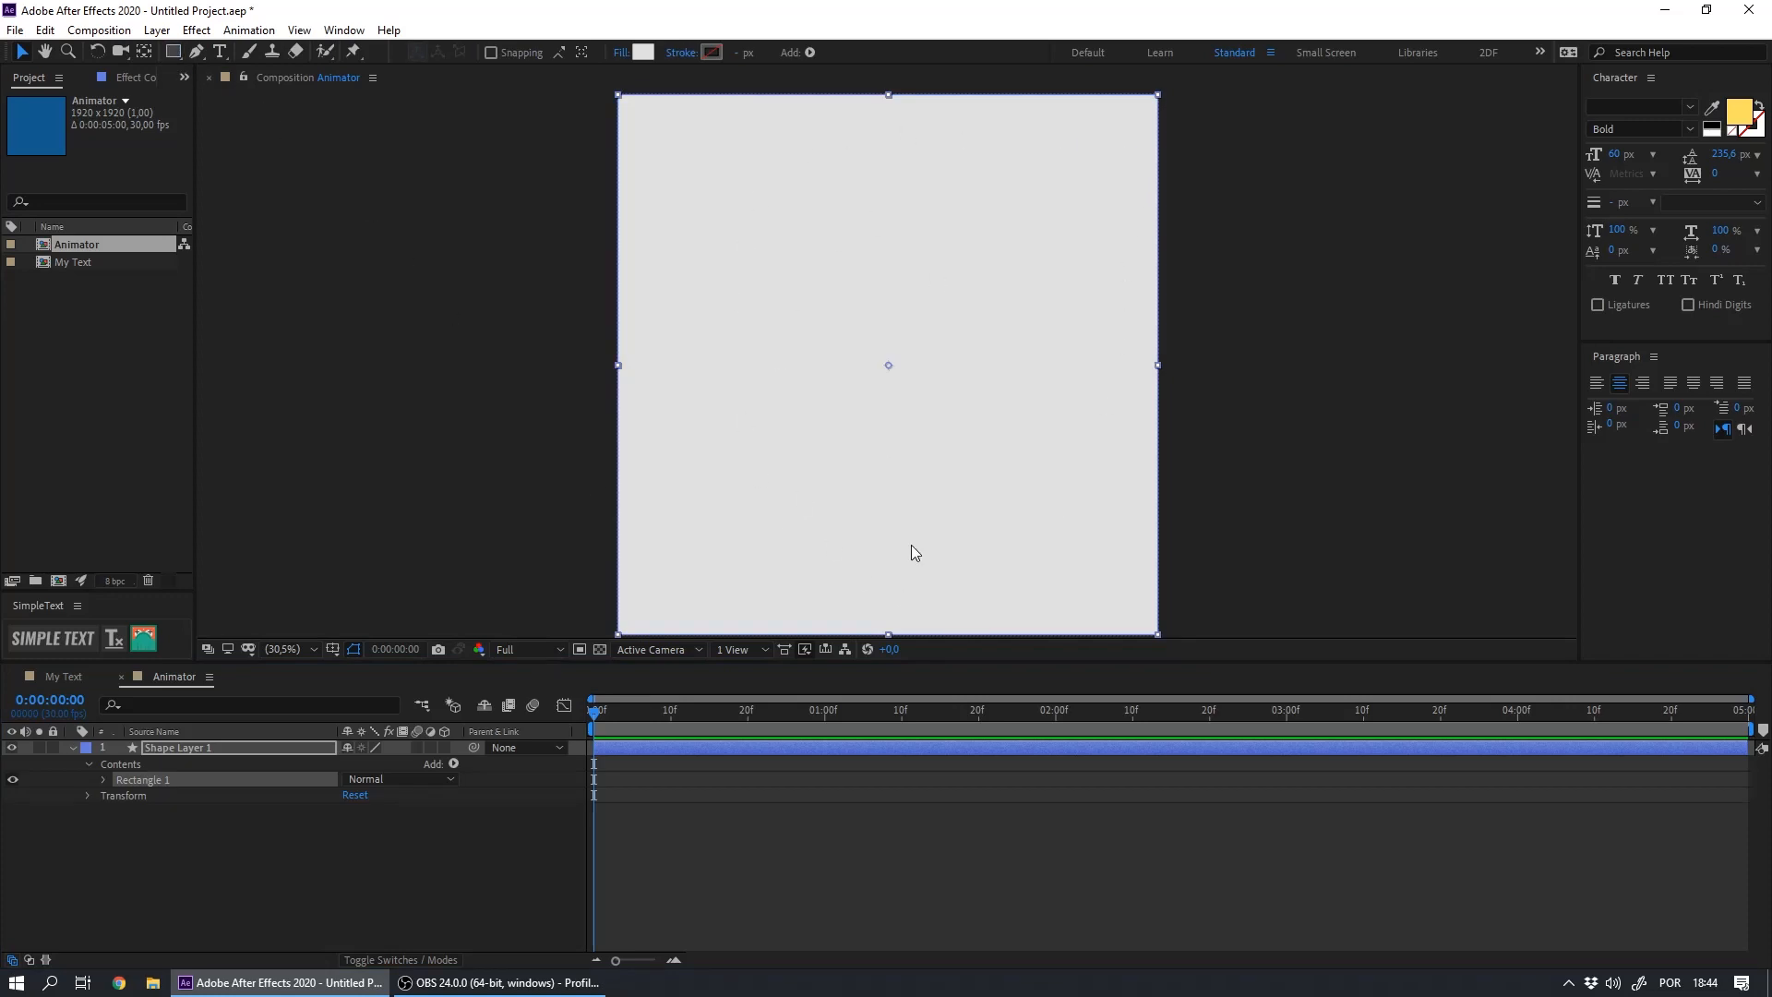
click(222, 853)
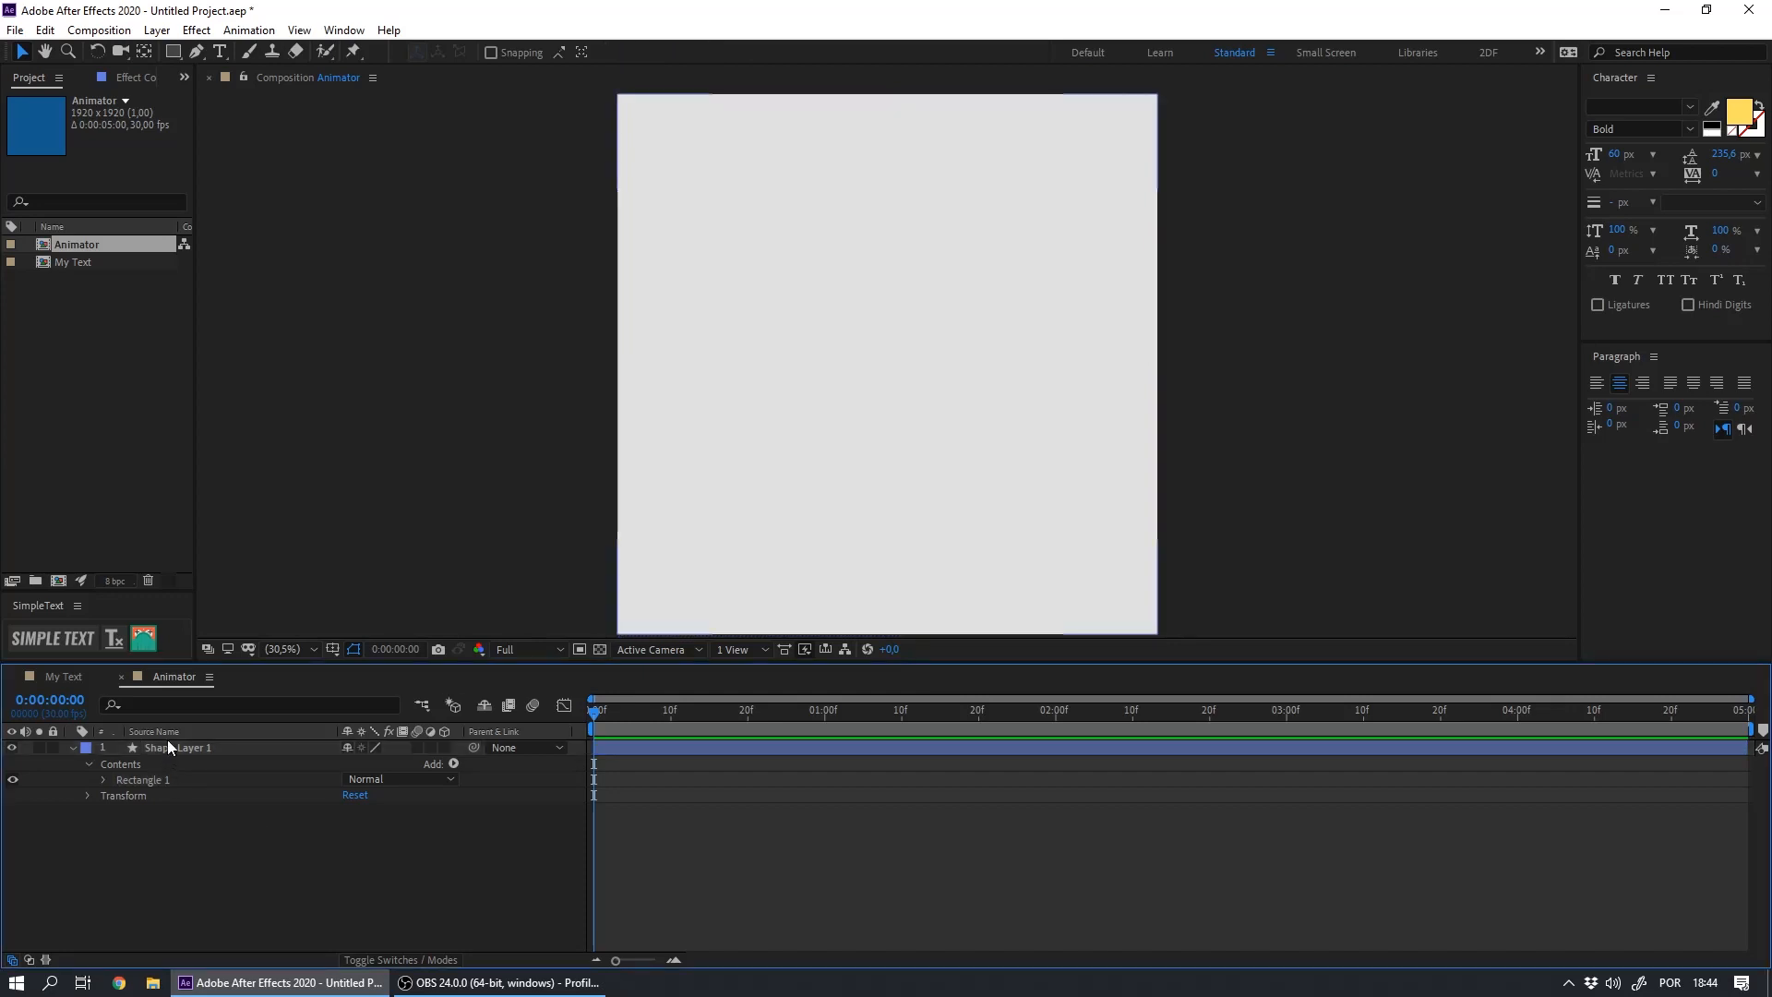
Reveal the modified properties of Shape Layer 1, including the rectangle's size and fill color
click(173, 743)
key(u)
key(u)
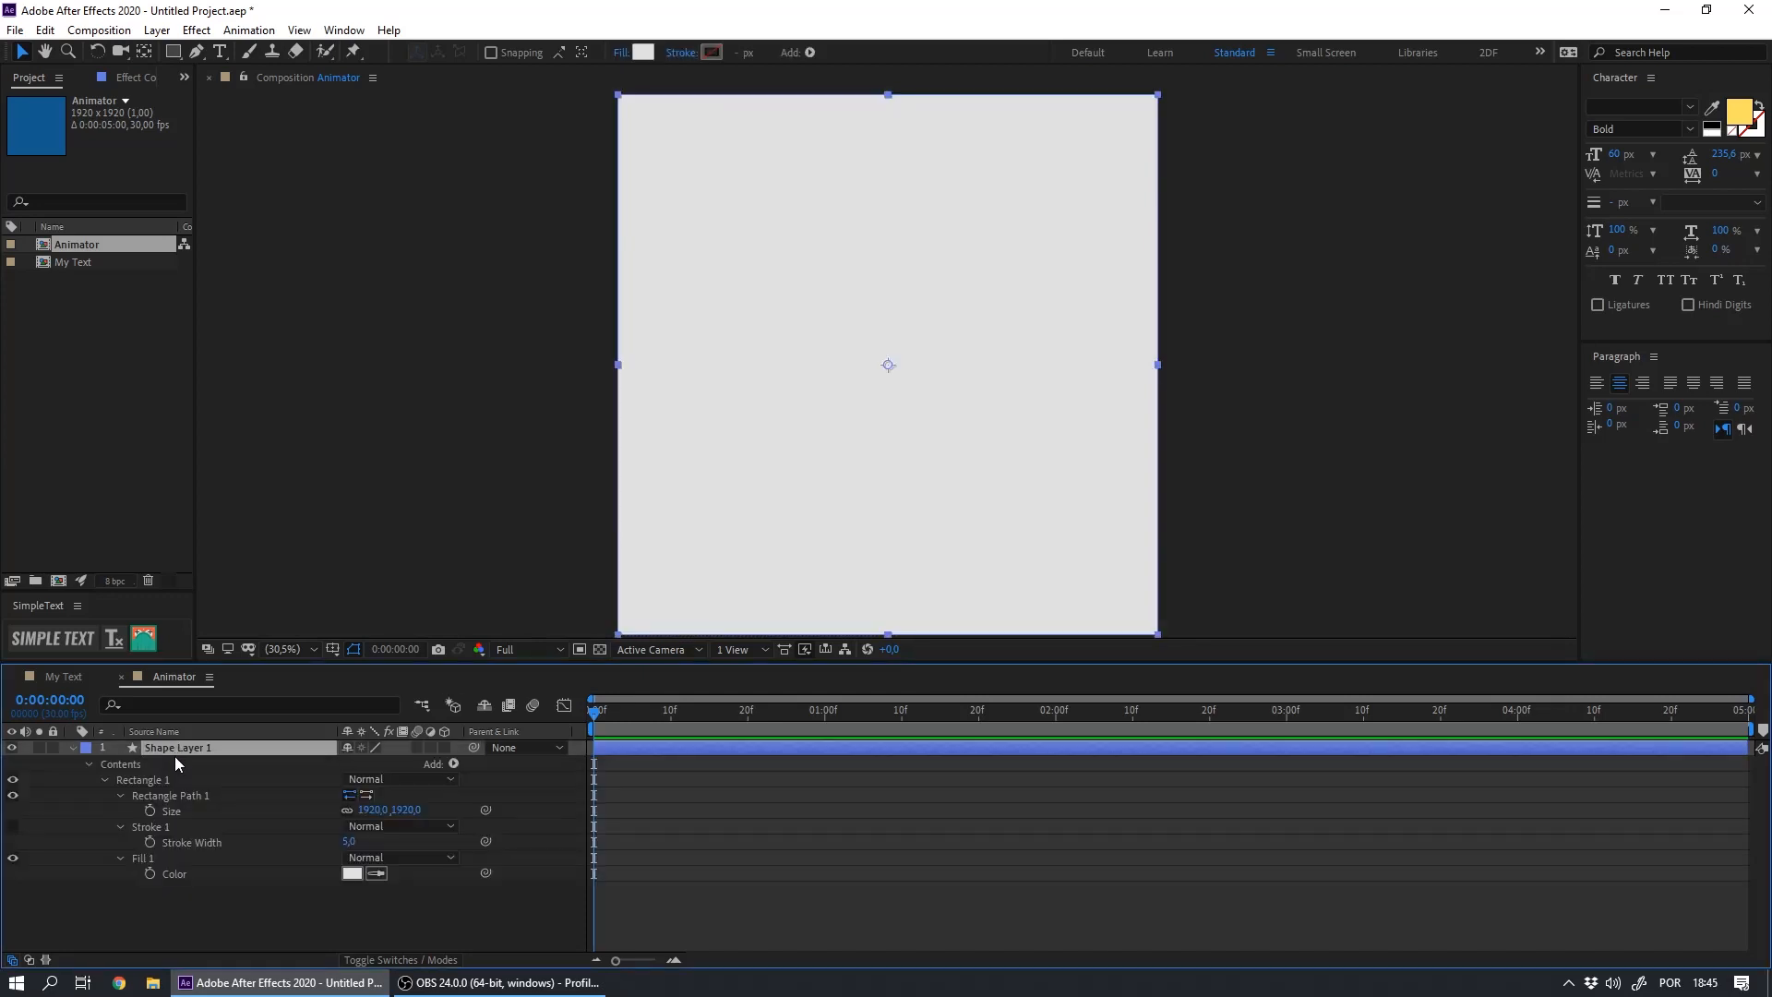
Set the rectangle's size to 100 x 100 px
click(170, 811)
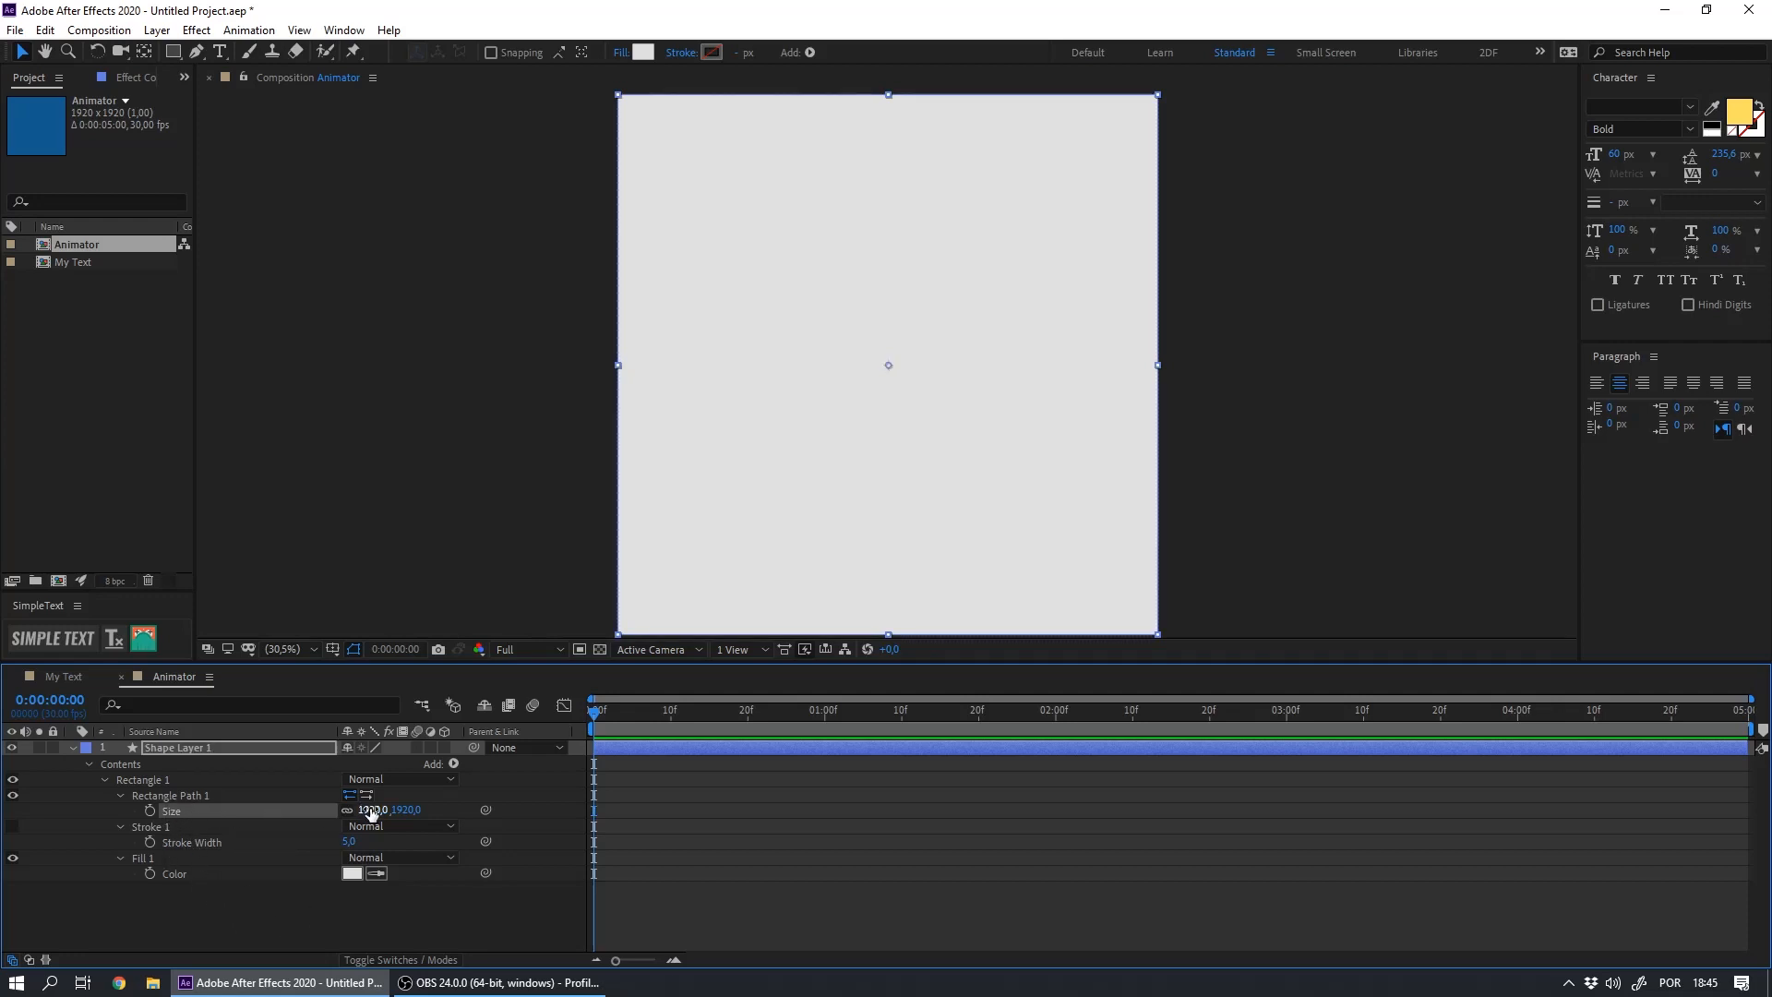
click(373, 811)
text(100)
key(Return)
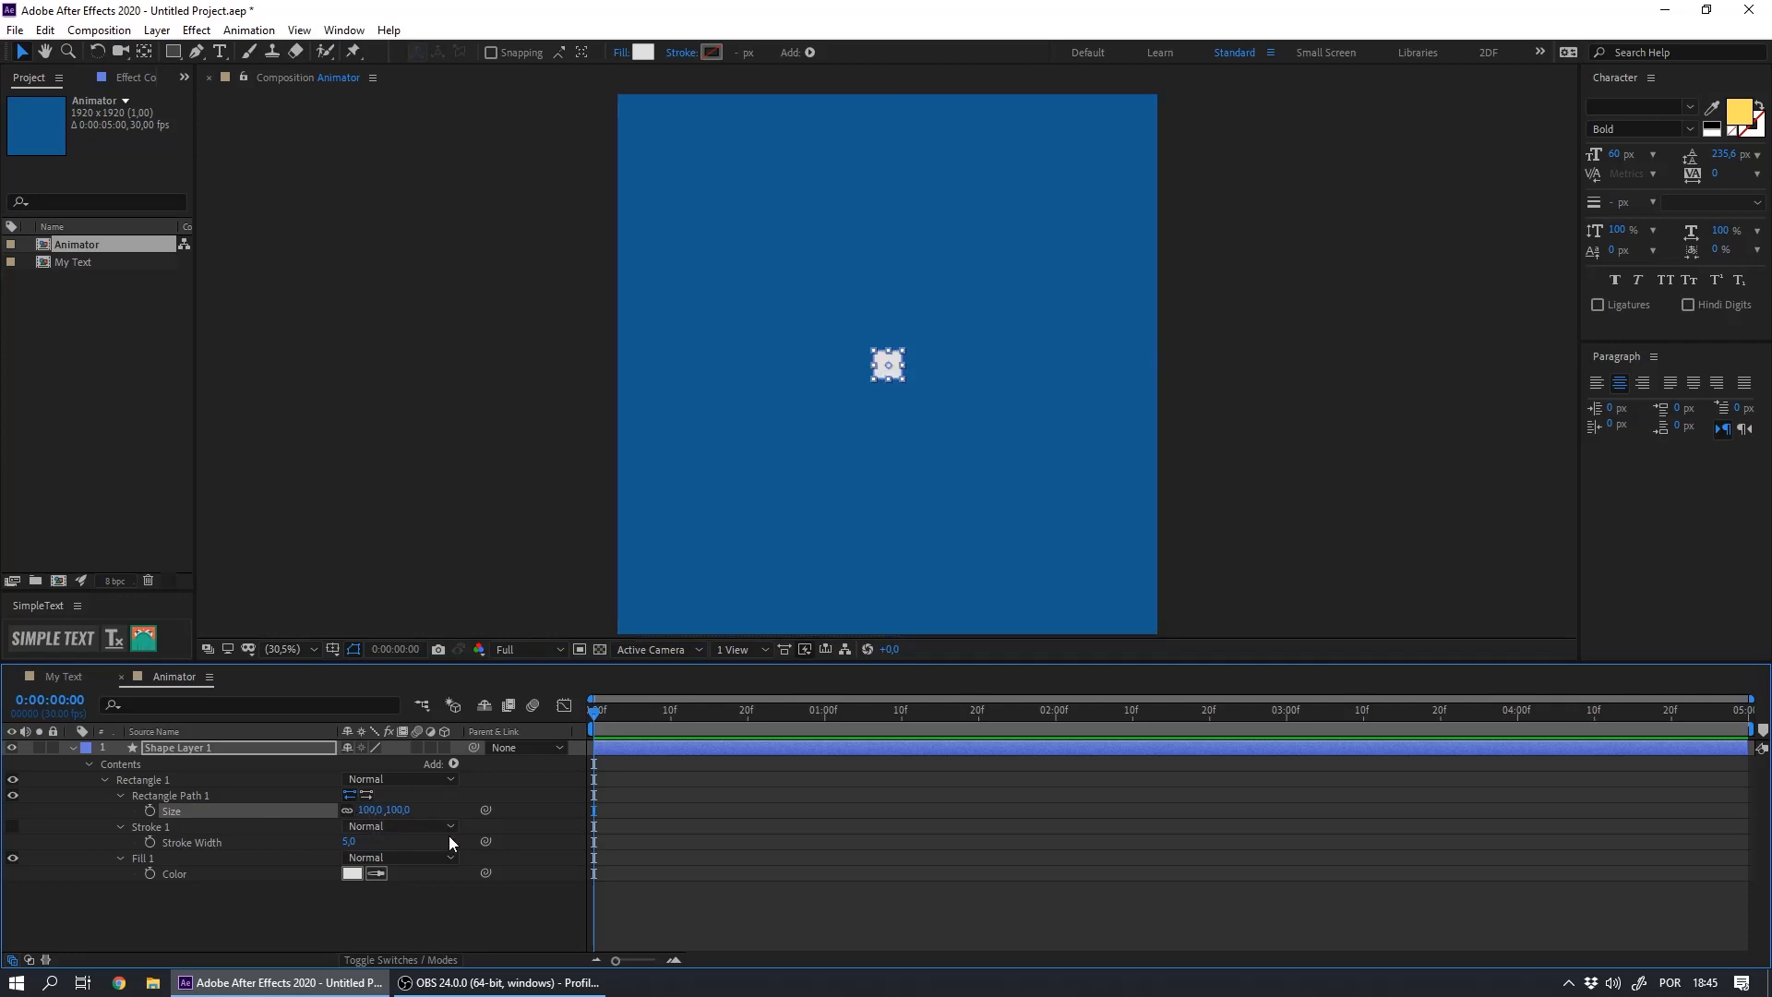
Rename the shape layer as Animator
key(Return)
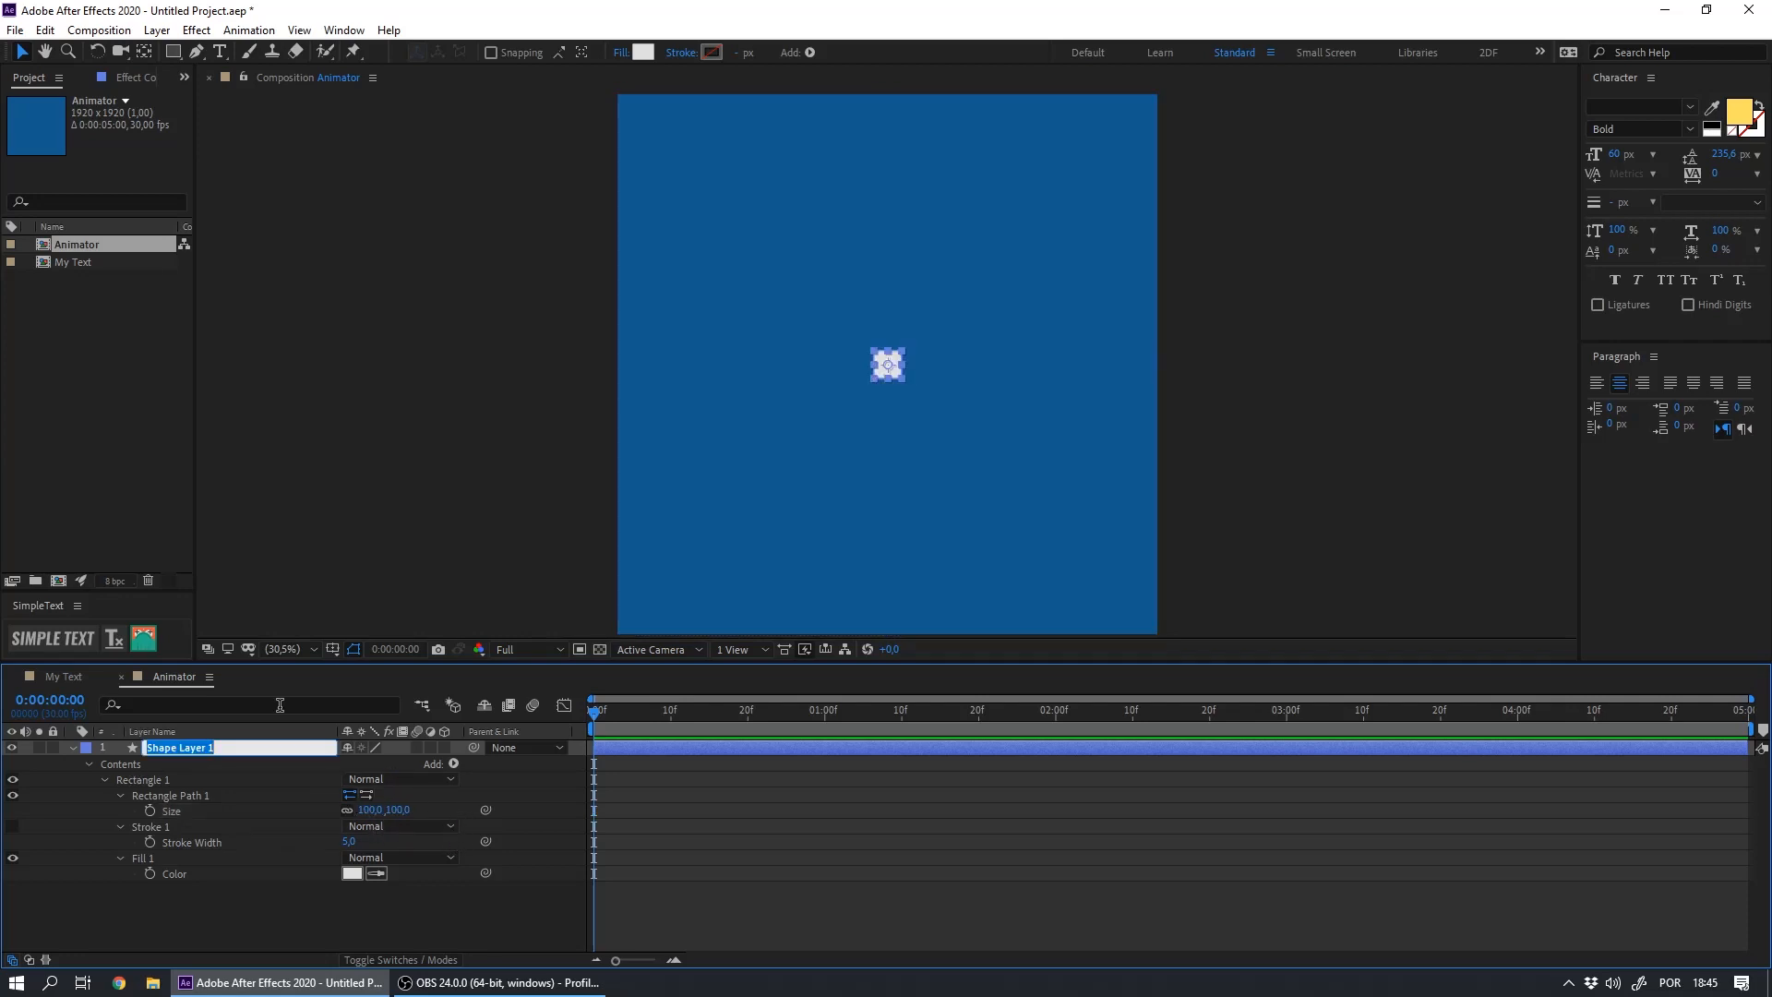
text(Animator)
key(Return)
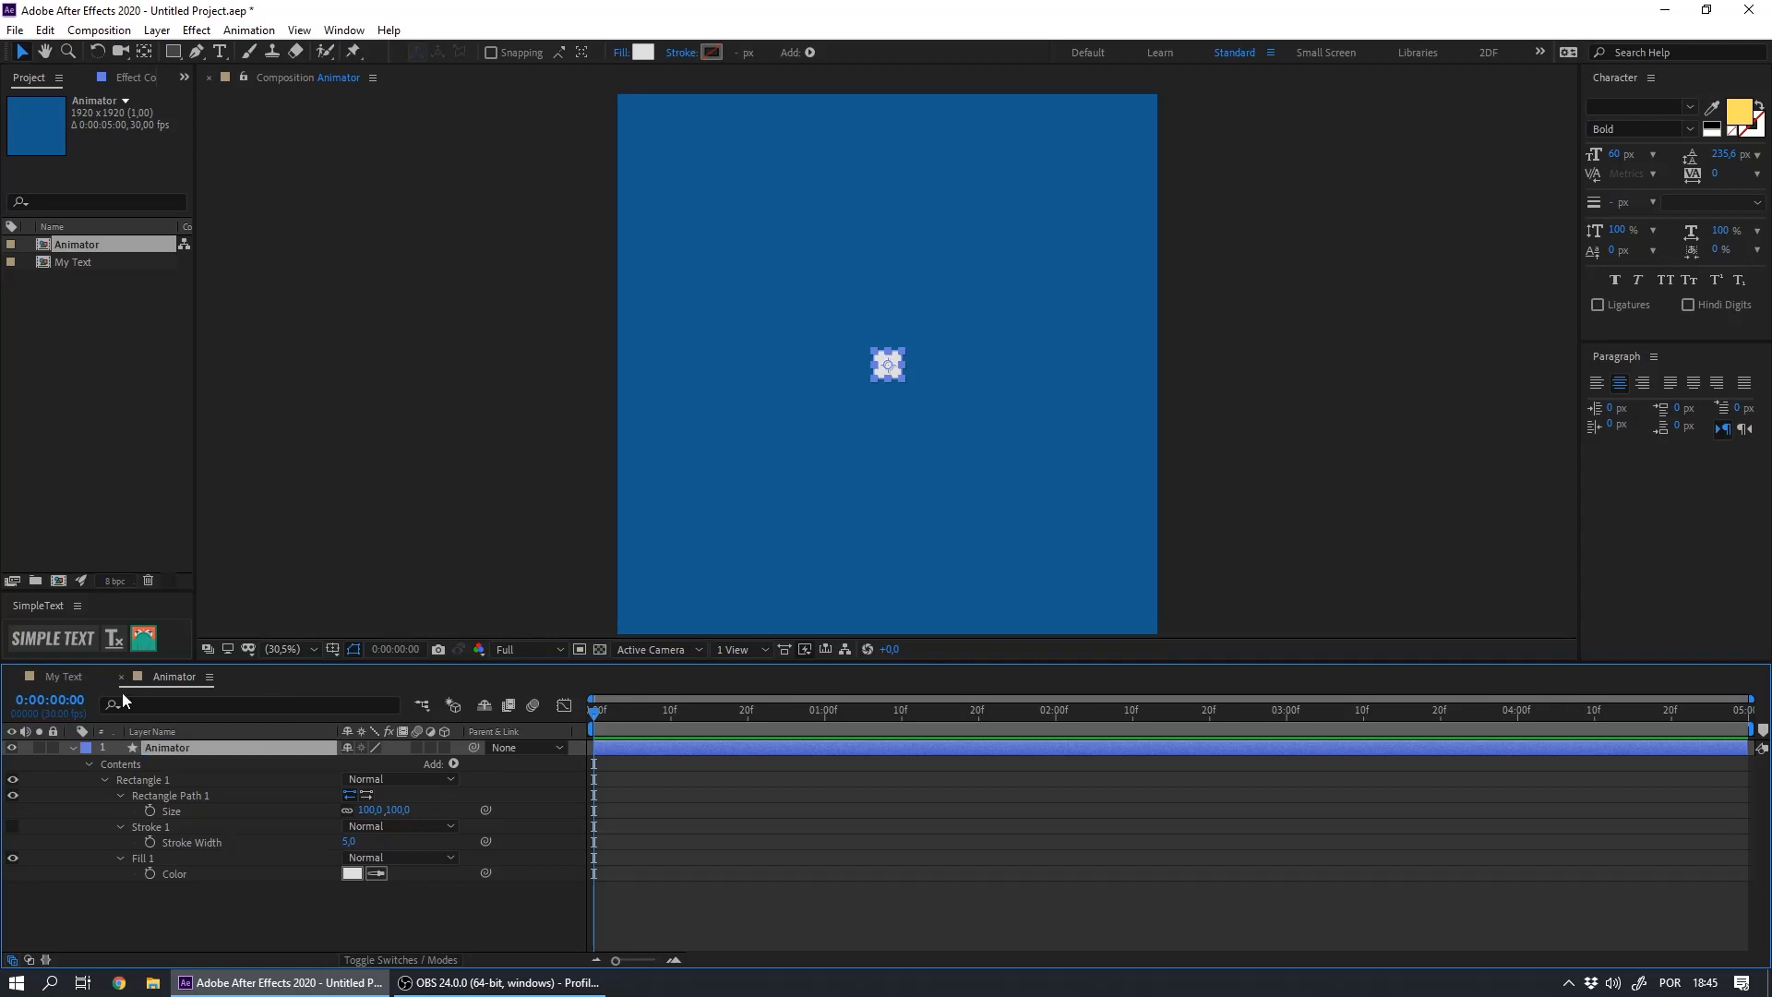
Check the text animator's Per-character 3D option in My Text, and make the Animator shape layer 3D
click(67, 677)
click(453, 820)
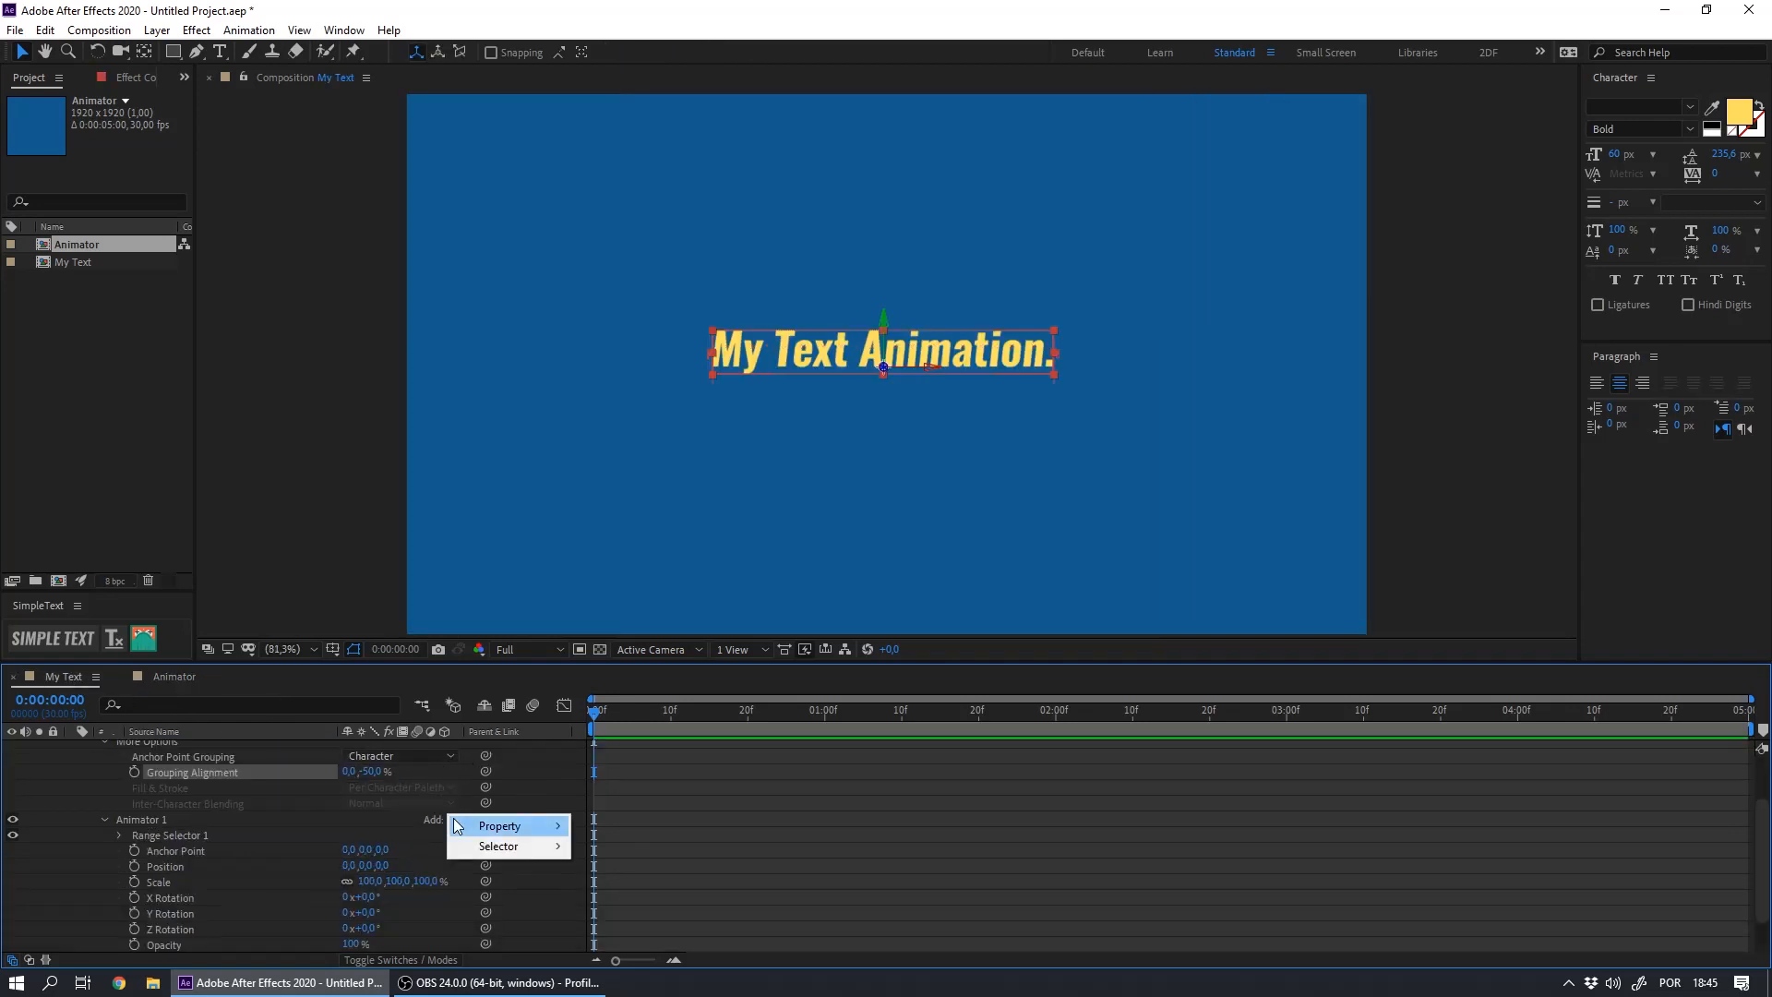
mouse_move(503, 826)
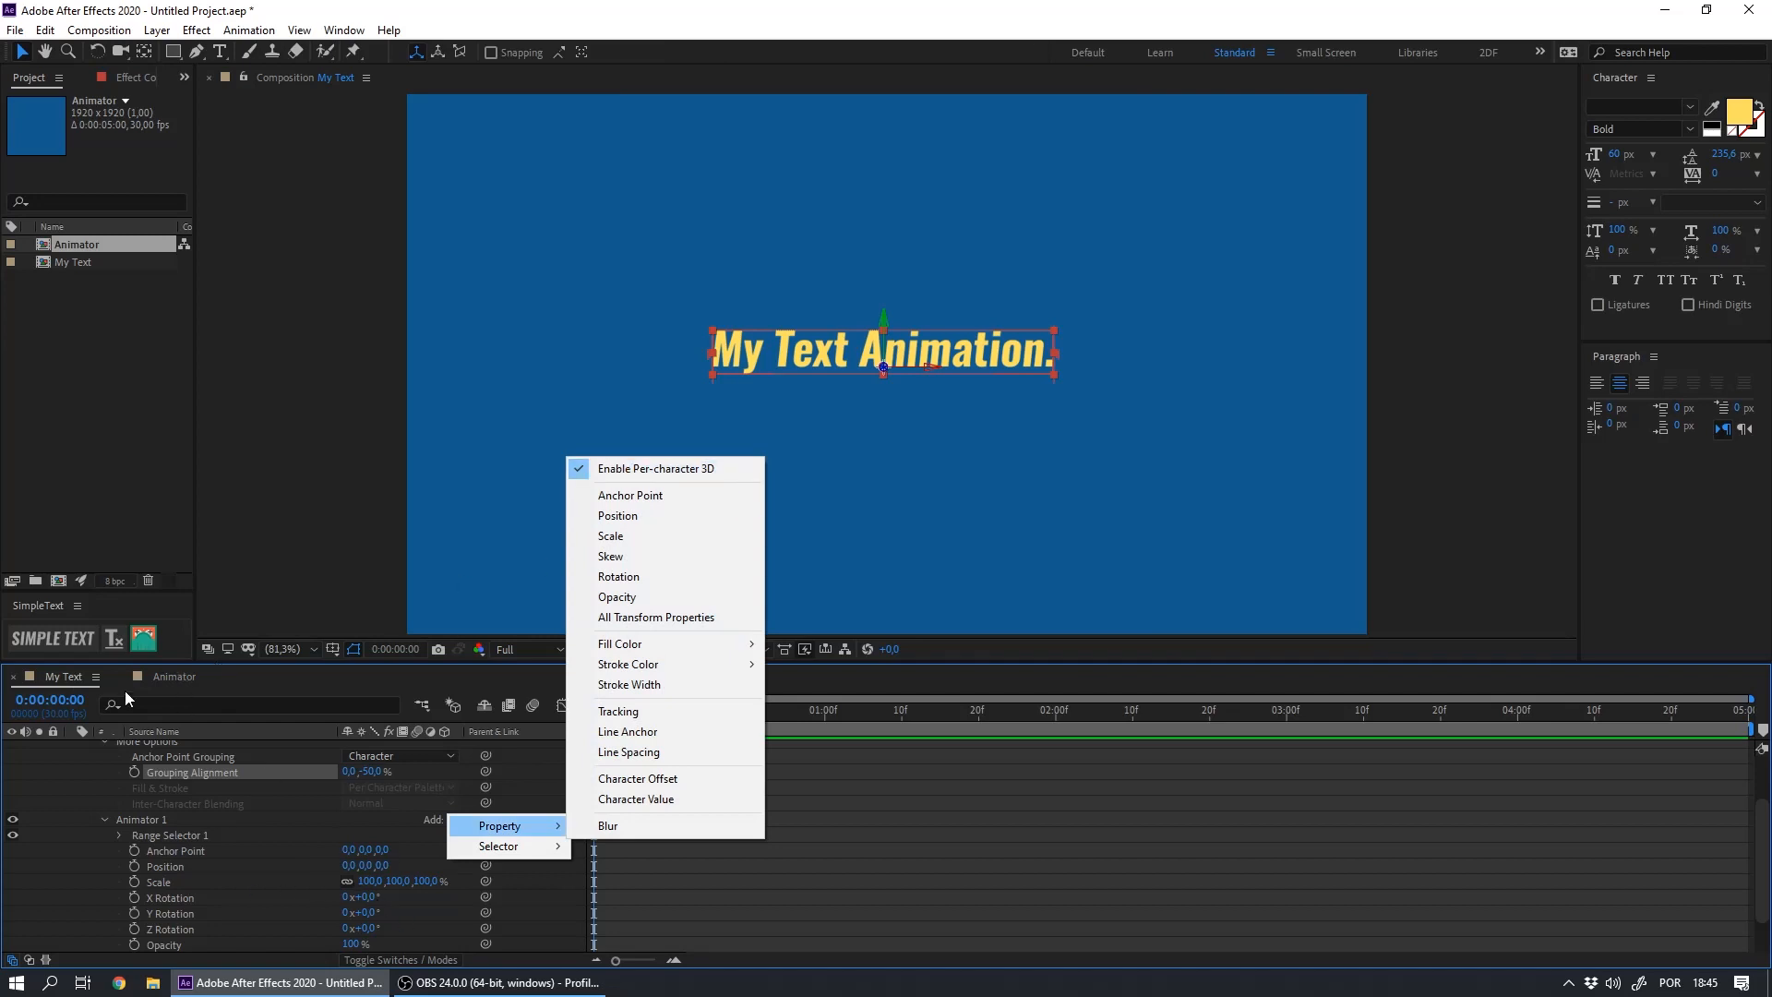
click(168, 682)
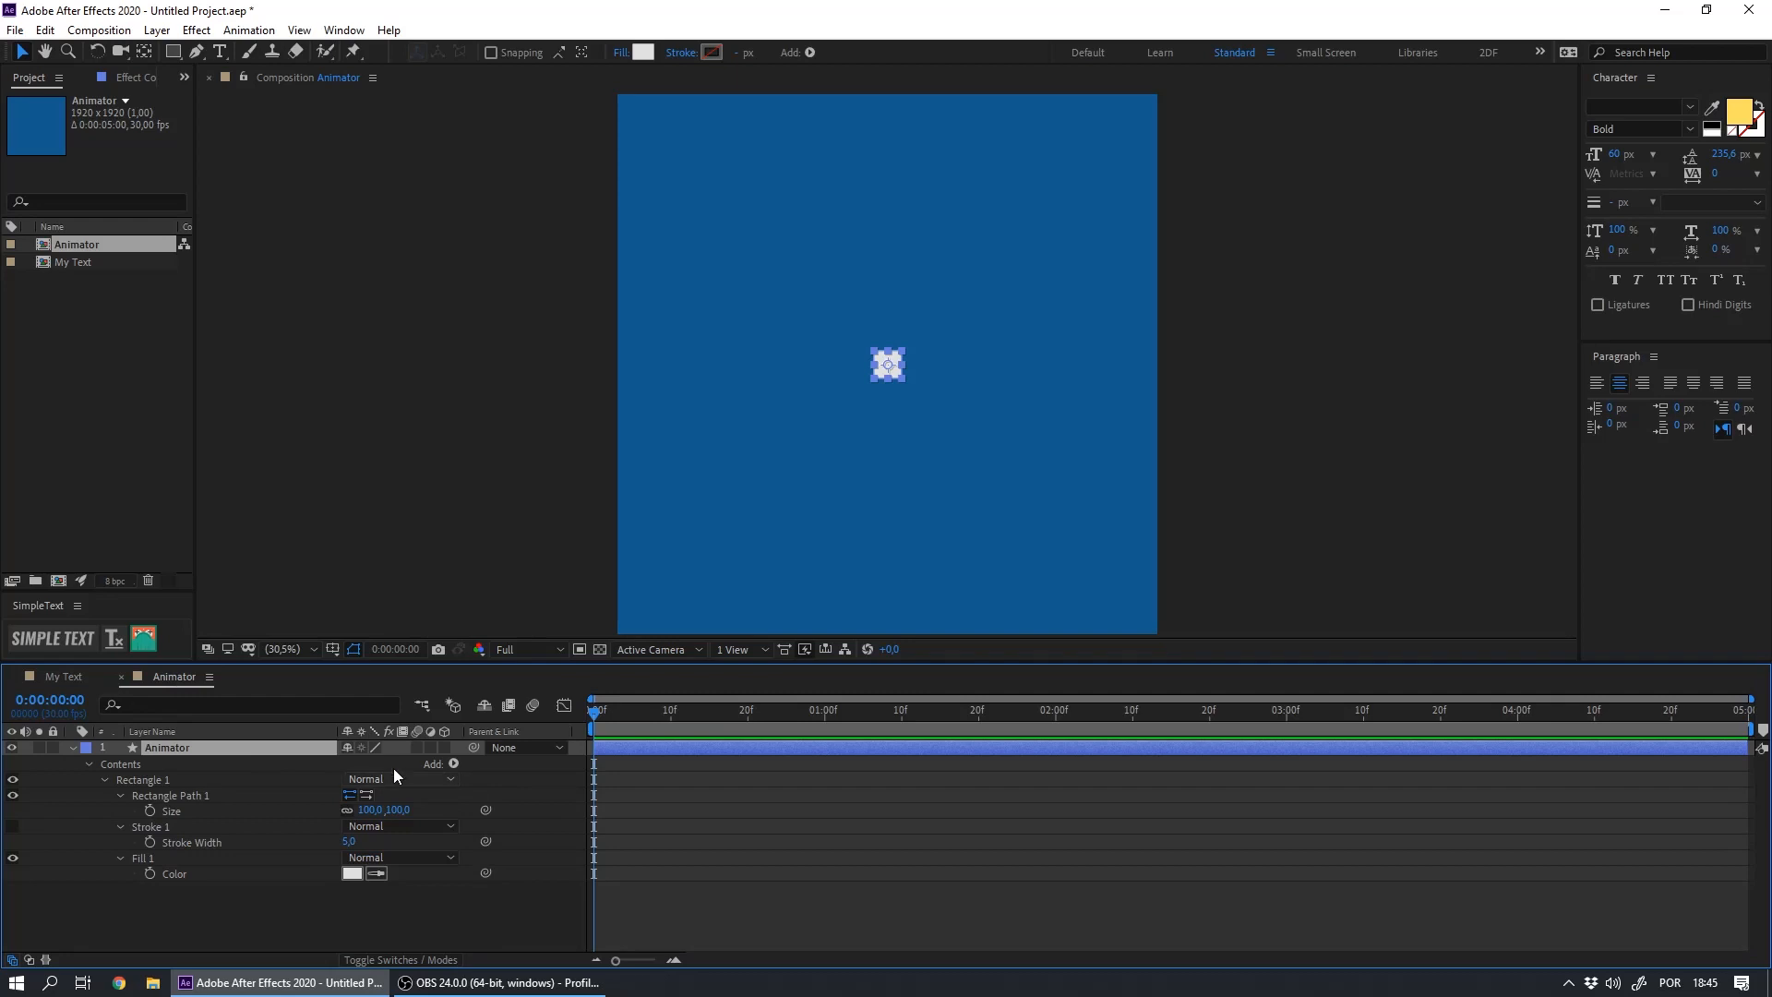
click(444, 747)
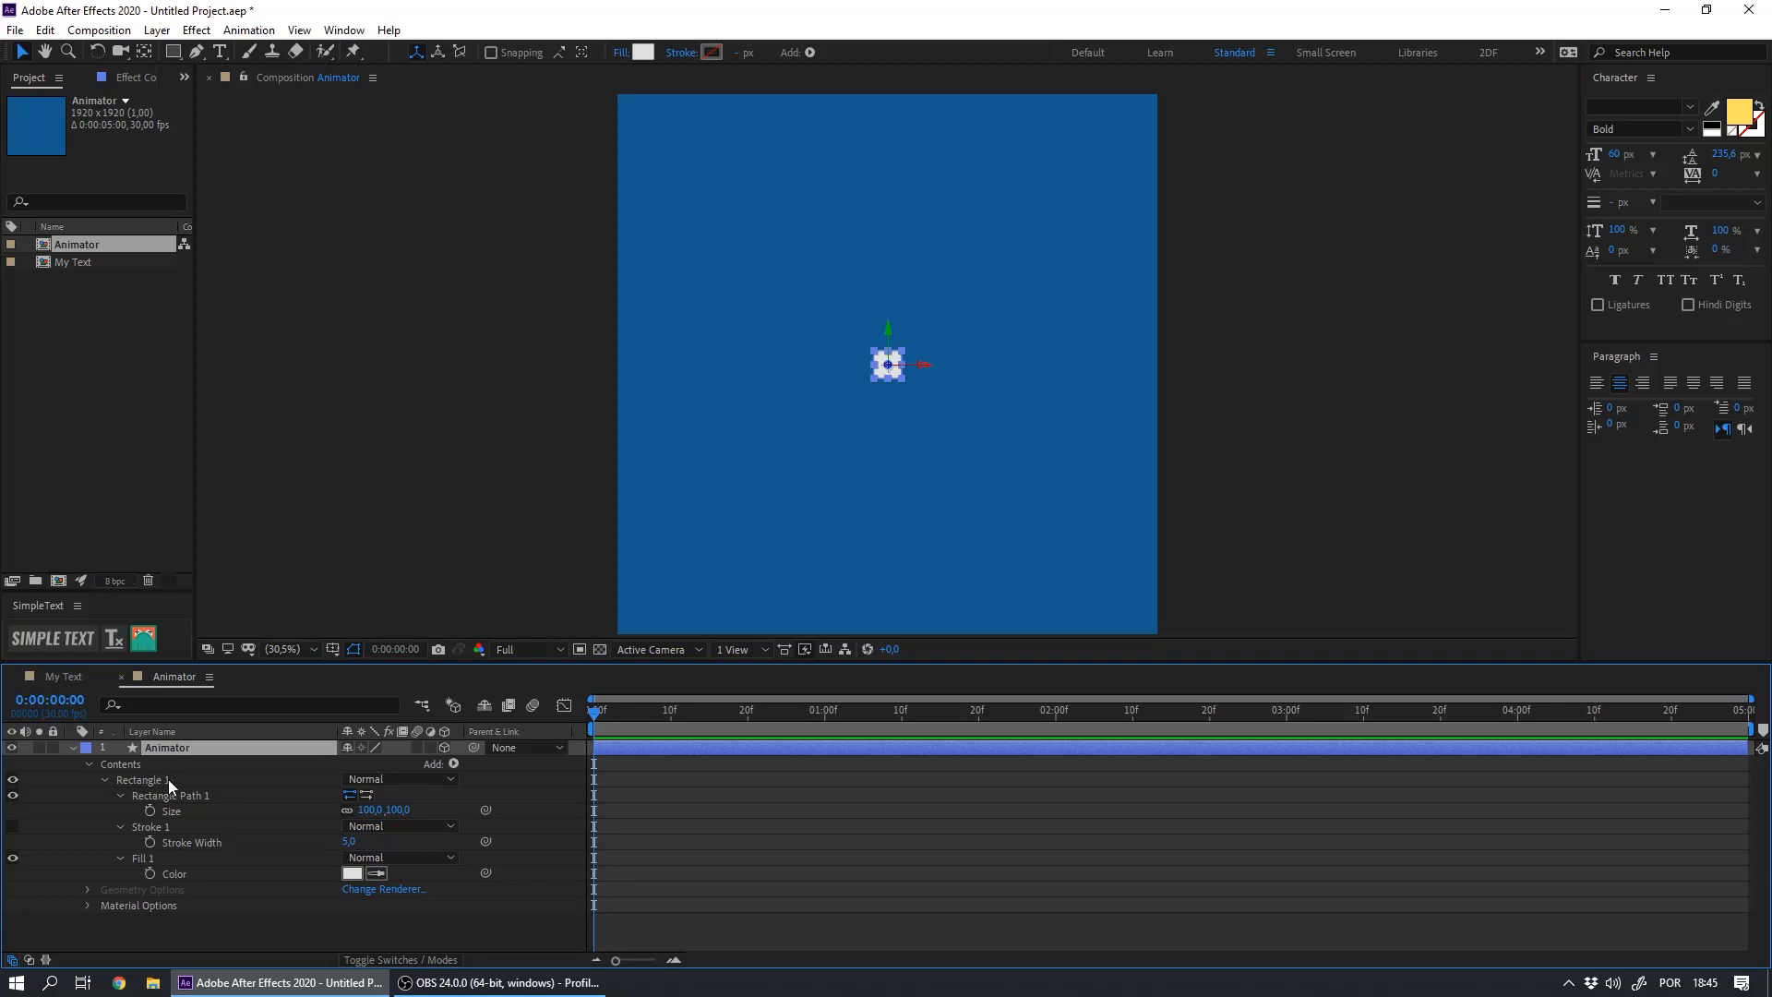
Expand the Animator layer's full Transform group and dock its timeline beside the My Text timeline
key(p)
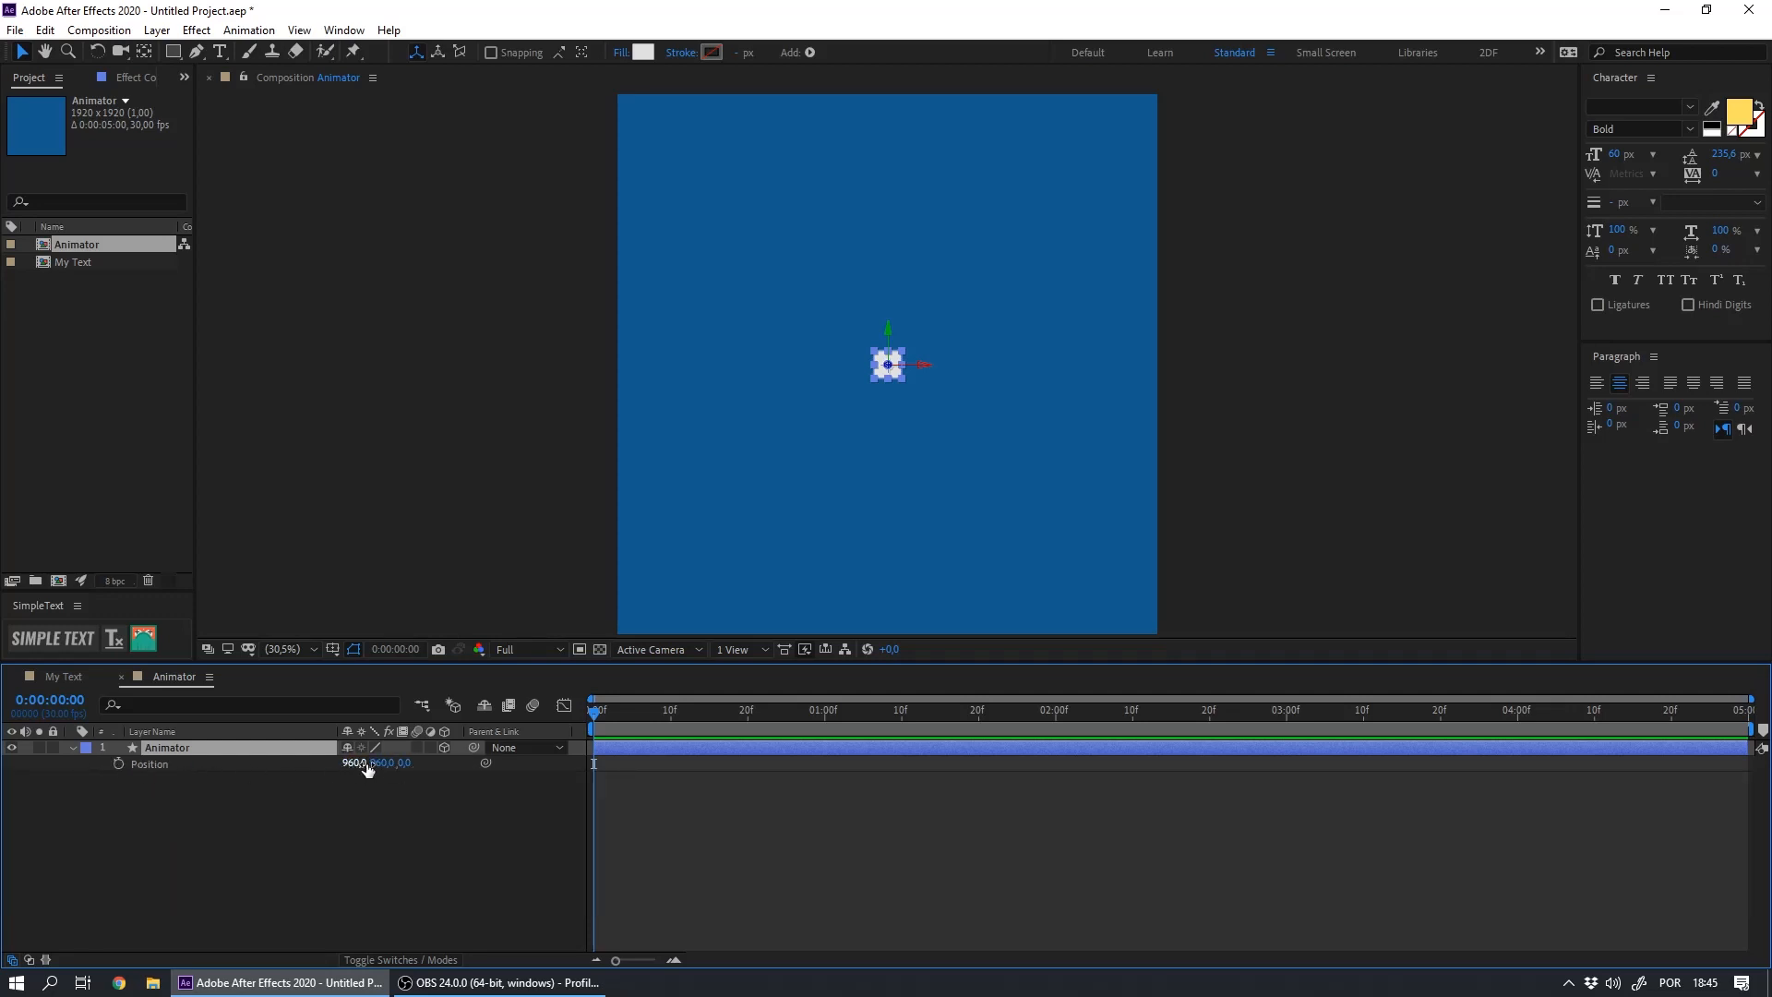
click(71, 747)
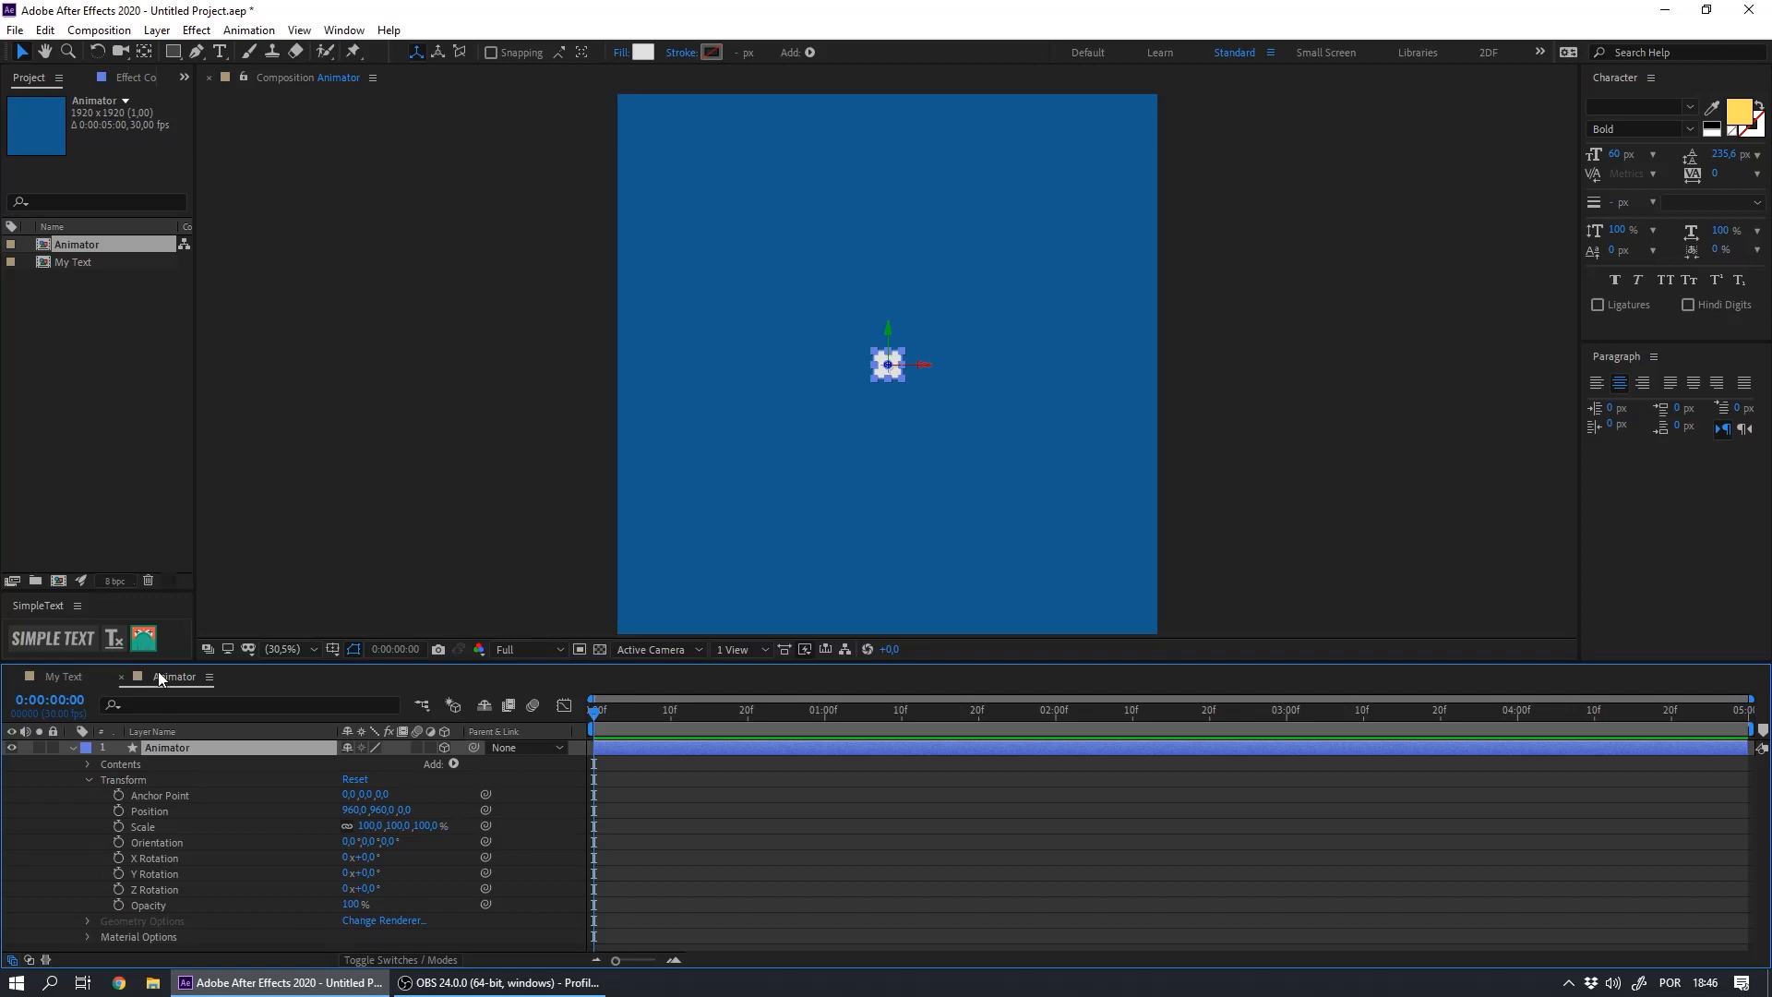
drag(155, 673, 1743, 835)
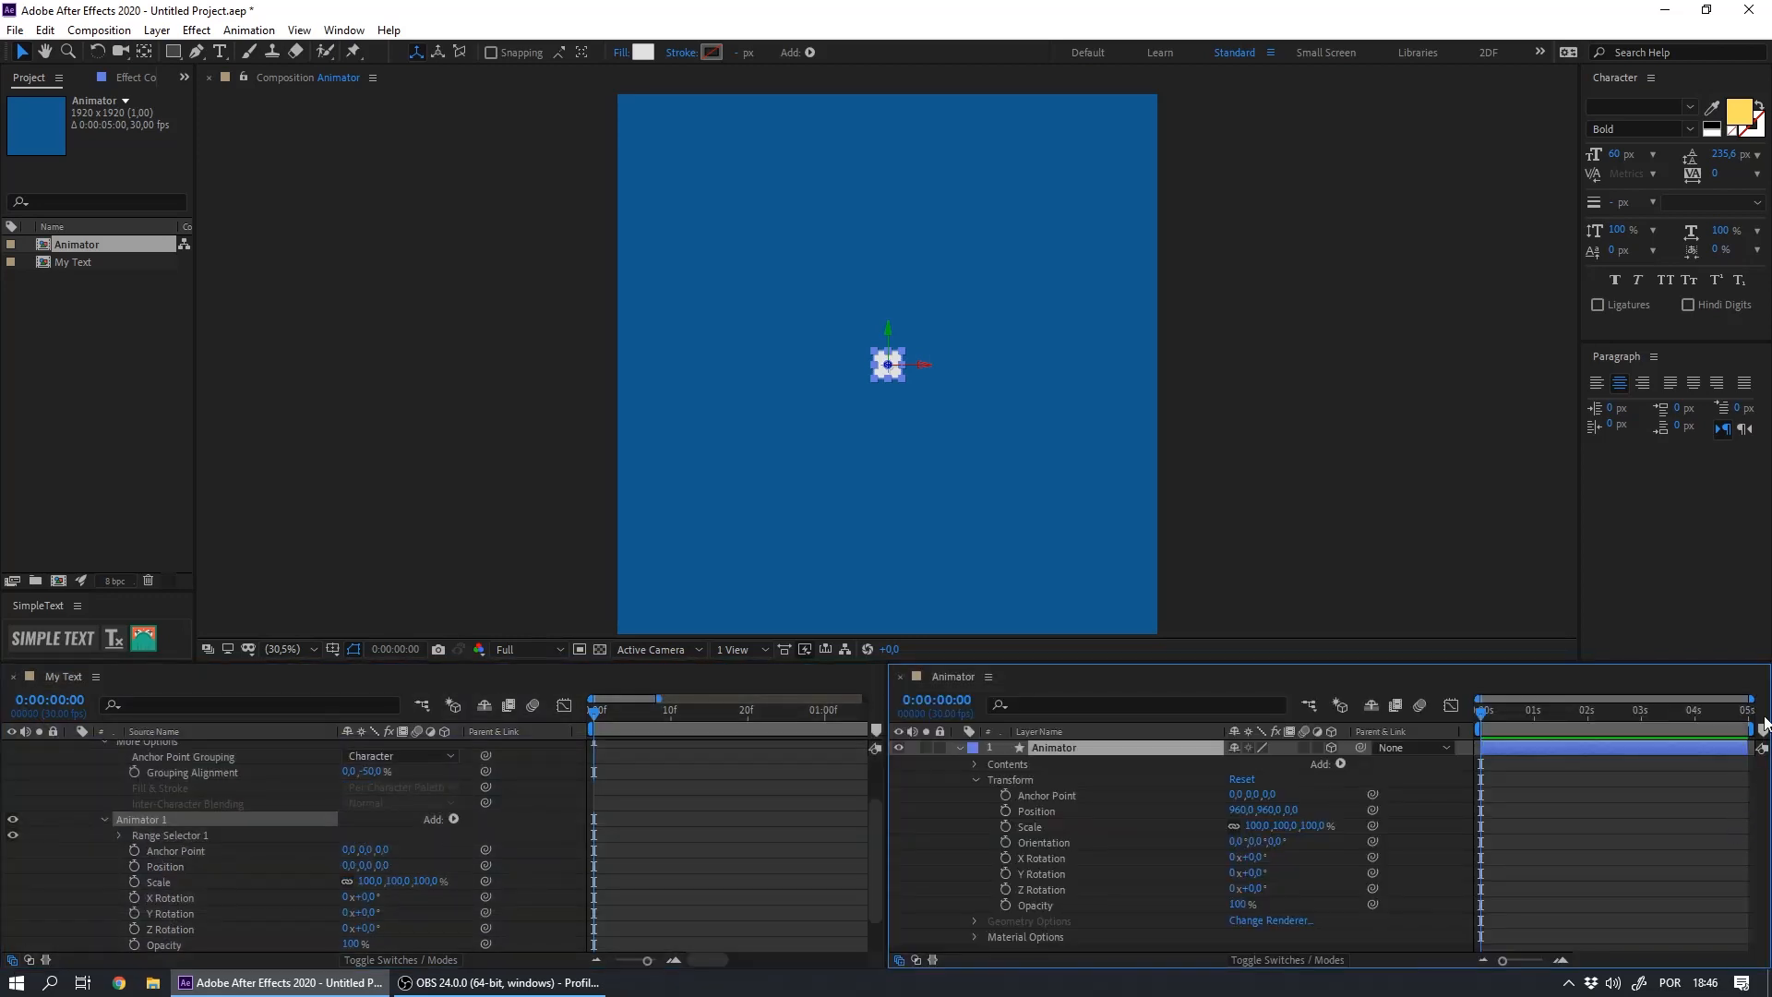
Compare the Animator layer's Transform properties, from Anchor Point to Opacity, with those of the text layer's Animator 1
click(1033, 795)
click(1032, 812)
click(1032, 824)
click(1034, 841)
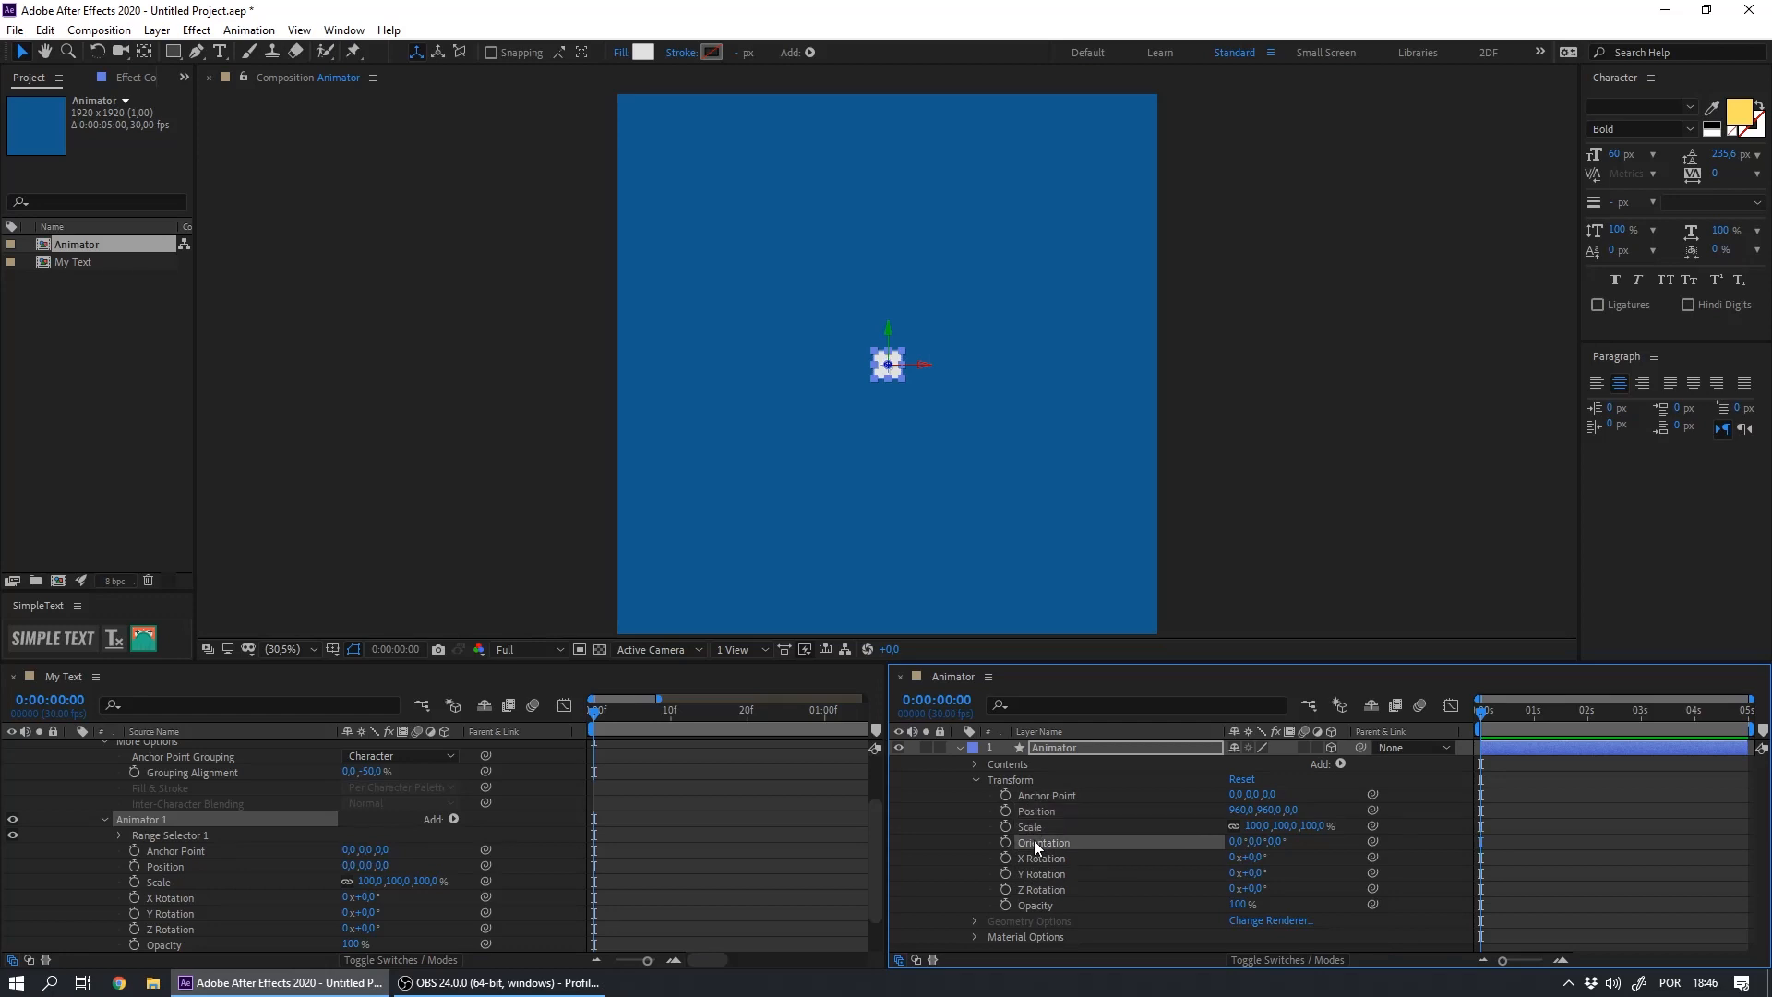
click(1033, 861)
click(1034, 872)
click(1034, 889)
click(1040, 904)
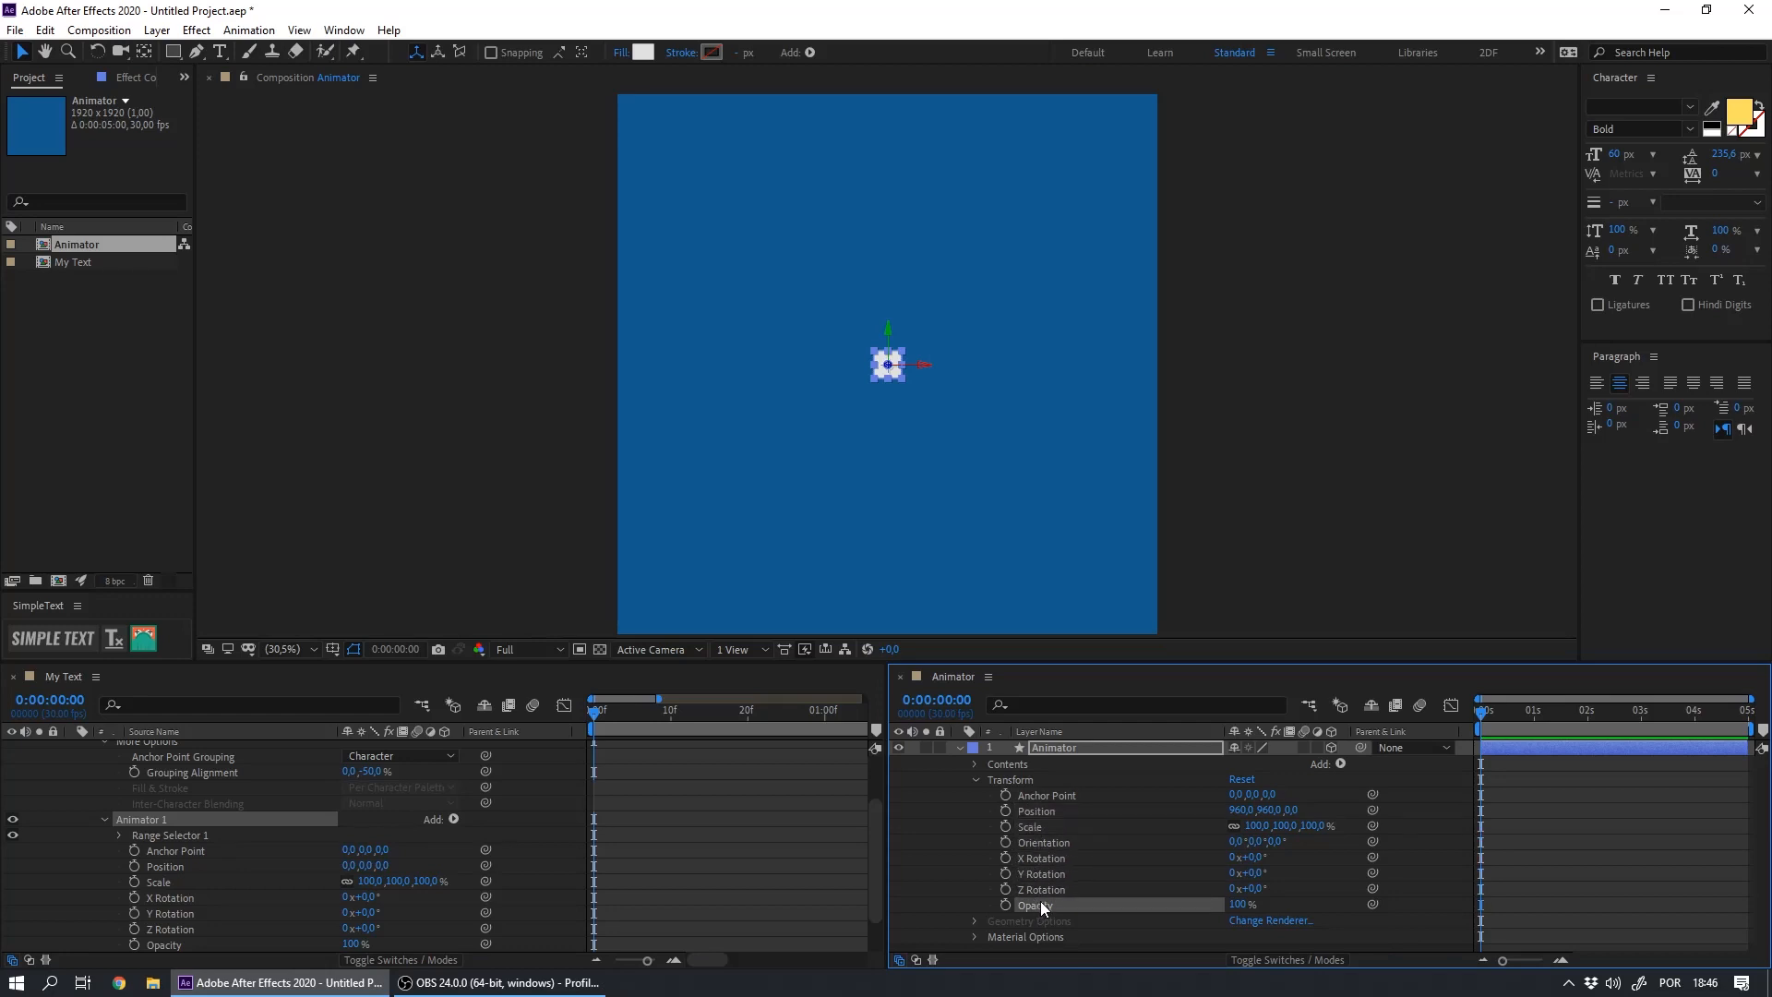
click(168, 862)
scroll(174, 868, down, 3)
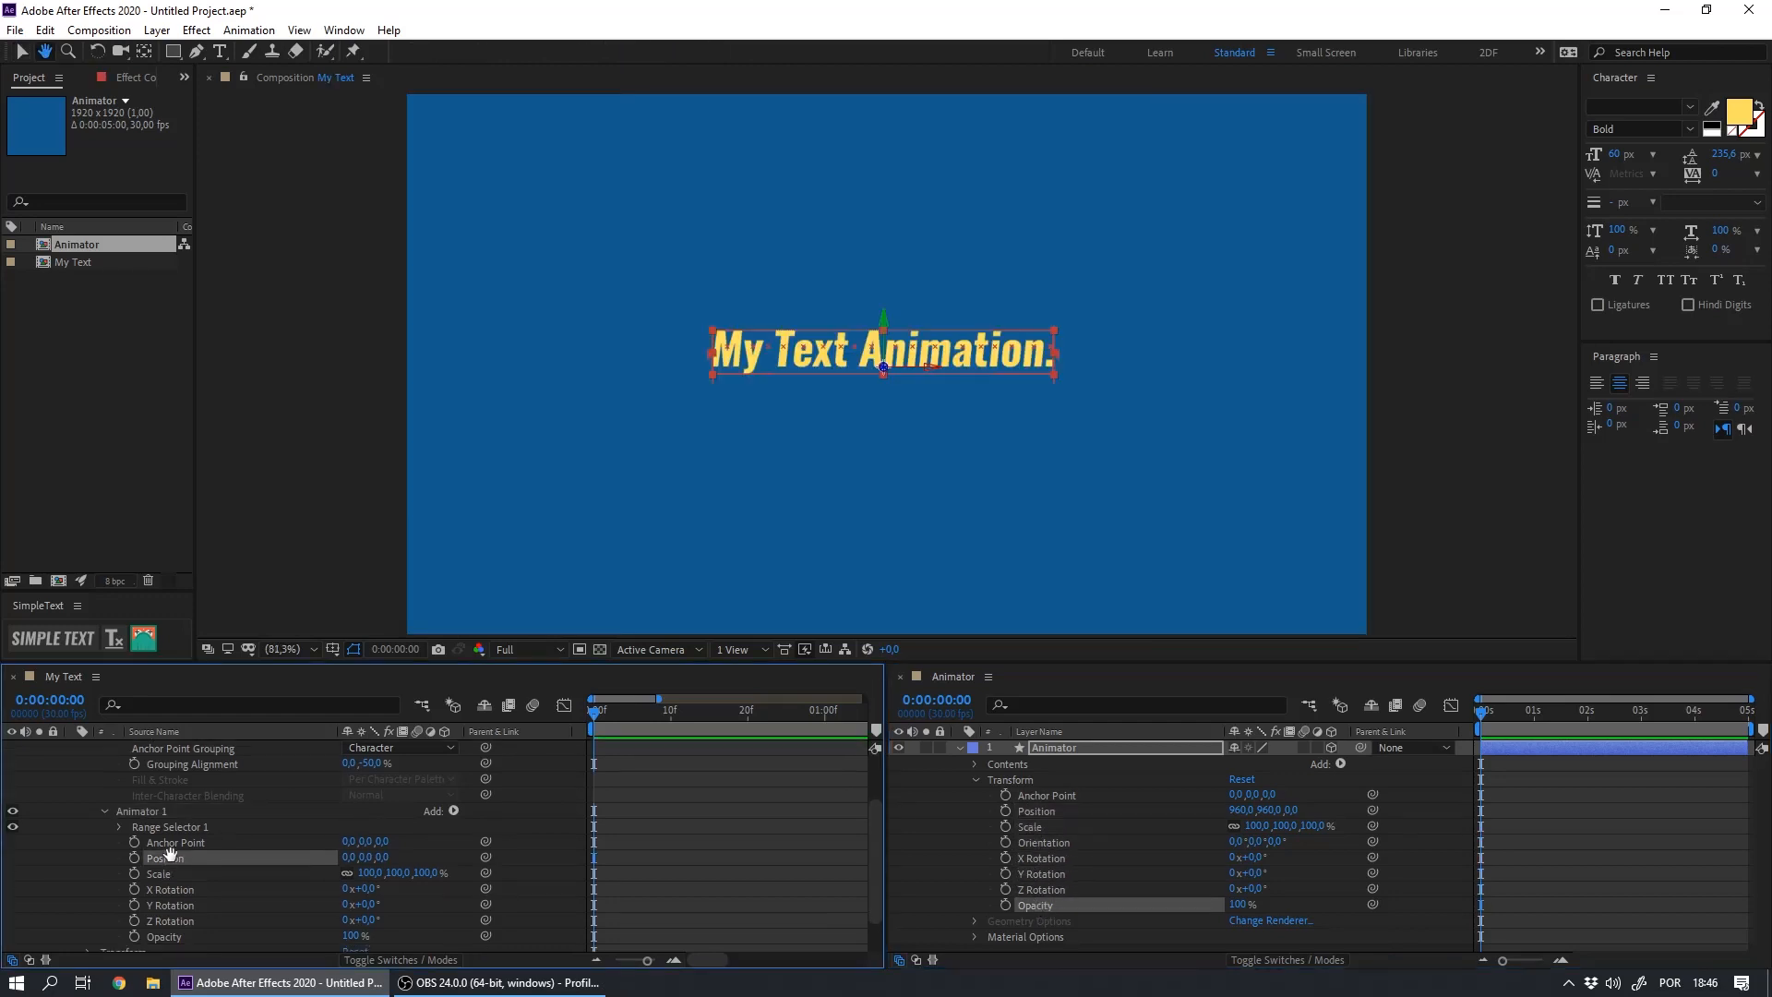
key(v)
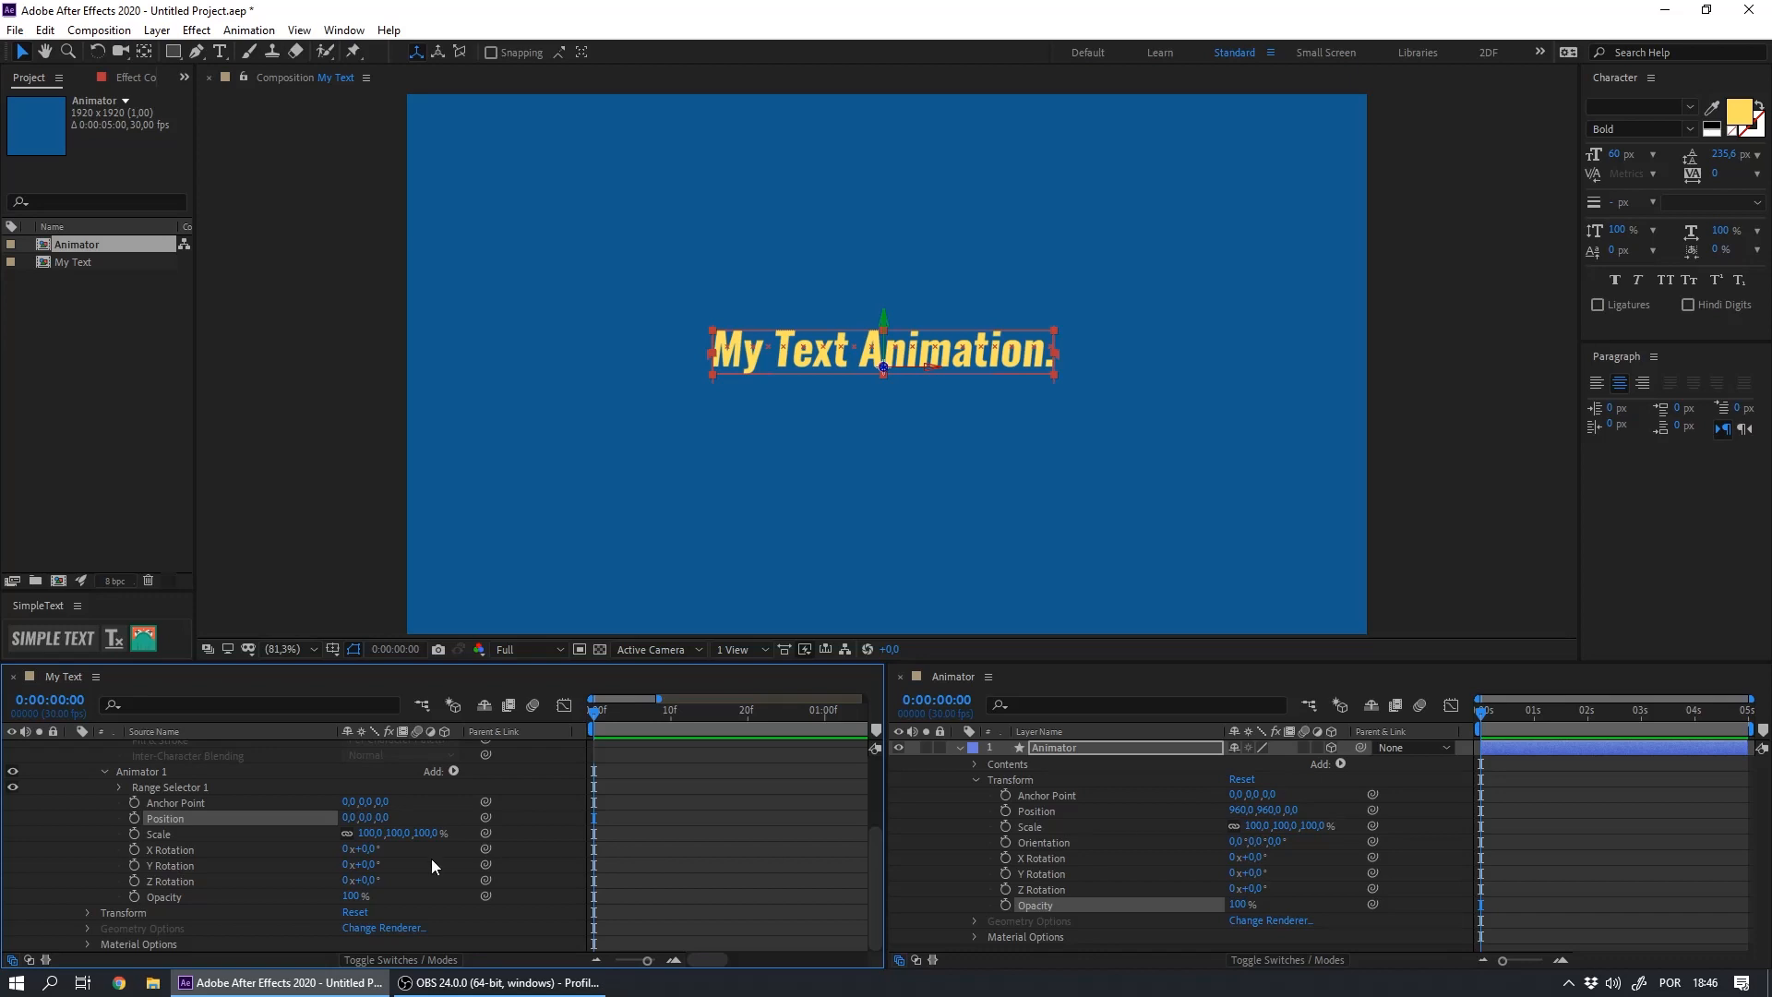
Compare the Position values of the text layer's Animator 1 and the Animator shape layer
click(152, 805)
click(155, 814)
click(1036, 812)
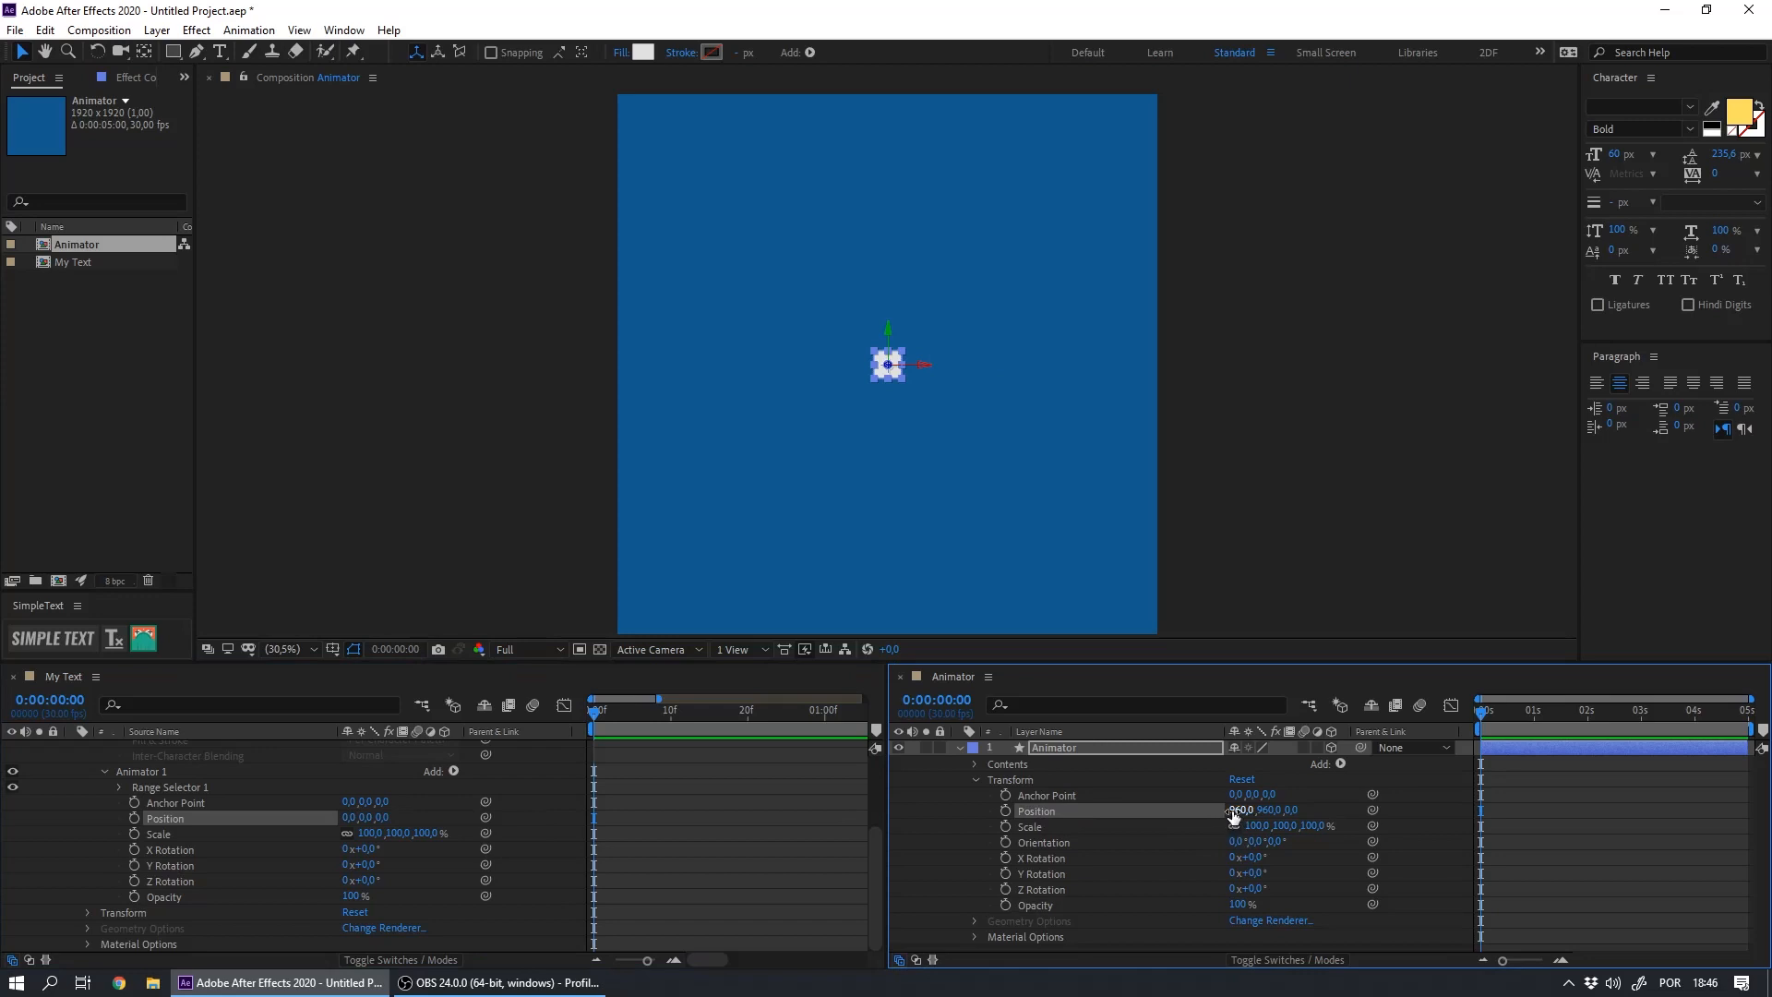
click(1269, 810)
click(1274, 825)
click(1032, 811)
click(1033, 810)
Add a null object to the Animator composition and name it Zero_Animator
click(906, 869)
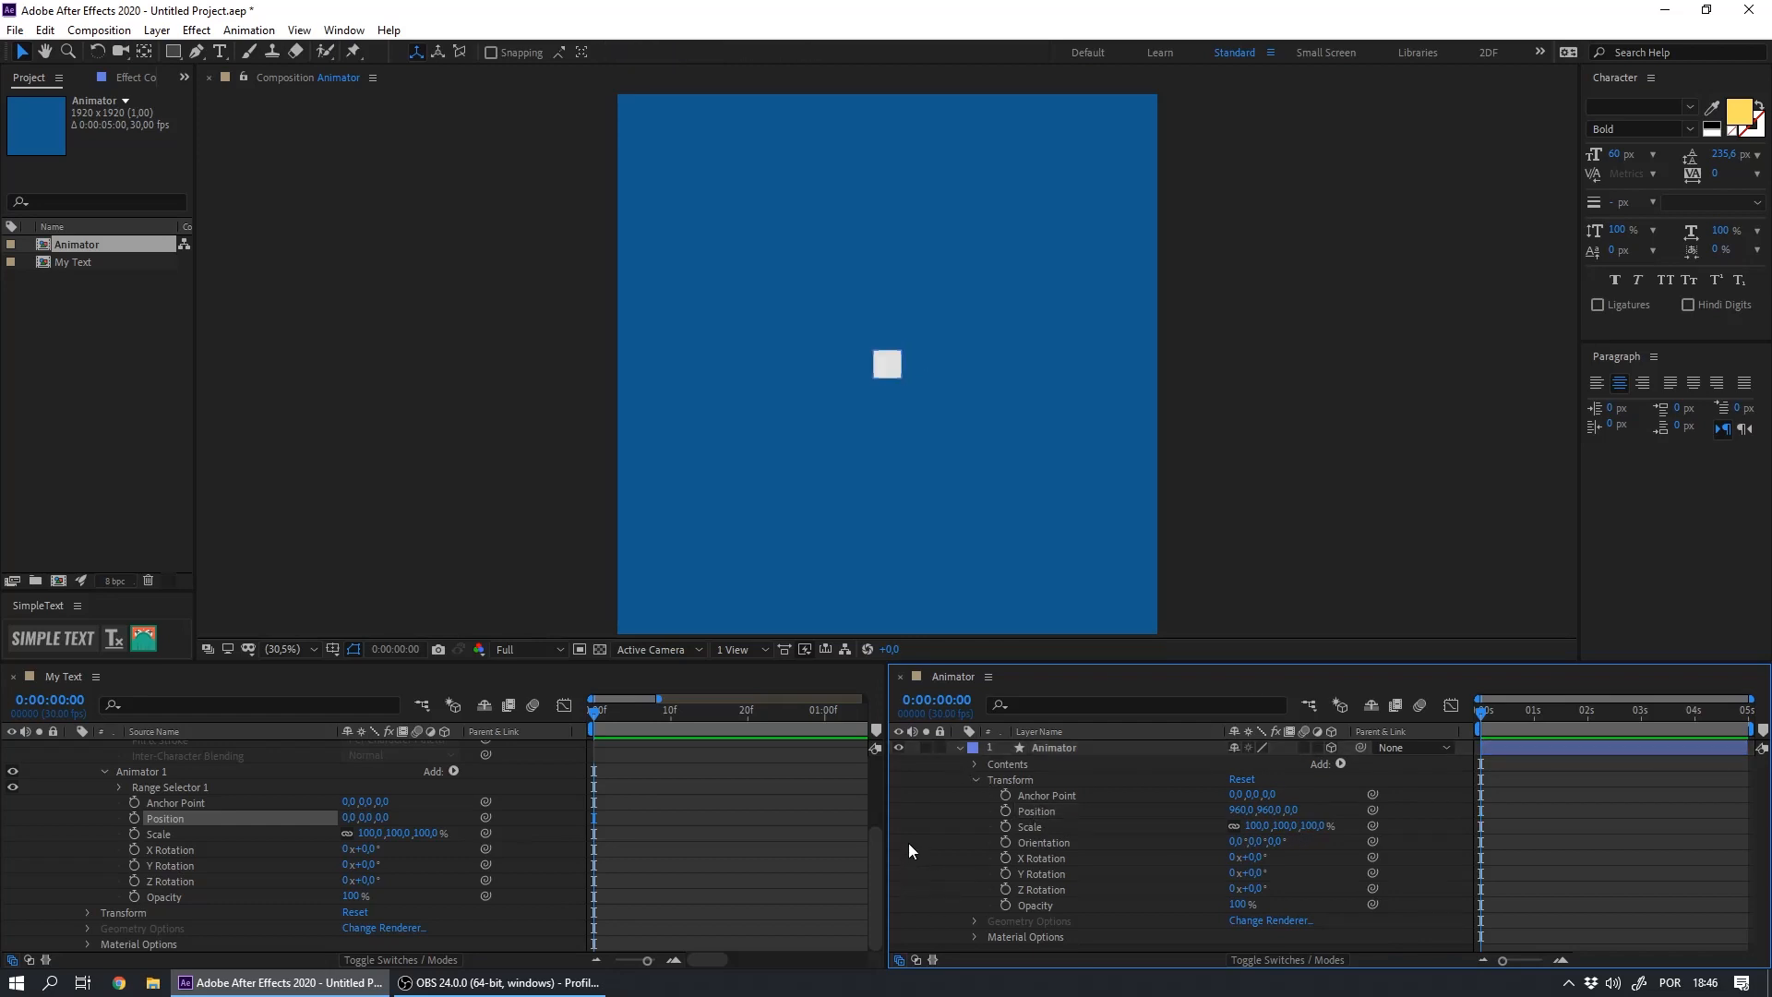
right_click(909, 844)
mouse_move(944, 647)
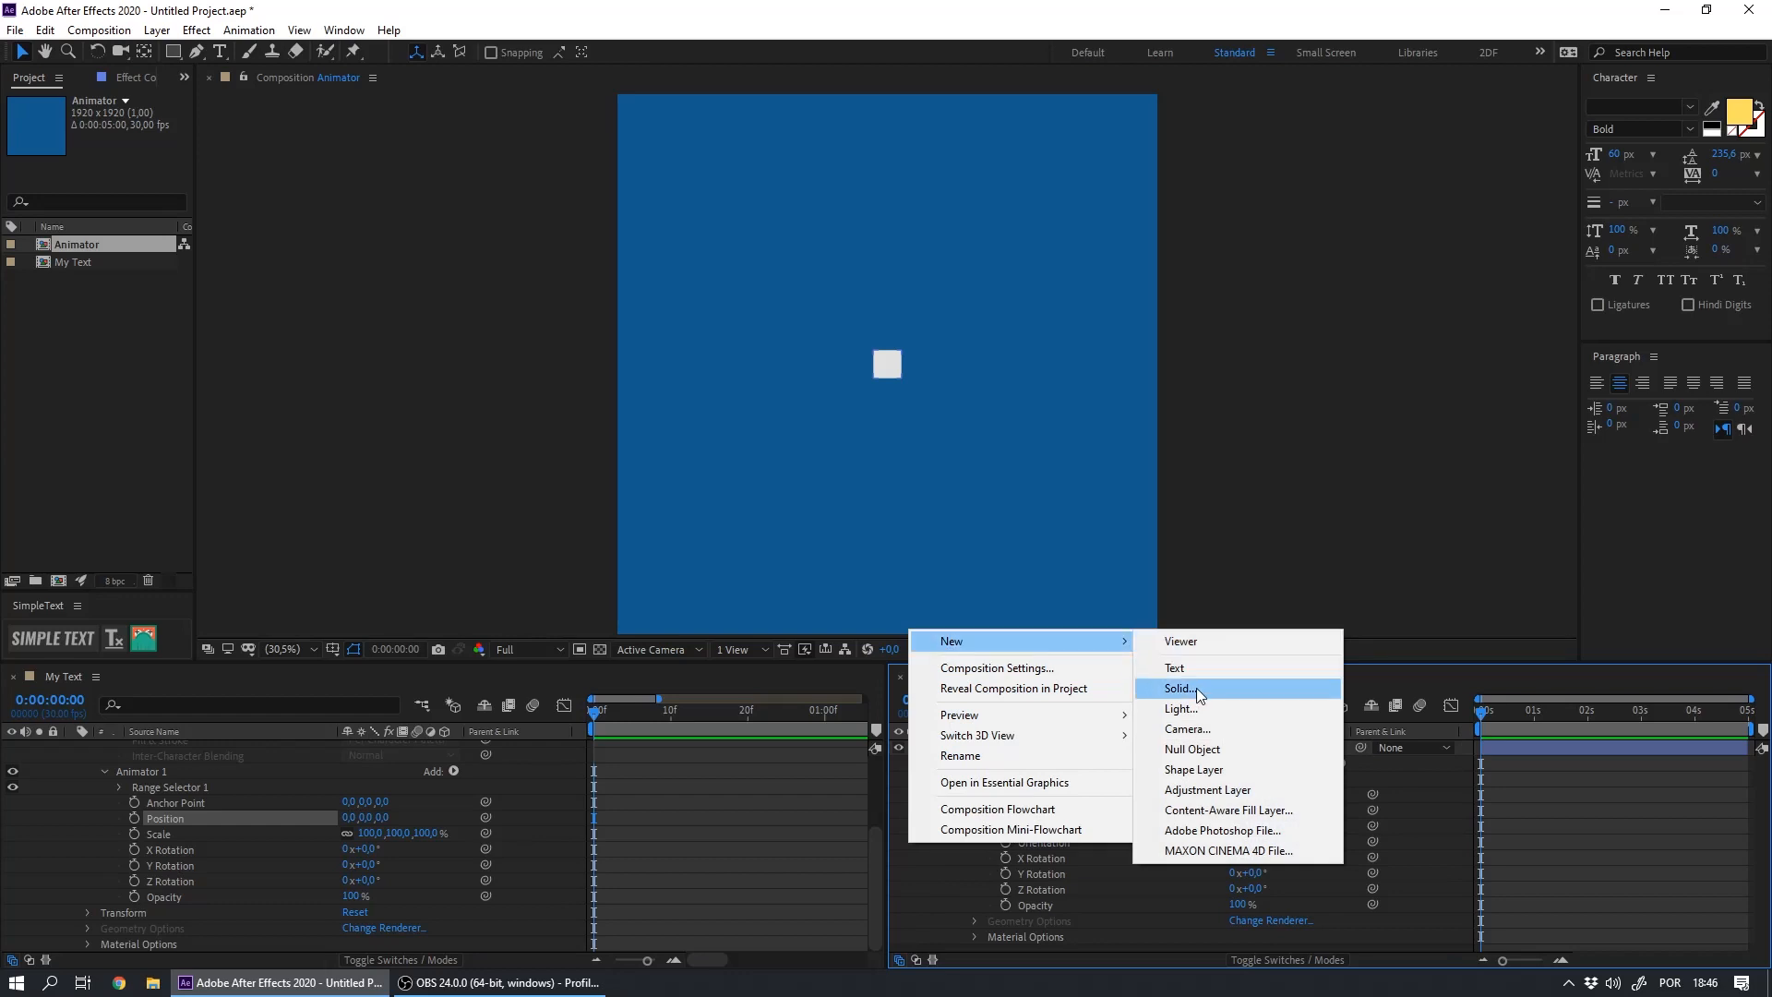
click(1196, 748)
key(Return)
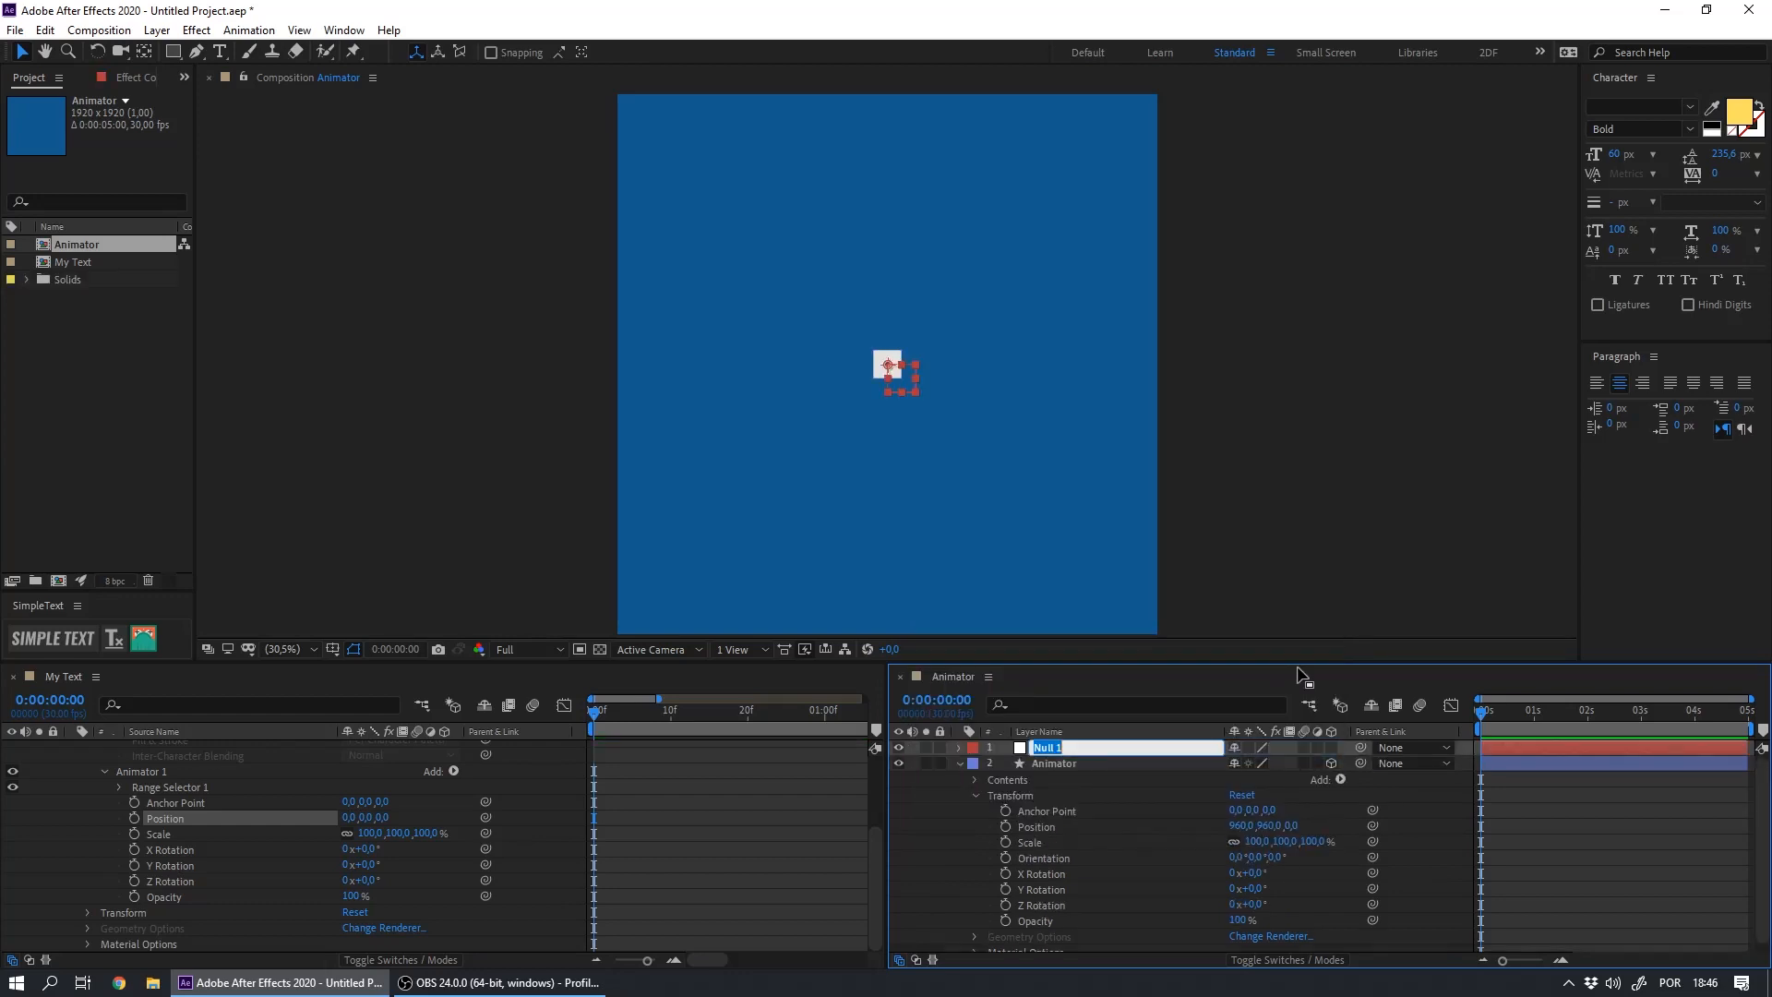
text(Zero_Animator)
key(Return)
Move the Animator layer above Zero_Animator and parent it to that null
drag(1039, 767, 1039, 744)
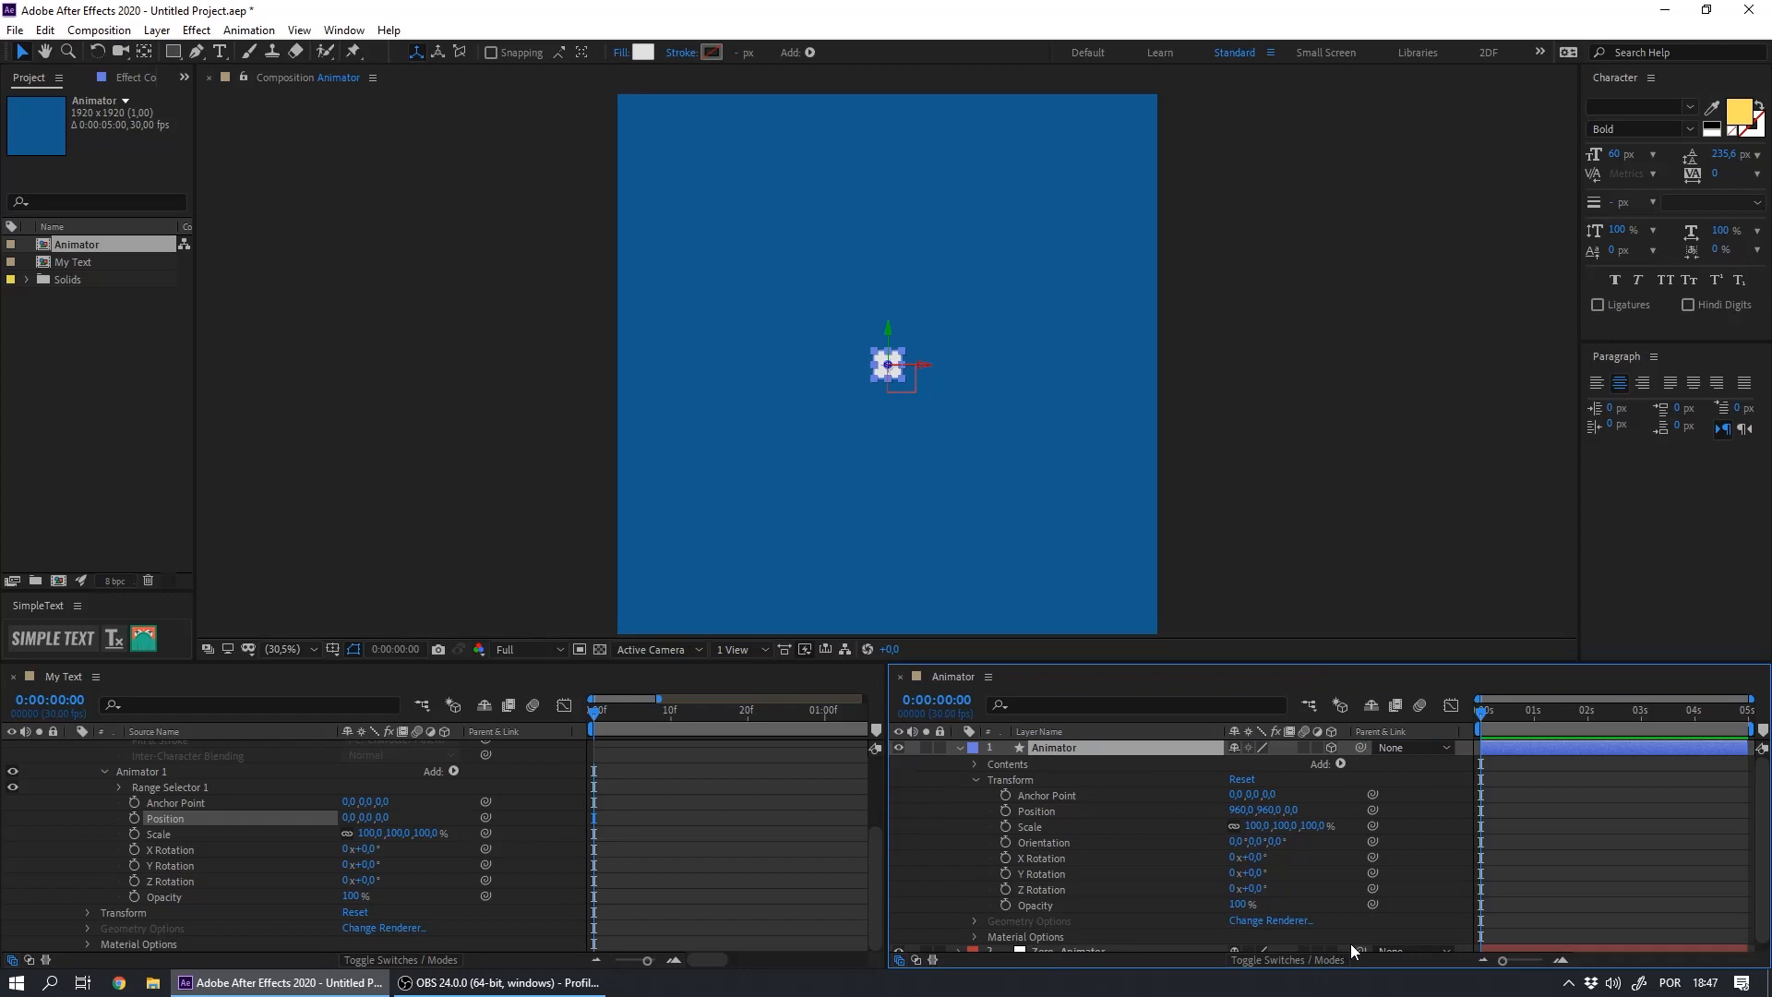
drag(1360, 747, 1065, 943)
click(1030, 811)
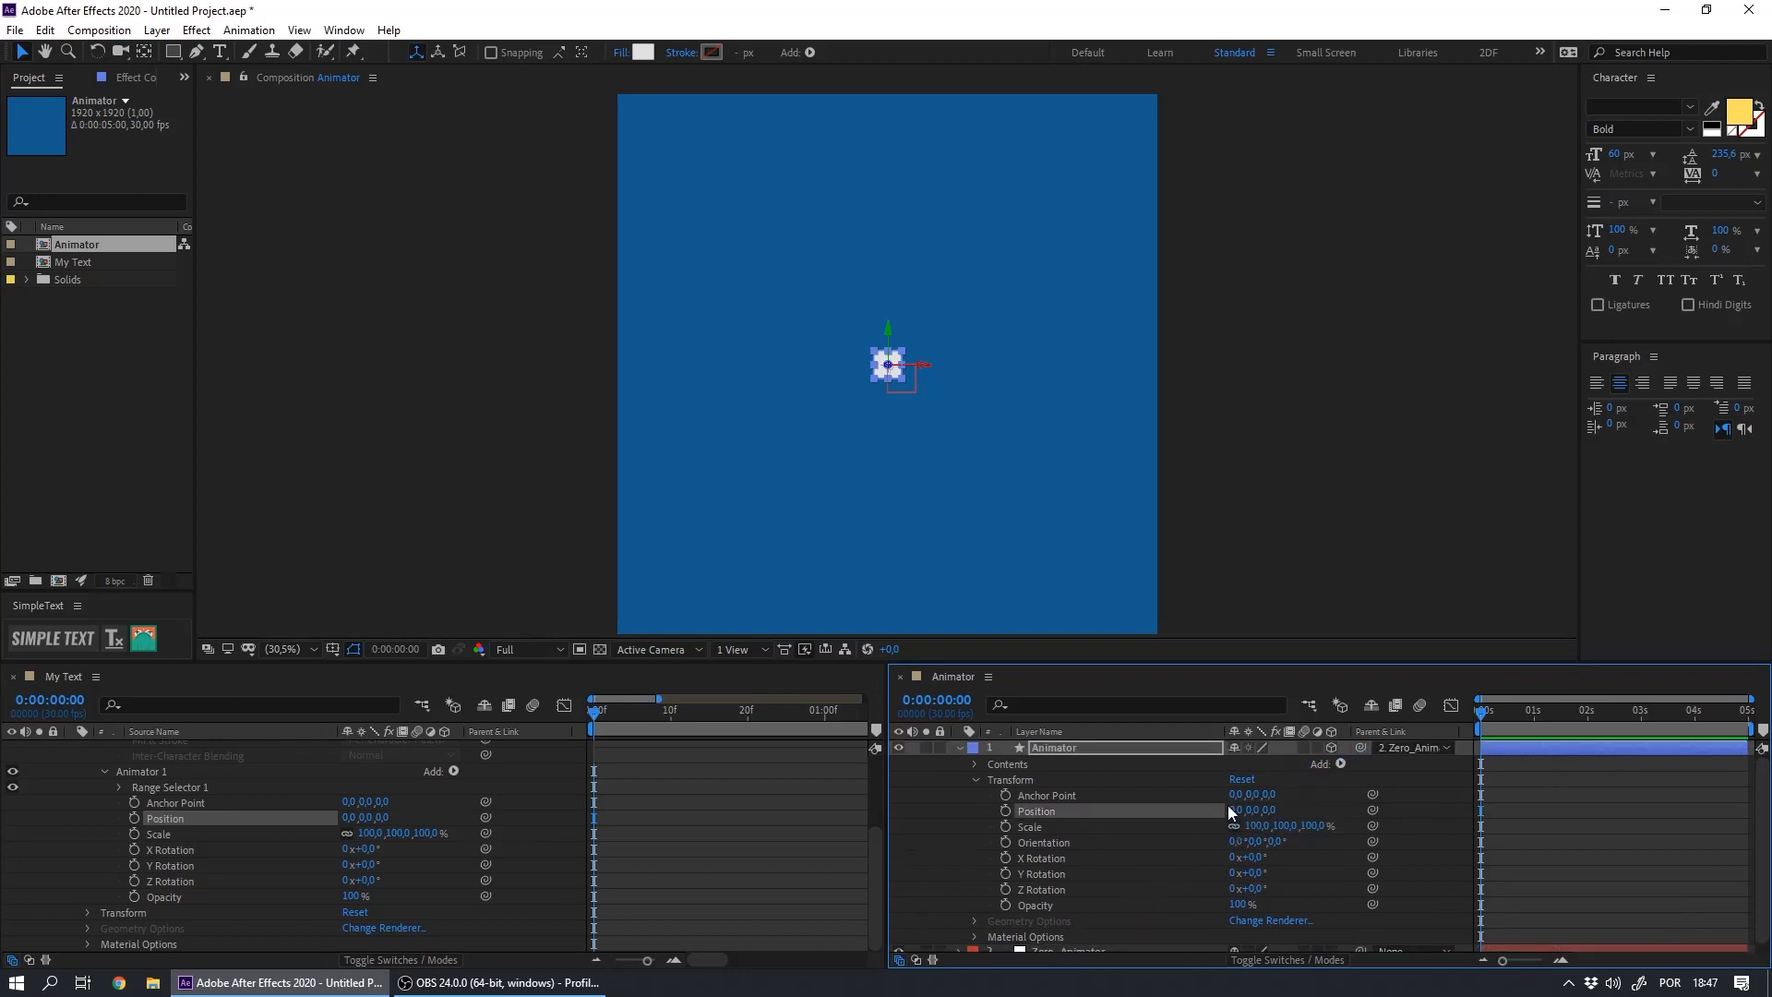
Reveal the Zero_Animator null's Position and compare it with the parented Animator layer's Position
drag(1059, 881, 1065, 805)
click(1067, 944)
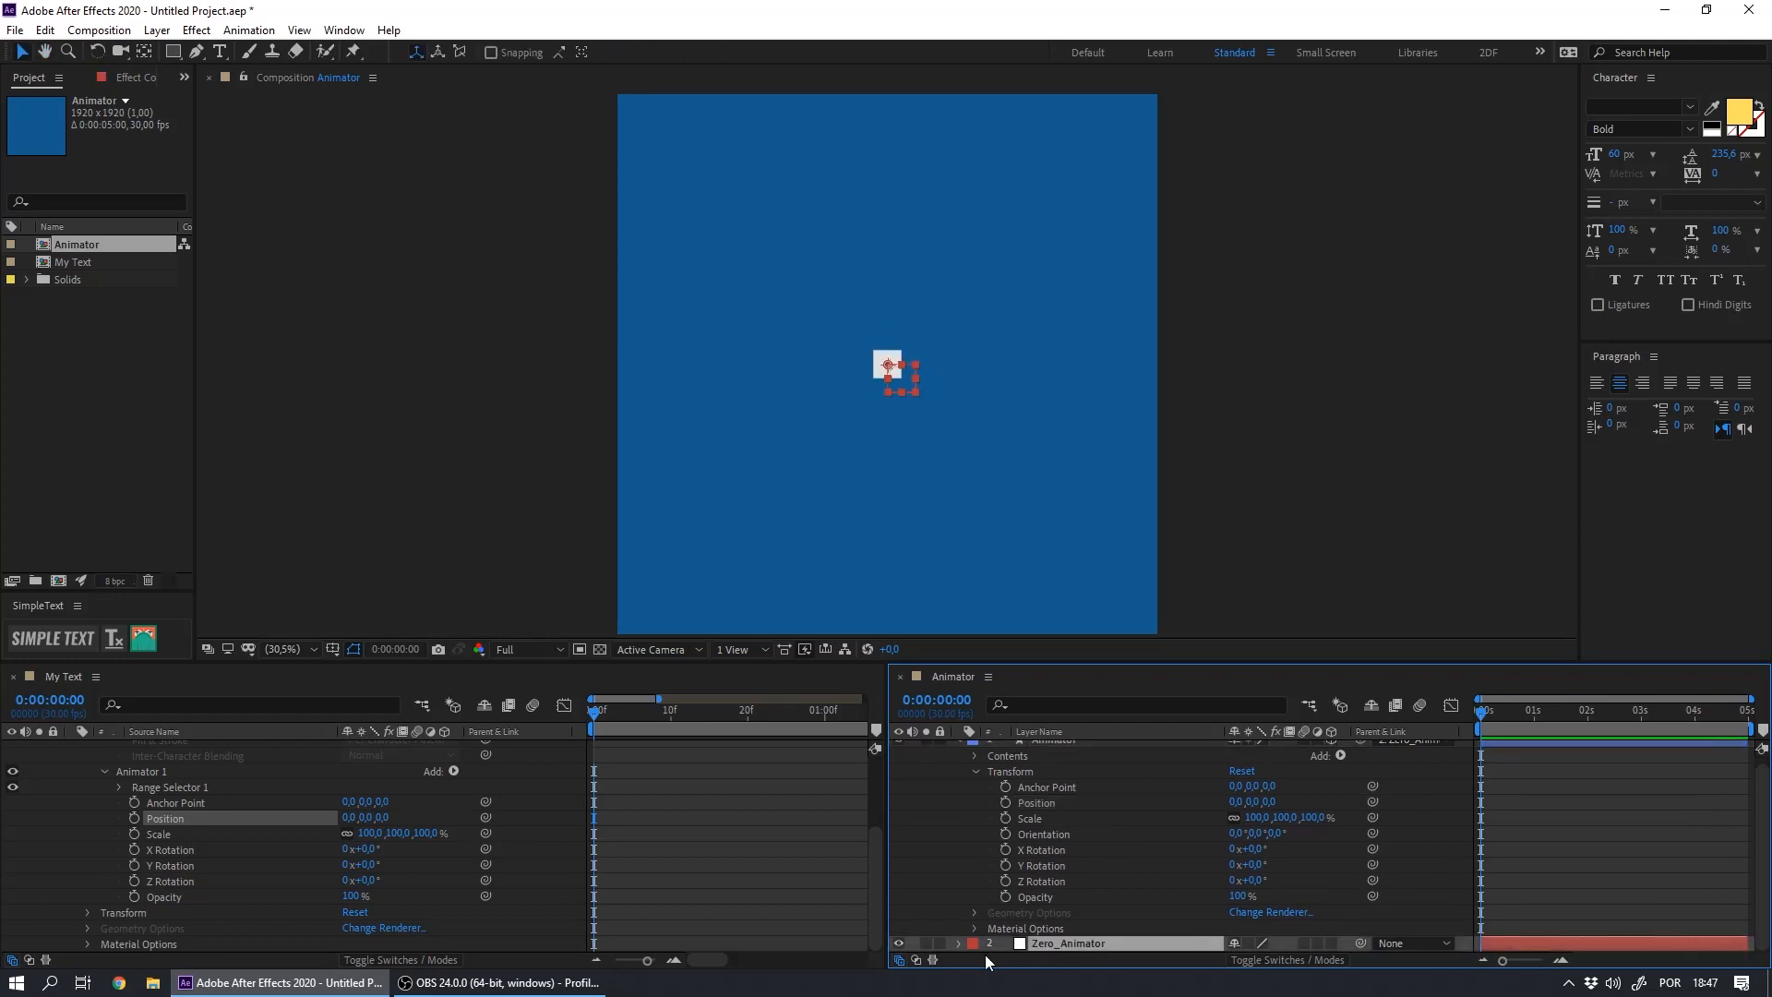
key(p)
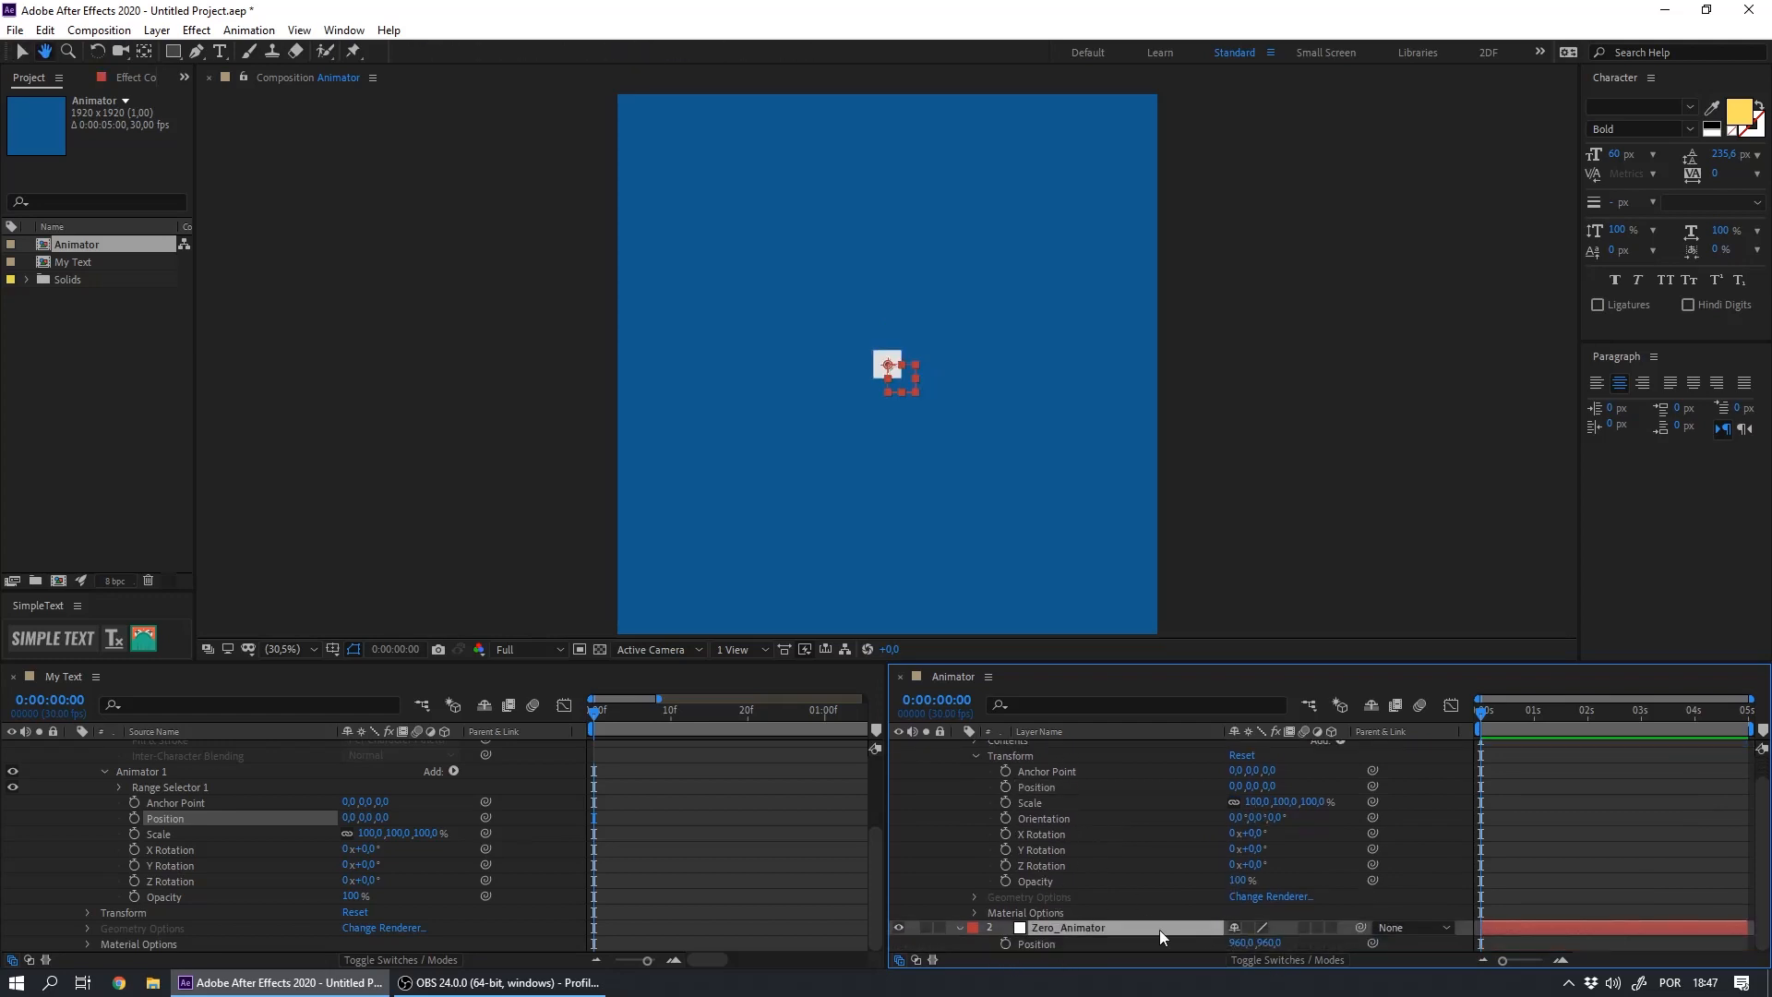
scroll(1052, 837, up, 1)
click(1052, 746)
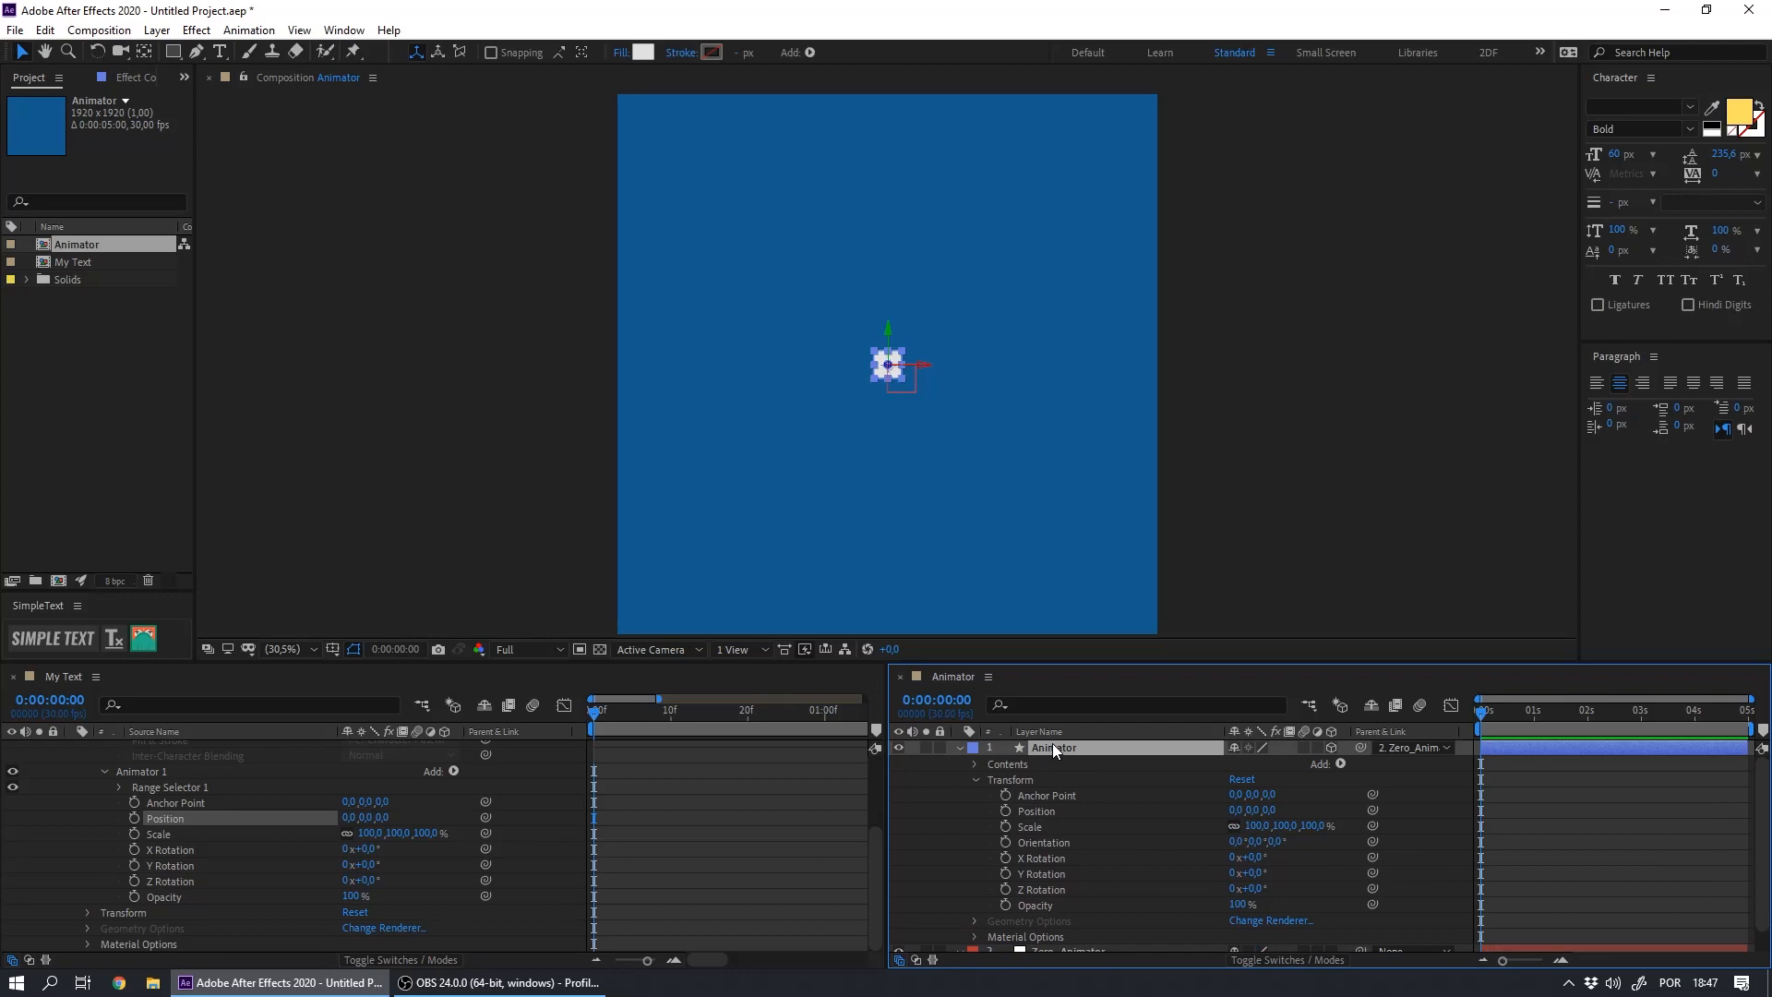
scroll(1059, 916, down, 1)
Turn off the Zero_Animator null's visibility, mark it shy and lock it, and hide shy layers in the timeline
click(1060, 927)
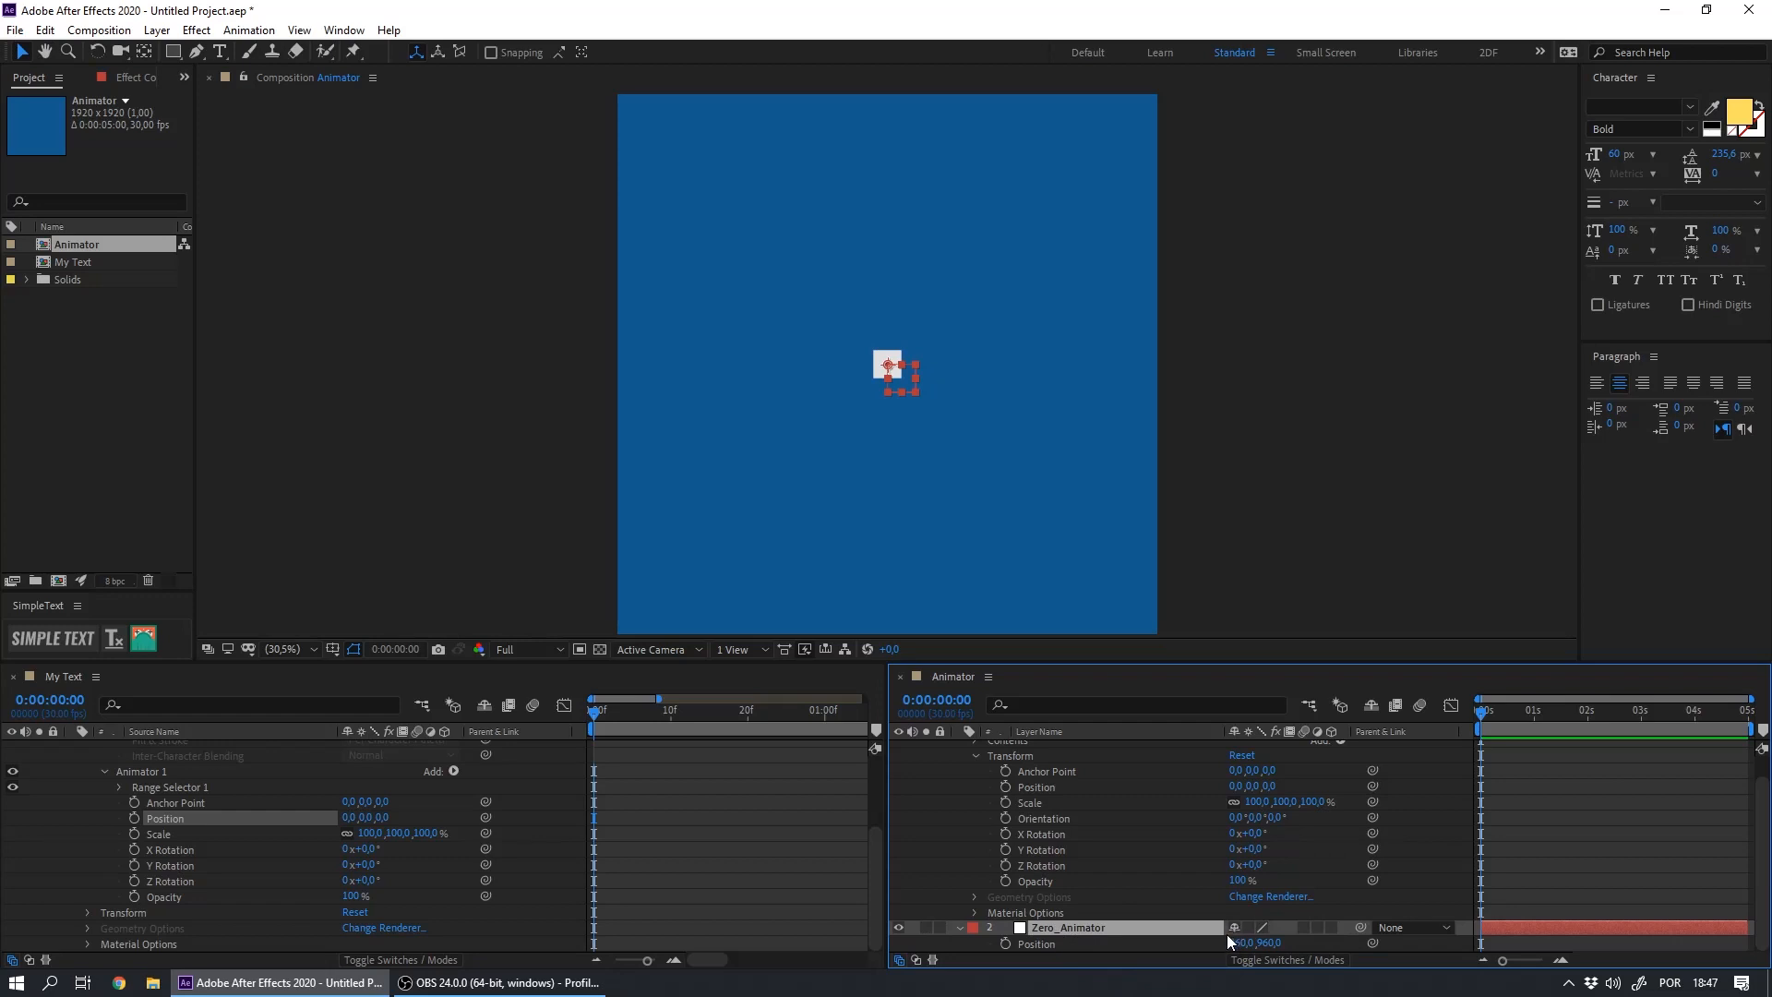
click(899, 927)
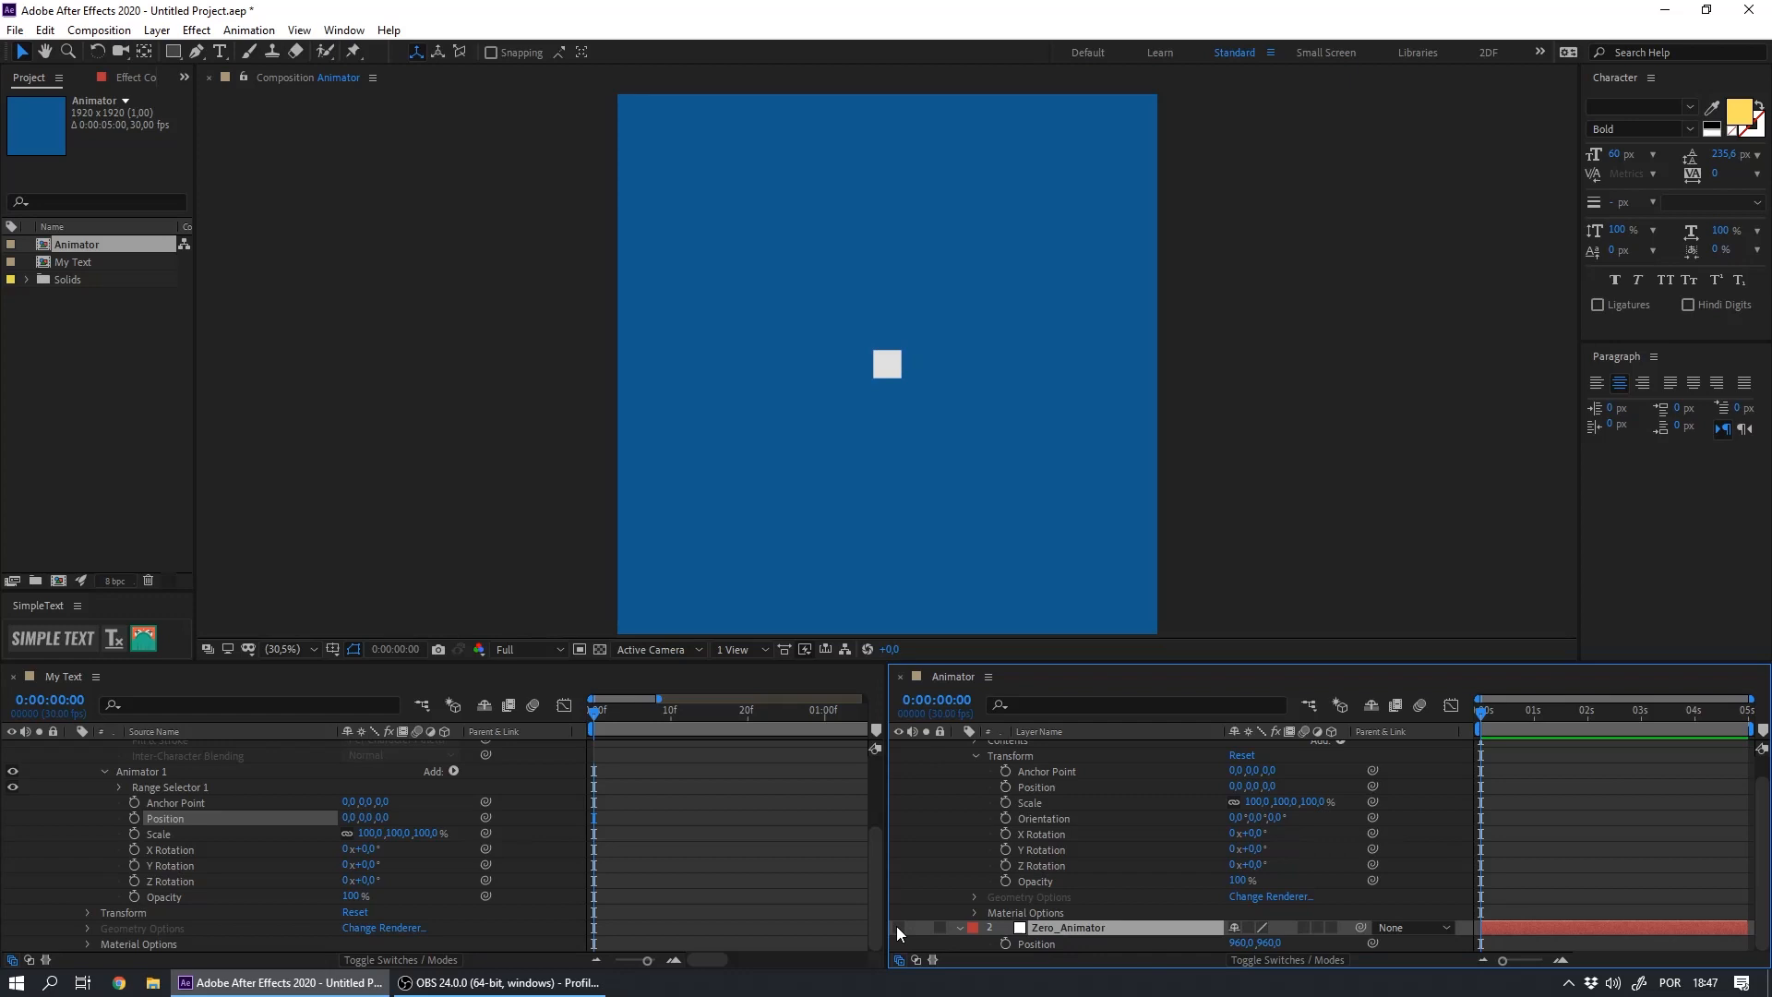
click(1235, 928)
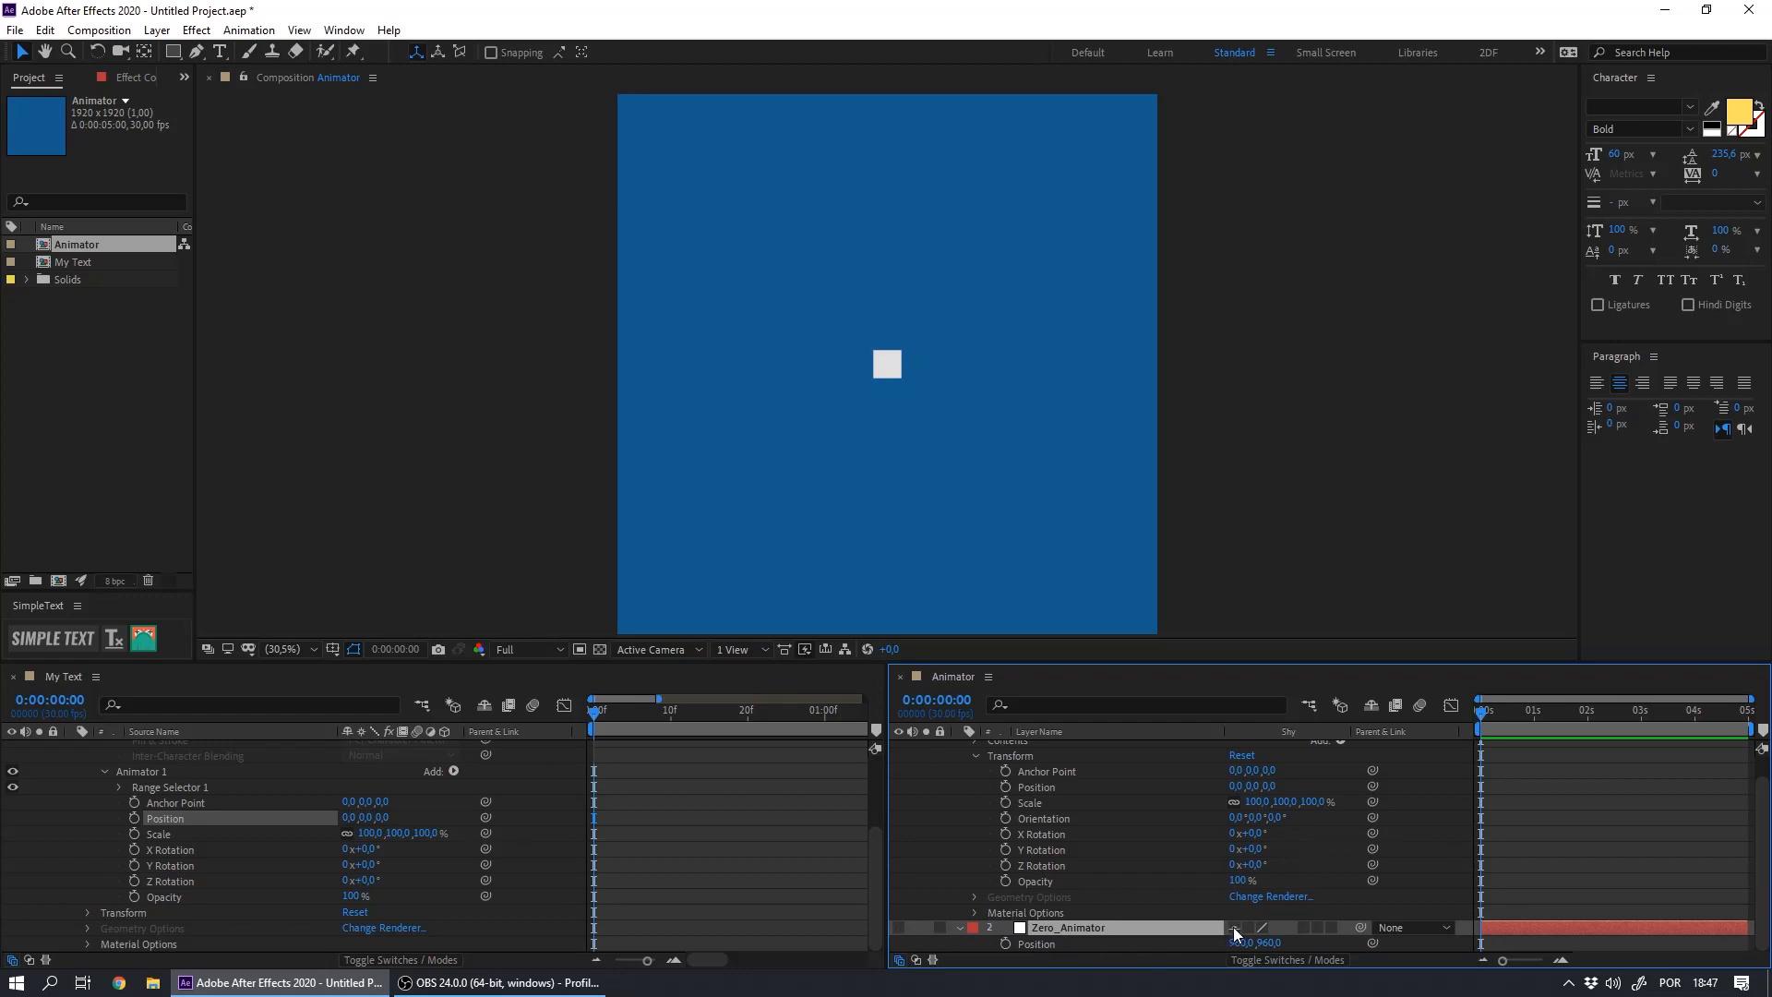
click(939, 927)
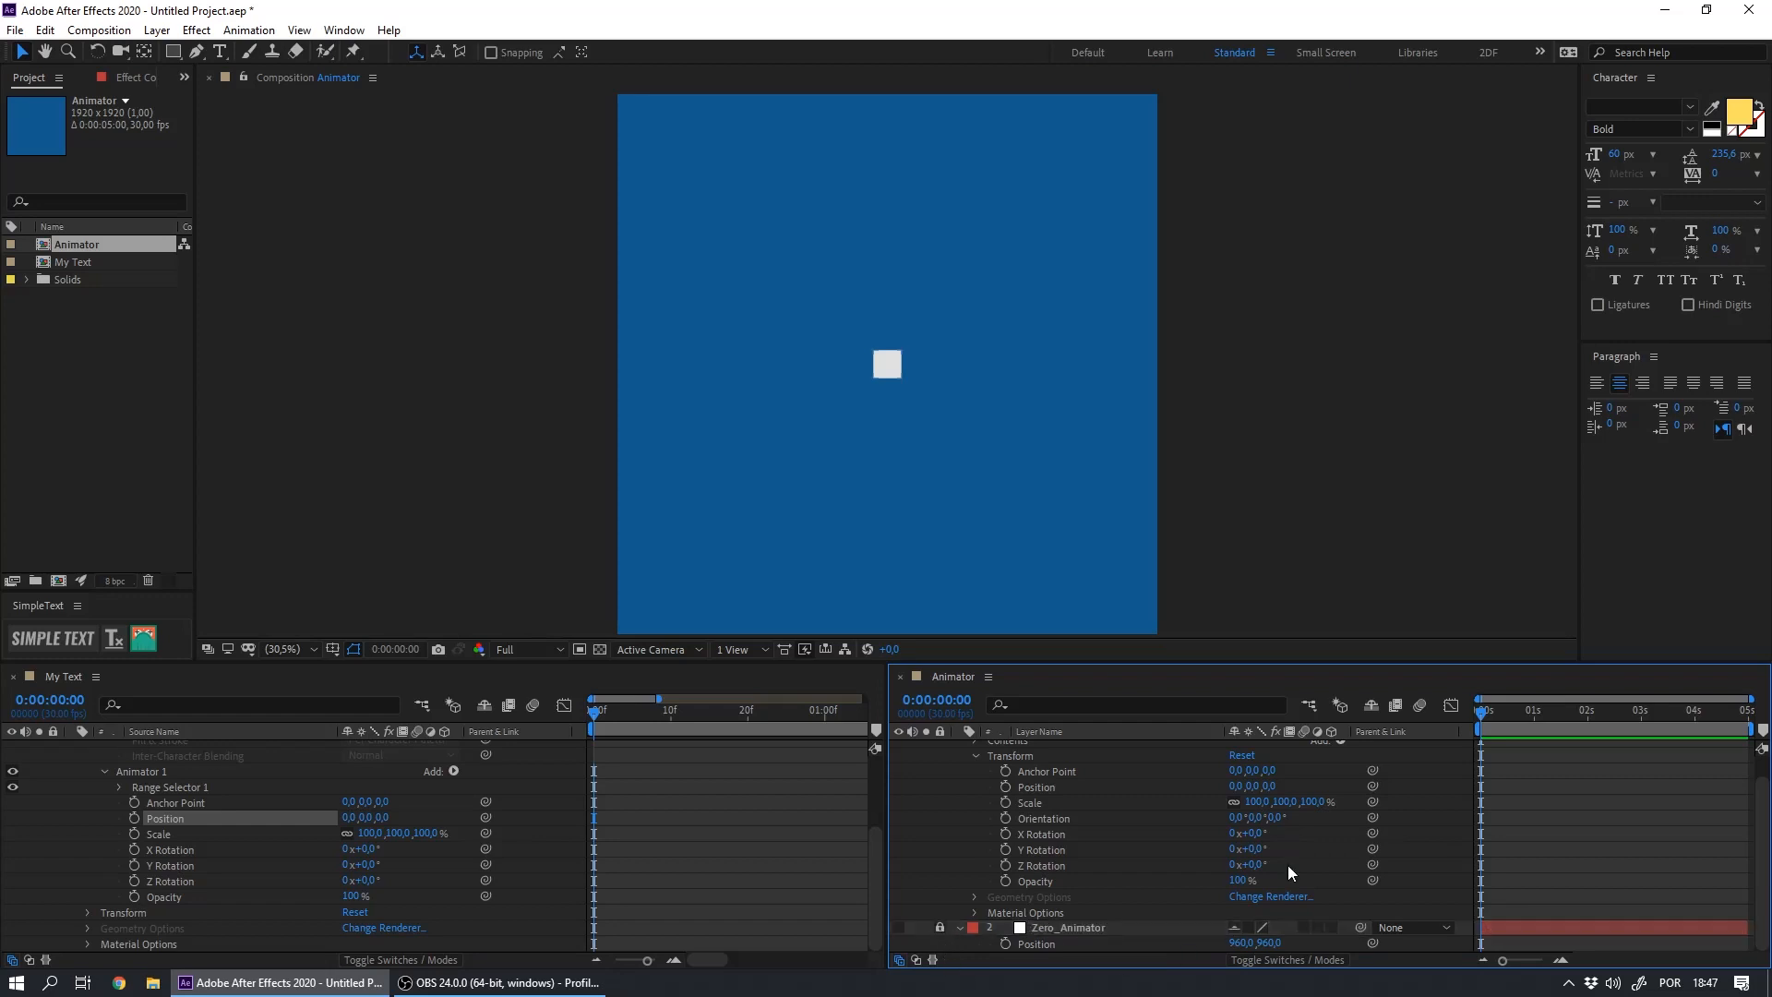
click(1371, 704)
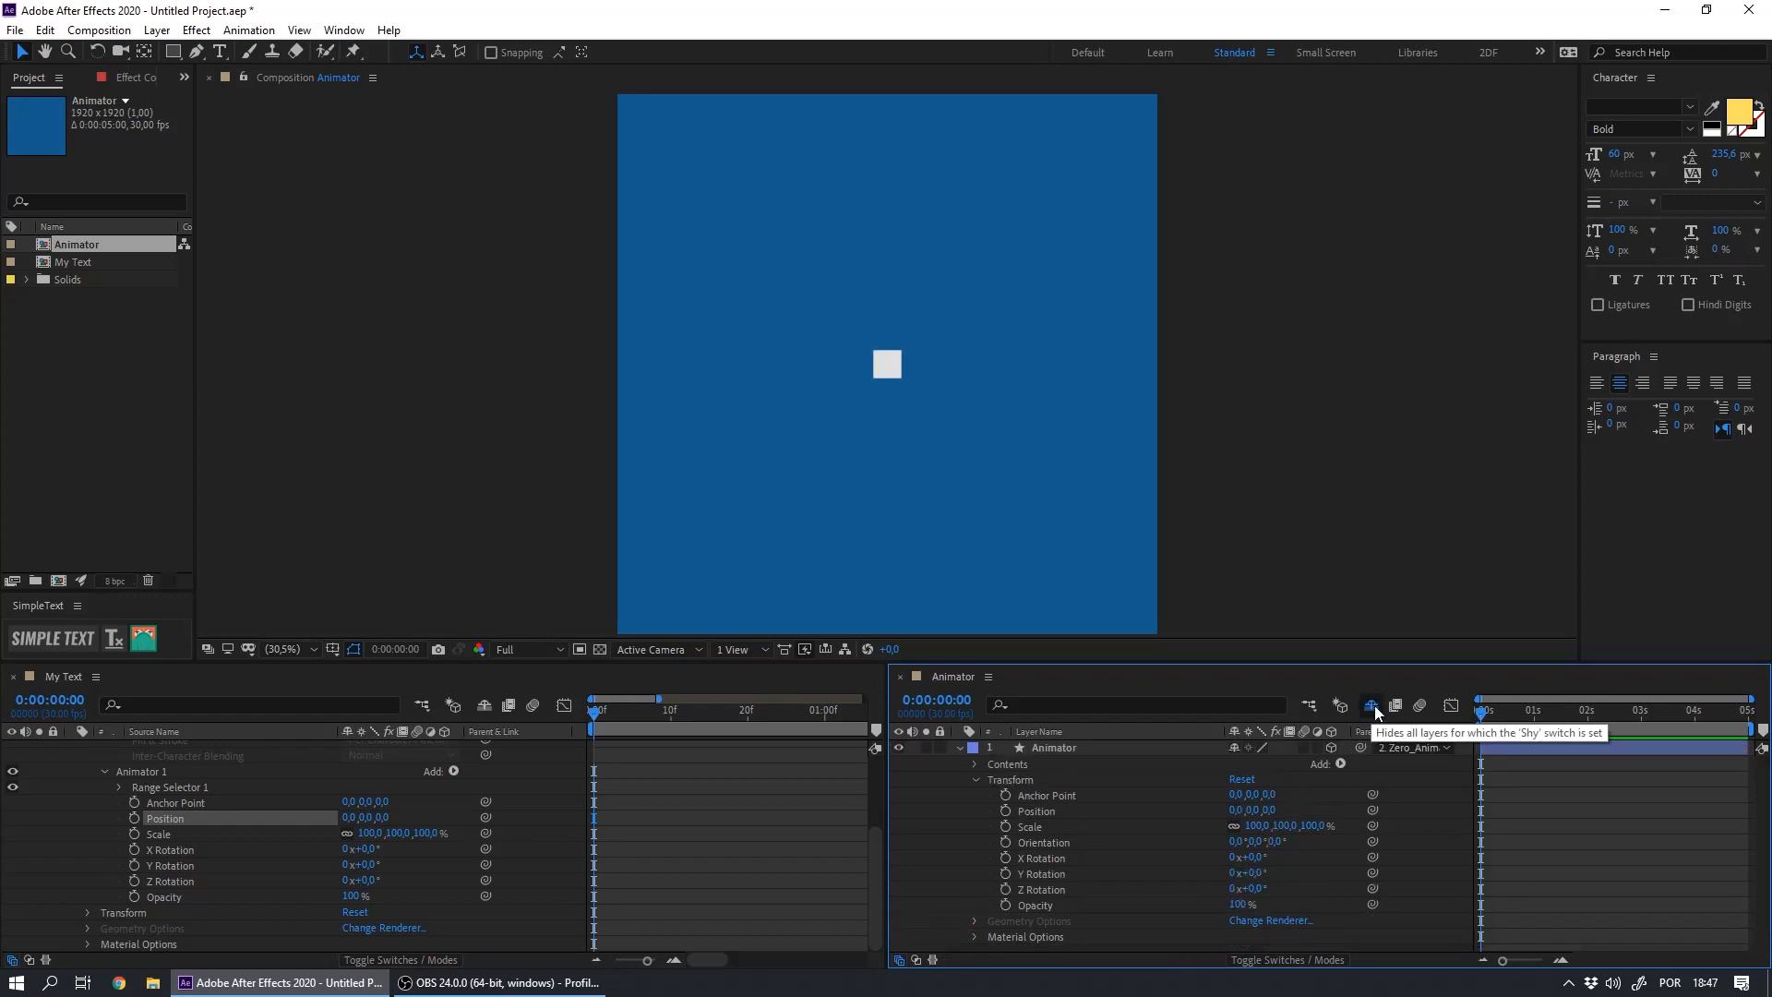
Convert the Animator shape layer to a guide layer
click(1044, 752)
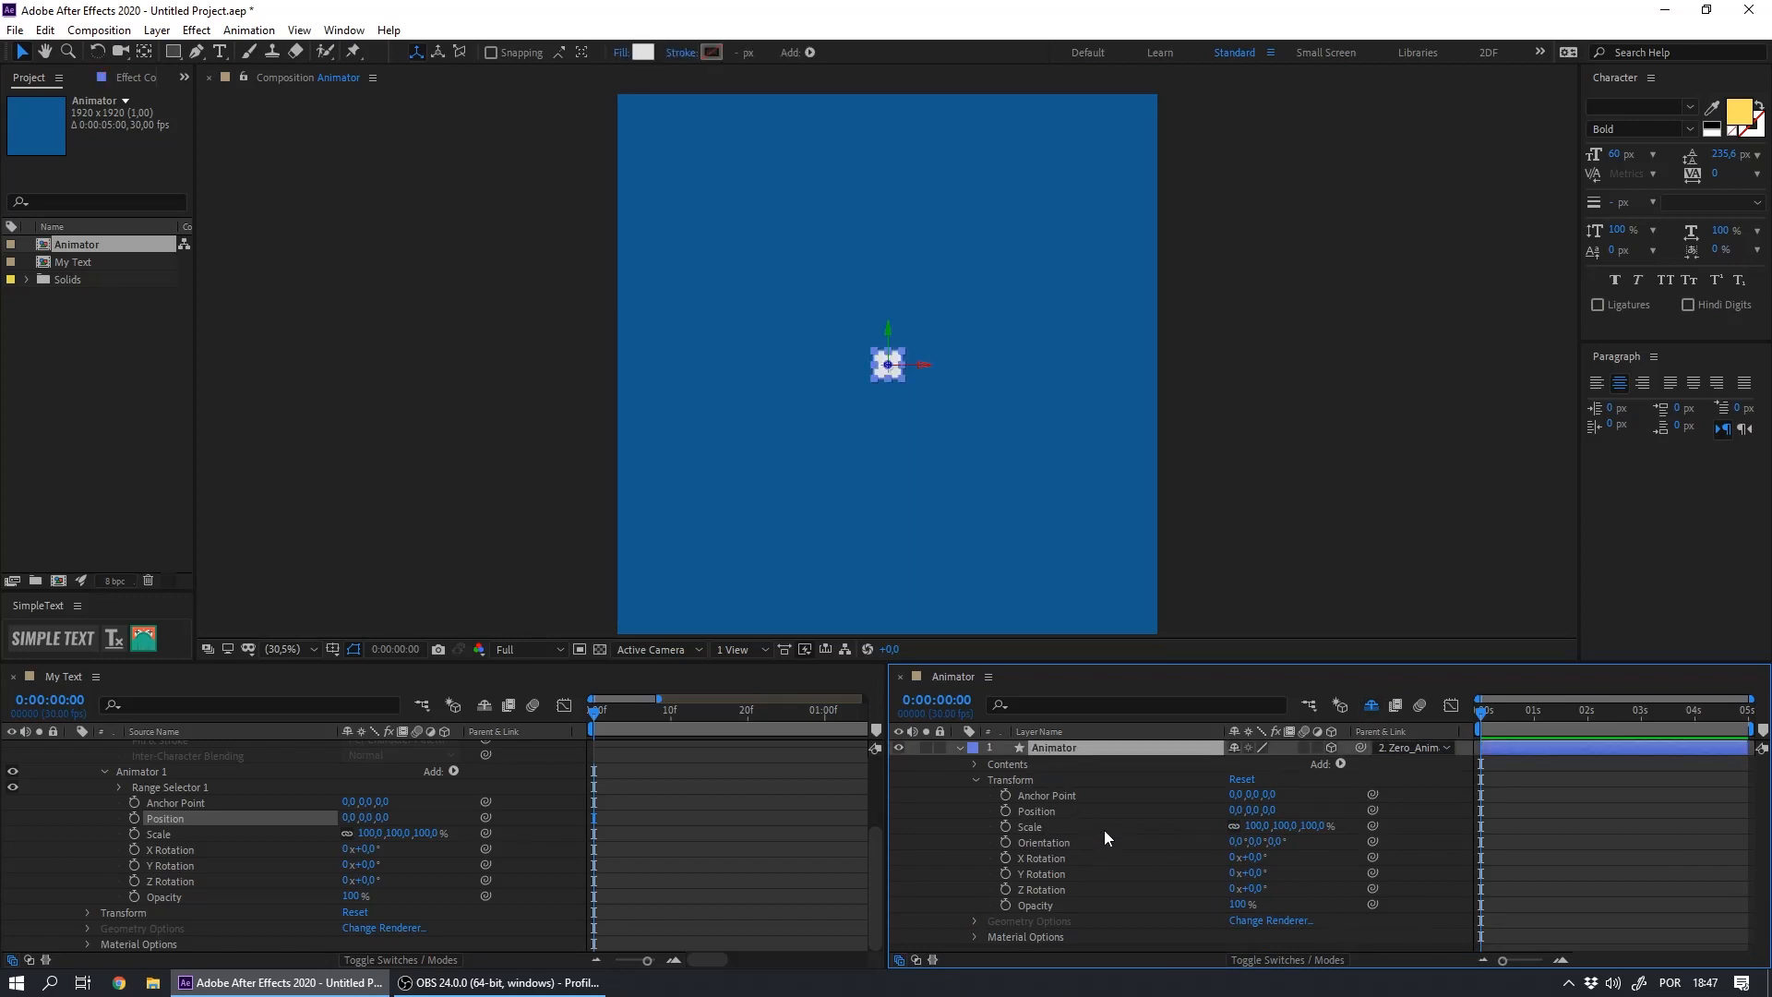
right_click(1045, 745)
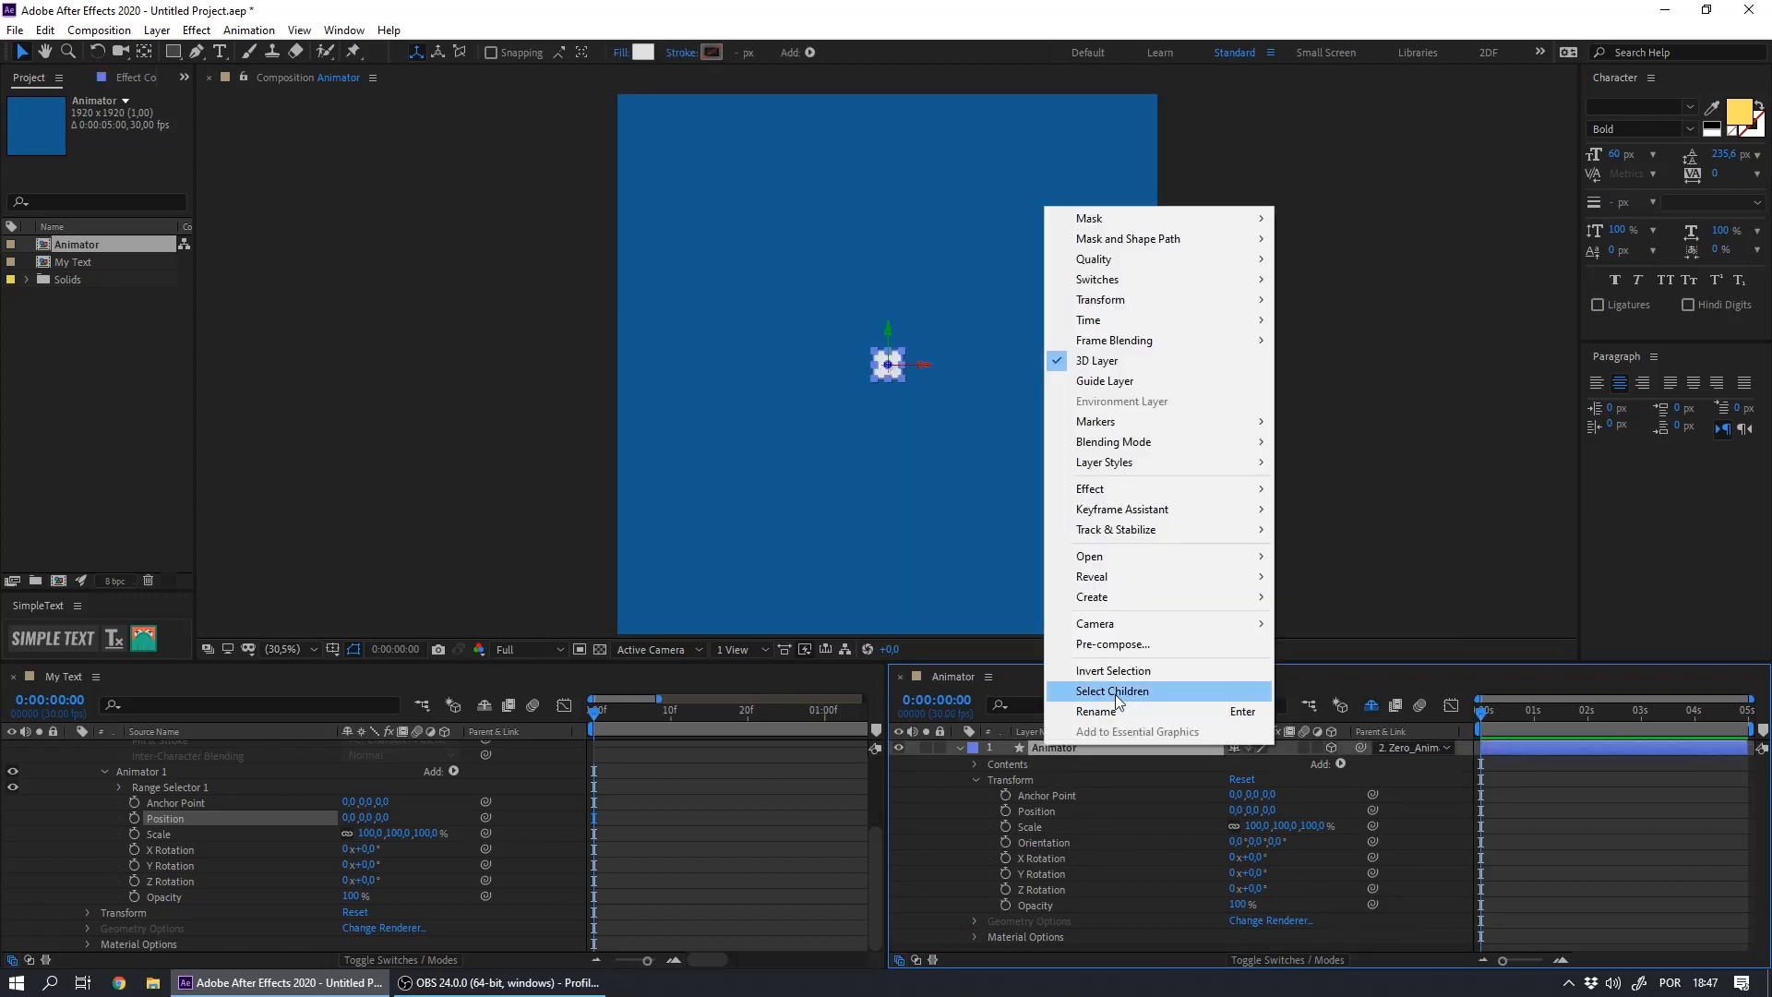
click(1105, 384)
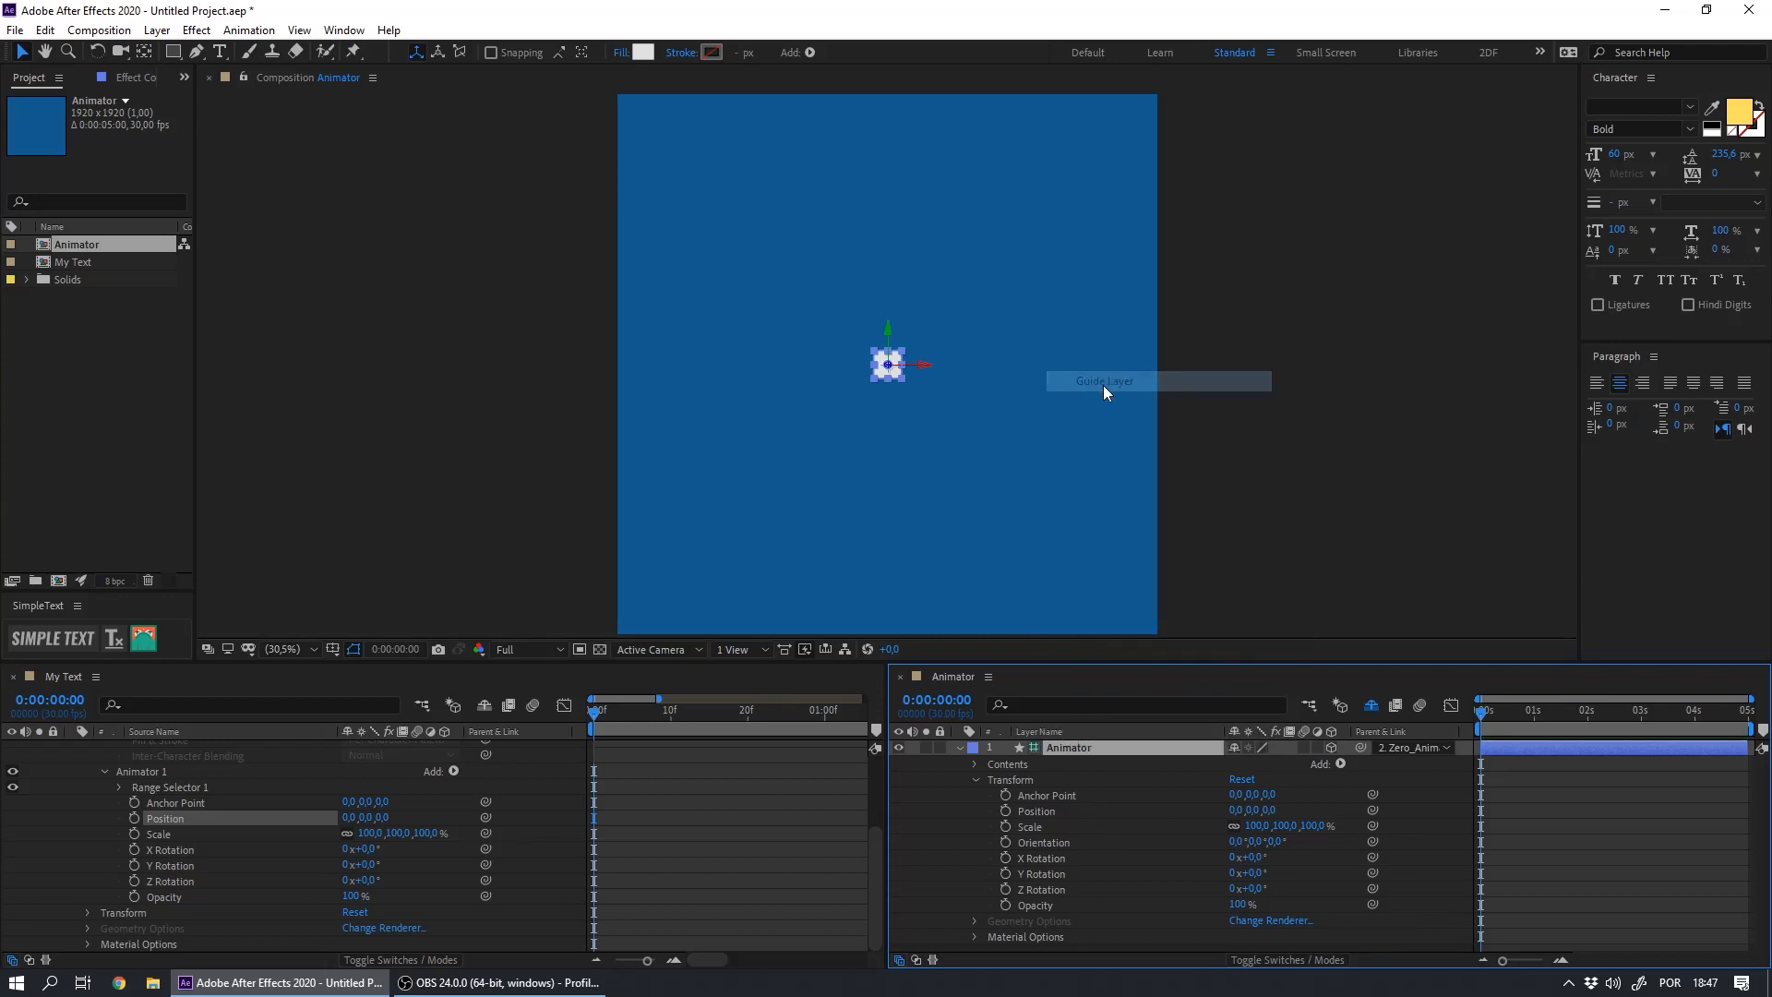
Show only the Position, Orientation and X, Y, Z Rotation properties of the Animator layer
click(958, 749)
click(1025, 842)
click(1071, 751)
key(p)
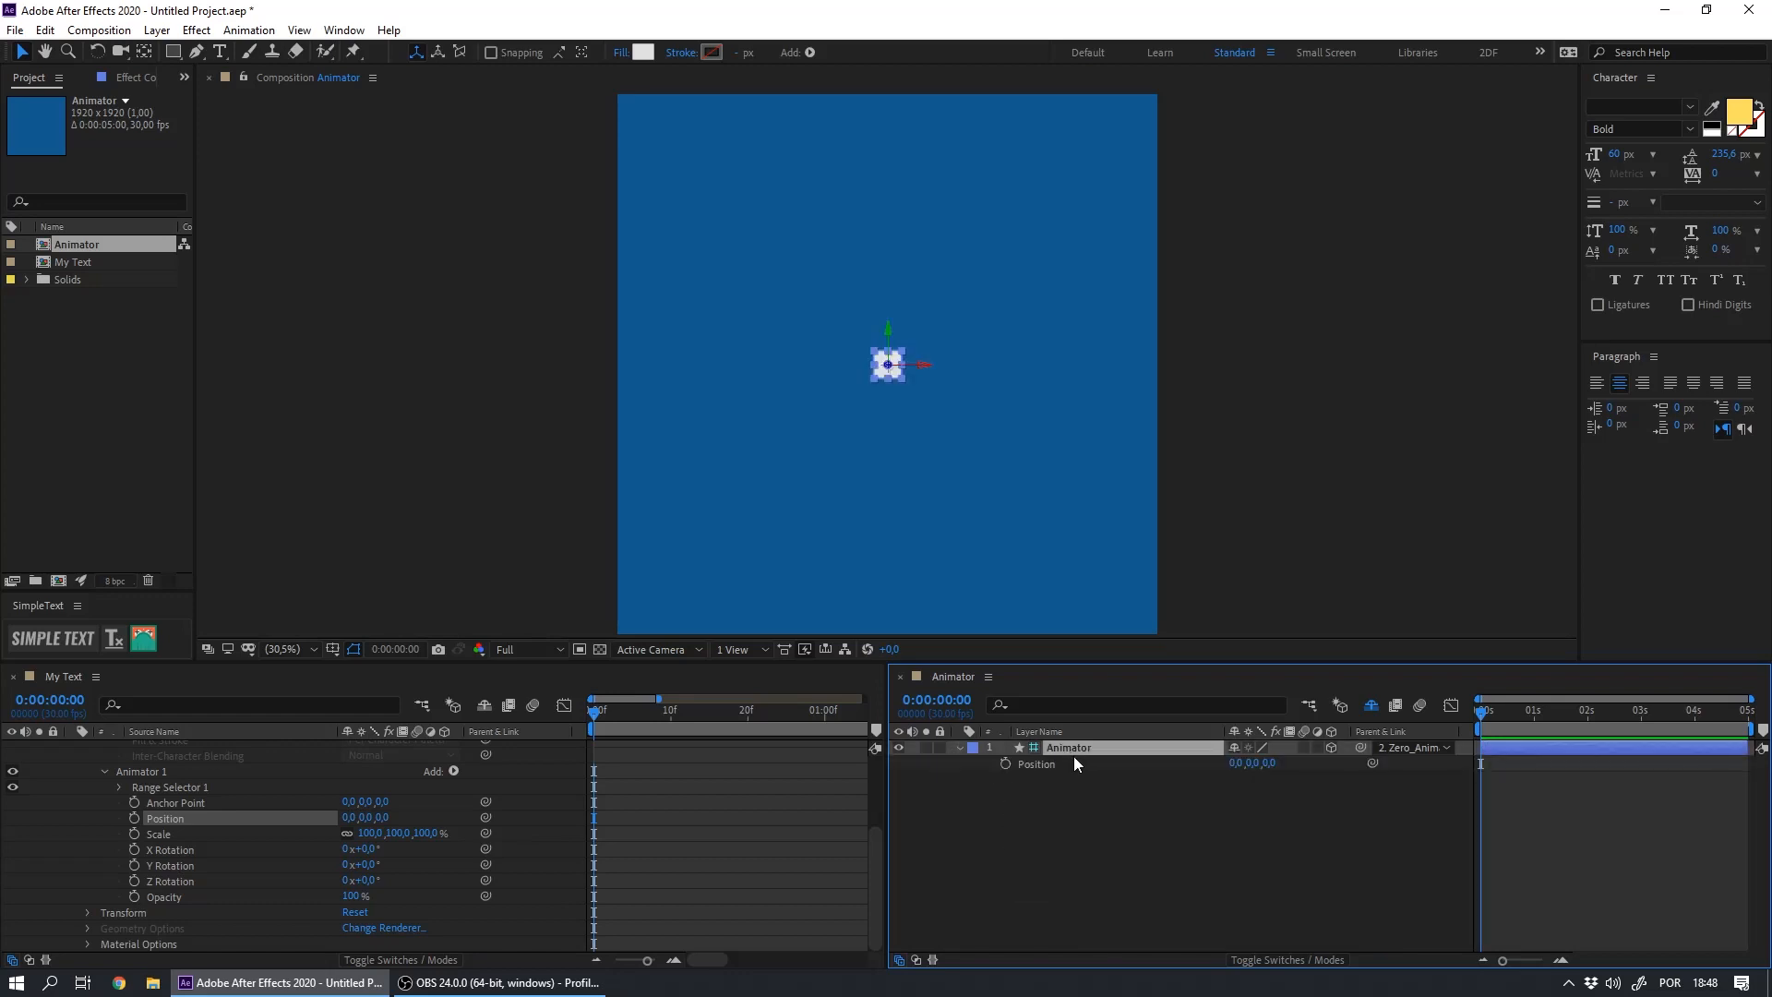
key(shift+r)
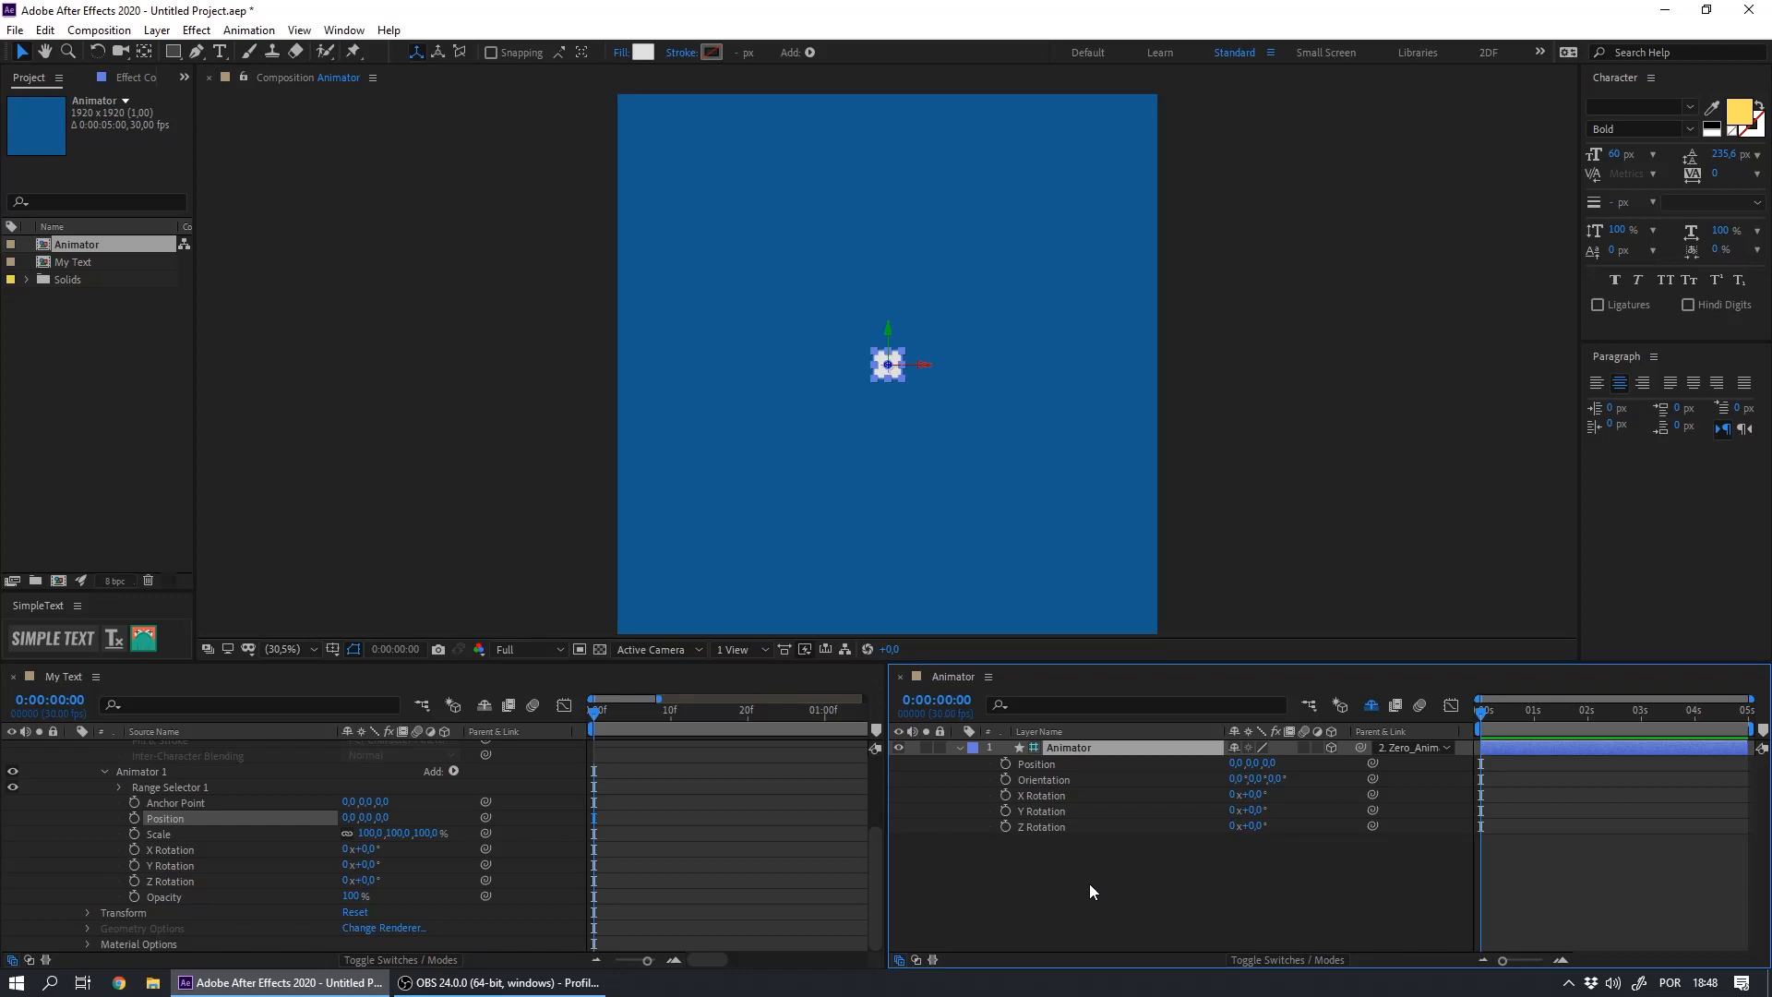
Add Position and Z Rotation keyframes to the Animator layer at frame 20
key(shift+Page_Down)
key(shift+Page_Down)
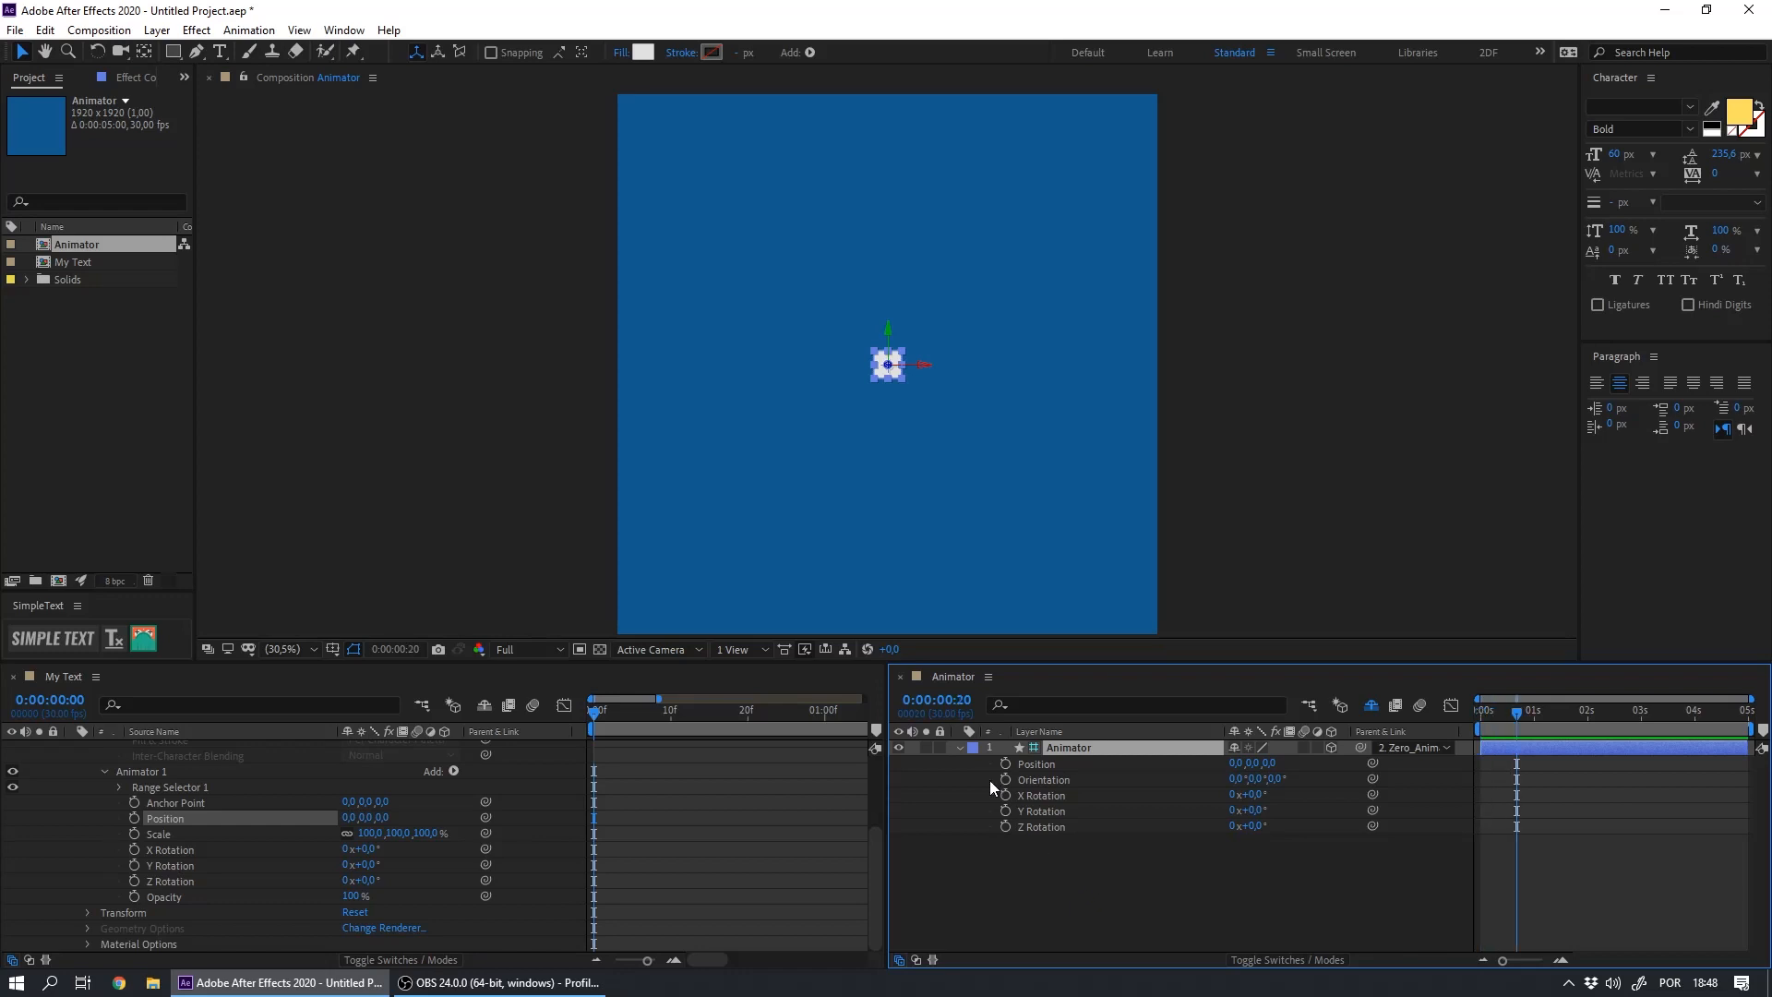
click(1002, 762)
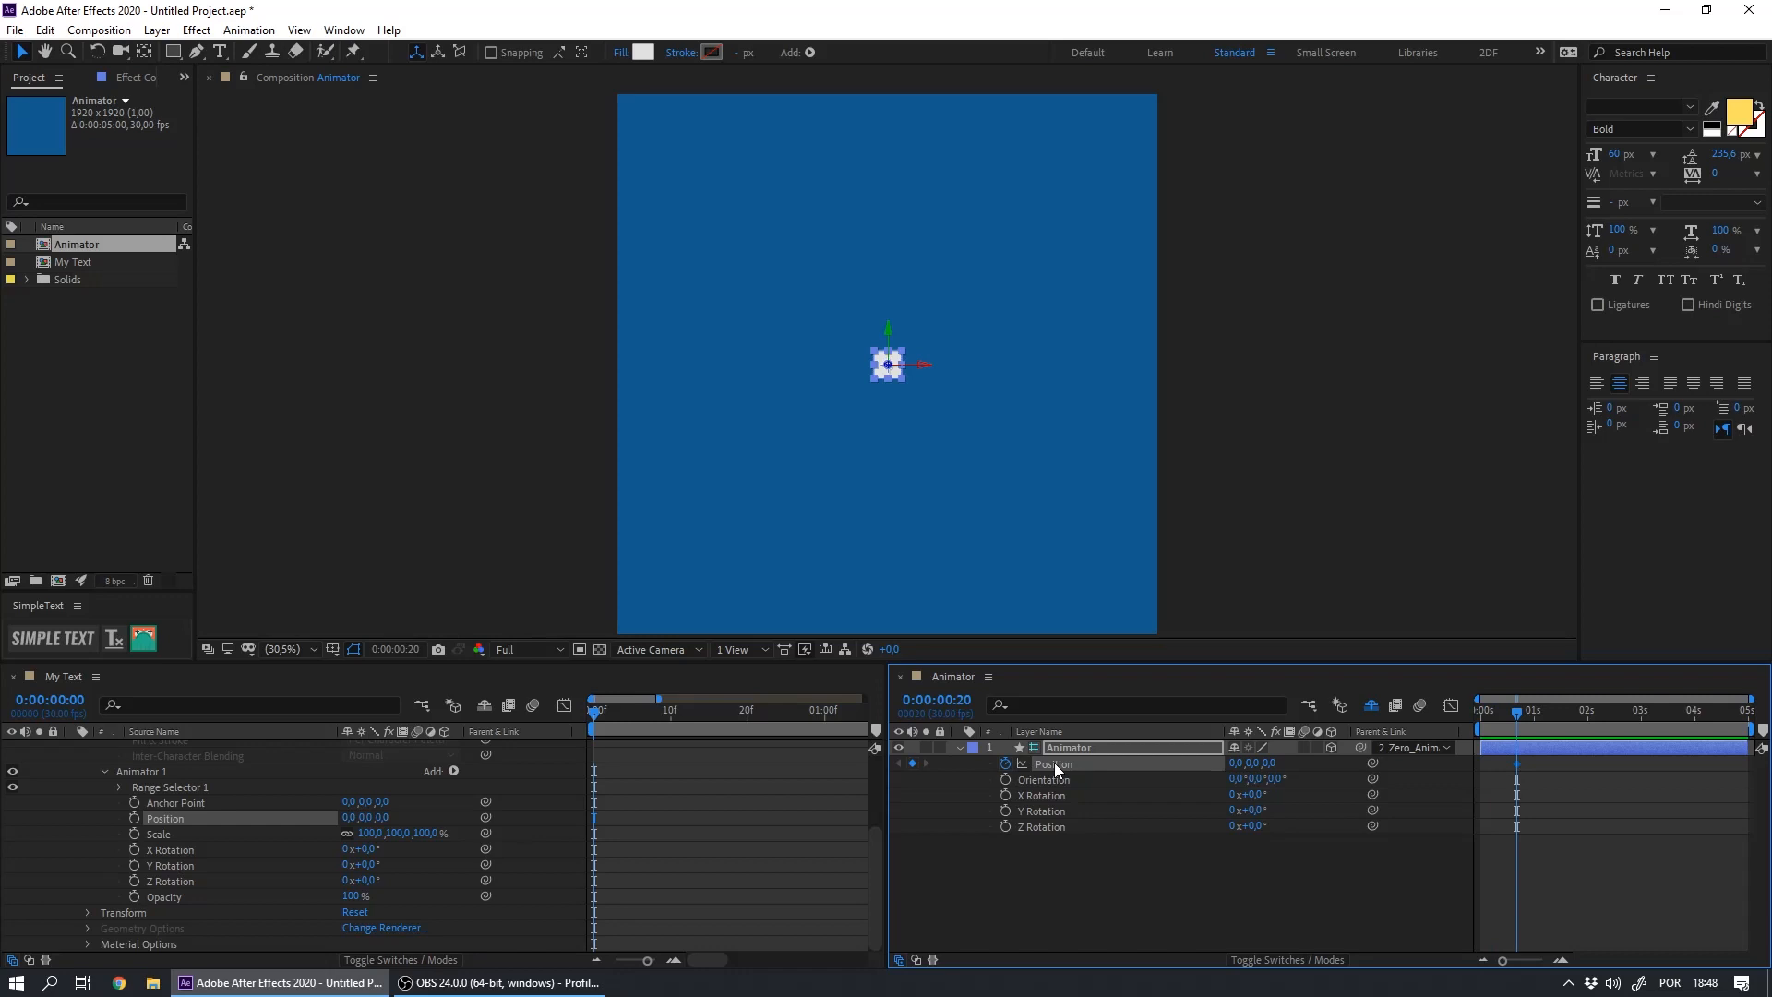
click(1005, 826)
At frame 0, move the Animator square to about 915.7, 827.1, 0 along a curved motion path and set its Z Rotation to 90°
key(Home)
drag(889, 363, 1132, 358)
drag(931, 403, 1015, 358)
drag(1258, 826, 1300, 826)
click(1257, 827)
text(90)
key(Return)
Shape the speed curve of the Position and Z Rotation keyframes to peak early and ease slowly into the end, and preview the motion
drag(1496, 763, 1551, 901)
click(1451, 705)
key(=)
key(=)
key(space)
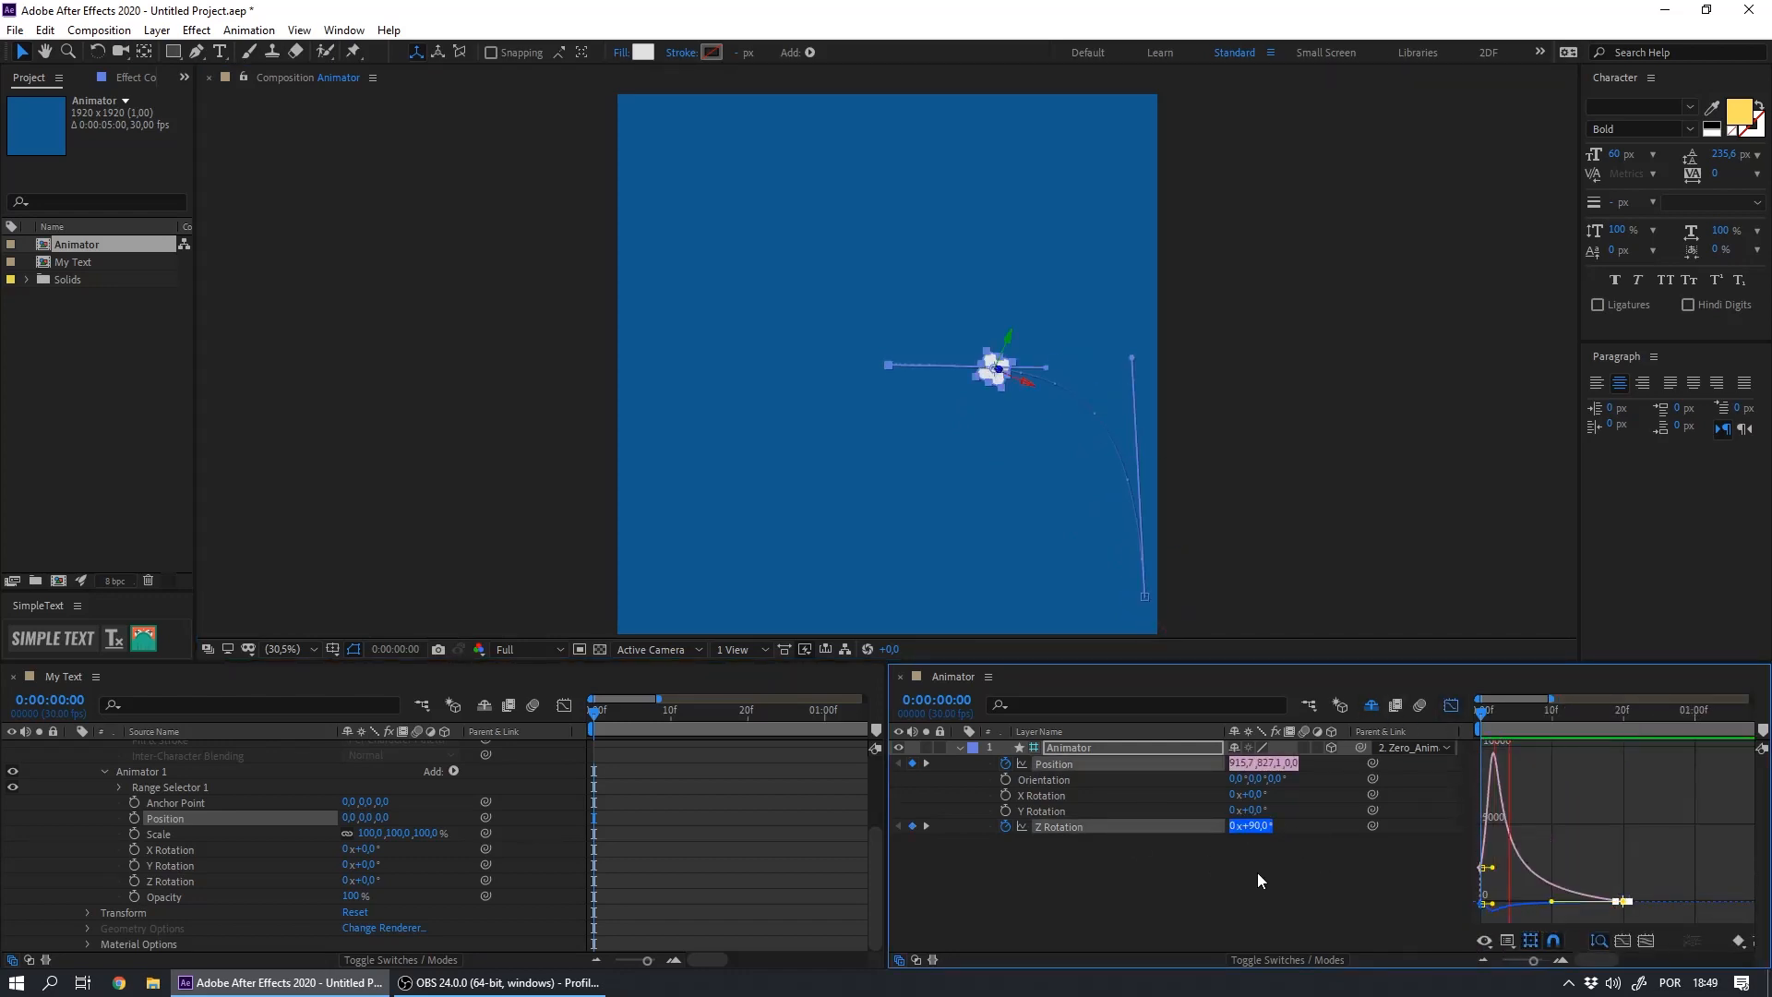
click(1258, 872)
key(space)
key(space)
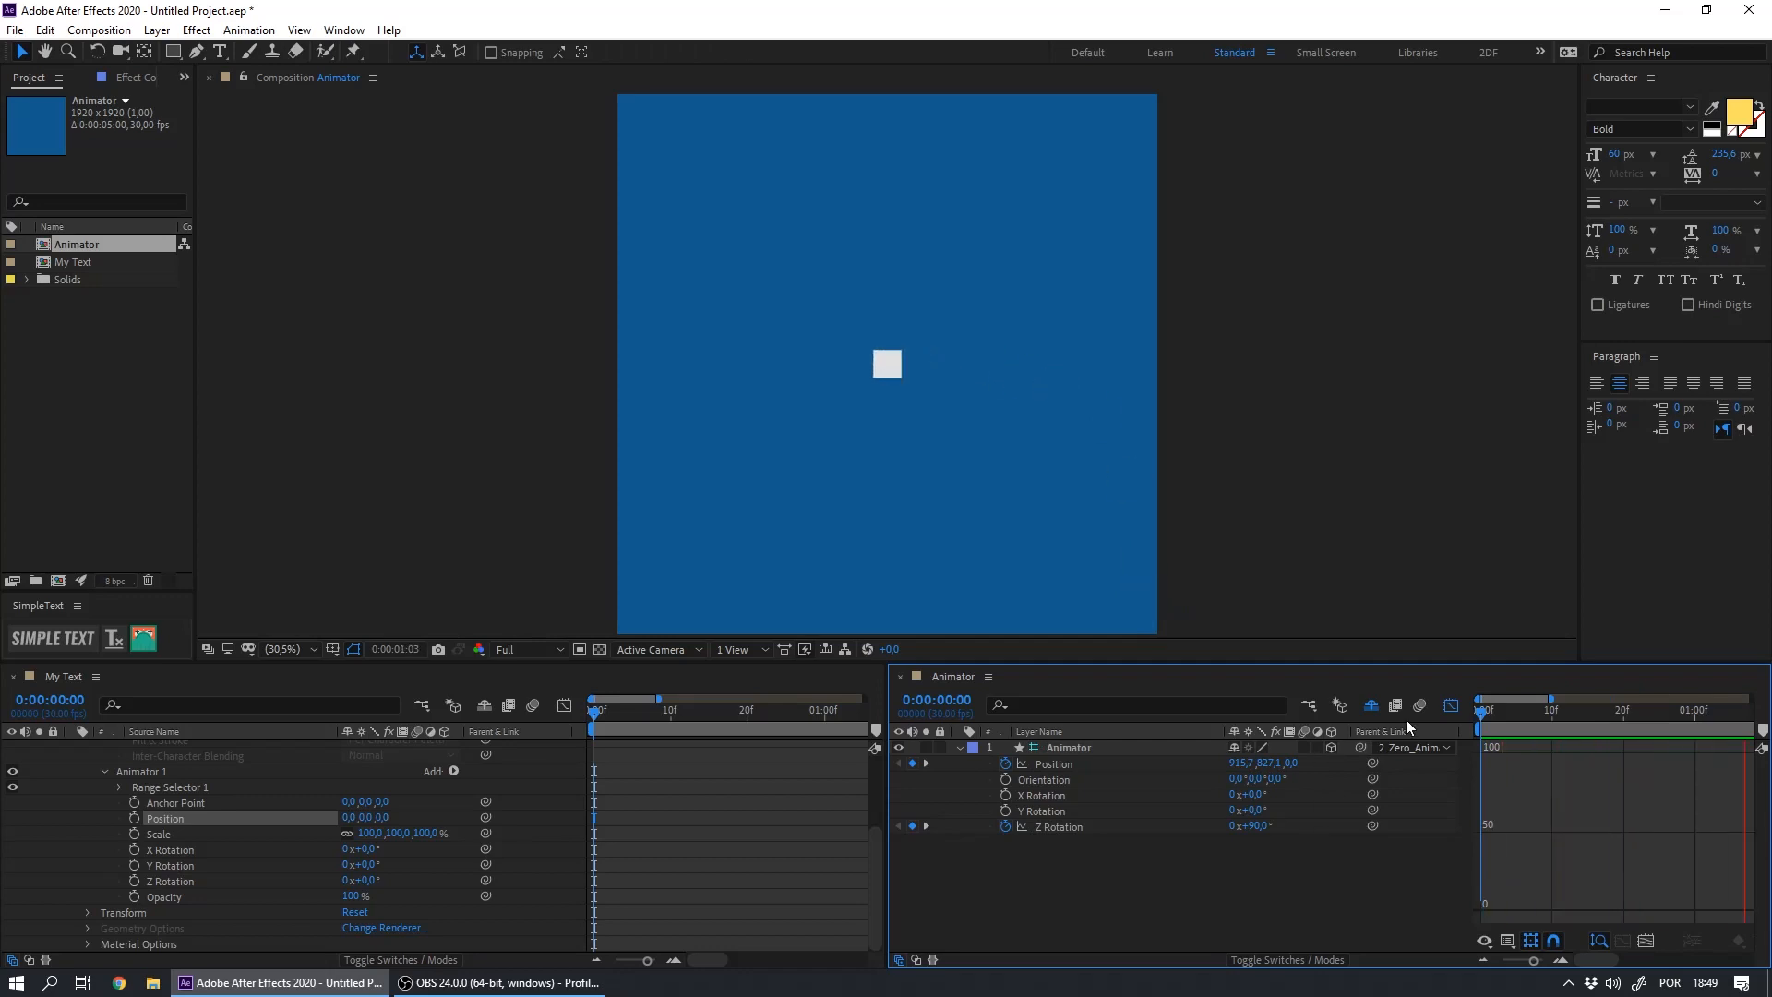
click(1451, 705)
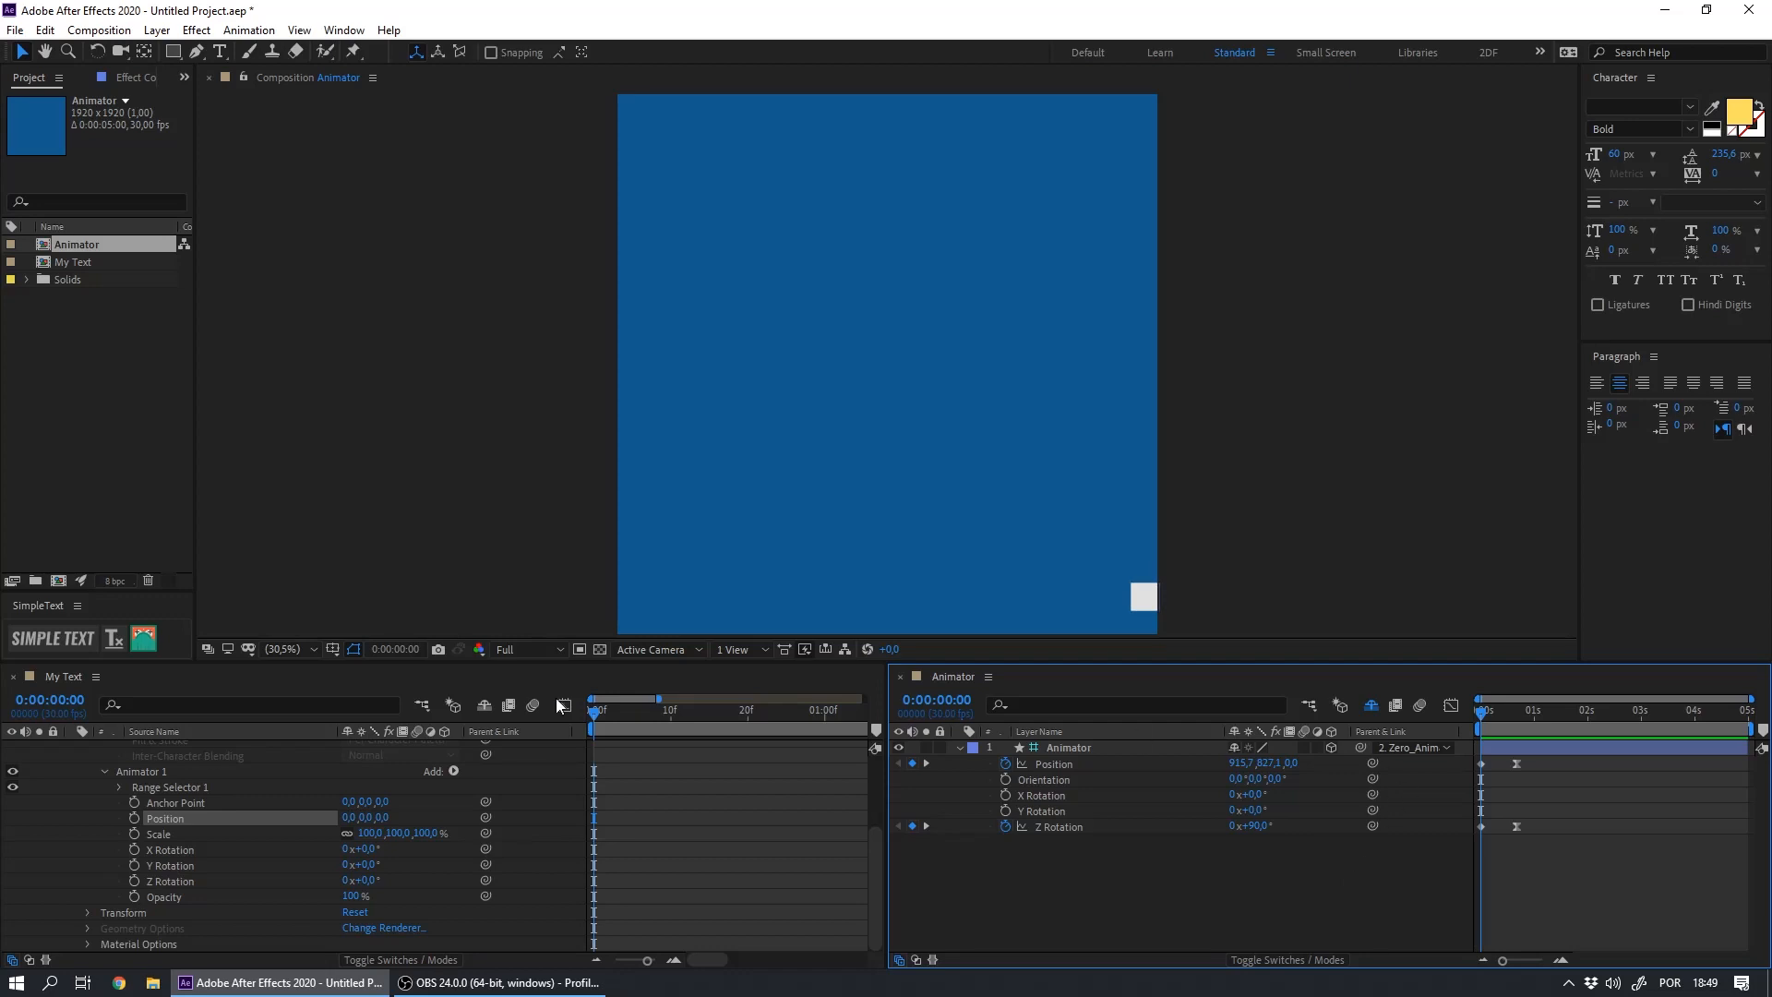
Set Based On to Characters Excluding Spaces in Range Selector 1's advanced options of the My Text animator
click(148, 772)
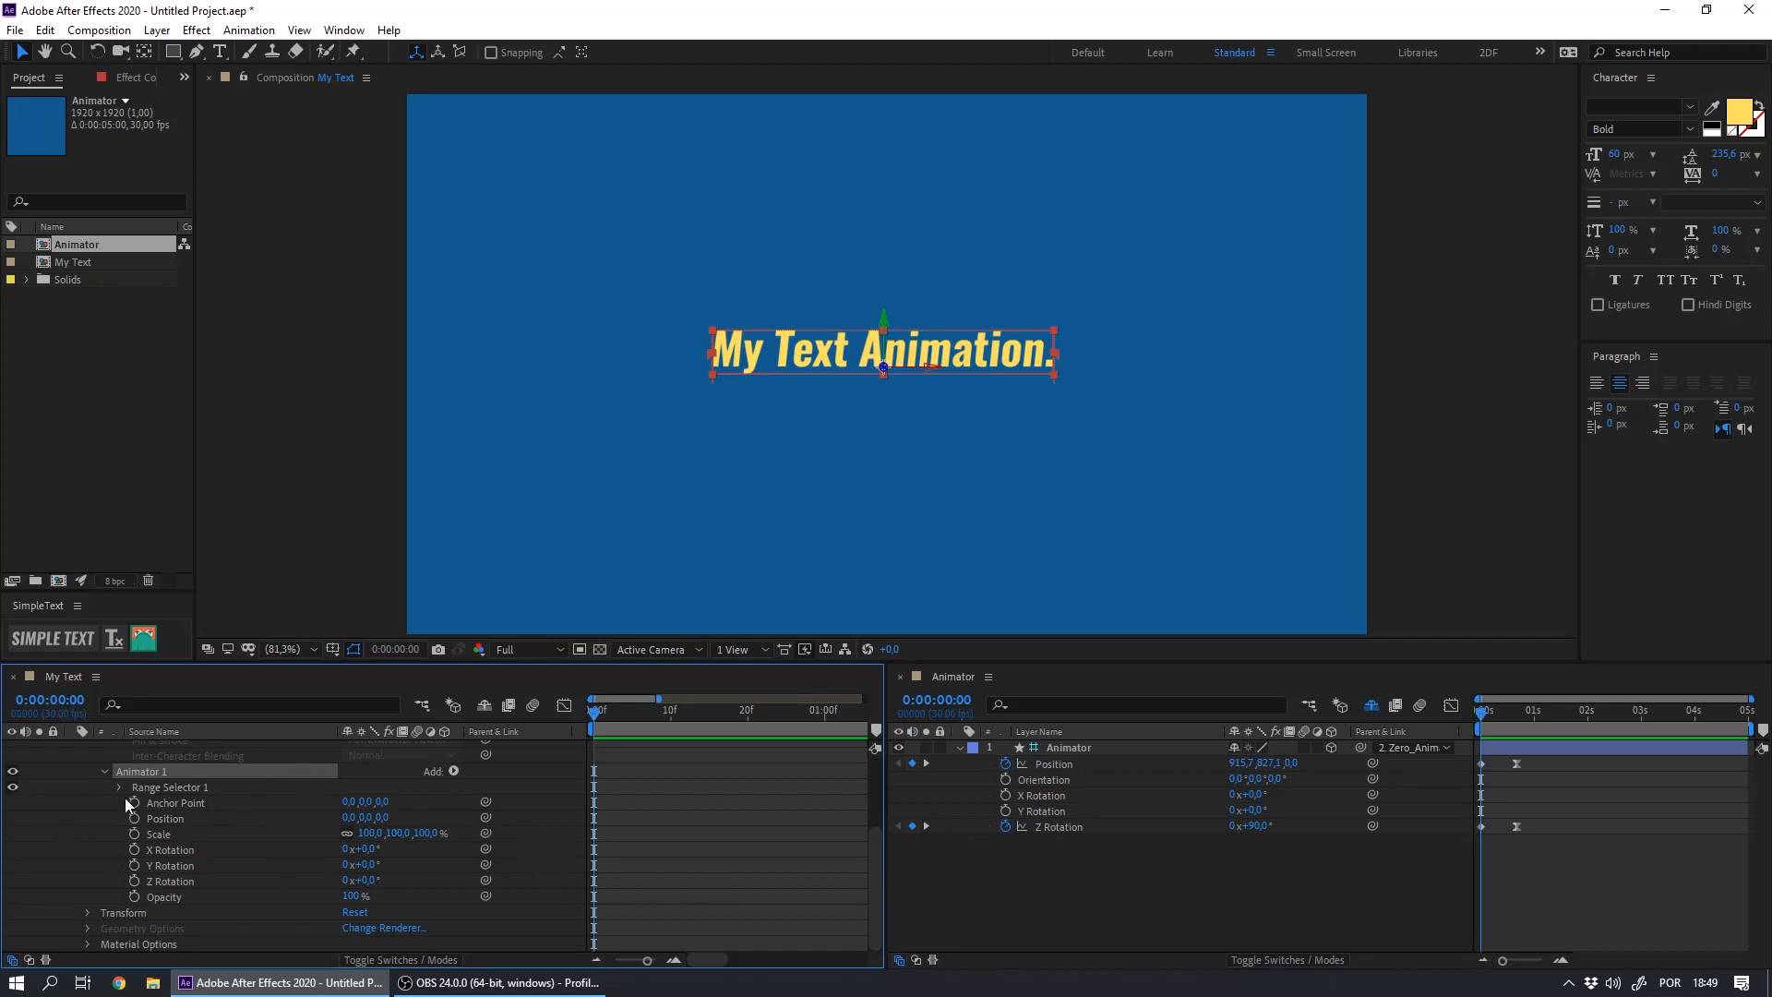
click(159, 788)
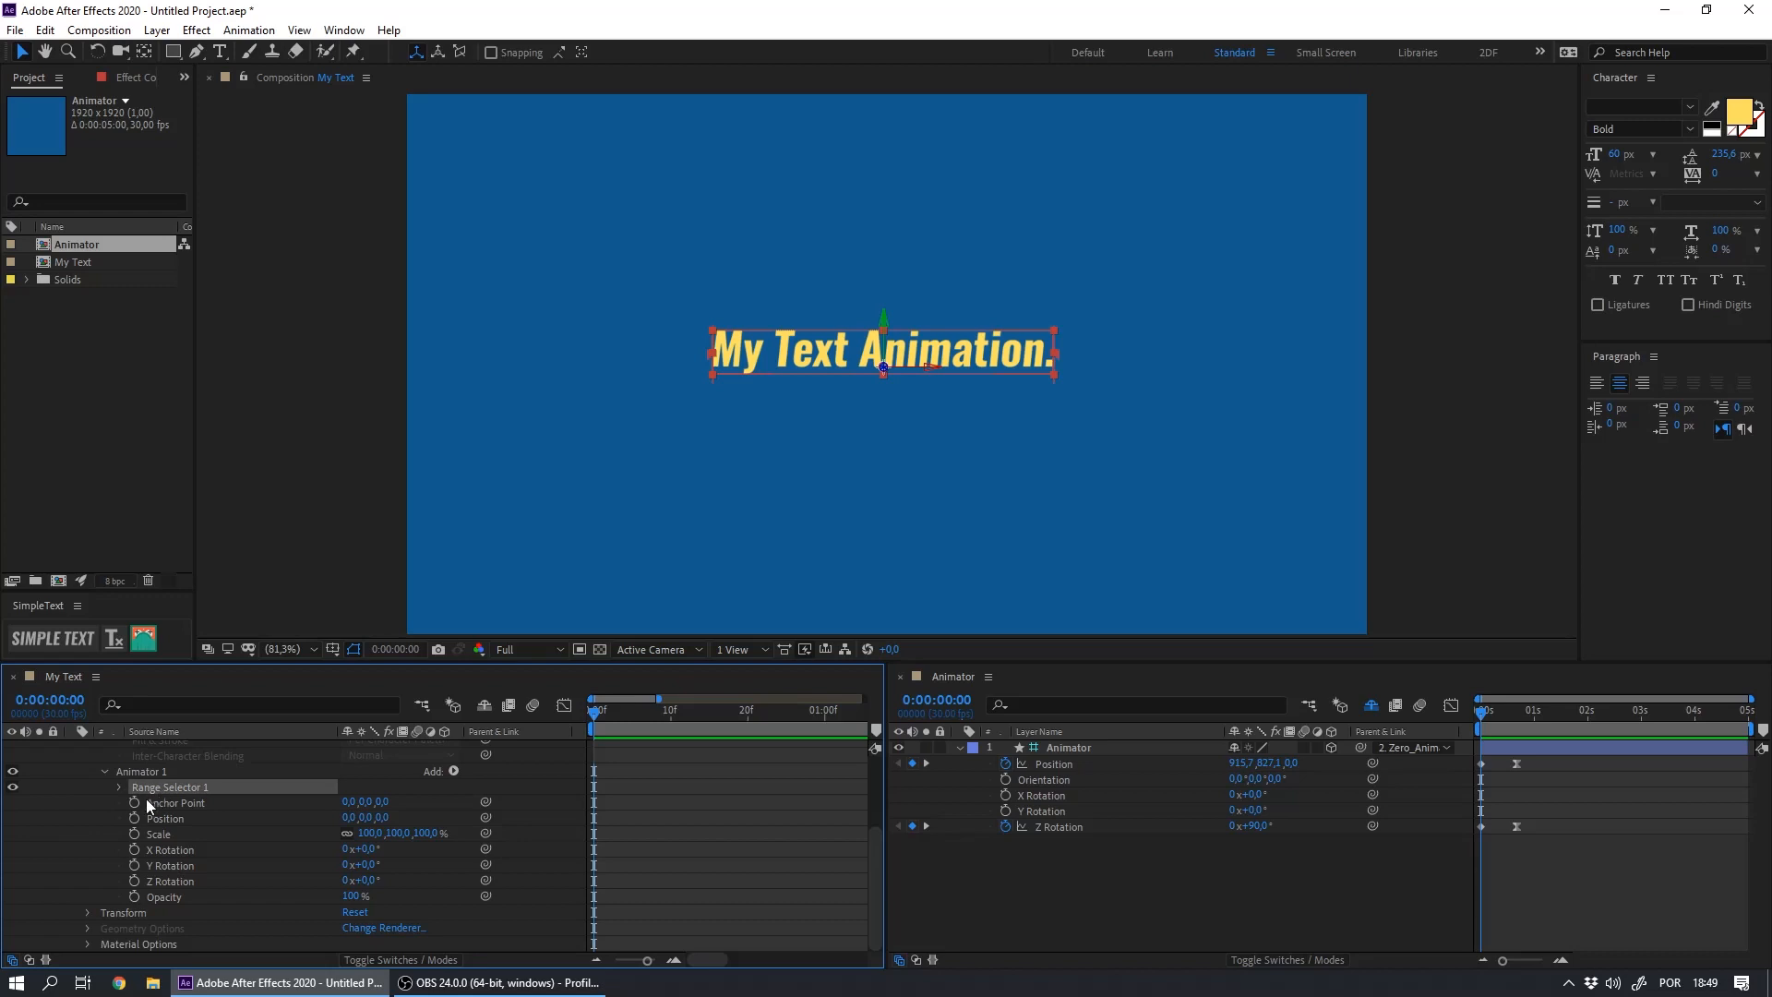
click(118, 786)
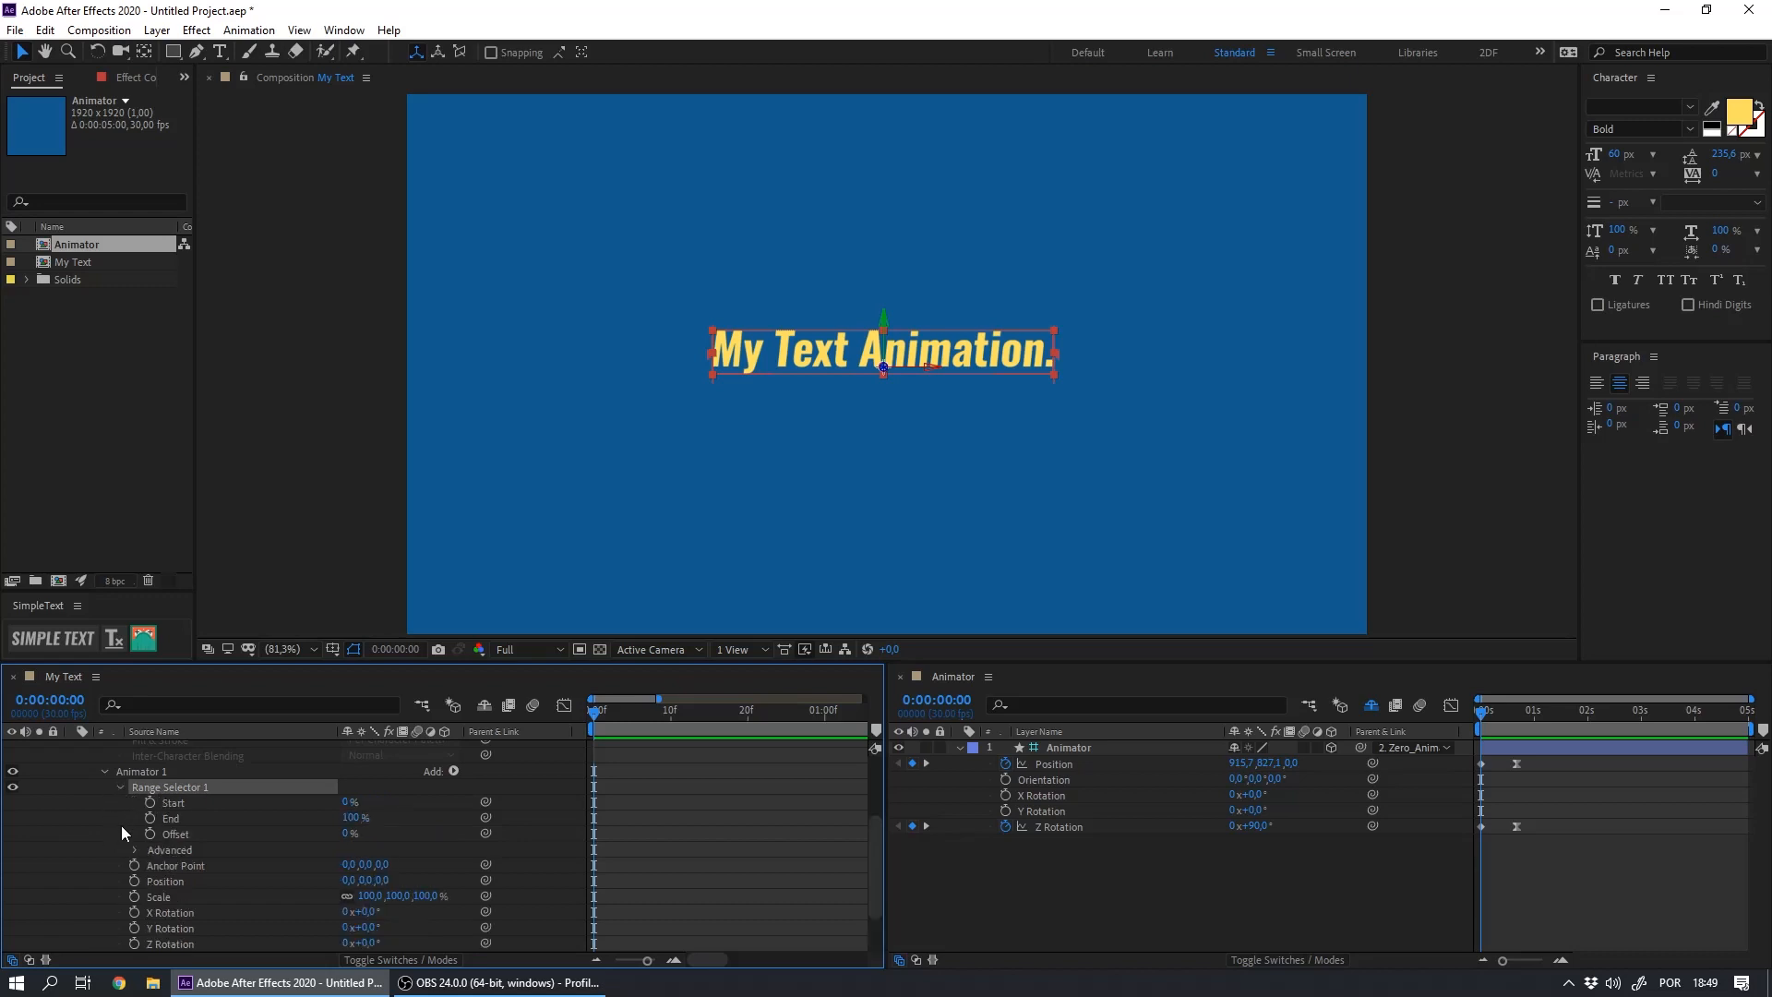
click(132, 851)
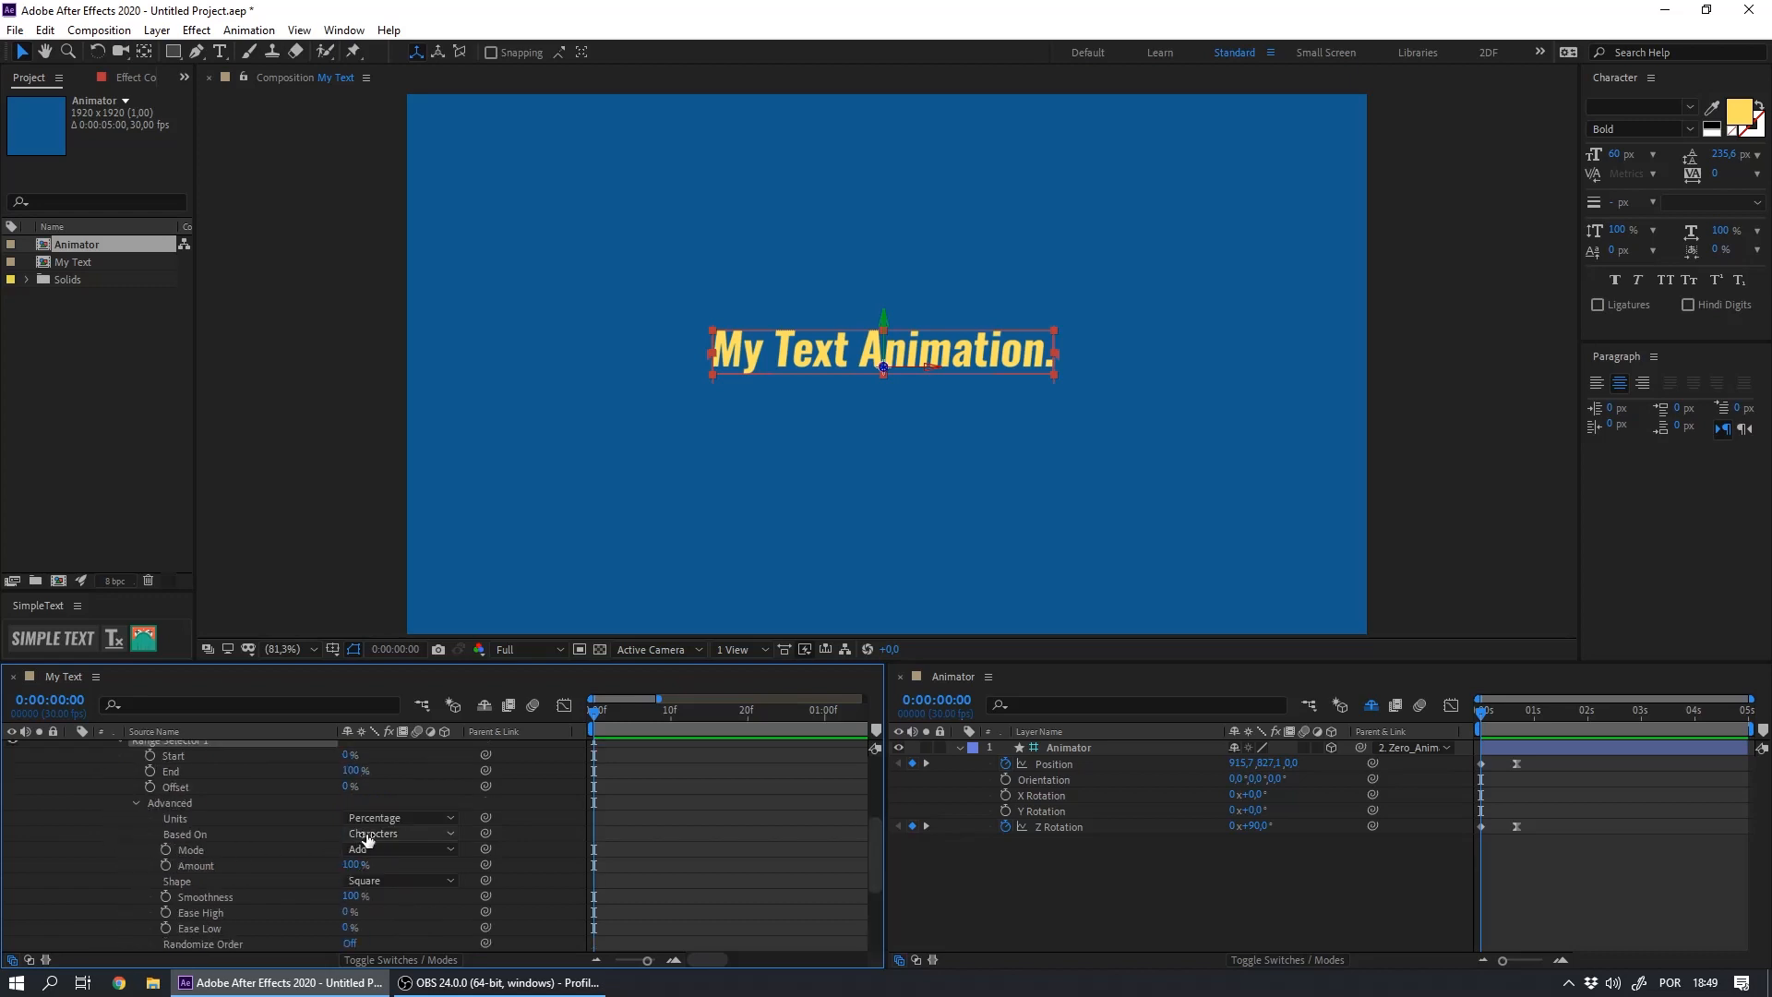
click(172, 835)
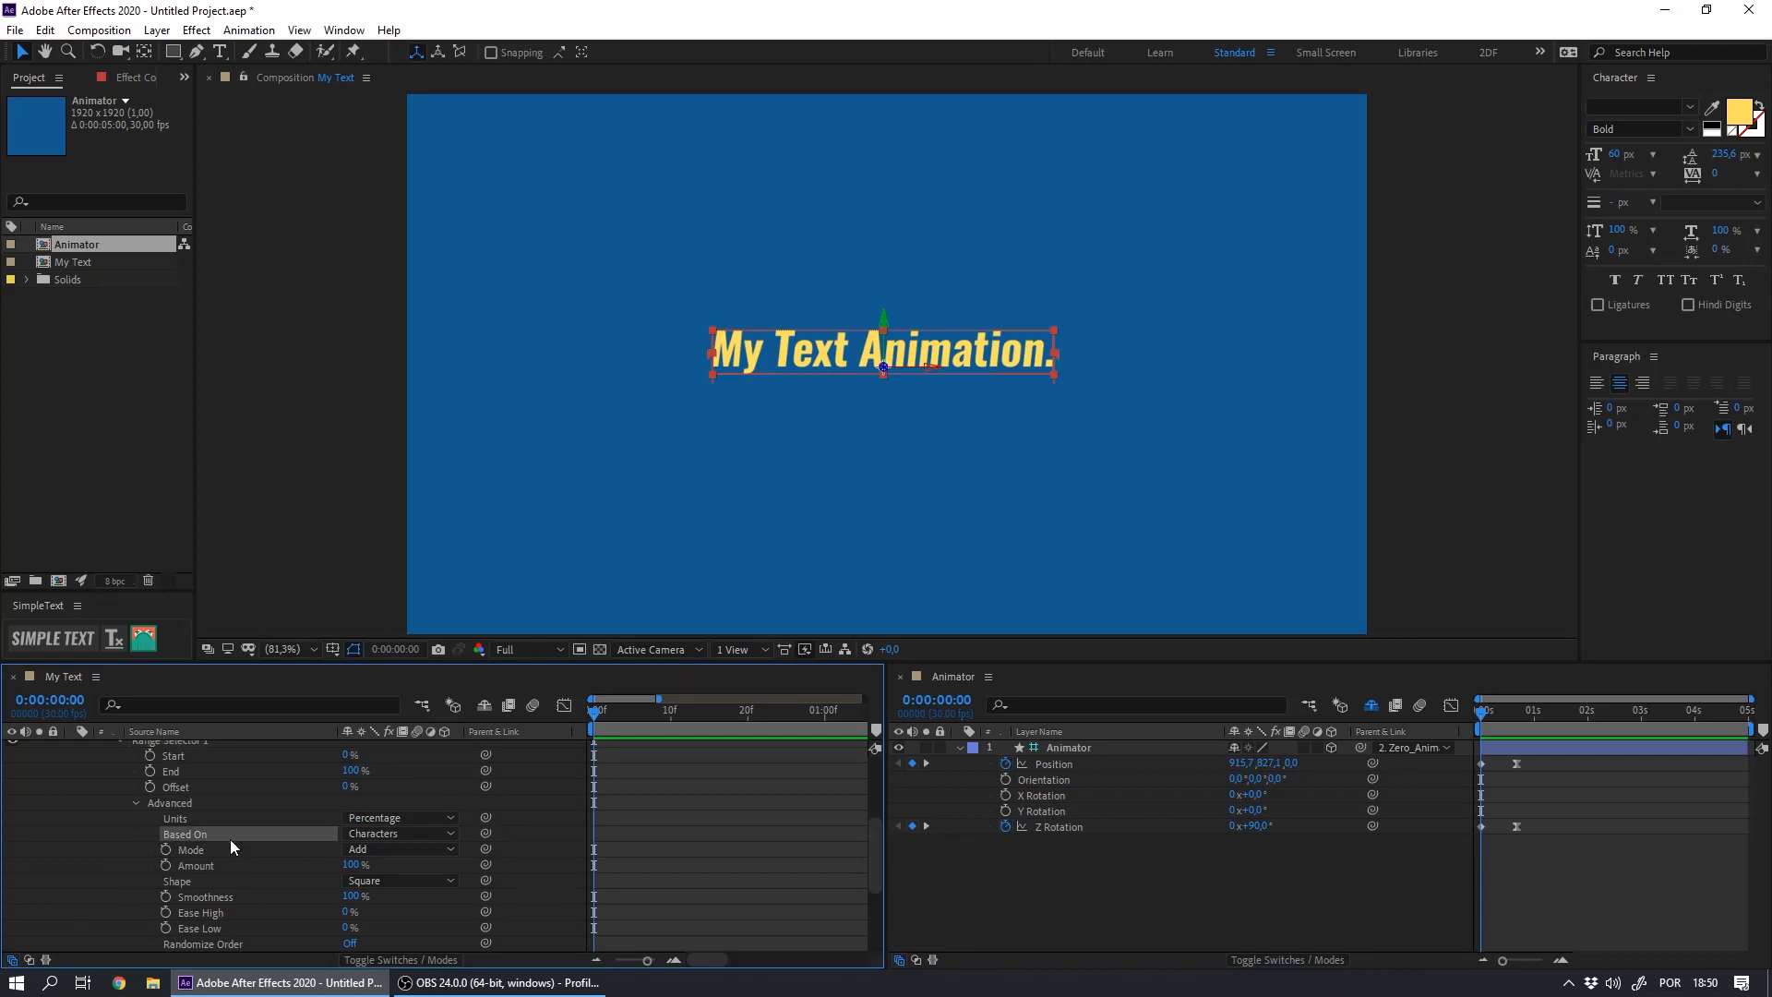
click(367, 834)
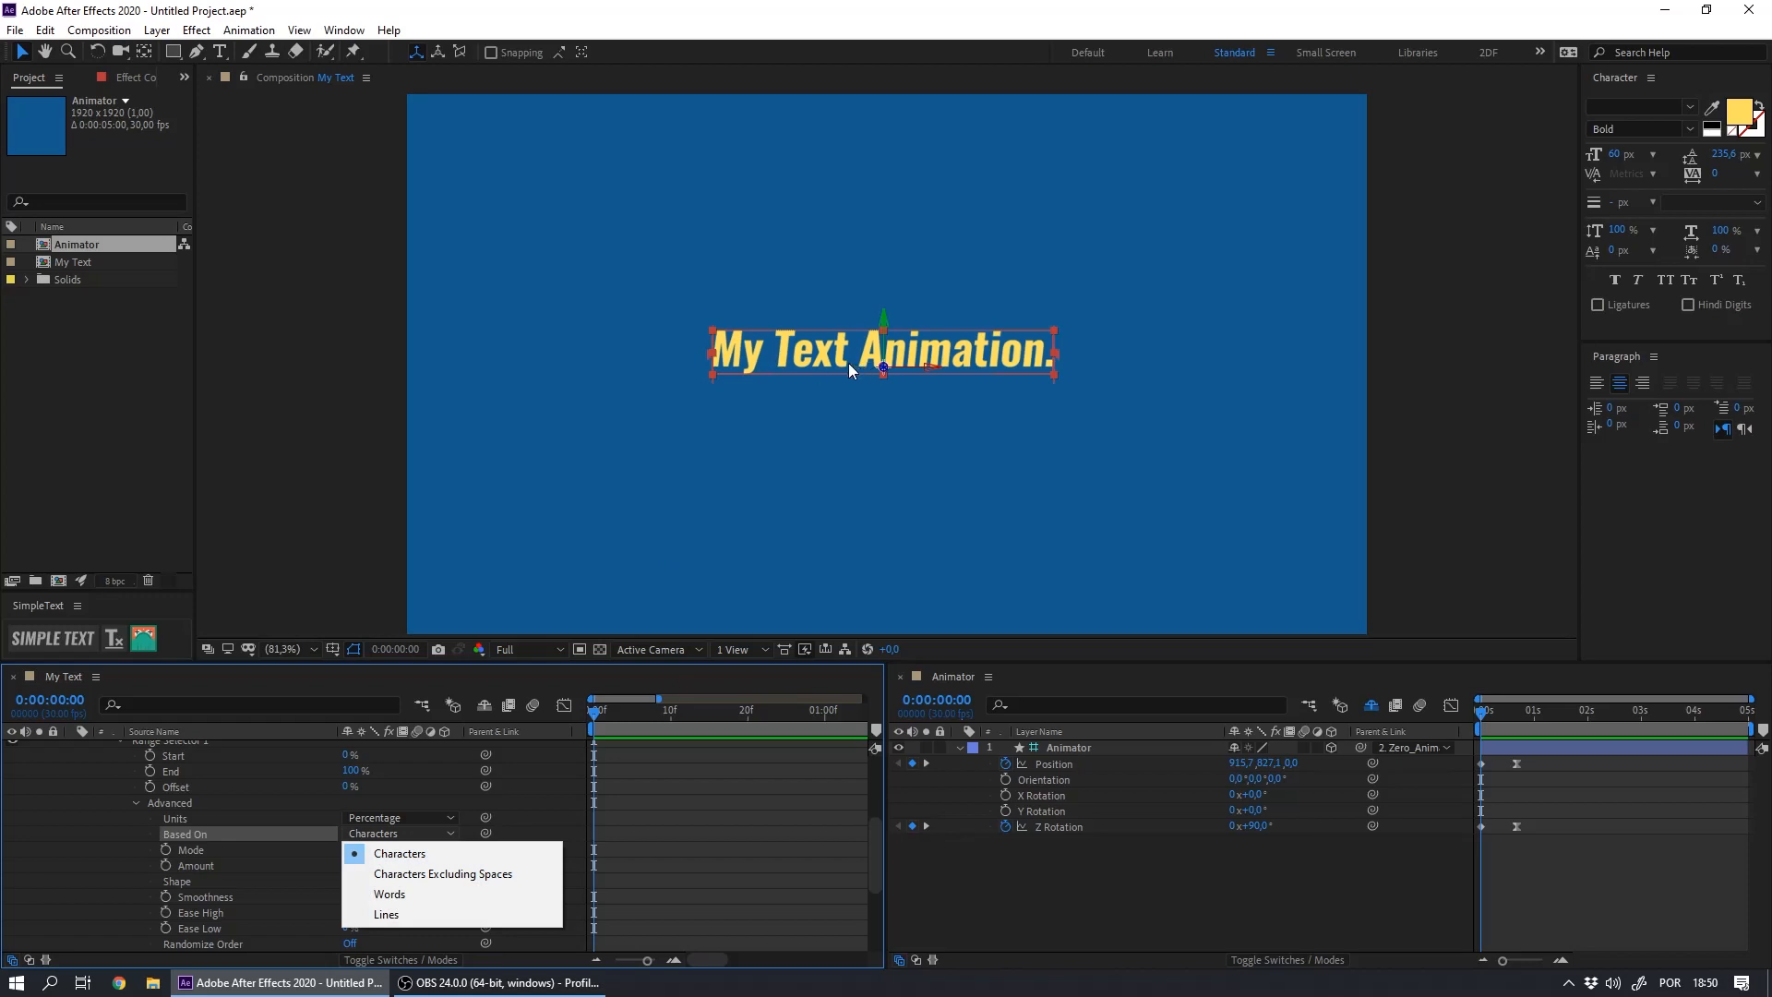
click(416, 875)
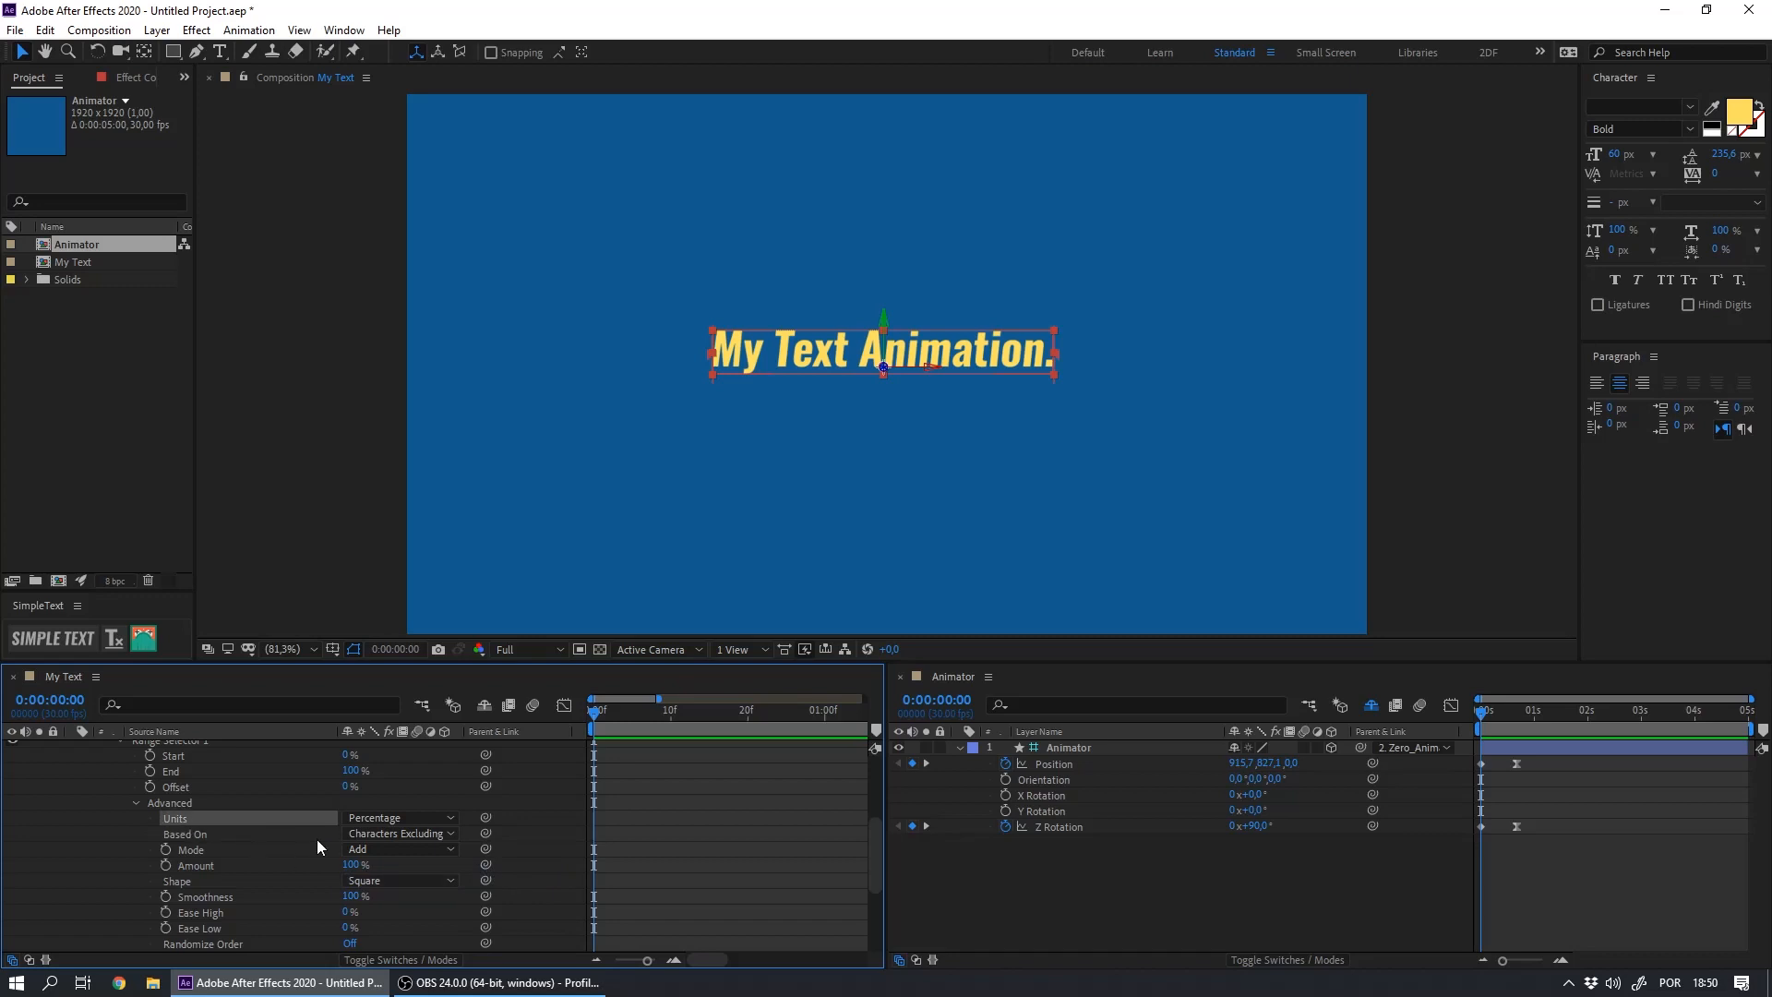
Change the Units of Range Selector 1 from Percentage to Index
click(191, 834)
click(173, 817)
scroll(358, 825, up, 3)
drag(351, 812, 383, 833)
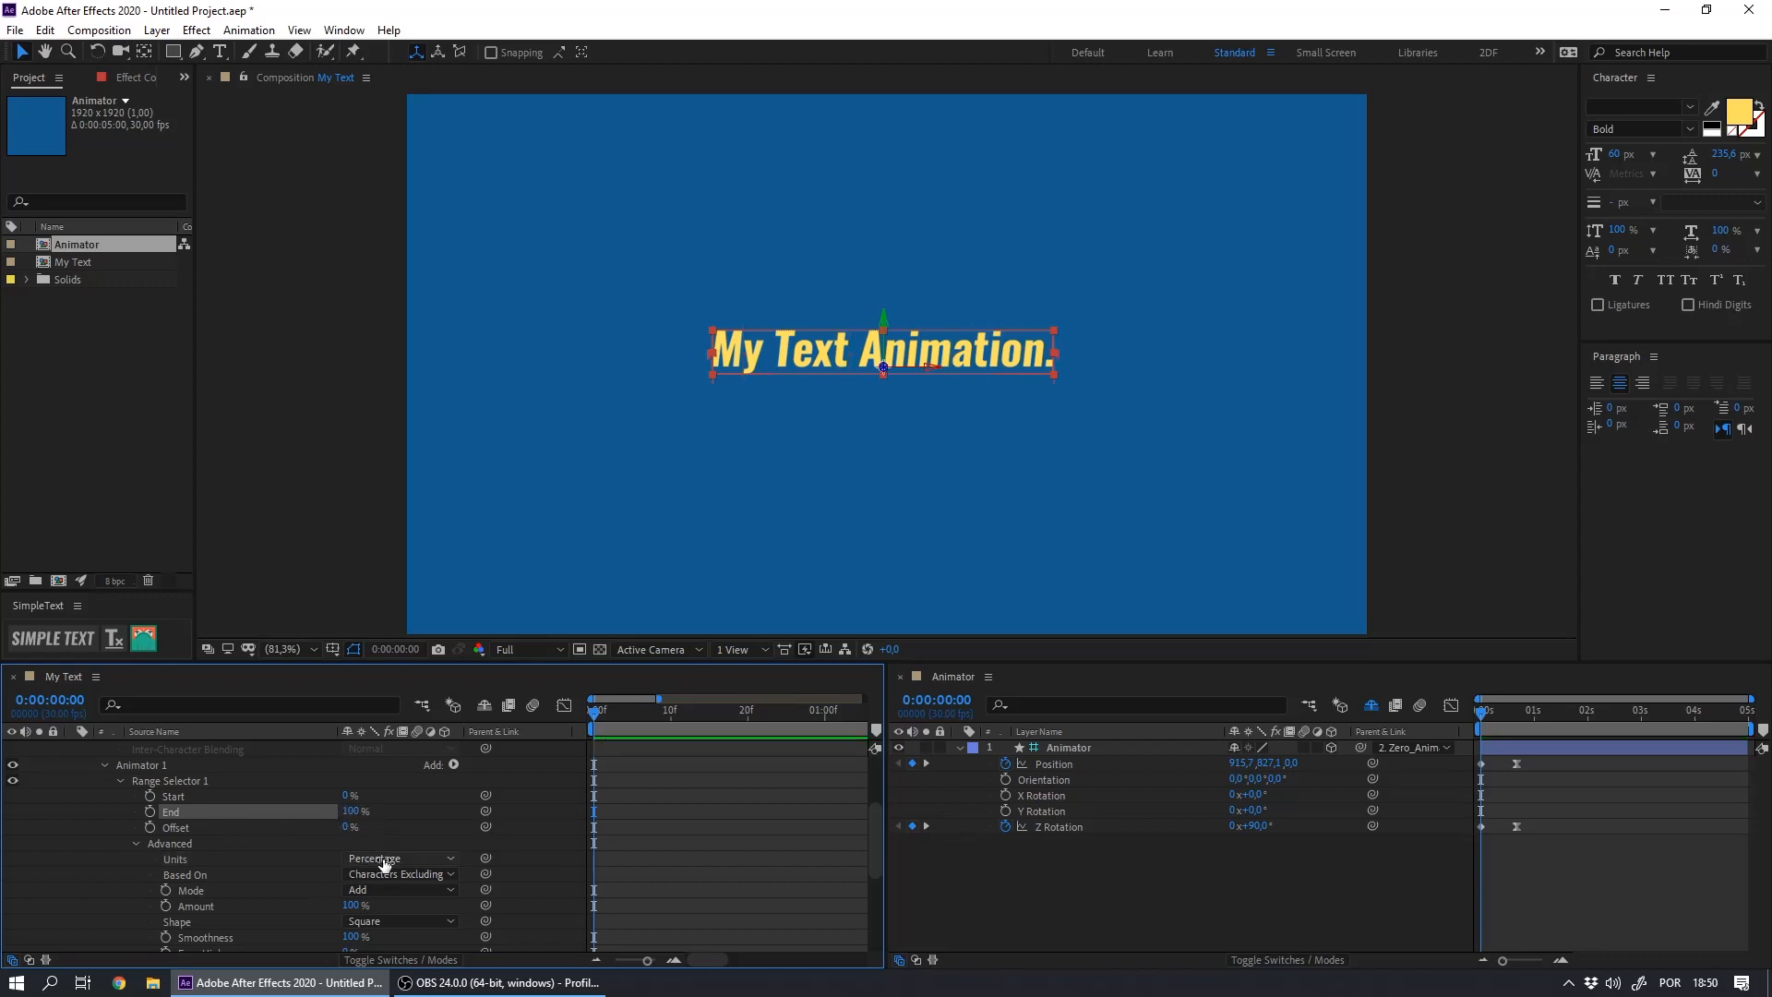
click(385, 861)
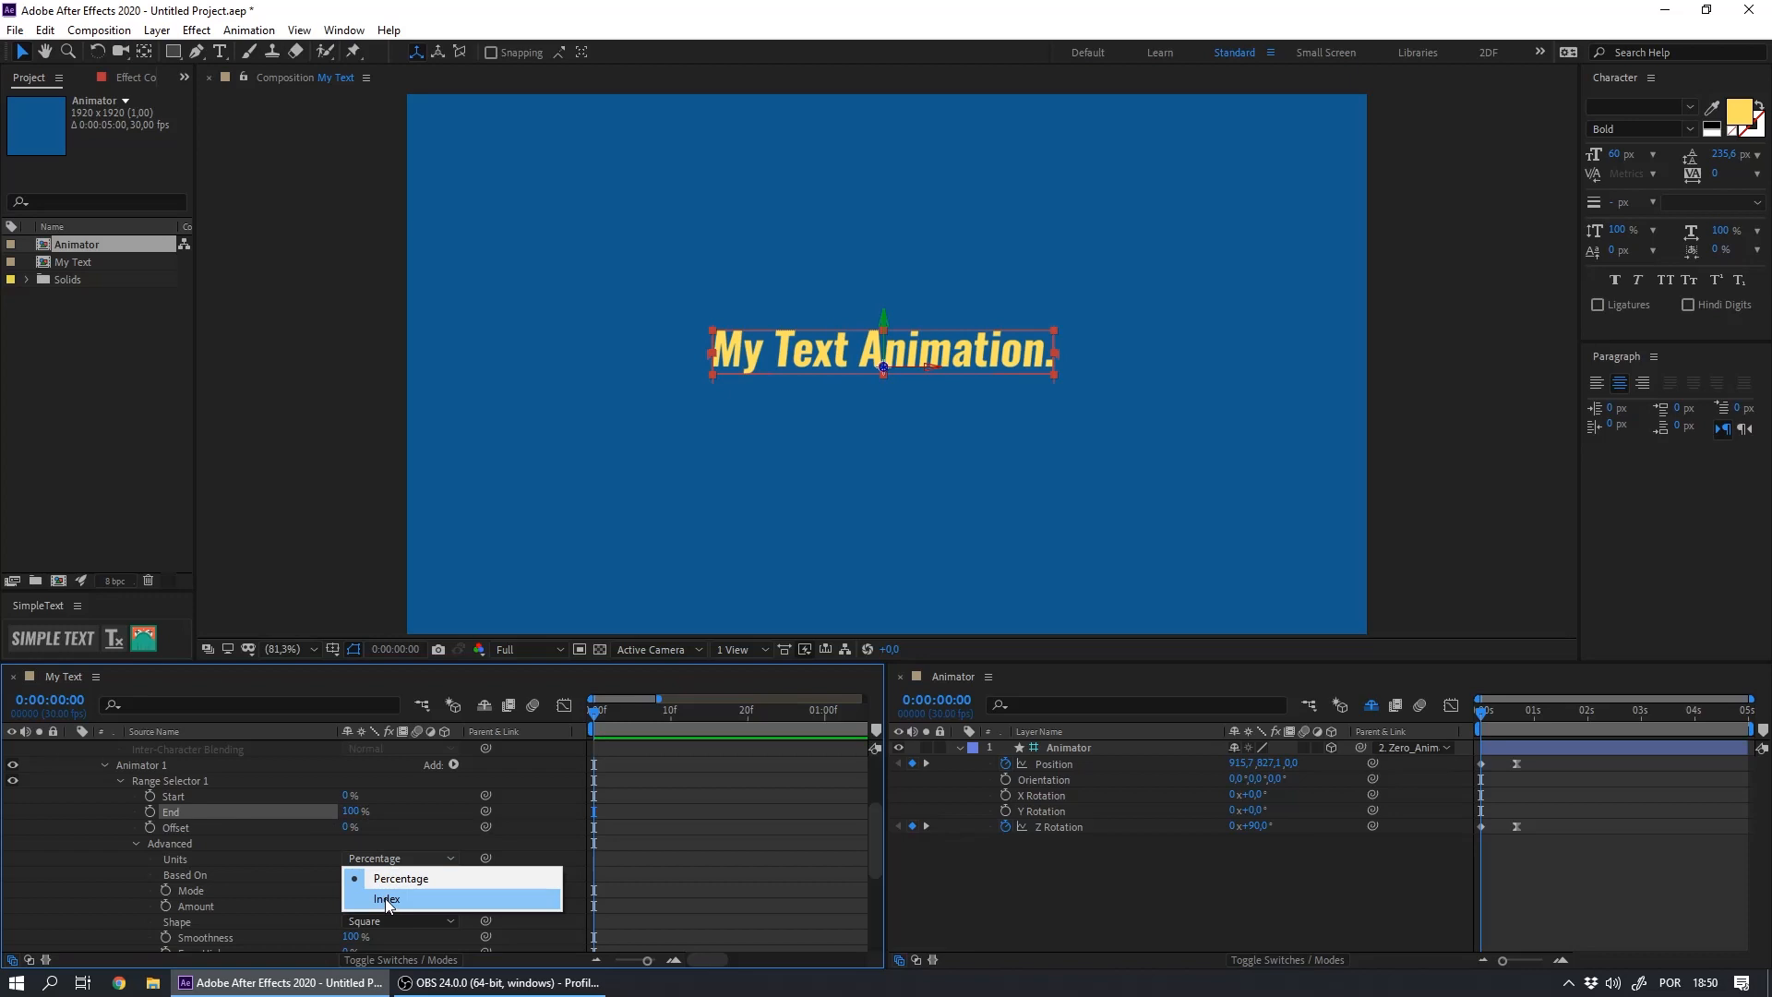
click(384, 899)
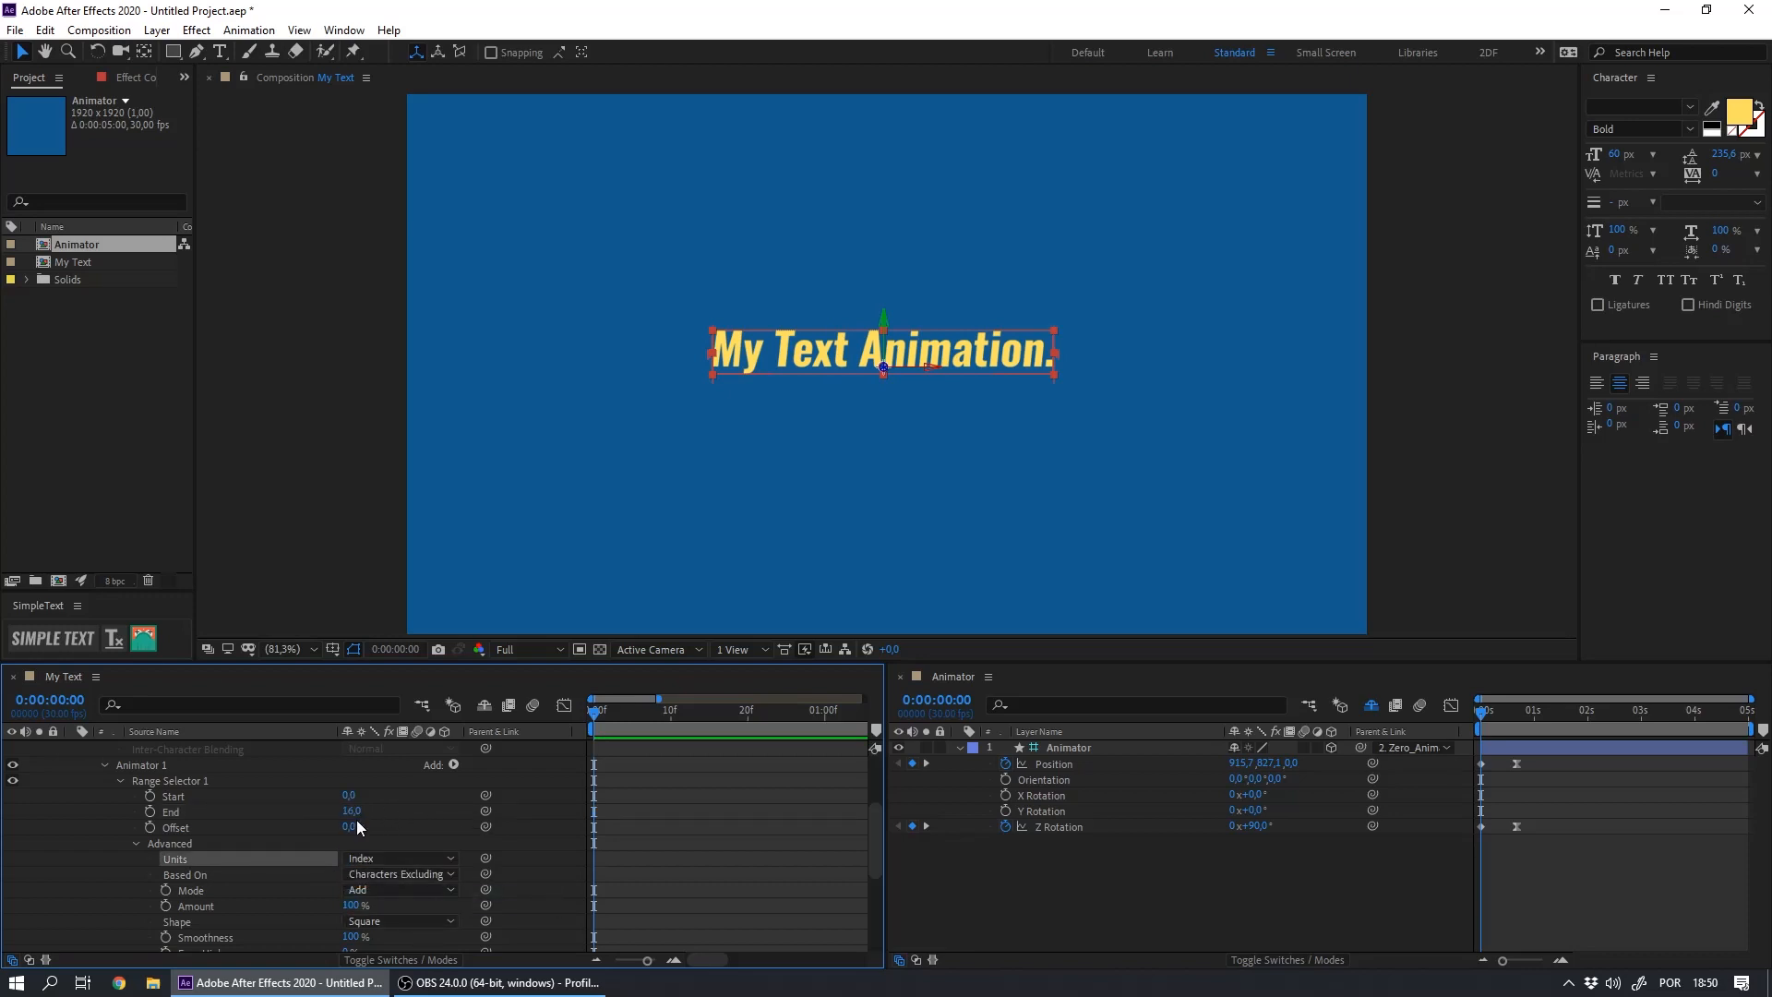
Set the End of Range Selector 1 to 1
click(242, 816)
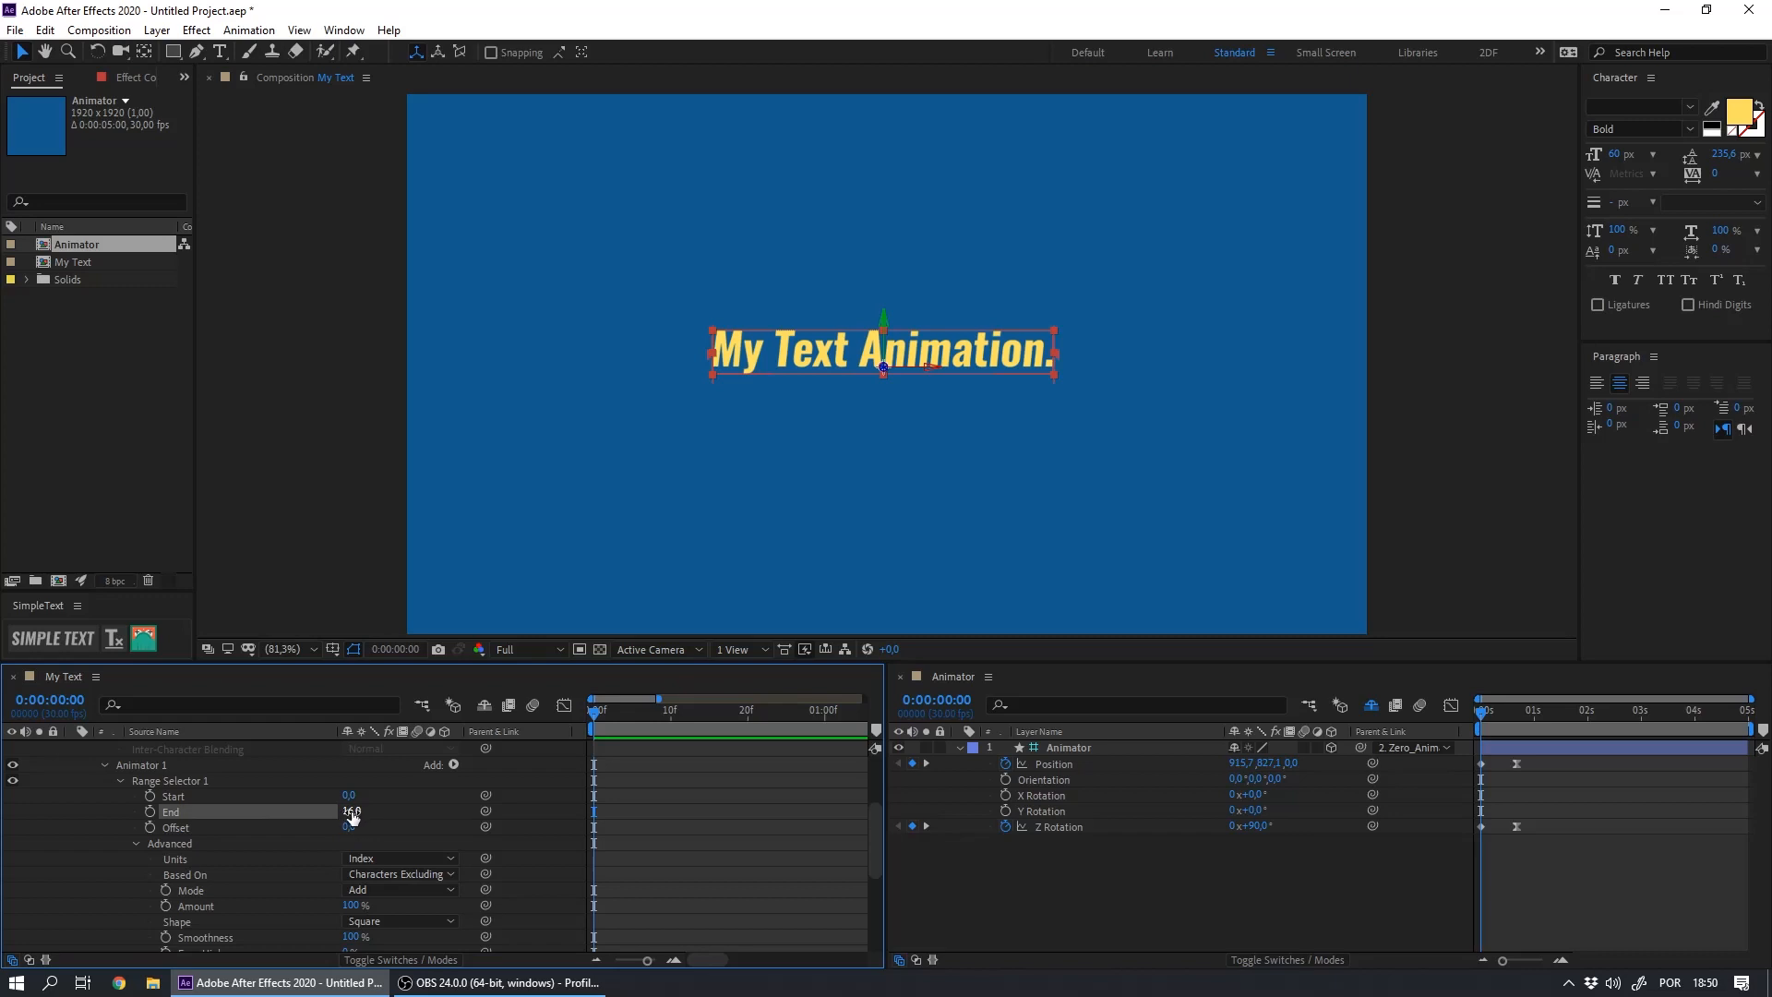
click(352, 816)
text(1)
key(Return)
Test Range Selector 1 by setting its Offset to 3, stepping it upward, and resetting it to 0
click(350, 828)
text(3)
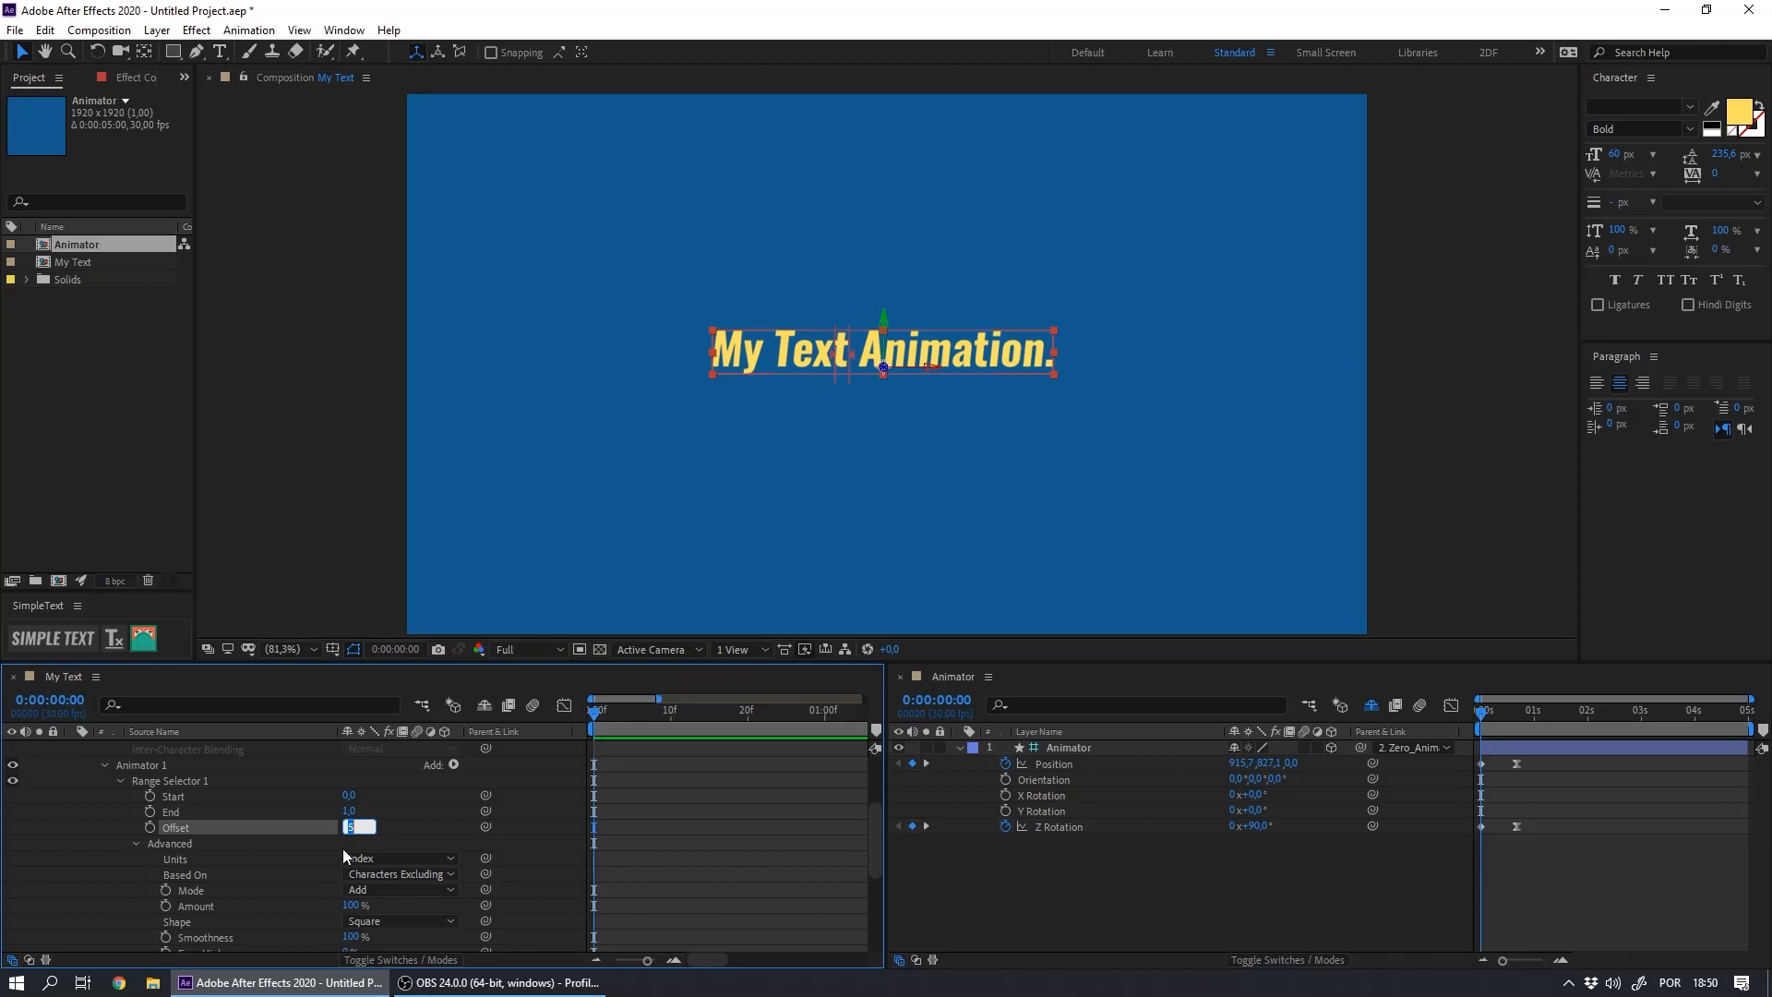
key(Up)
key(Up)
key(Return)
click(349, 828)
text(0)
click(280, 841)
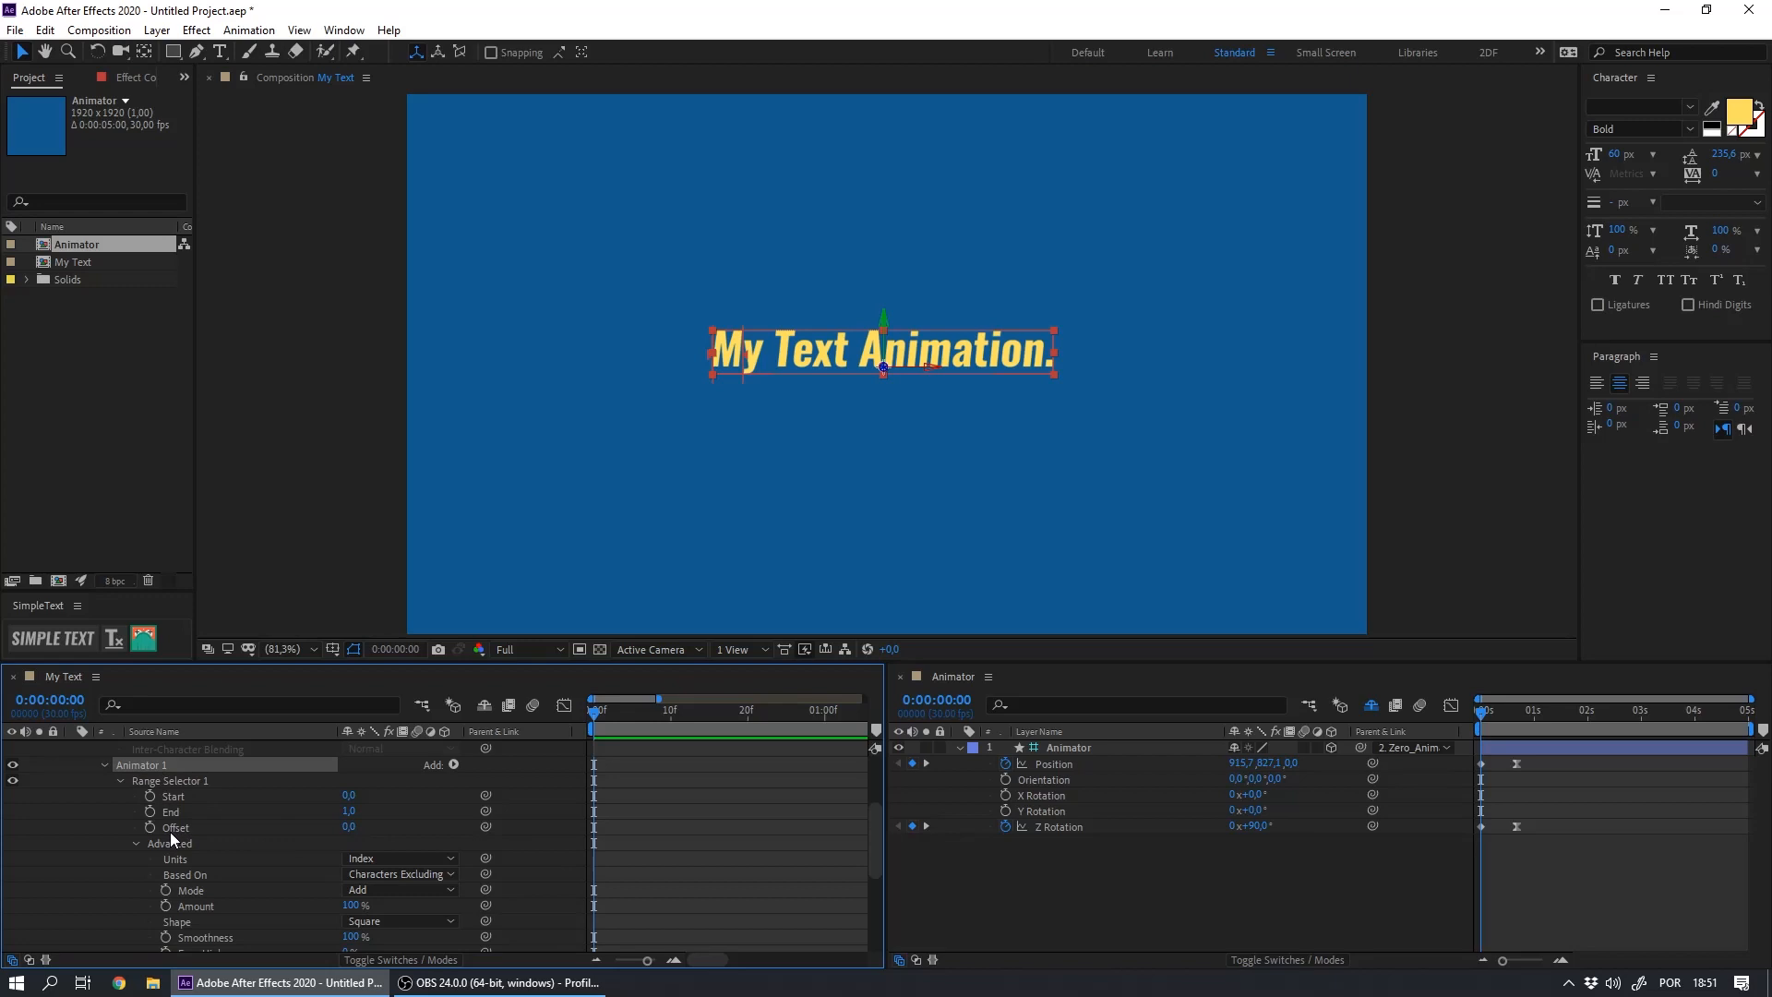
Try Offset values of 5 and 7 in Range Selector 1 to target other single characters
click(349, 827)
text(5)
key(Return)
text(7)
key(Return)
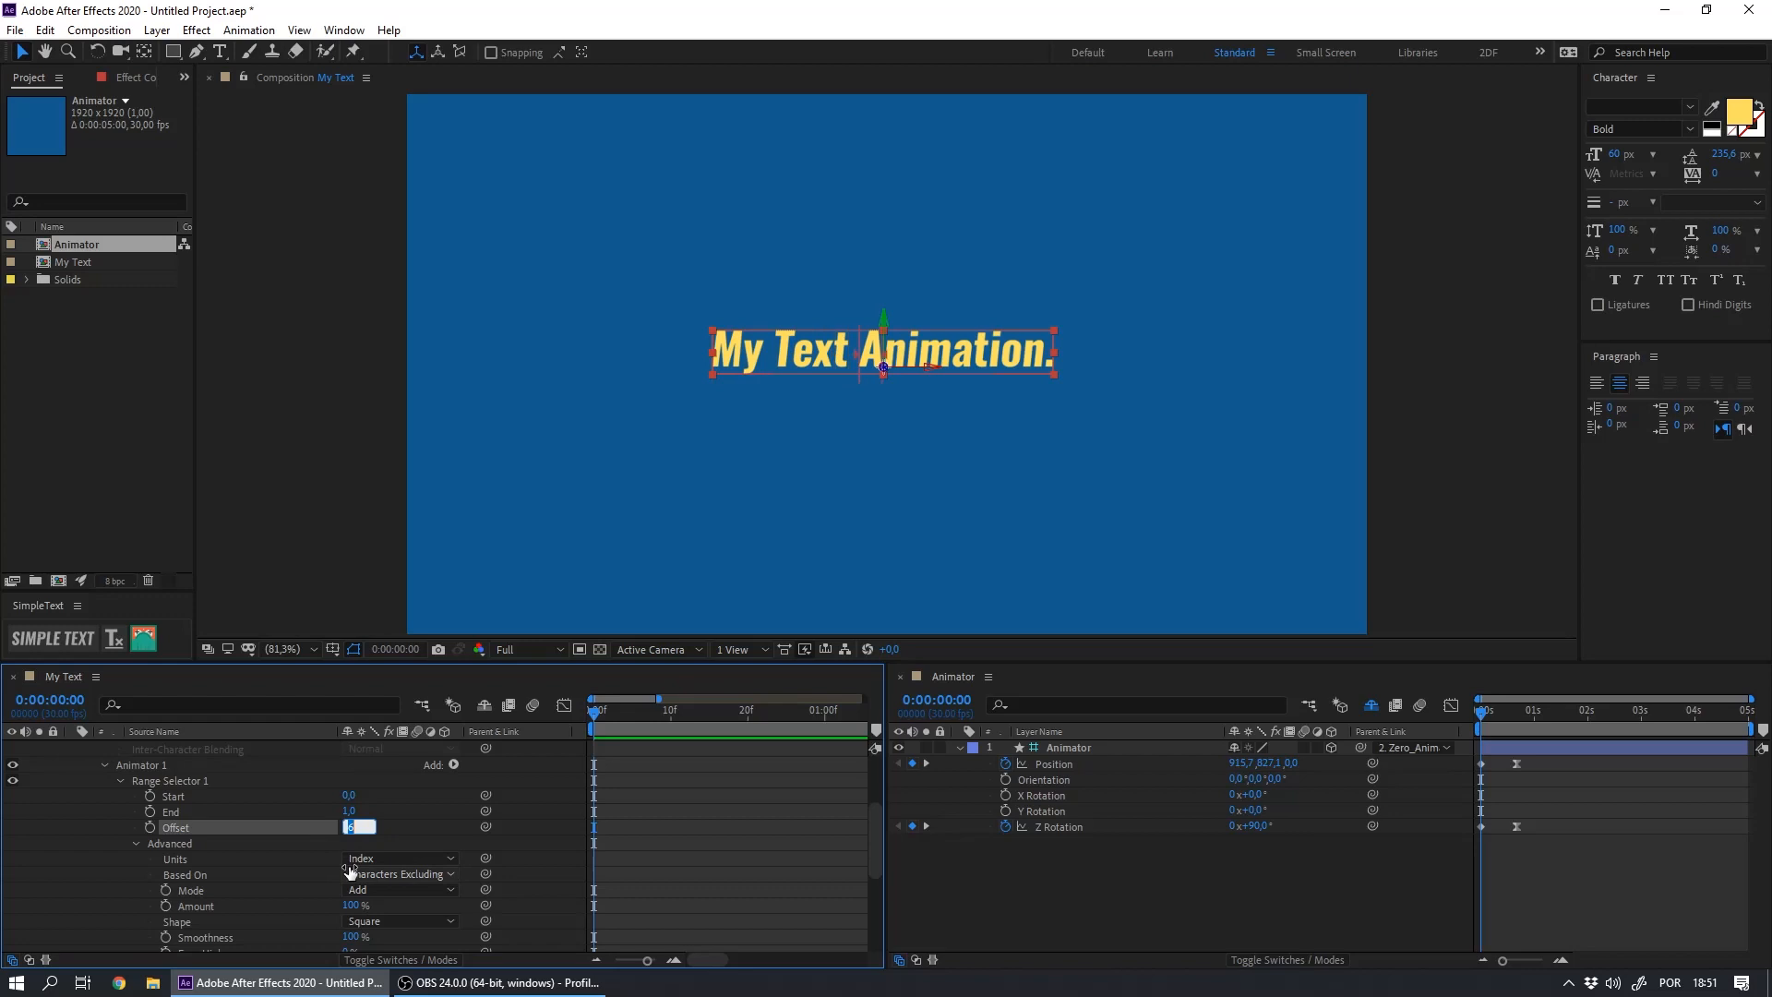
key(Return)
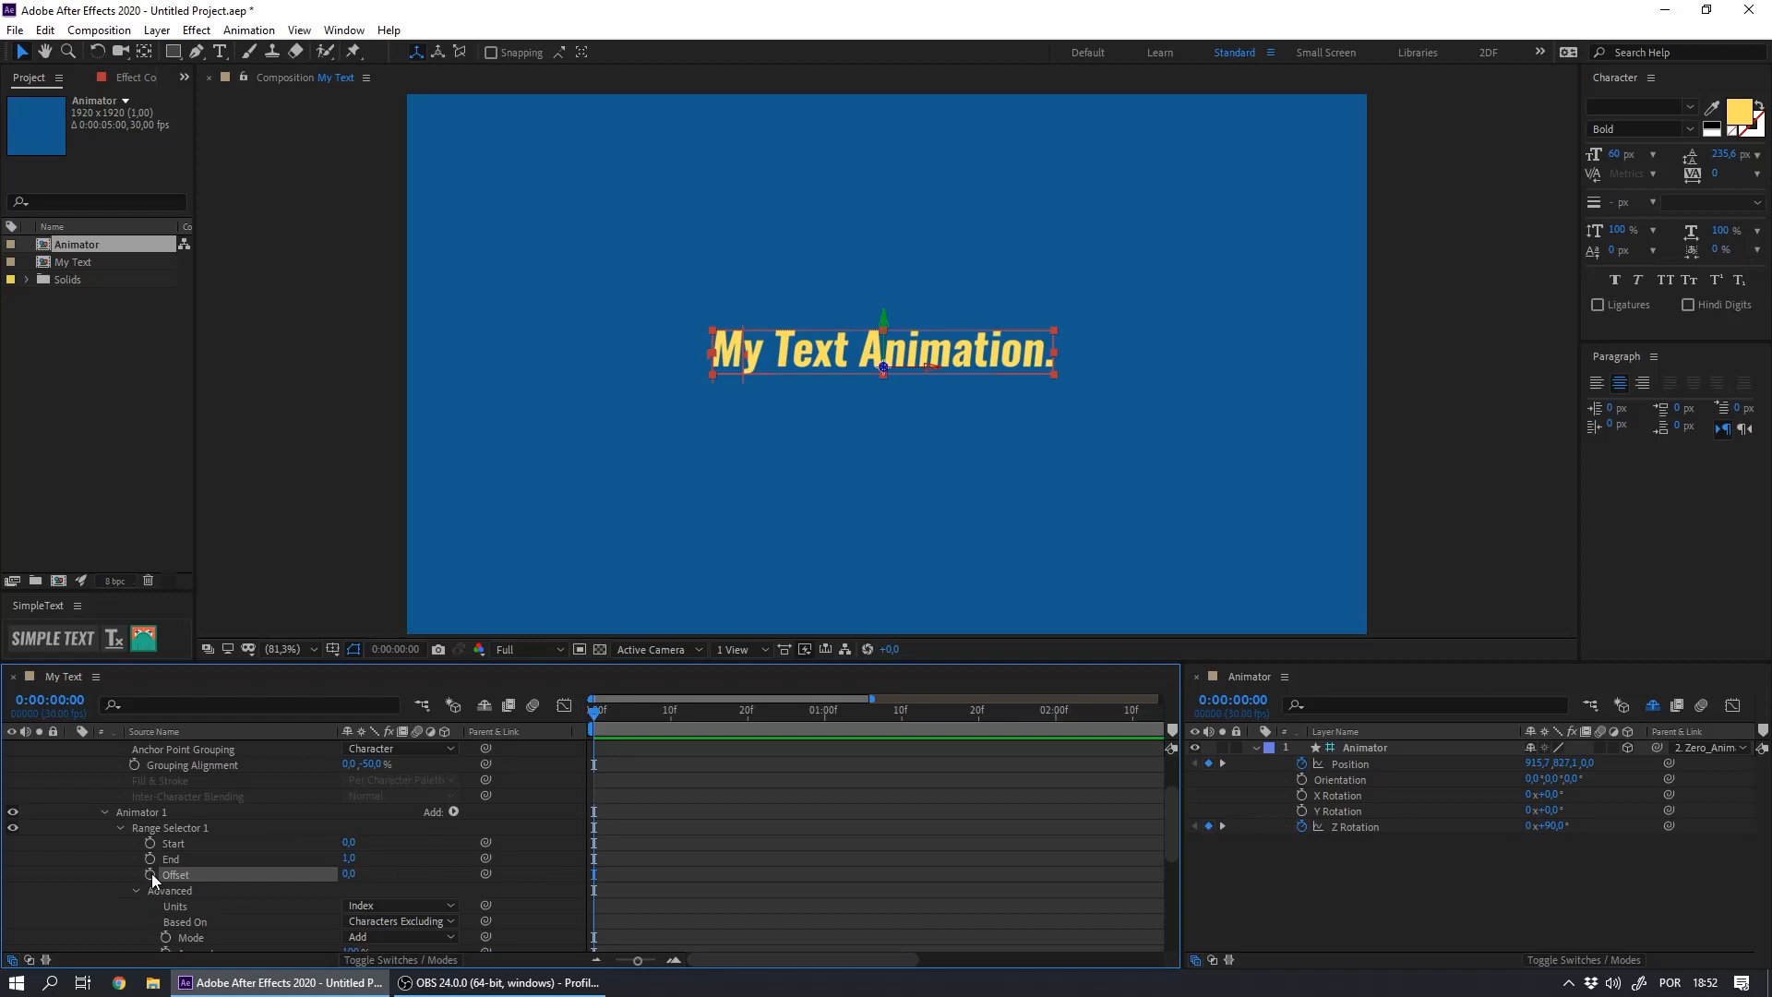
Add the expression thisProperty.propertyGroup(3).propertyIndex-1; to the Offset of Range Selector 1
alt+click(150, 874)
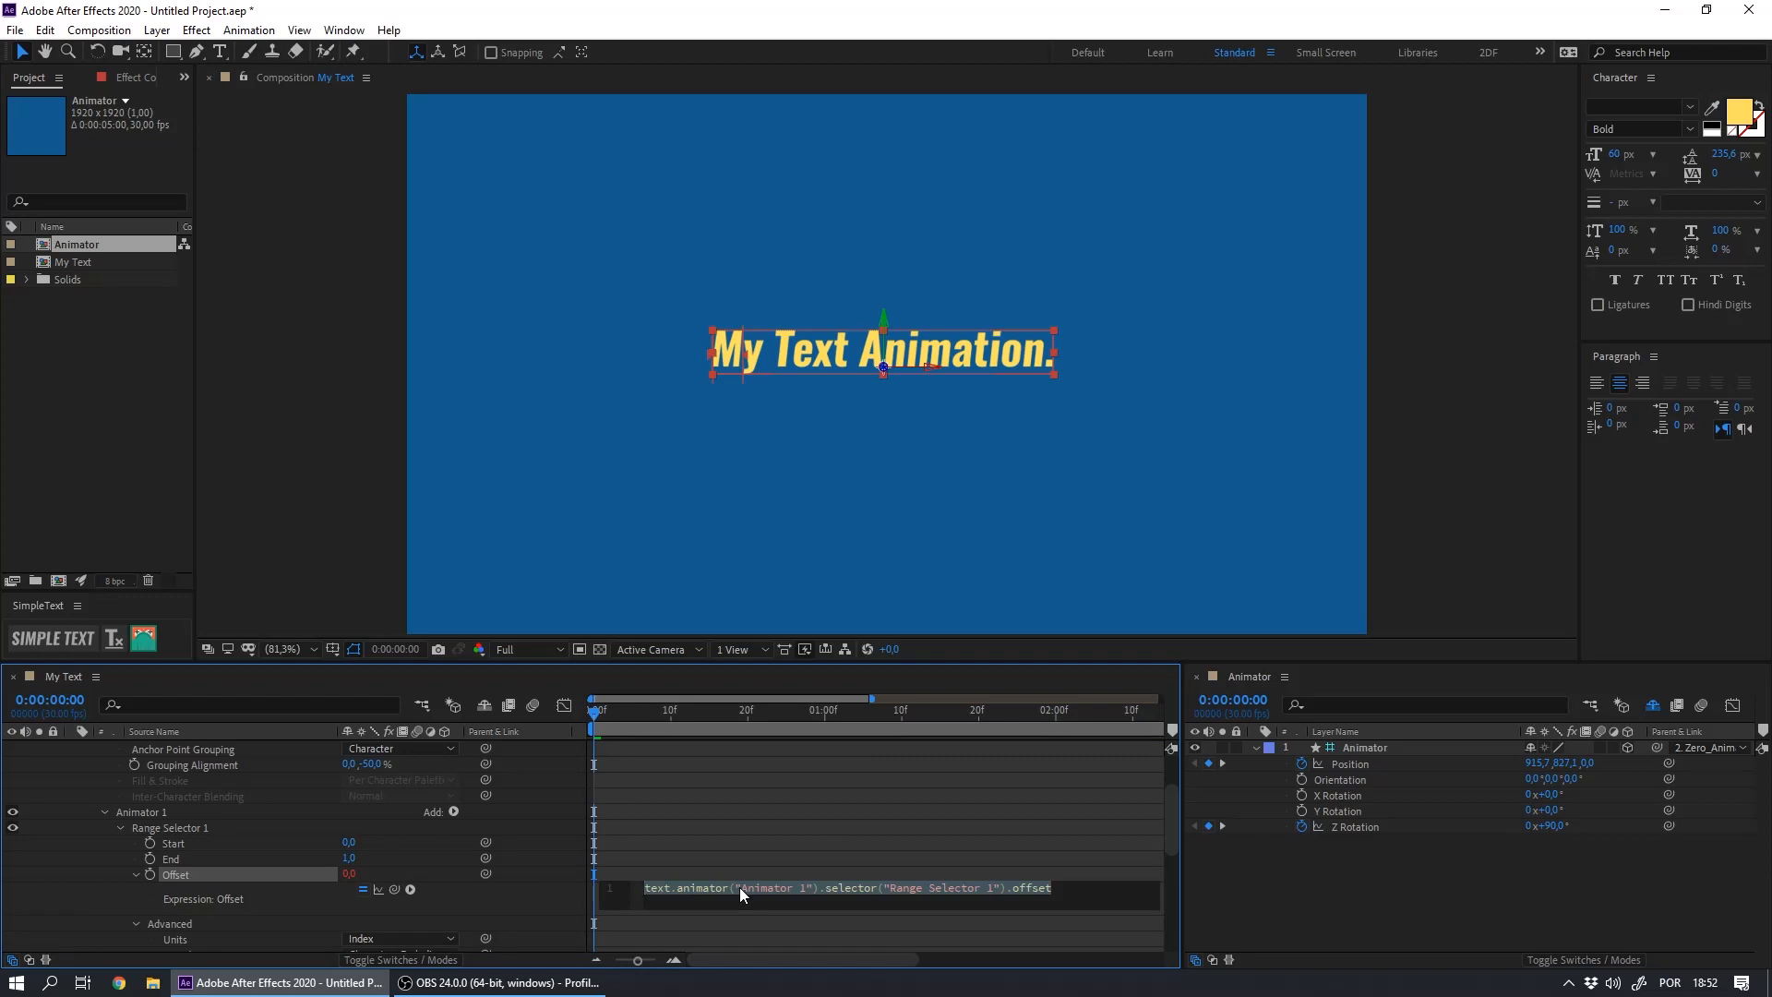
text(thisPro)
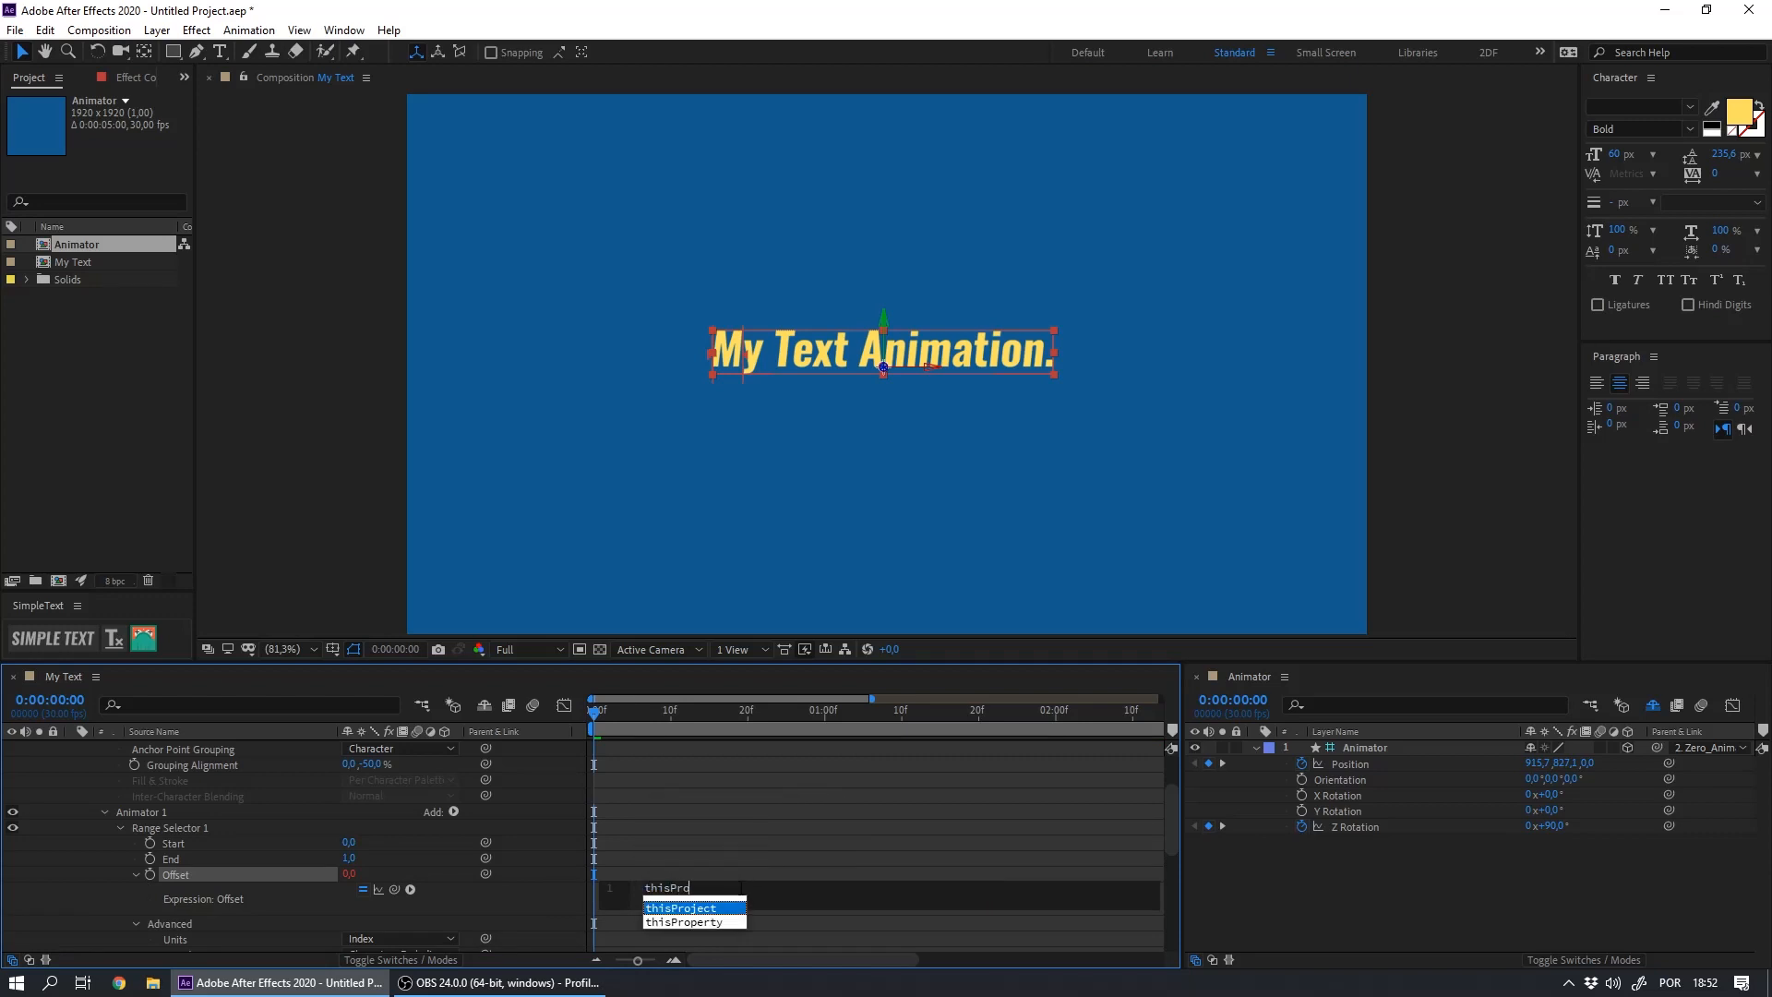
key(Down)
key(Return)
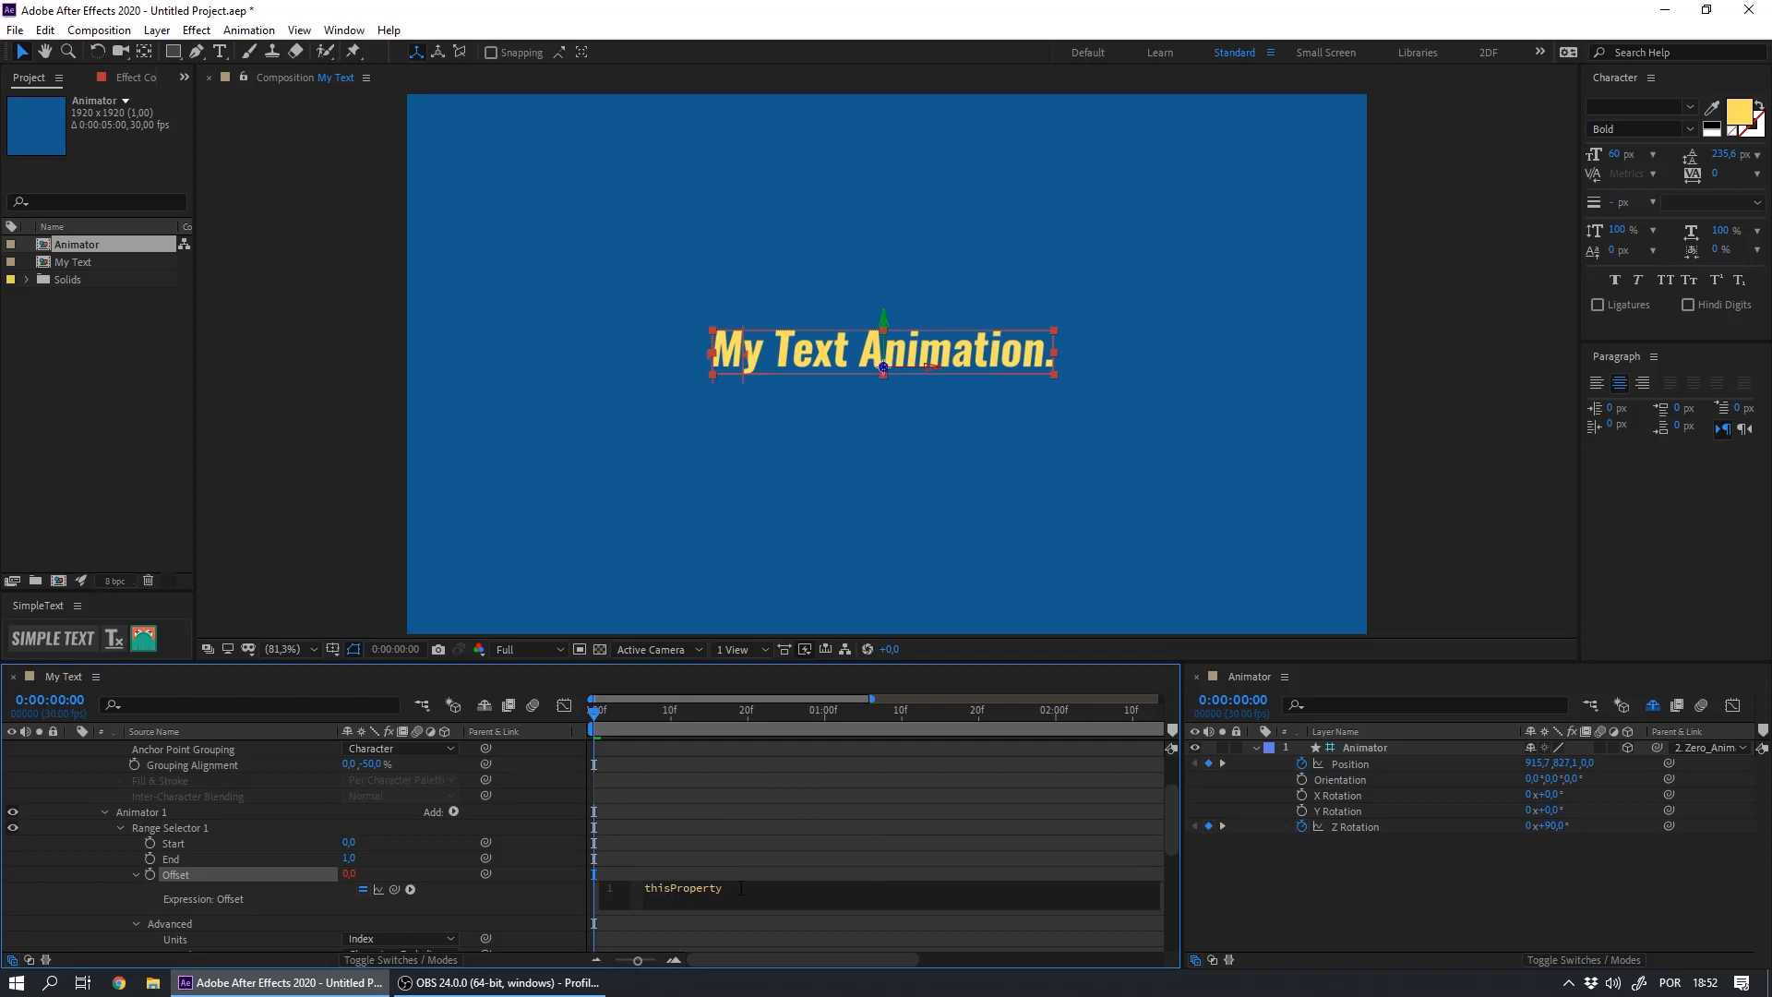
text(.prop)
key(Down)
key(Return)
text(3).proper)
key(Down)
key(Return)
text(-1;)
key(KP_Enter)
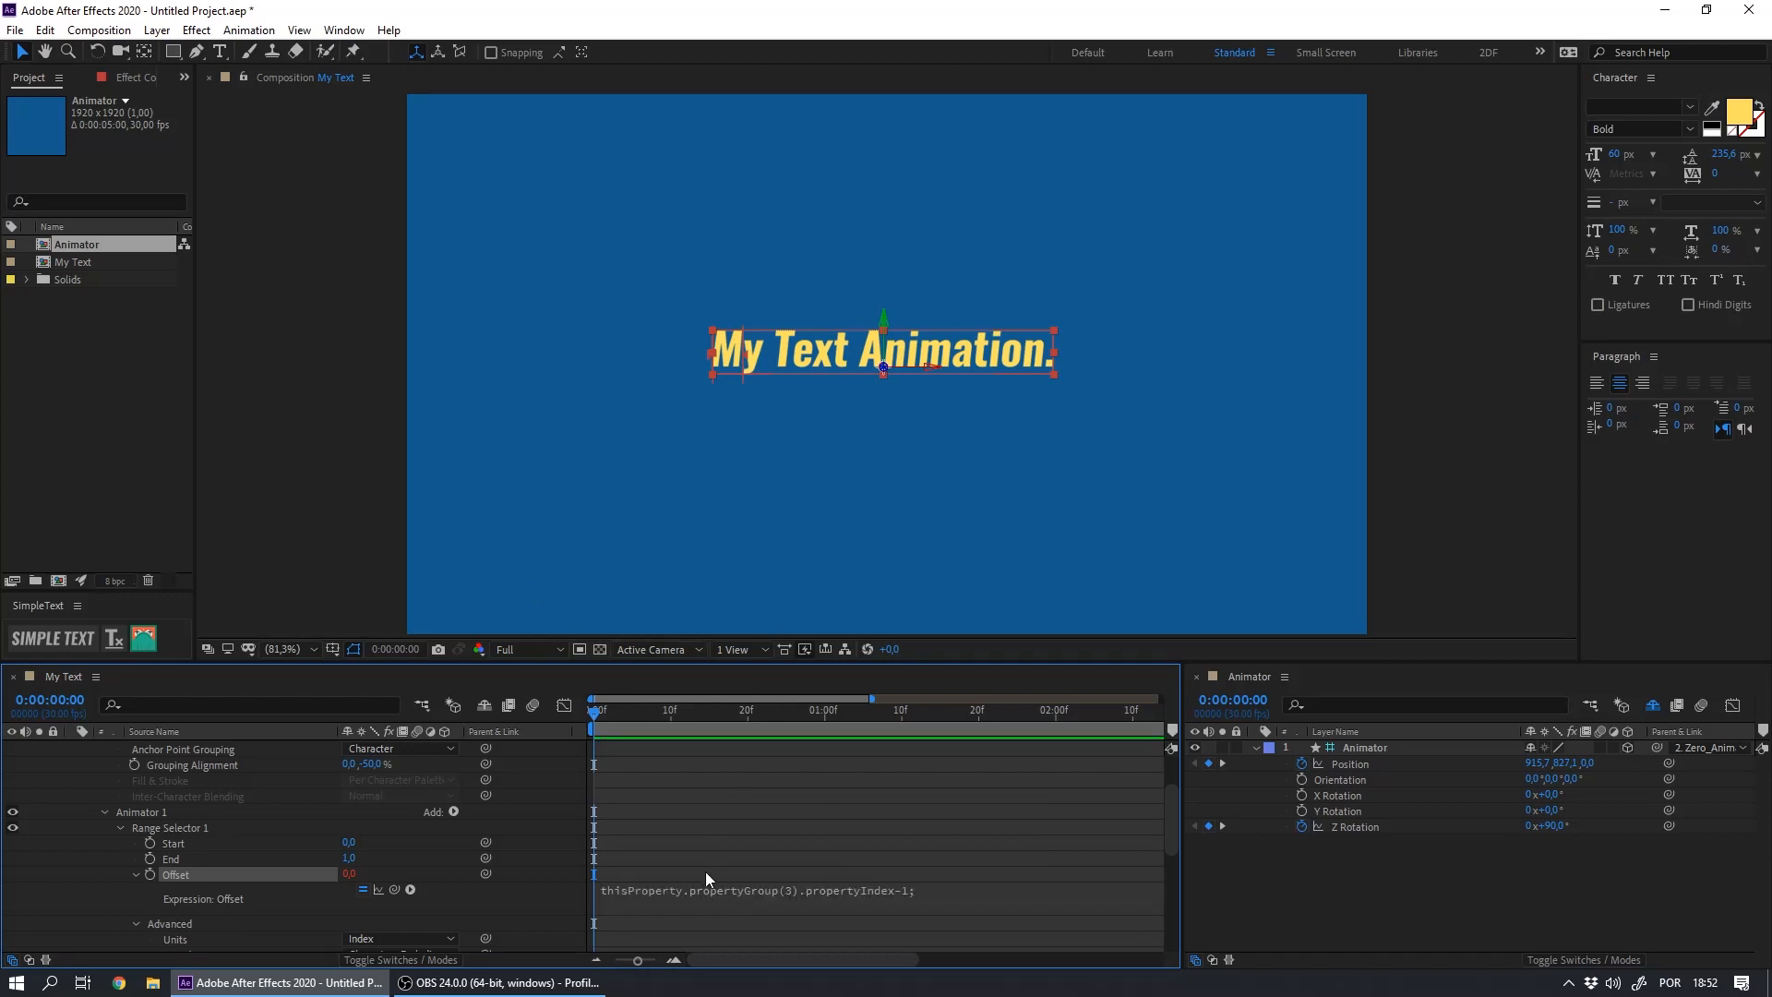
Examine how propertyGroup(3) in the Offset expression relates to the Offset, Range Selector 1 and Animator 1 levels
click(635, 911)
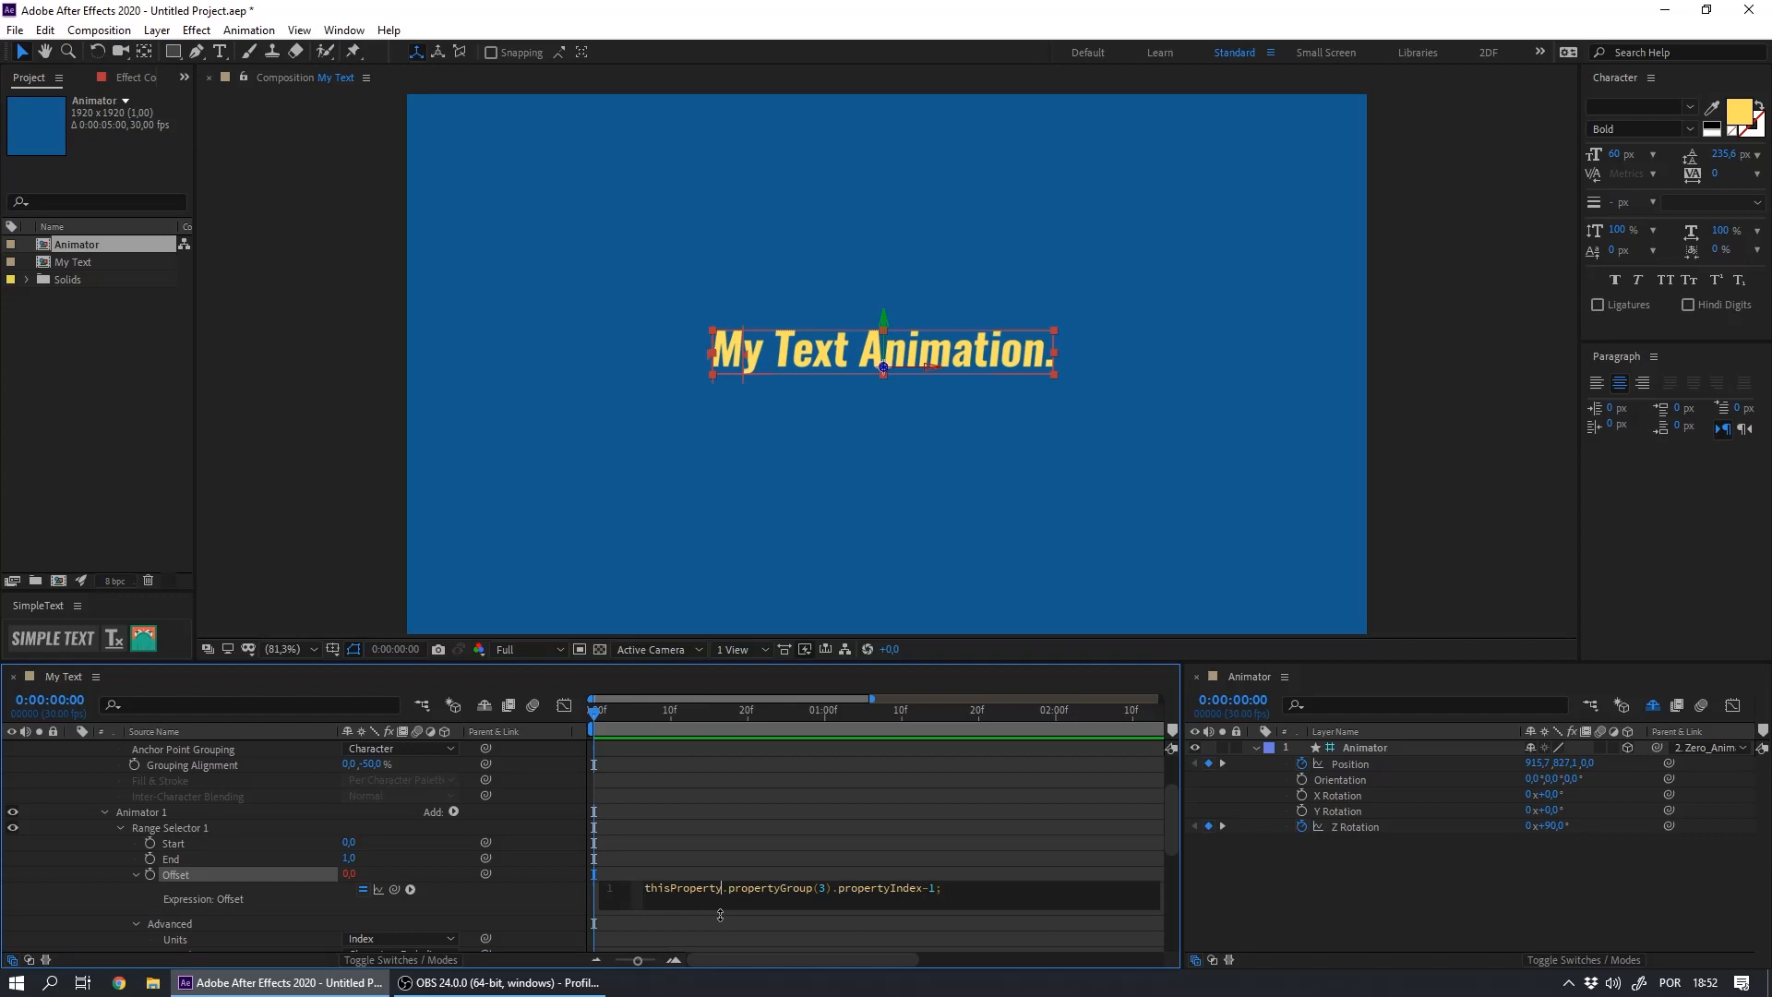
double_click(649, 888)
click(731, 899)
drag(730, 891, 834, 891)
click(819, 890)
click(150, 829)
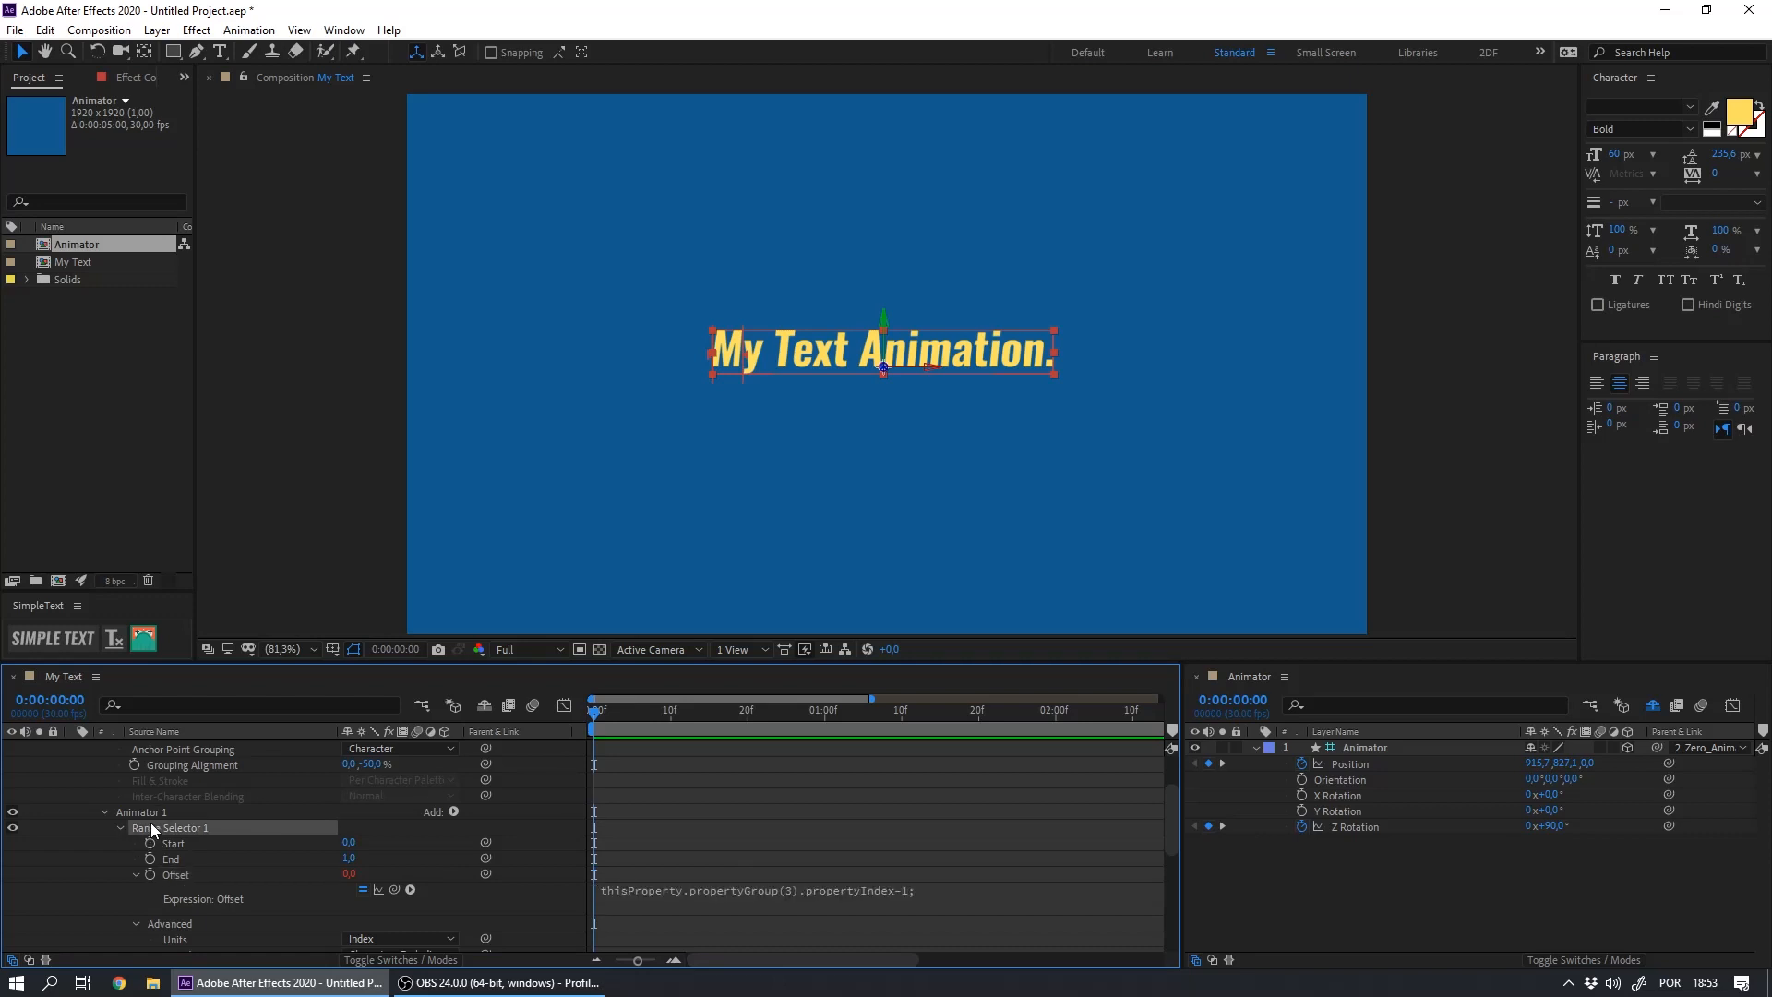
click(147, 812)
scroll(146, 803, up, 2)
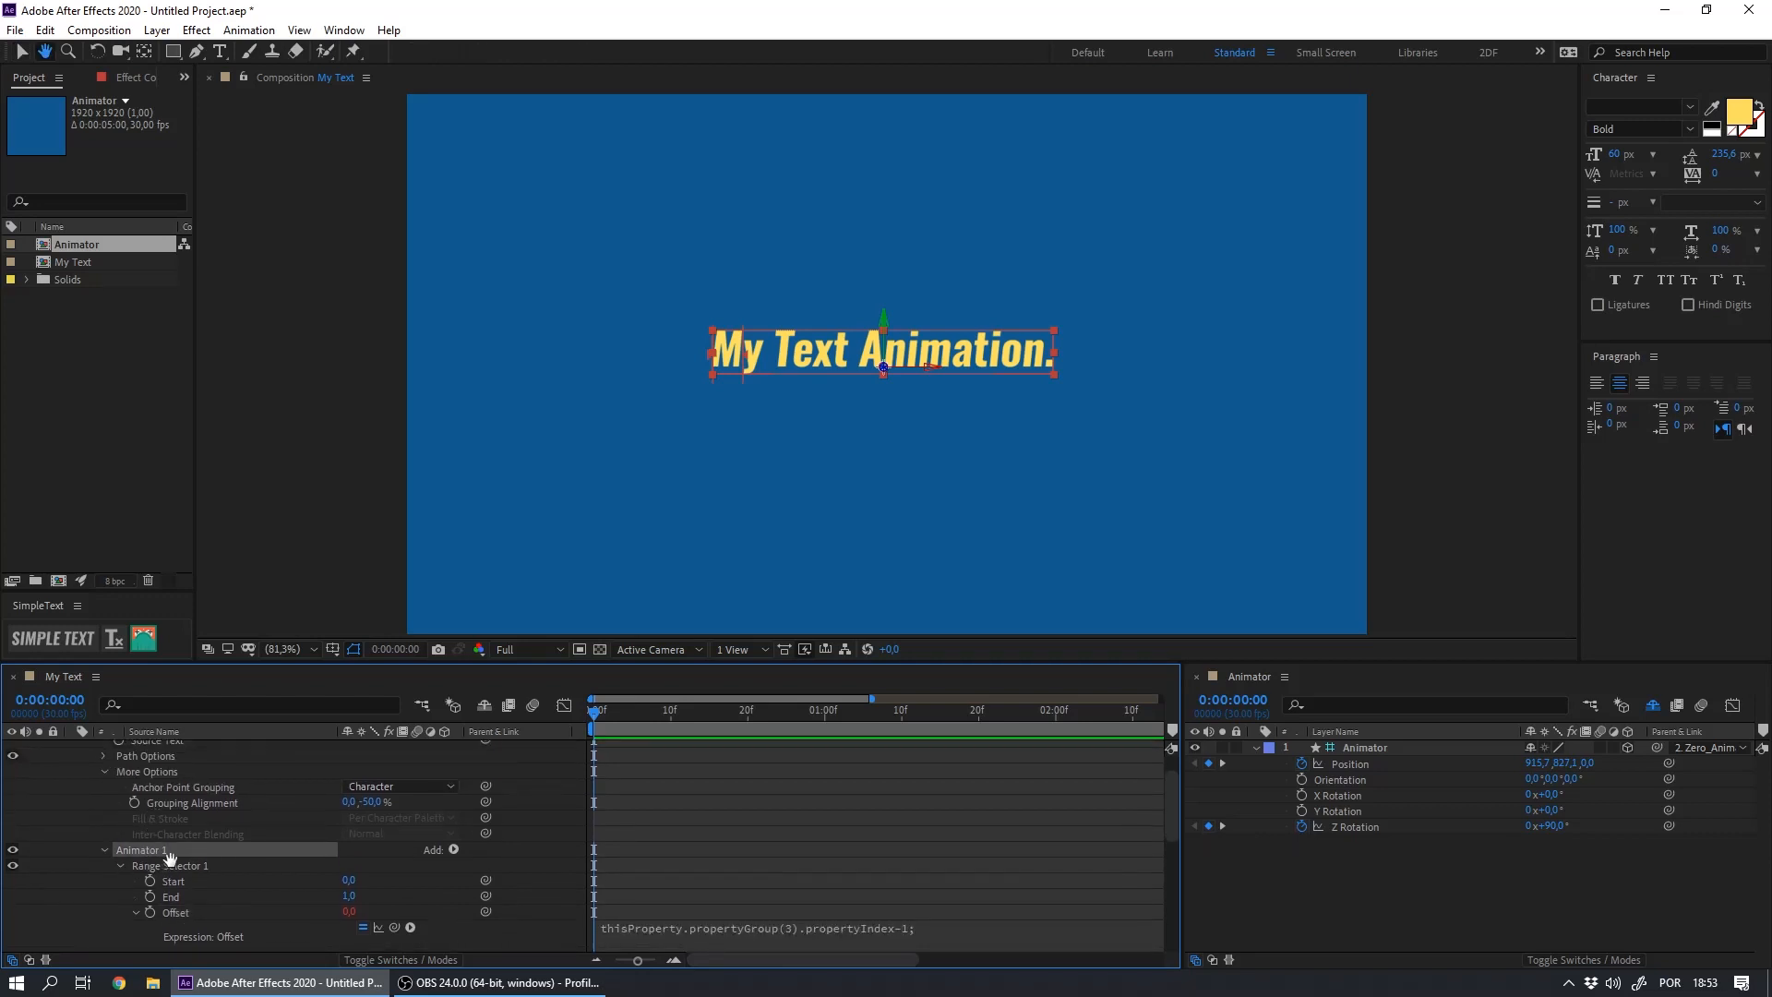
scroll(148, 804, down, 3)
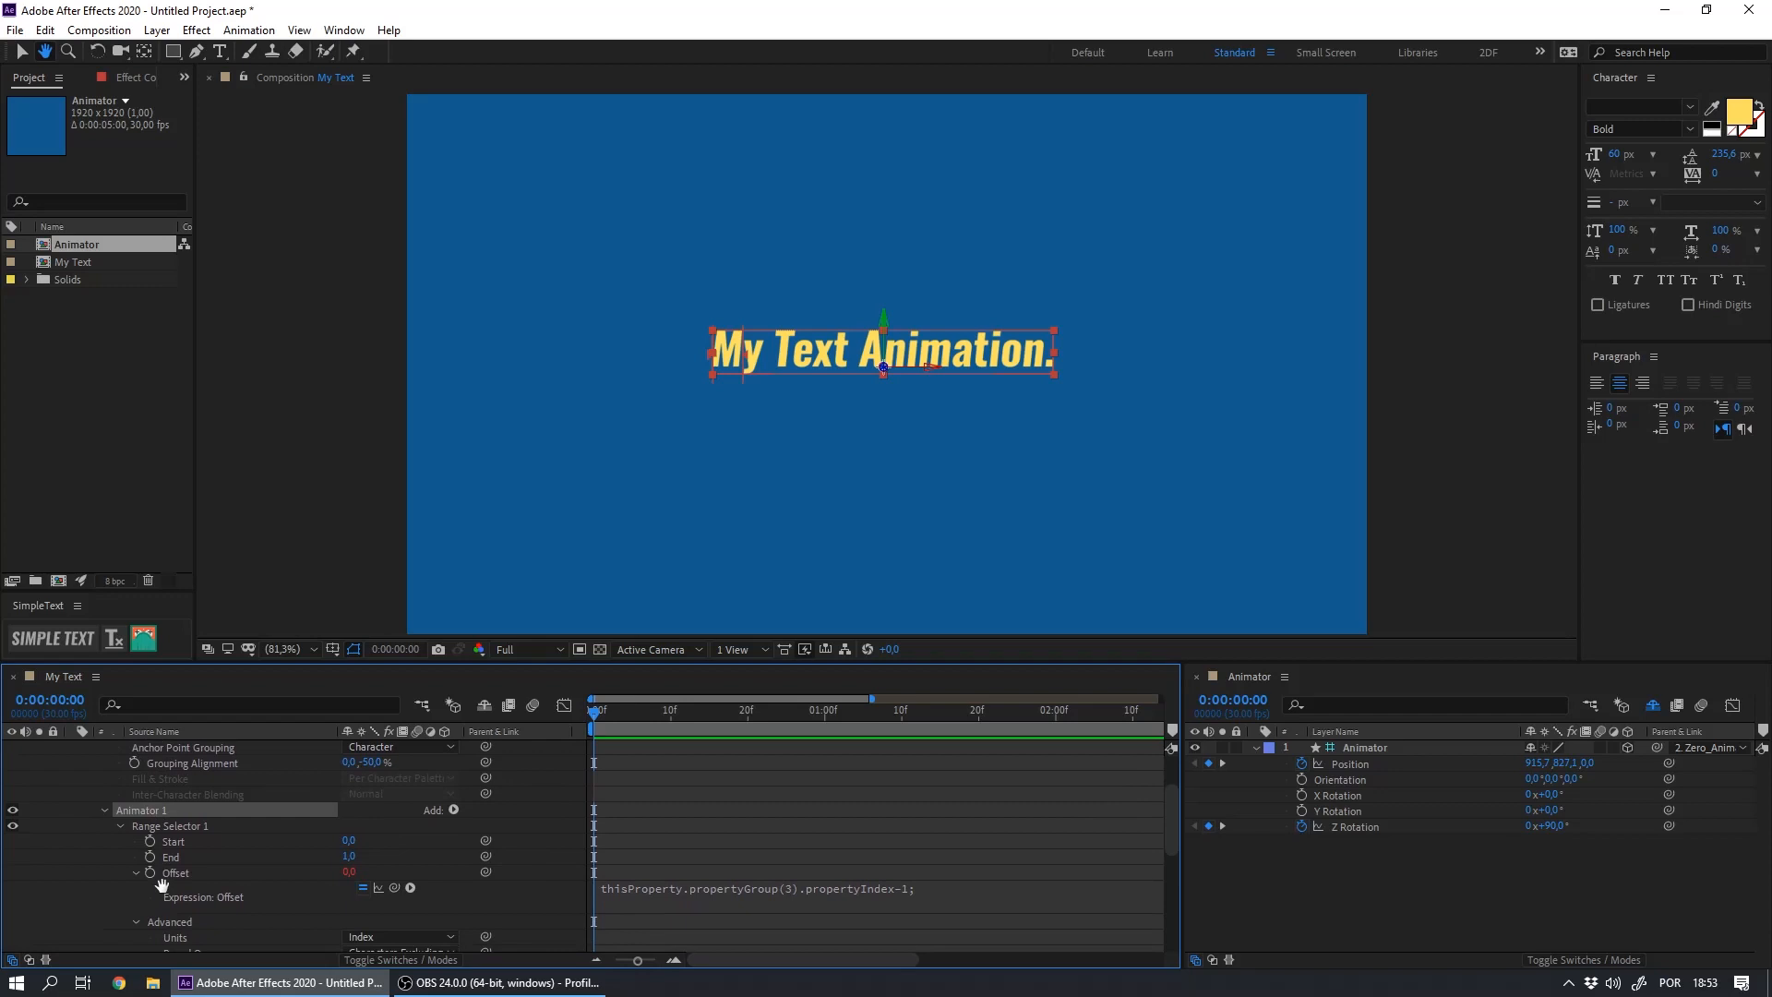
click(744, 888)
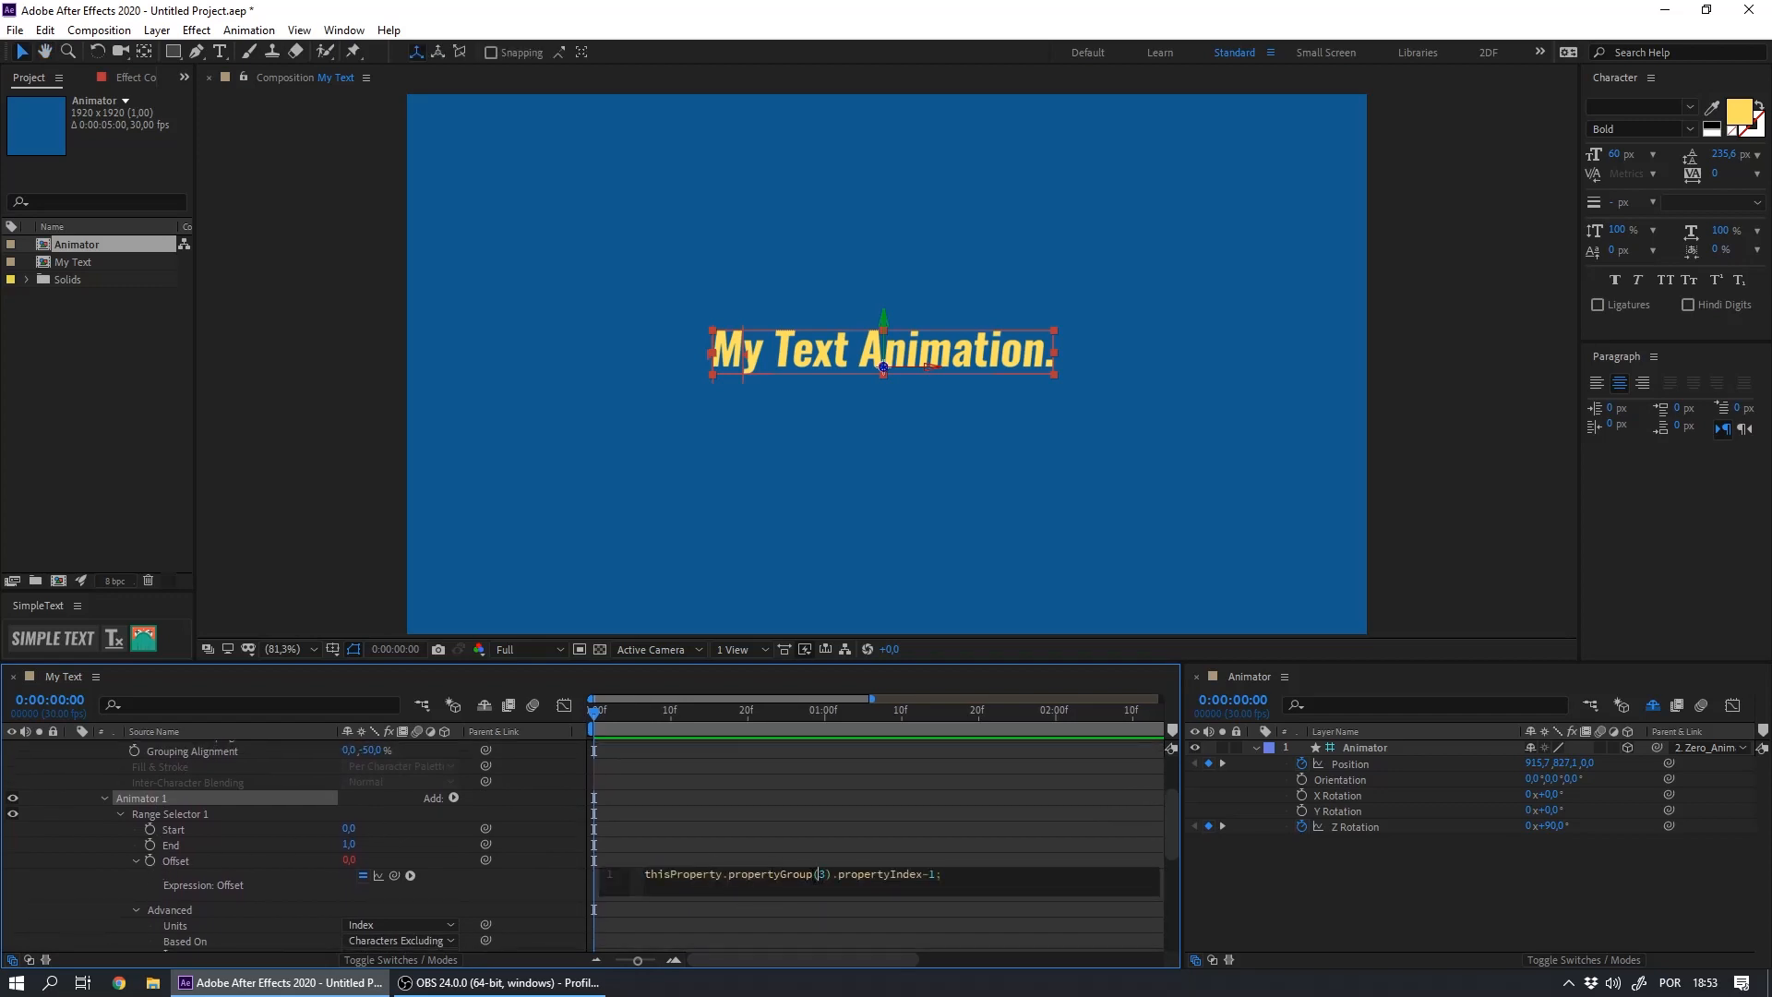
click(175, 863)
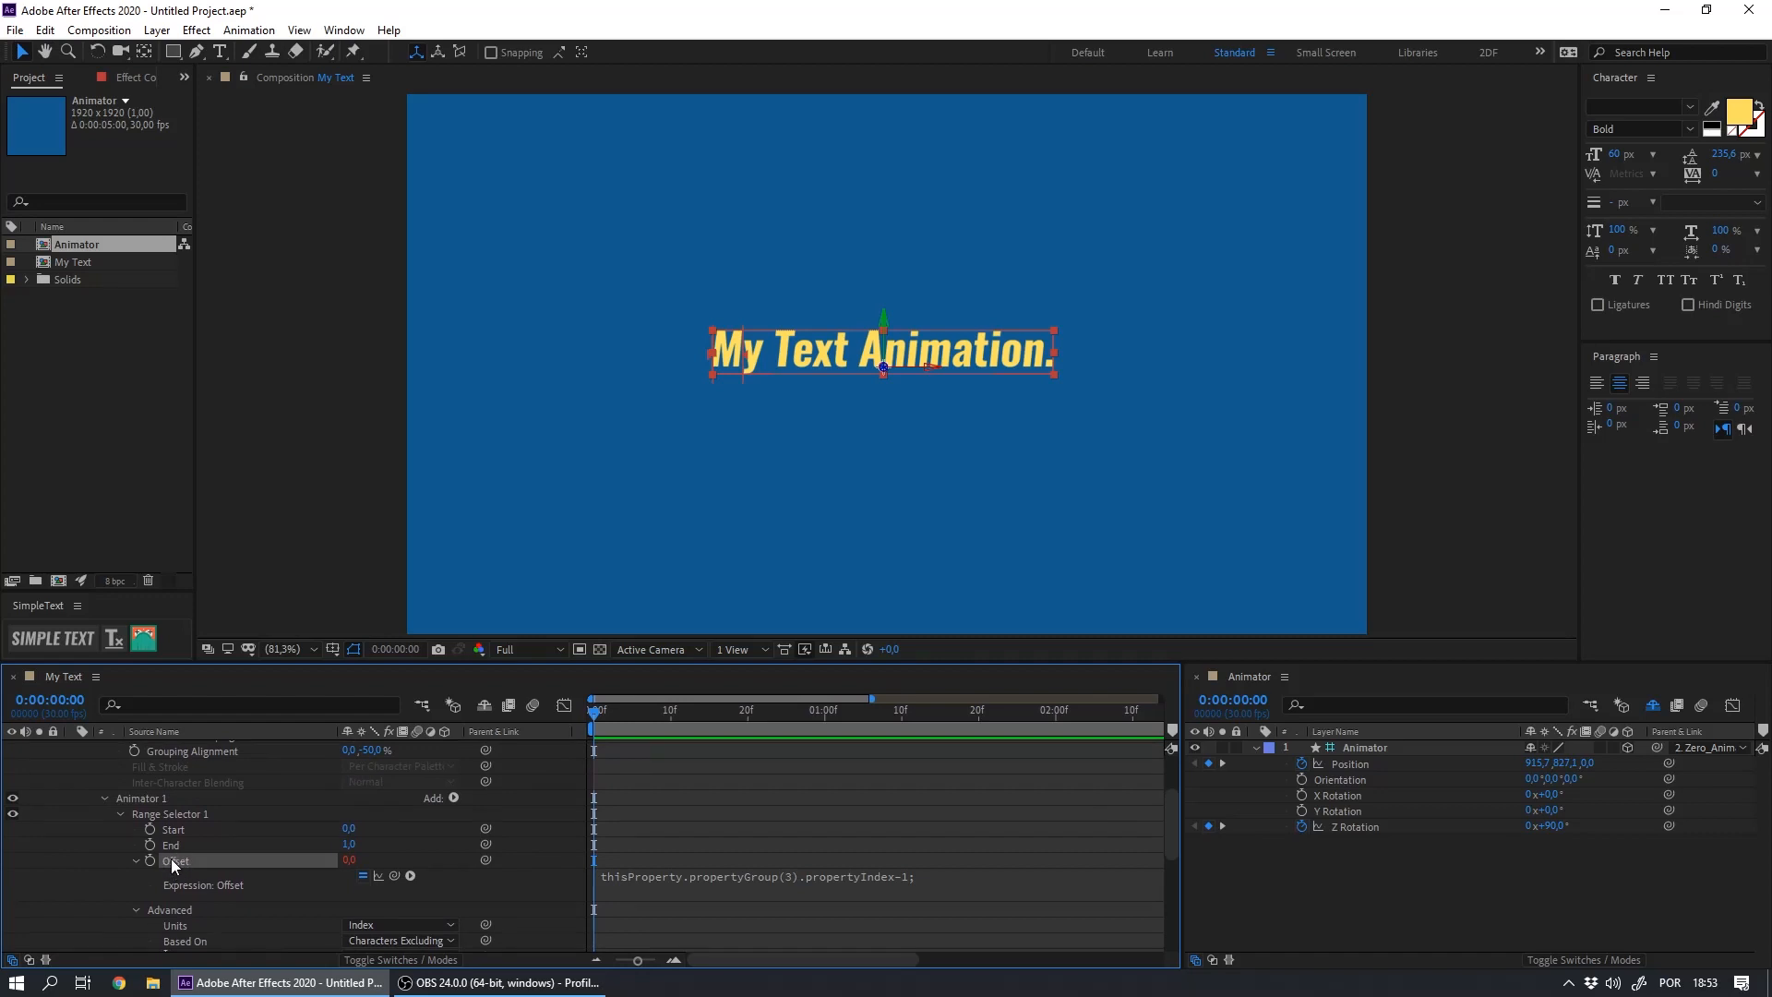
click(162, 814)
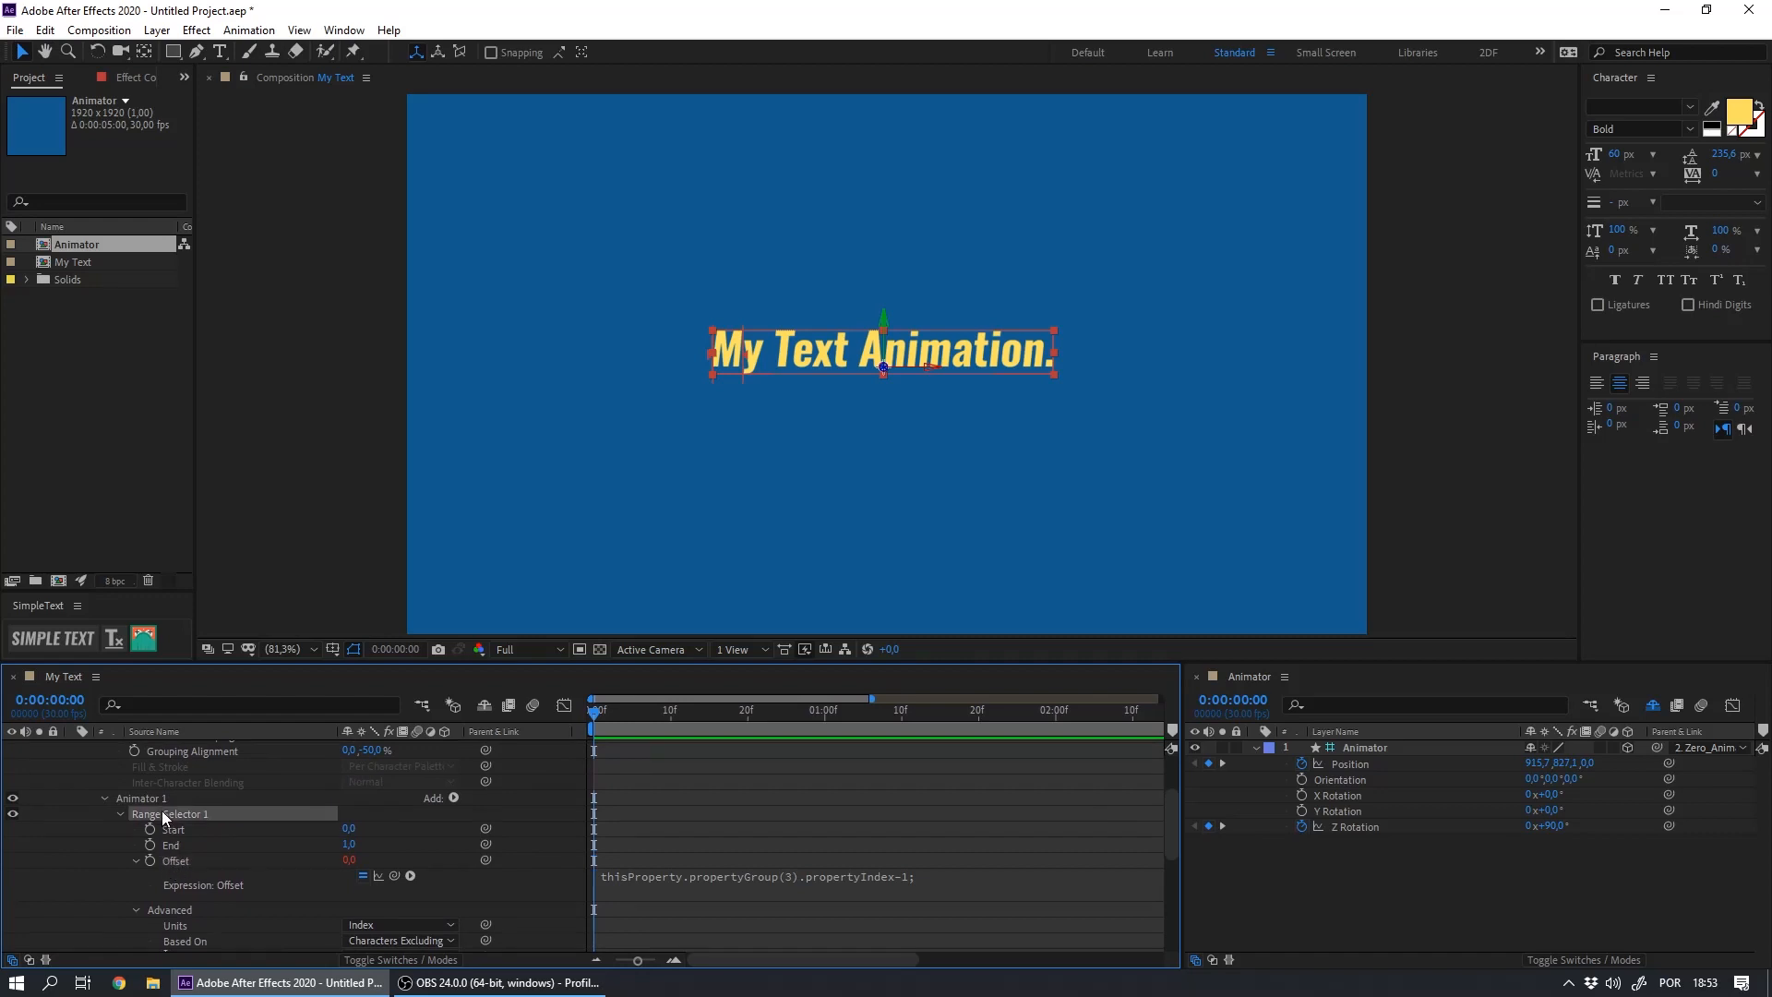
click(142, 798)
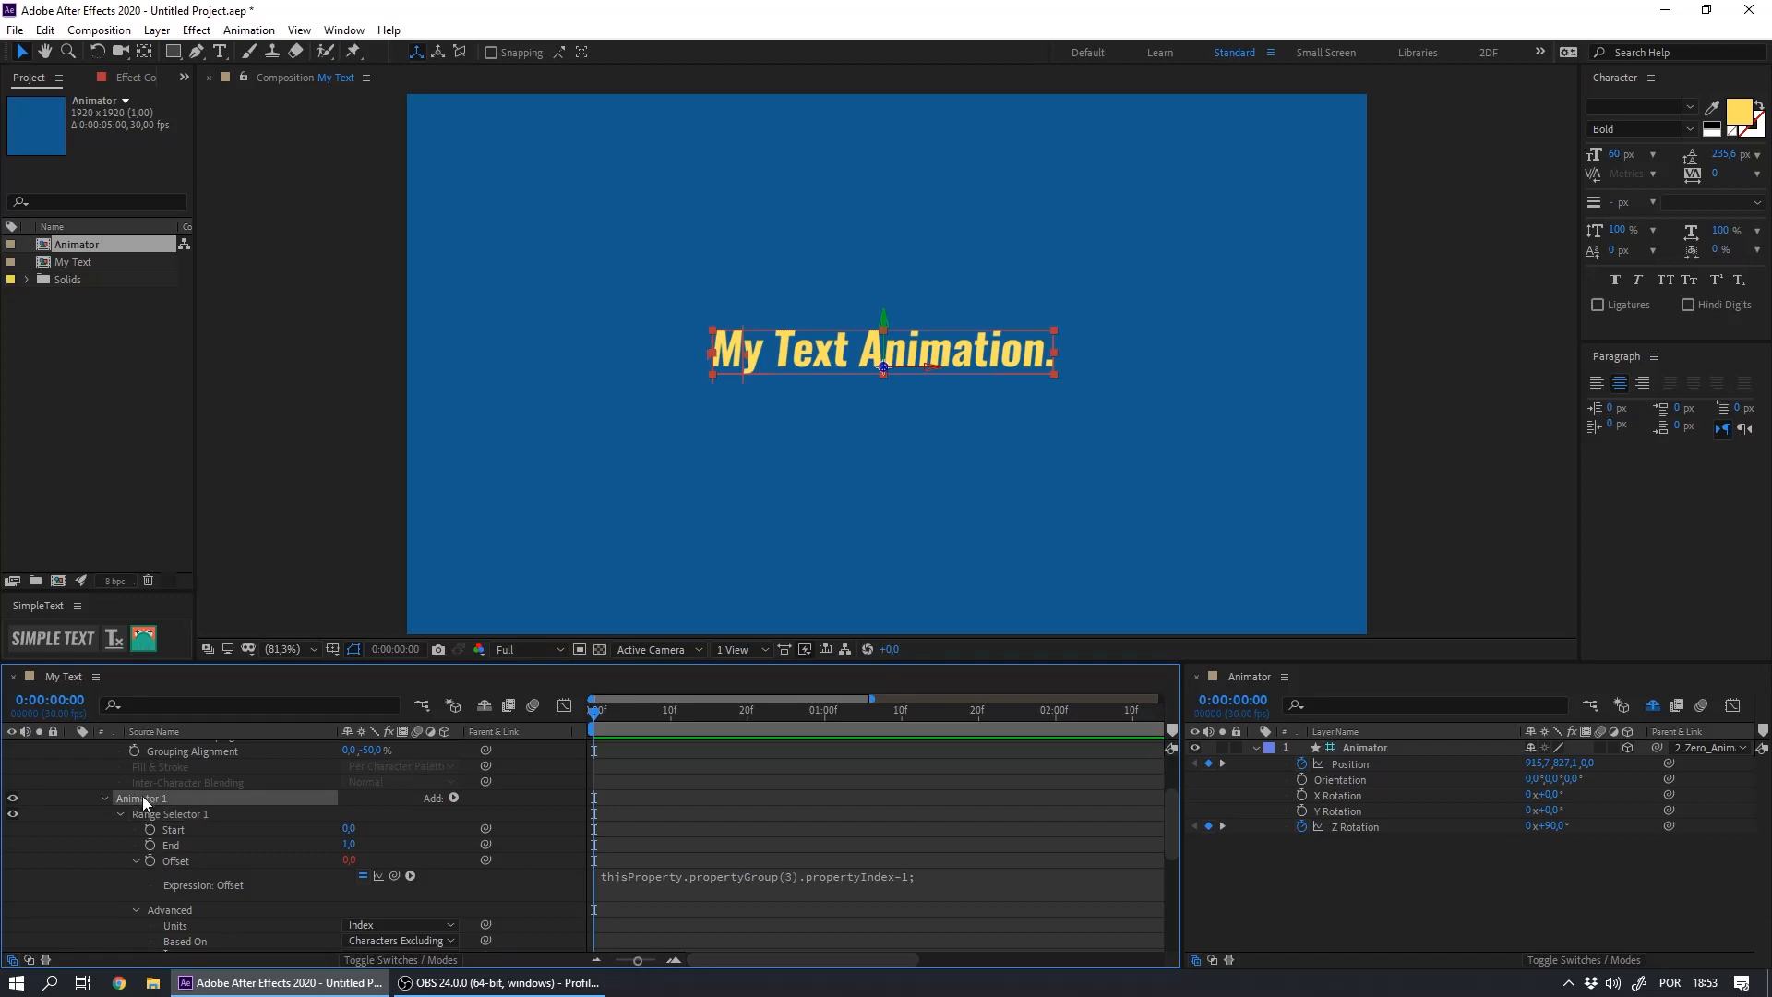
click(803, 879)
click(836, 879)
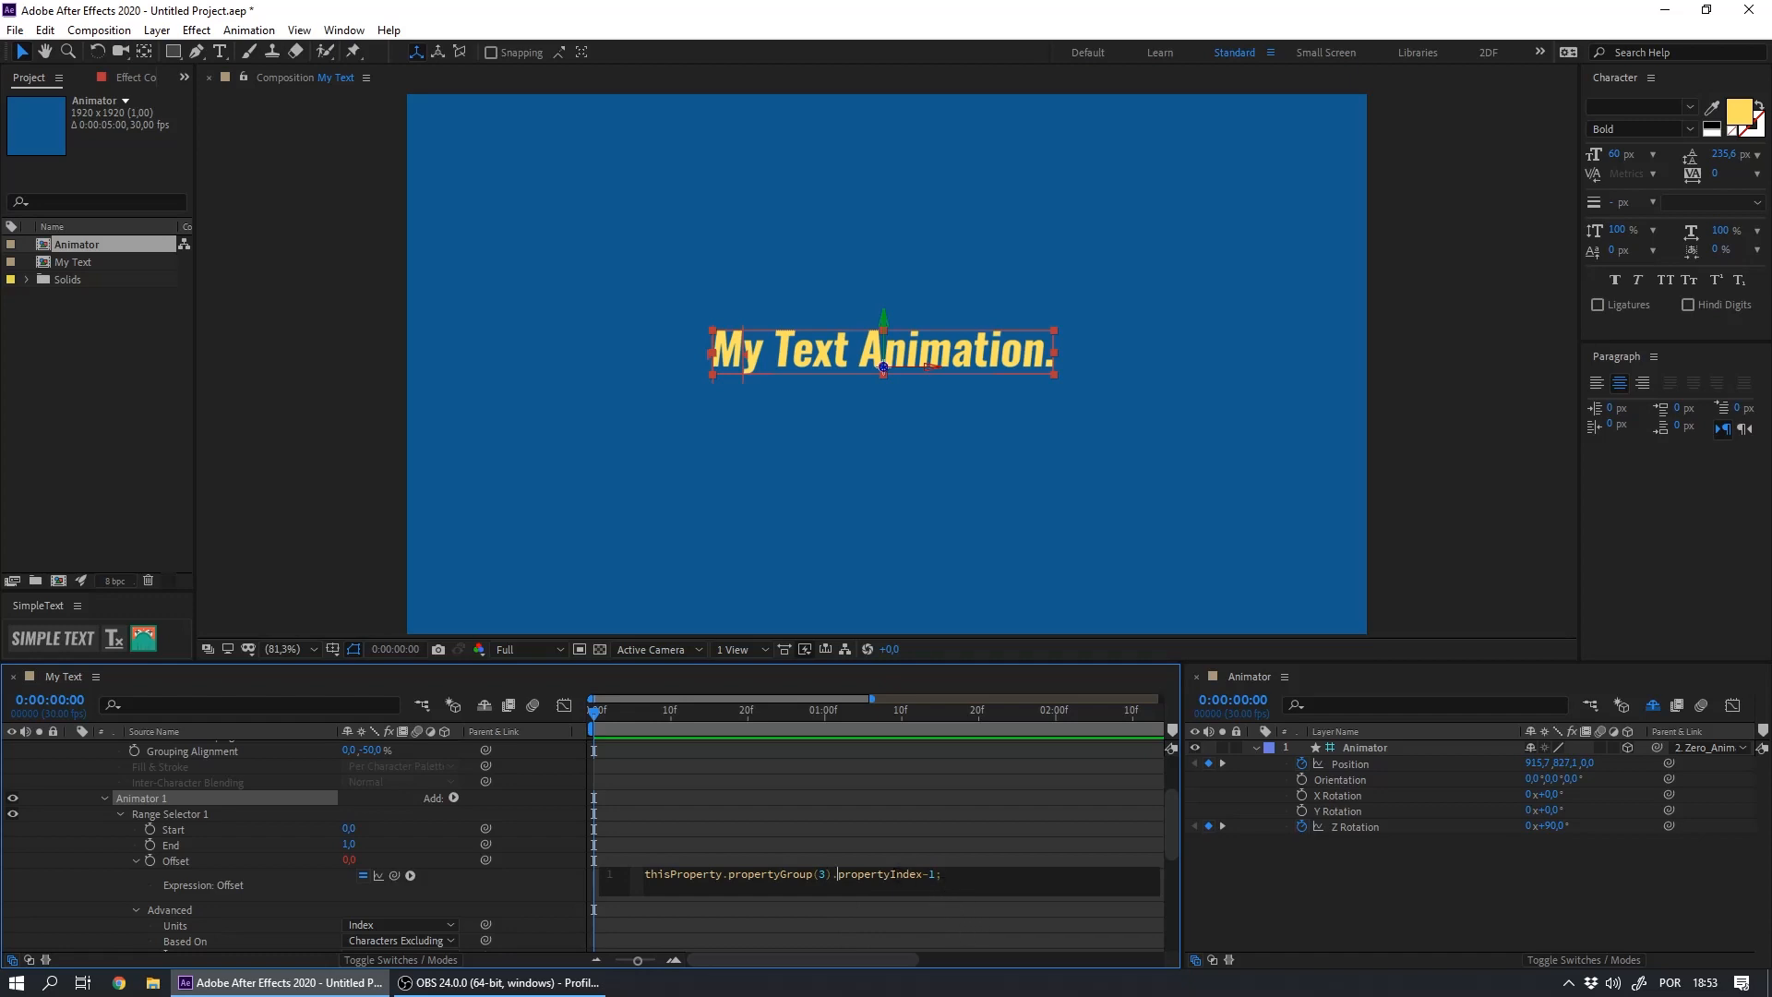
Collapse the My Text Animation. layer and duplicate it five times to demonstrate how layer index numbers are assigned
drag(1171, 835, 1187, 769)
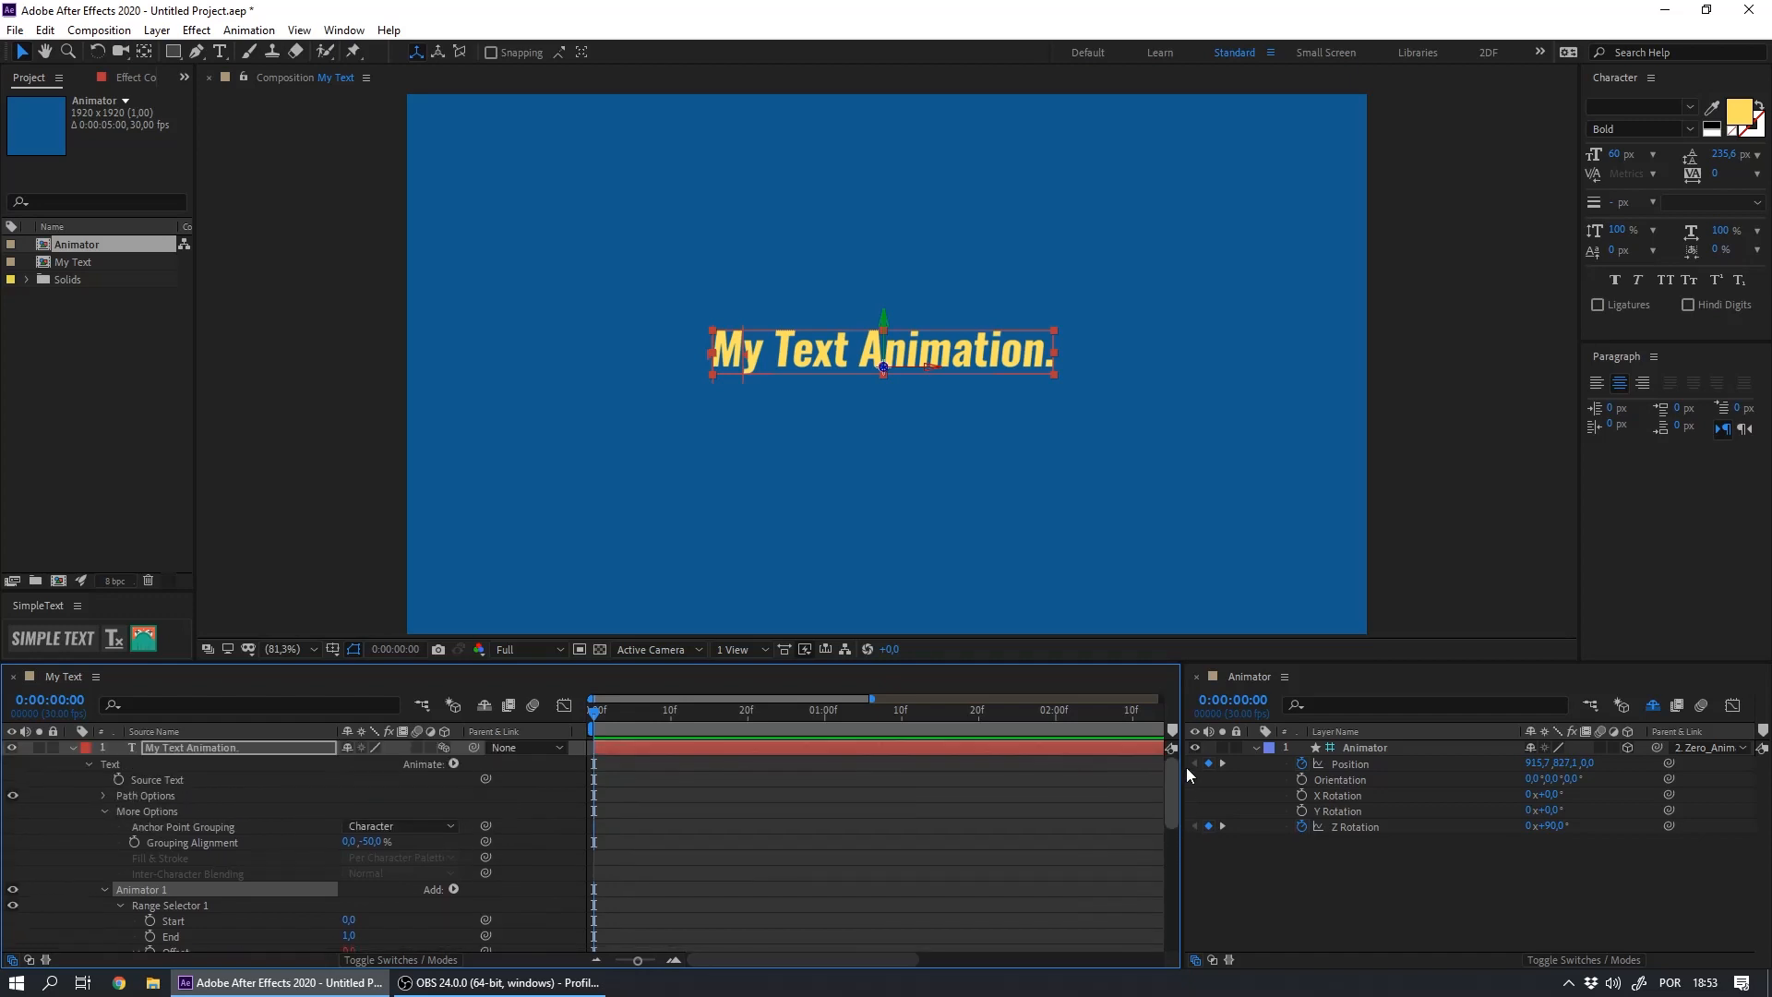
drag(61, 828, 63, 810)
click(166, 745)
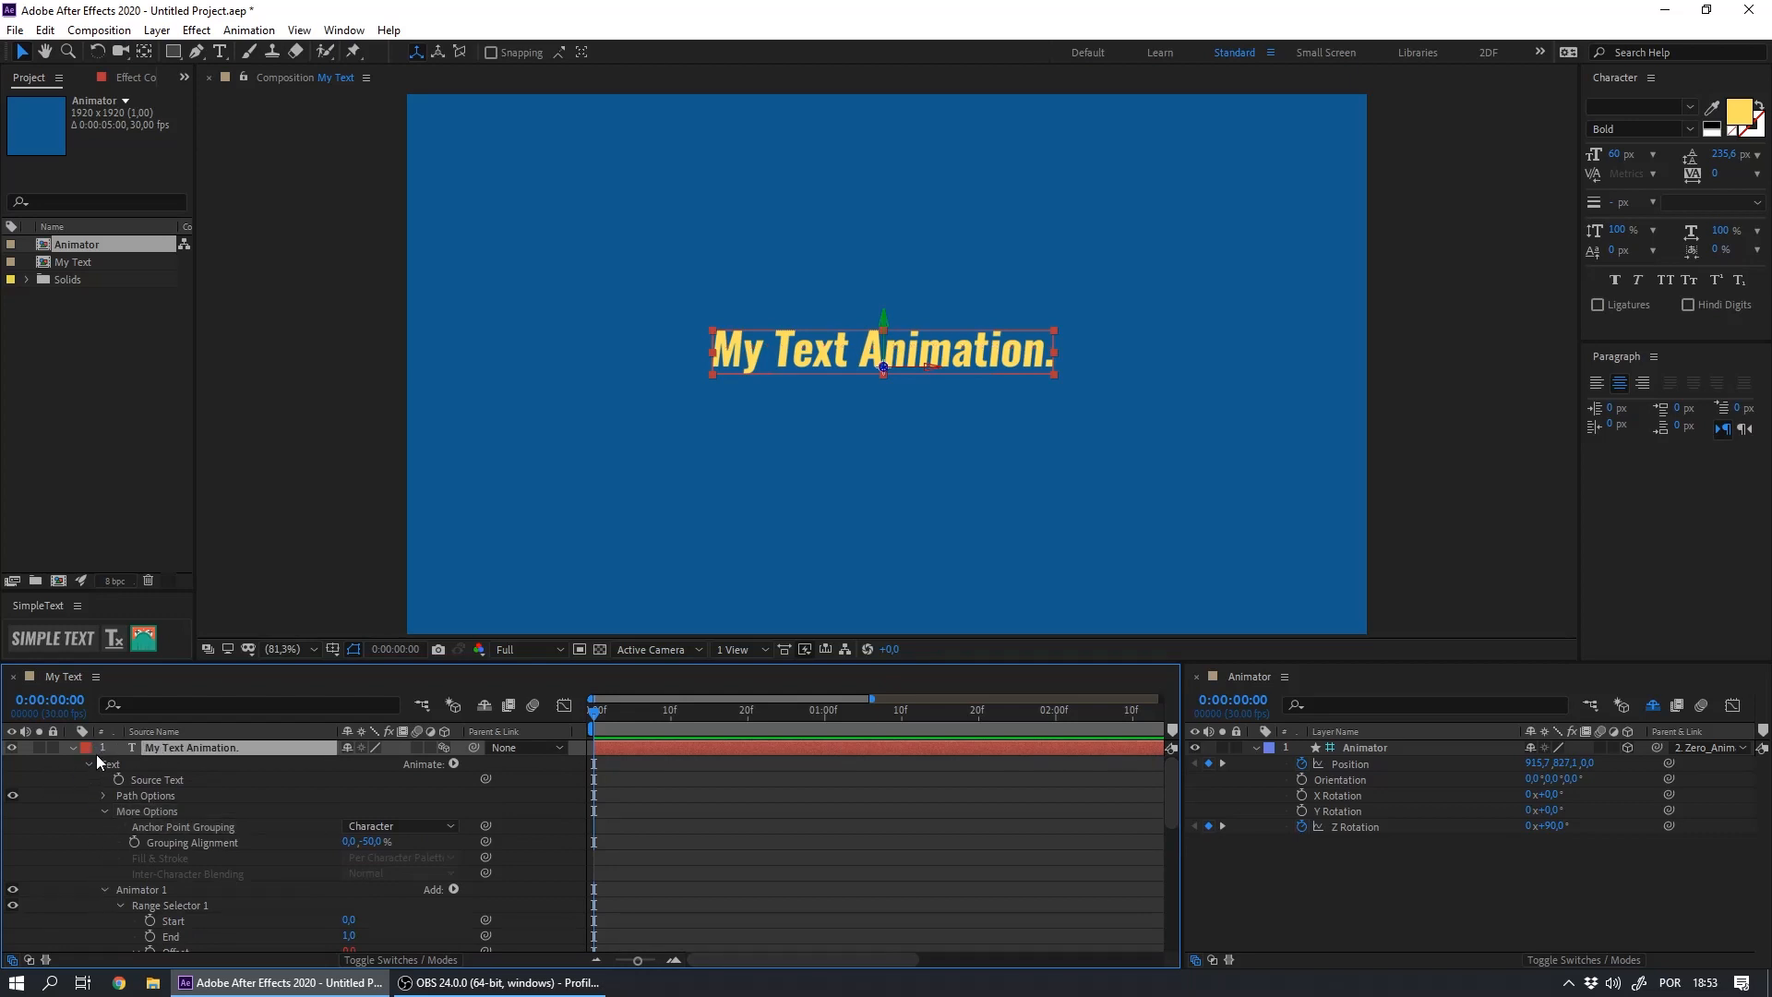
click(71, 749)
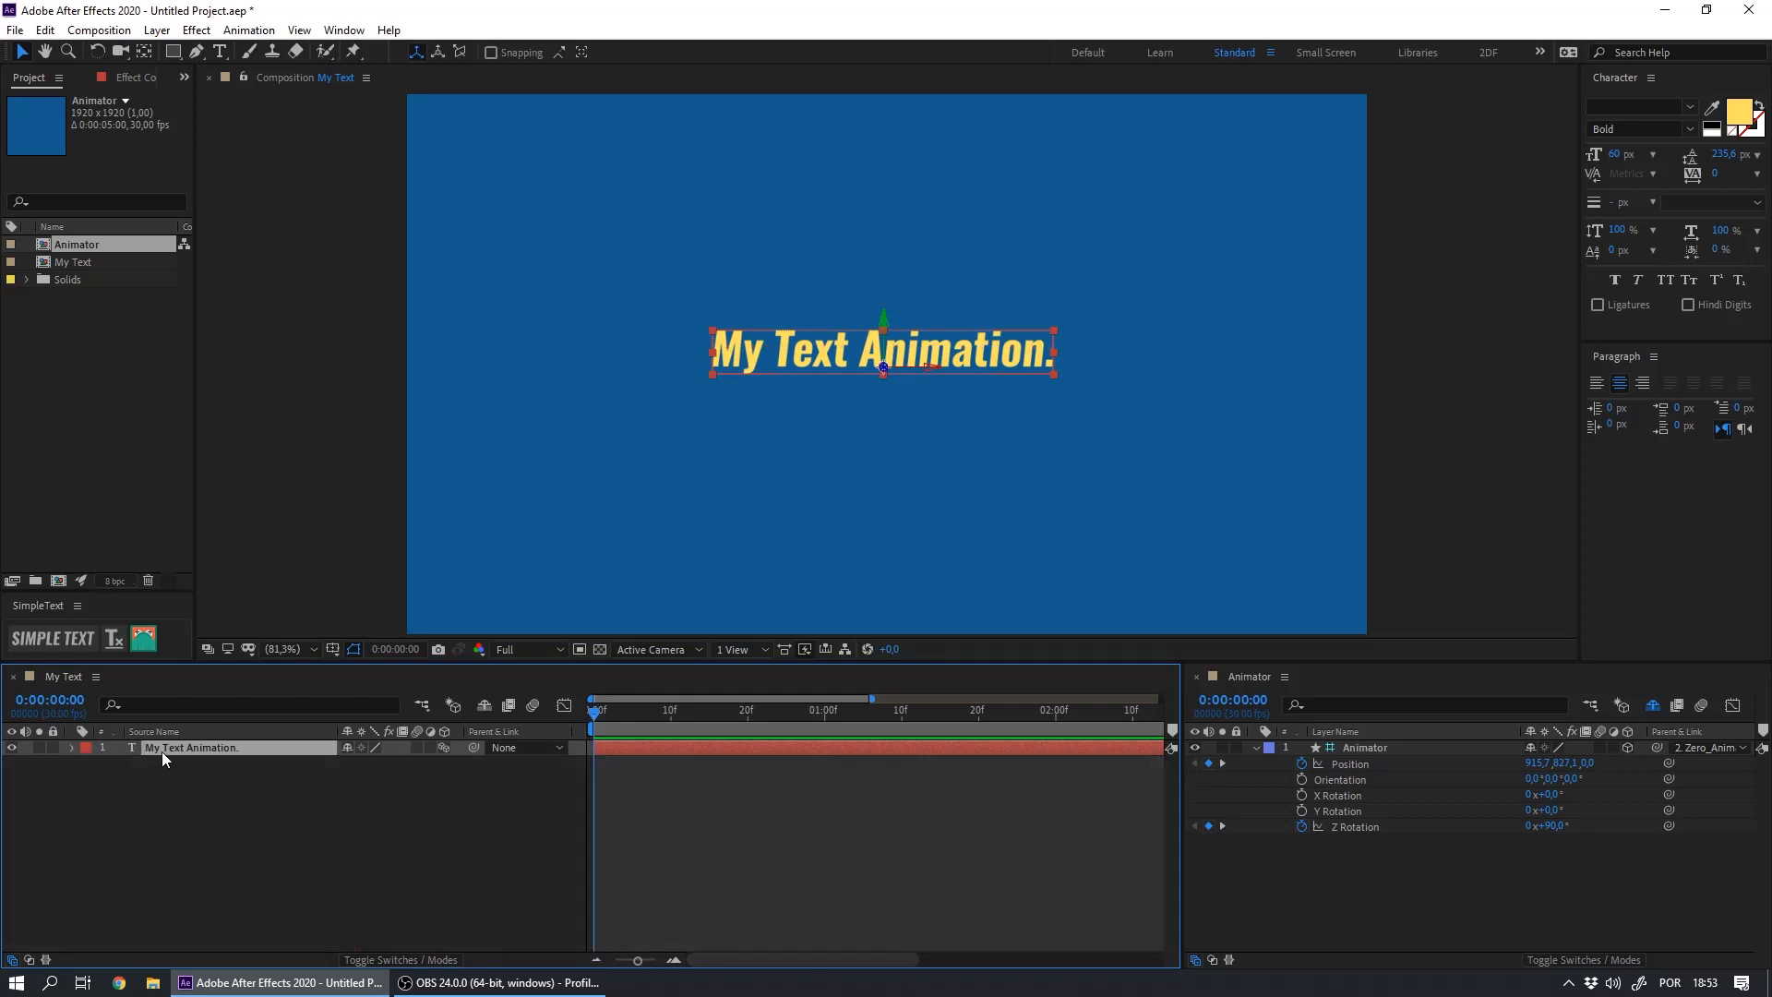
key(ctrl+d)
key(ctrl+d)
key(ctrl+d)
key(ctrl+d)
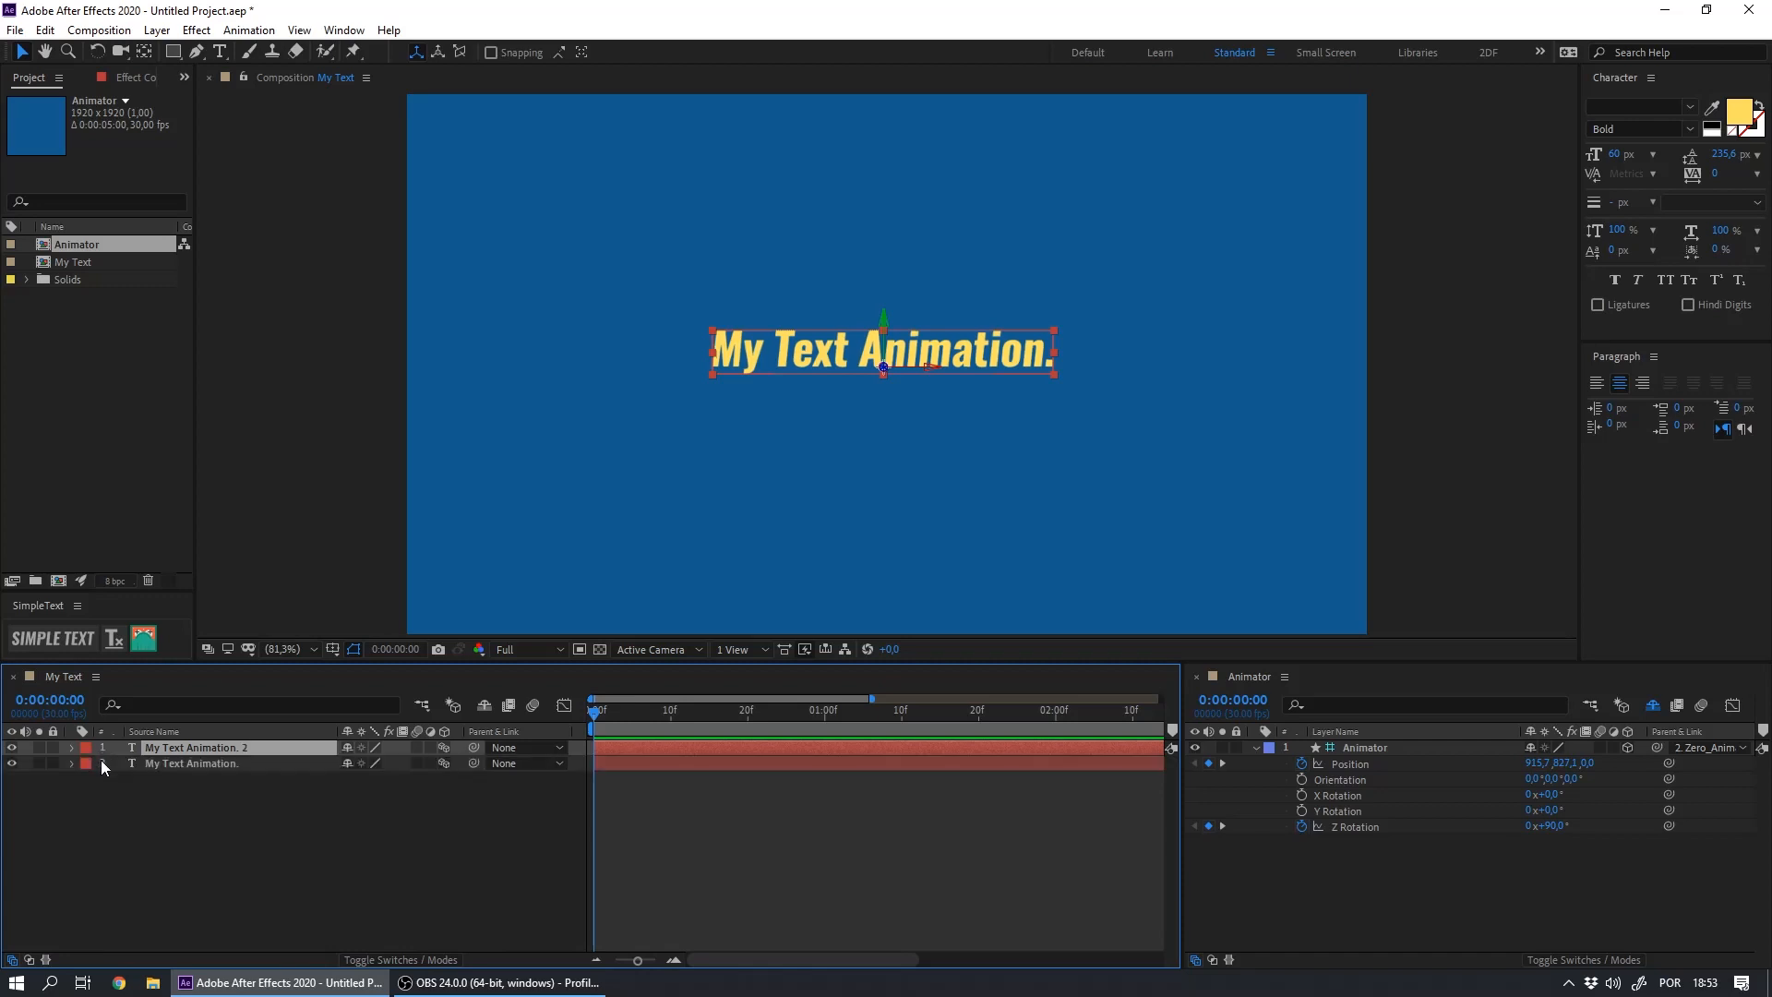
key(ctrl+d)
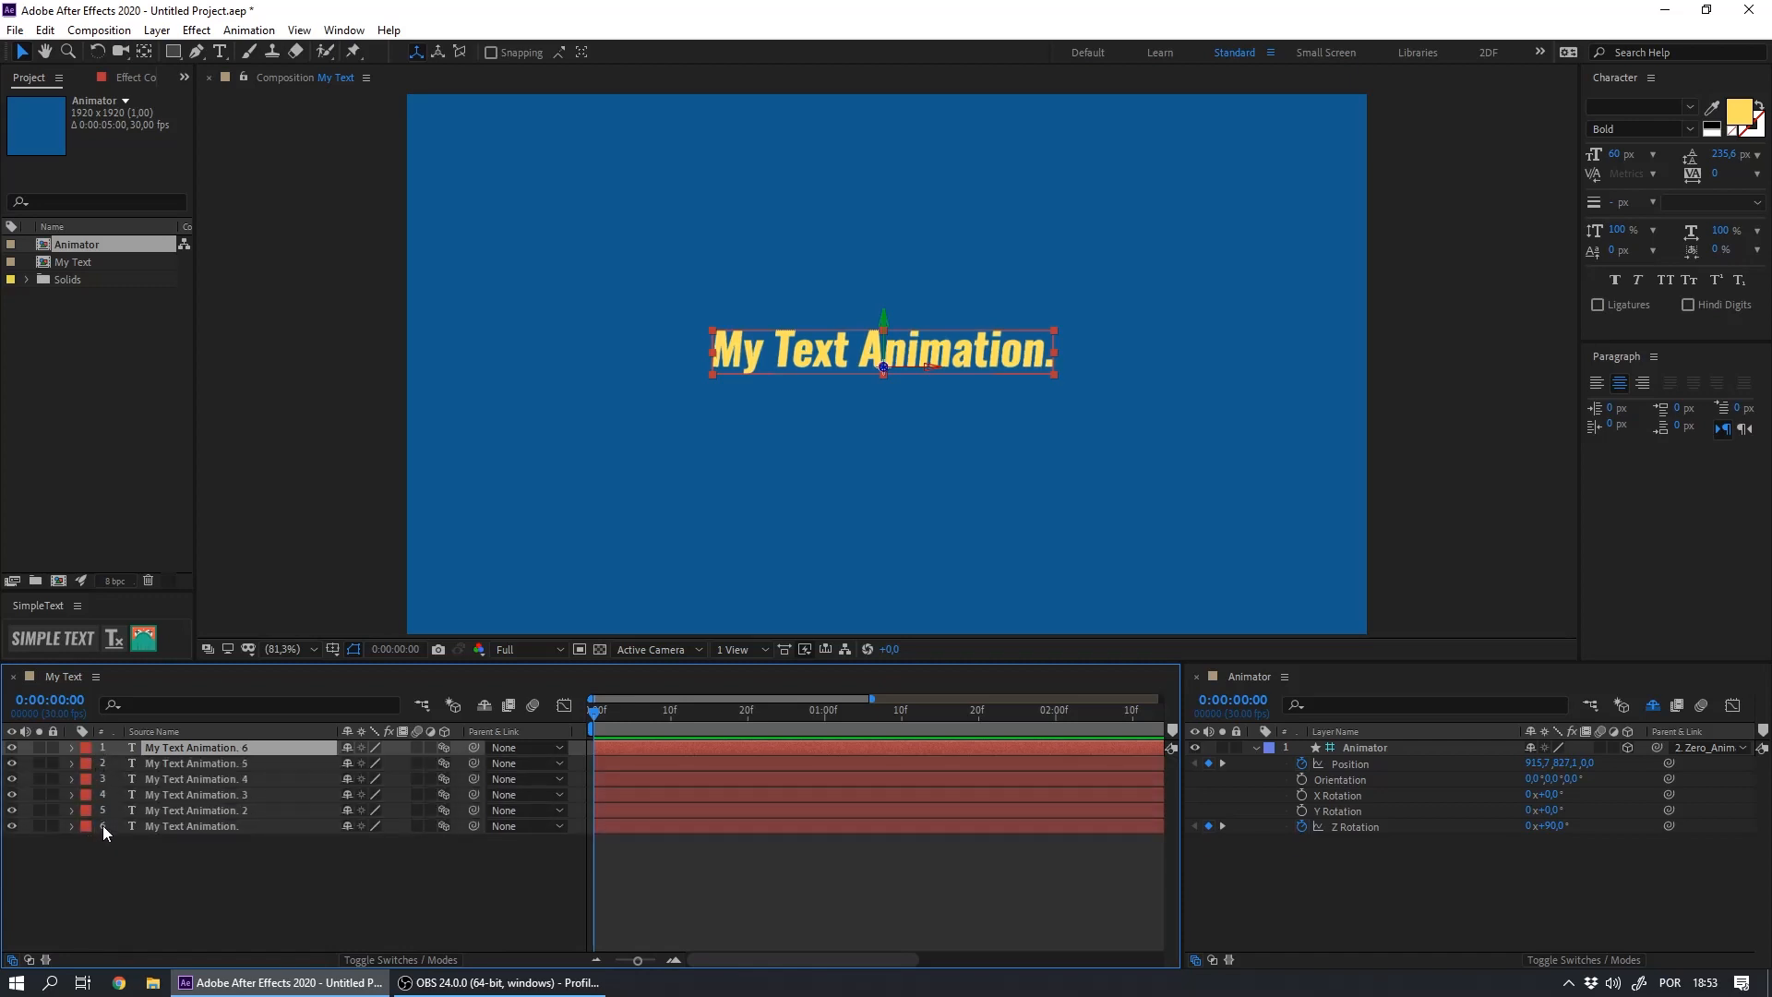
Delete the five duplicate text layers, keeping only the original My Text Animation. layer
click(180, 826)
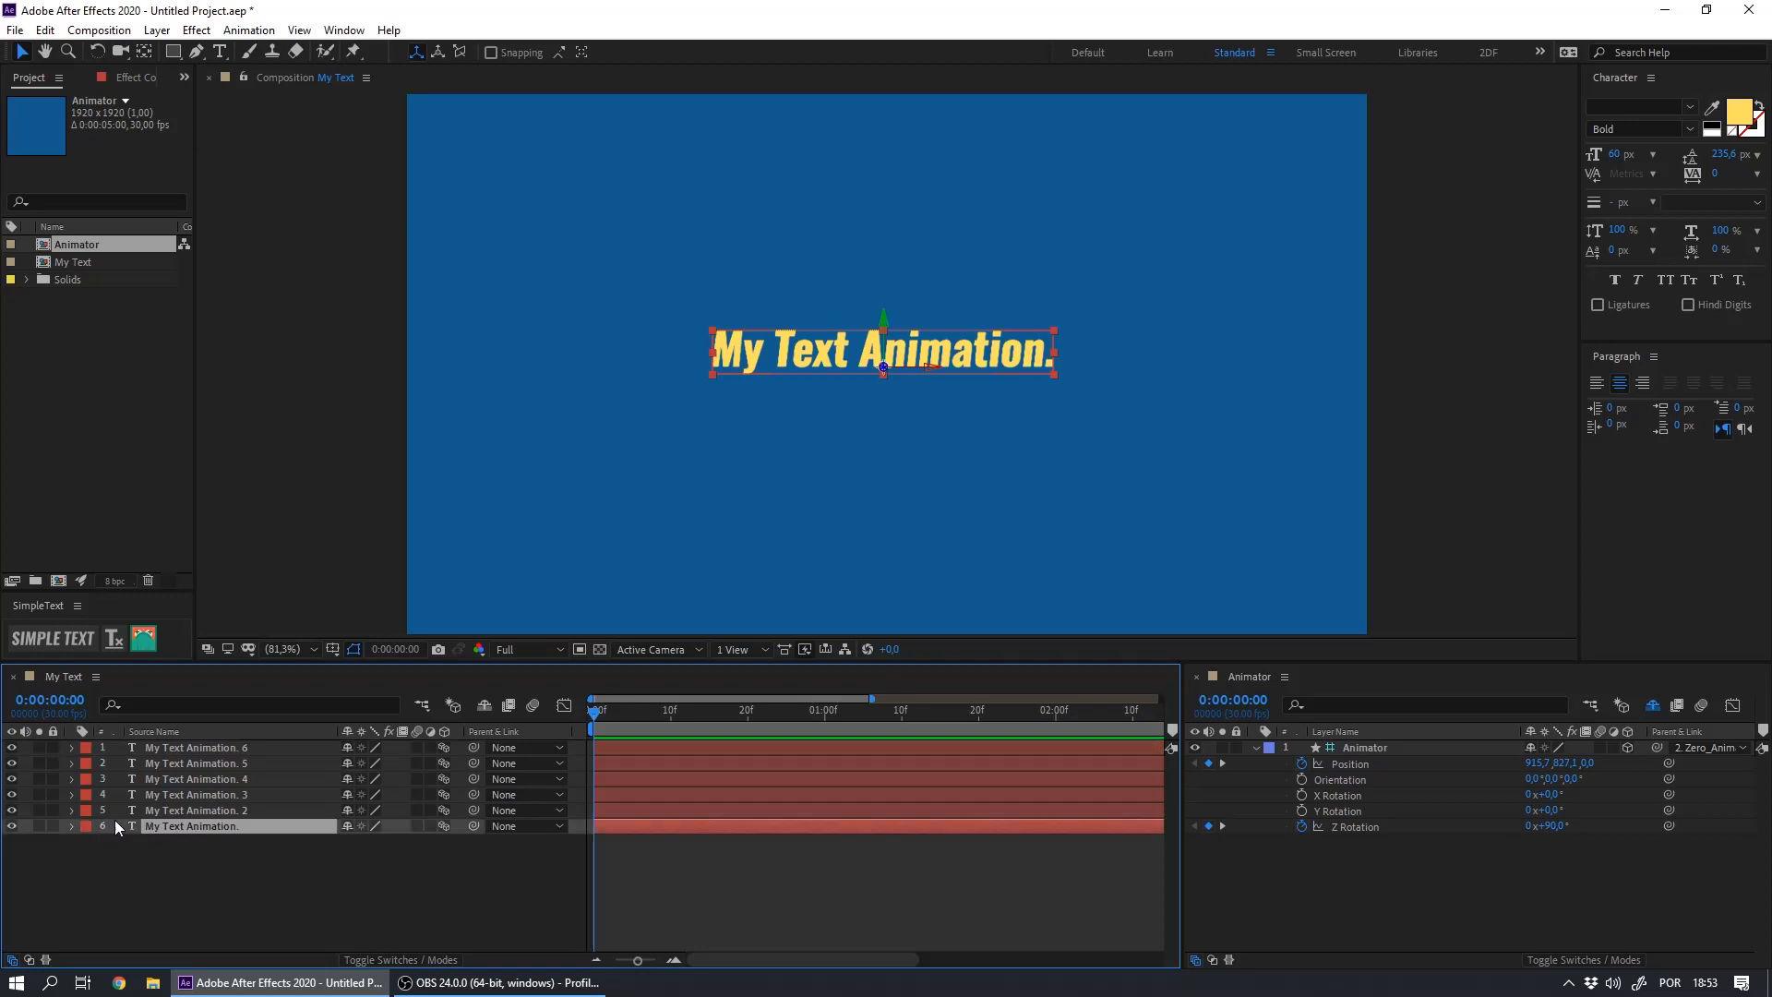
click(182, 747)
shift+click(158, 810)
key(Delete)
Expand the text layer and duplicate Animator 1 twice, including its Offset expression
click(72, 747)
scroll(249, 887, down, 4)
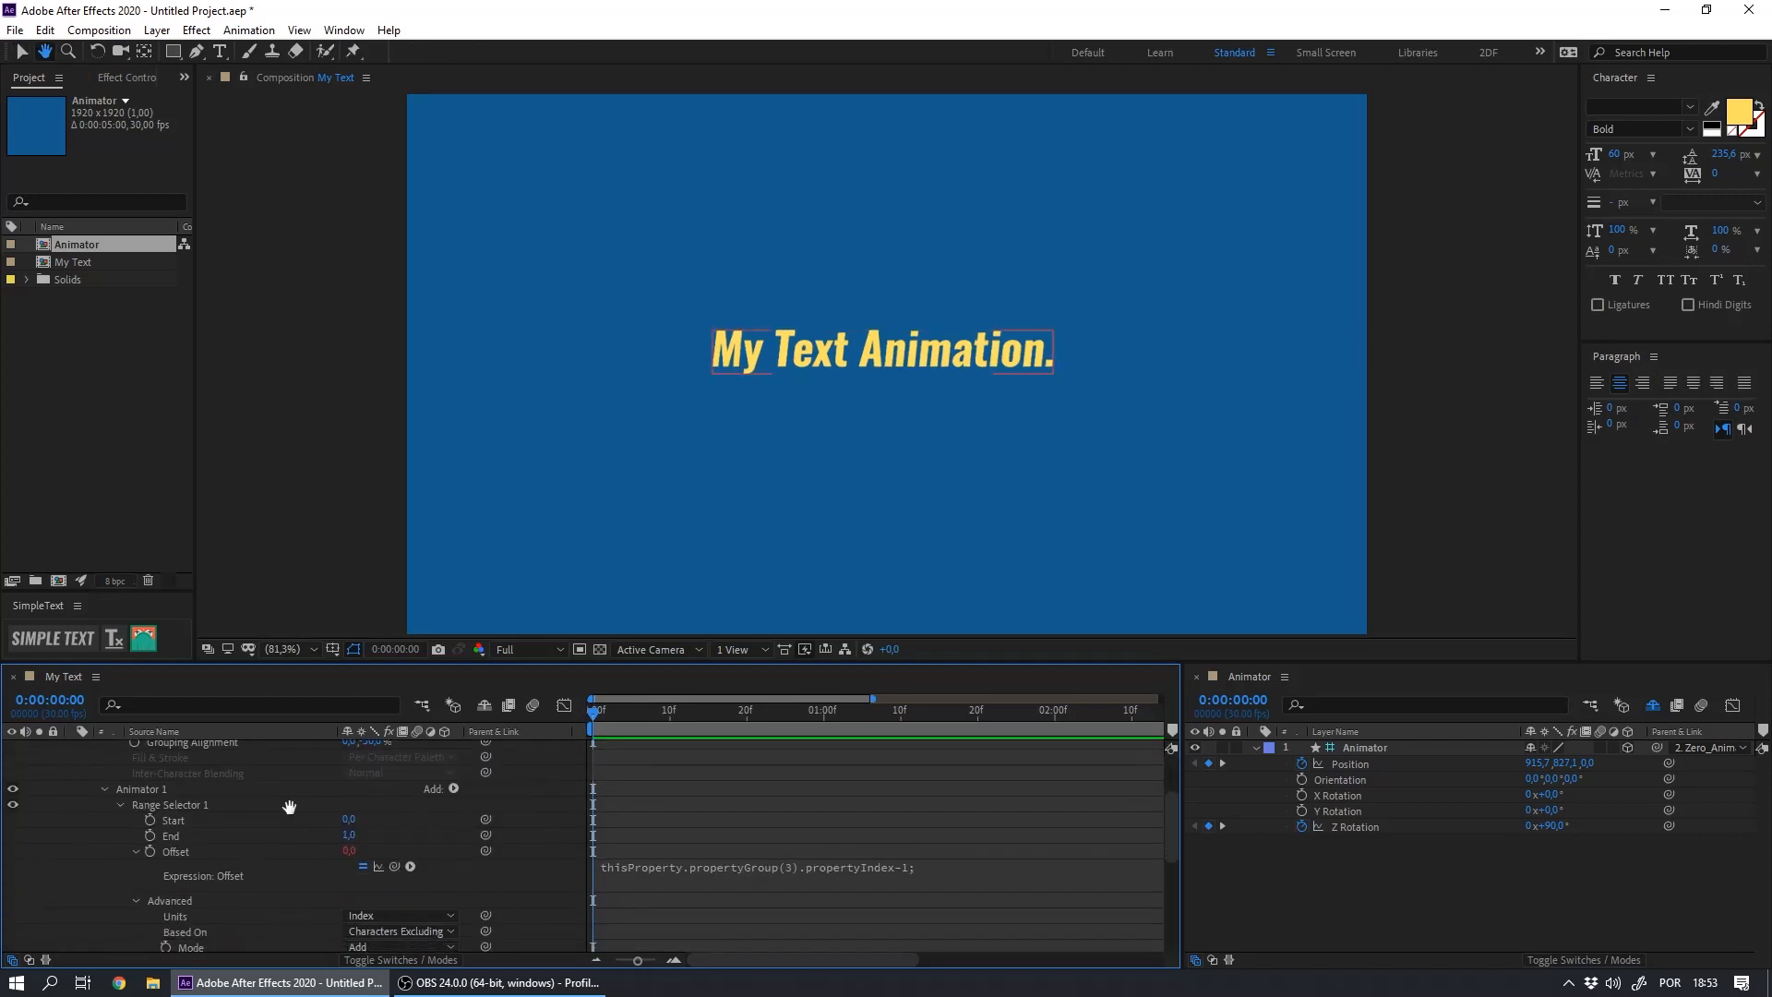
key(v)
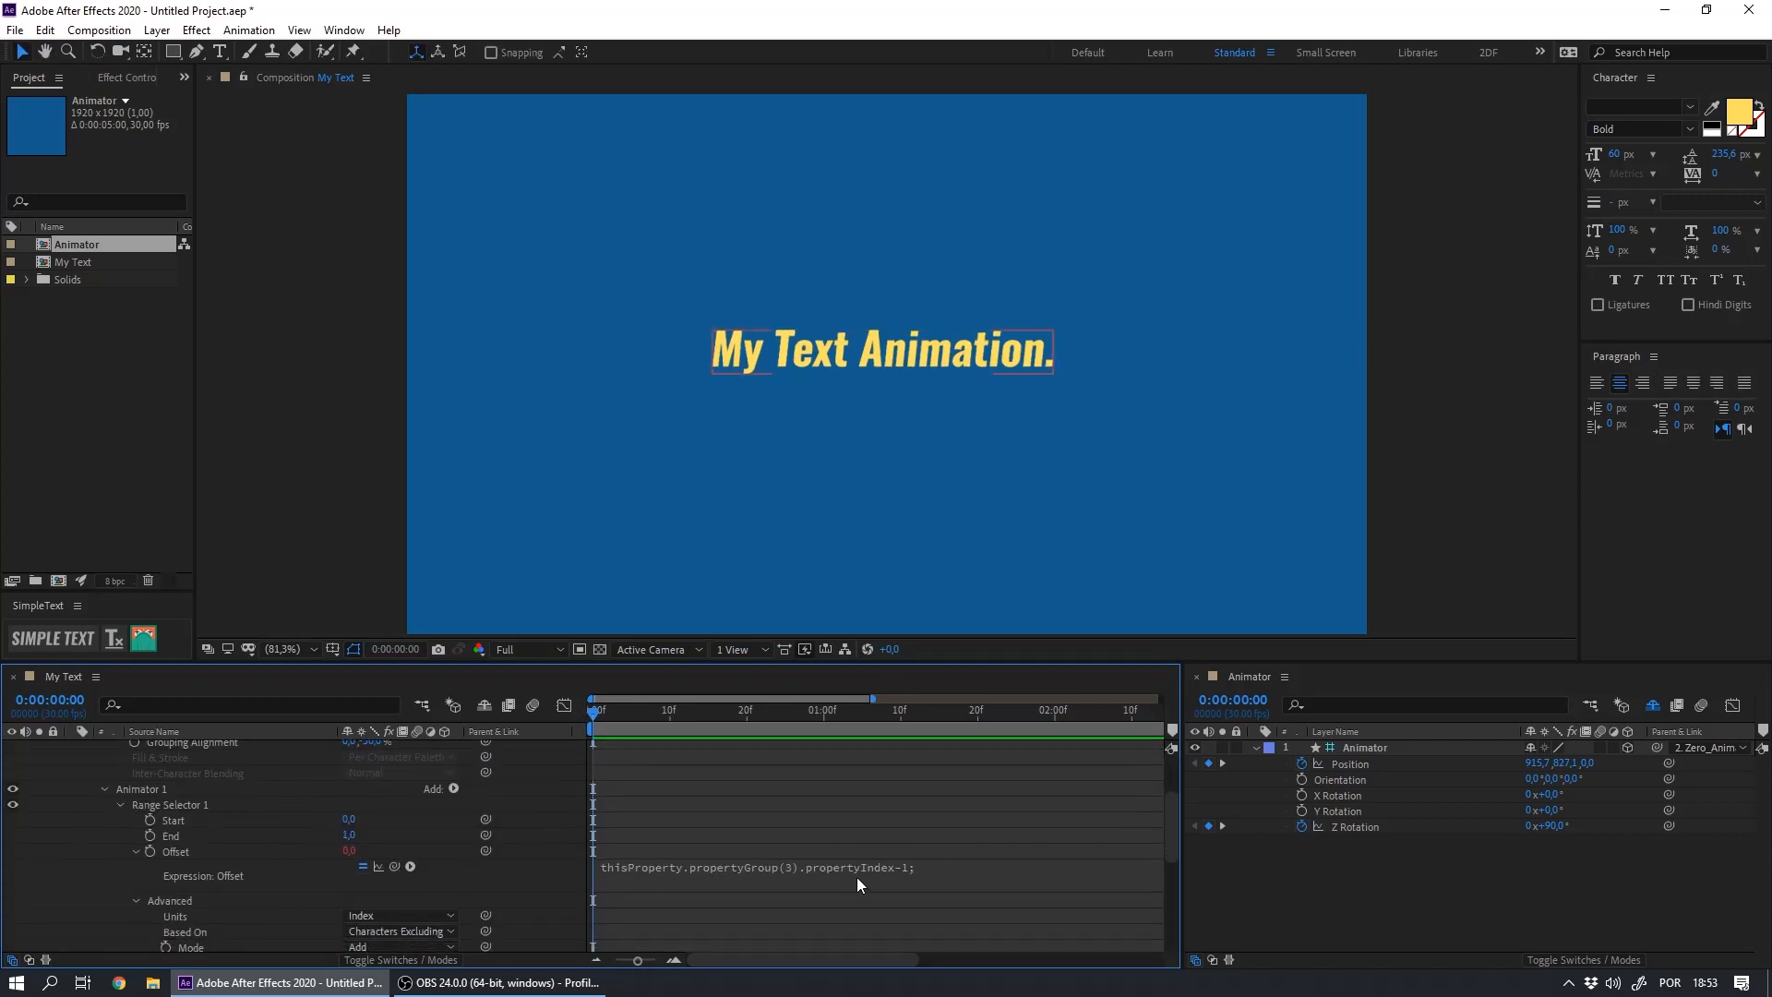
click(141, 790)
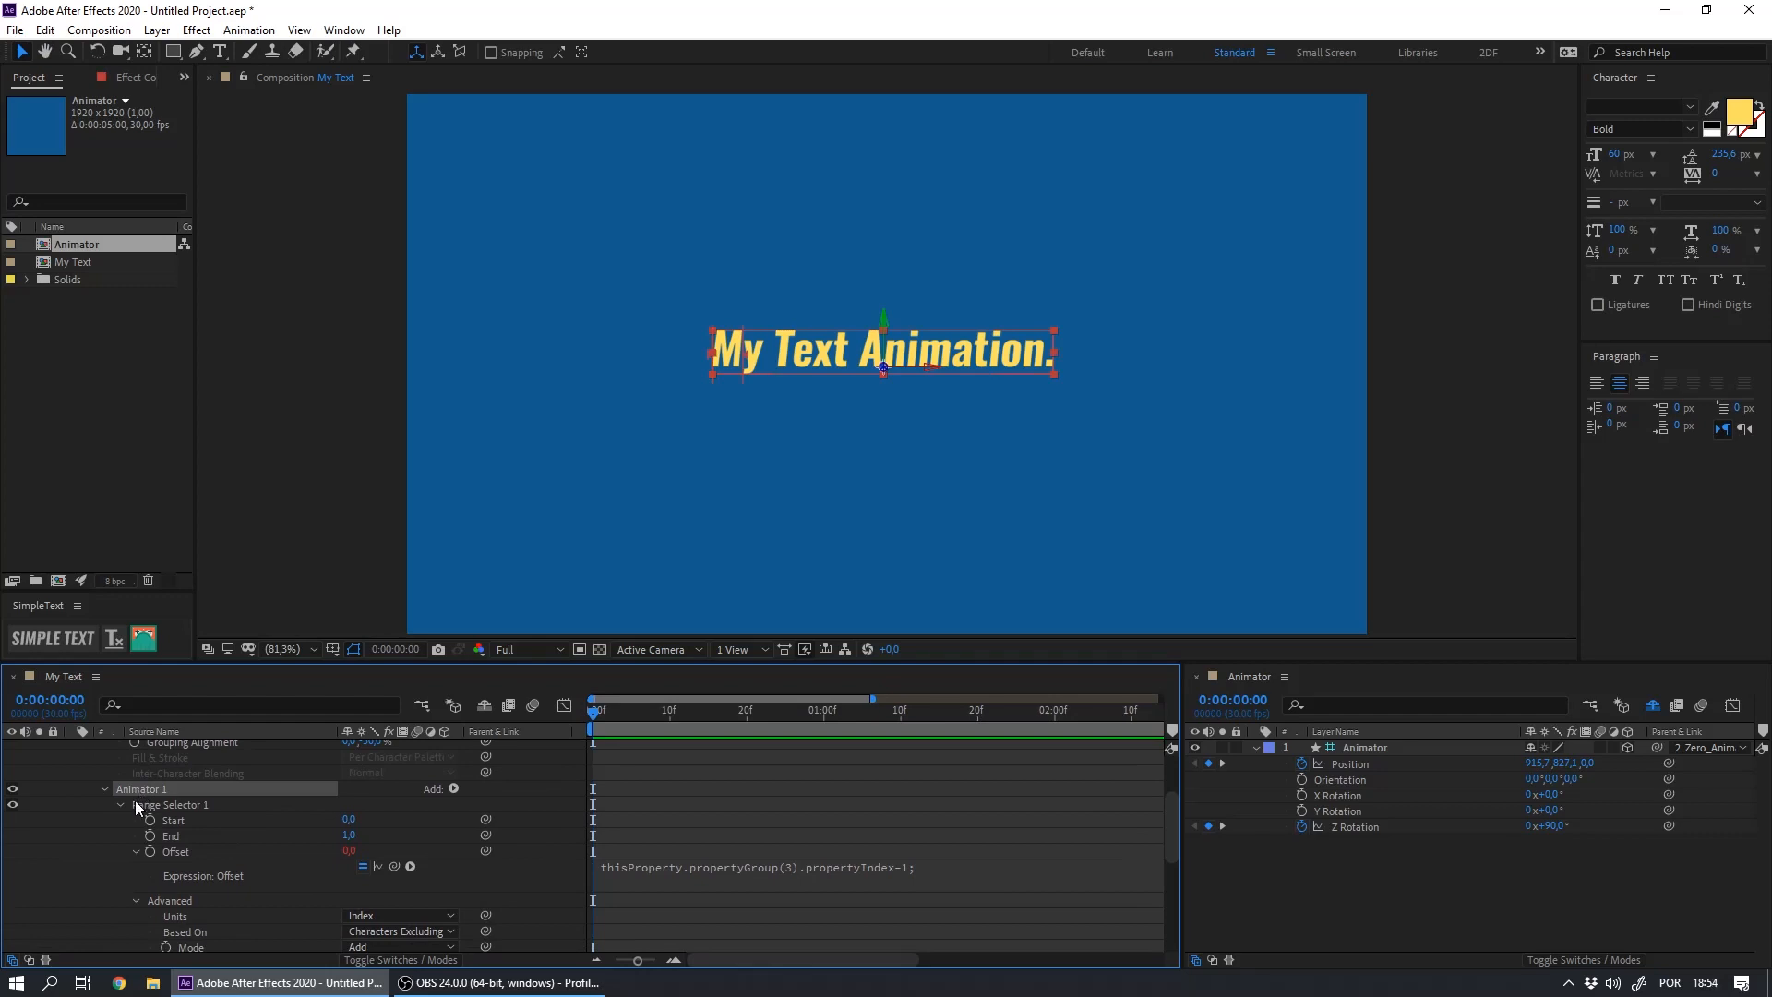
key(ctrl+d)
click(140, 789)
key(ctrl+d)
scroll(147, 812, down, 6)
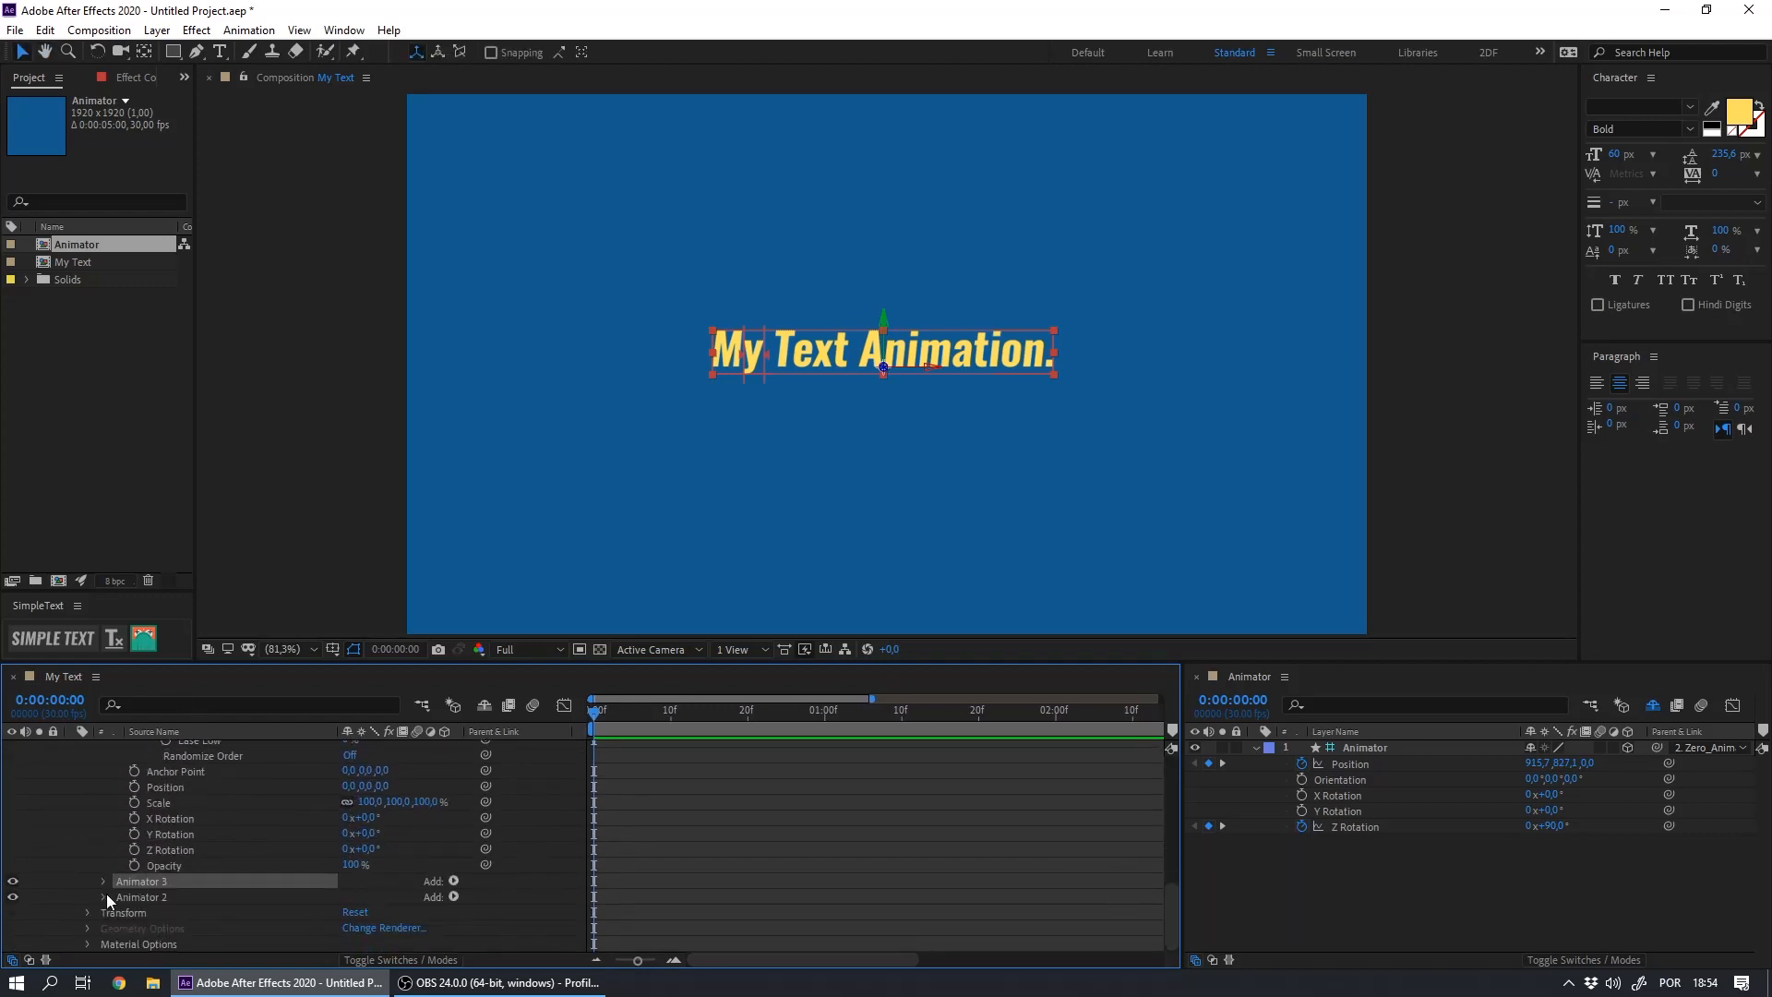
Examine the Range Selector 1 Offset in Animator 3 and compare it with the one in Animator 1
click(102, 882)
click(120, 835)
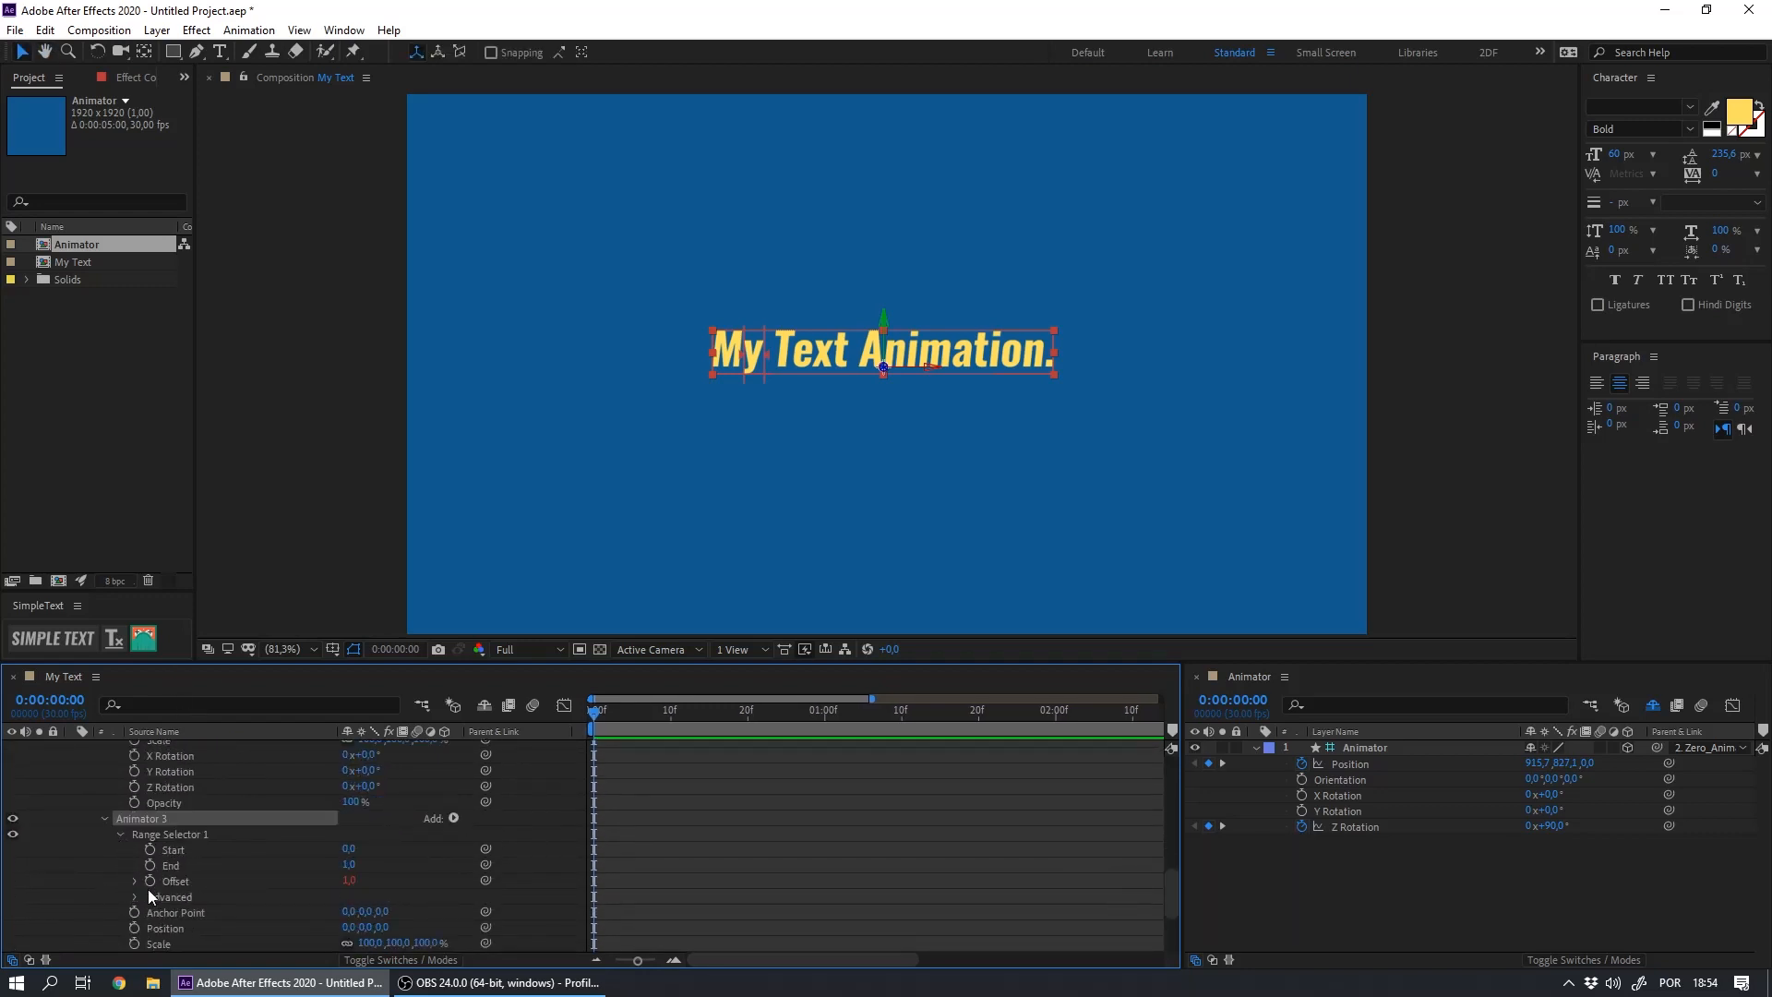
click(175, 880)
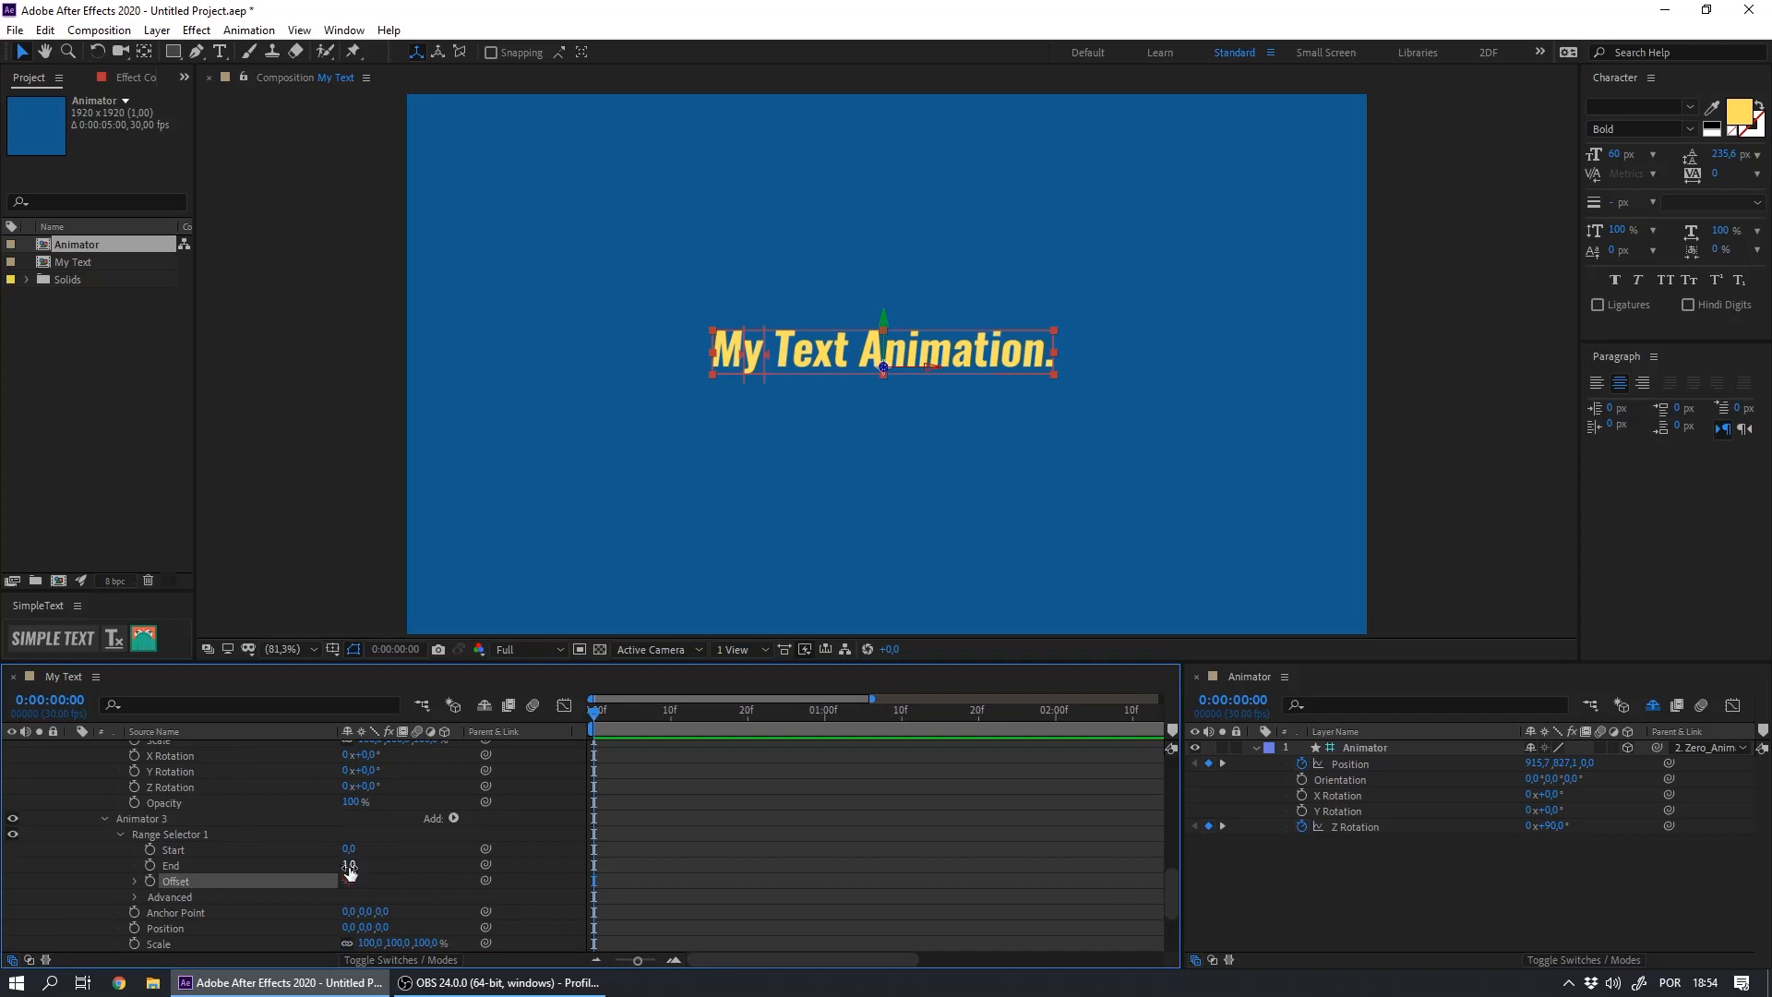
click(141, 820)
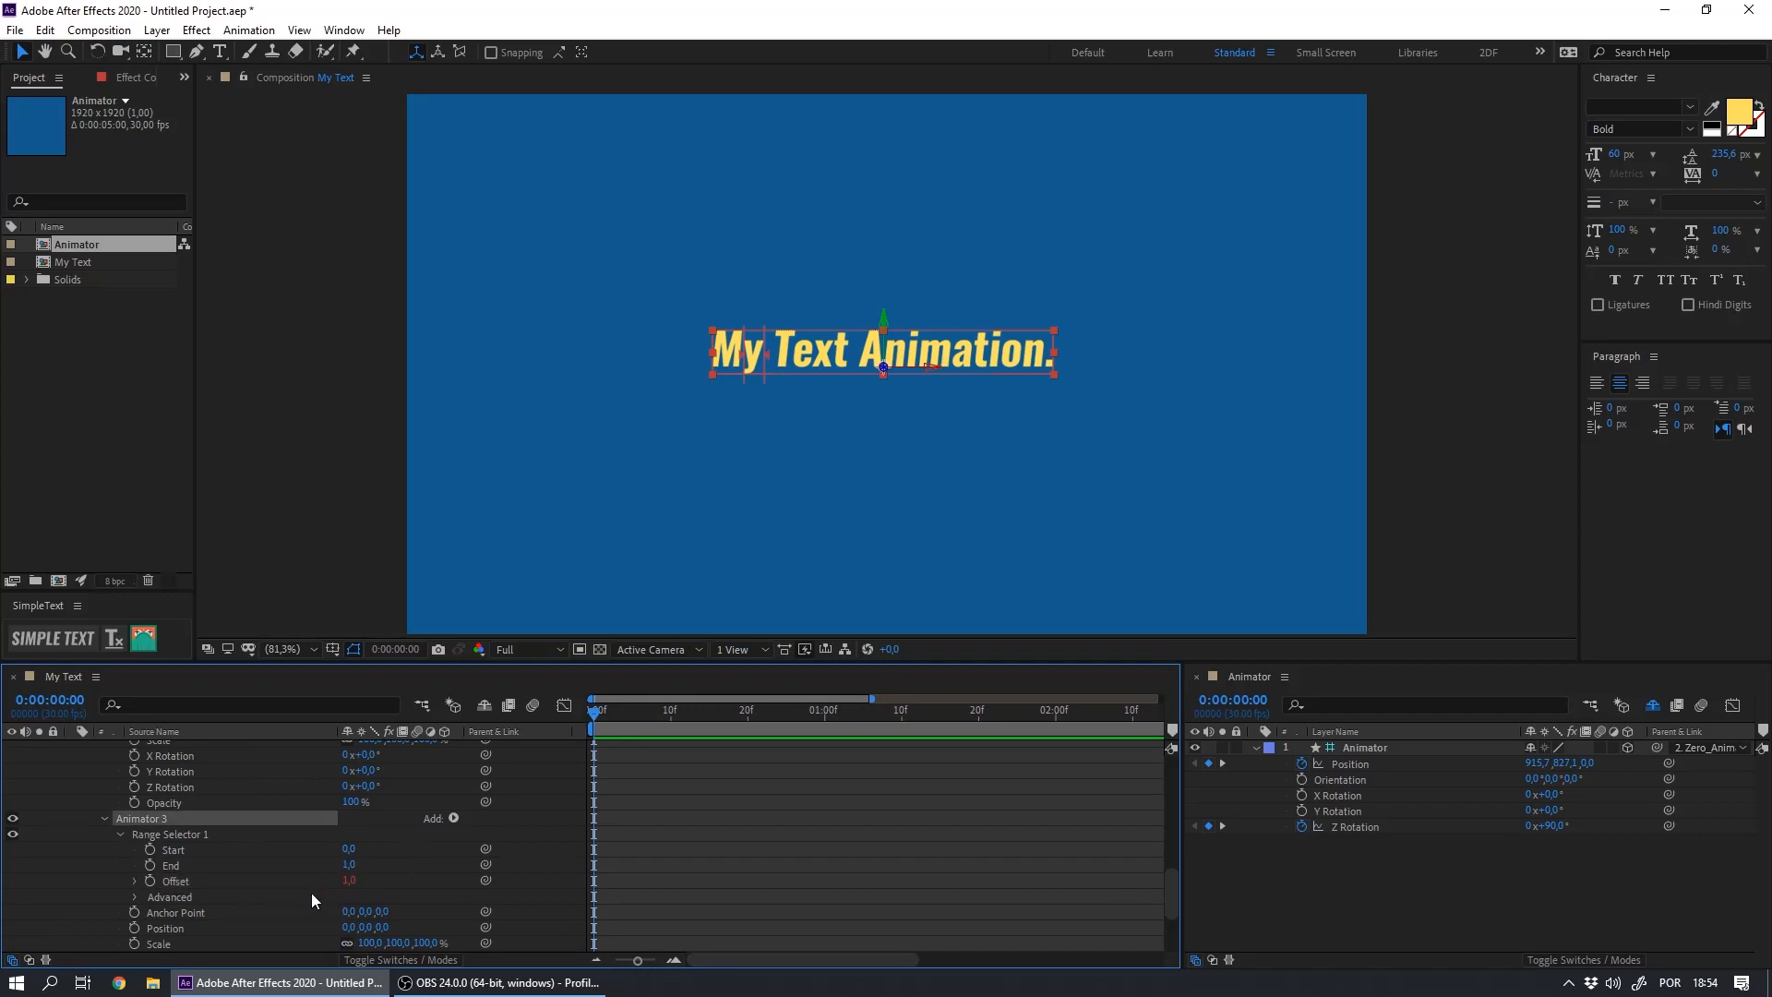
scroll(208, 839, up, 8)
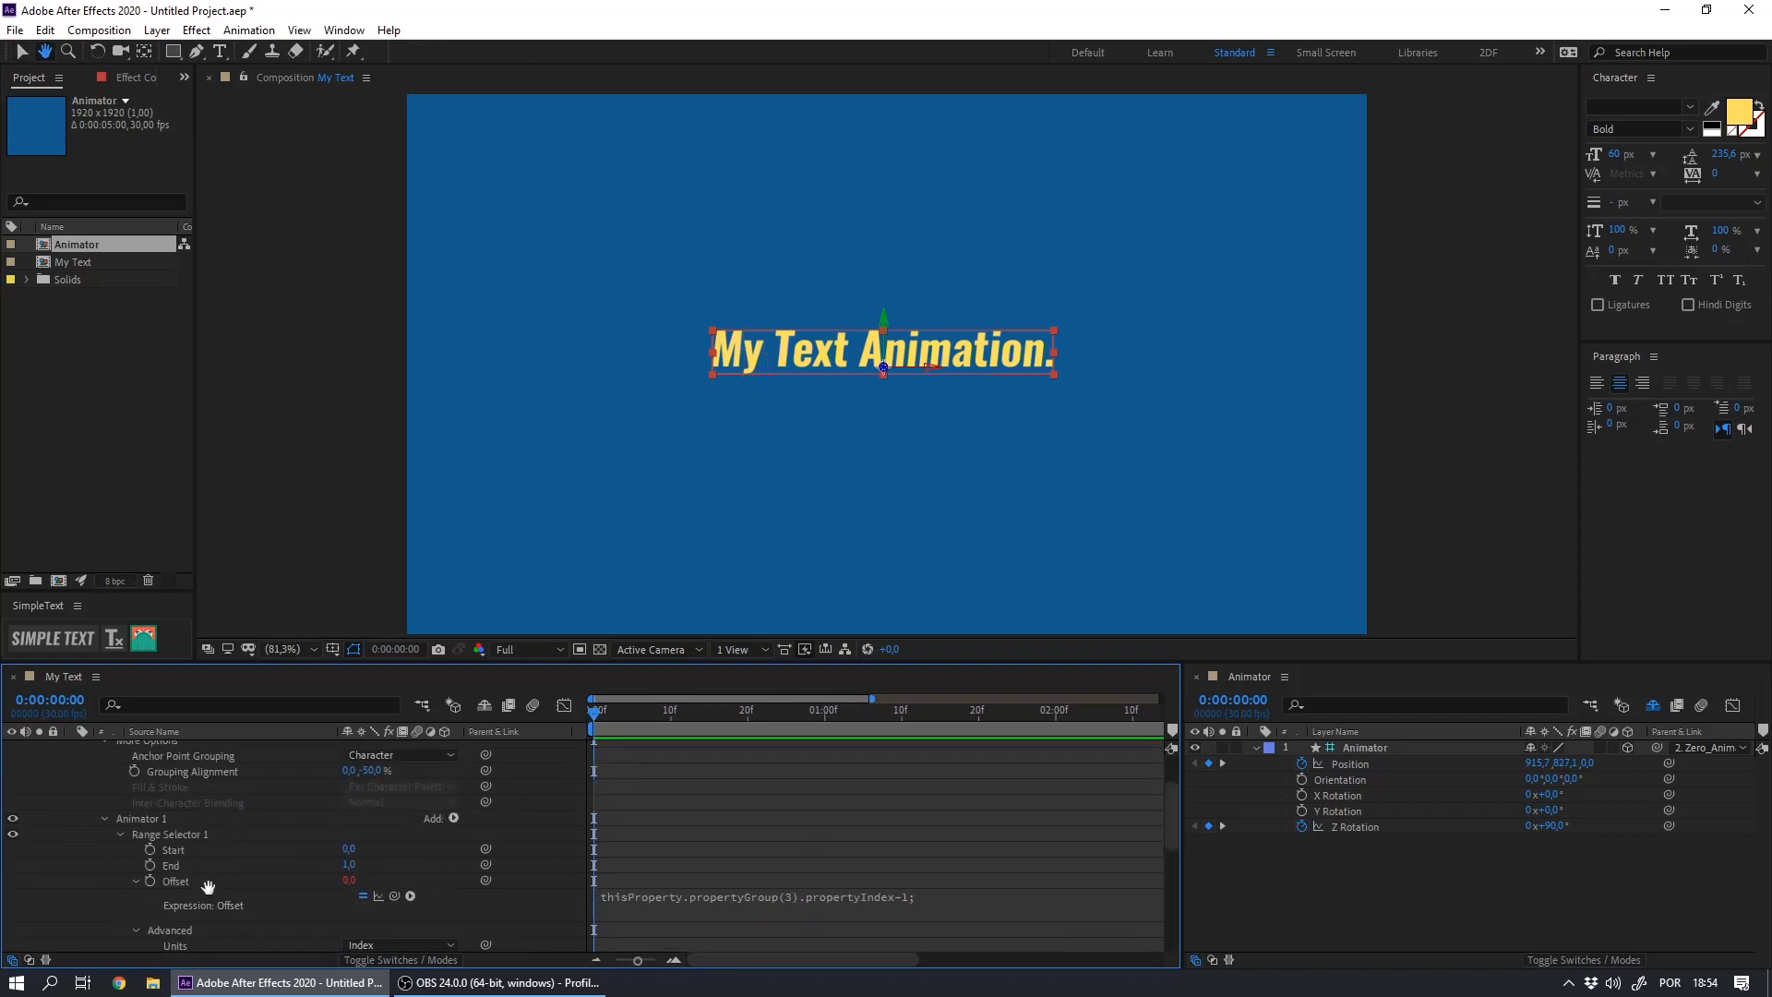
scroll(145, 824, down, 2)
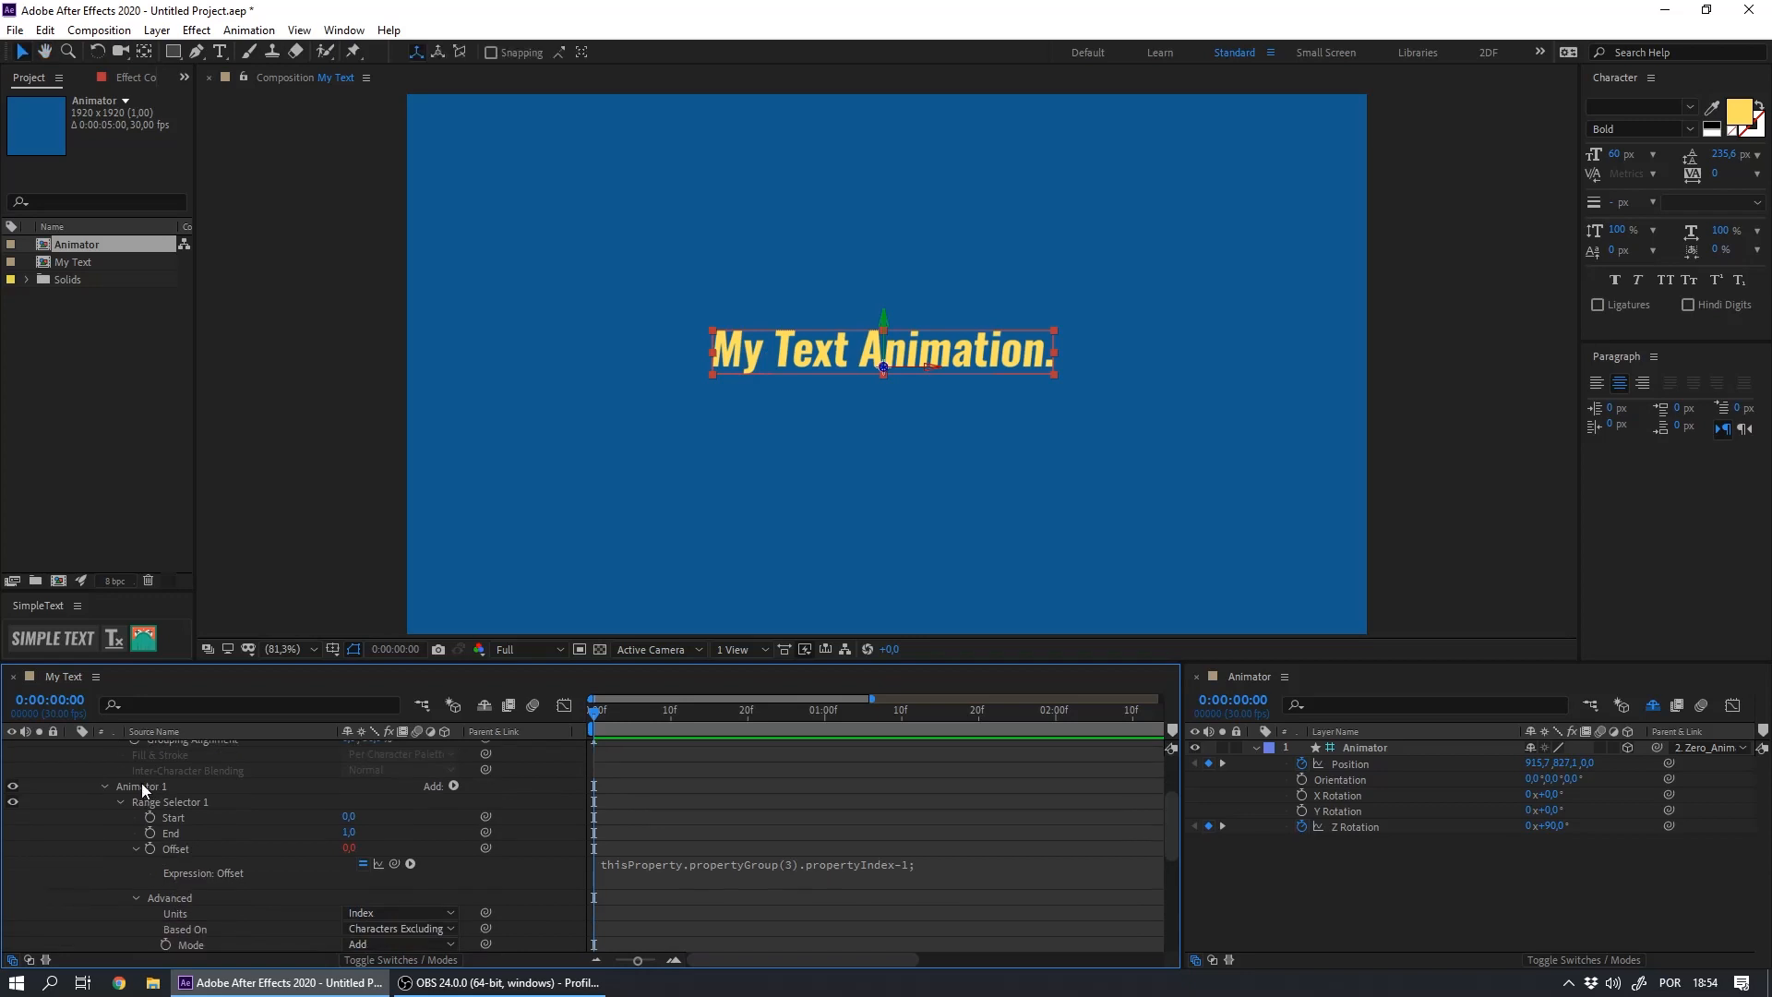
Collapse Animator 1, delete the extra animator copy below it, and duplicate Animator 1 four more times
click(104, 788)
click(152, 896)
key(Delete)
click(149, 889)
key(ctrl+d)
key(ctrl+d)
key(ctrl+d)
key(ctrl+d)
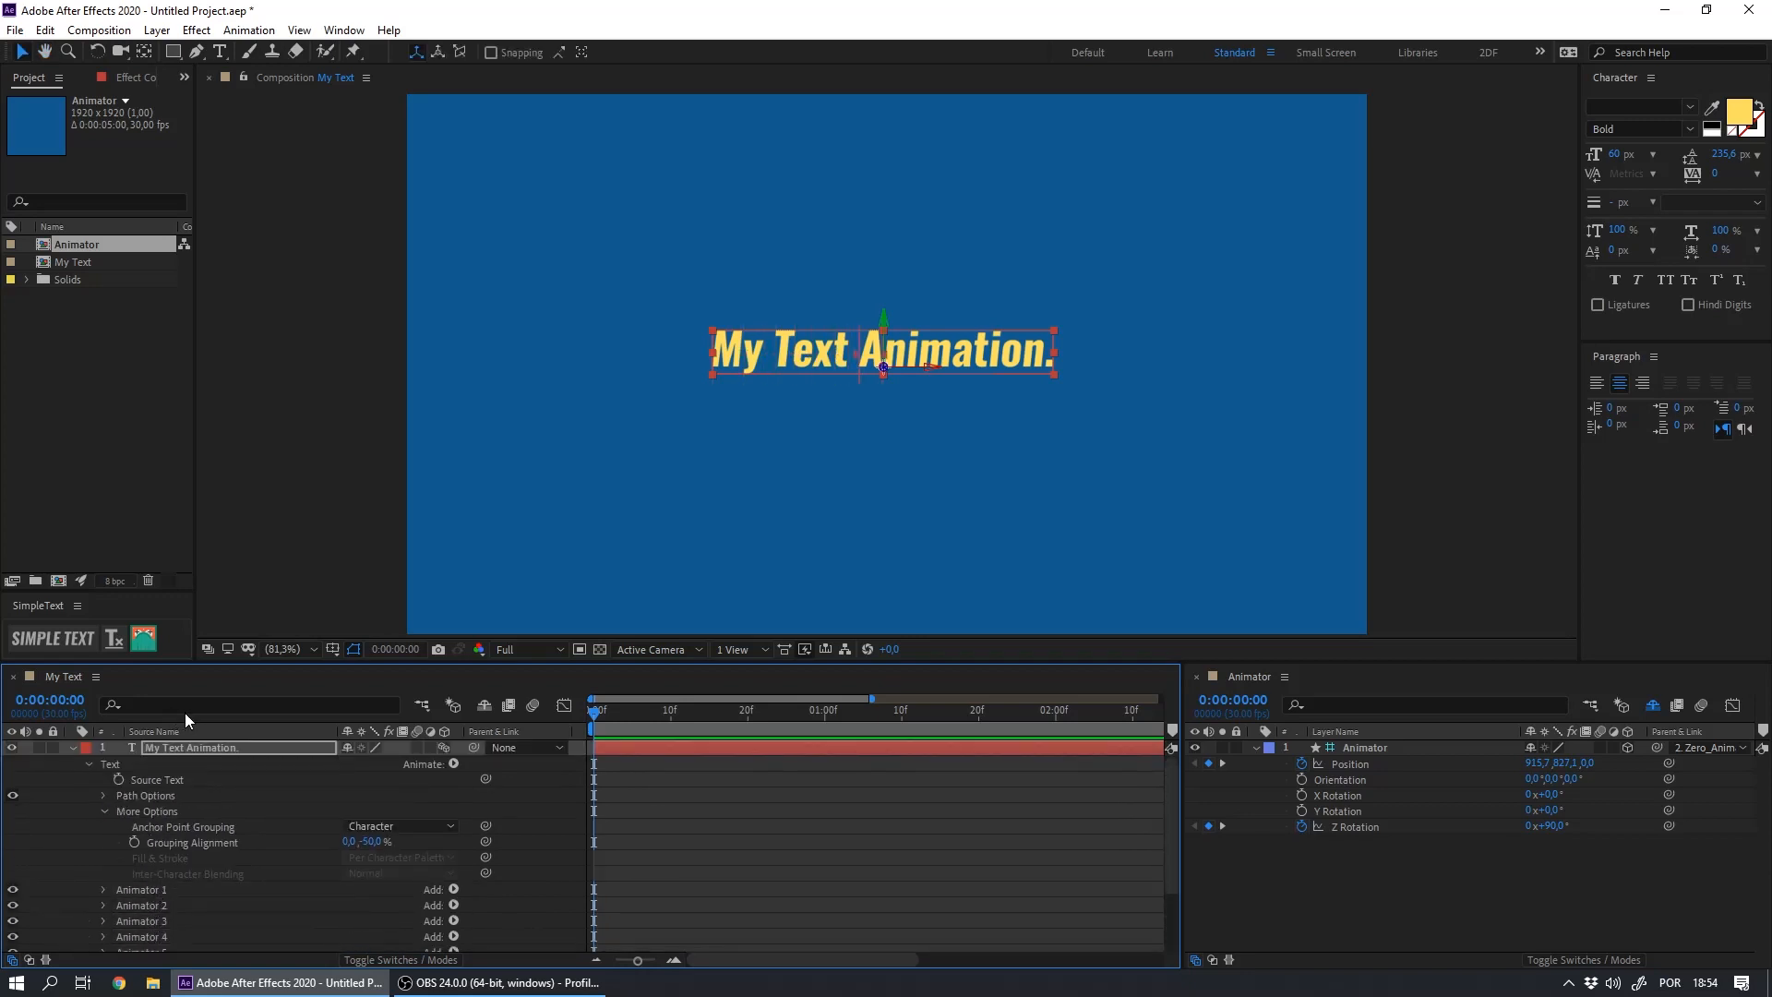
Filter the My Text timeline properties by "off" to list the Offset expression of every animator
click(162, 706)
text(off)
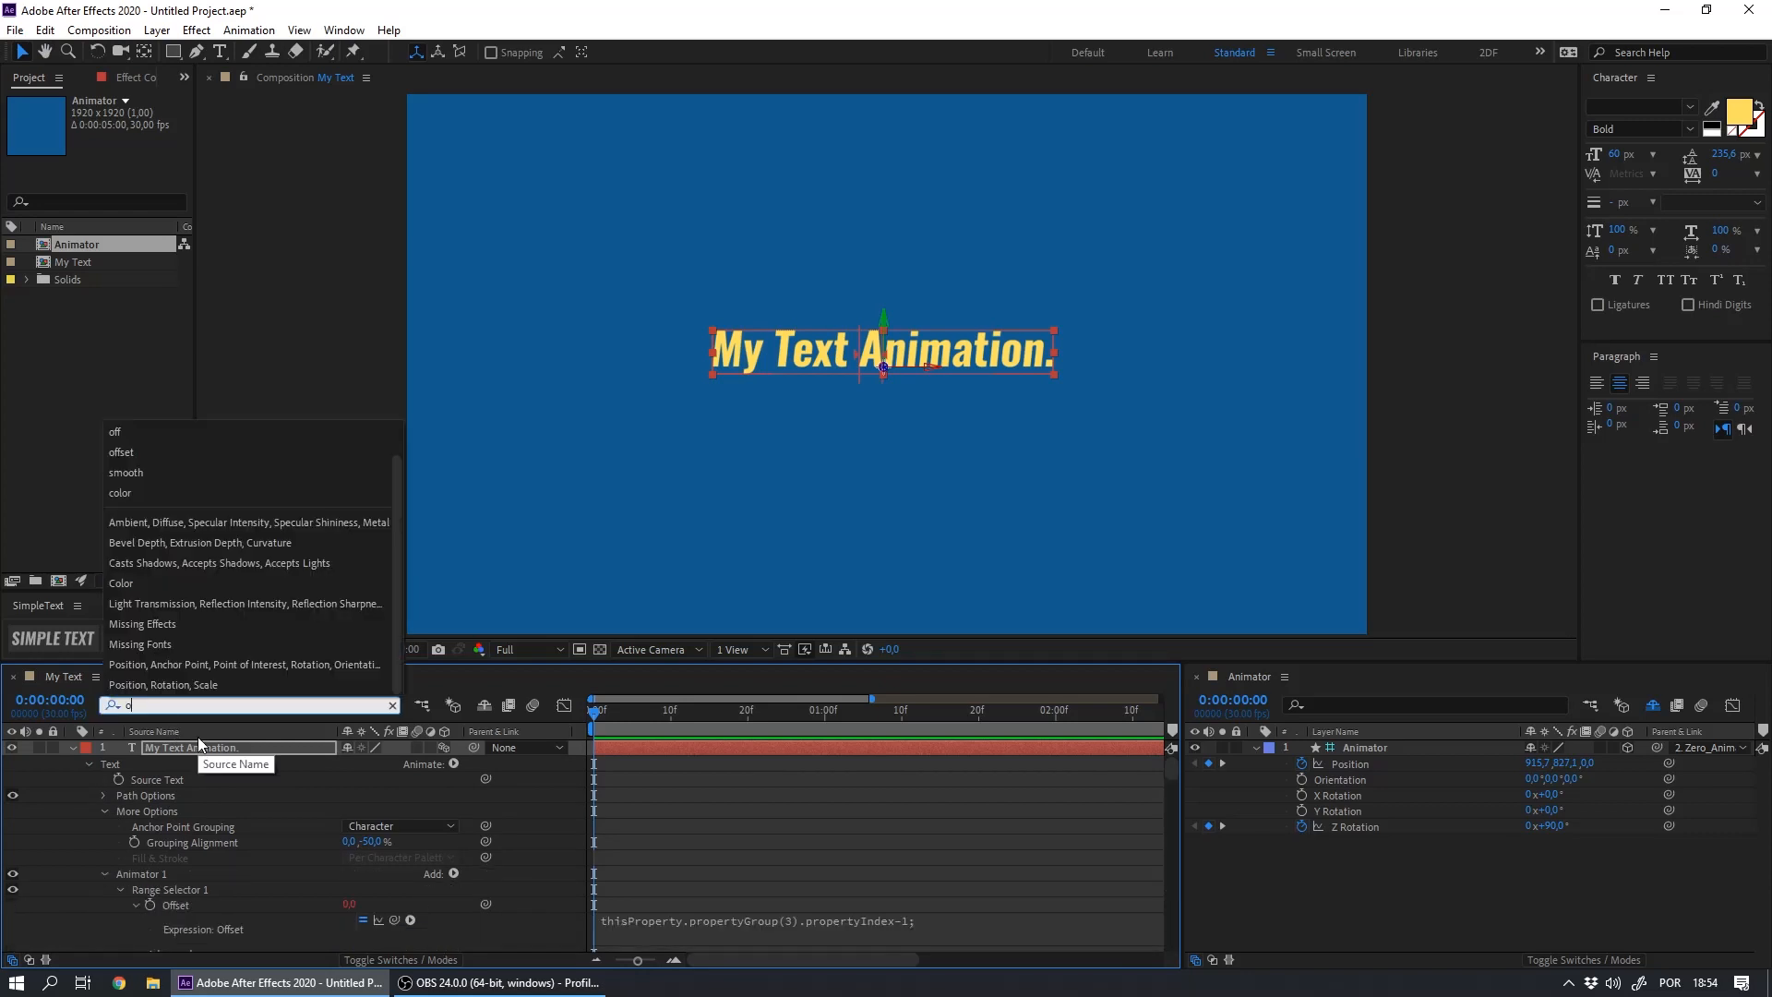
click(174, 870)
key(space)
drag(277, 920, 342, 909)
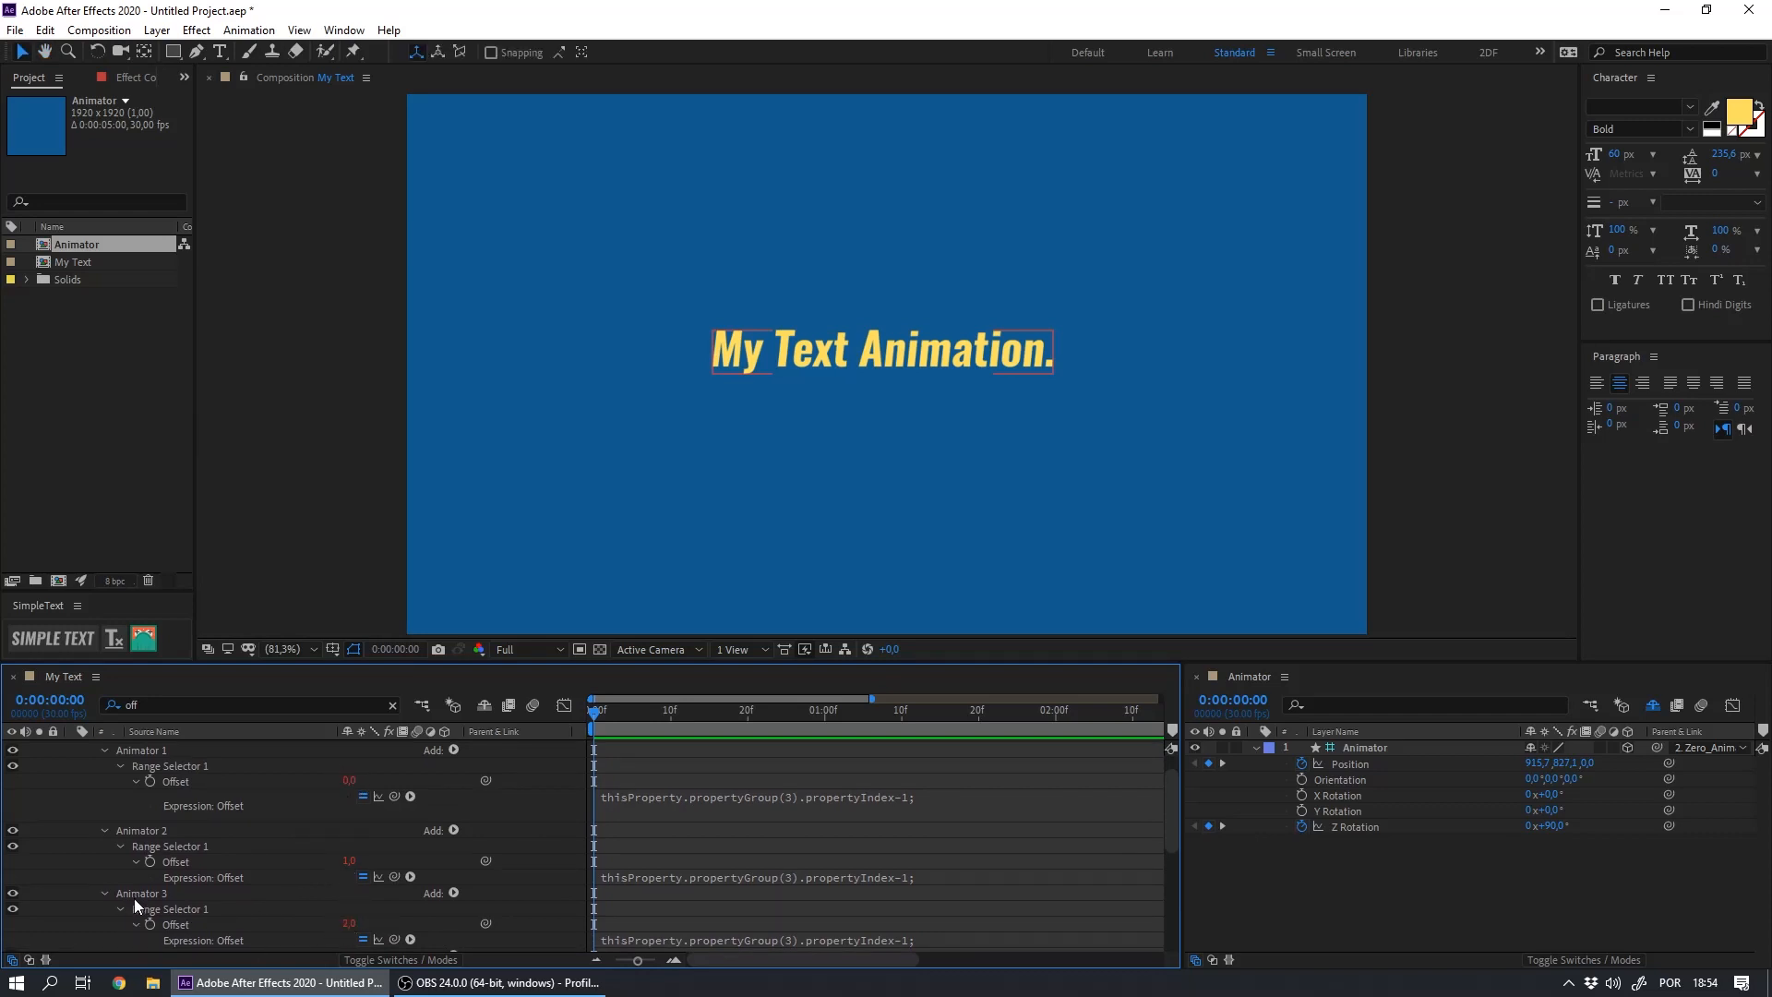
Select Animator 1, Animator 2 and Animator 3 in turn to compare their Offsets with the characters they target
click(136, 754)
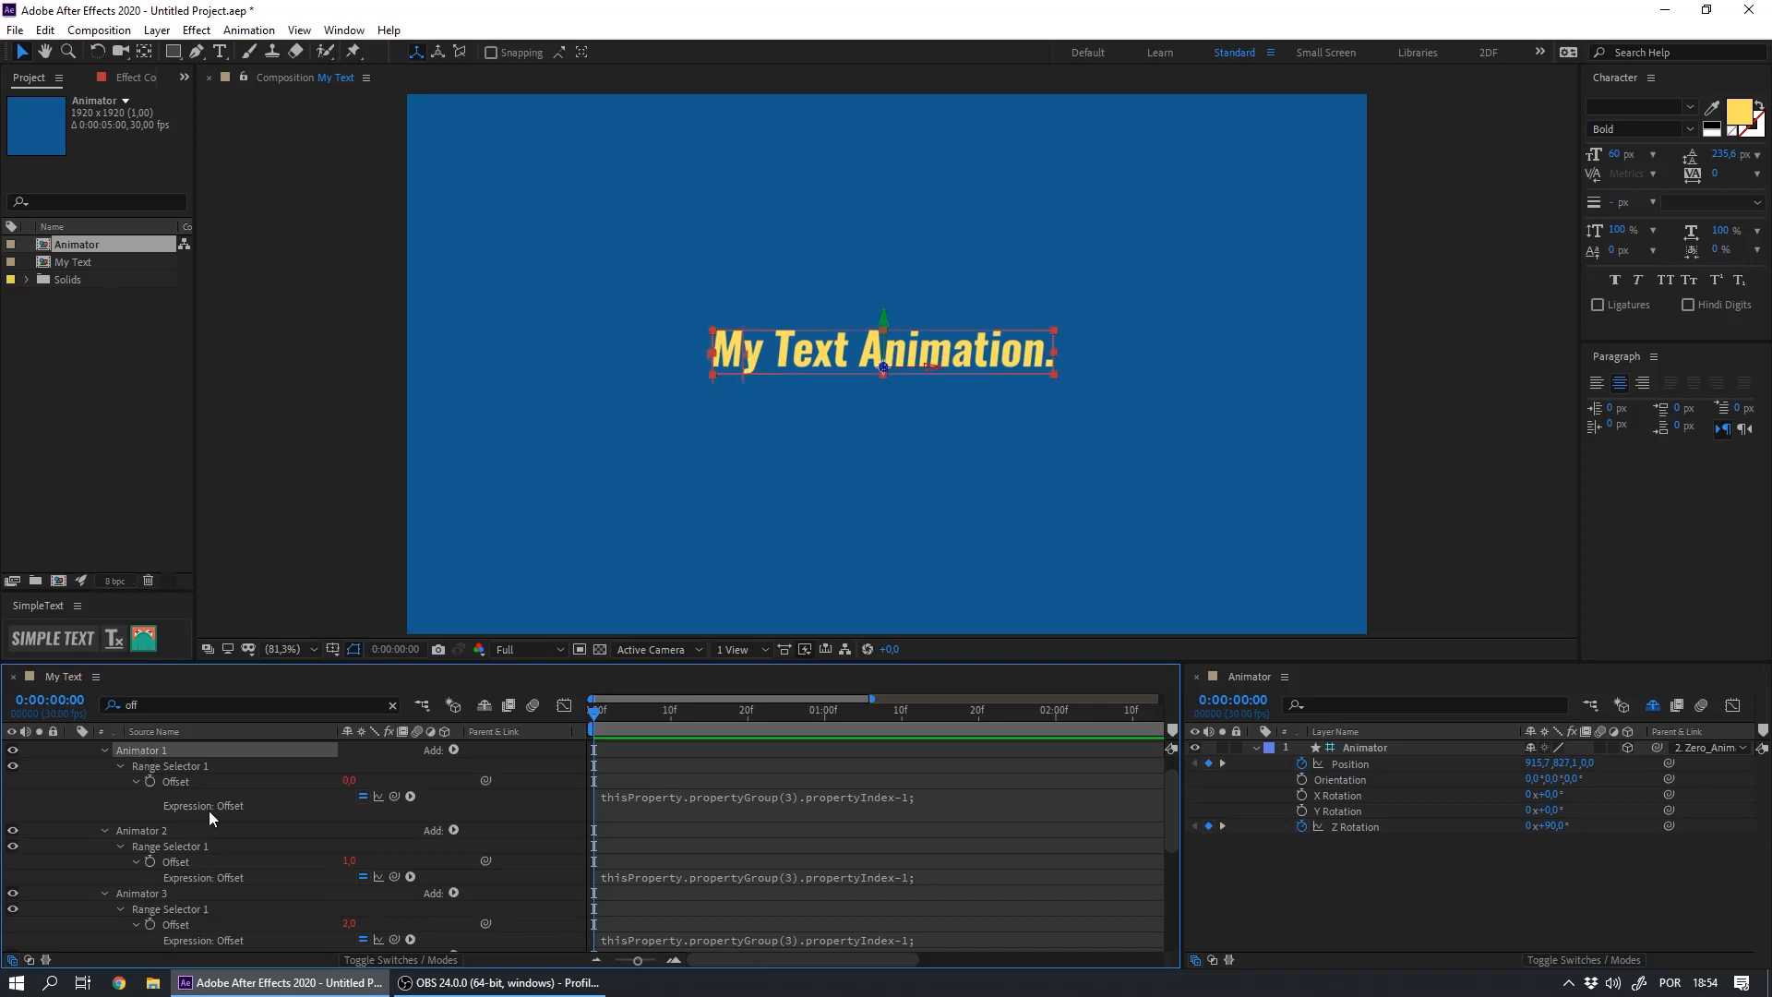
click(148, 834)
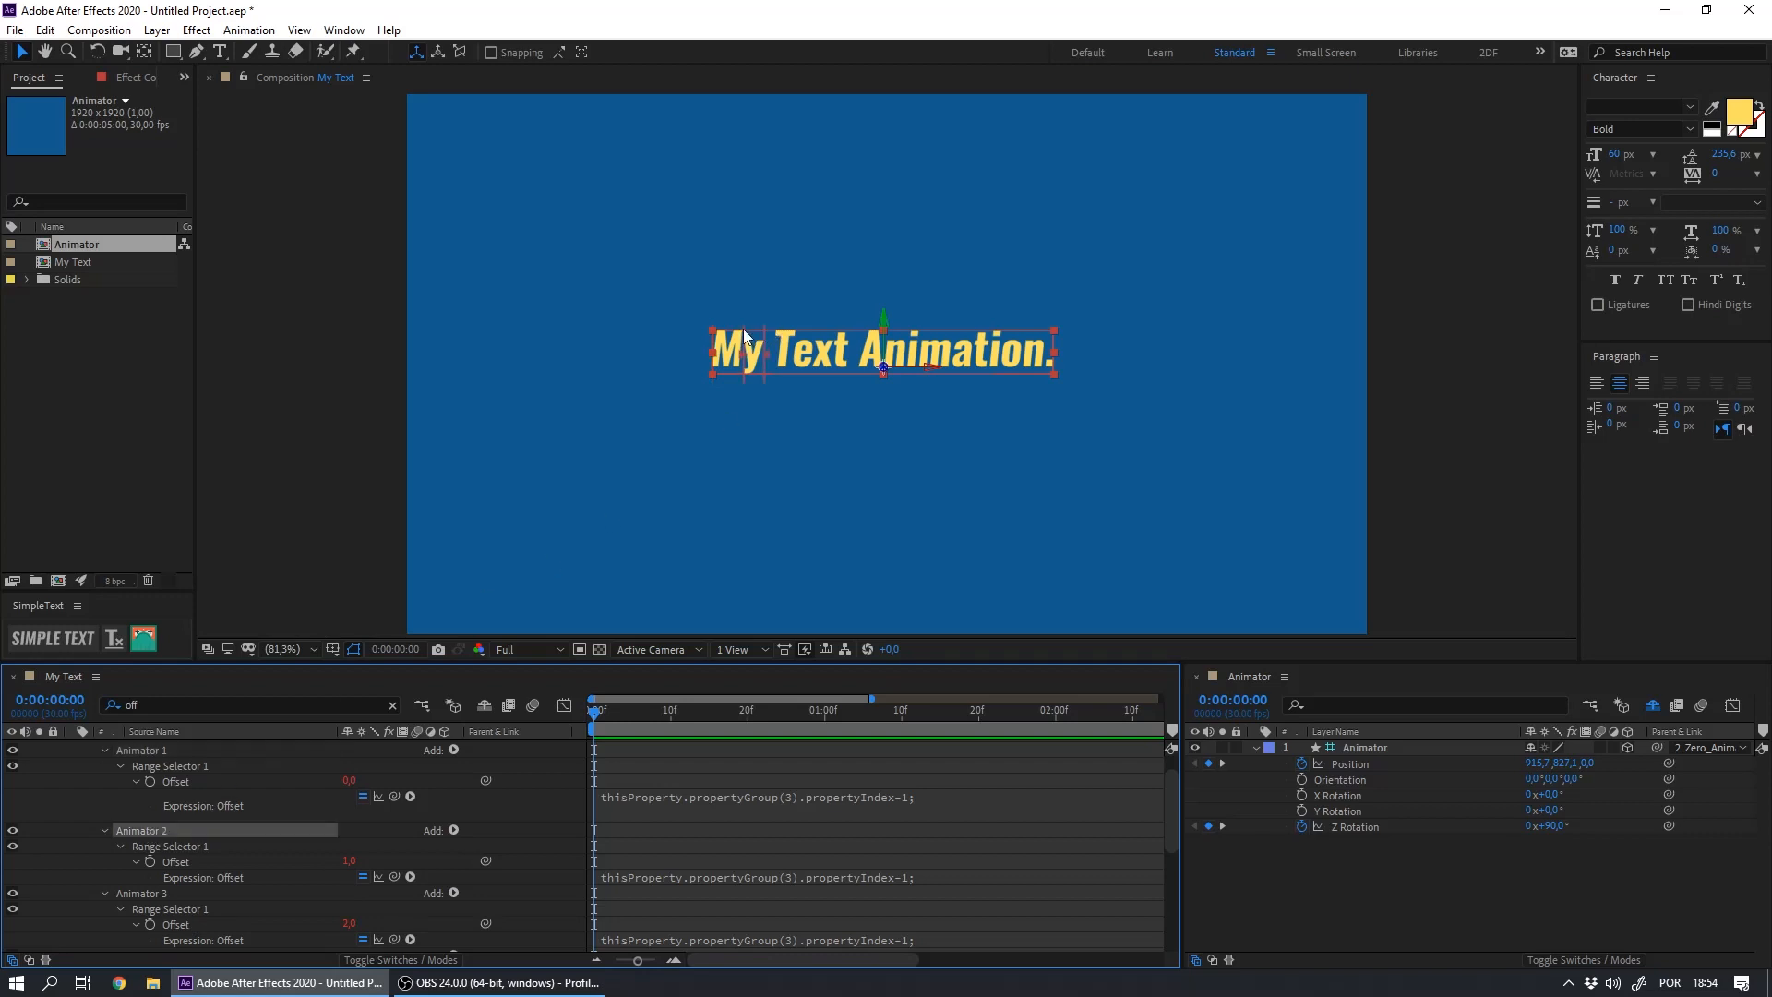
click(137, 893)
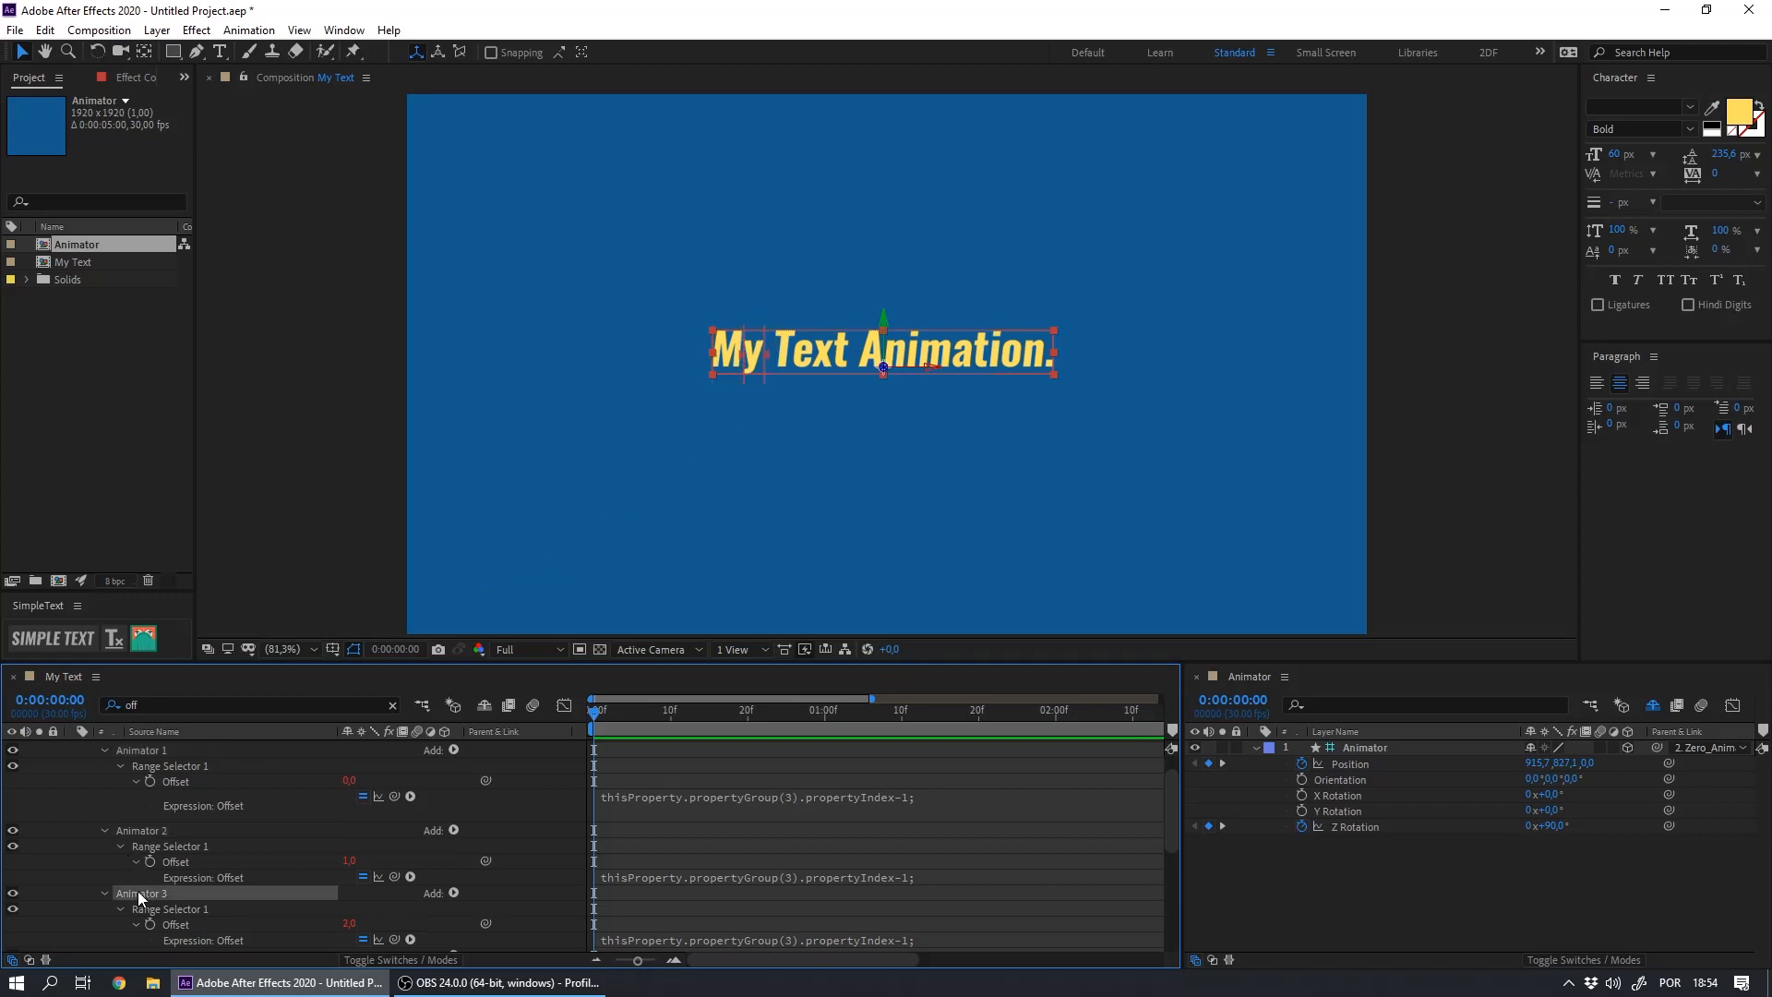
Delete all the duplicated animators from the text layer, keeping only Animator 1
ctrl+click(131, 831)
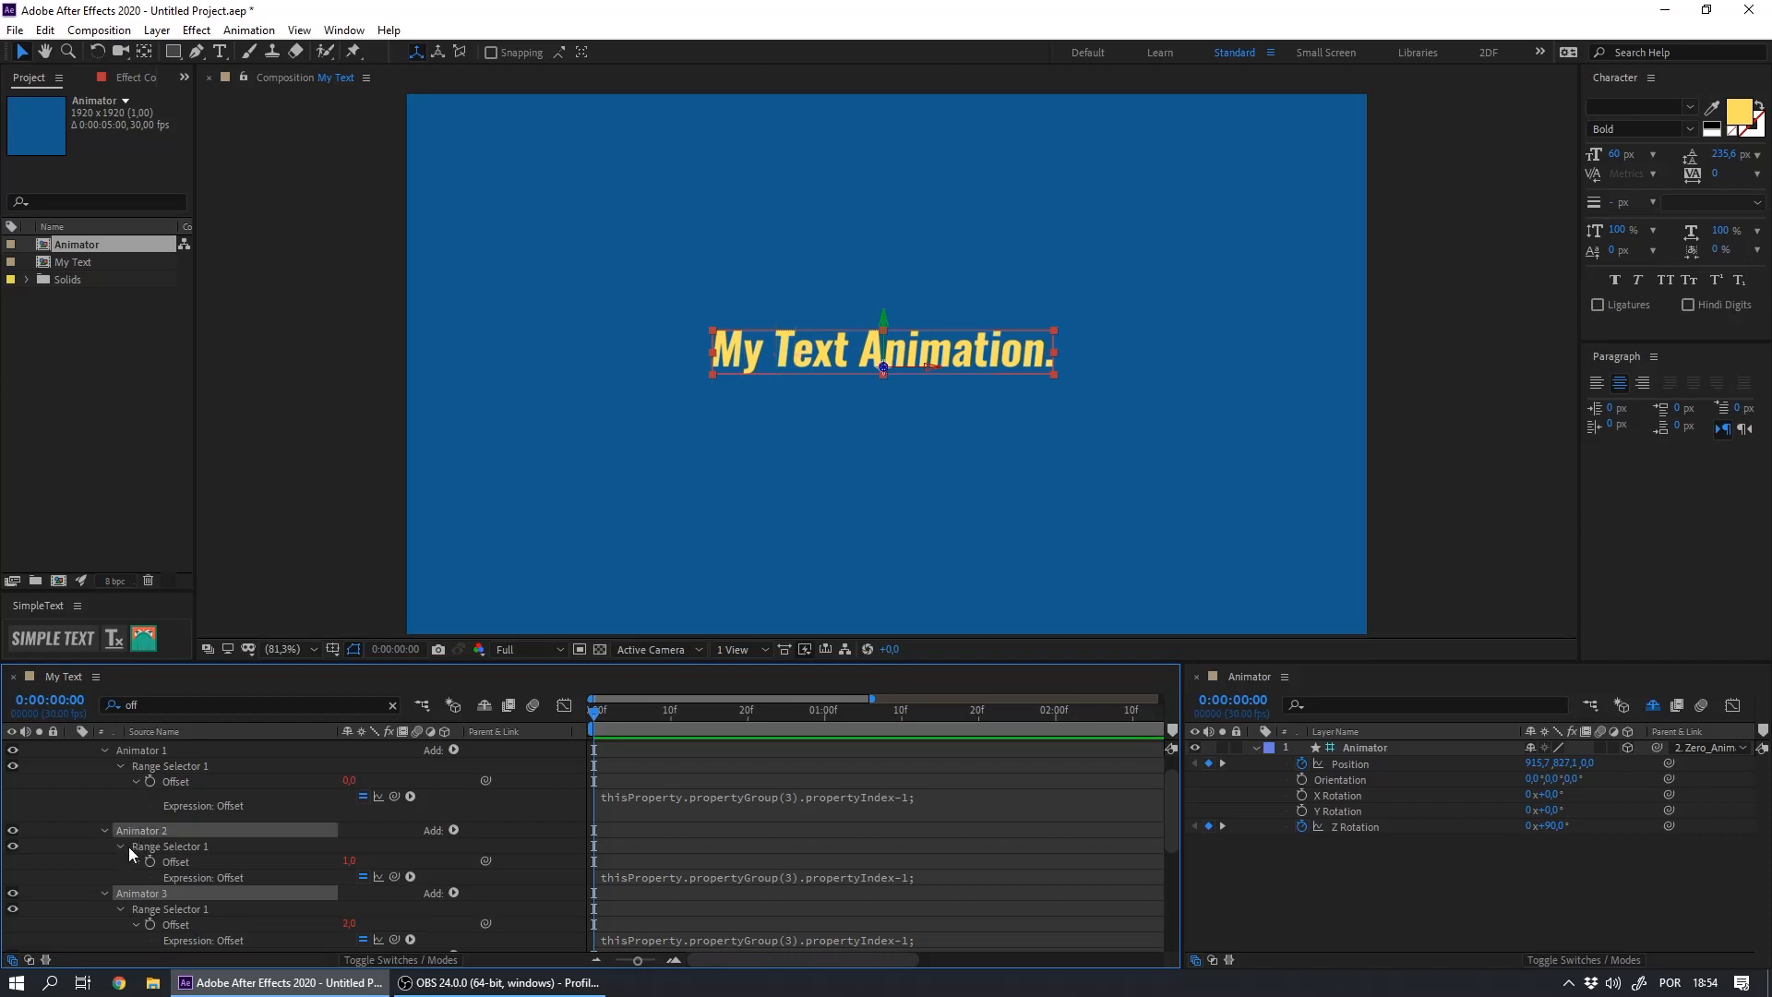
key(Delete)
click(134, 830)
ctrl+click(143, 891)
key(Delete)
click(145, 832)
ctrl+click(143, 893)
key(Delete)
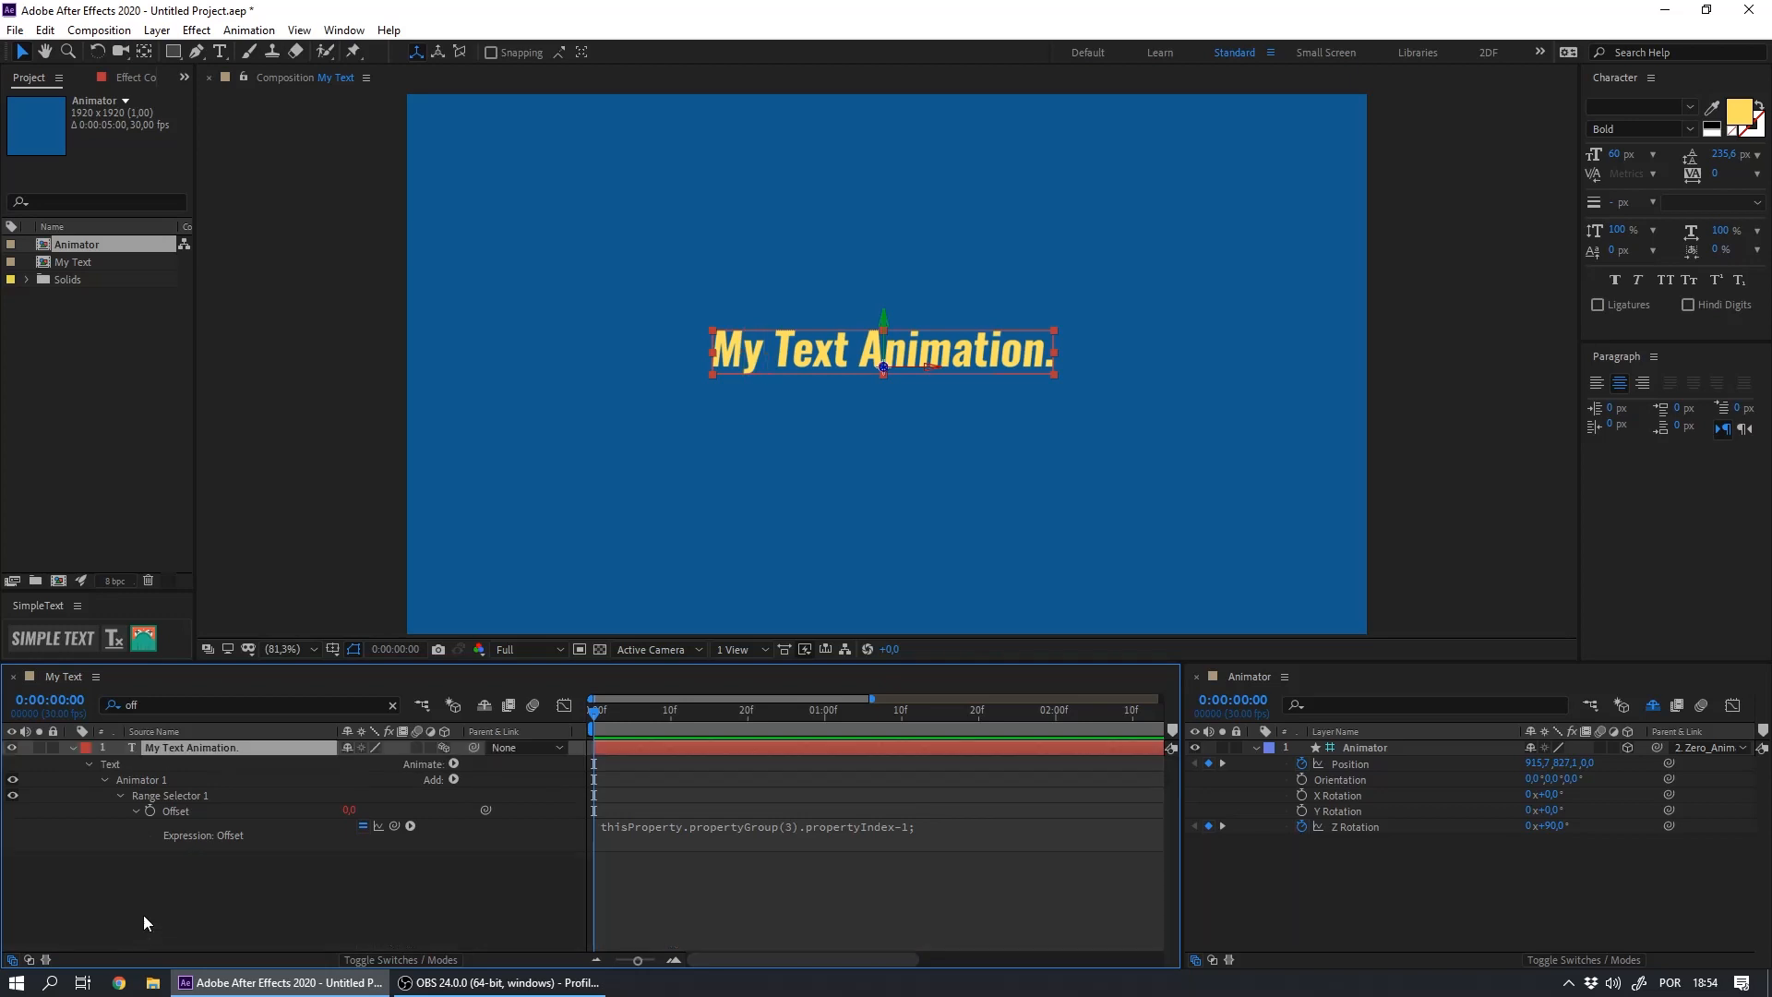
Add a Slider Control expression effect to the My Text Animation. layer
click(155, 787)
click(175, 751)
click(127, 78)
right_click(89, 269)
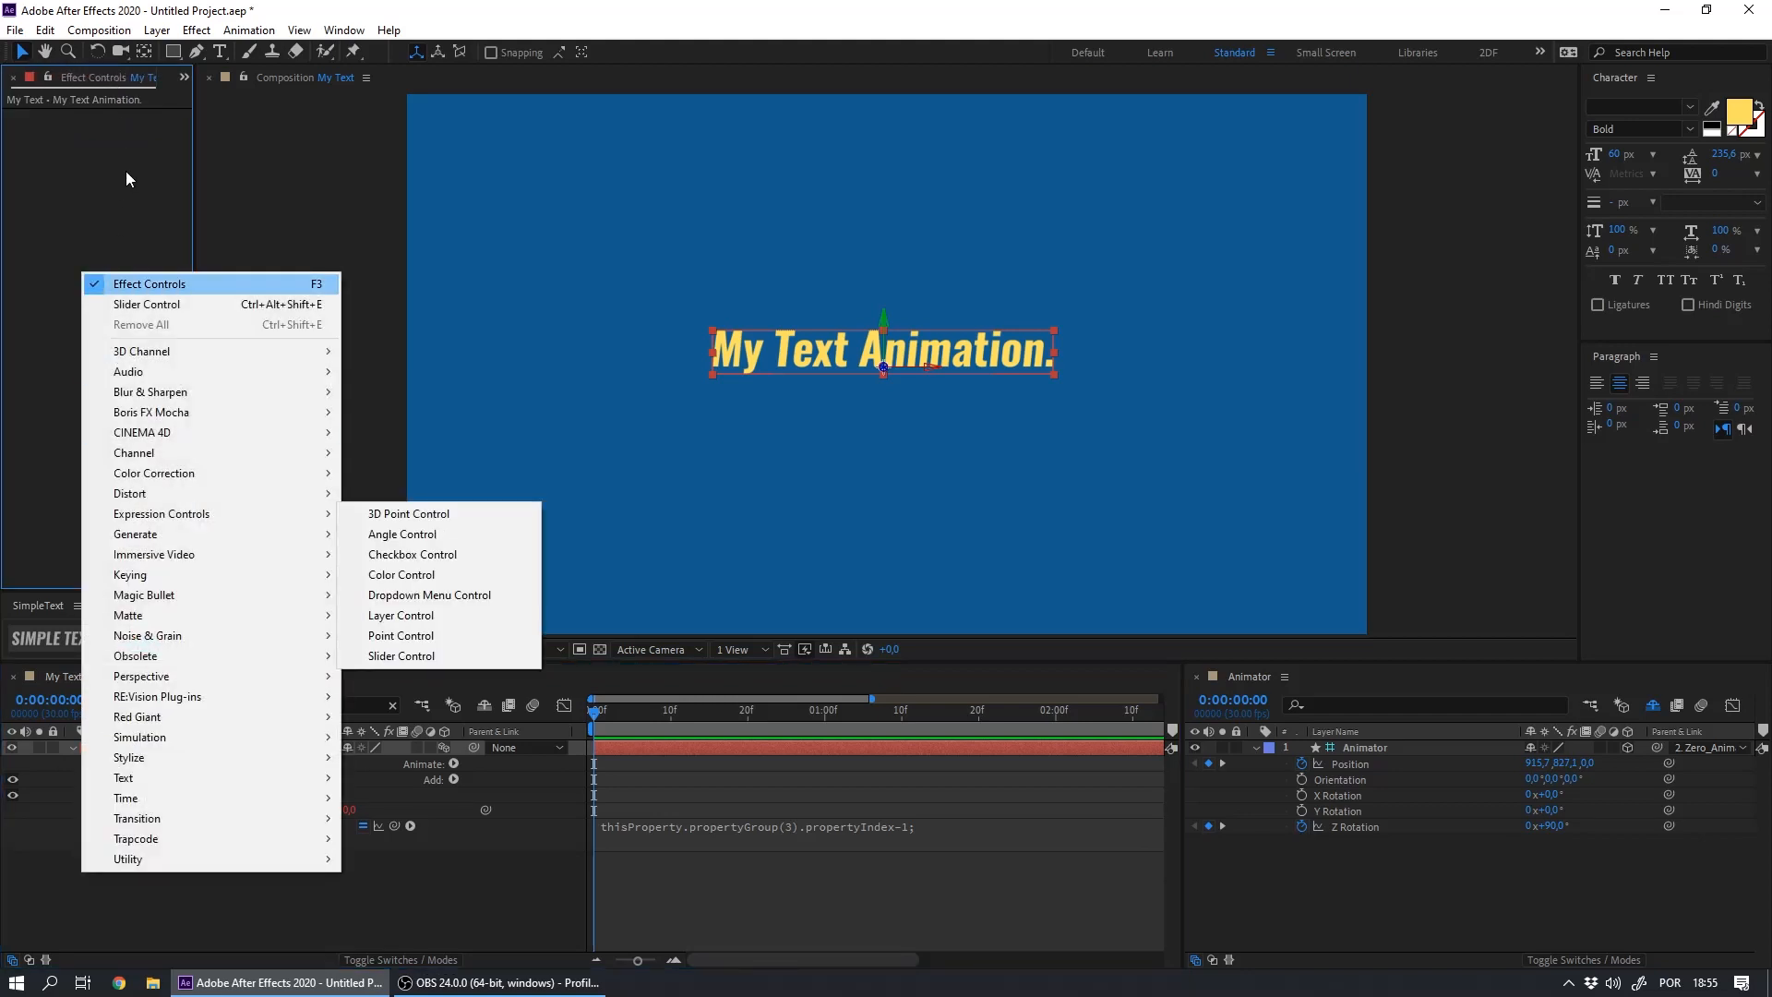
mouse_move(136, 522)
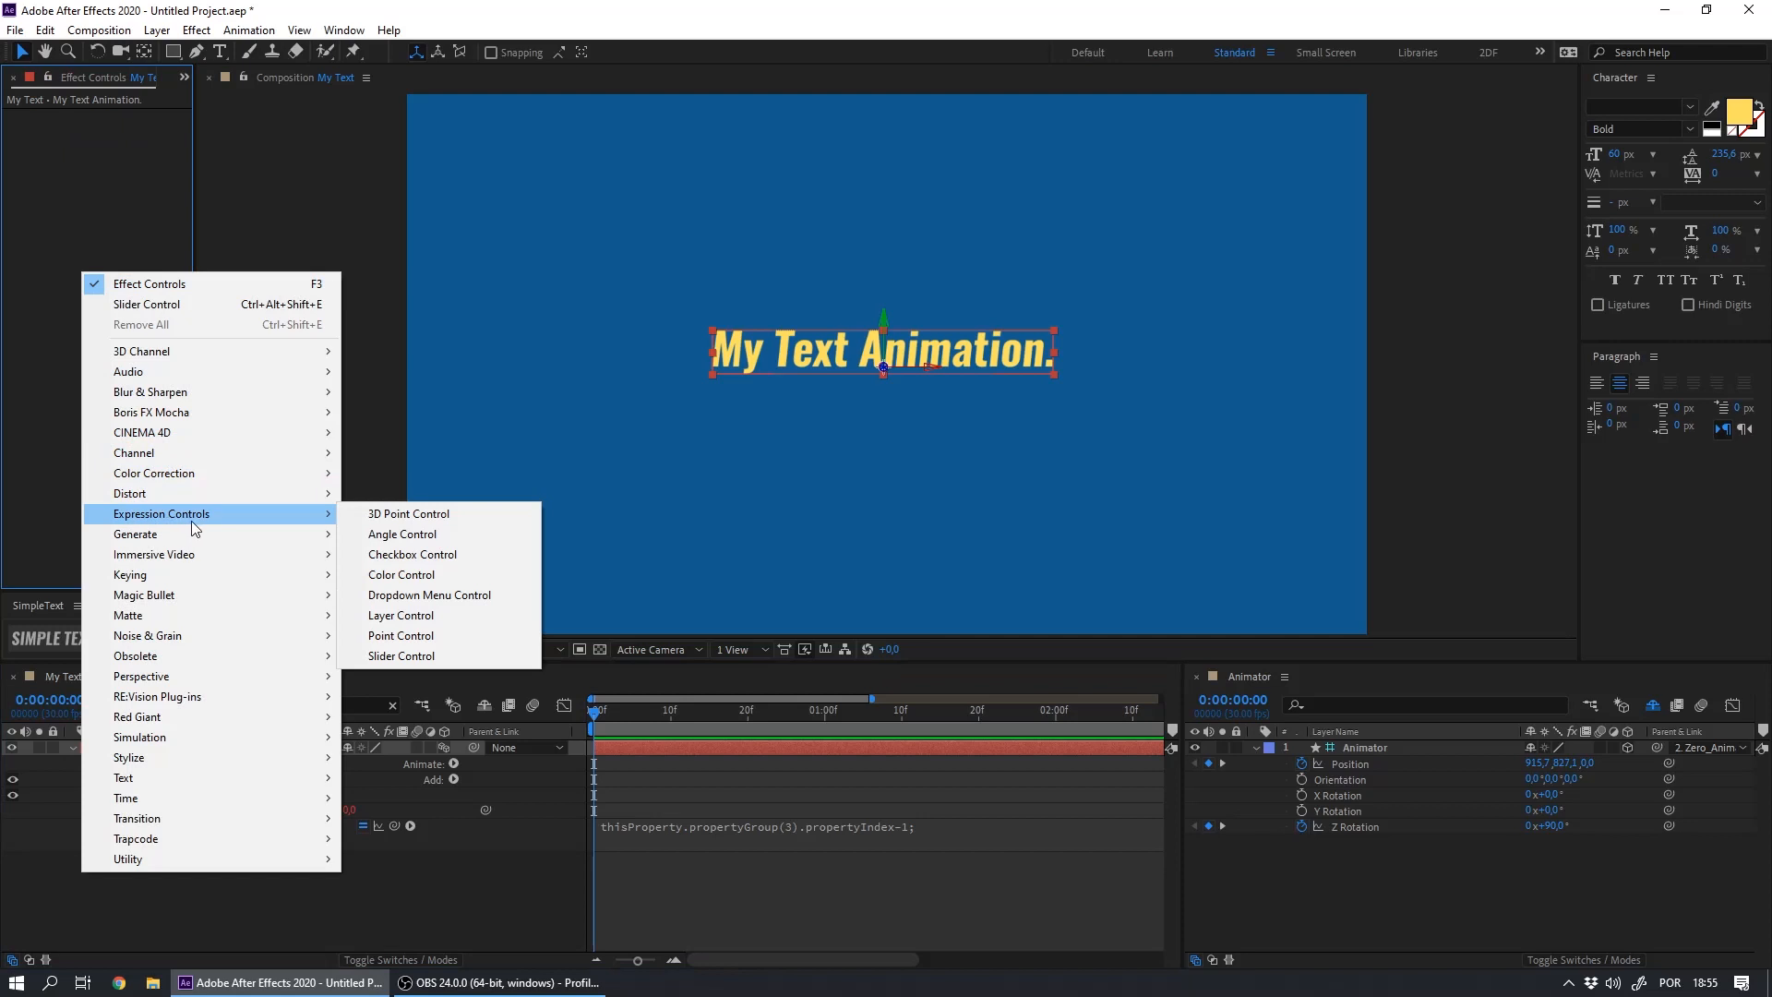
click(412, 655)
Rename the Slider Control effect on the text layer as Delay
click(76, 175)
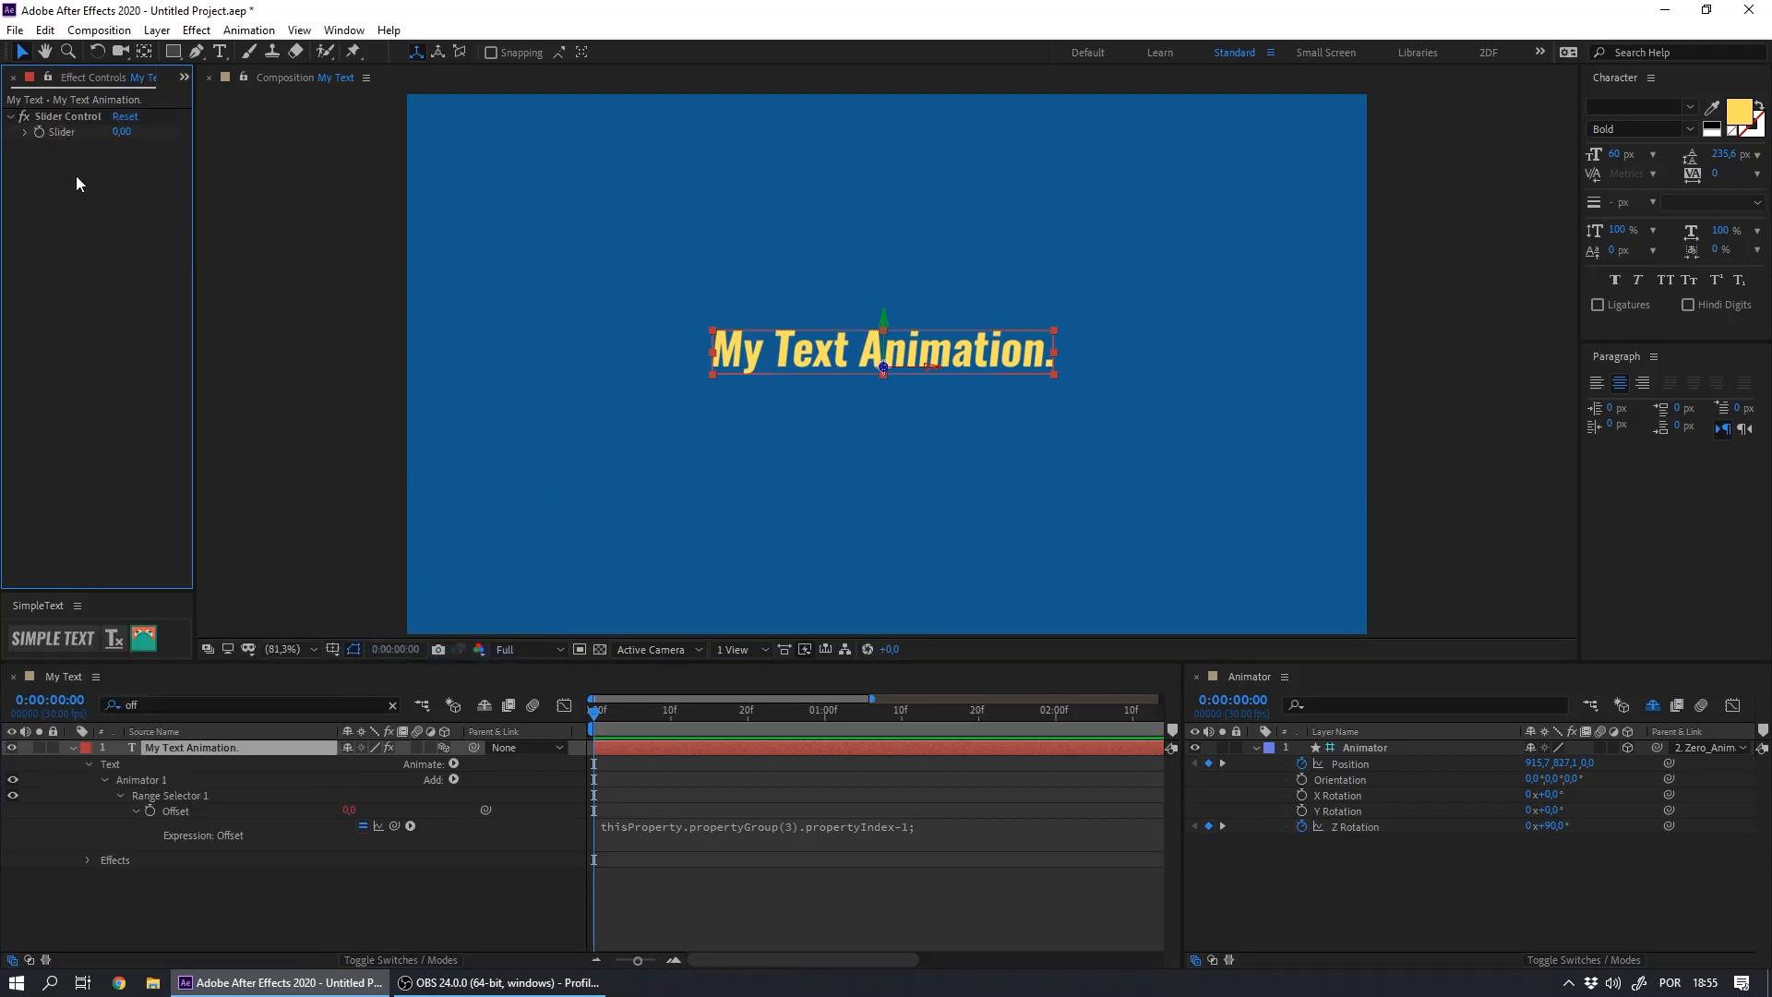
click(70, 116)
mouse_move(121, 131)
mouse_down()
mouse_move(244, 139)
mouse_move(120, 137)
mouse_up()
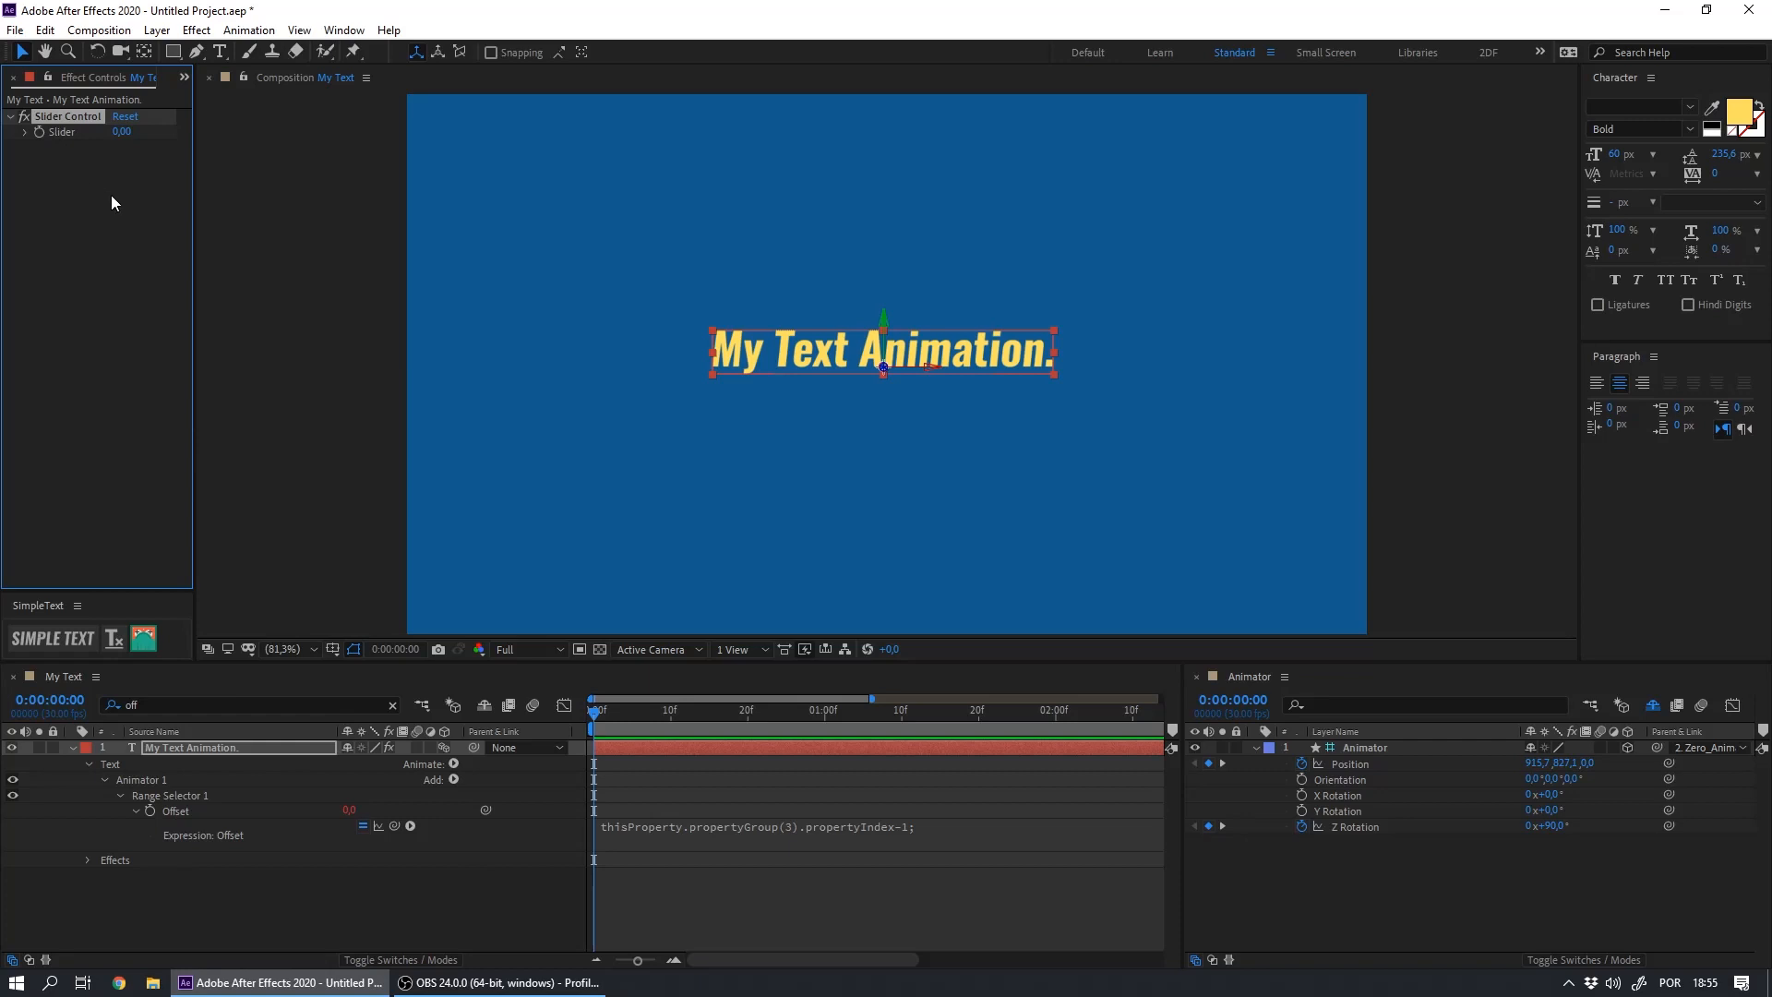
click(110, 143)
click(60, 116)
key(Return)
text(Delay)
key(Return)
Set the Delay effect's Slider value to 0,05
click(121, 132)
key(BackSpace)
text(,05)
key(Return)
click(130, 436)
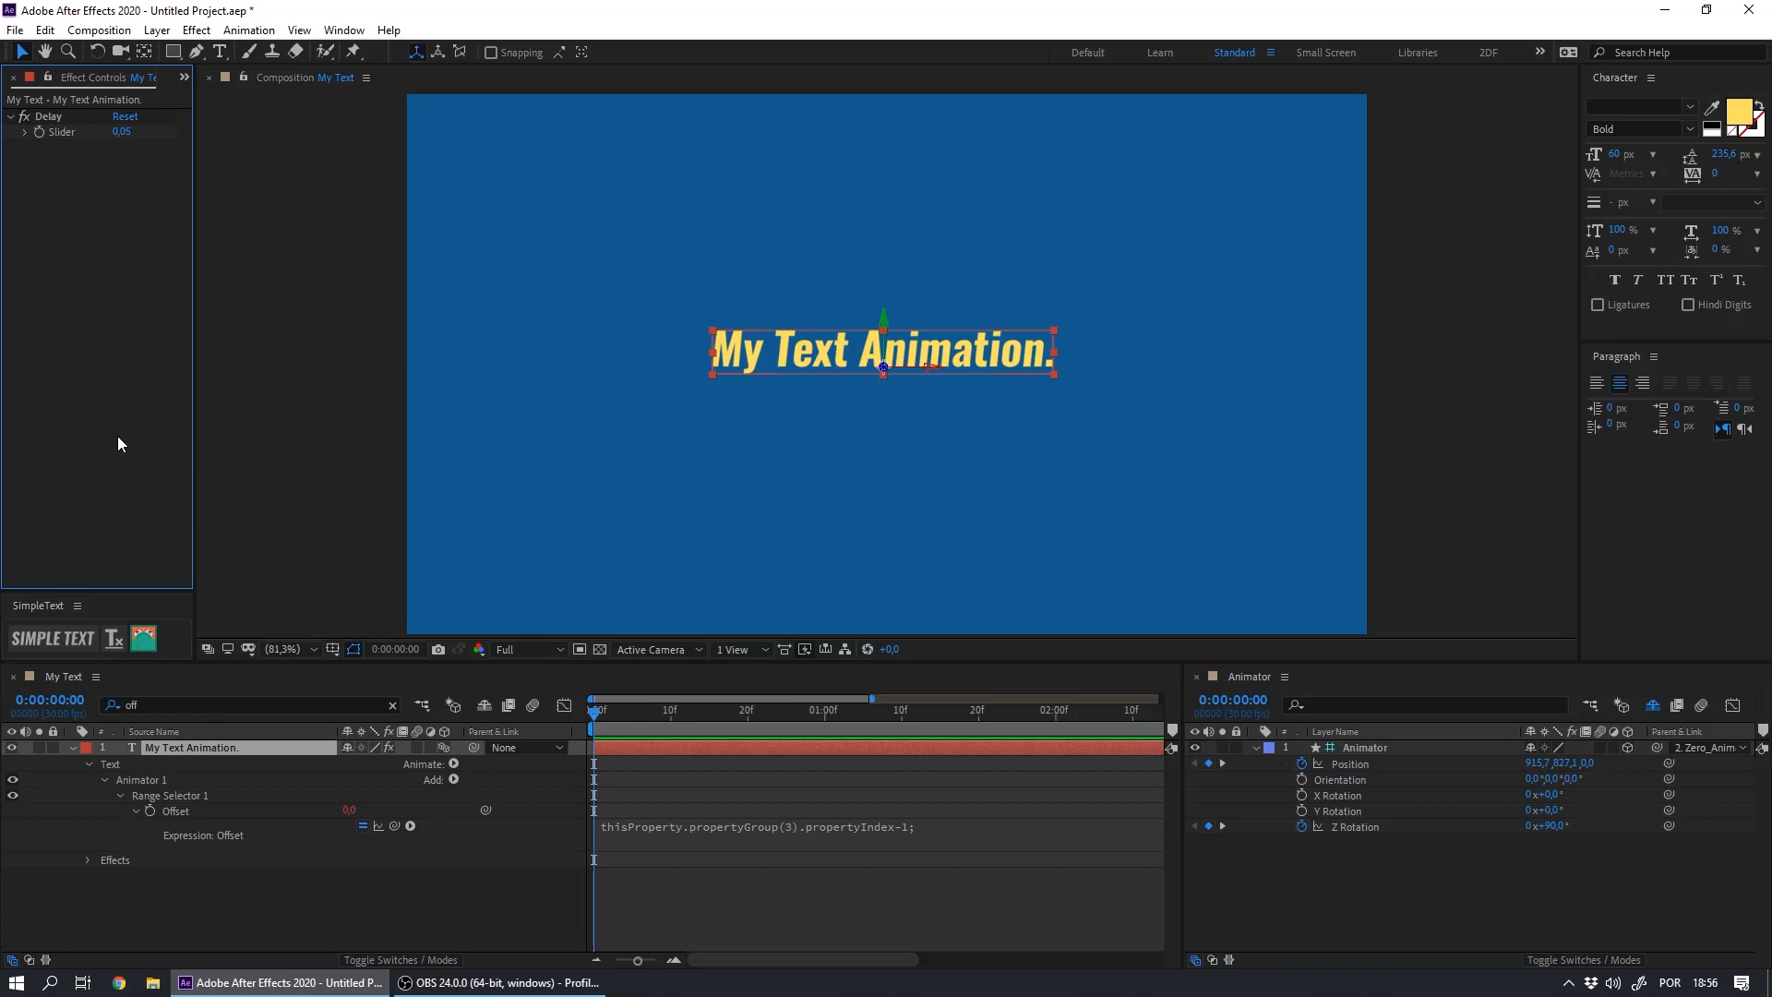
Link Animator 1's Position in My Text to the Position of the guide layer in the Animator composition
drag(1181, 816, 922, 816)
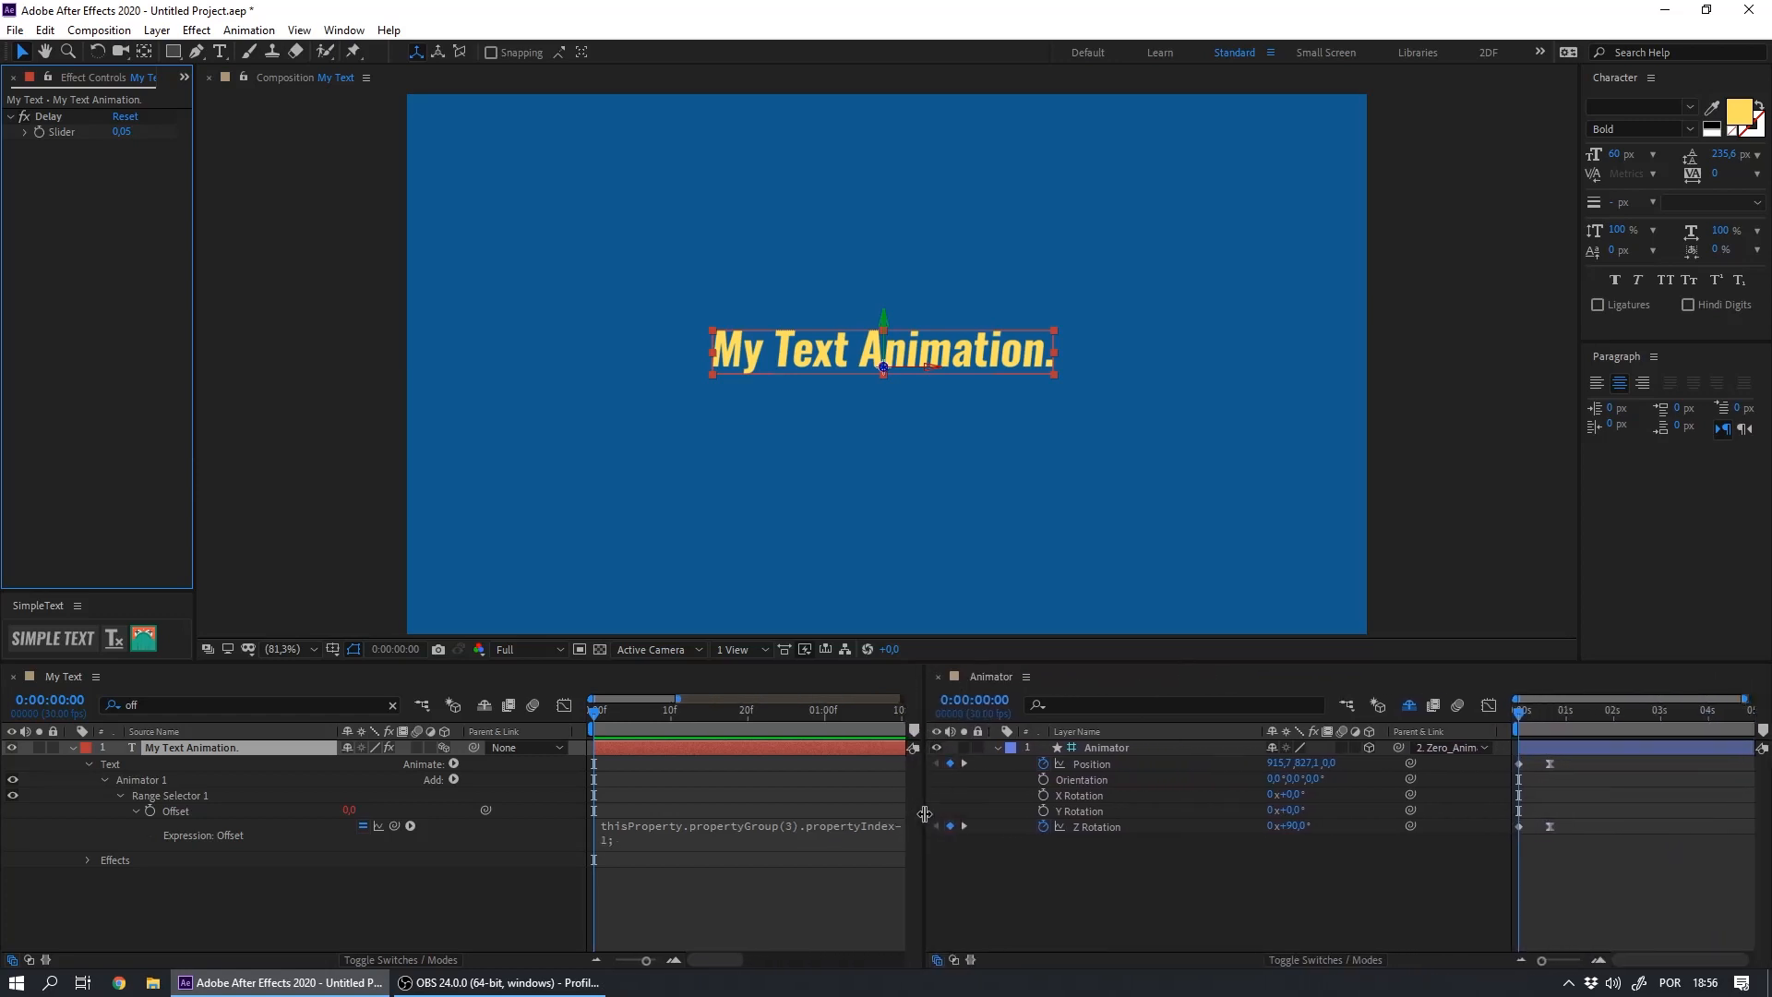
click(118, 796)
click(104, 779)
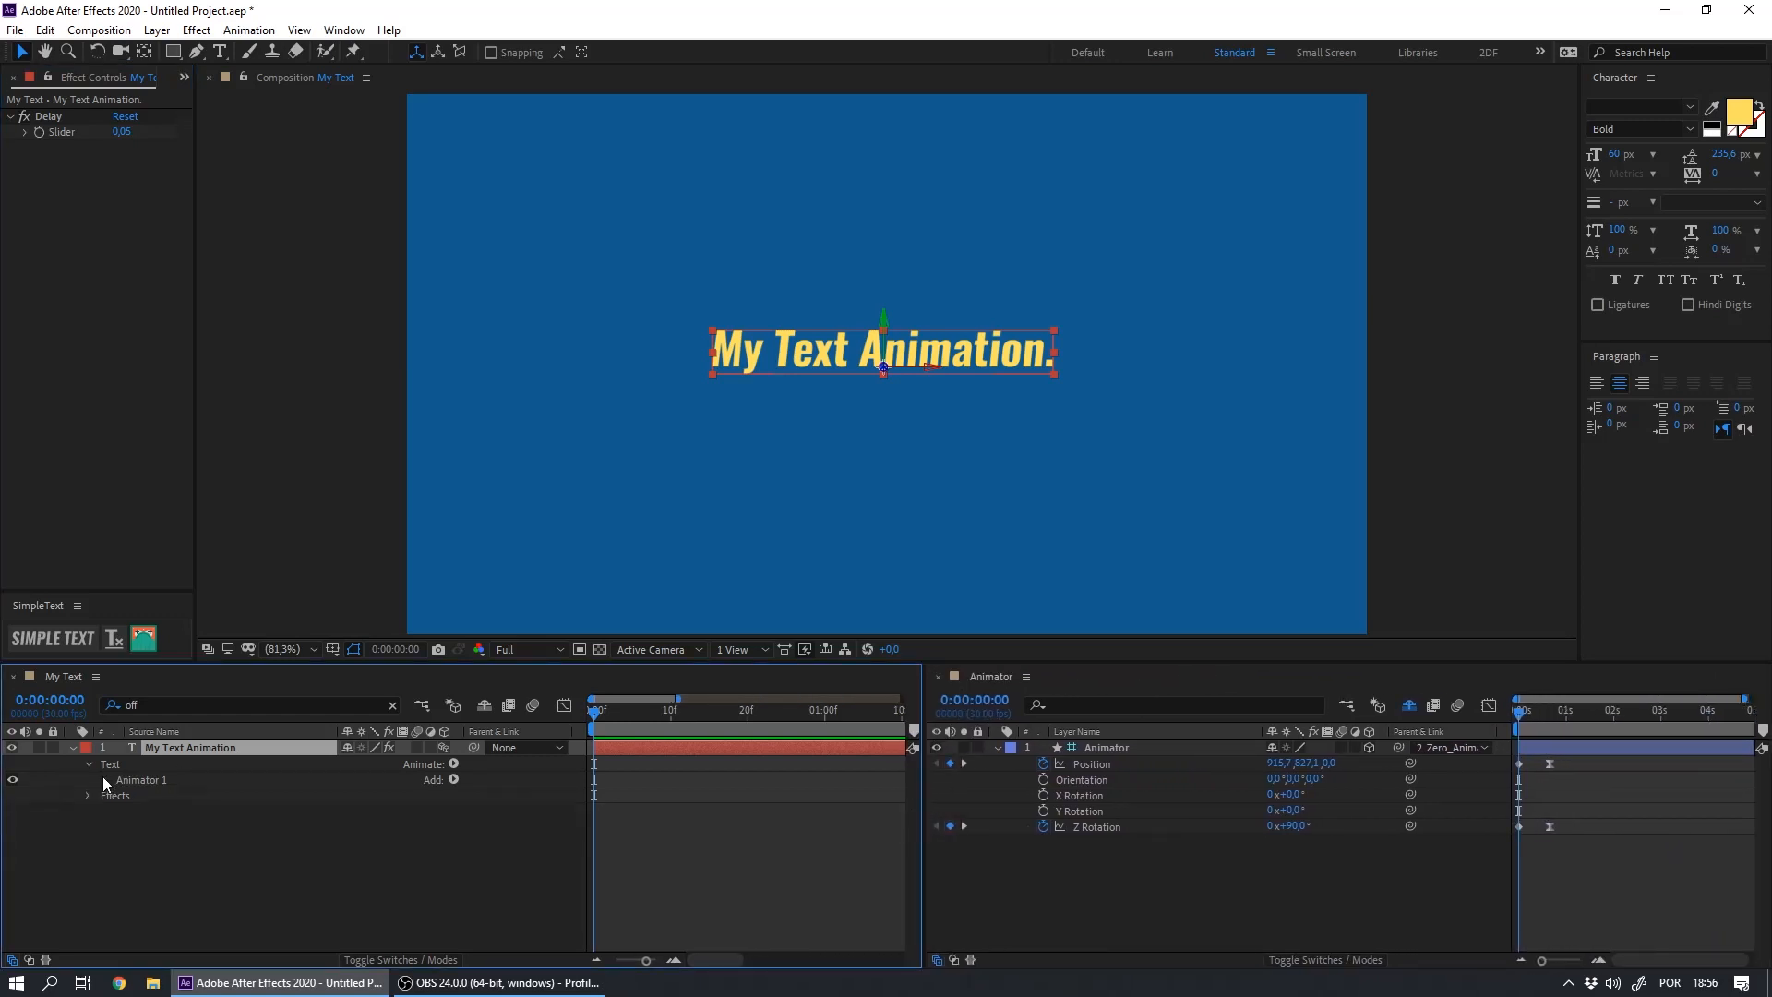
click(103, 779)
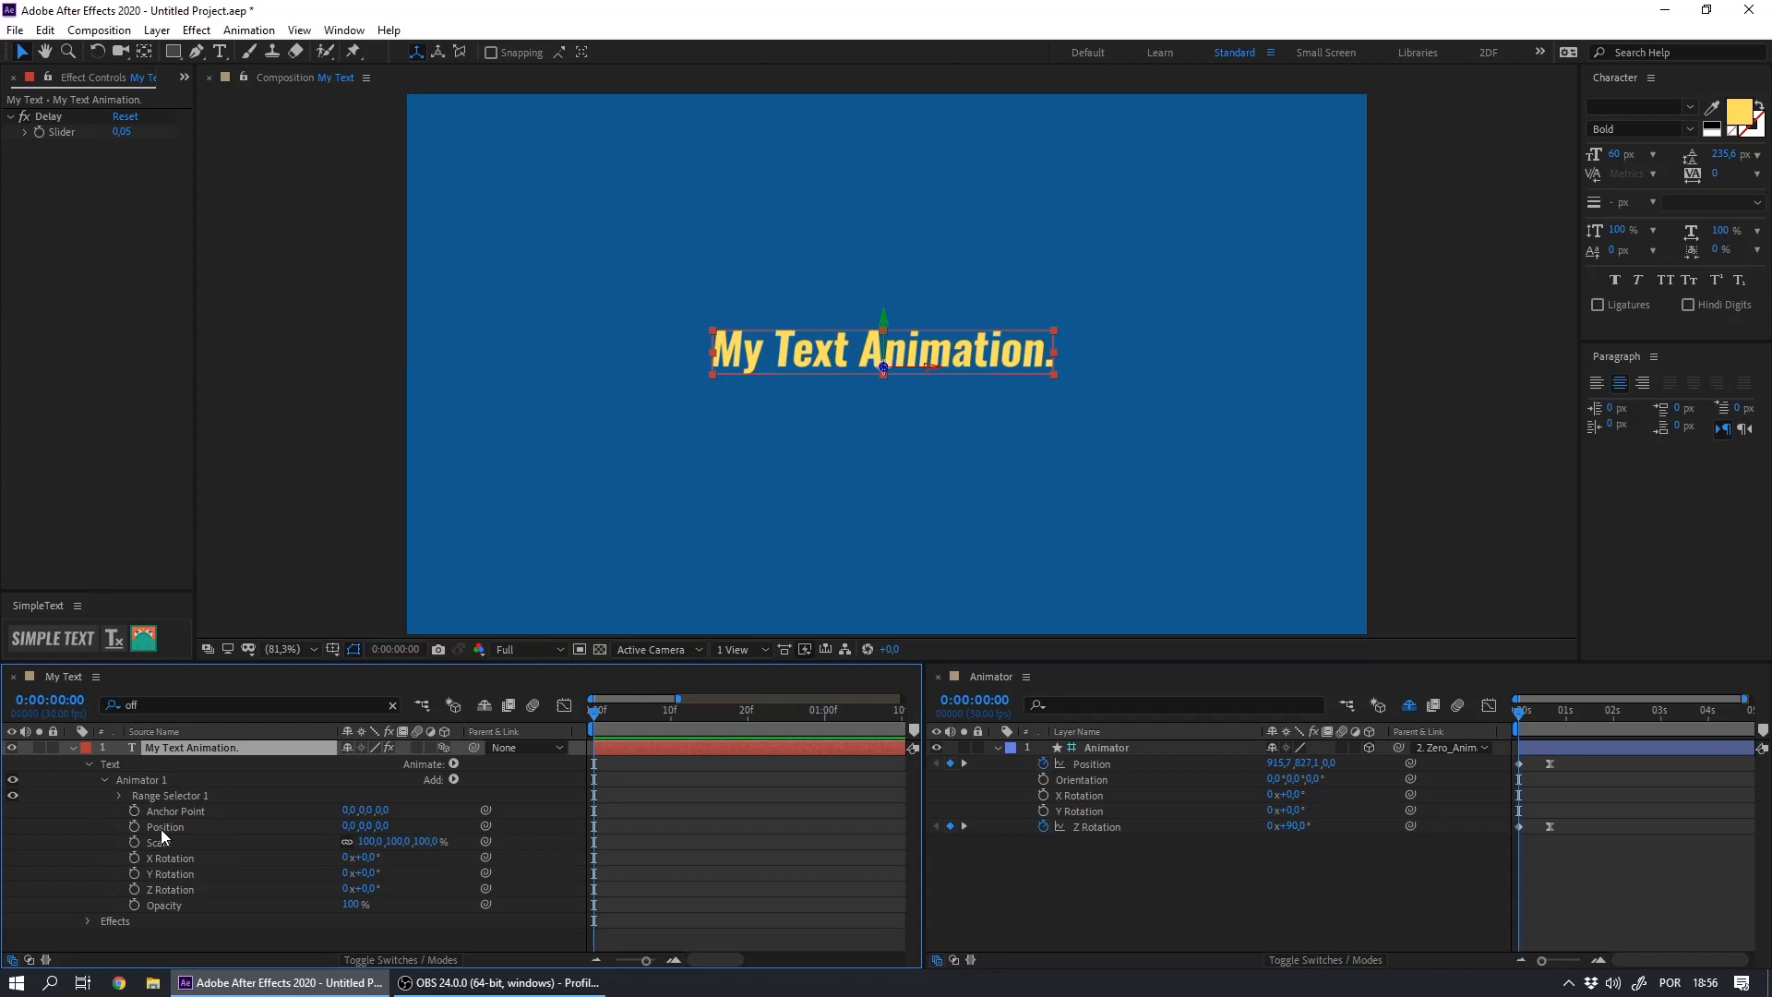
click(162, 827)
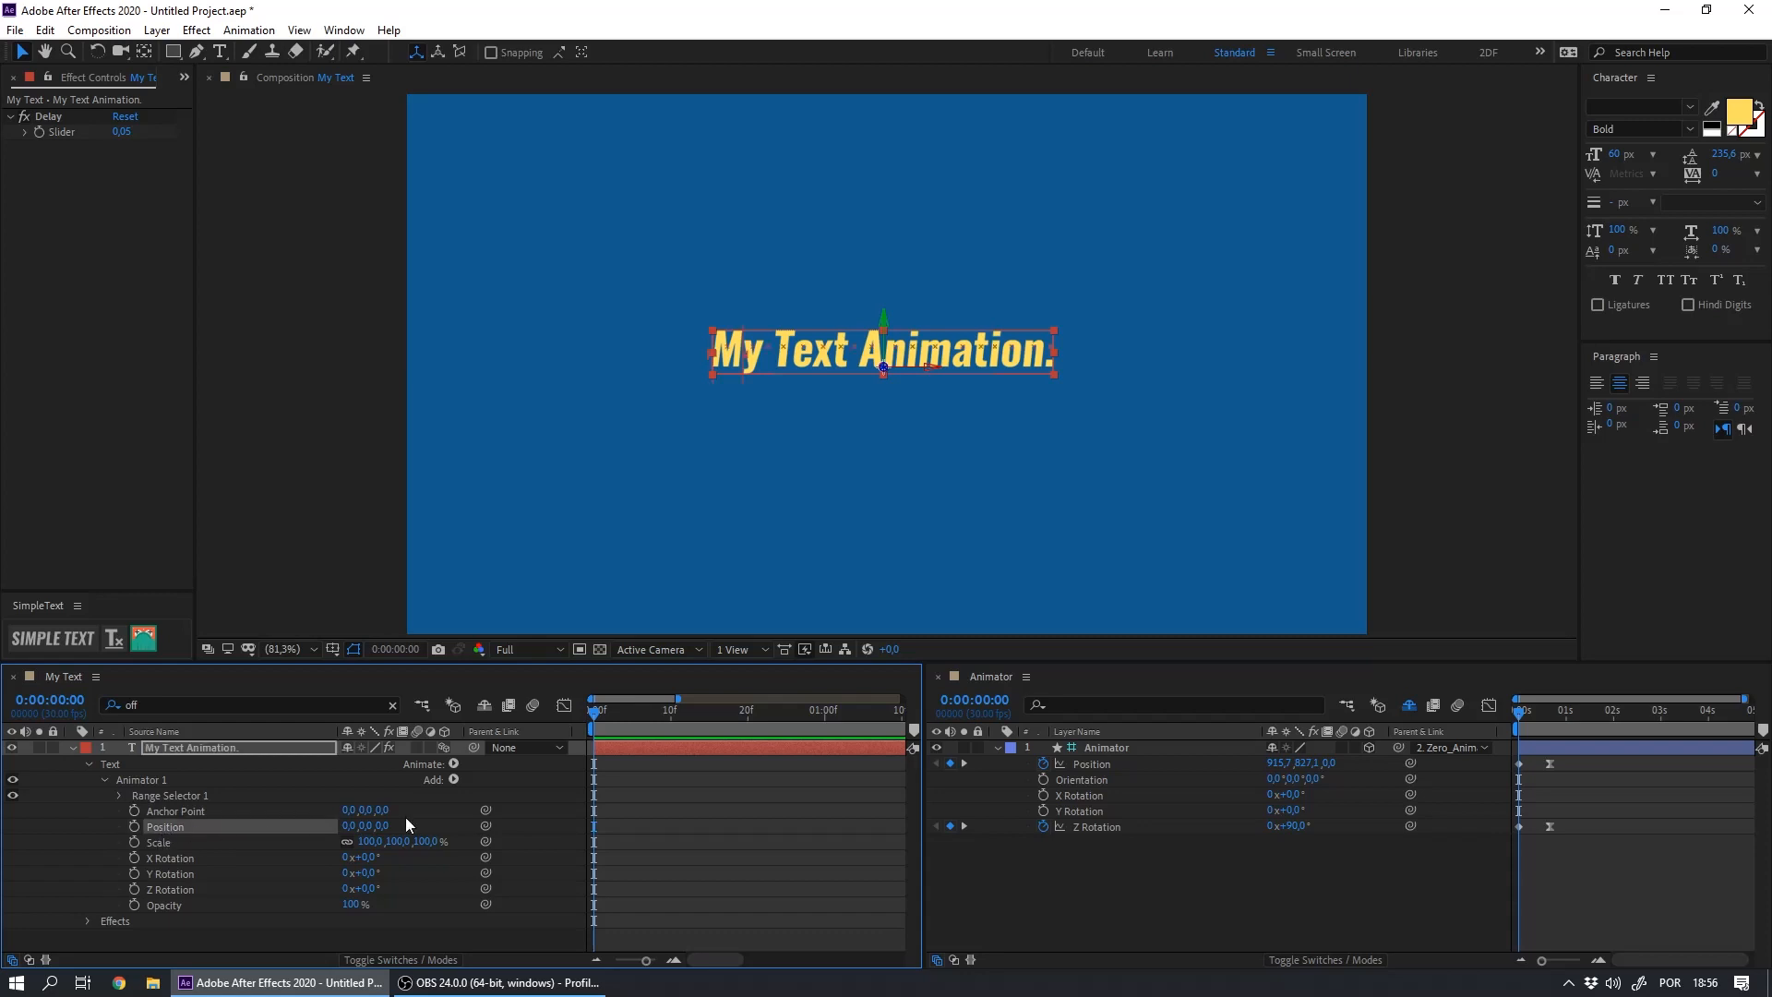
drag(484, 825, 1088, 763)
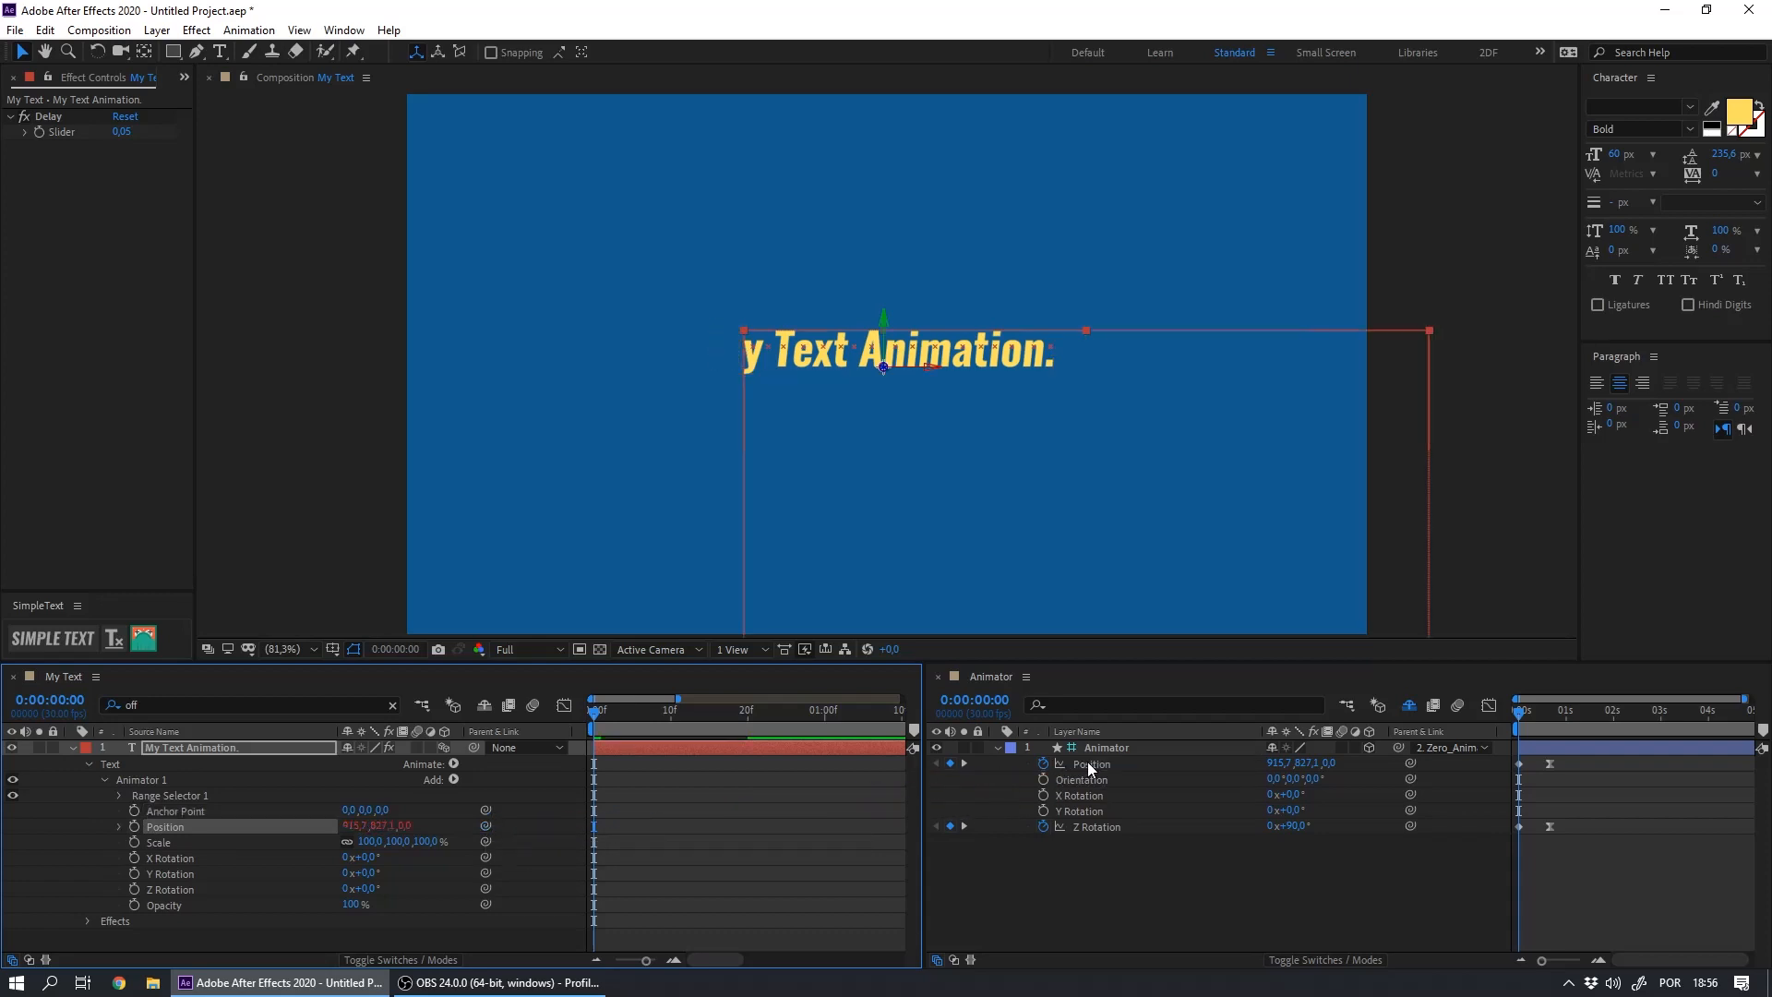
Scrub and preview the My Text timeline to check how the linked Position moves the first character
drag(602, 718, 707, 722)
key(space)
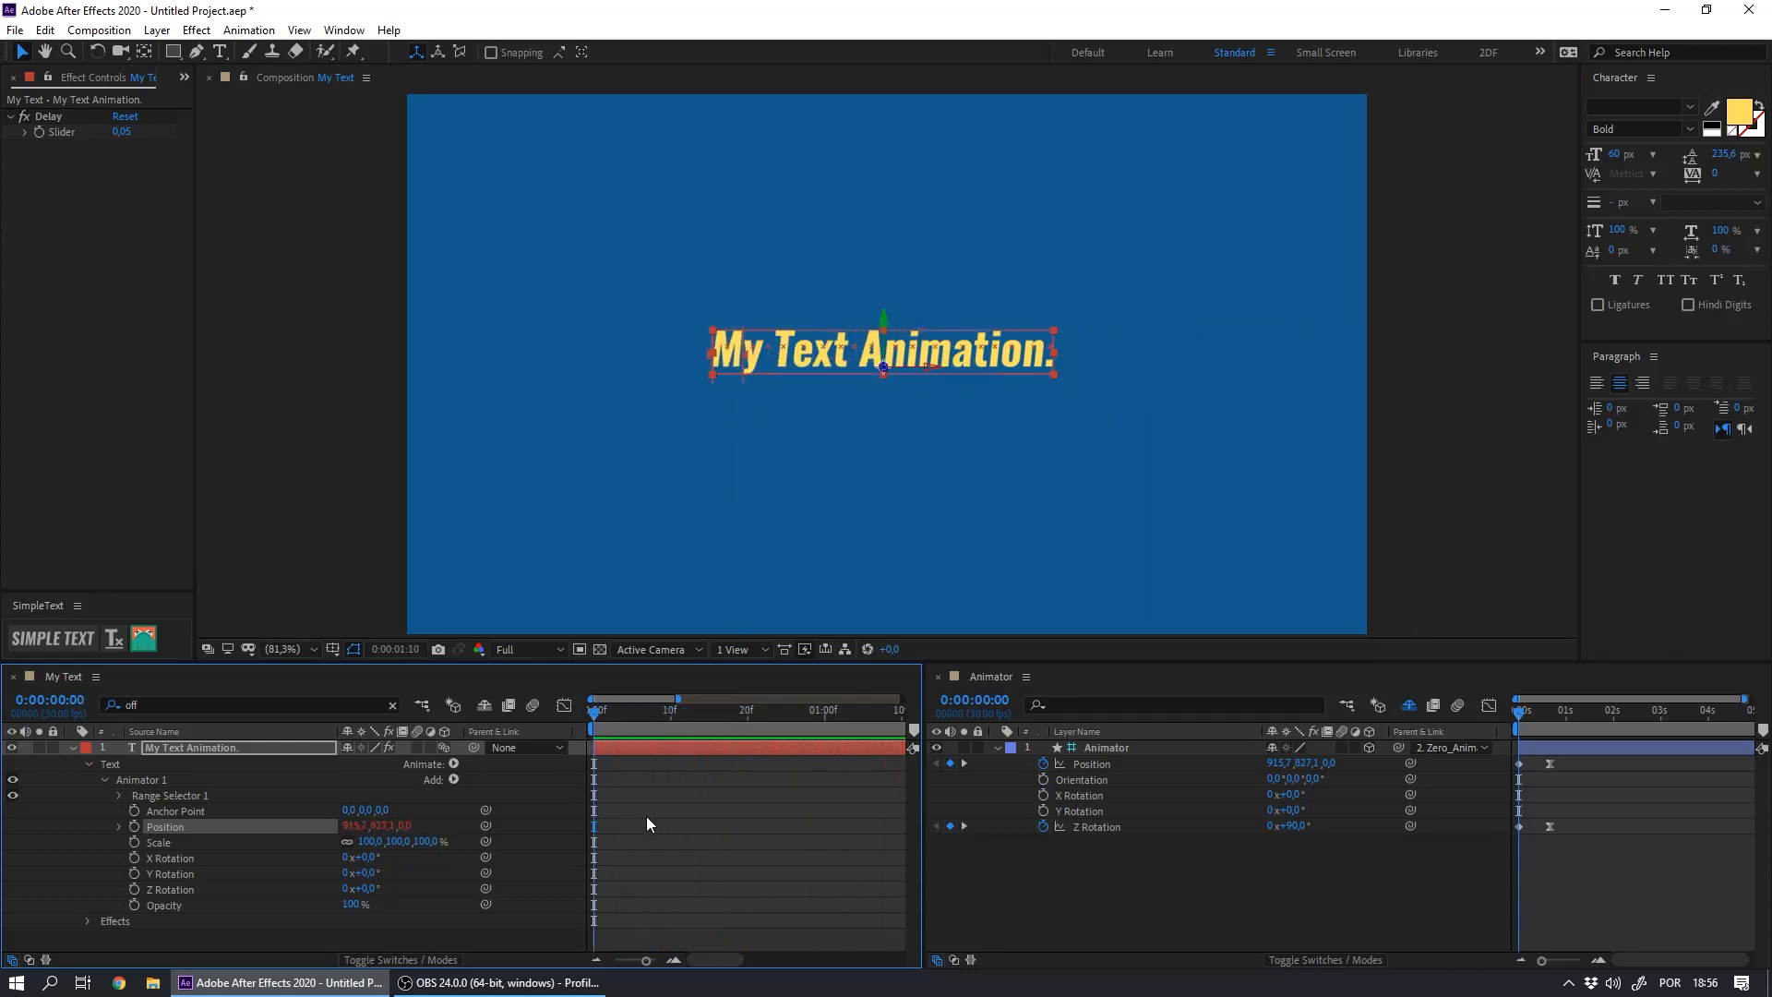
drag(608, 716, 748, 734)
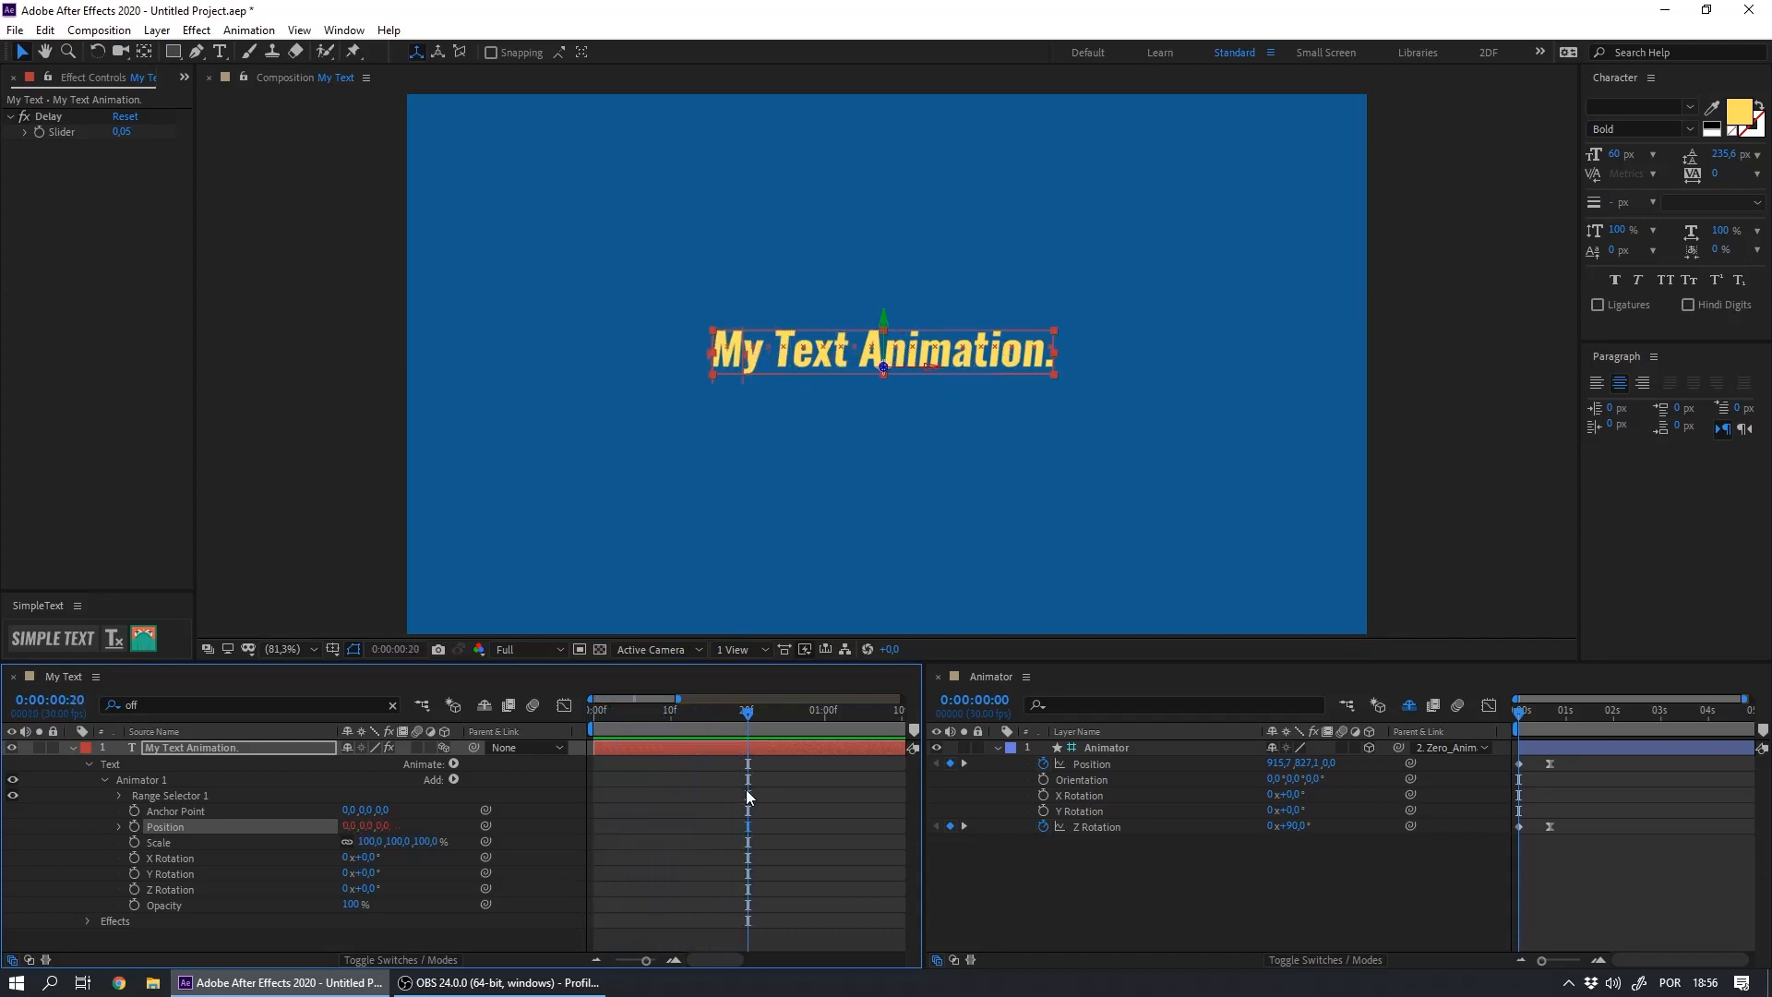
Reveal the expression on Animator 1's Position and widen the My Text timeline so the expression fits on one line
click(119, 826)
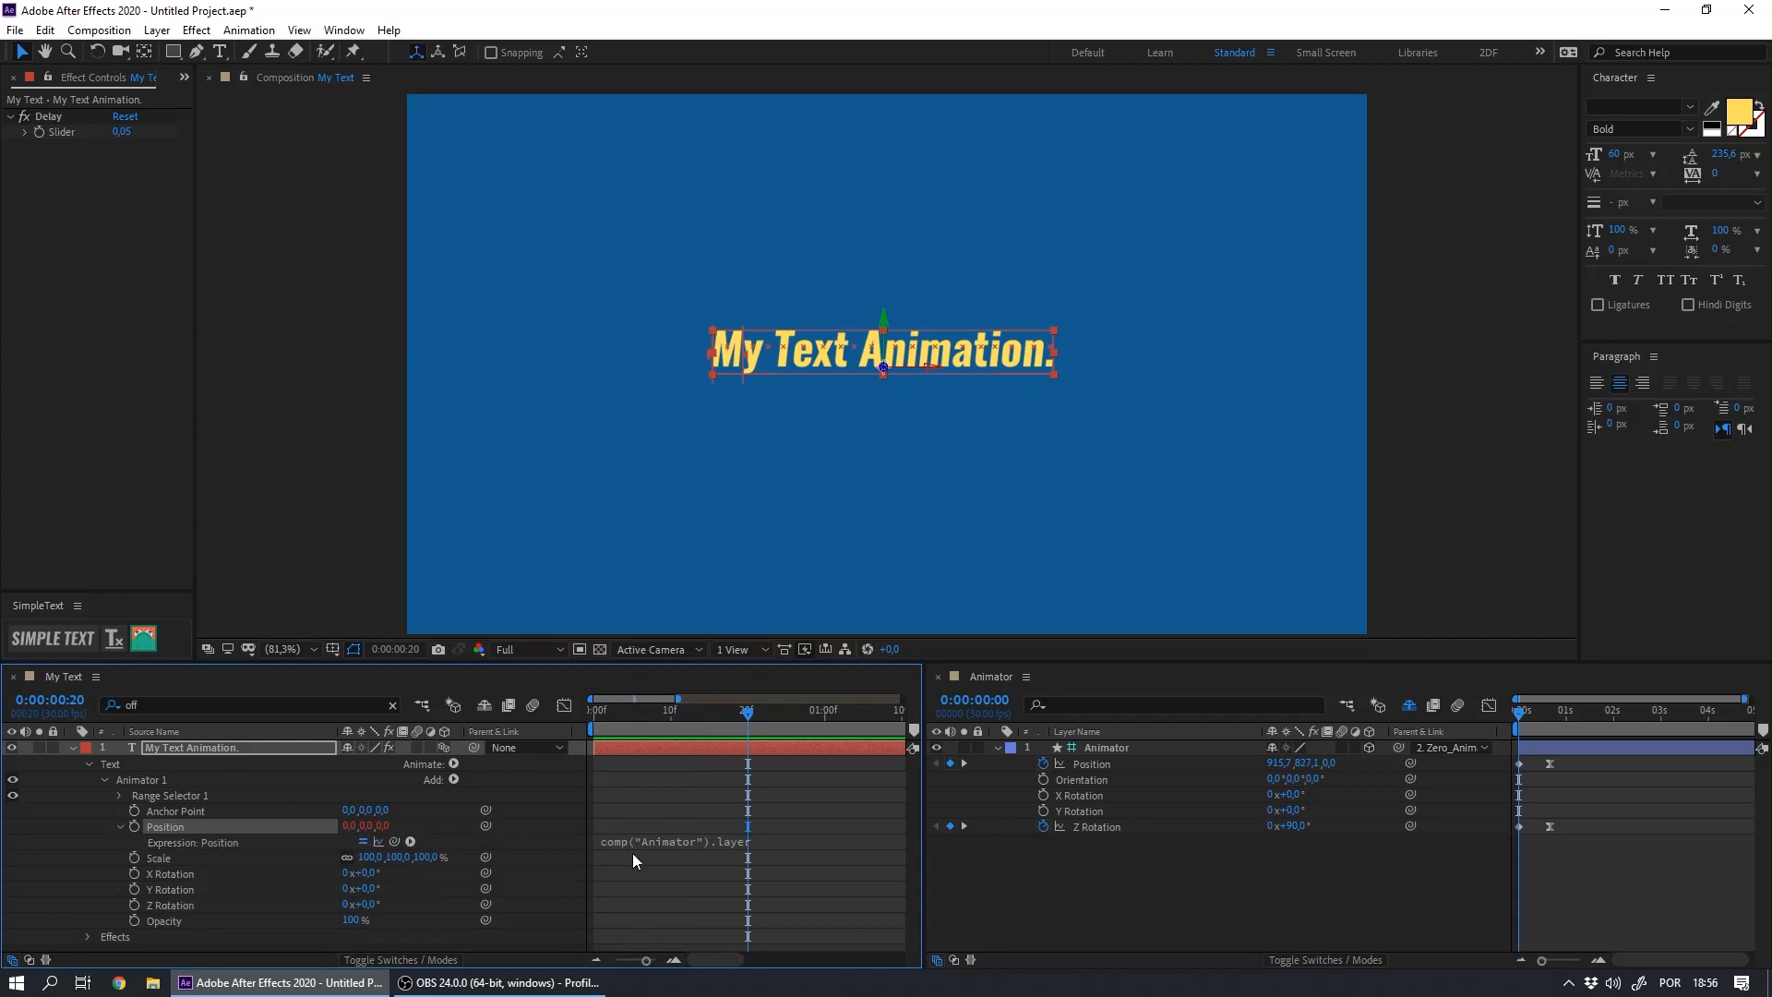
drag(635, 849, 634, 884)
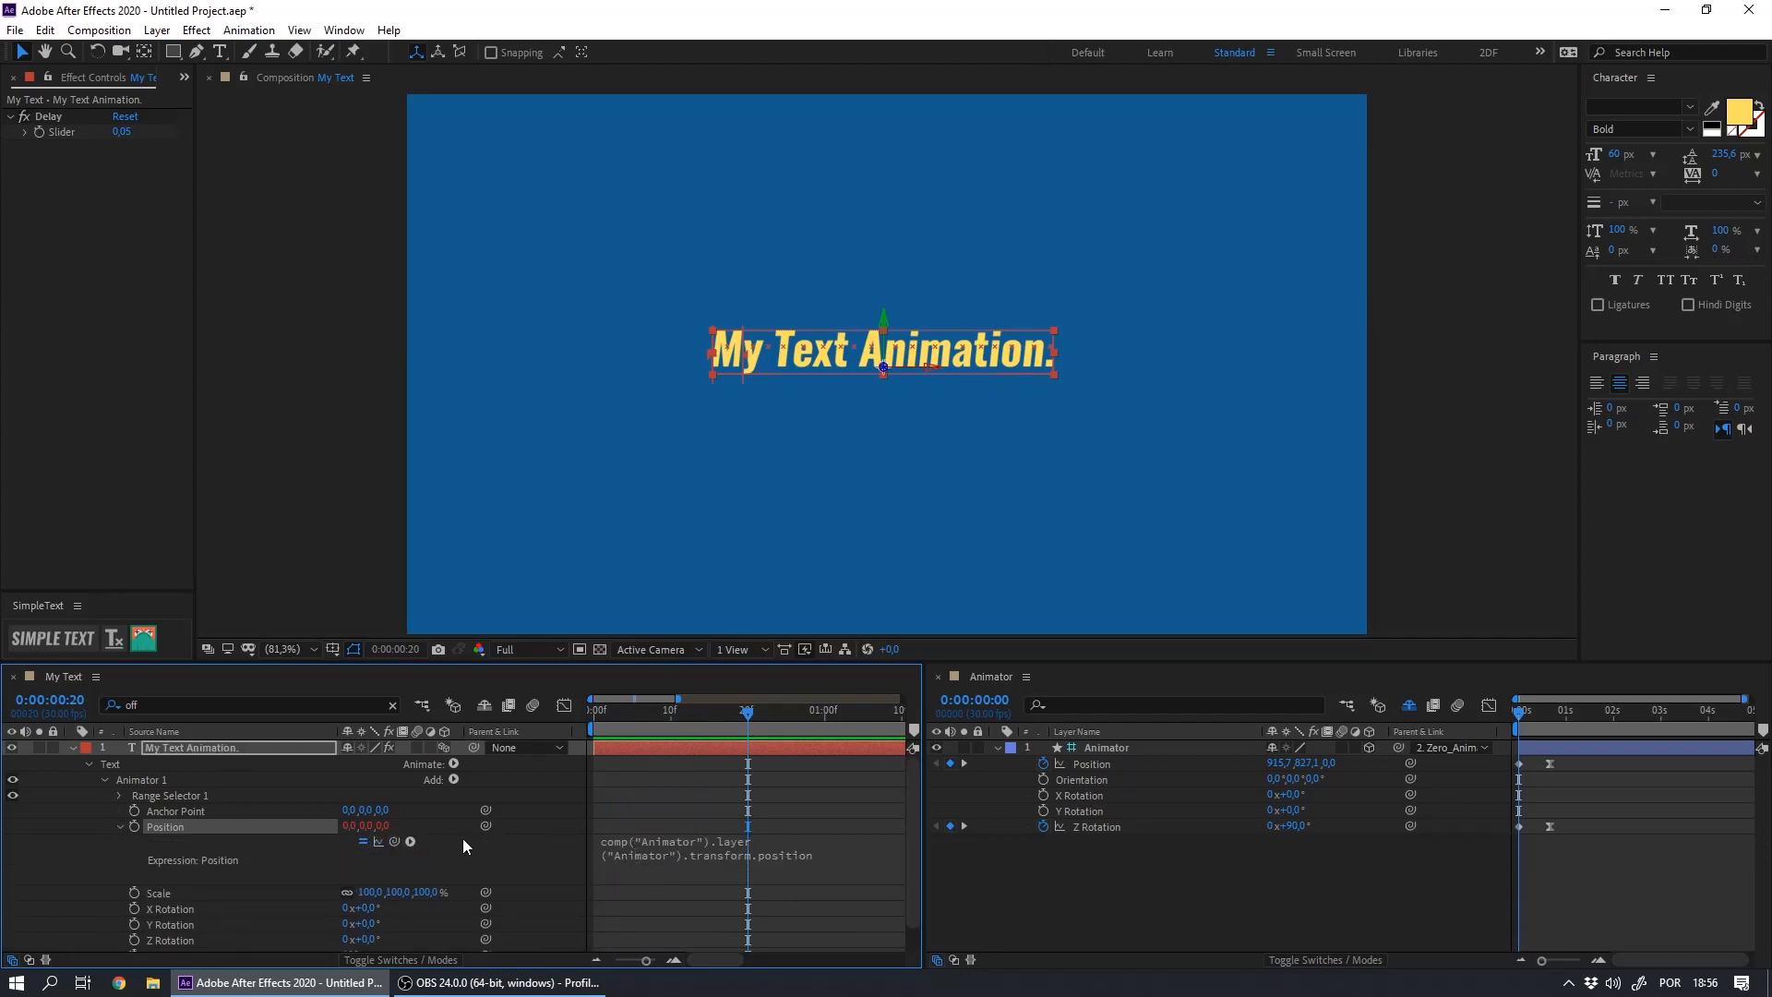
click(700, 862)
mouse_move(925, 869)
mouse_down()
mouse_move(1027, 870)
mouse_move(939, 900)
mouse_up()
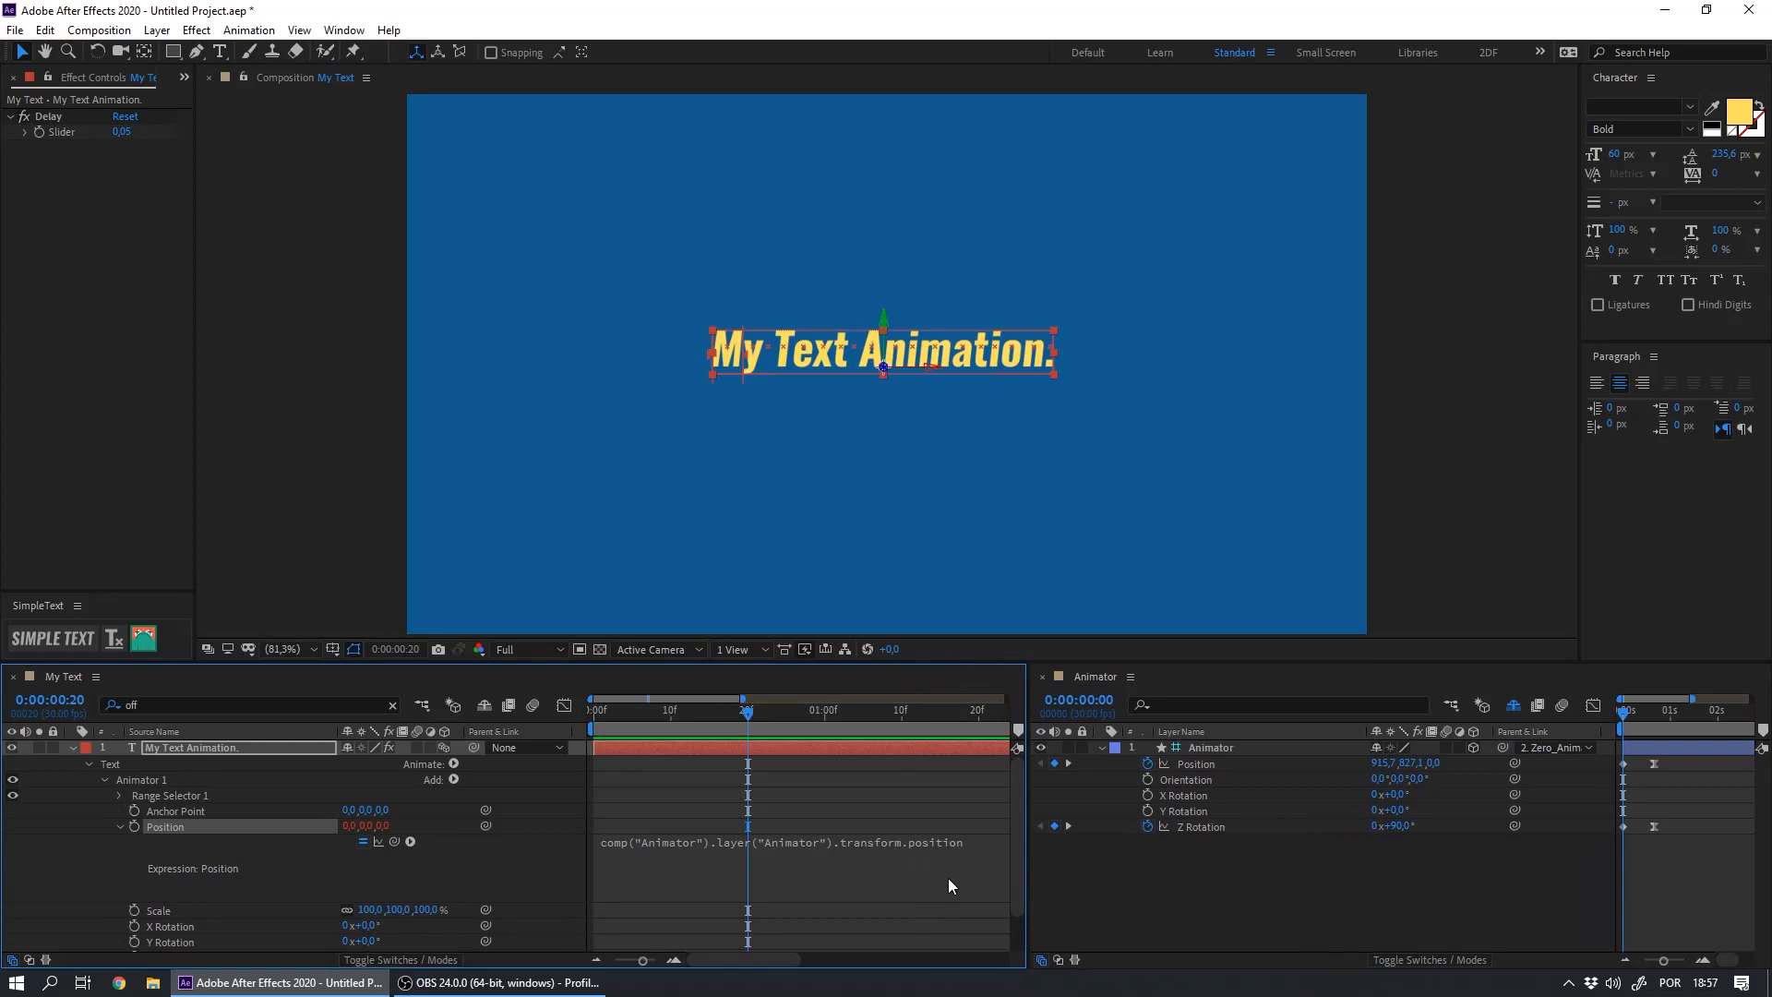
click(973, 847)
click(280, 842)
click(607, 843)
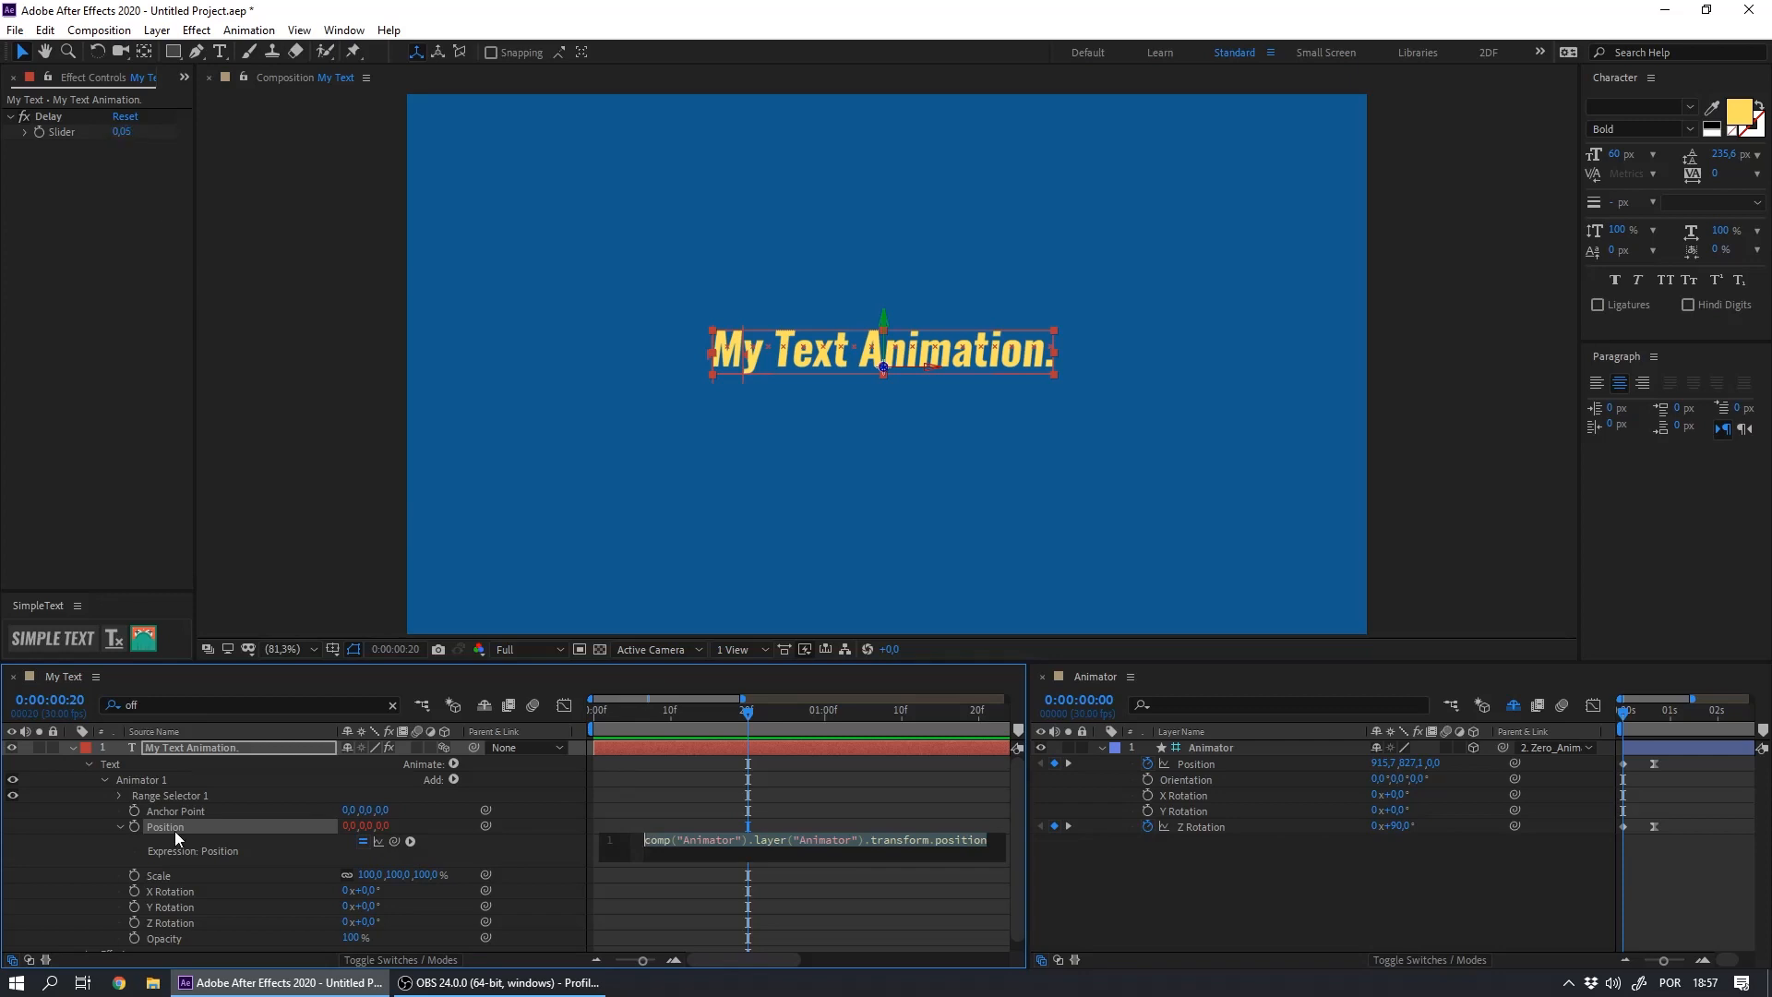
click(138, 780)
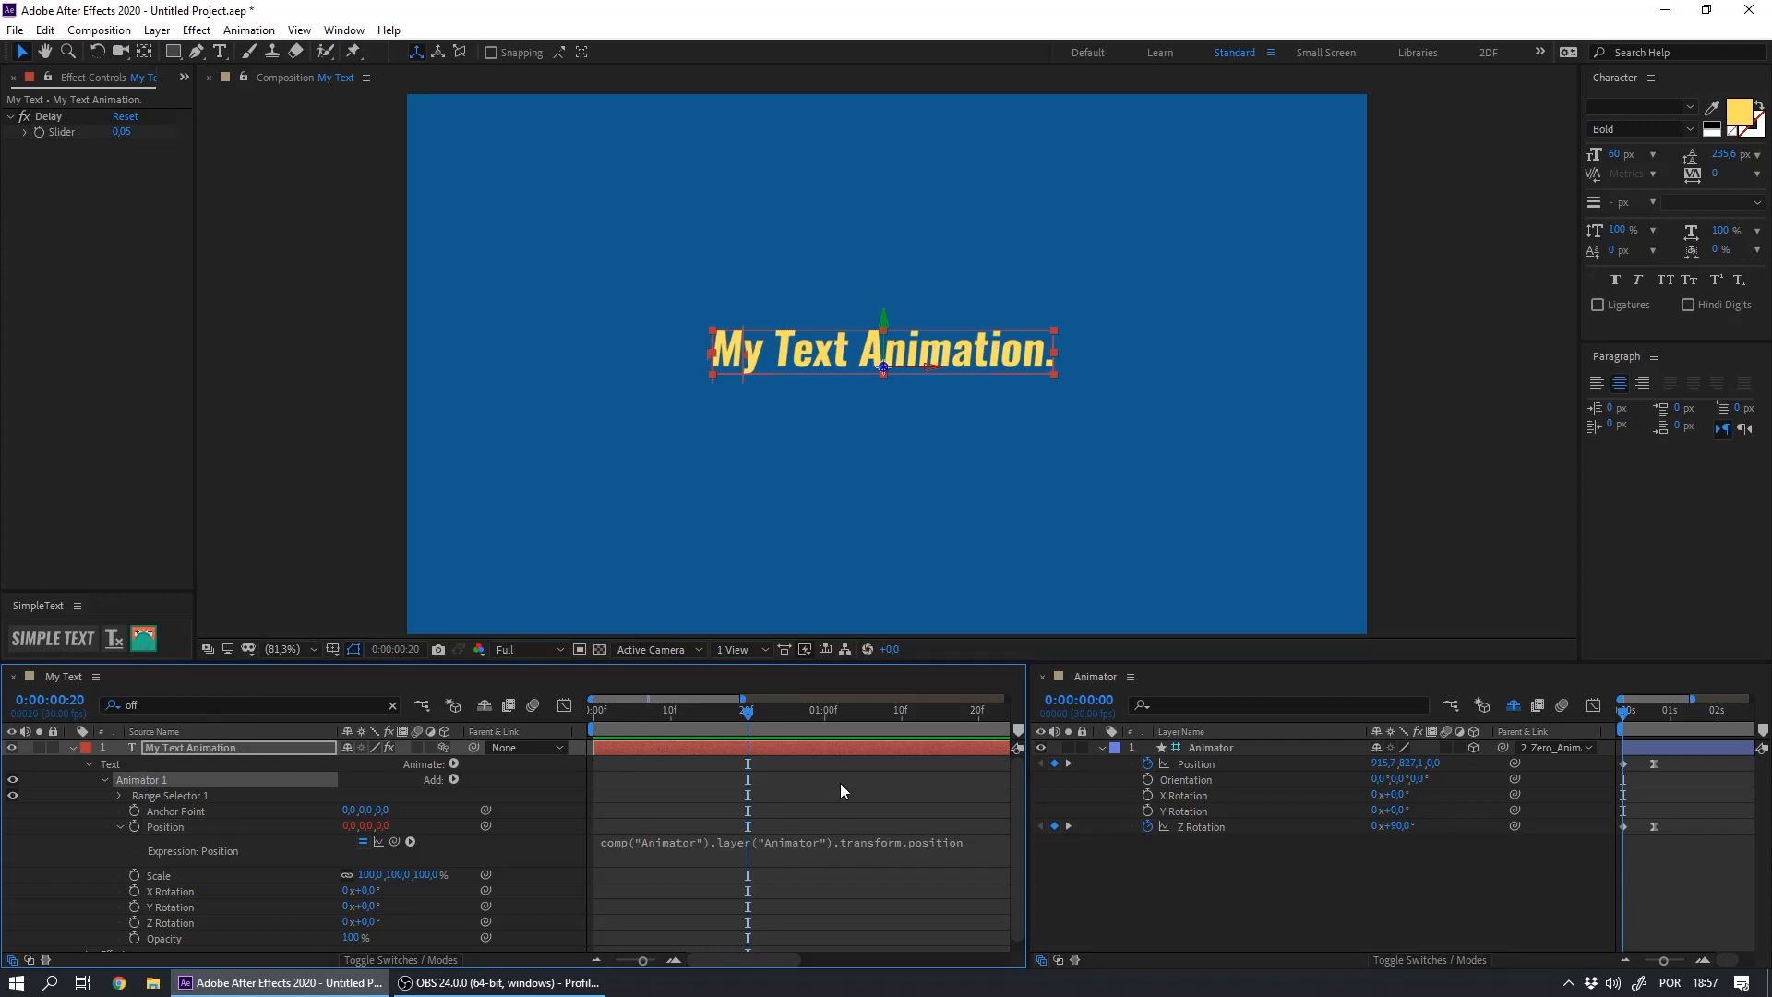
click(951, 853)
drag(973, 868, 955, 966)
drag(1015, 868, 1016, 902)
click(928, 840)
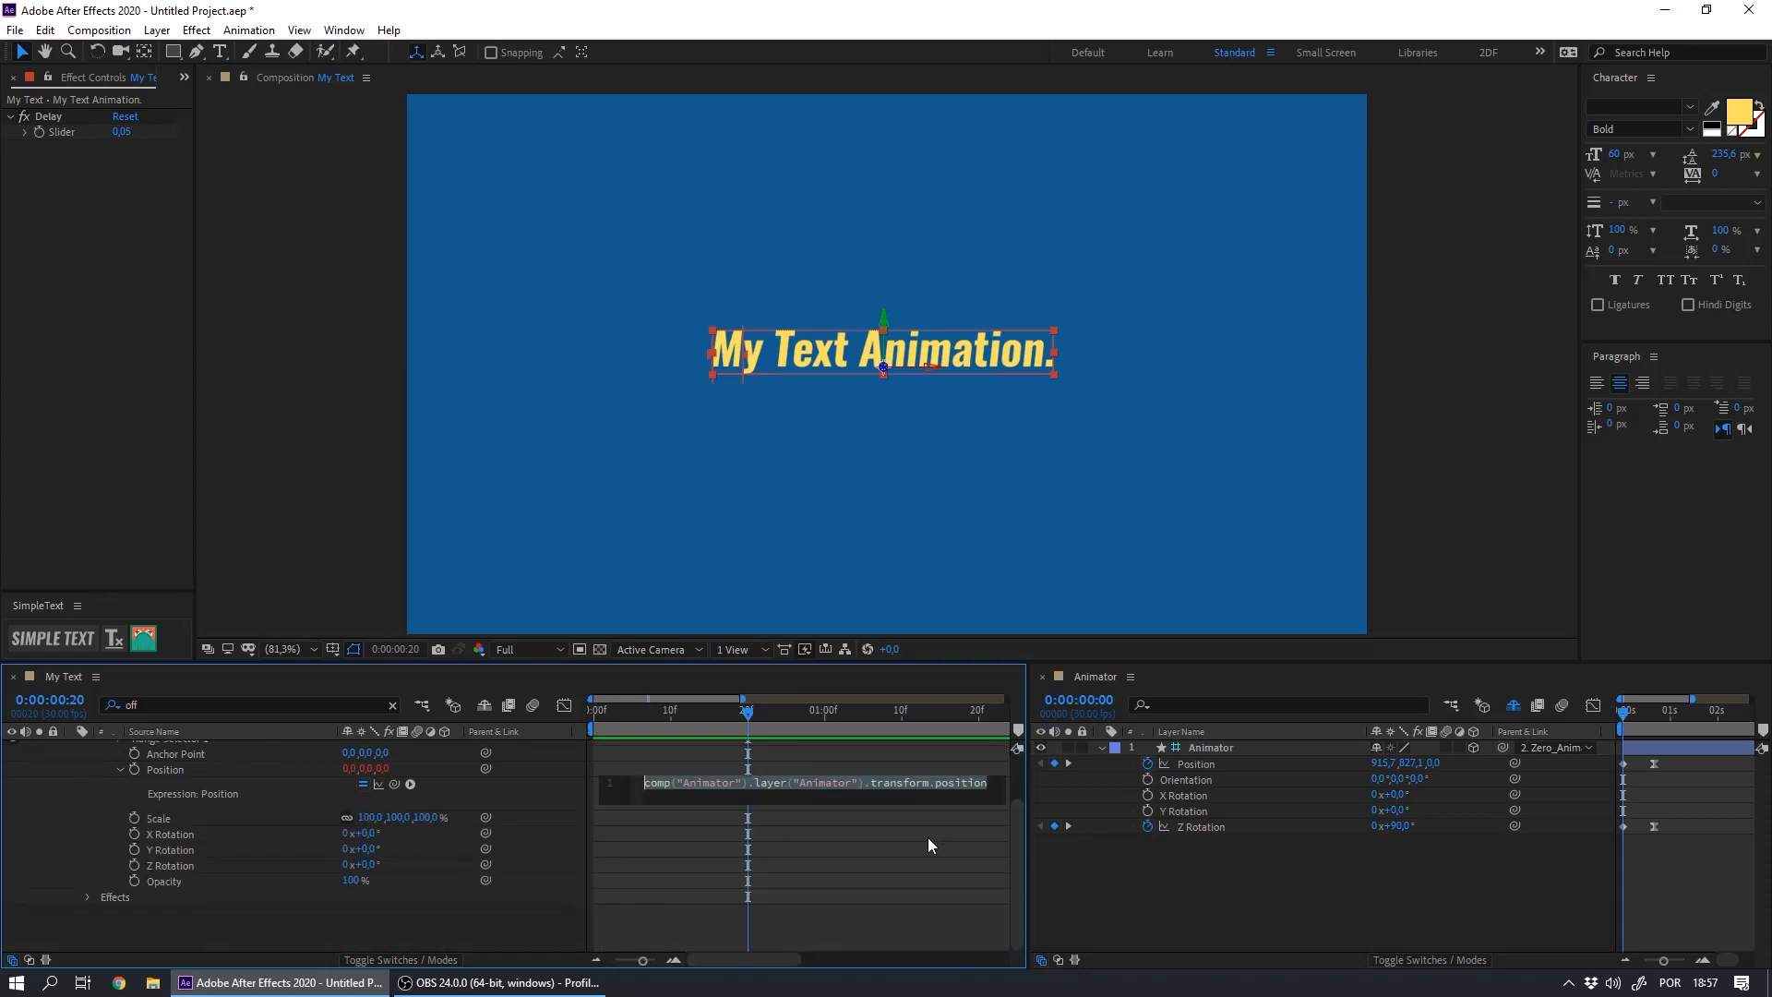
Insert six blank lines above the linked expression of Animator 1's Position
click(977, 812)
click(626, 785)
click(659, 796)
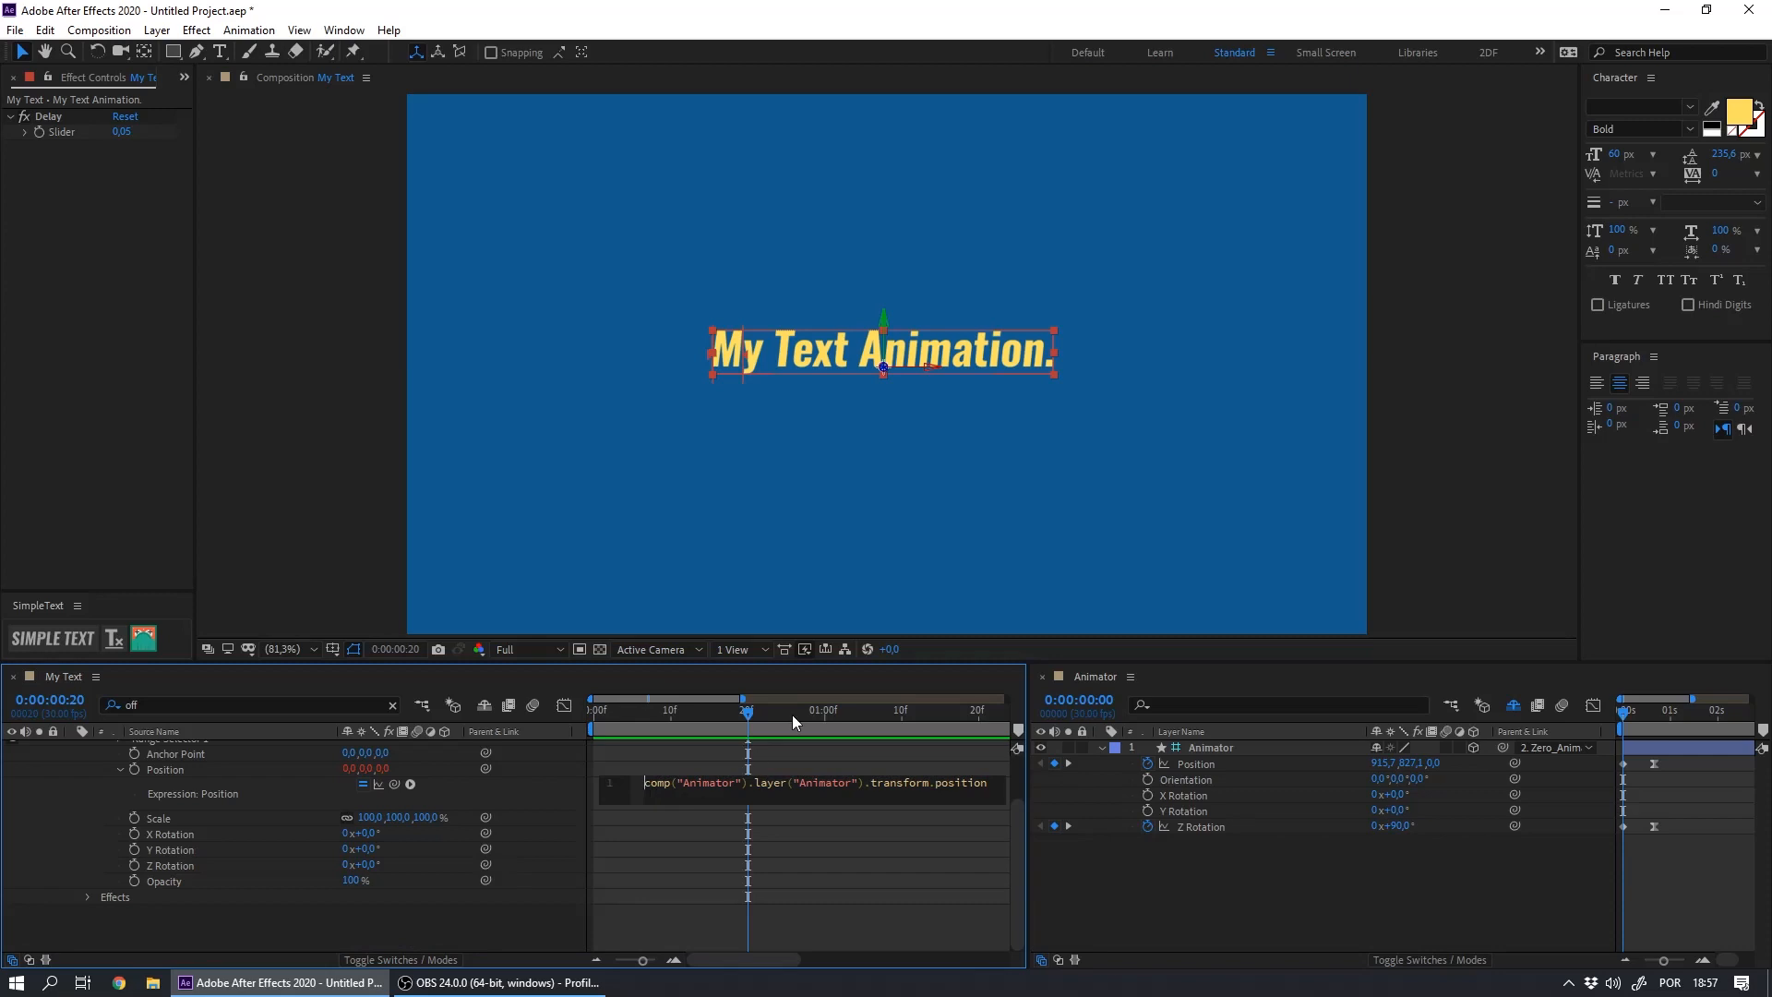
key(Return)
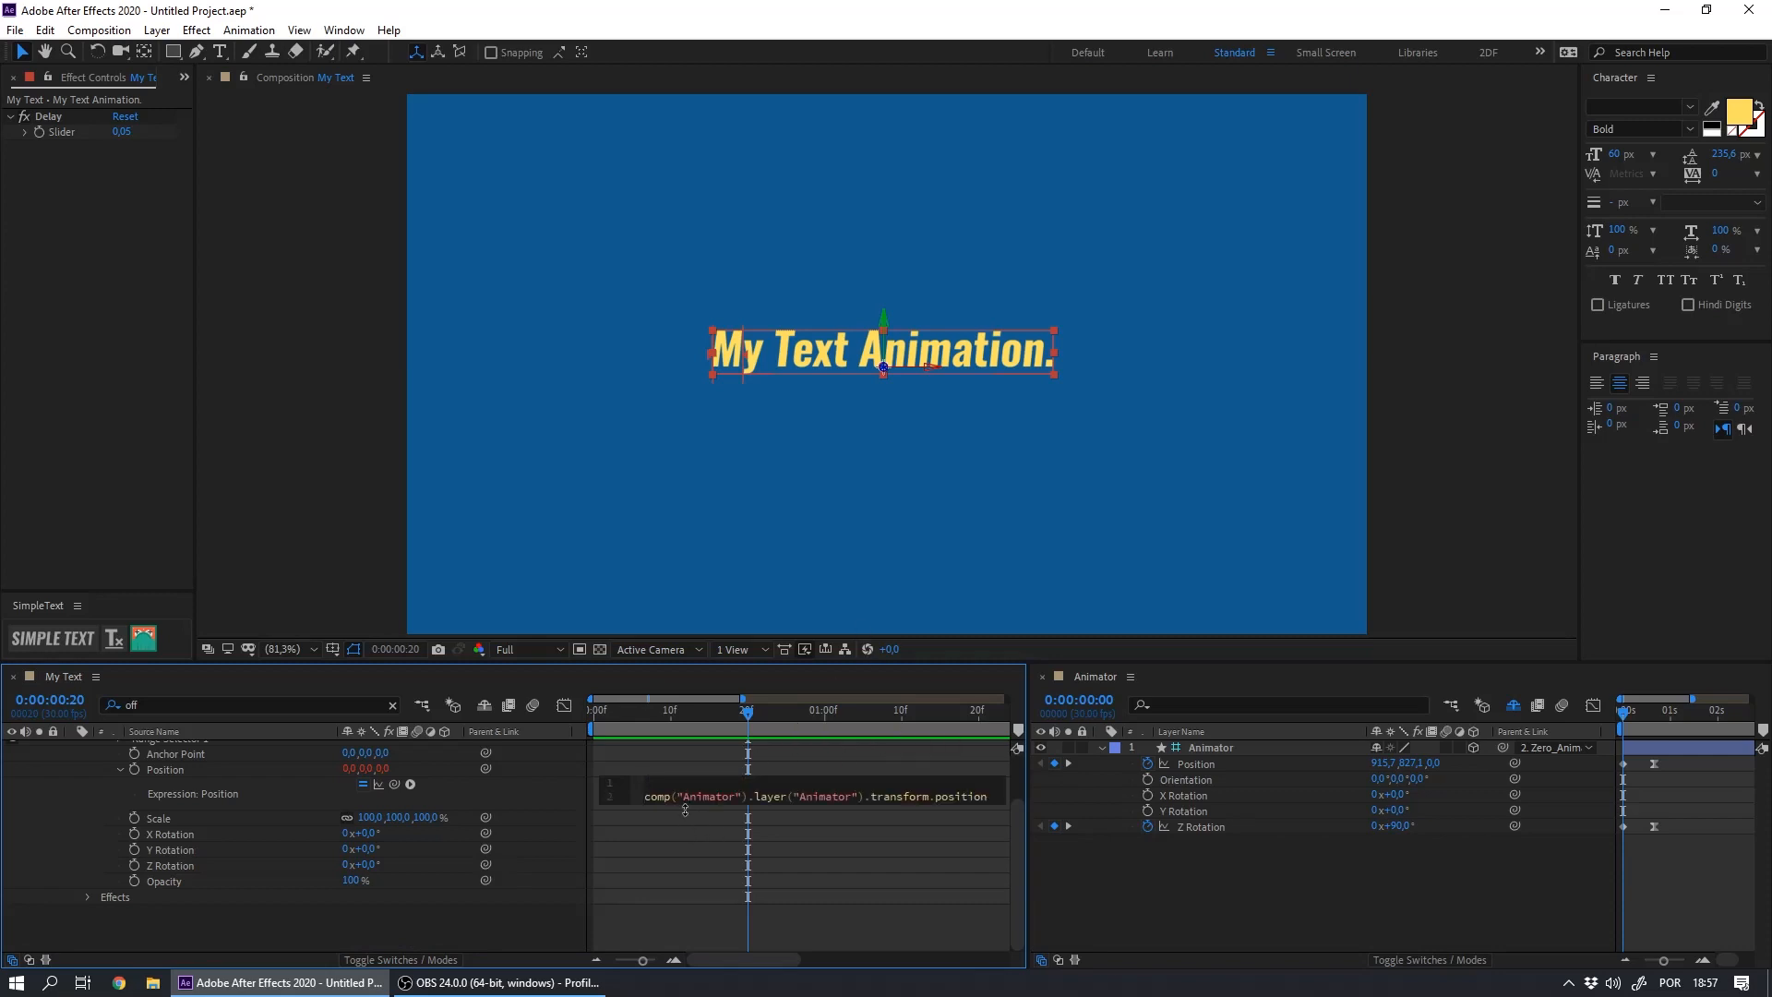
key(Return)
key(Return)
key(Return)
key(Return)
key(Return)
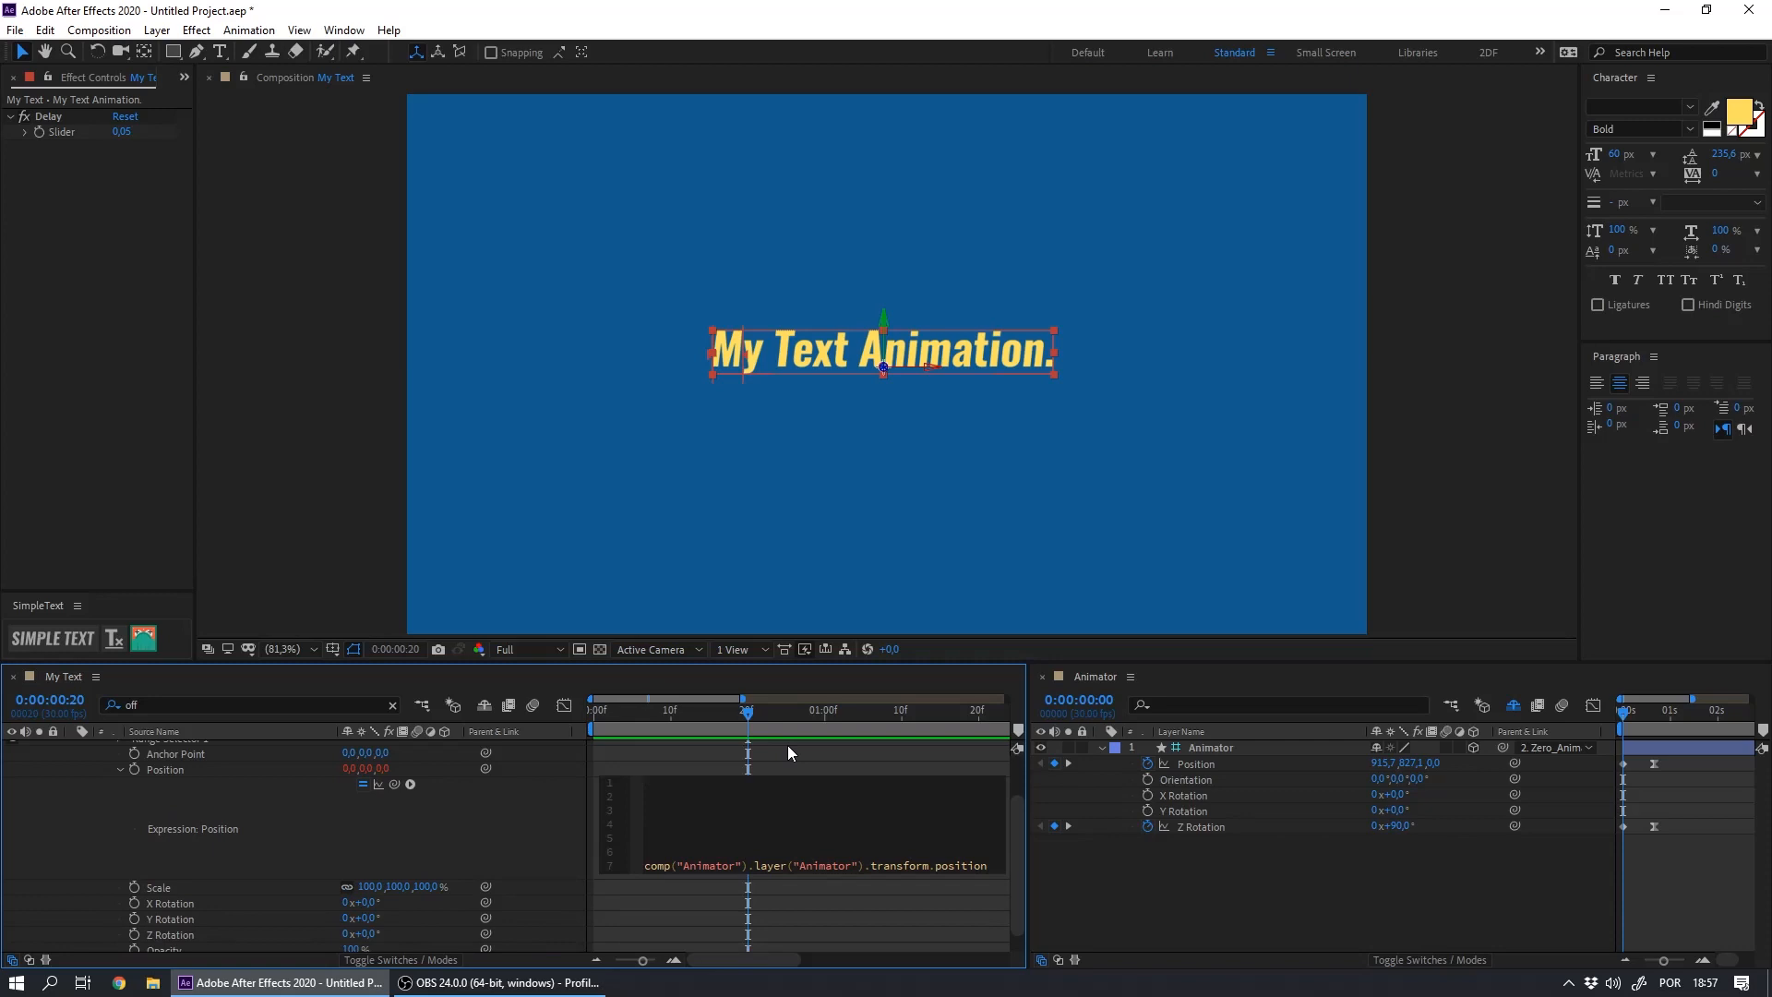
Declare a sourceLayer variable on the first line of the Position expression, without a value
text(va)
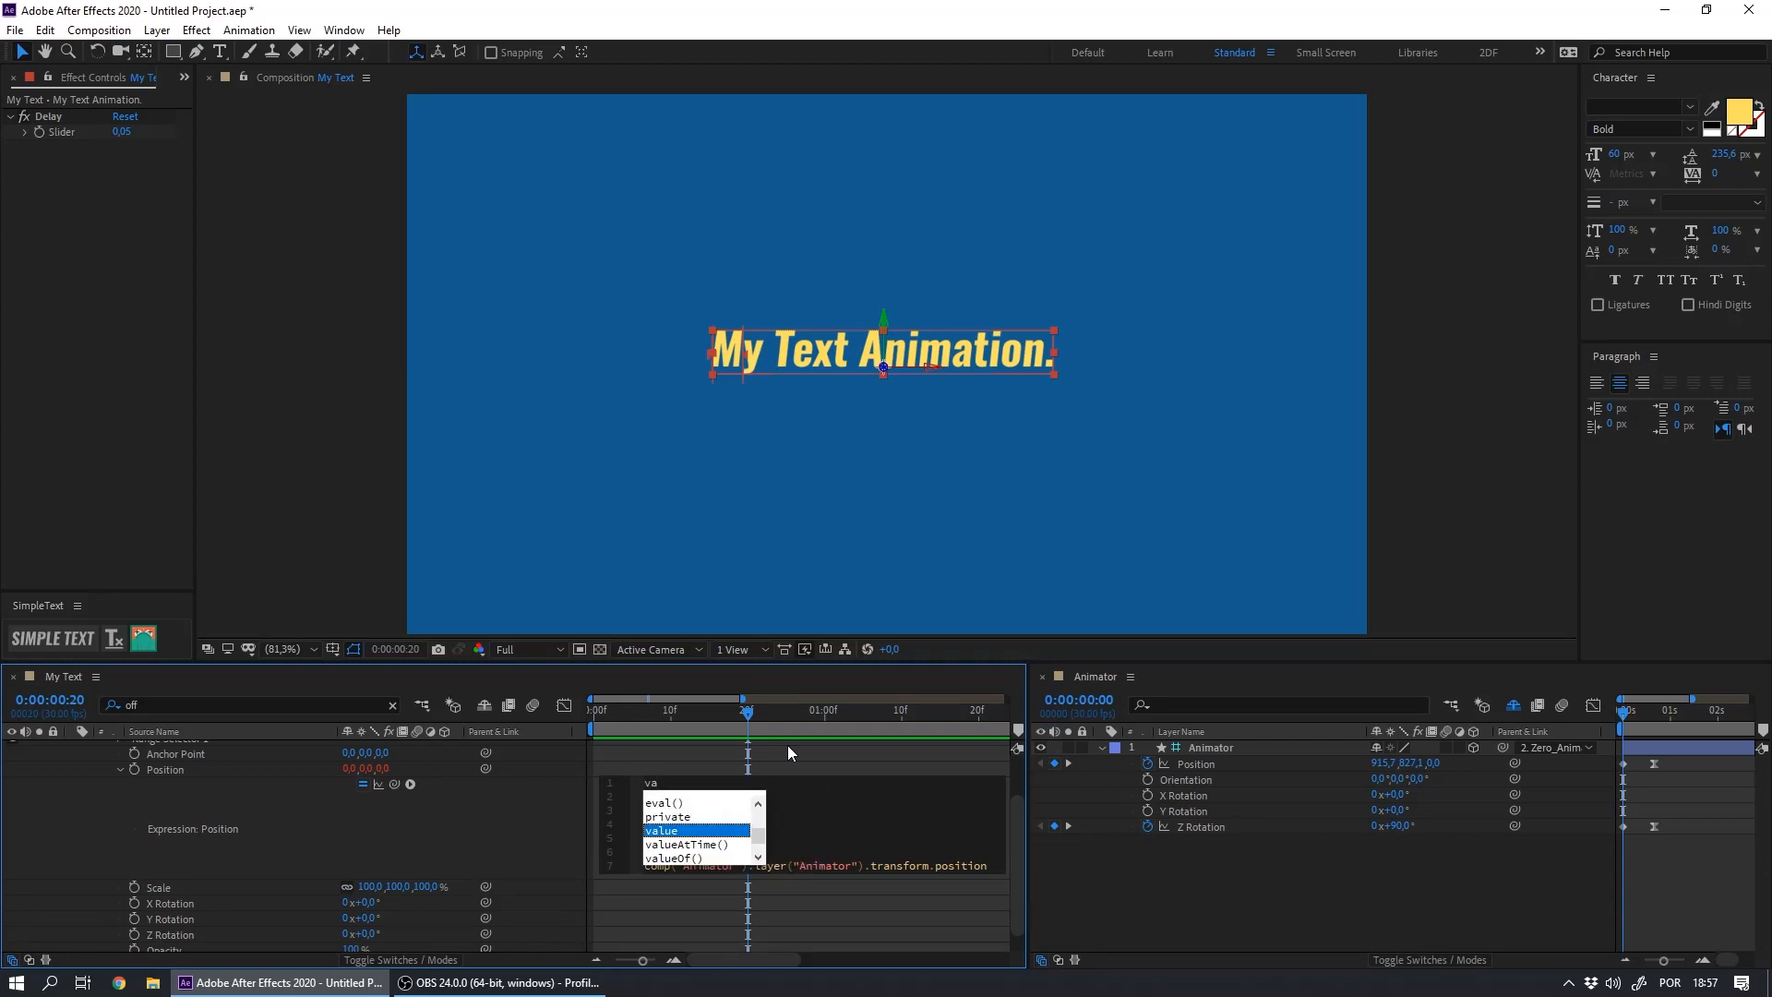
text(r so)
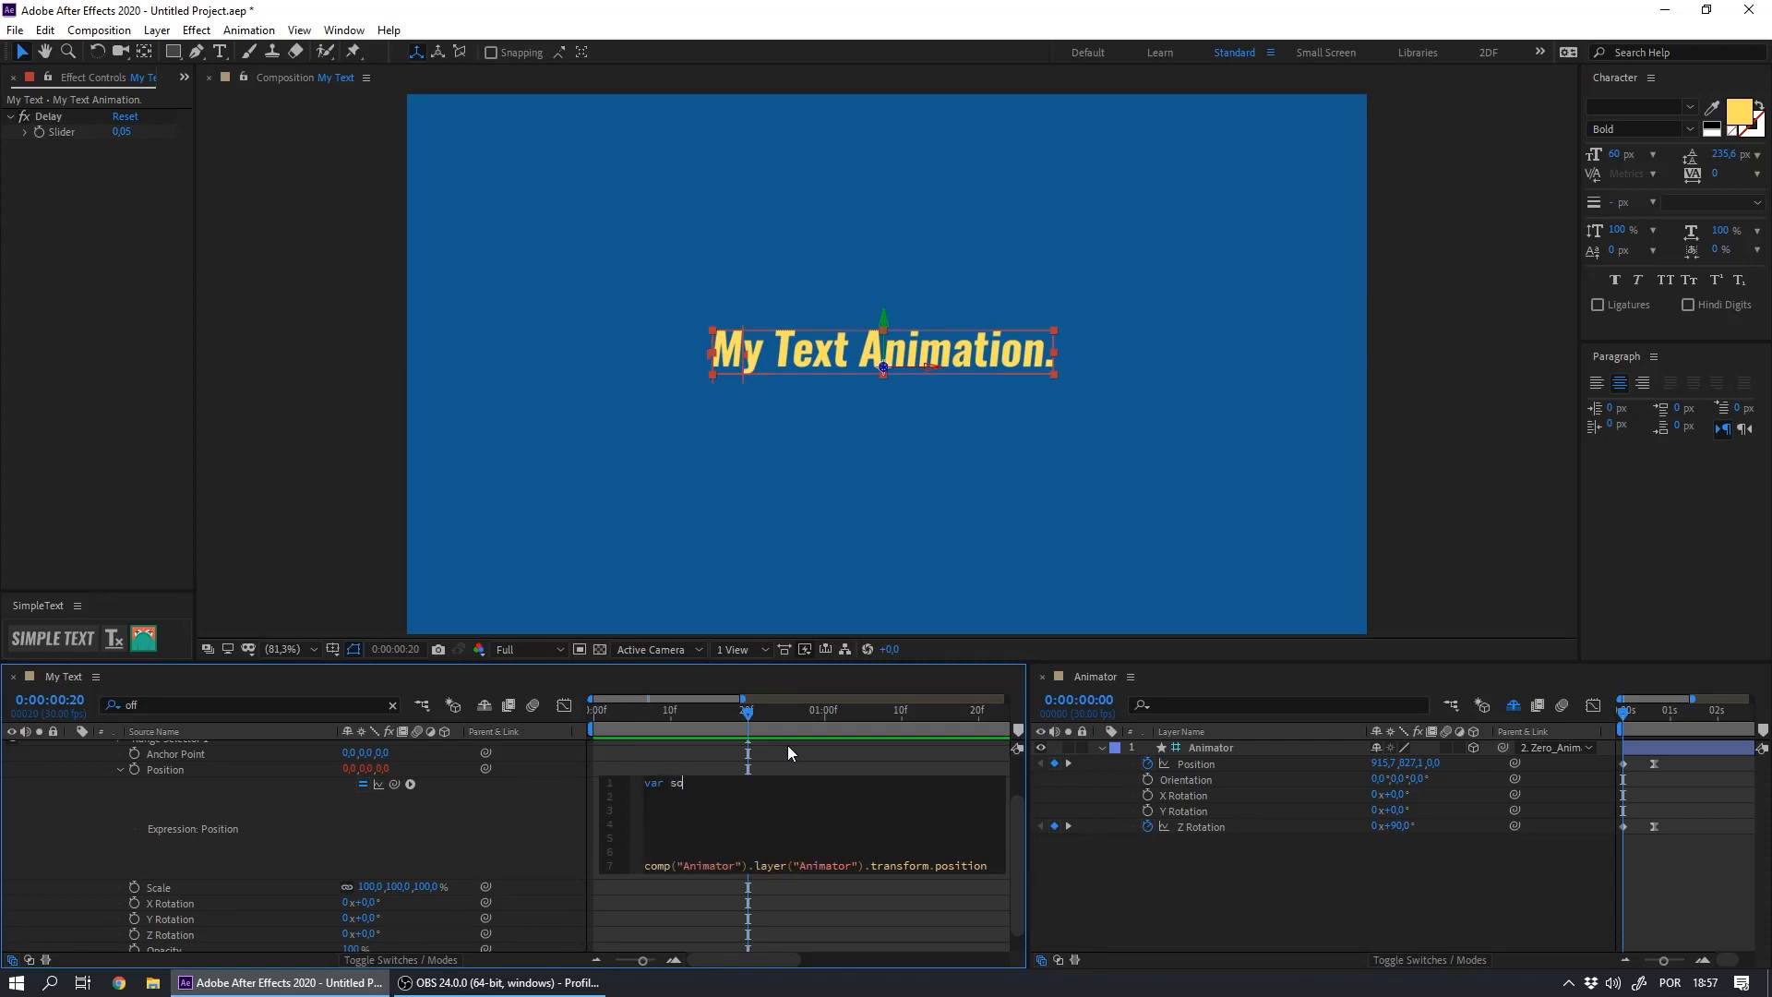
text(urce y)
key(BackSpace)
key(BackSpace)
key(BackSpace)
text(Layer =)
key(Return)
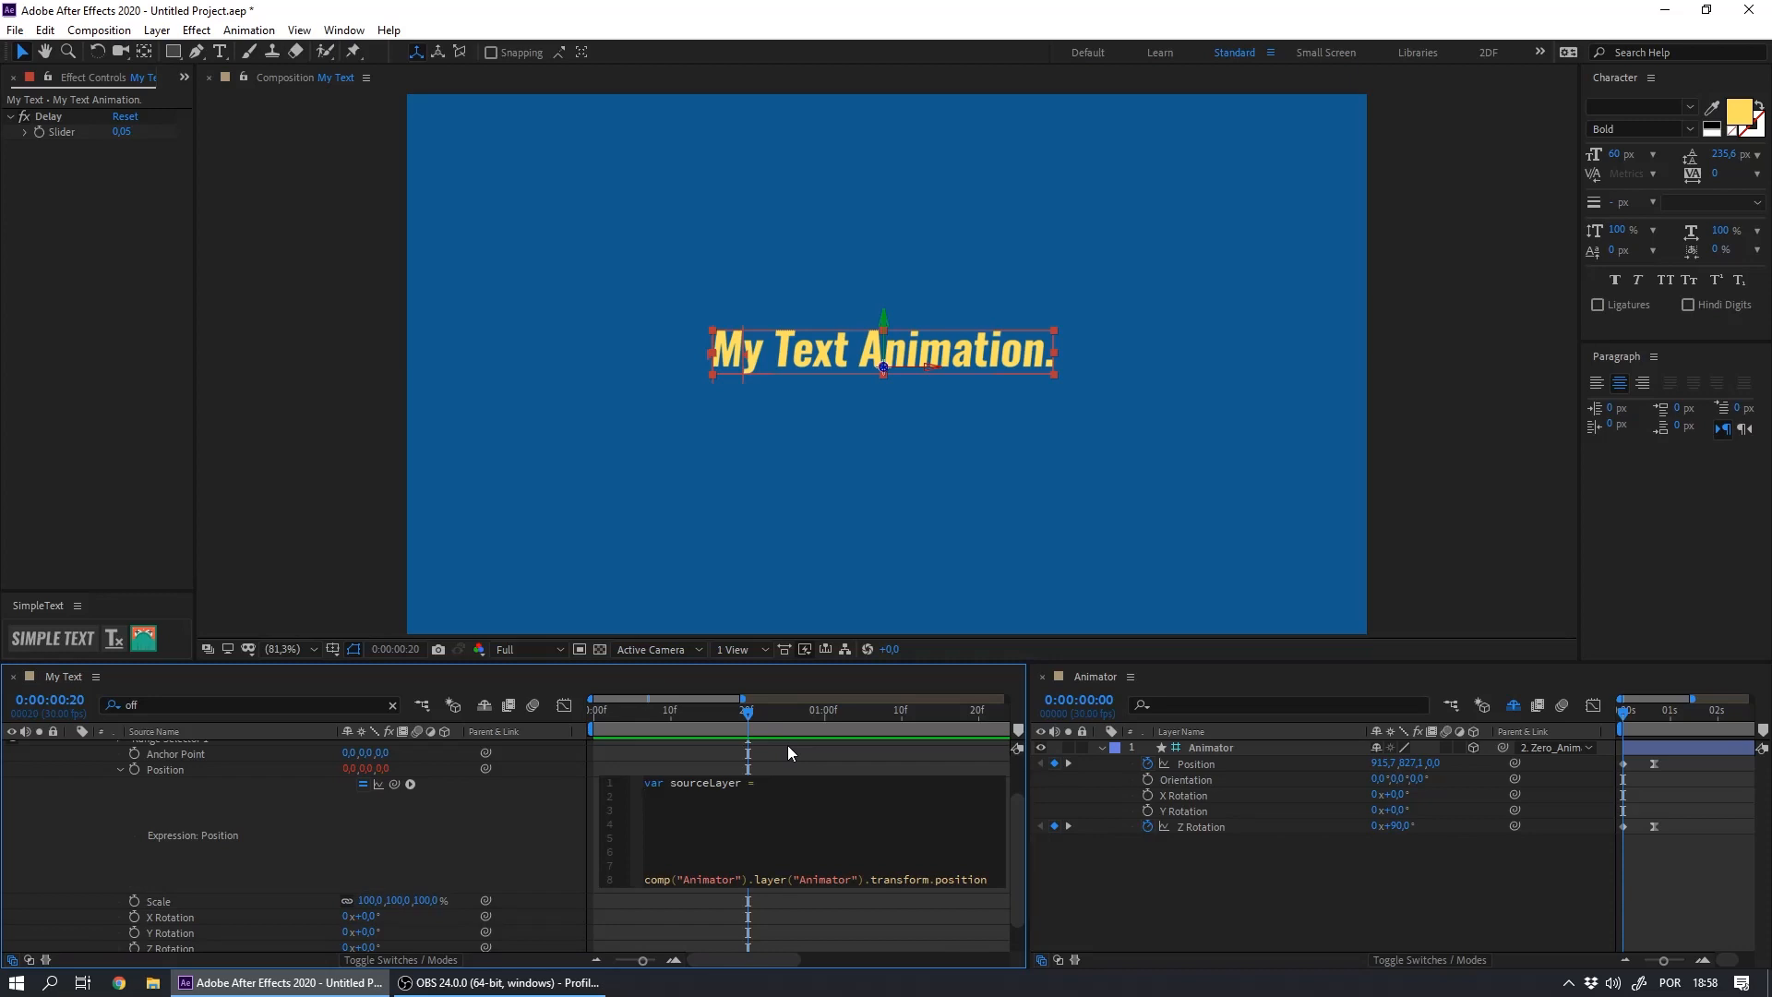
Declare a sourceParameter variable without a value on the second line and disable the incomplete Position expression
text(var sourceParameter =)
drag(1016, 851, 1010, 860)
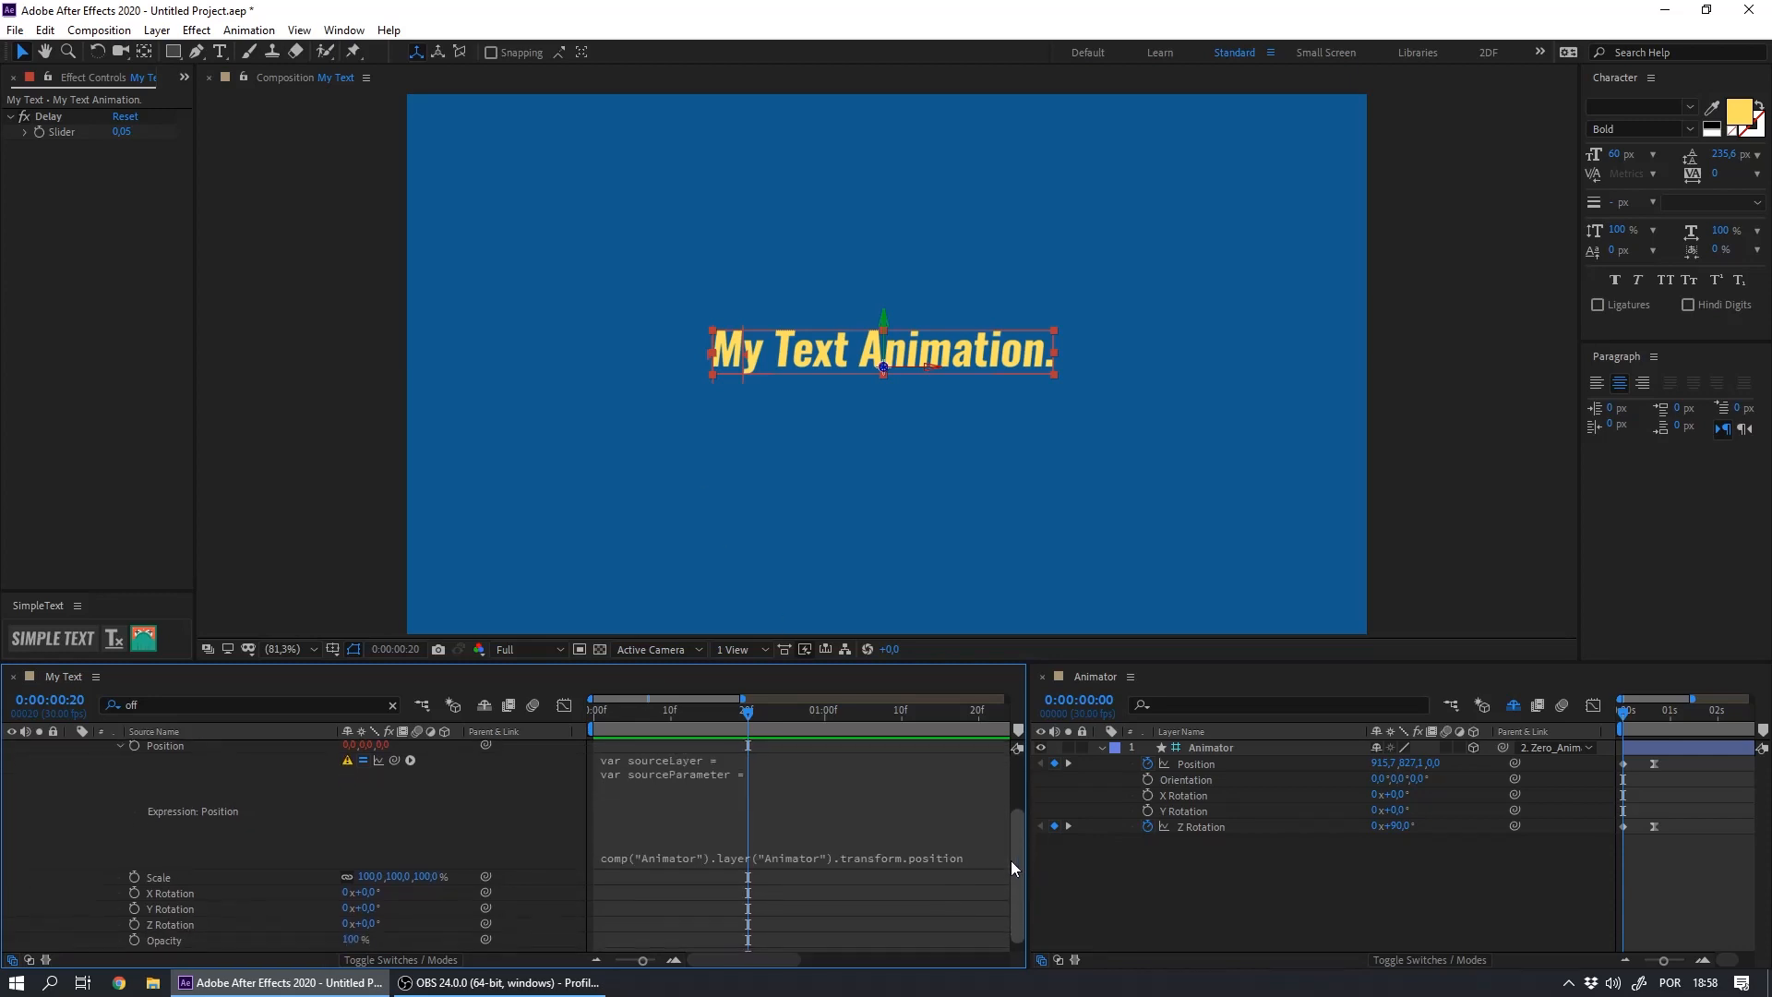
click(667, 811)
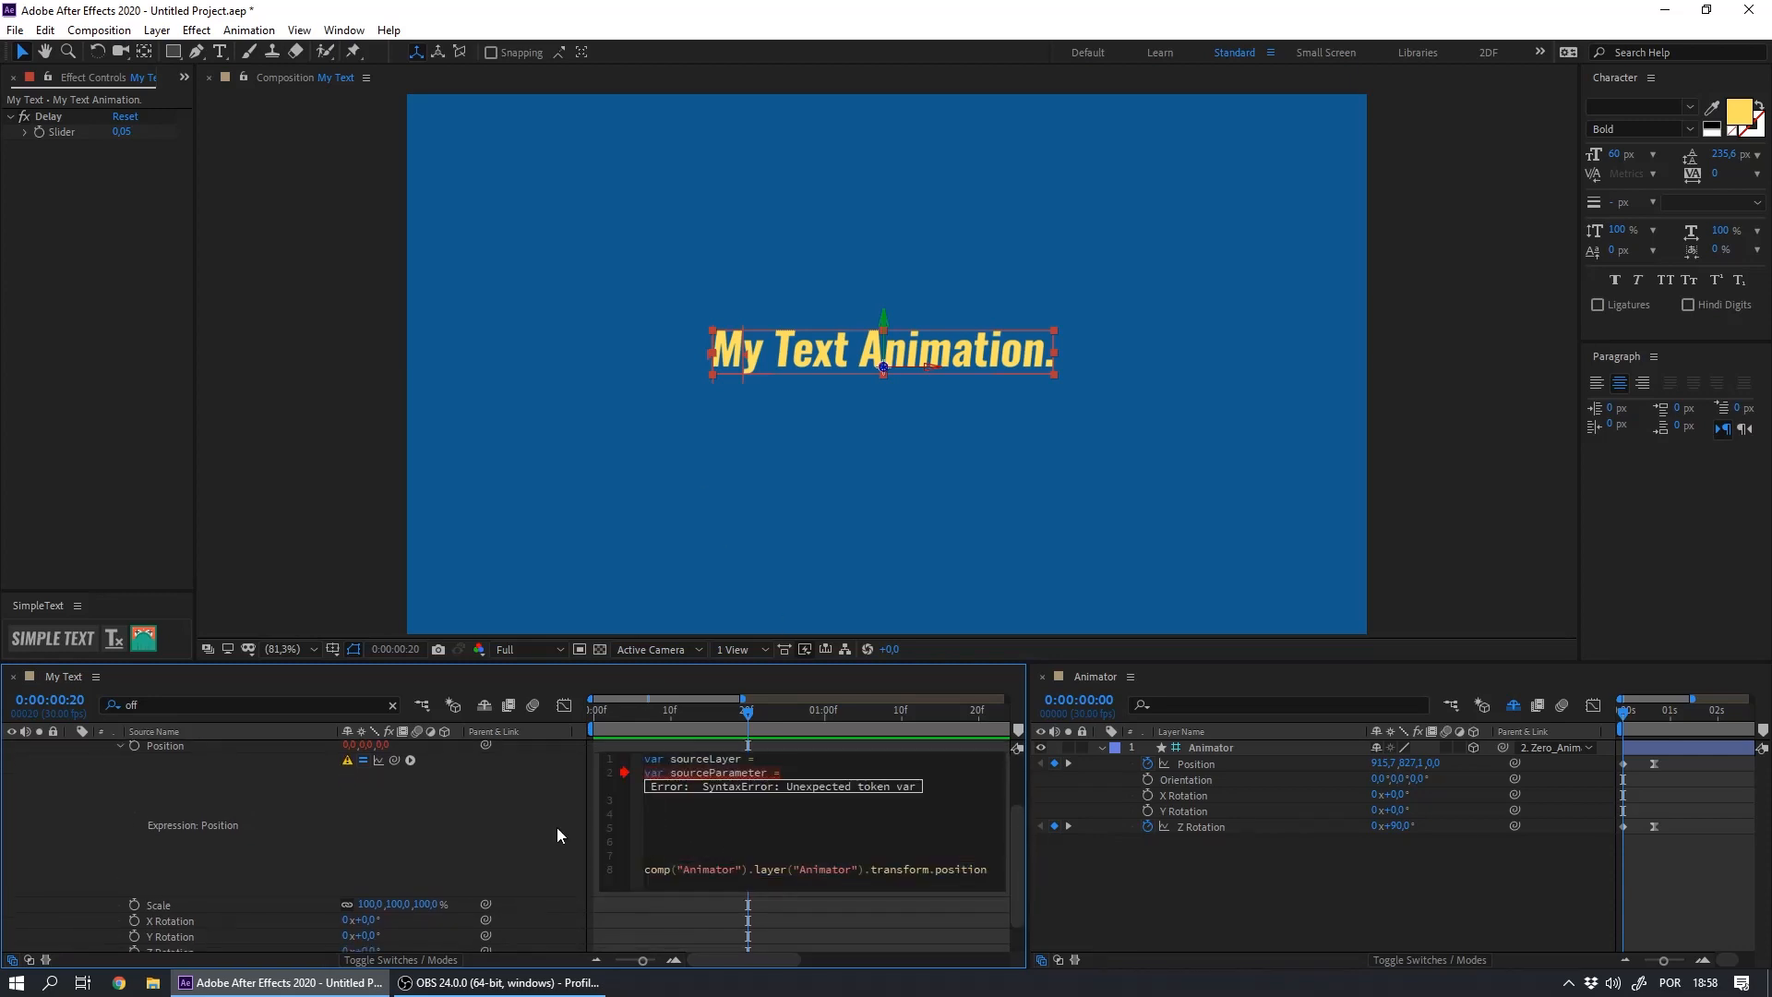
click(362, 761)
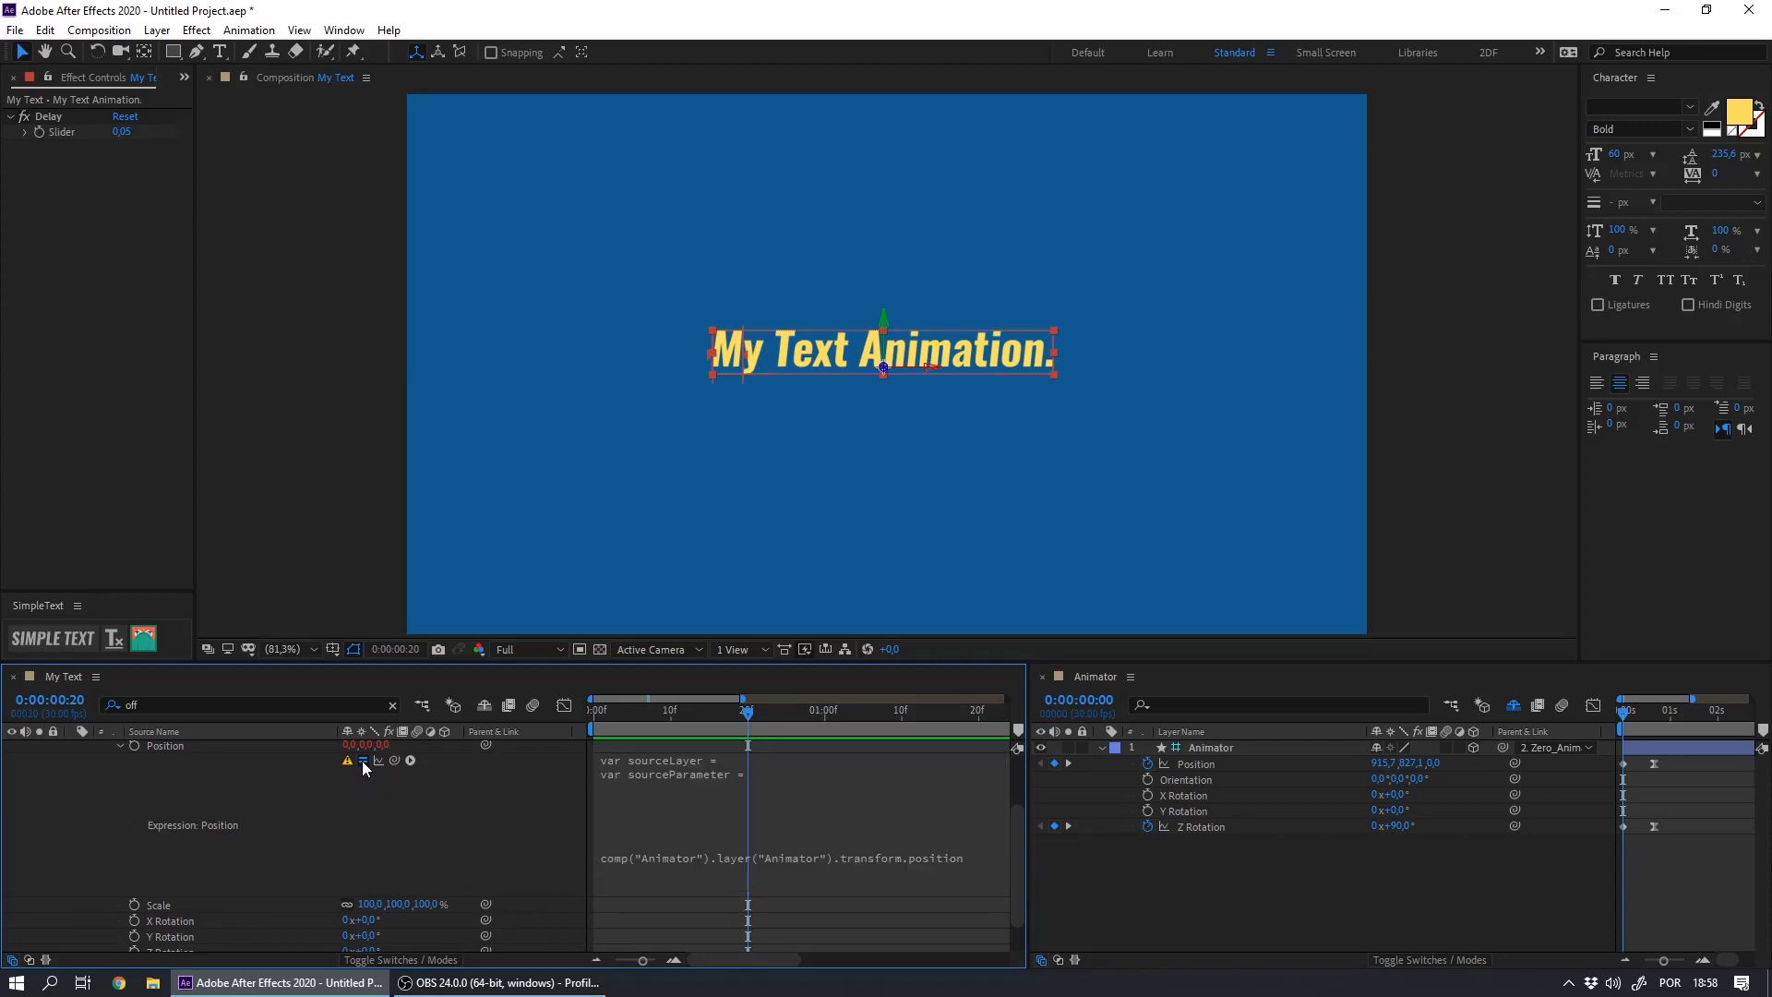
Move comp("Animator").layer("Animator") out of the original expression line and assign it to sourceLayer
click(664, 812)
click(684, 855)
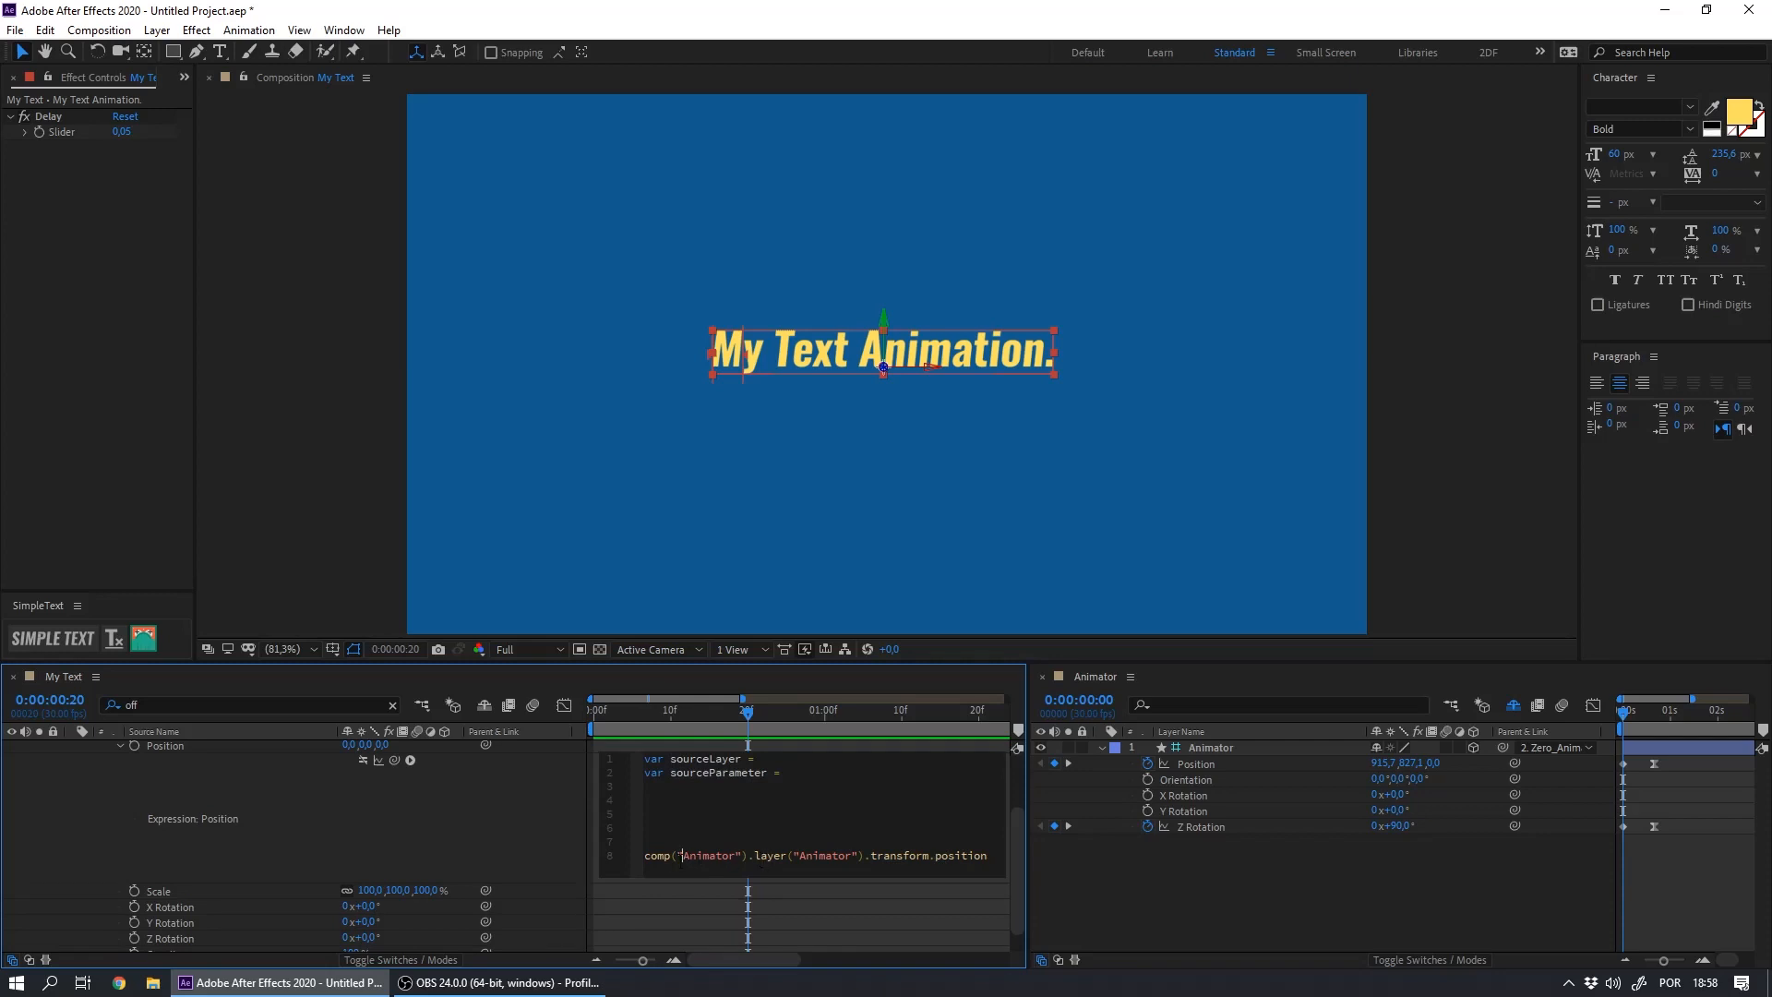
drag(644, 855, 865, 855)
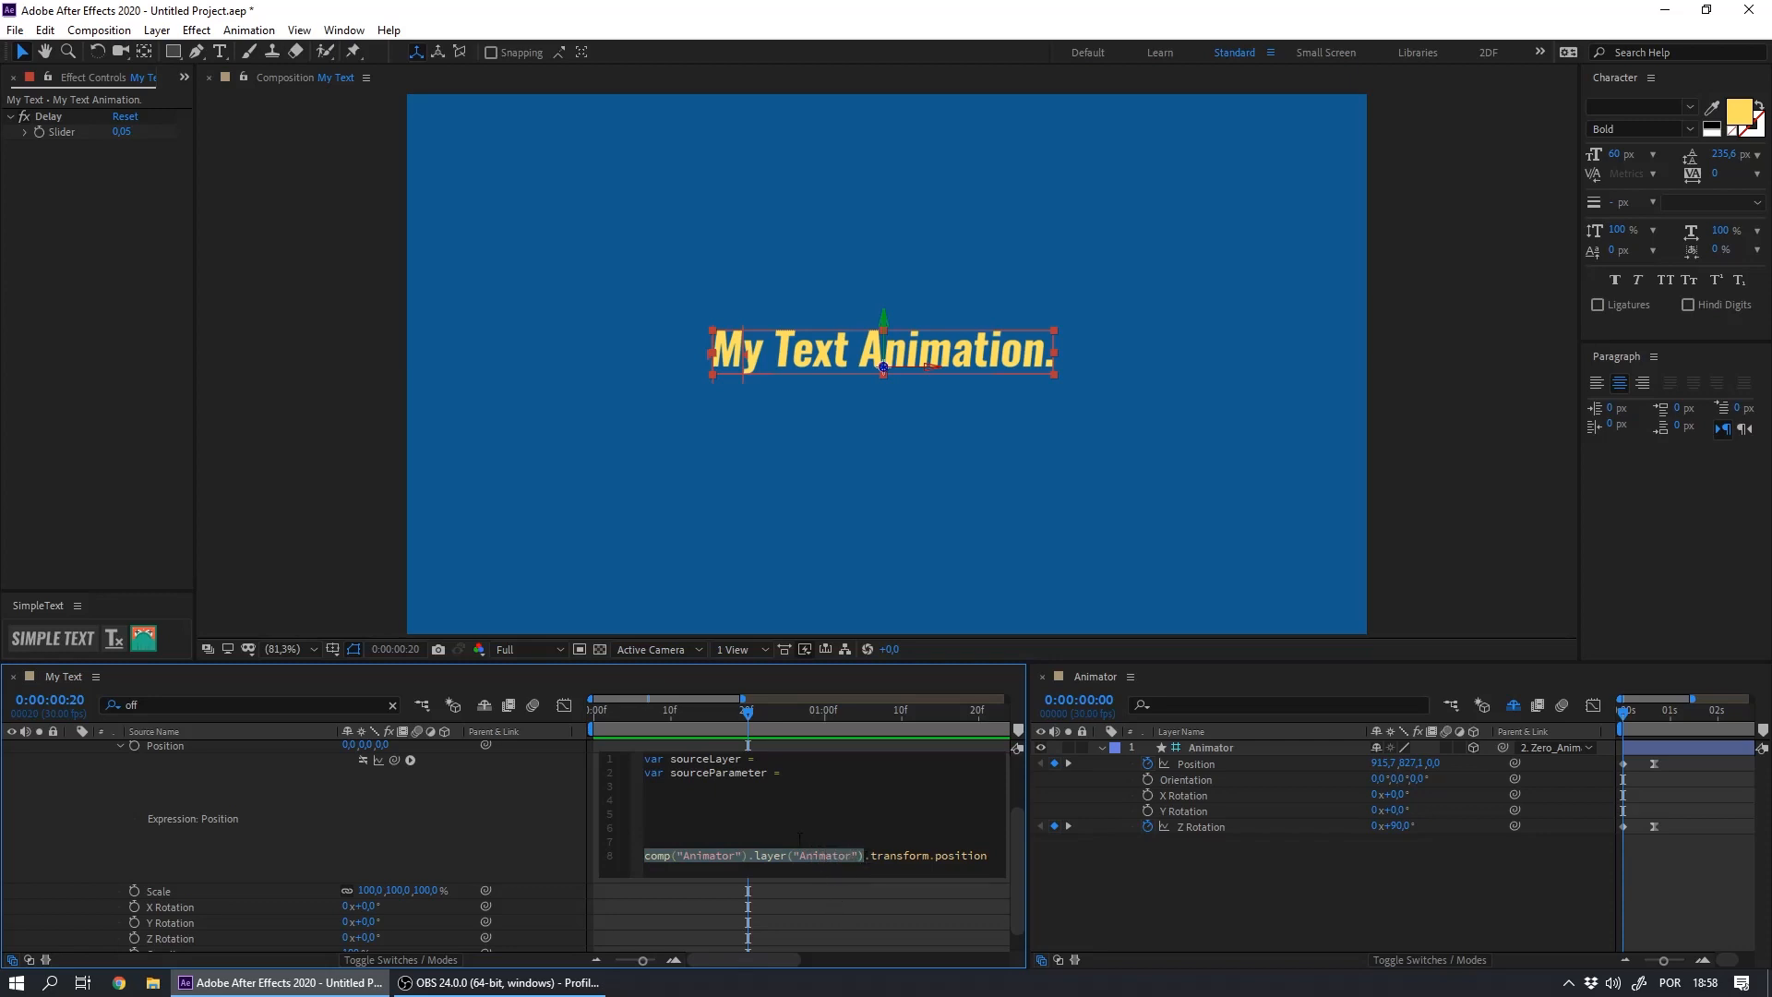
key(ctrl+x)
click(780, 758)
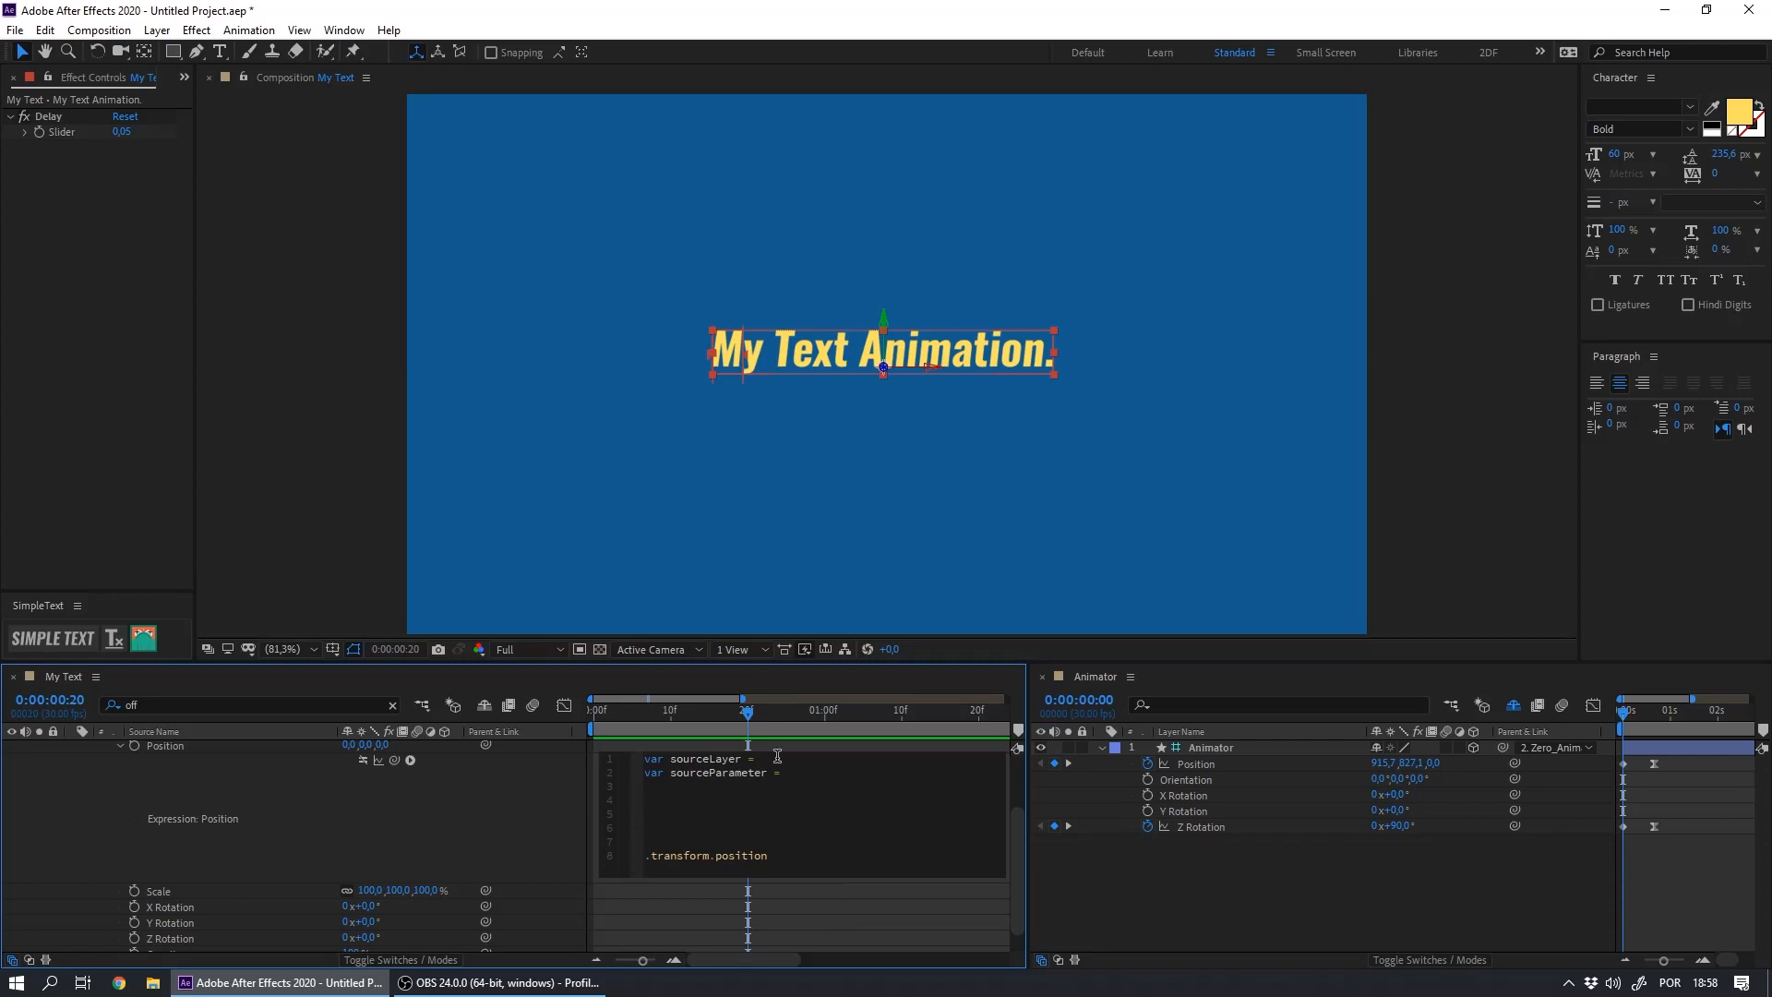
key(ctrl+v)
Assign sourceLayer.transform.position; to sourceParameter, moving .transform.position up from the last line
double_click(705, 759)
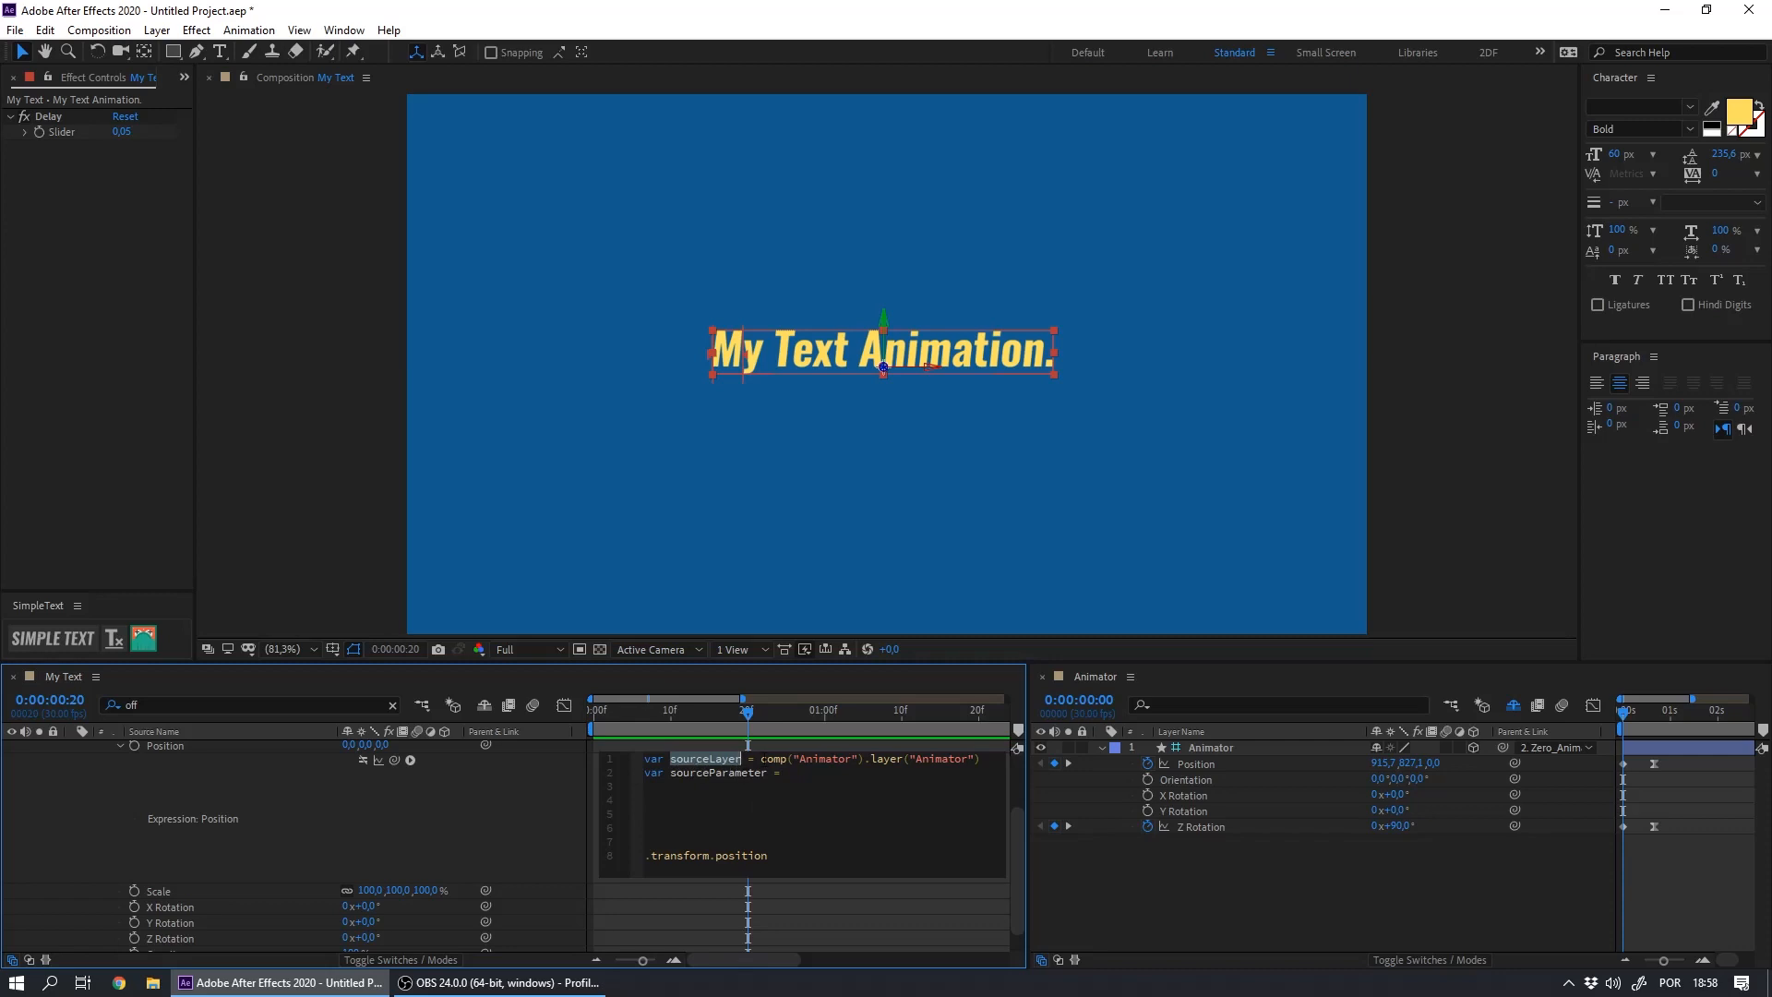
click(810, 773)
key(ctrl+v)
drag(770, 861, 643, 857)
key(ctrl+x)
key(ctrl+v)
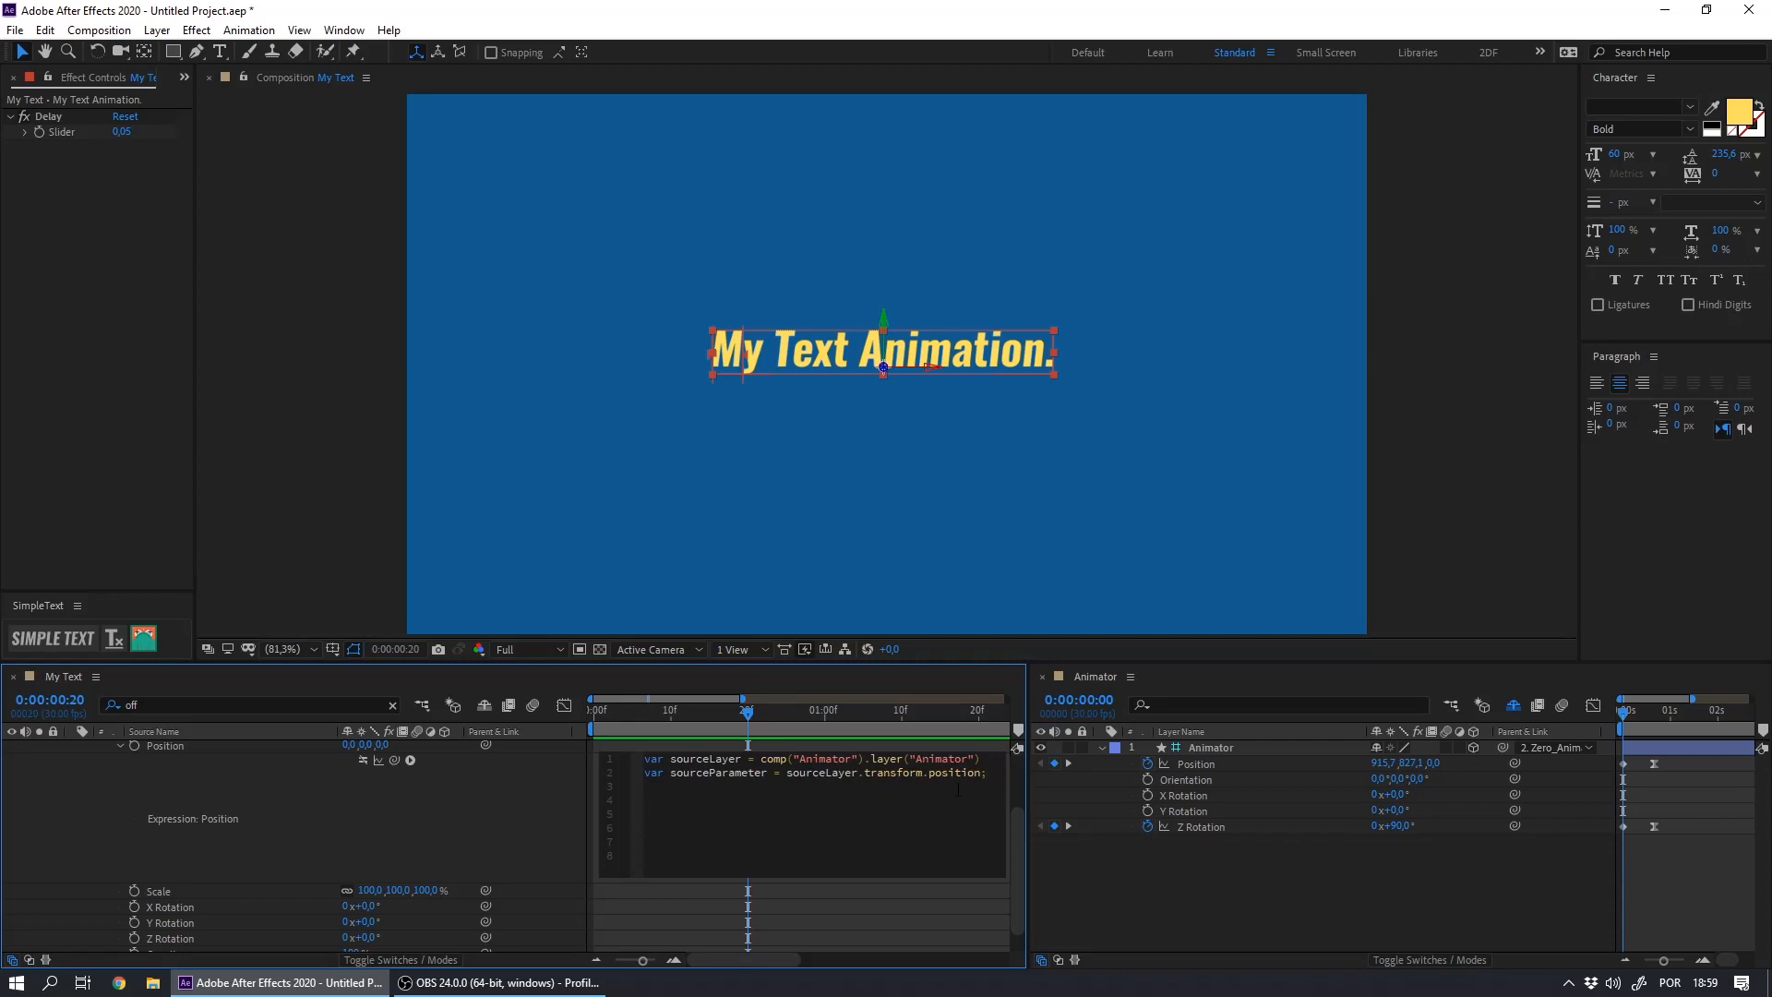
Add a delay variable to the Position expression and link it to the Delay effect's Slider
text(var delay =)
drag(395, 759, 58, 129)
drag(121, 135, 126, 131)
click(900, 800)
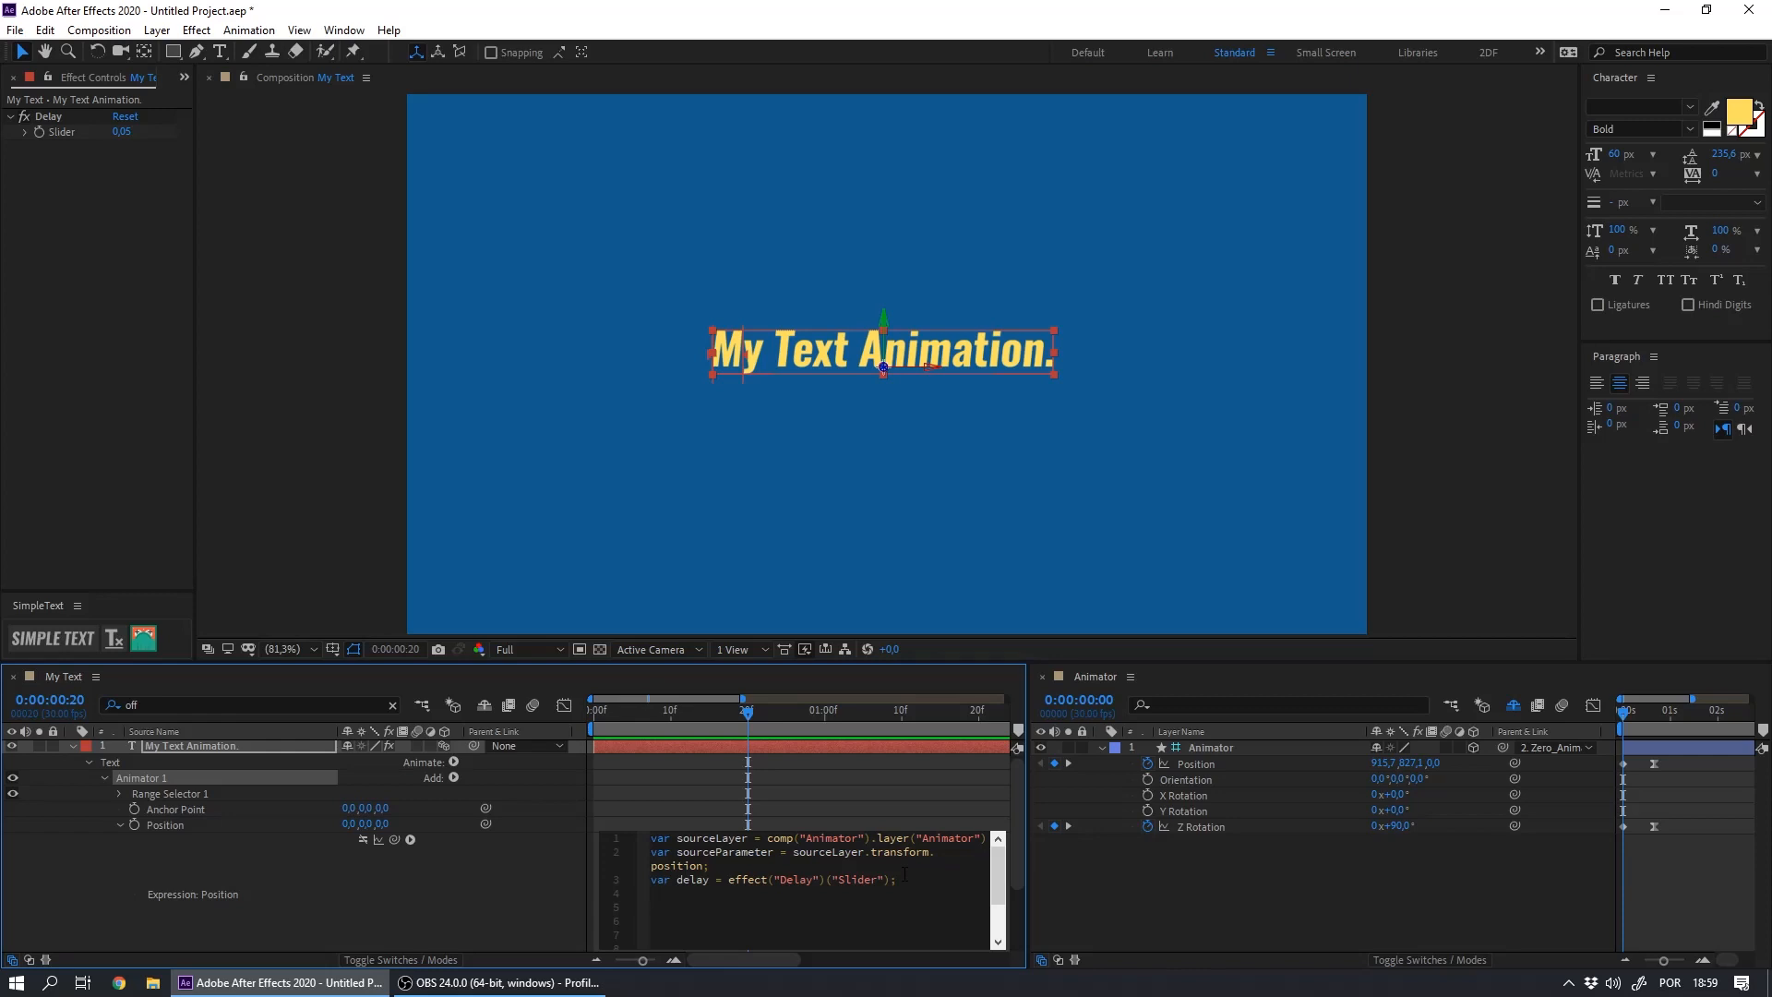
Add a currentLetter variable using the range selector's Offset expression, with the group number changed to 2: thisProperty.propertyGroup(2).propertyIndex-1;
text(var currentLetter =)
click(119, 794)
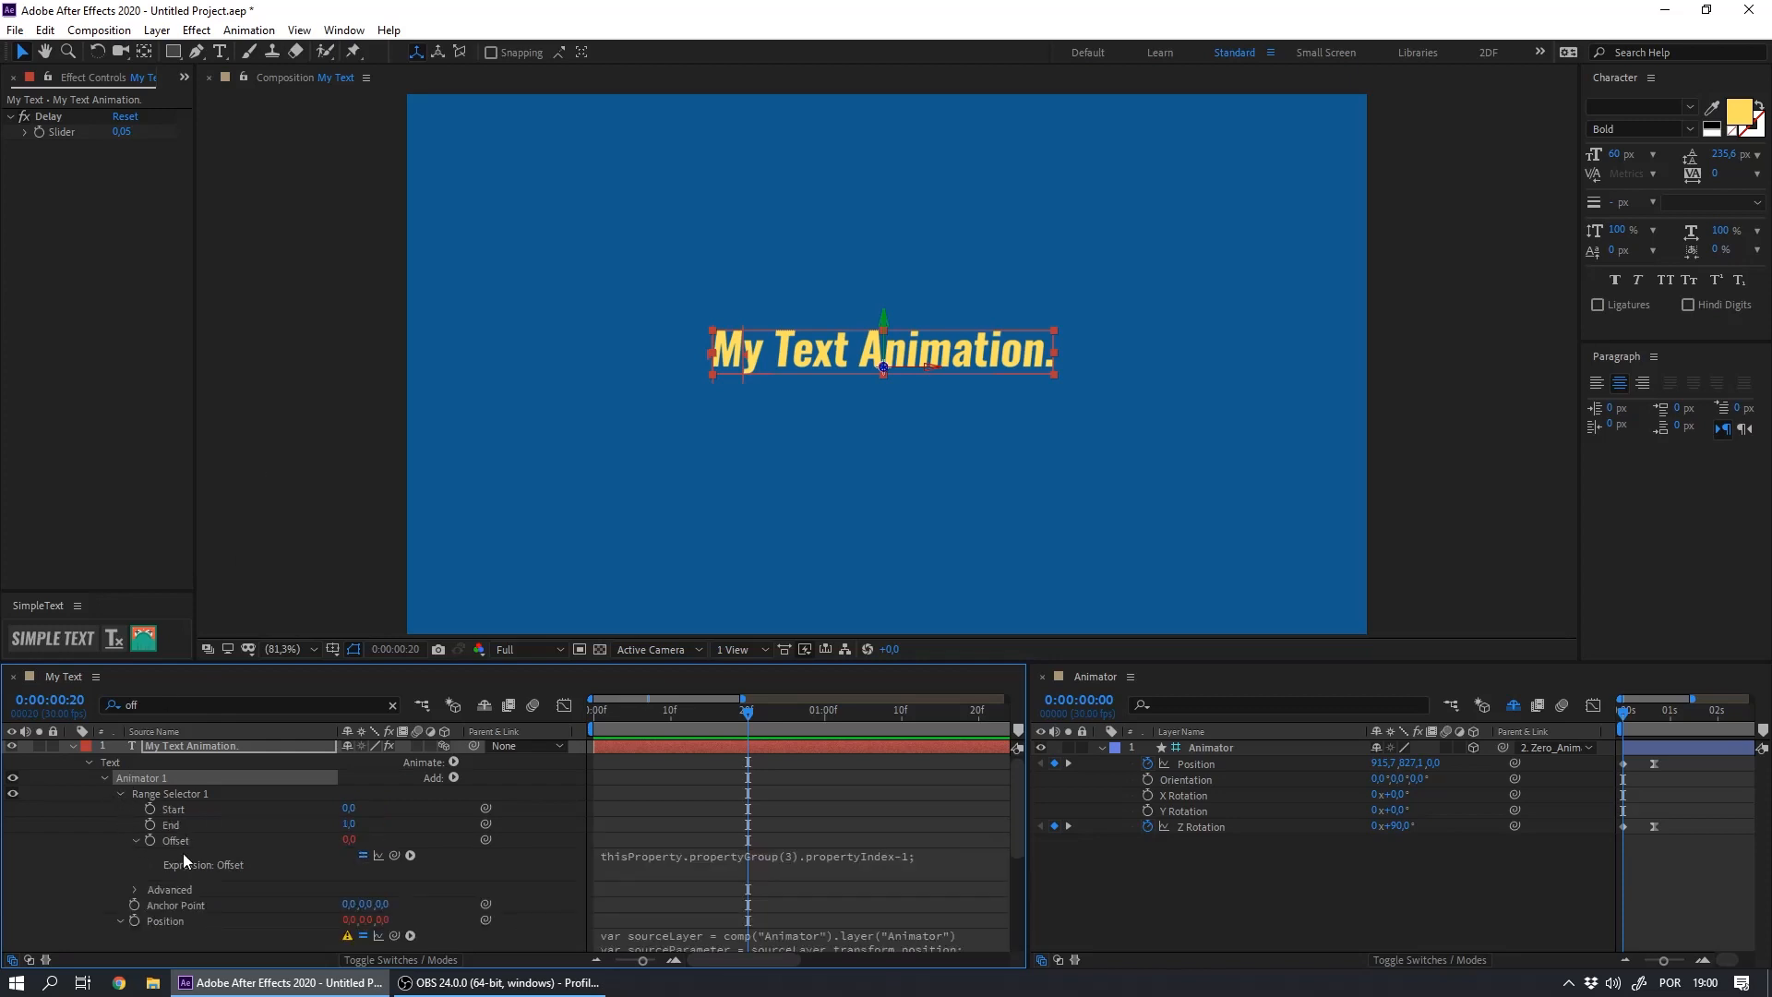
click(697, 866)
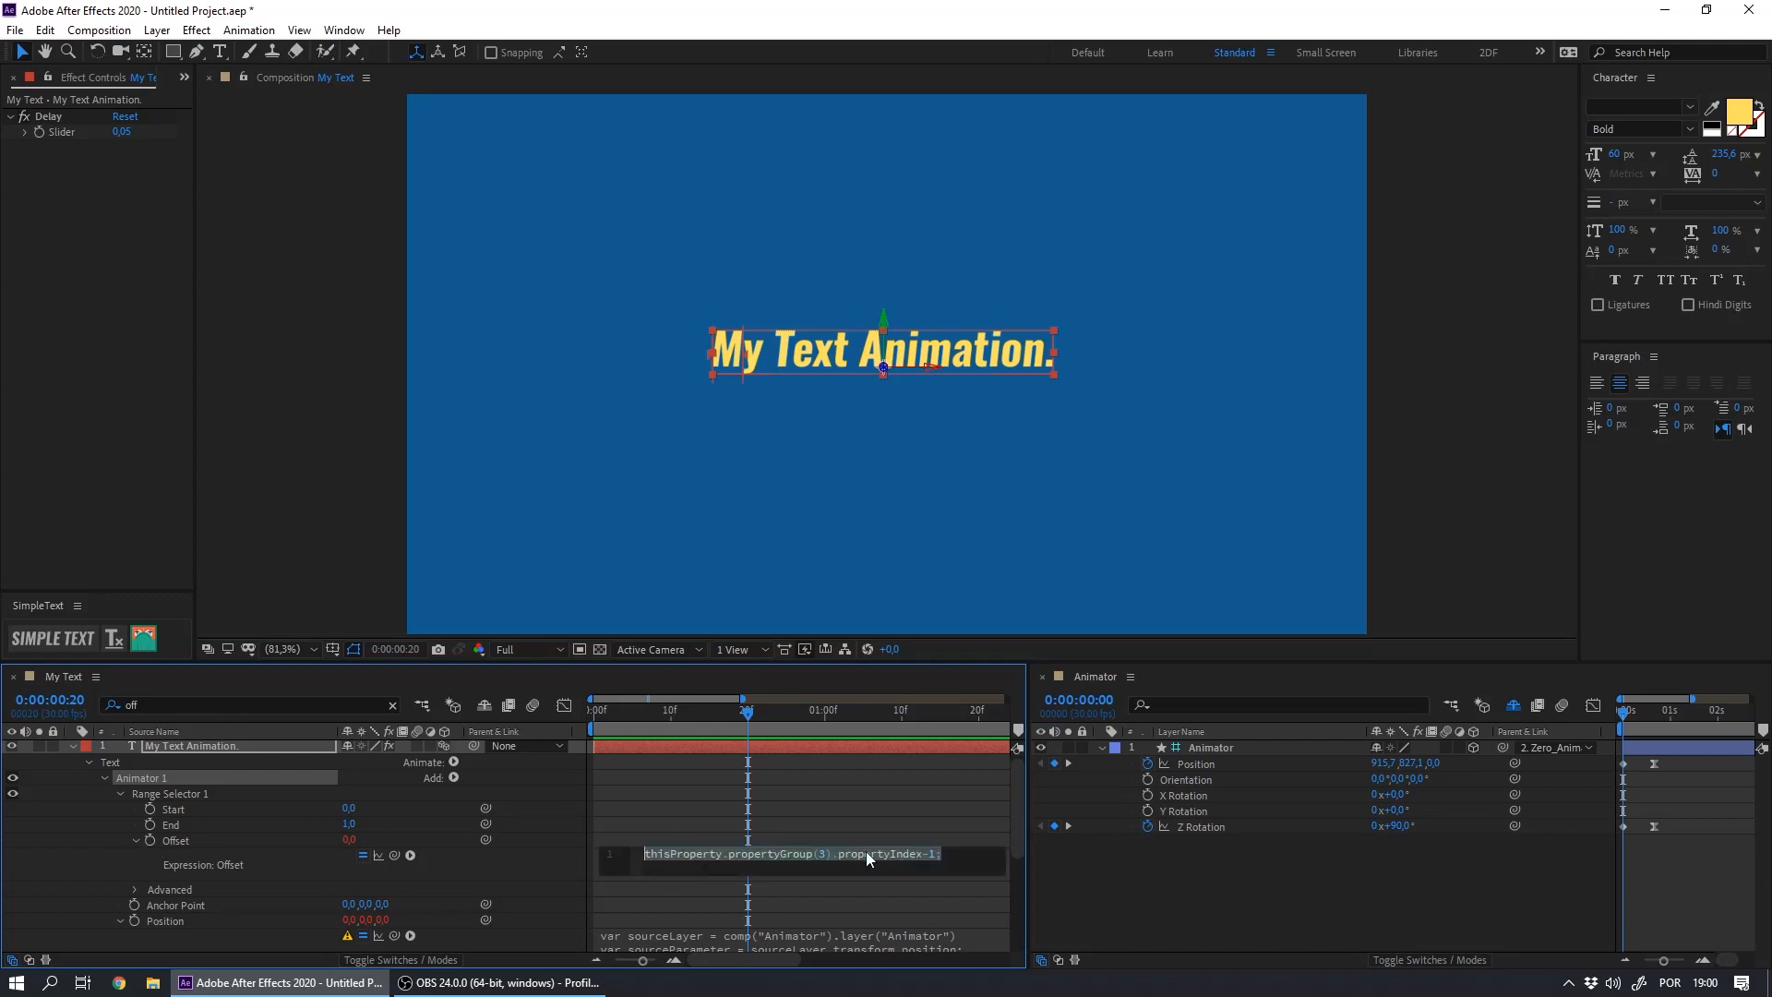
drag(1019, 837, 1017, 877)
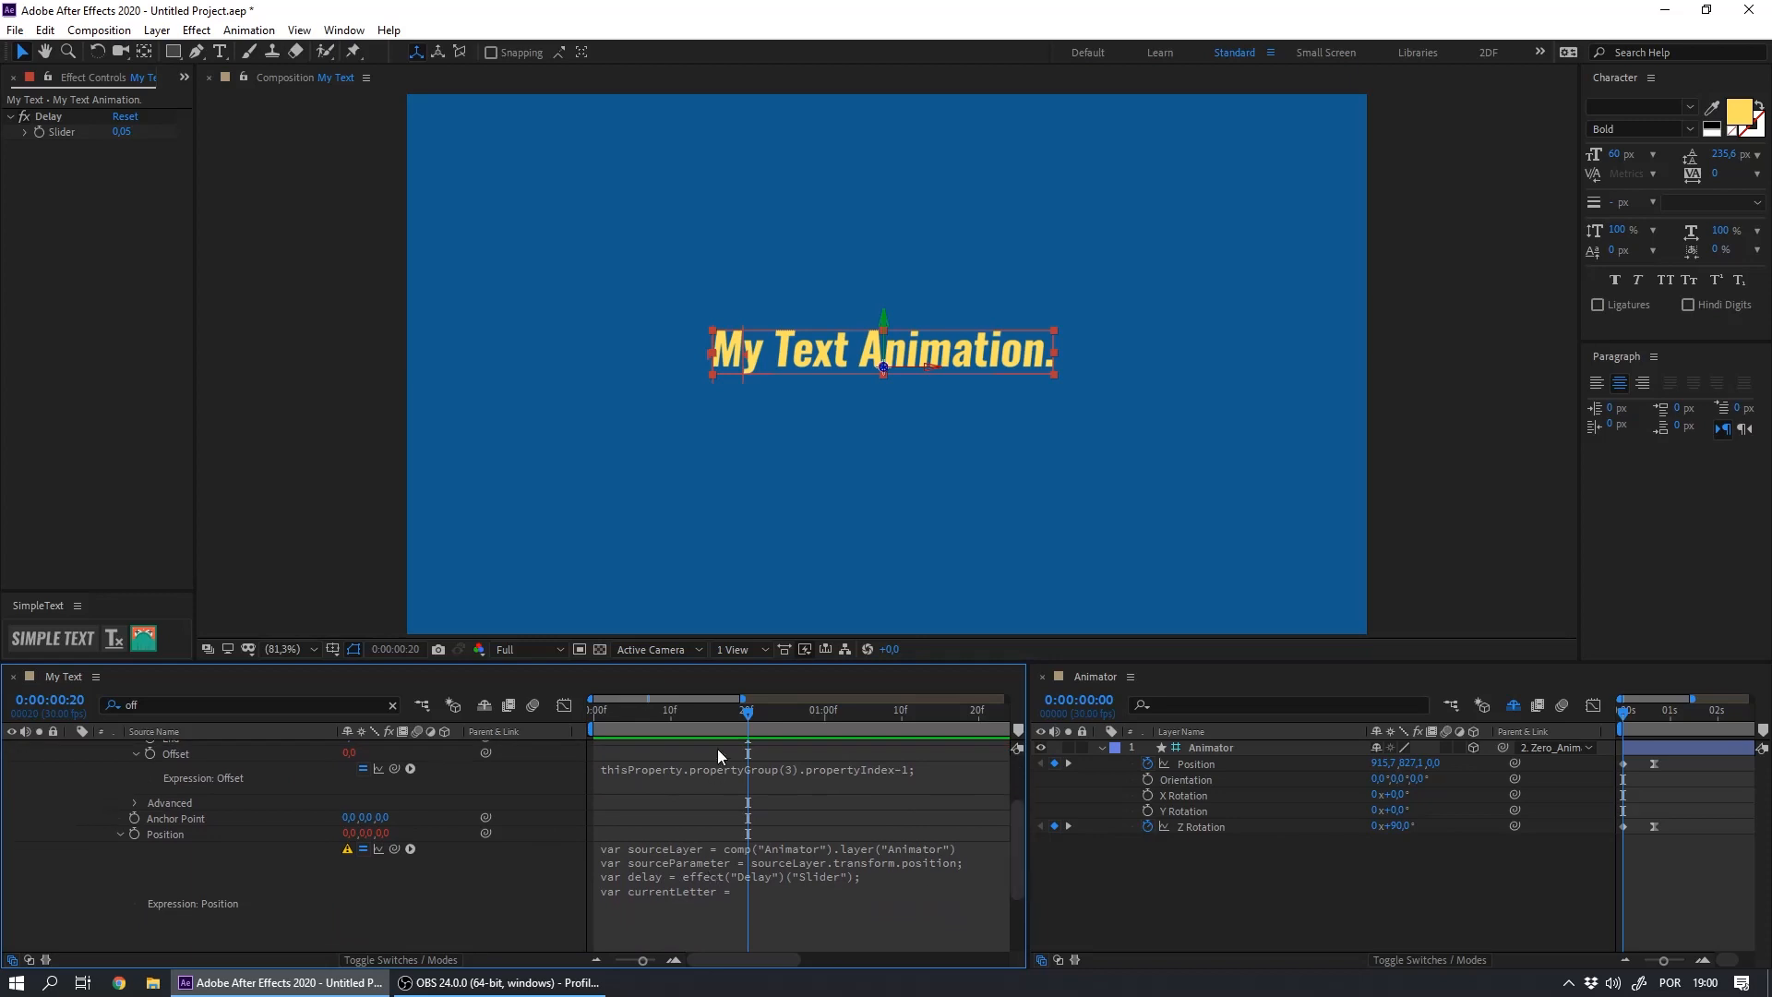
click(957, 916)
key(ctrl+v)
drag(962, 902, 954, 904)
text(2)
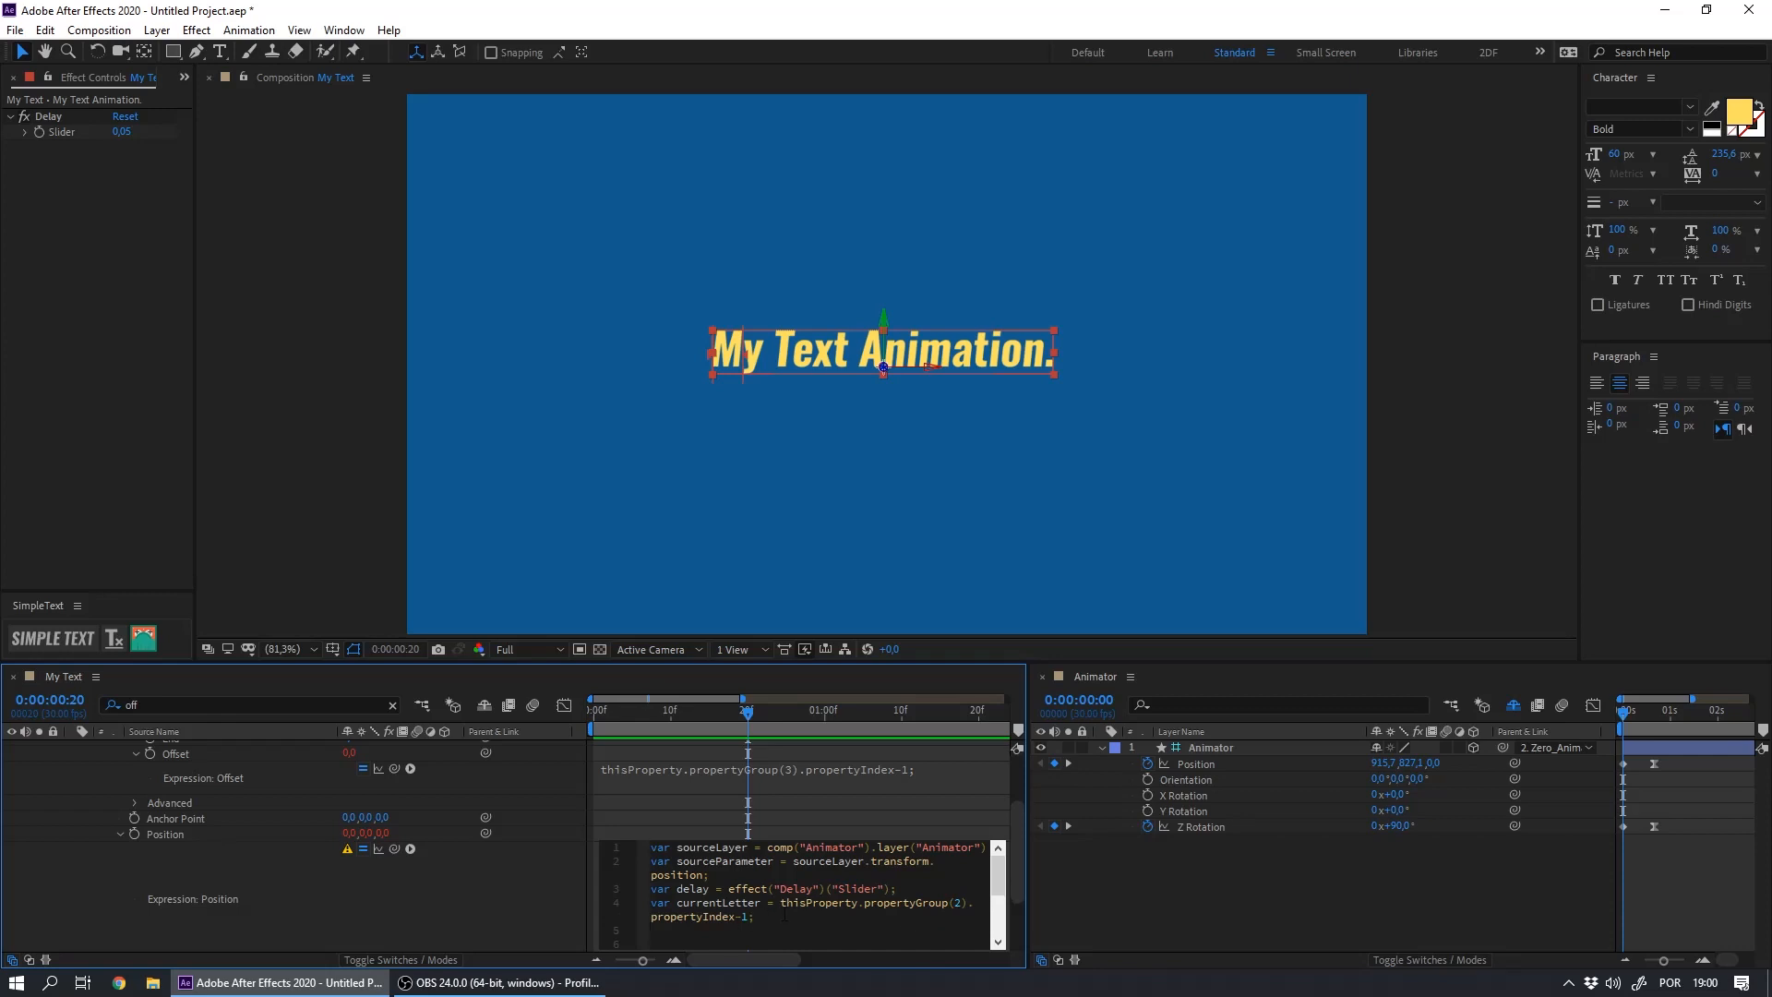
Add the line var currentDelay = currentLetter * delay; to the Position expression
text(var currentDelay =)
text(currentL)
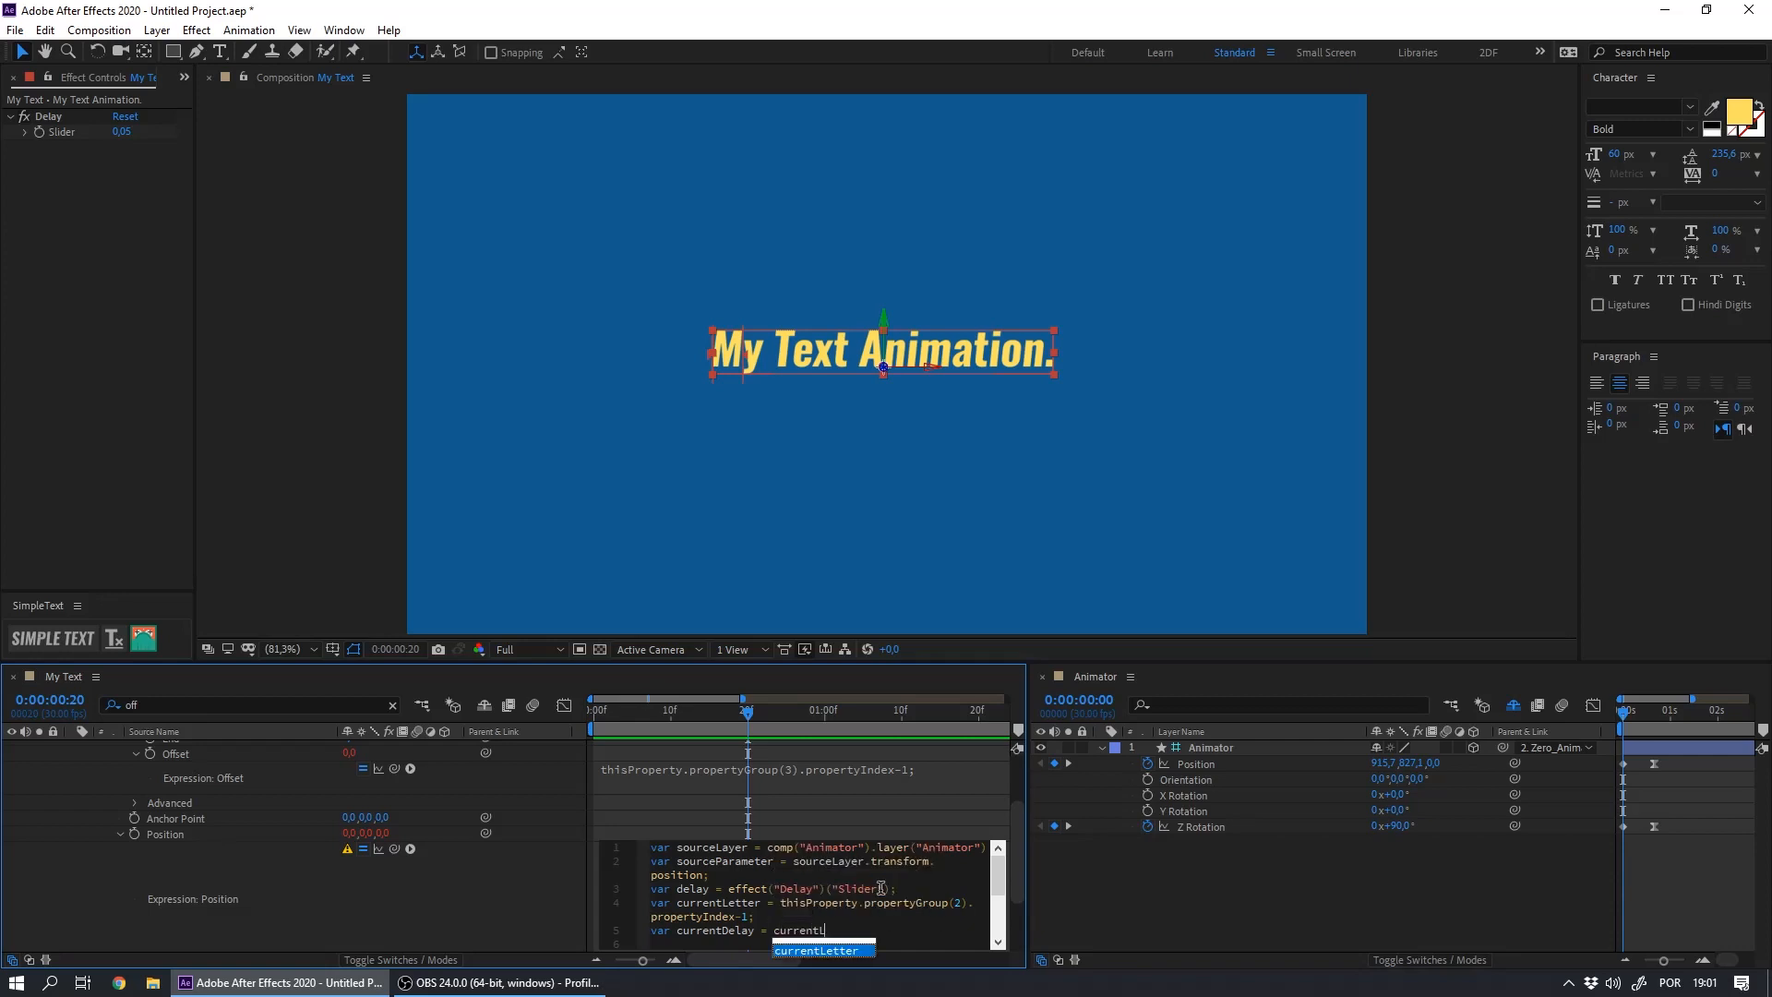
text(etter * )
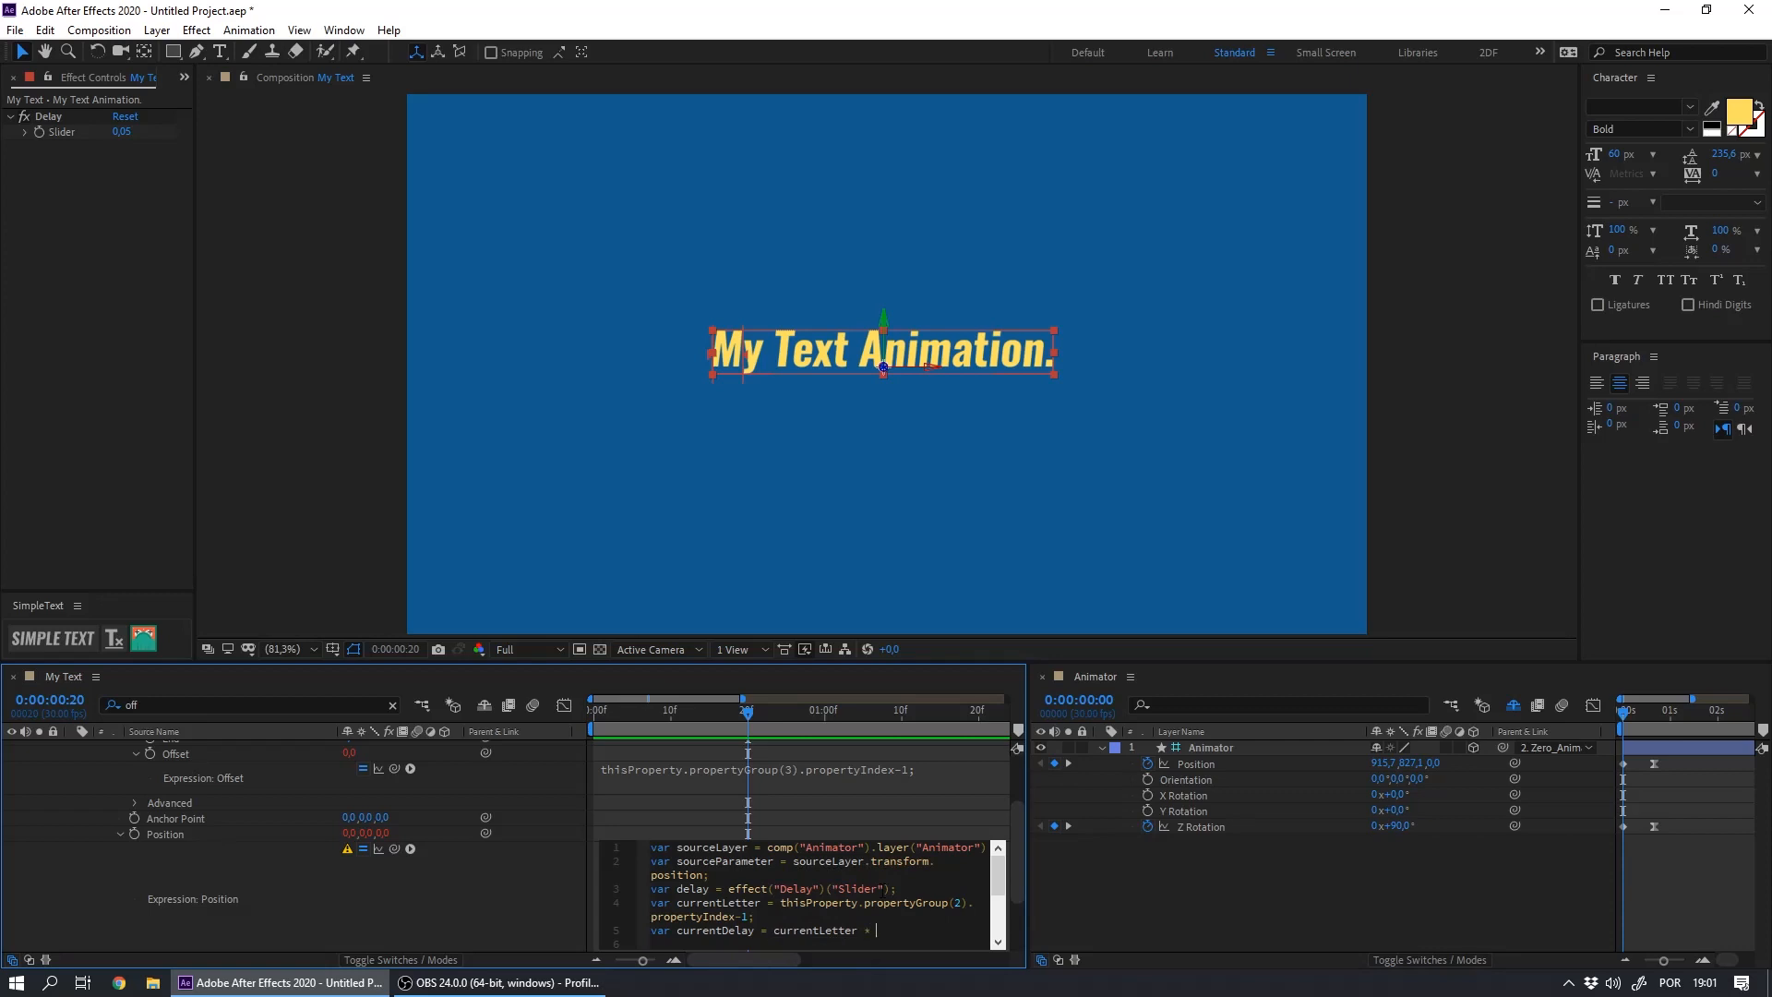
text(delay;)
key(Return)
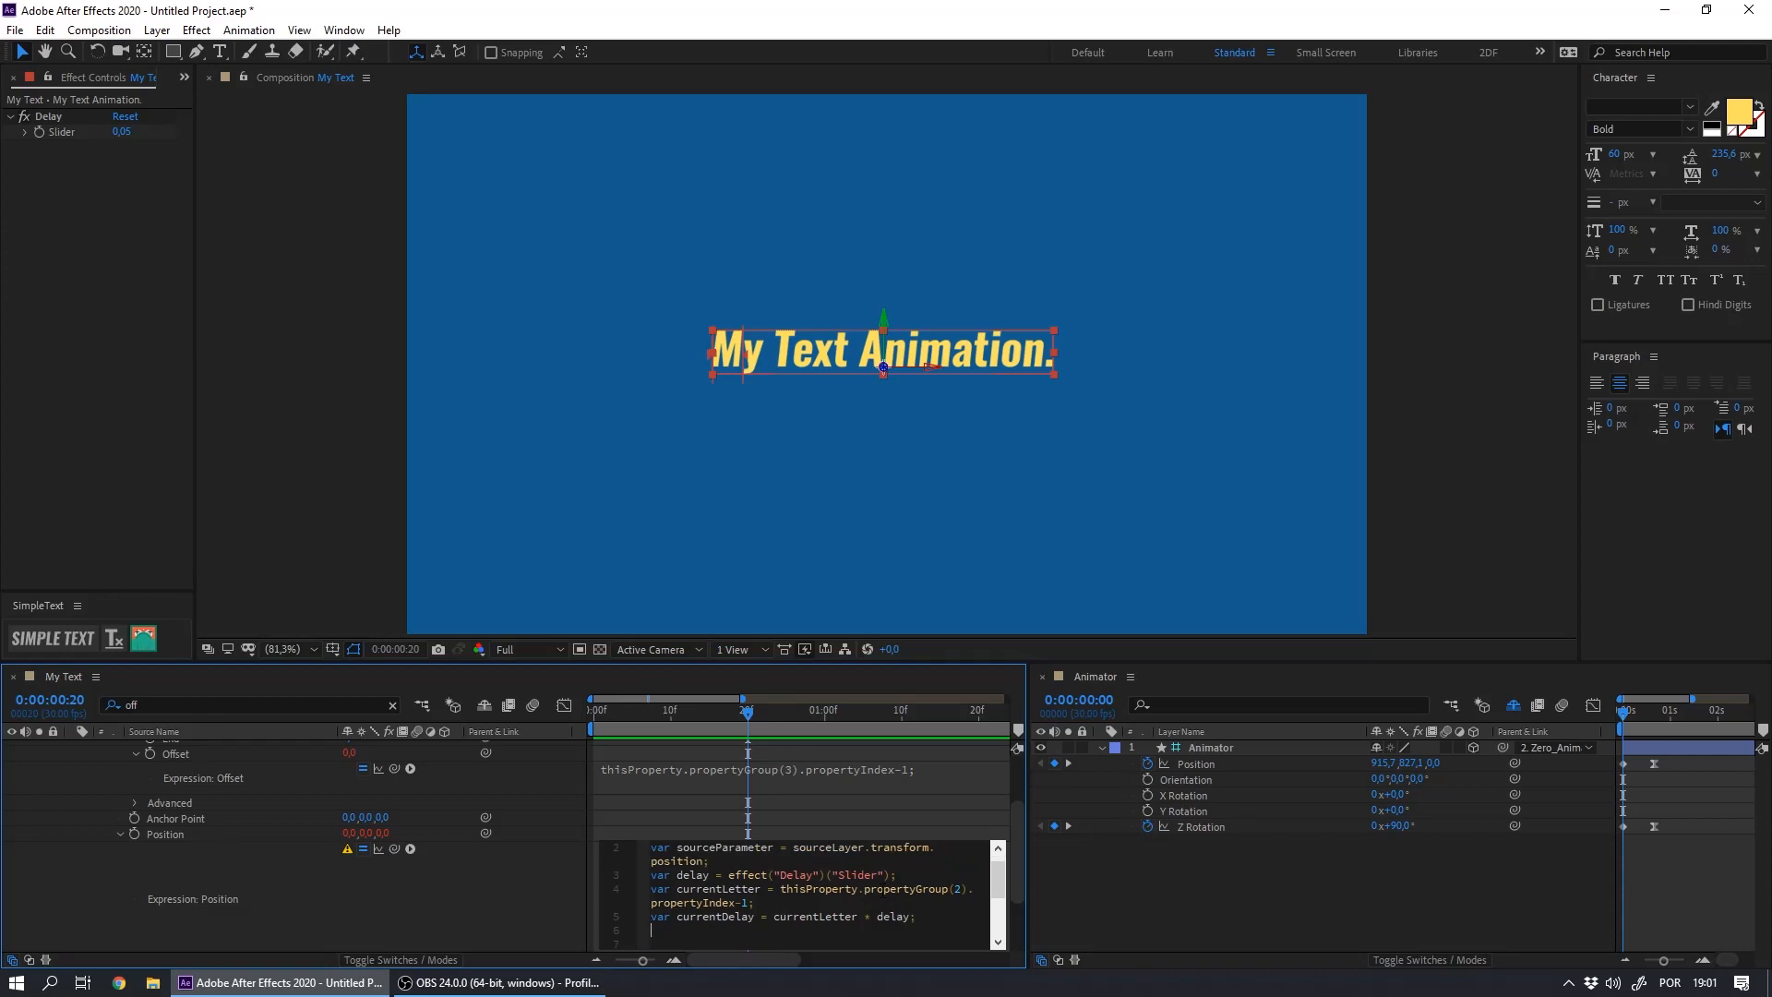
Add the closing line sourceParameter.valueAtTime(time-inPont) to the Position expression and apply it
key(Return)
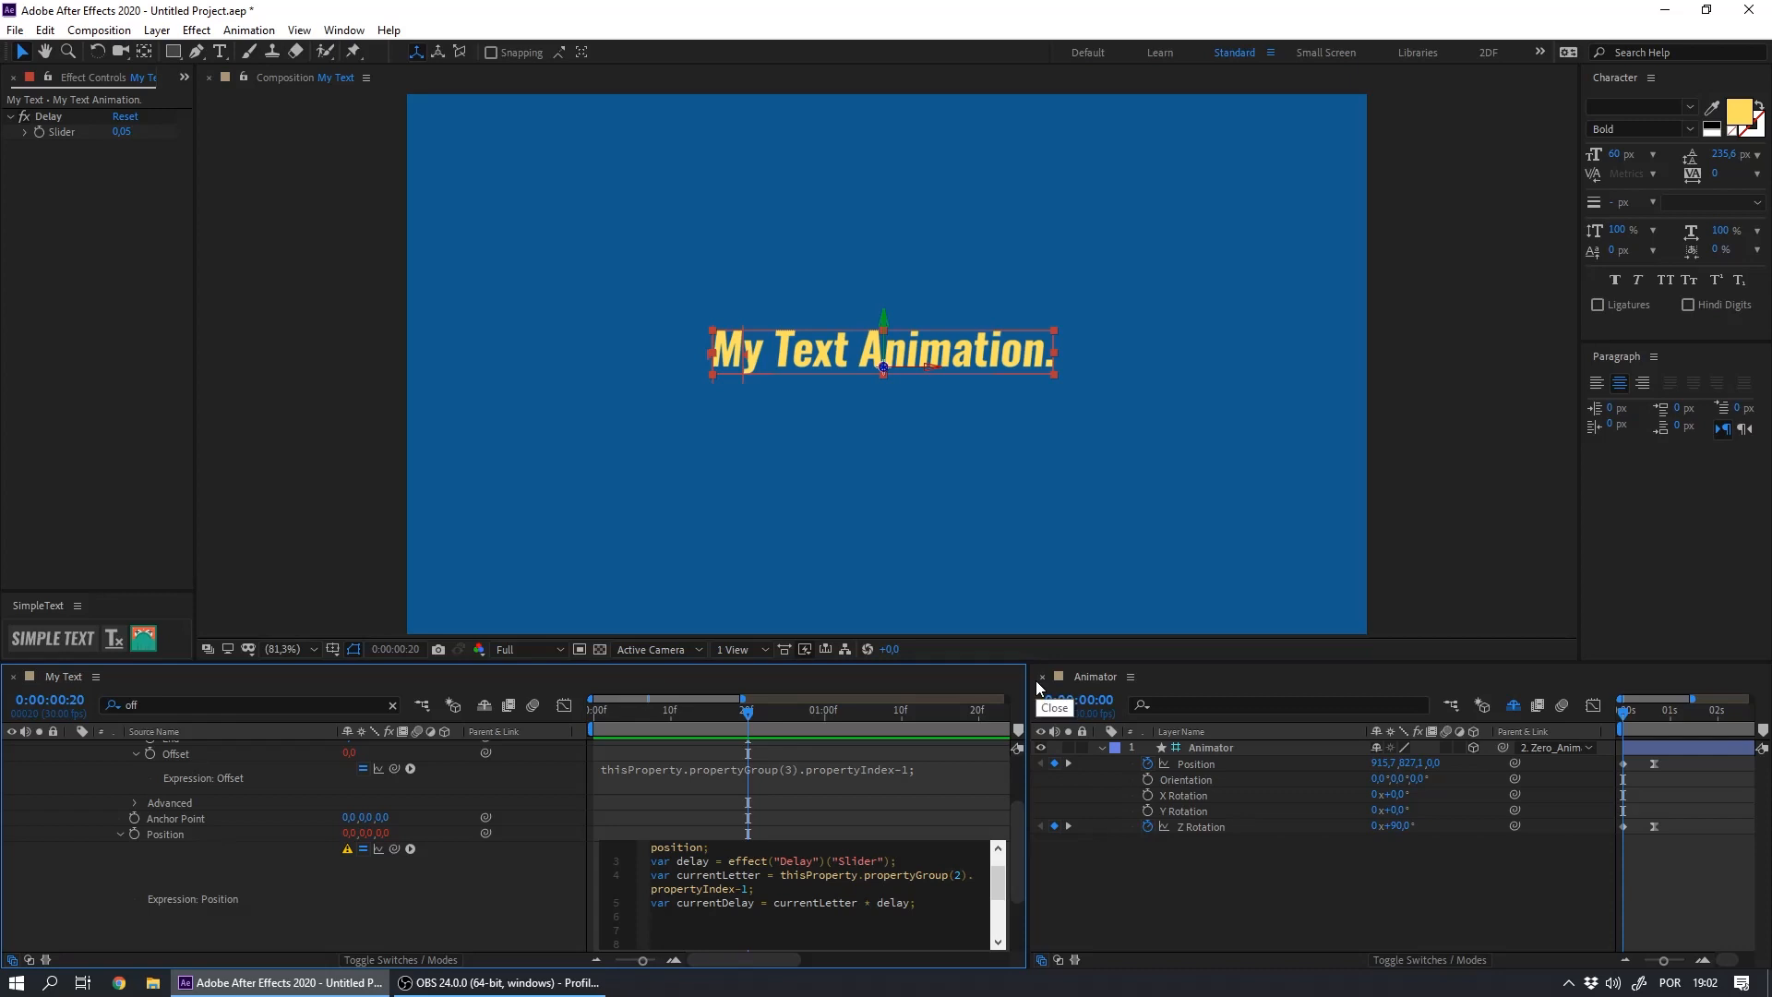
text(sourcePara)
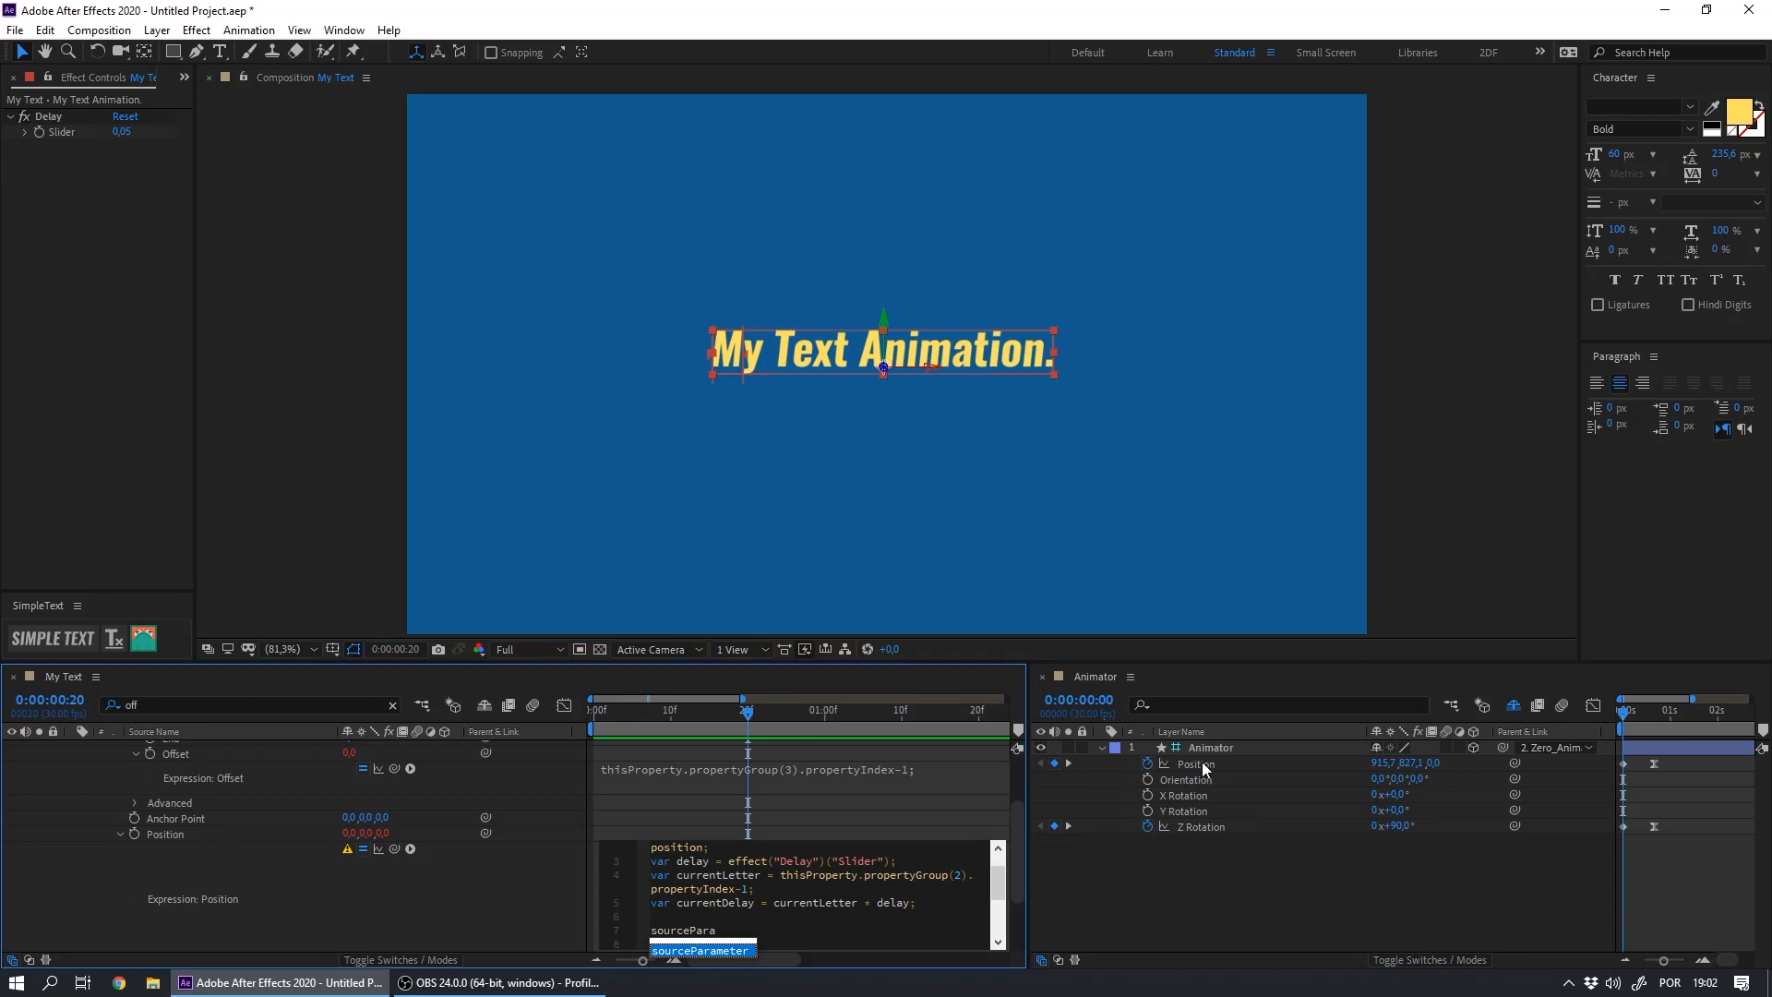
key(Return)
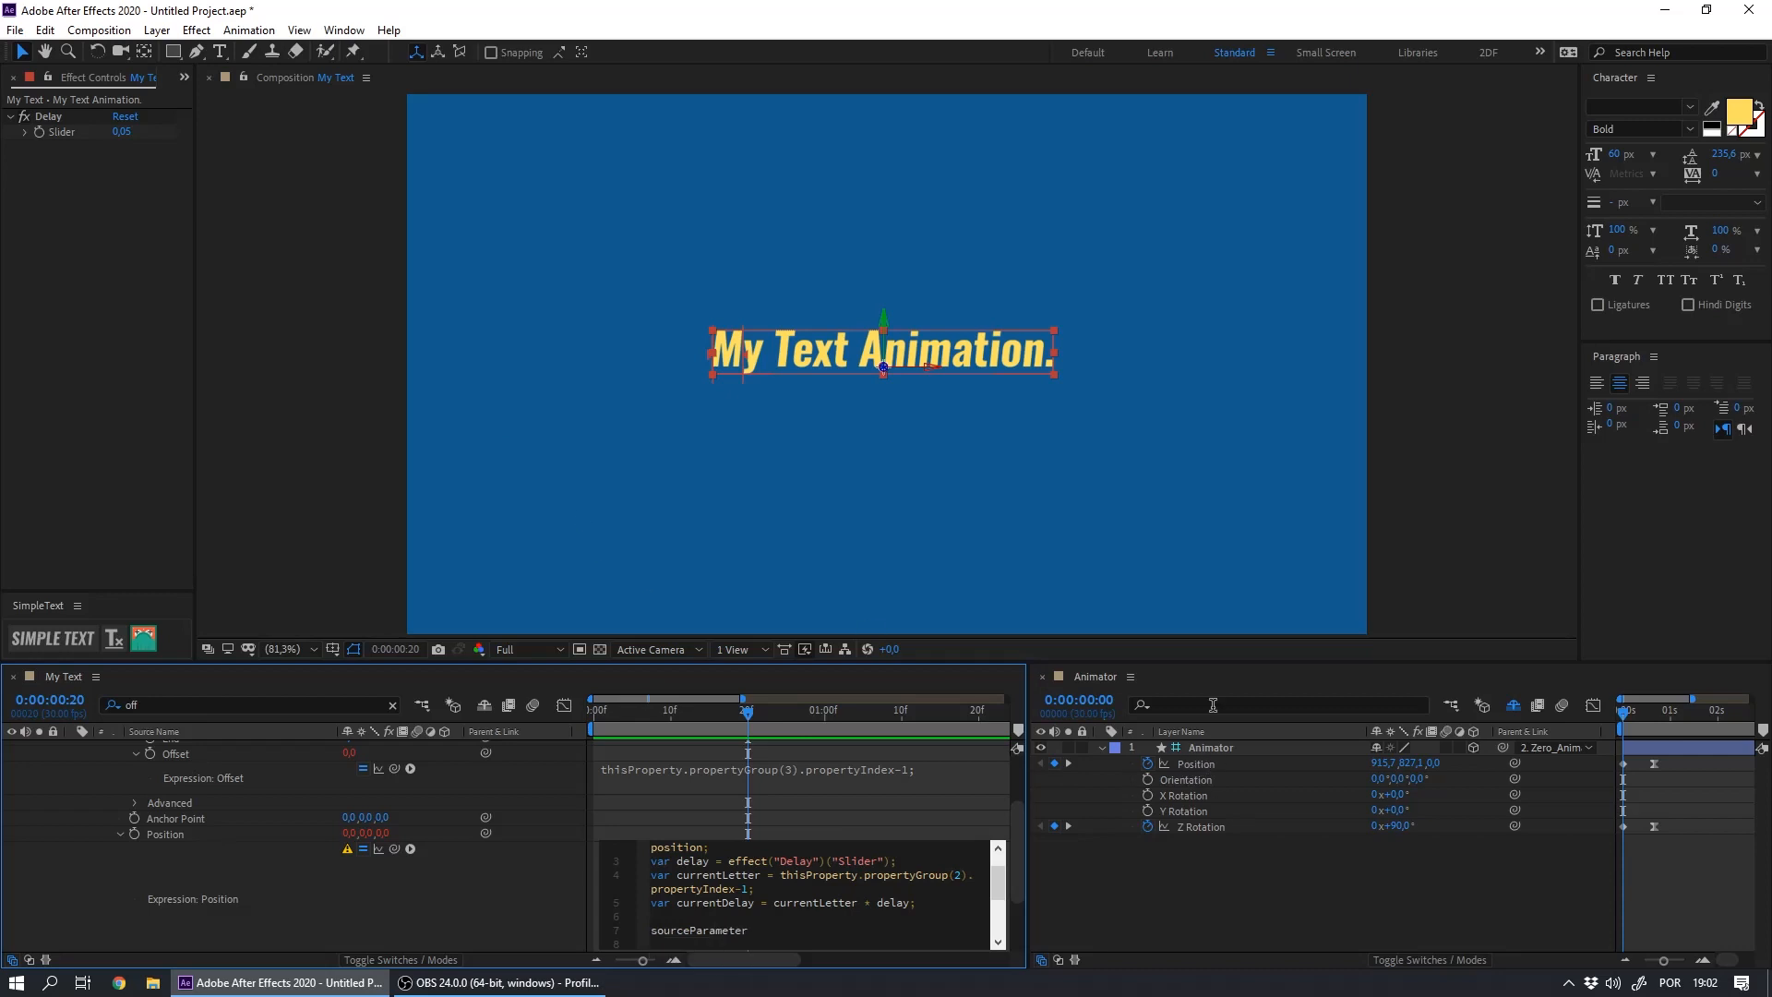
text(.value)
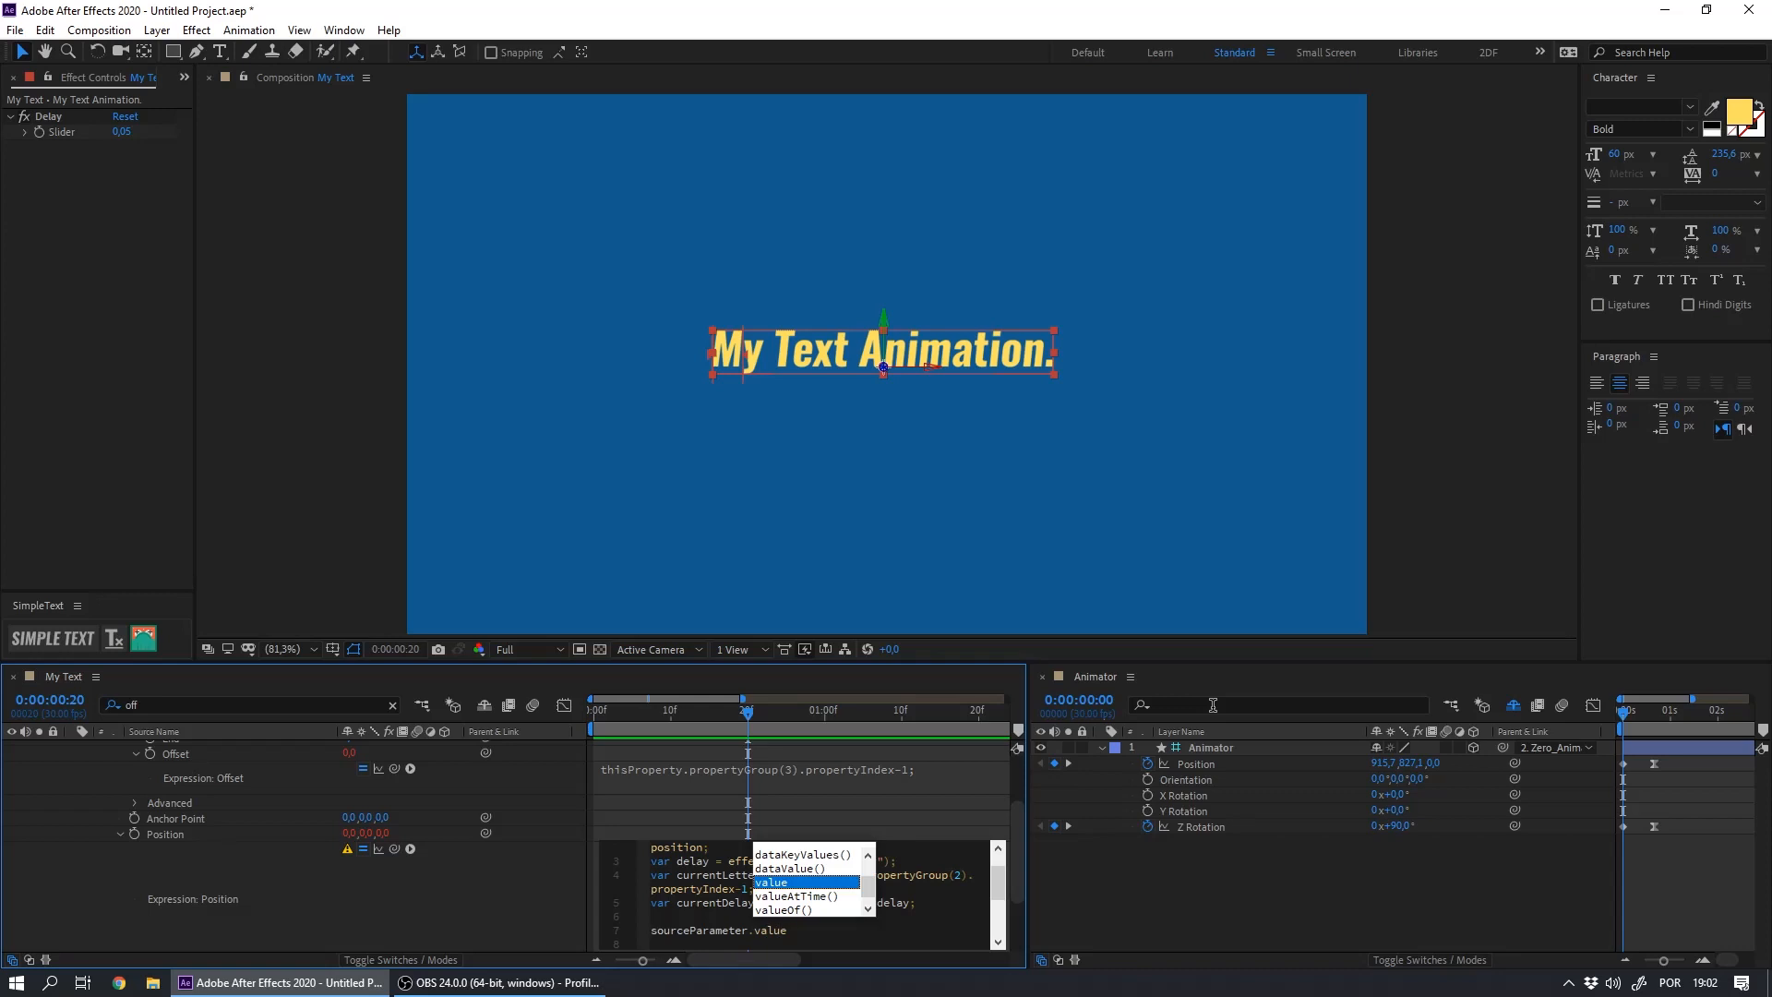
key(Down)
key(Return)
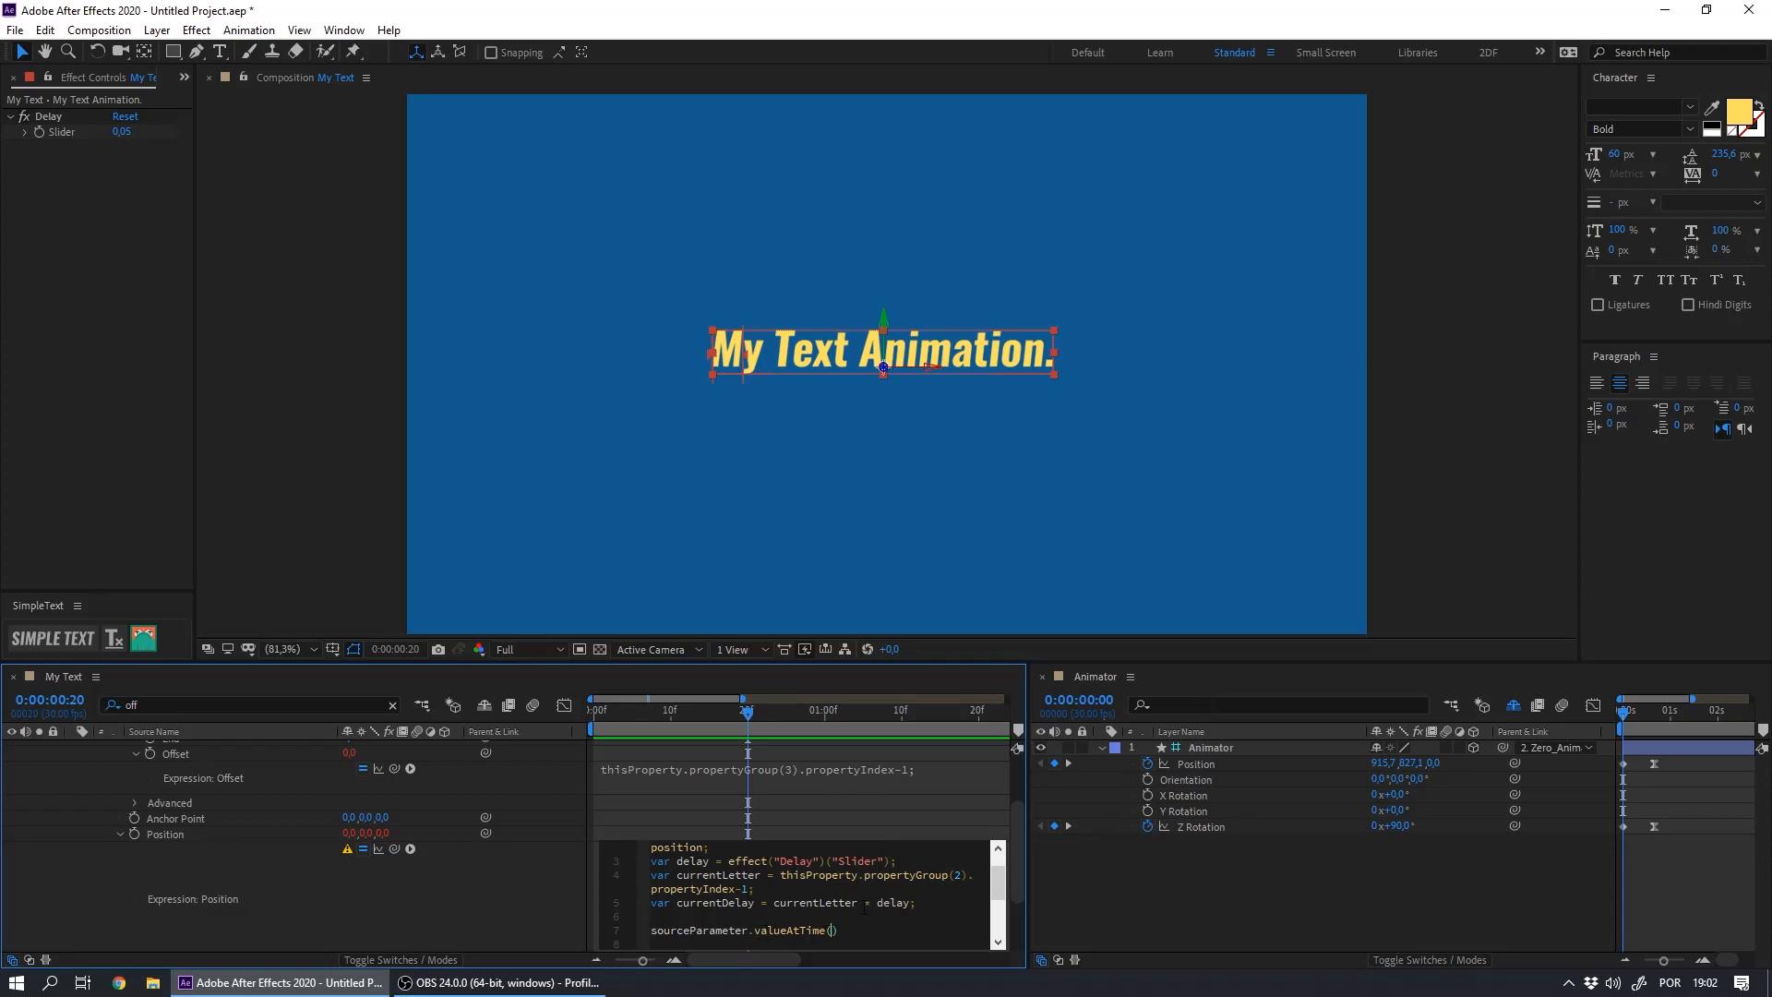
text(time)
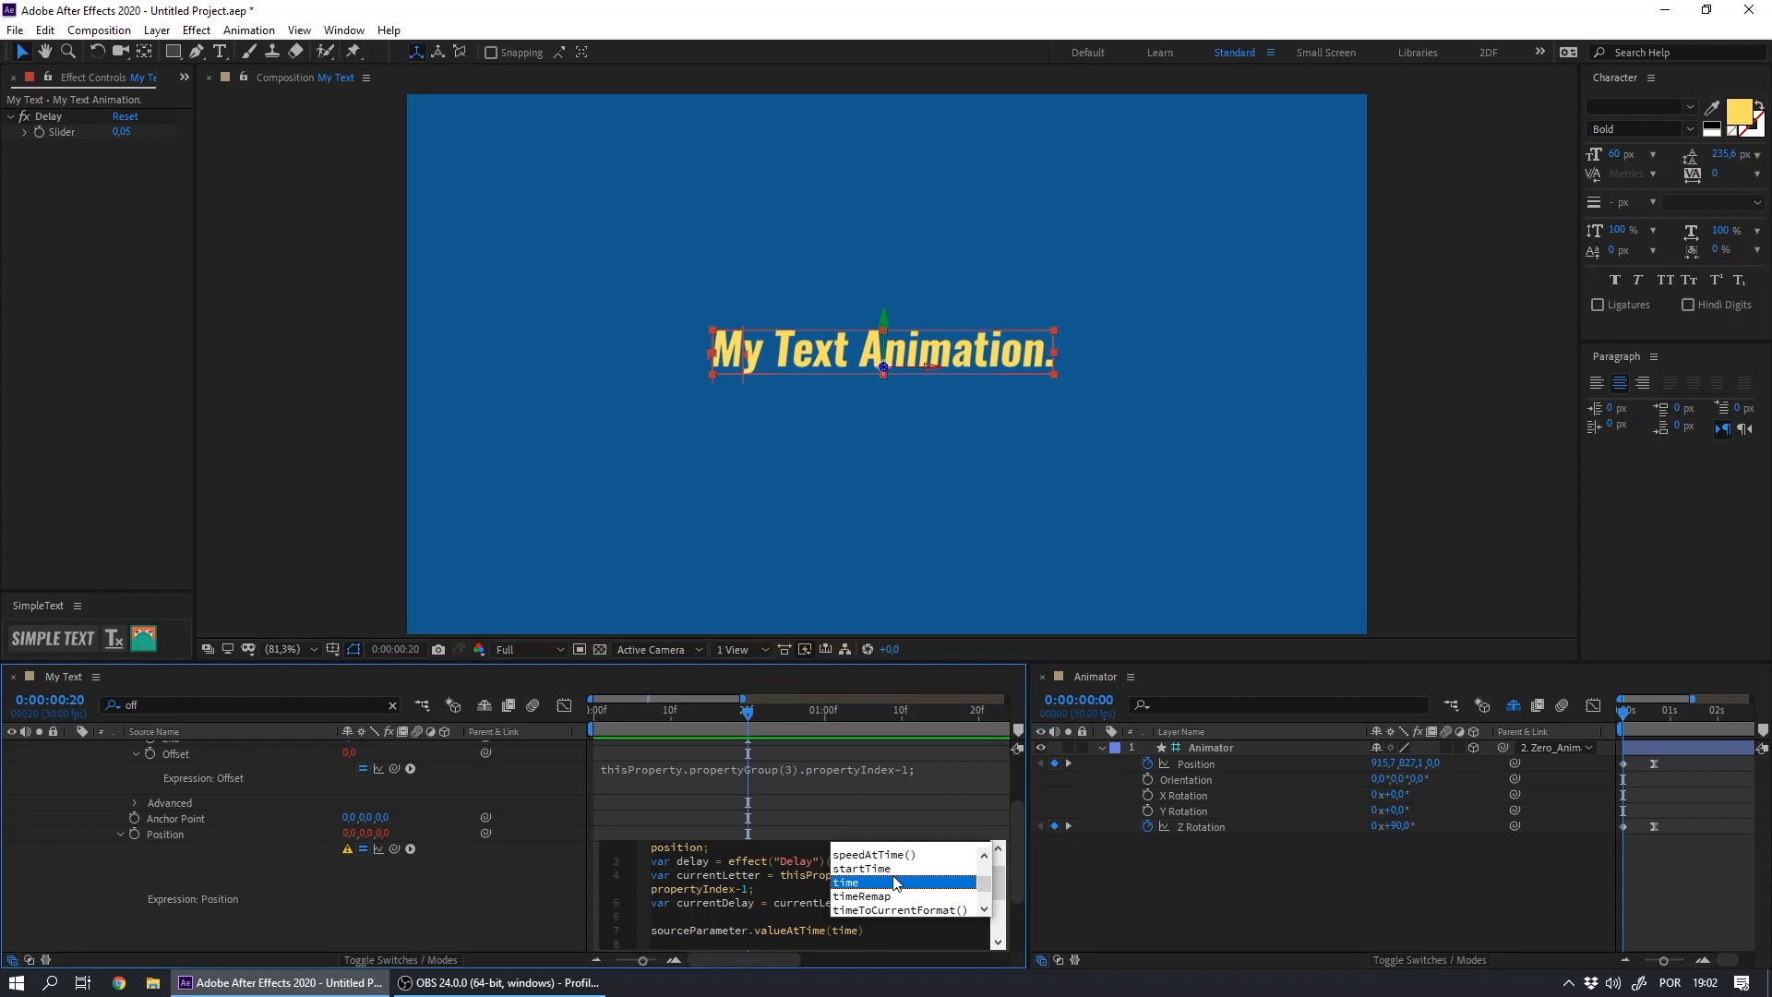
text(-inPo)
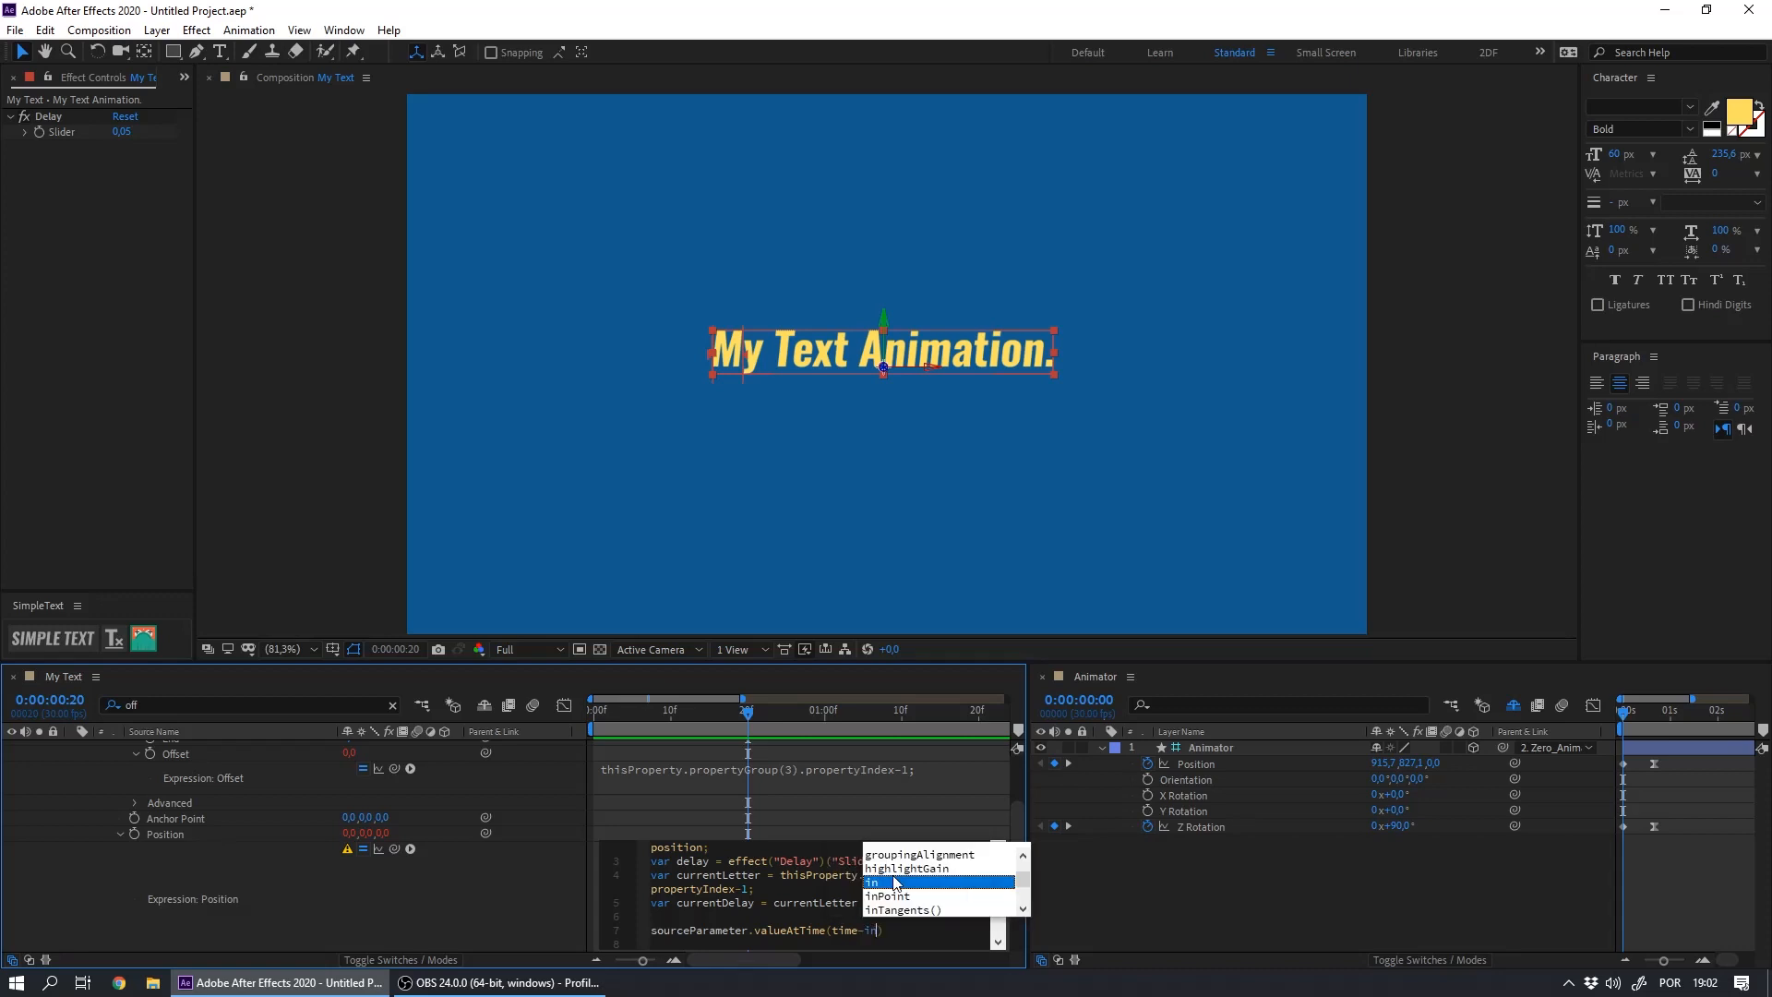
text(nt)
key(KP_Enter)
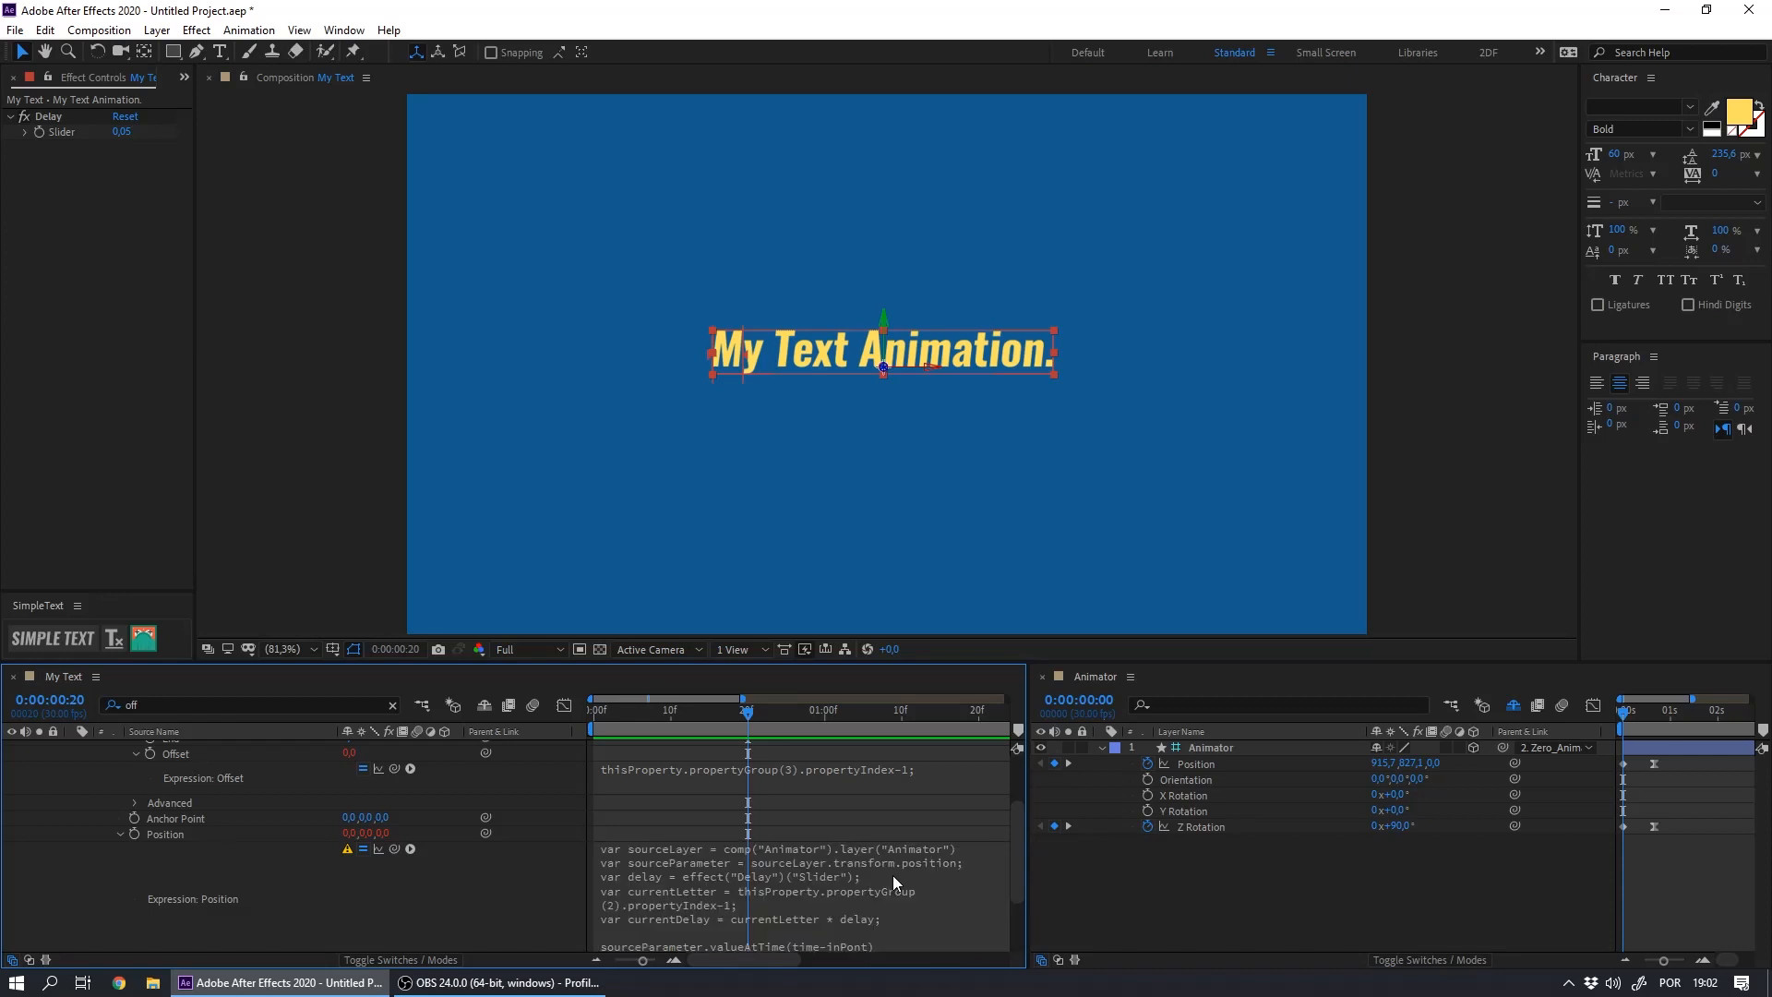
Shift the text layer to start at frame 17, check its first frame, and return its start to frame 0
scroll(652, 788, up, 3)
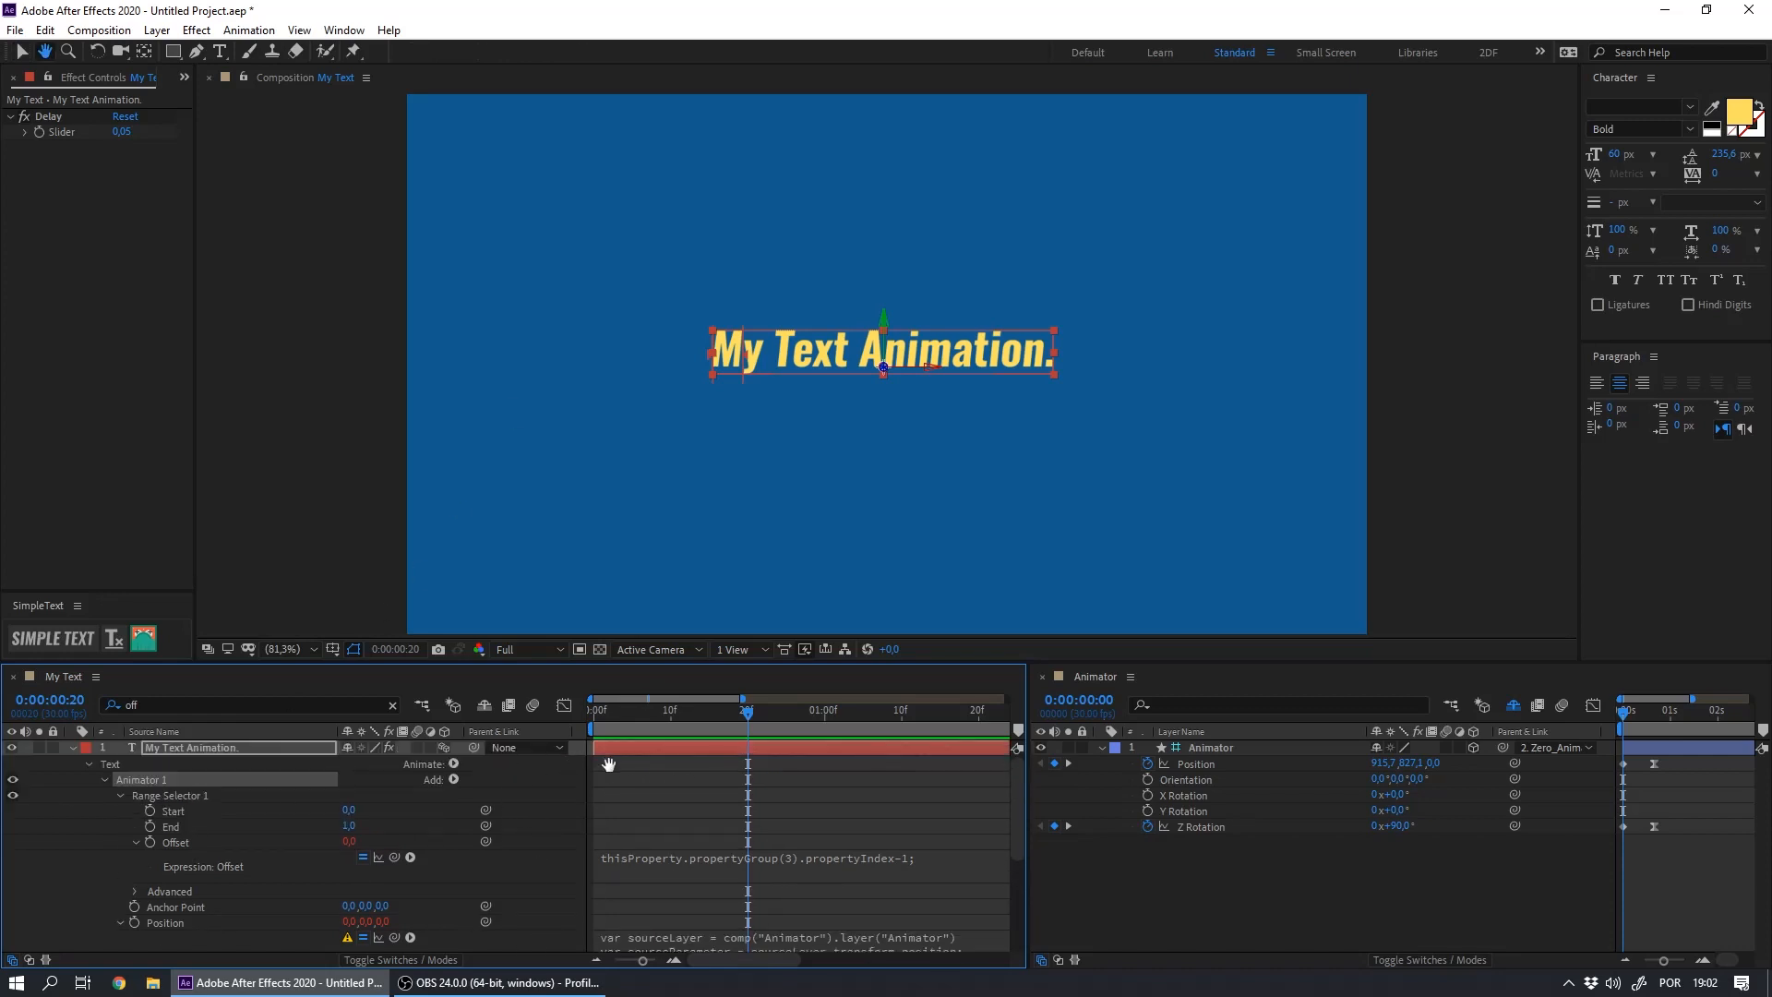
drag(615, 720, 573, 717)
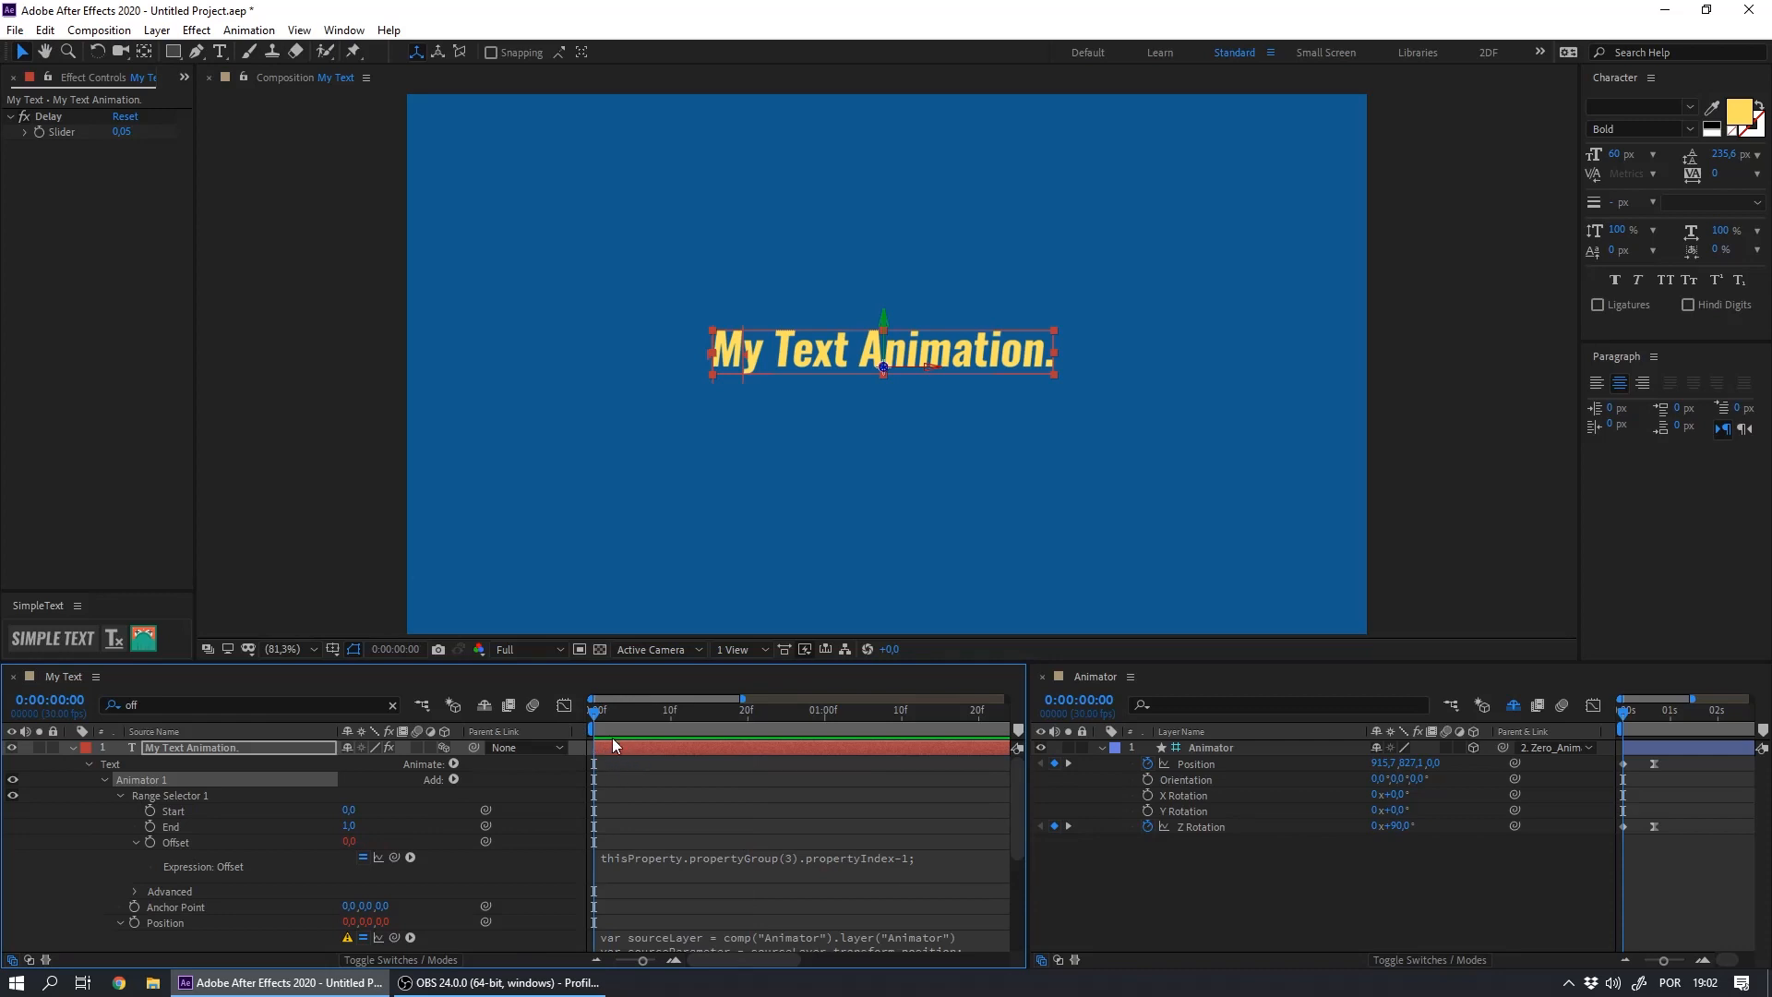
drag(618, 748, 523, 735)
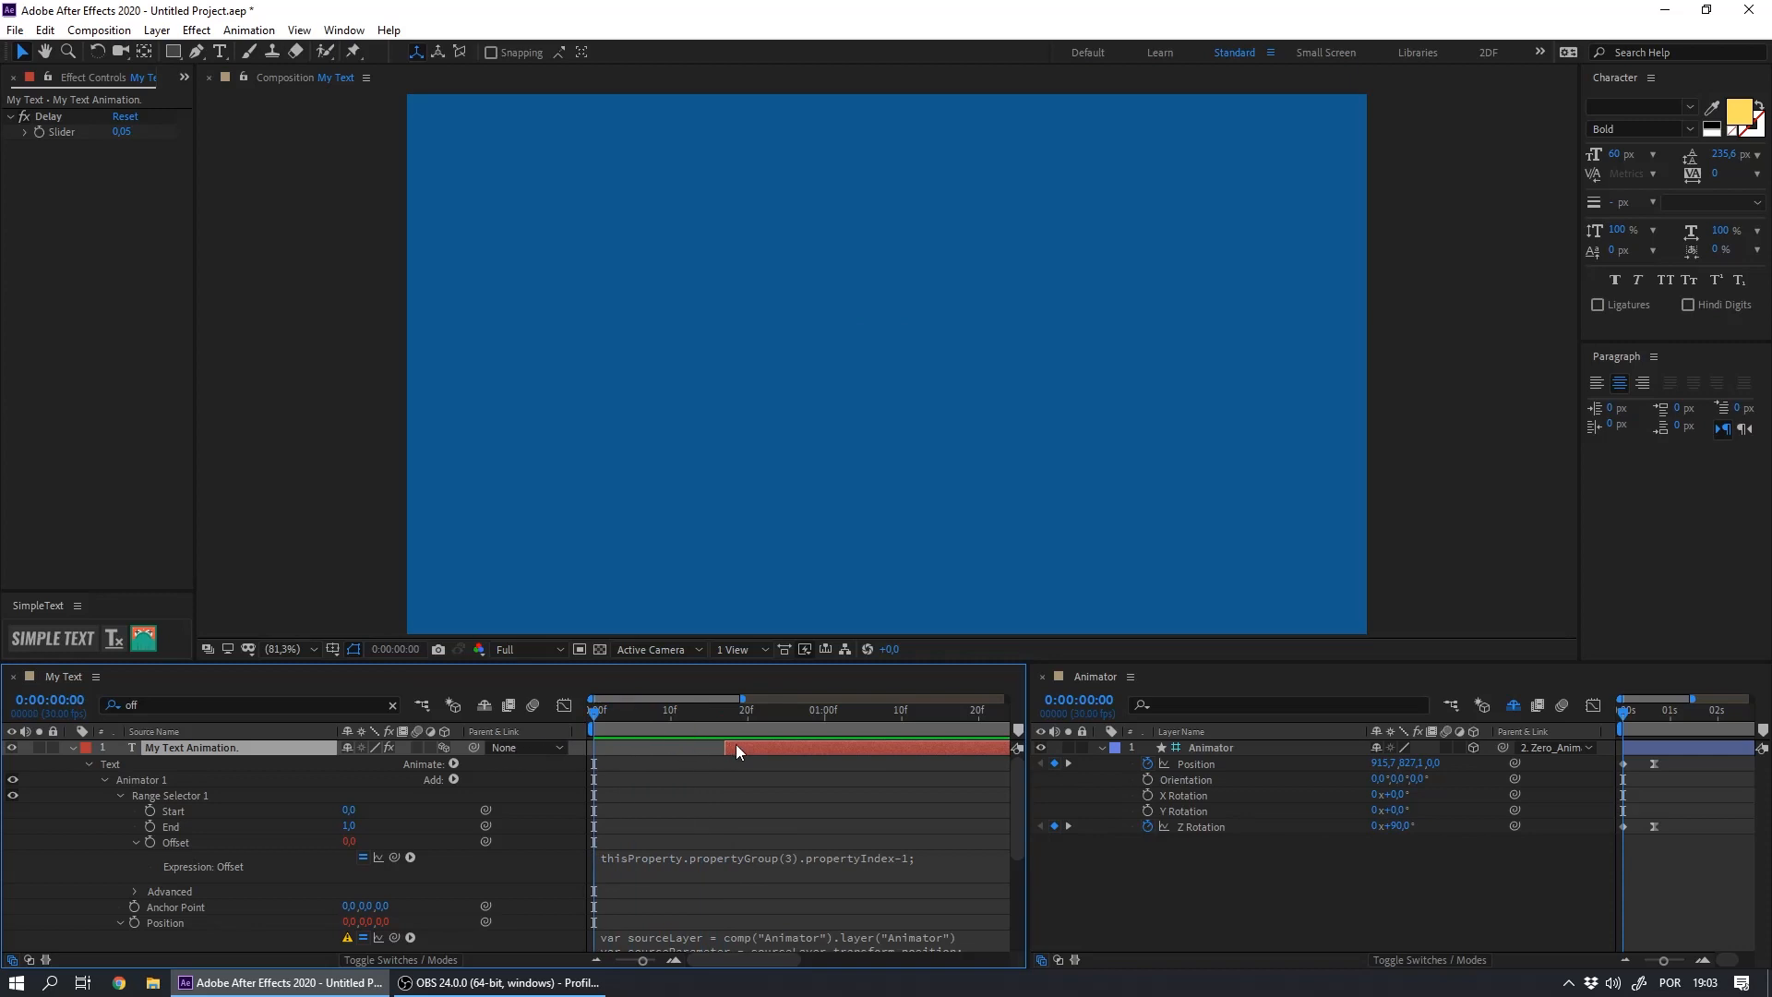
drag(716, 712, 725, 722)
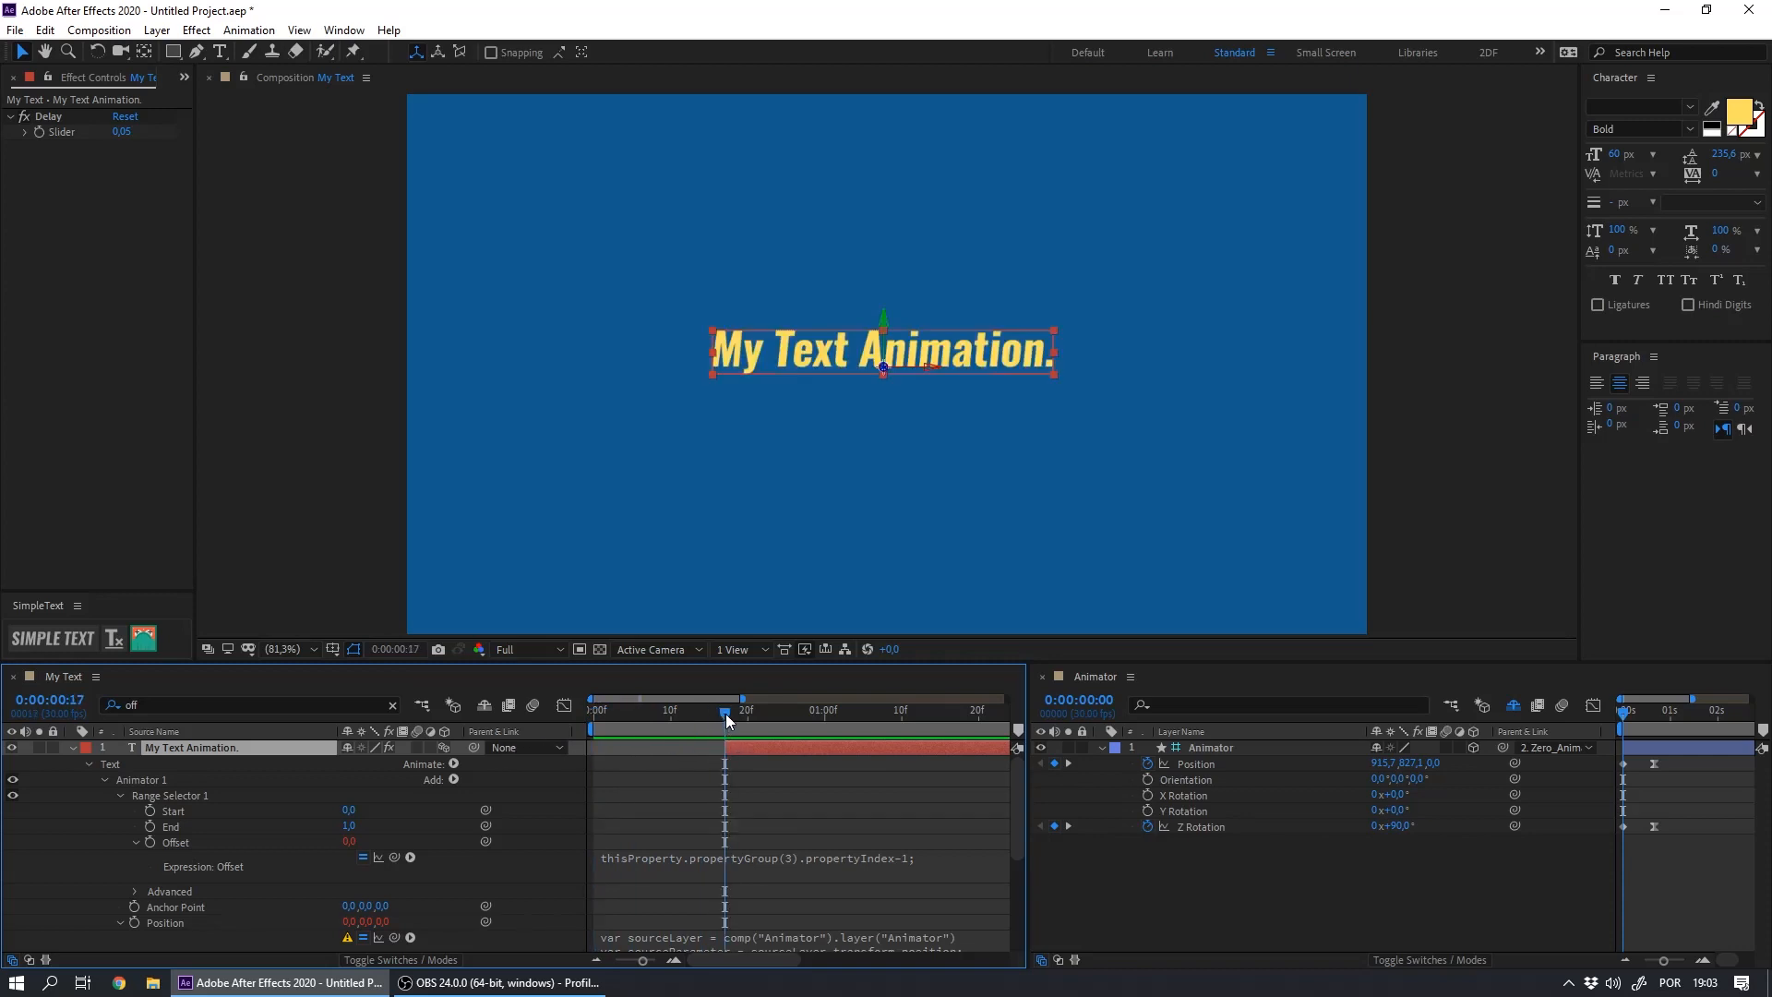
key(Home)
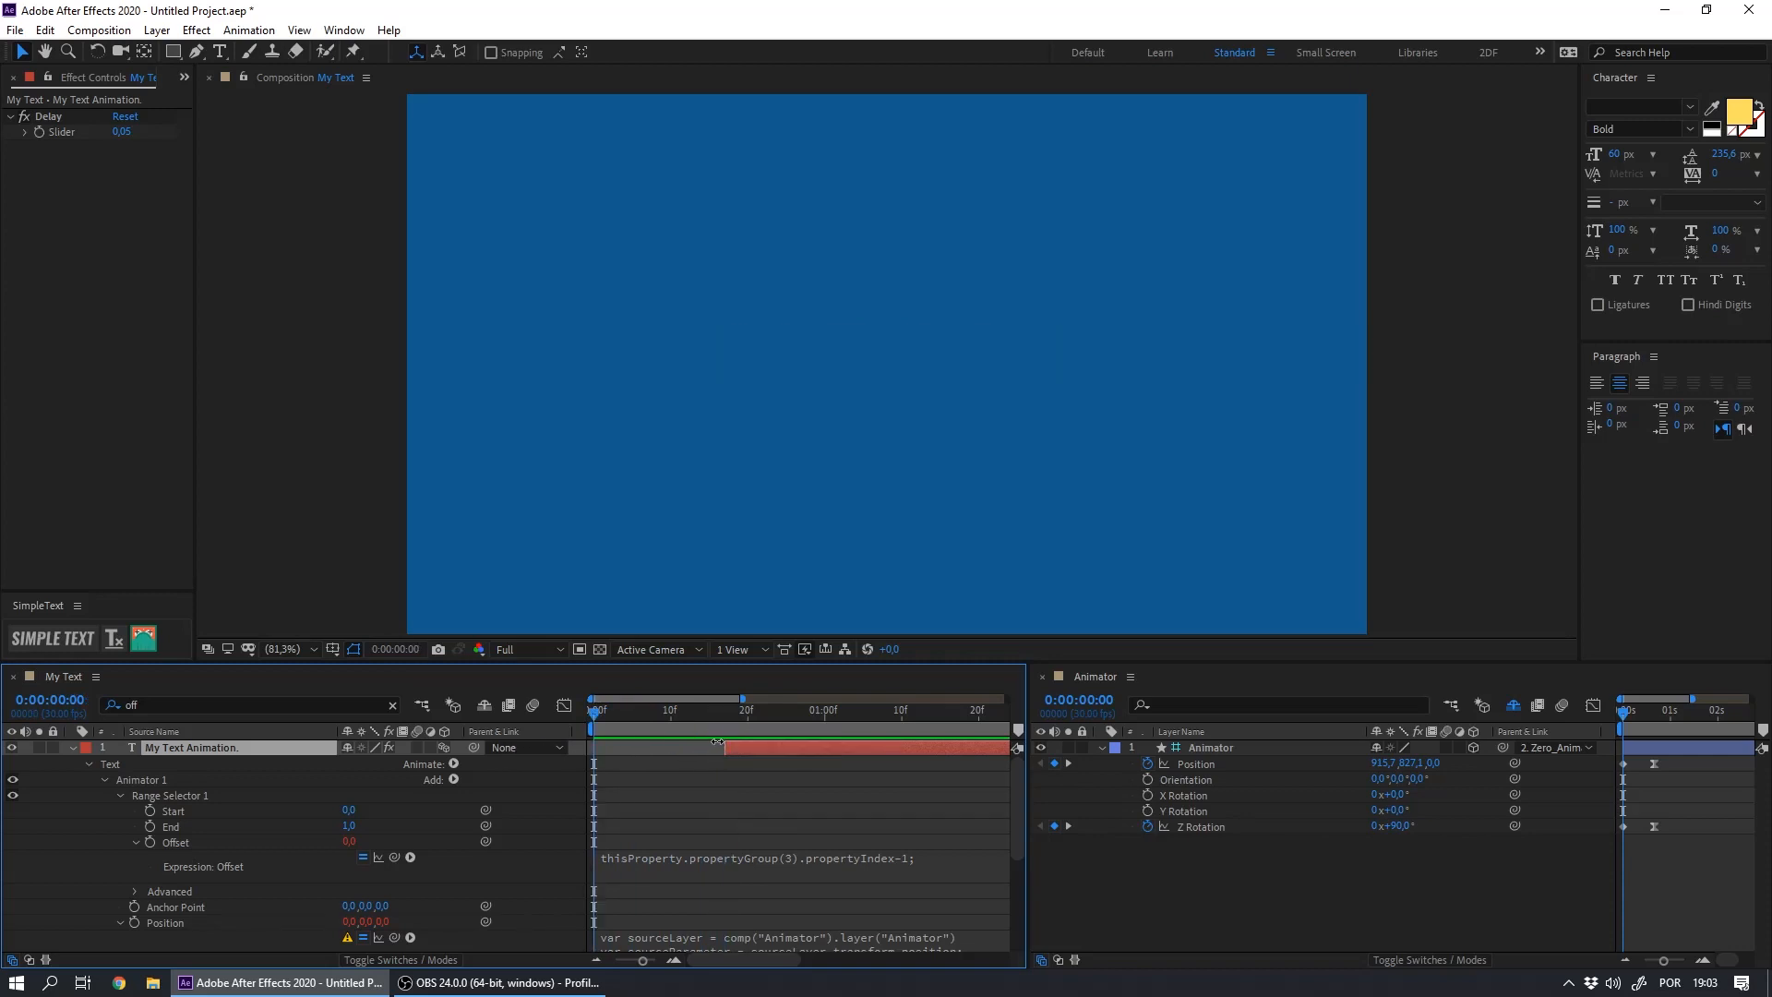
drag(717, 744, 593, 745)
Subtract currentDelay inside the valueAtTime call of the Position expression and end the line with a semicolon
drag(1013, 807, 1021, 886)
click(868, 867)
click(361, 780)
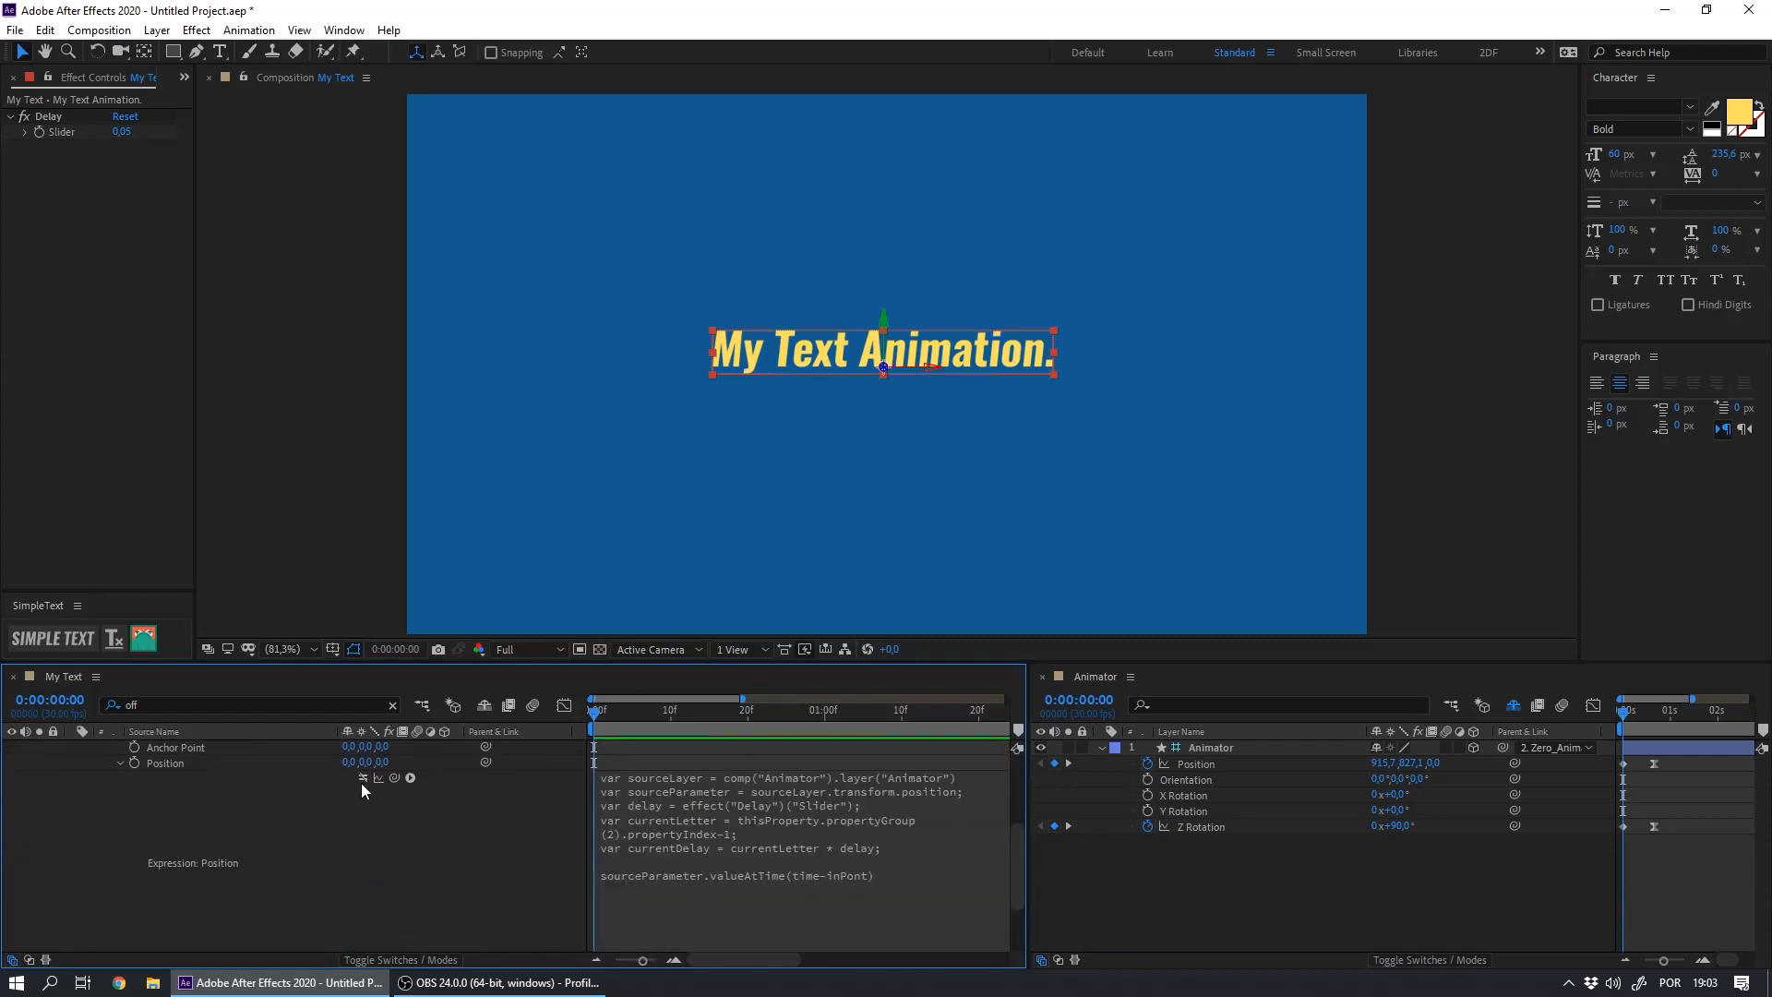
click(362, 778)
click(872, 888)
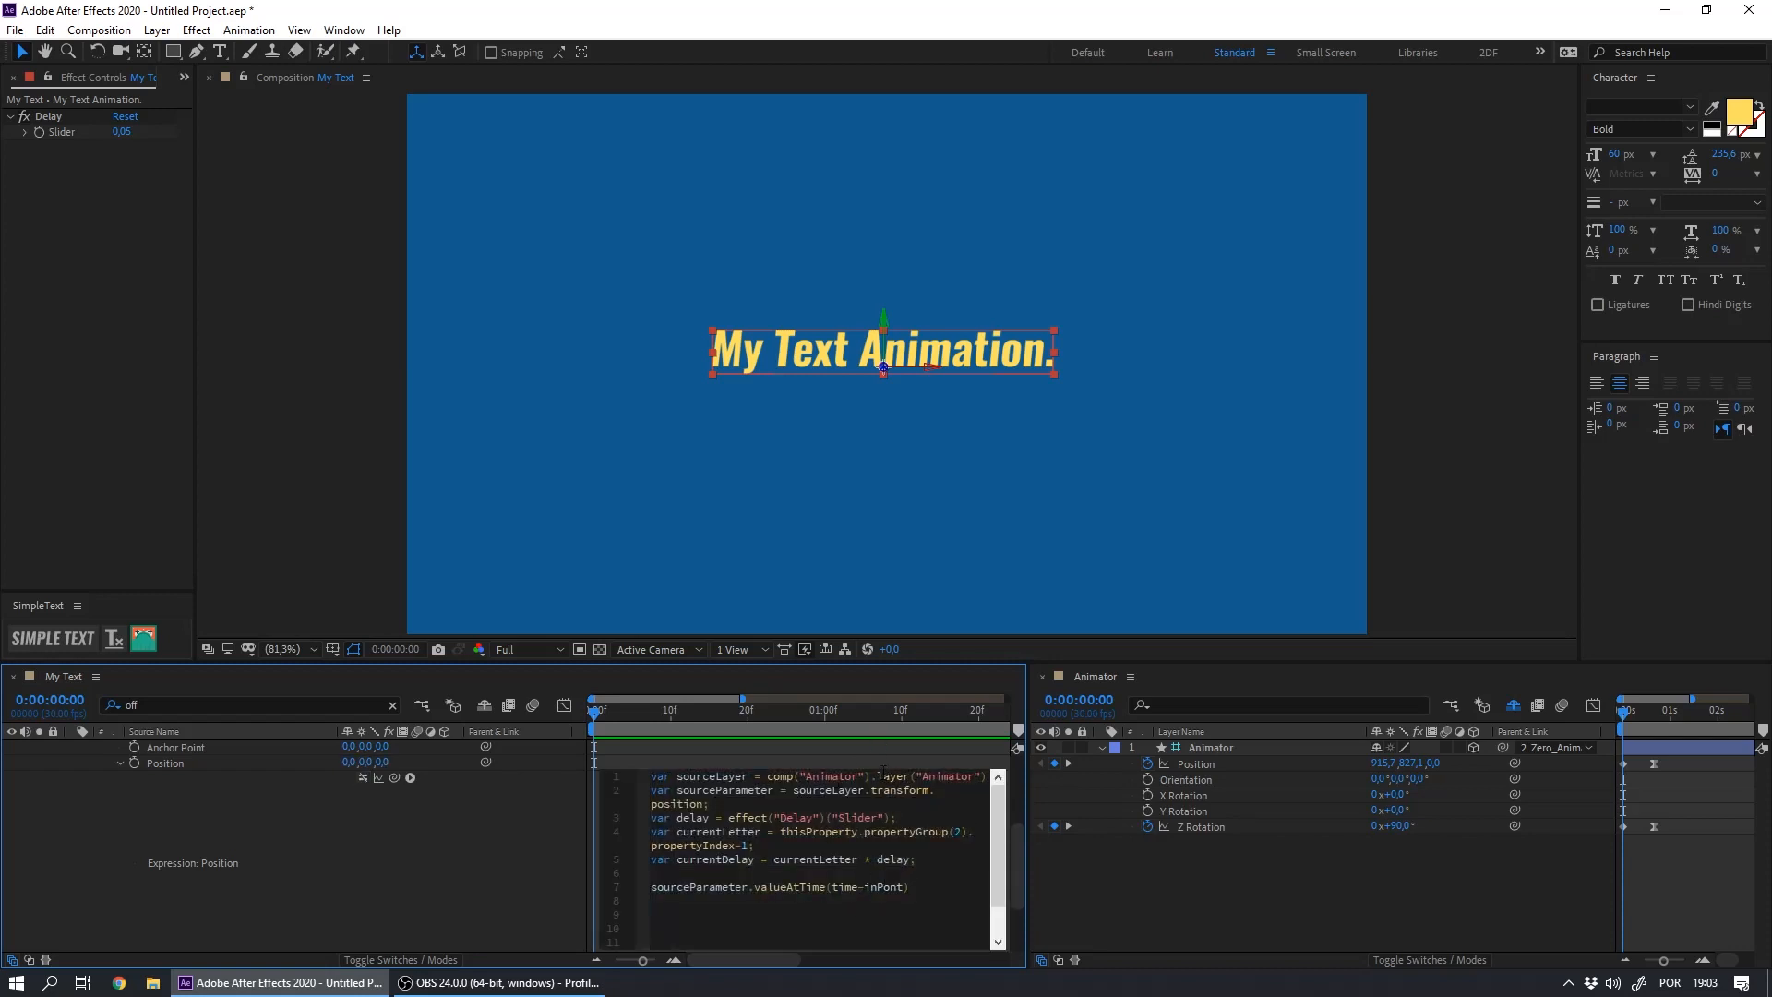
text(-currentDela)
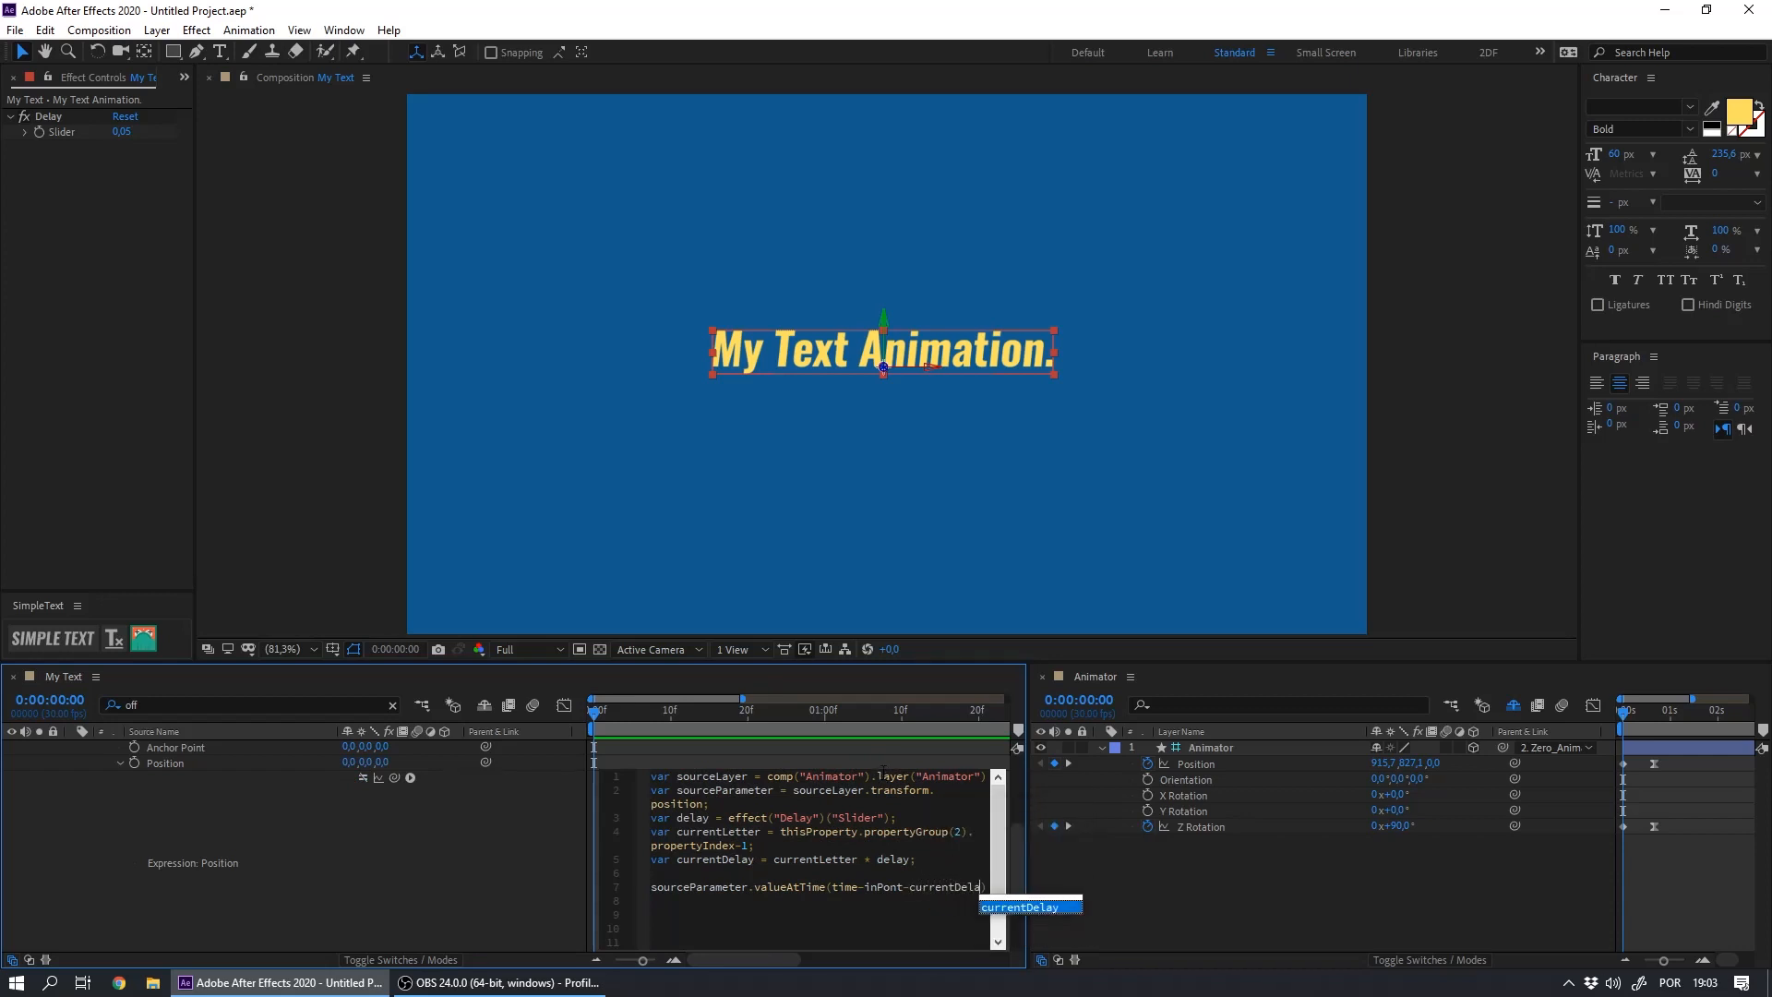
text(y)
key(Right)
text(;)
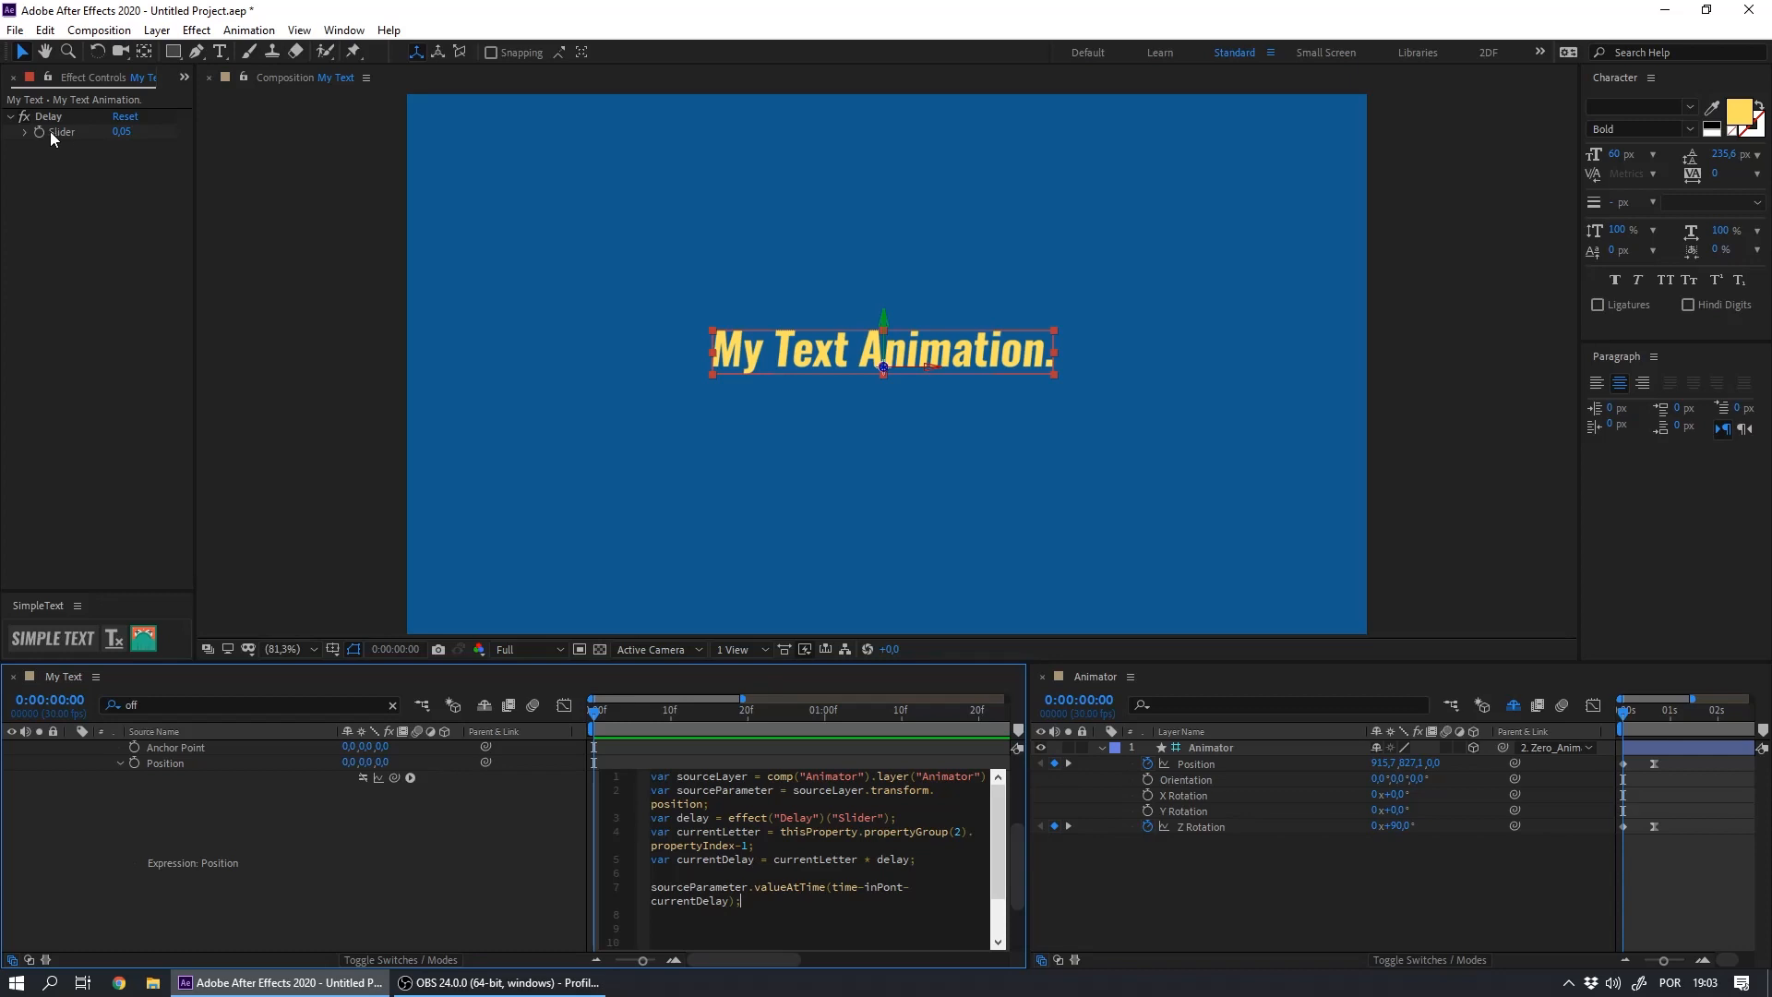
click(90, 149)
Correct inPont to inPoint in the Position expression's valueAtTime line and apply the expression
click(871, 900)
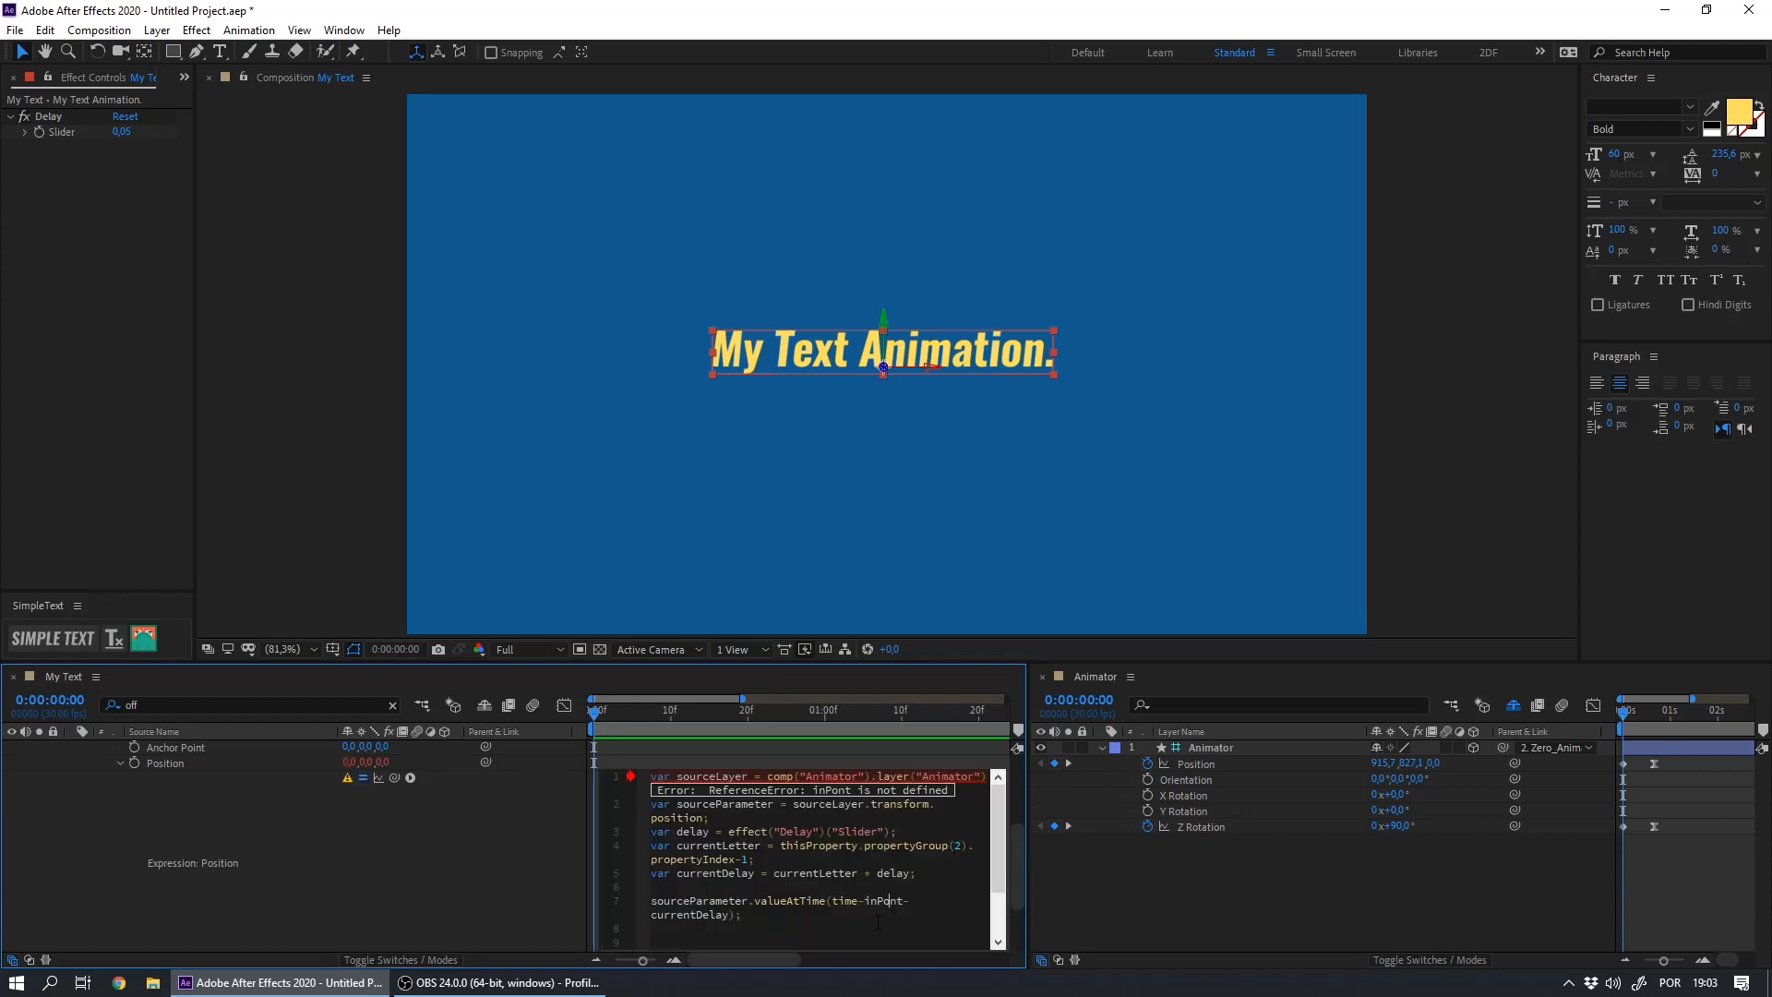
text(i)
click(474, 860)
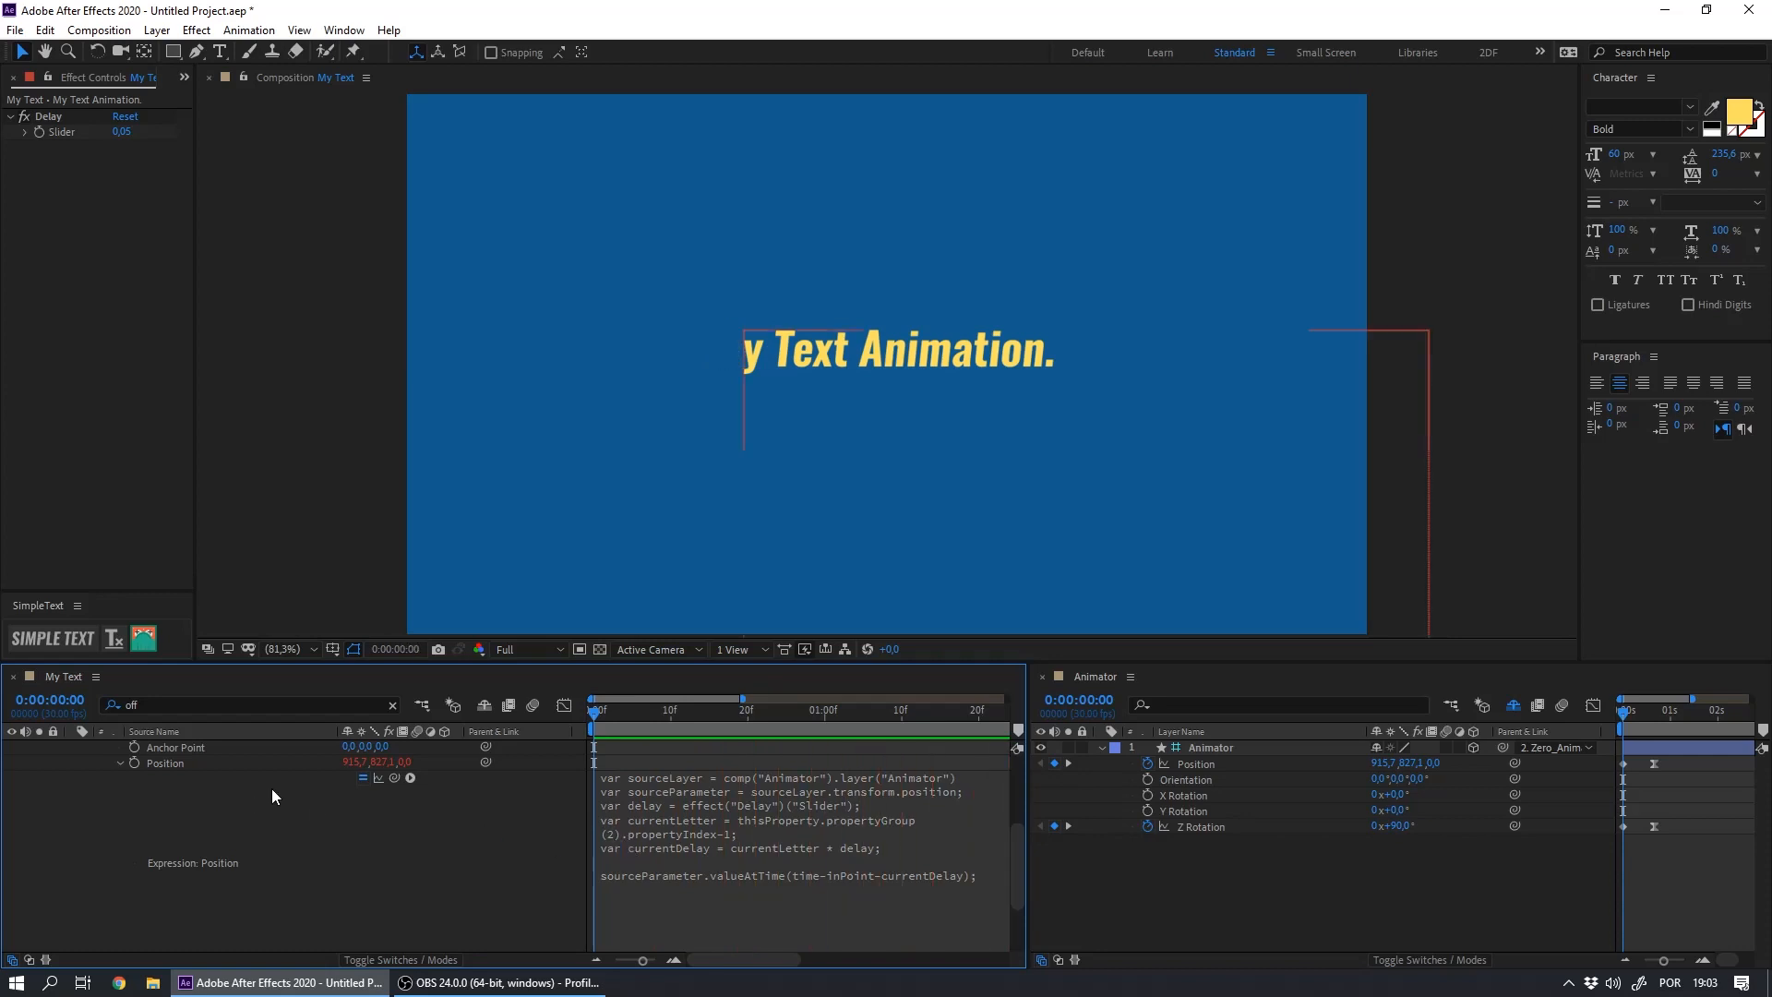
Collapse Animator 1 on the text layer and duplicate it five times
scroll(1016, 832, up, 4)
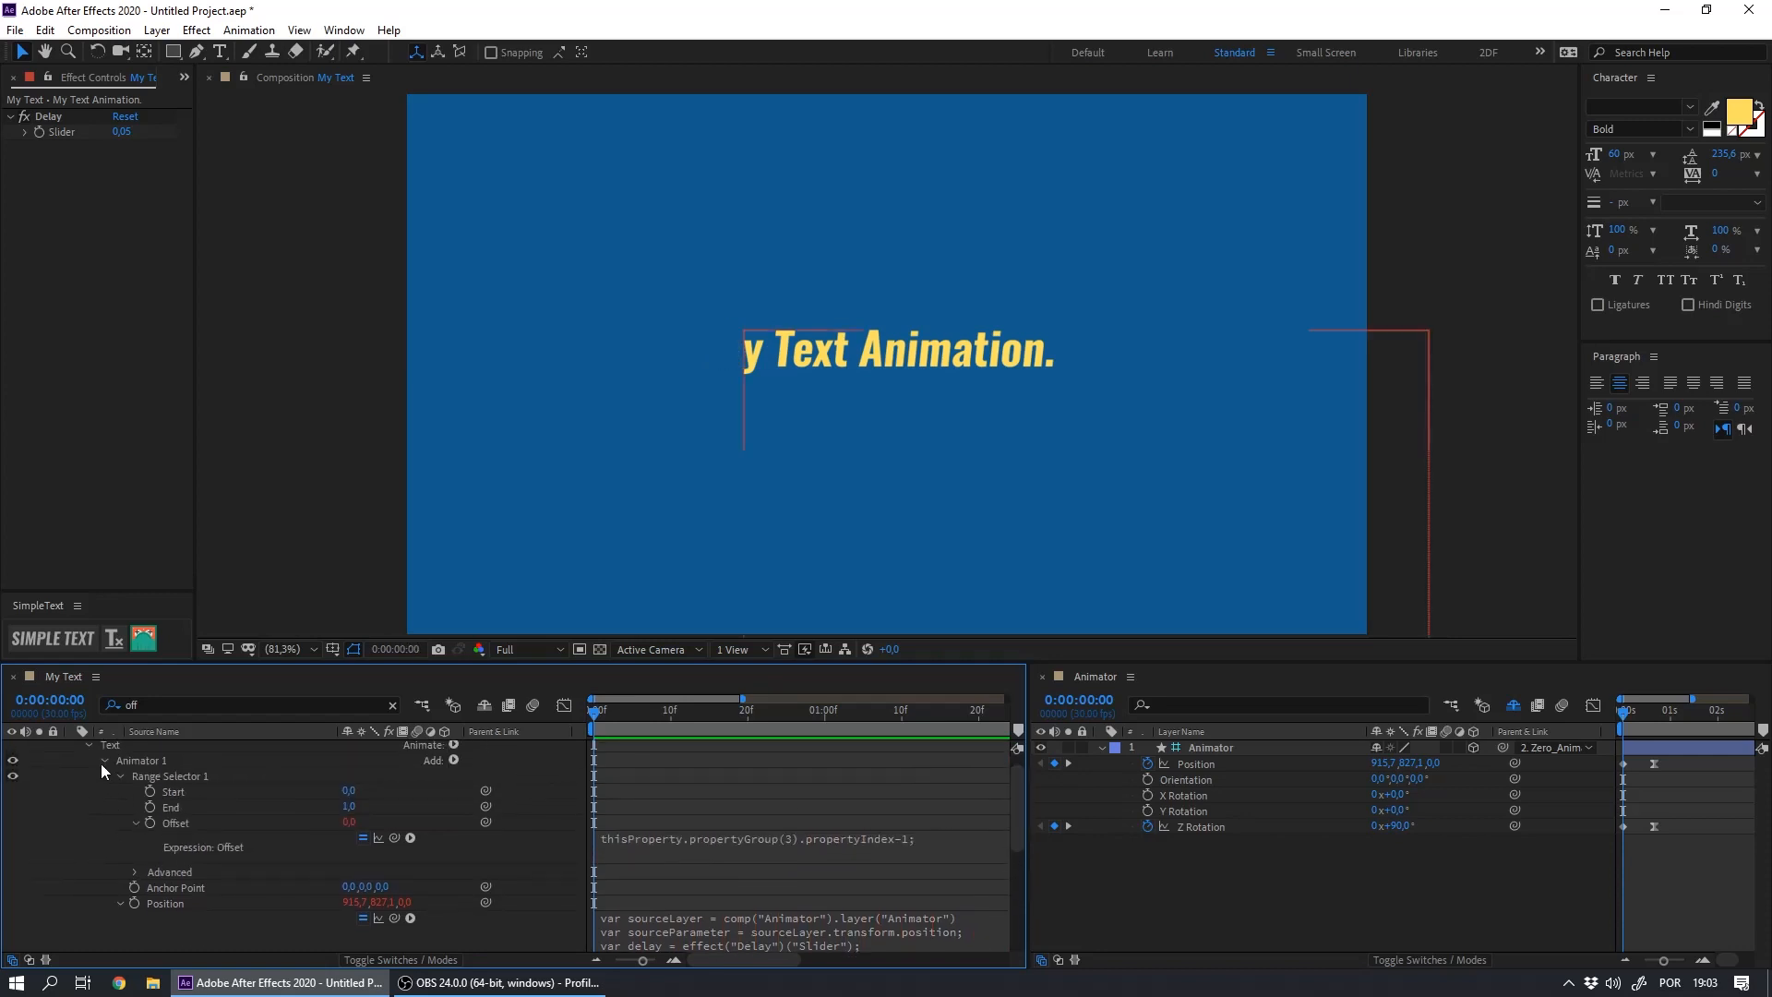
click(104, 762)
click(131, 781)
key(ctrl+d)
key(ctrl+d)
key(ctrl+d)
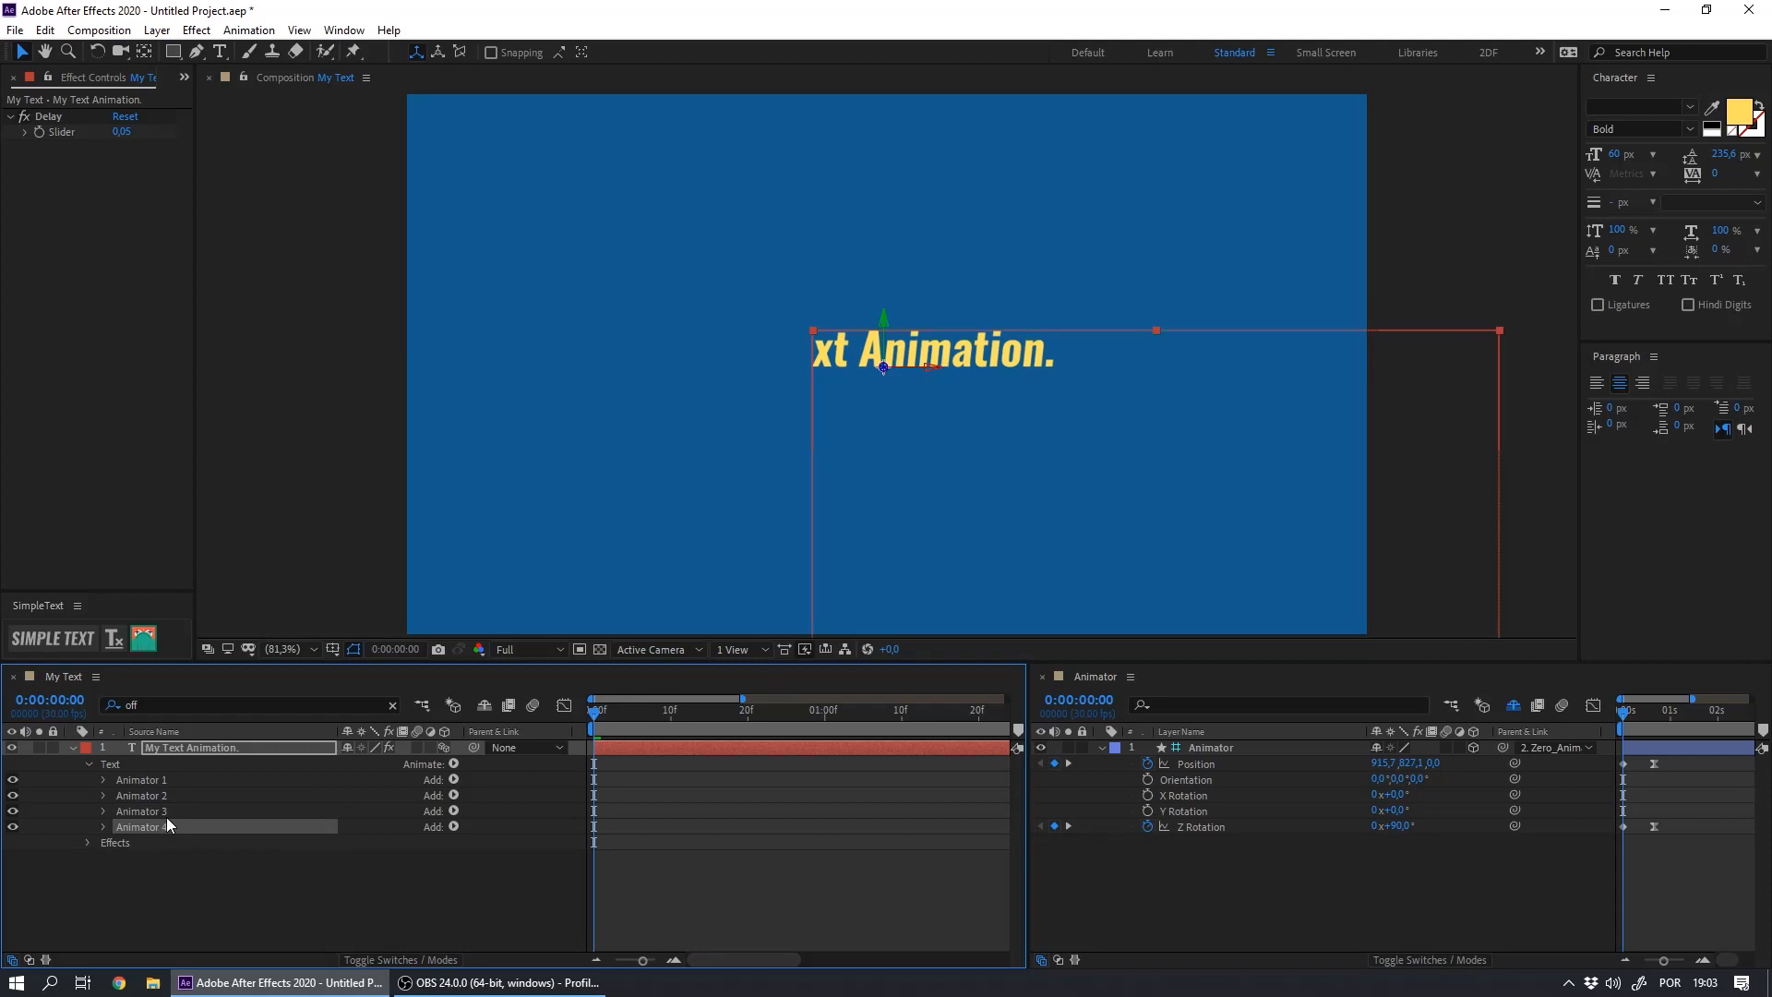
key(ctrl+d)
key(ctrl+d)
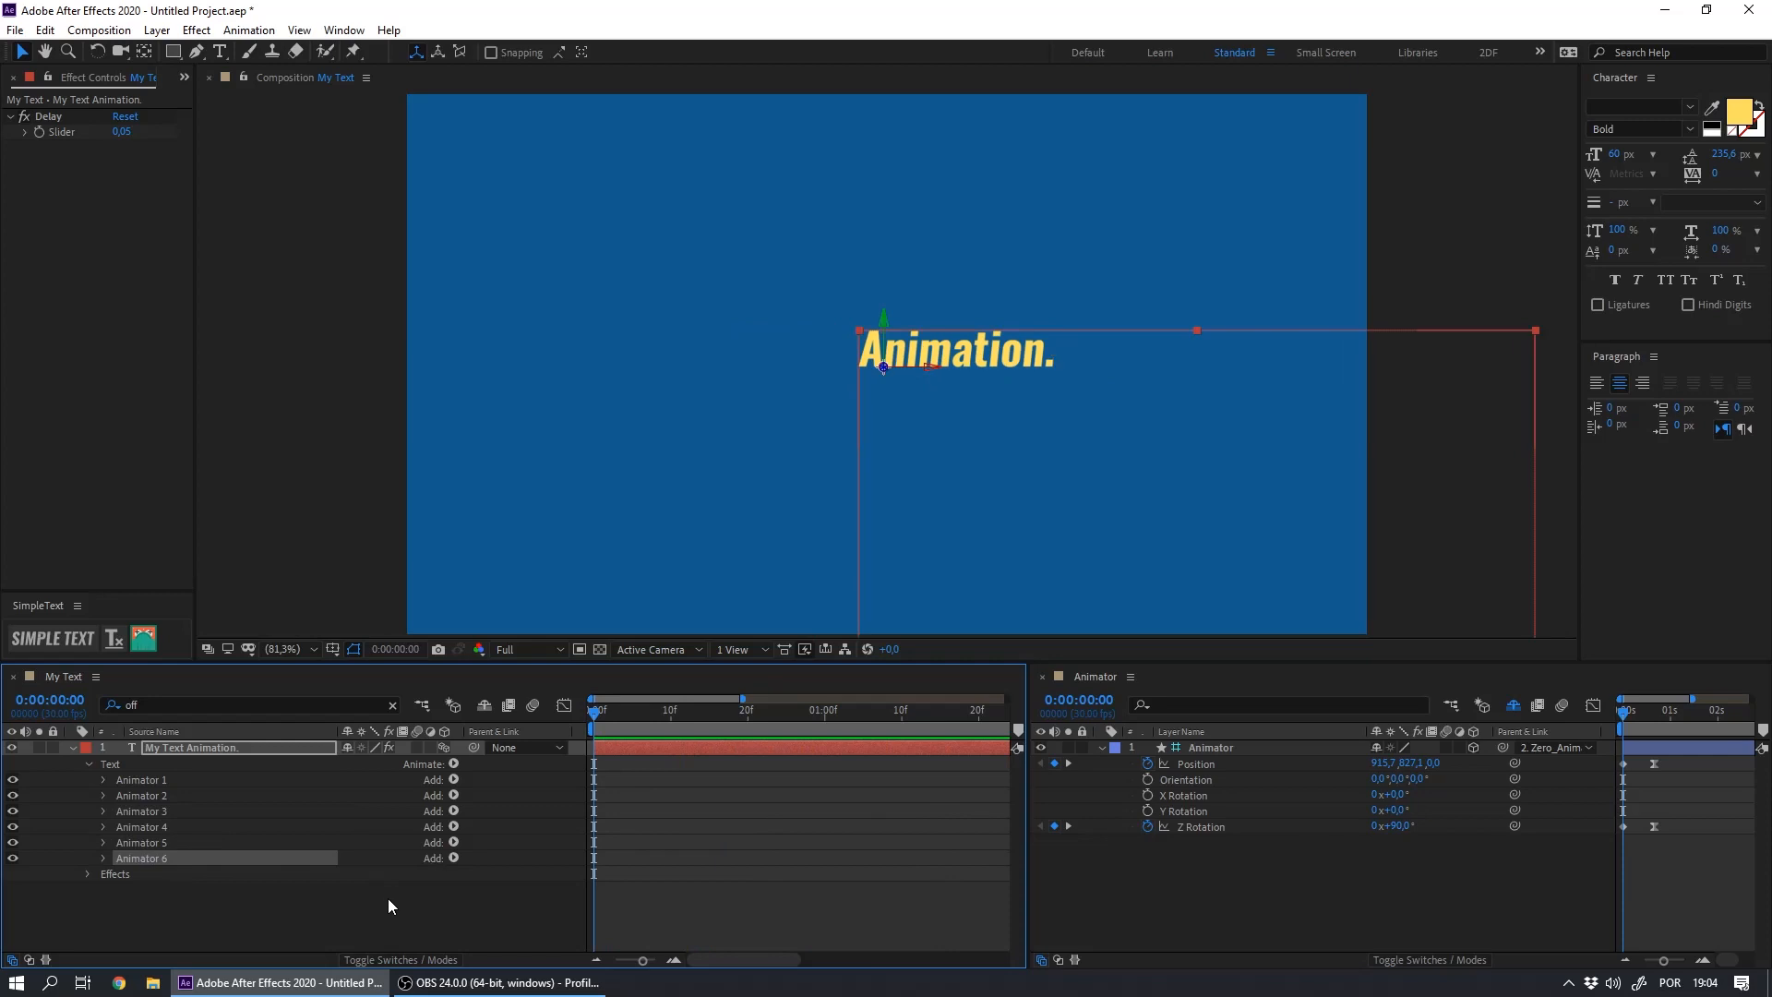
Undo the five duplications of Animator 1
key(ctrl+z)
key(ctrl+z)
key(ctrl+z)
key(ctrl+z)
key(ctrl+z)
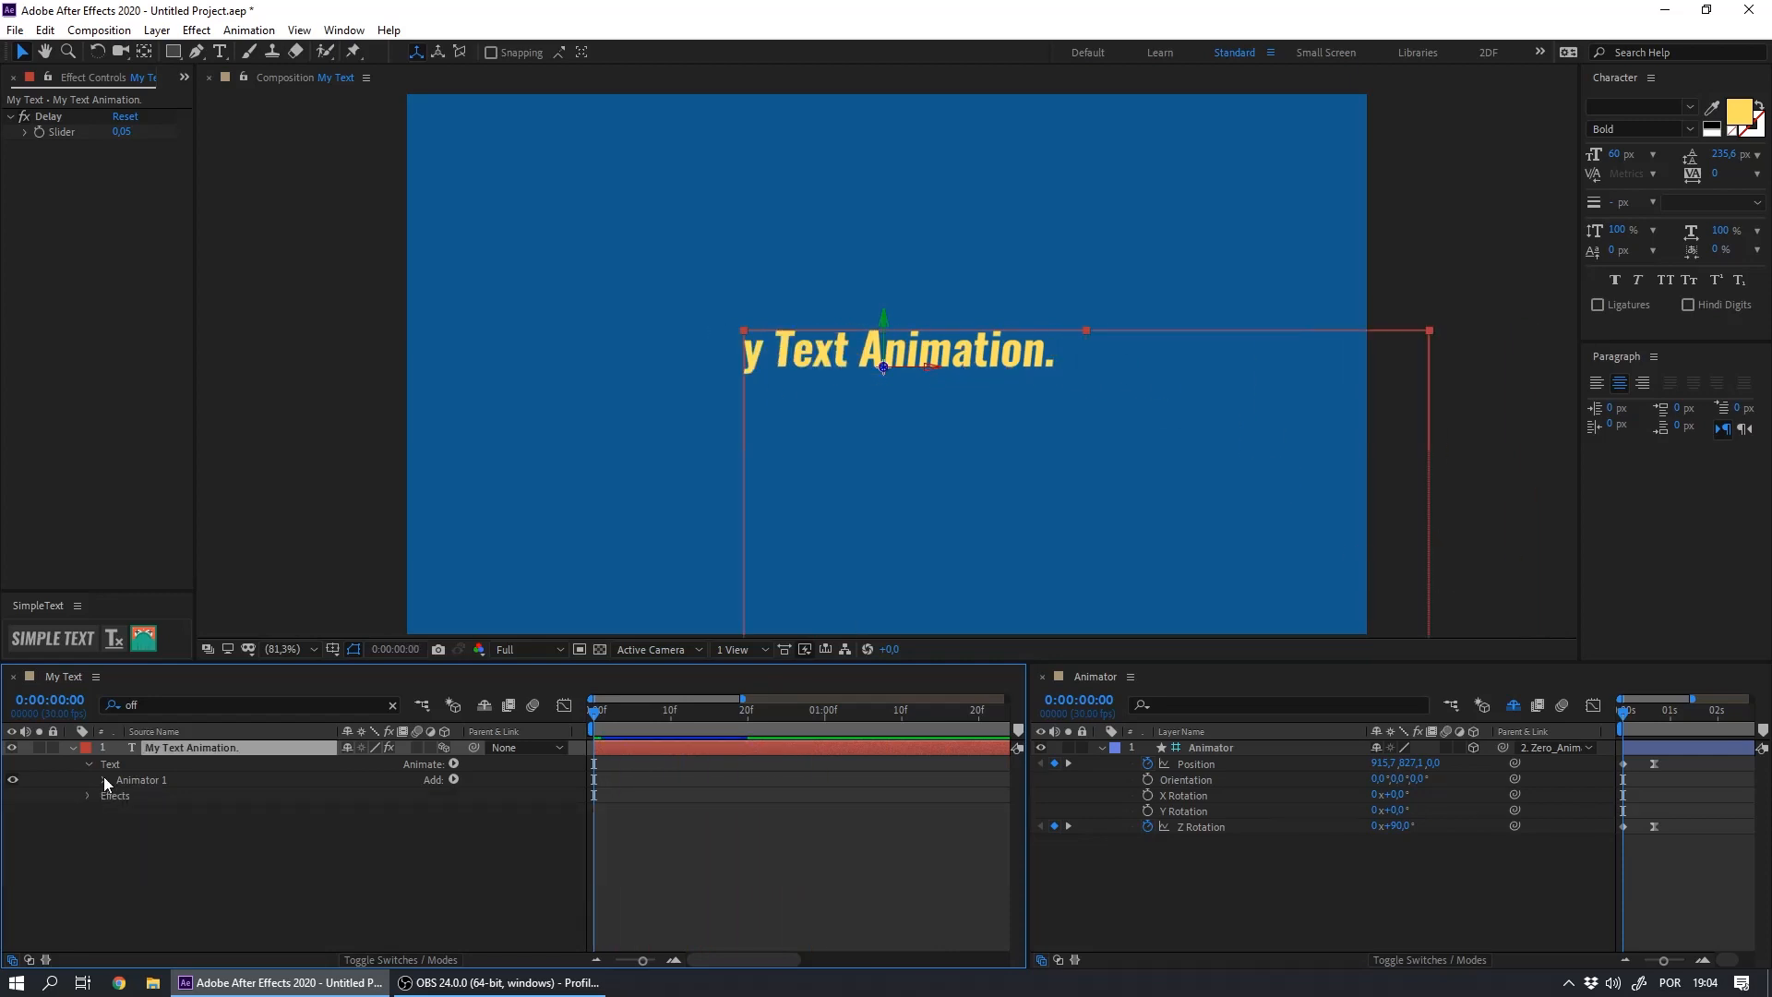
Expand Animator 1 again and collapse its Position expression to reach the remaining transform properties
click(103, 780)
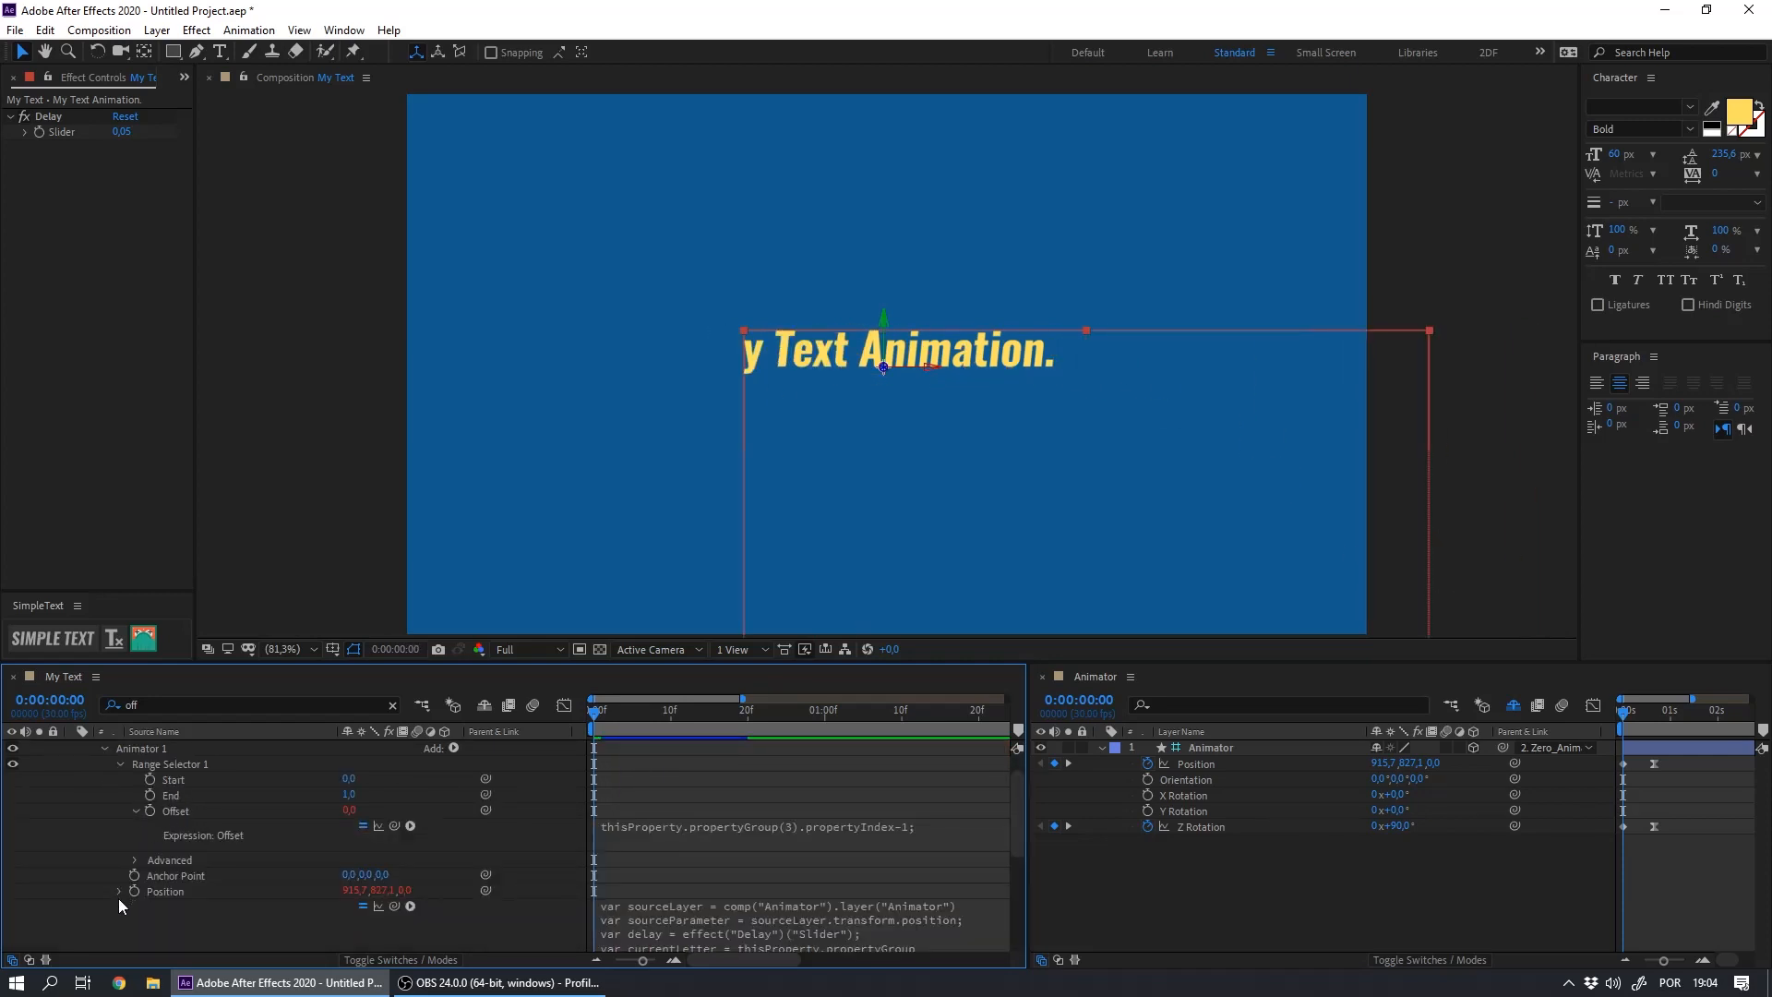
scroll(126, 894, down, 3)
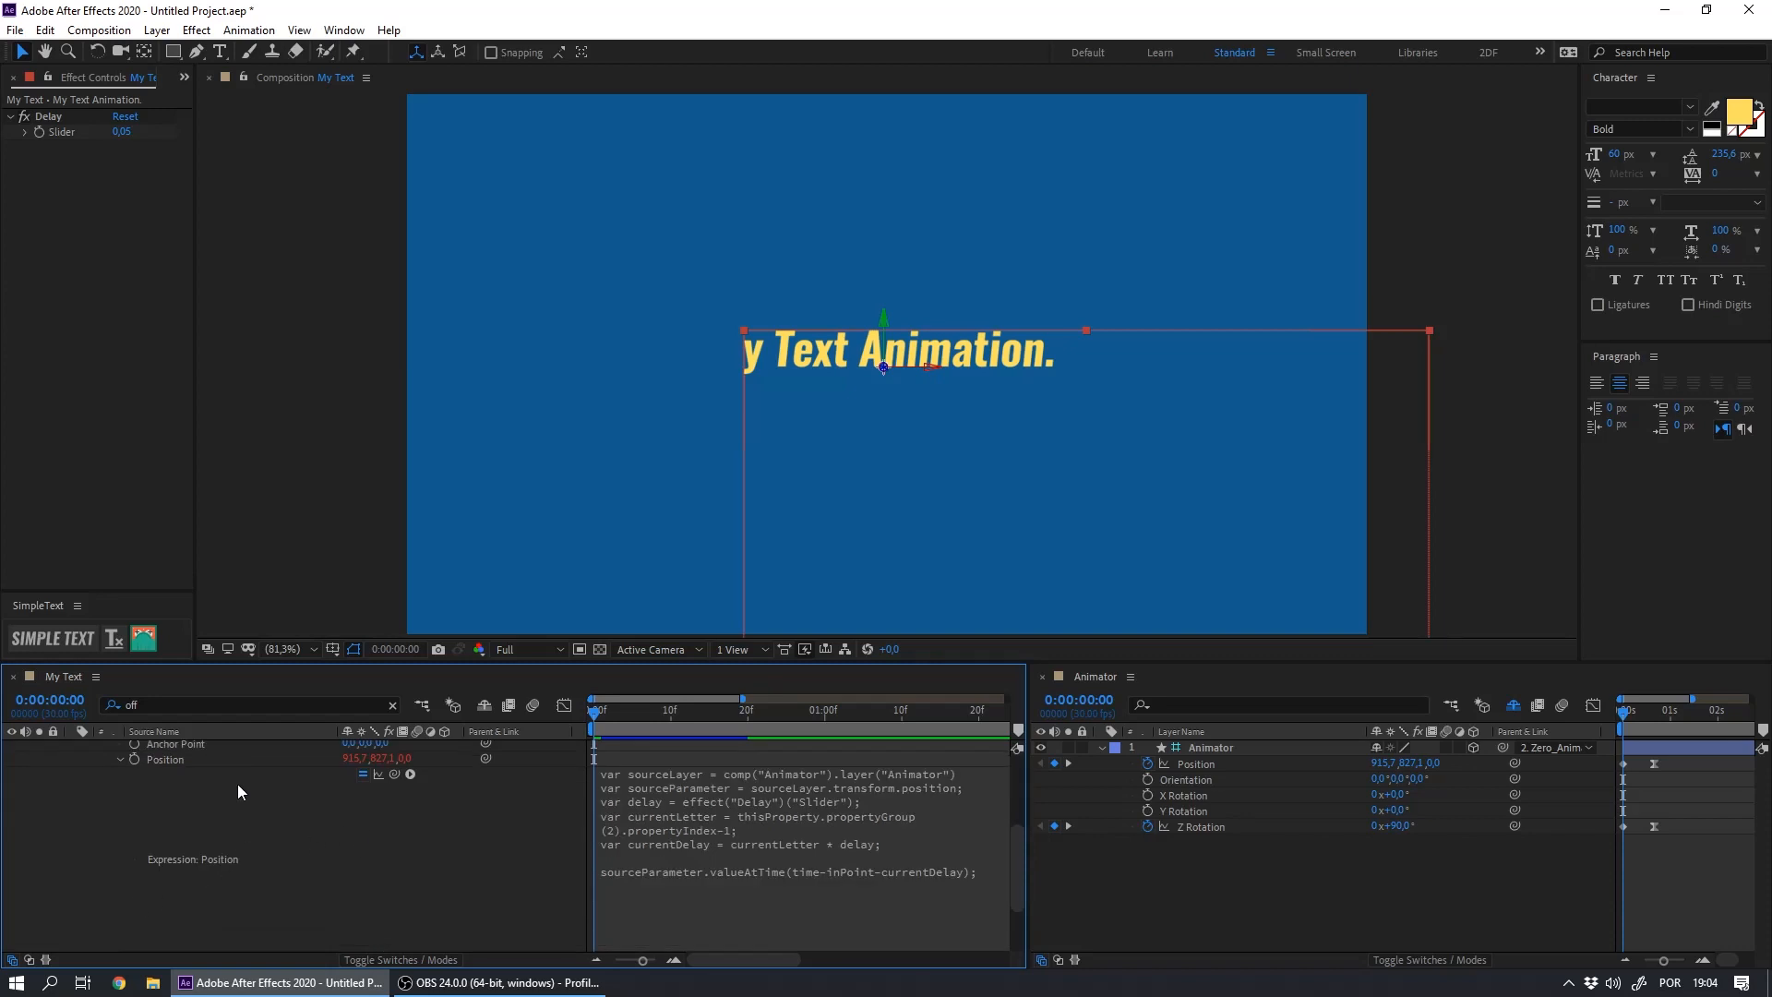
scroll(242, 789, up, 3)
scroll(186, 824, up, 1)
click(131, 824)
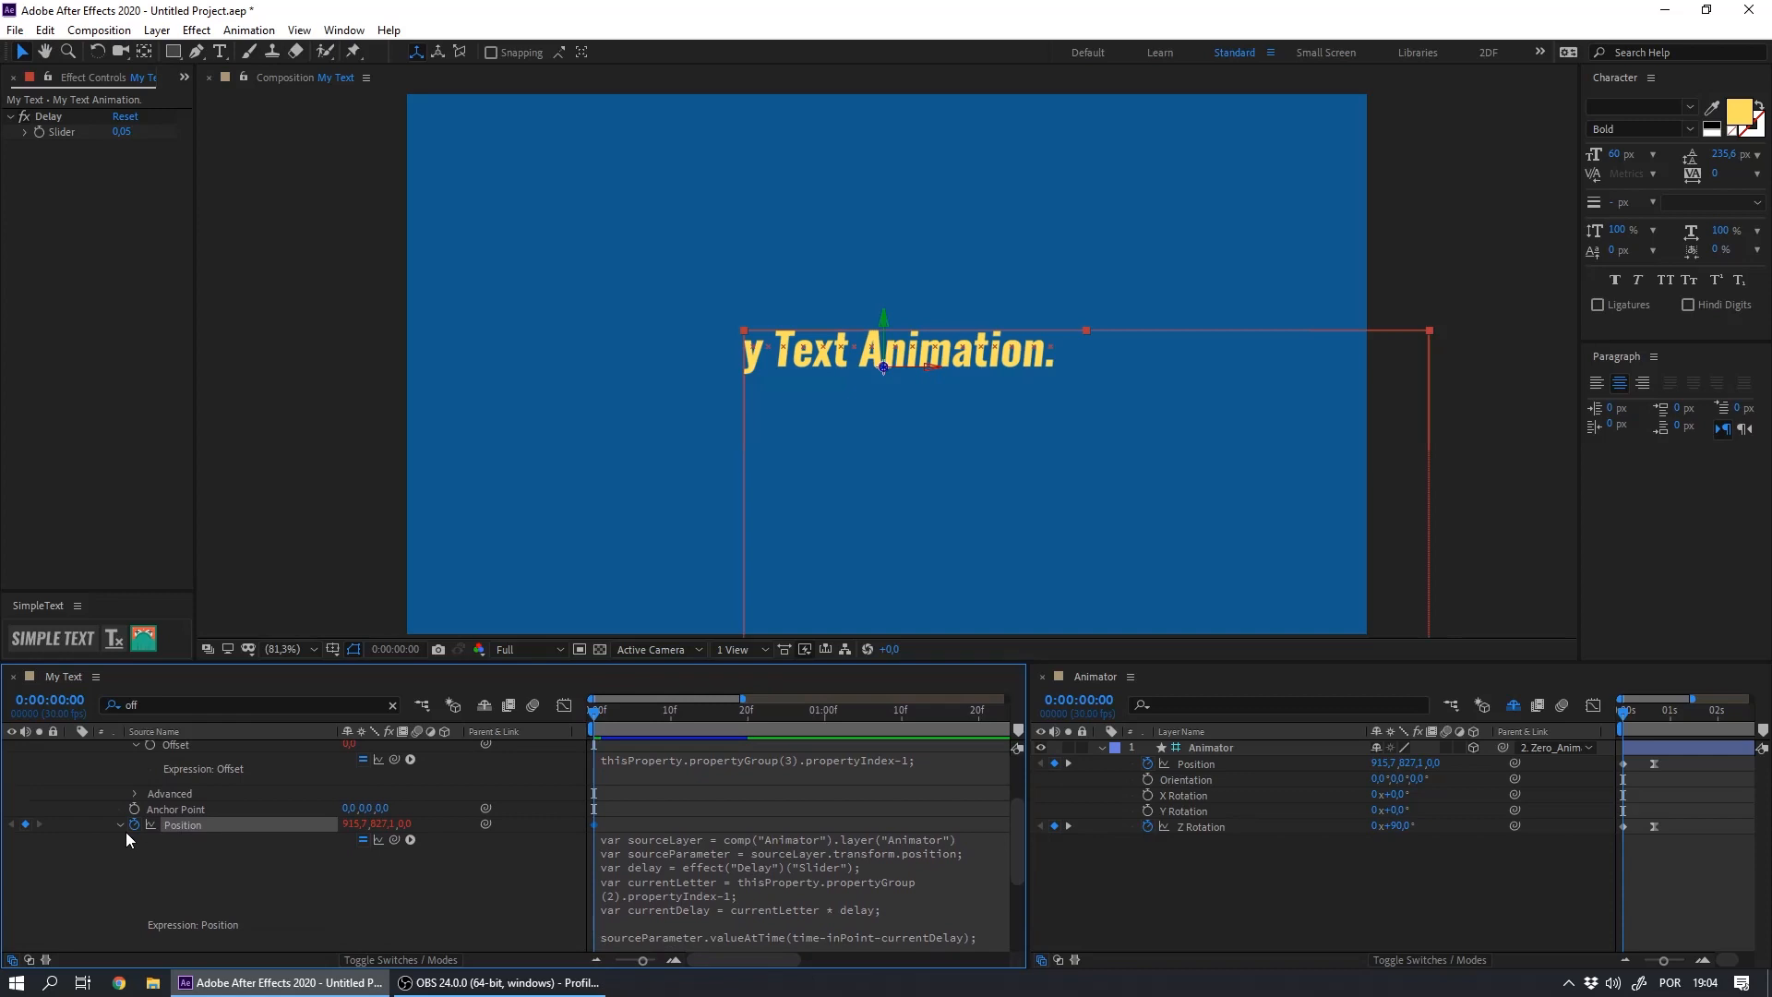
click(120, 824)
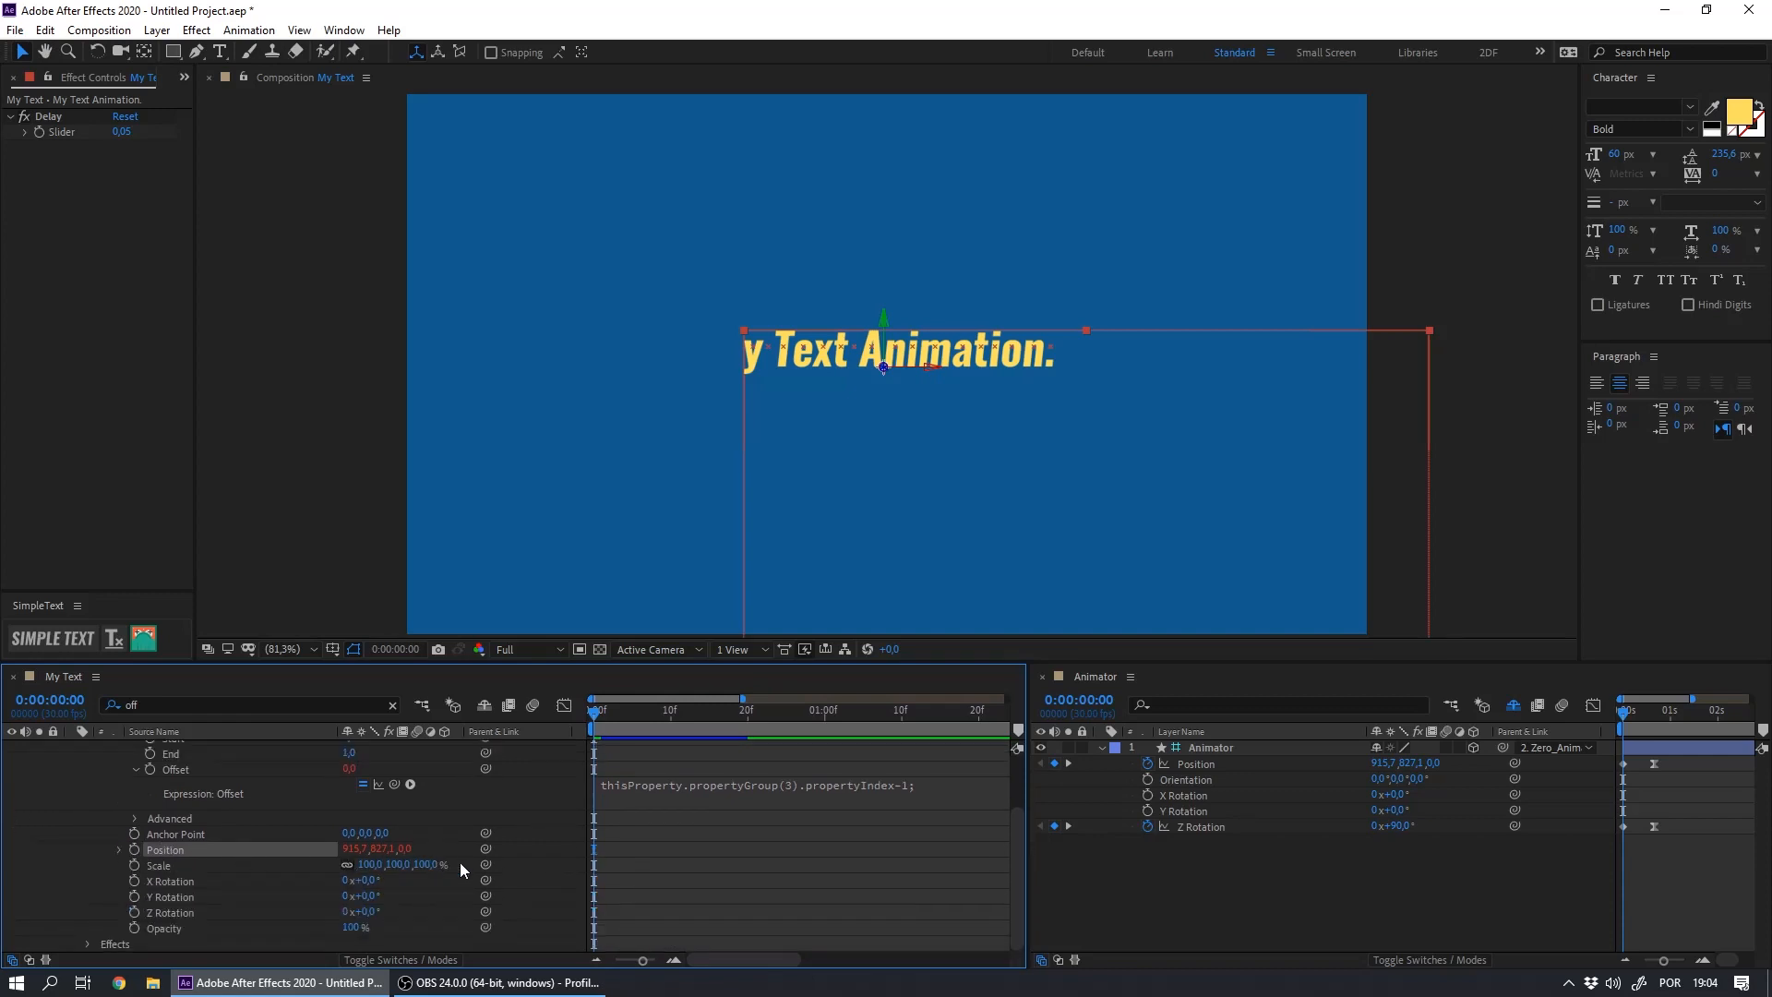
Reveal the Animator guide layer's Anchor Point and link Animator 1's Anchor Point to it
click(1206, 746)
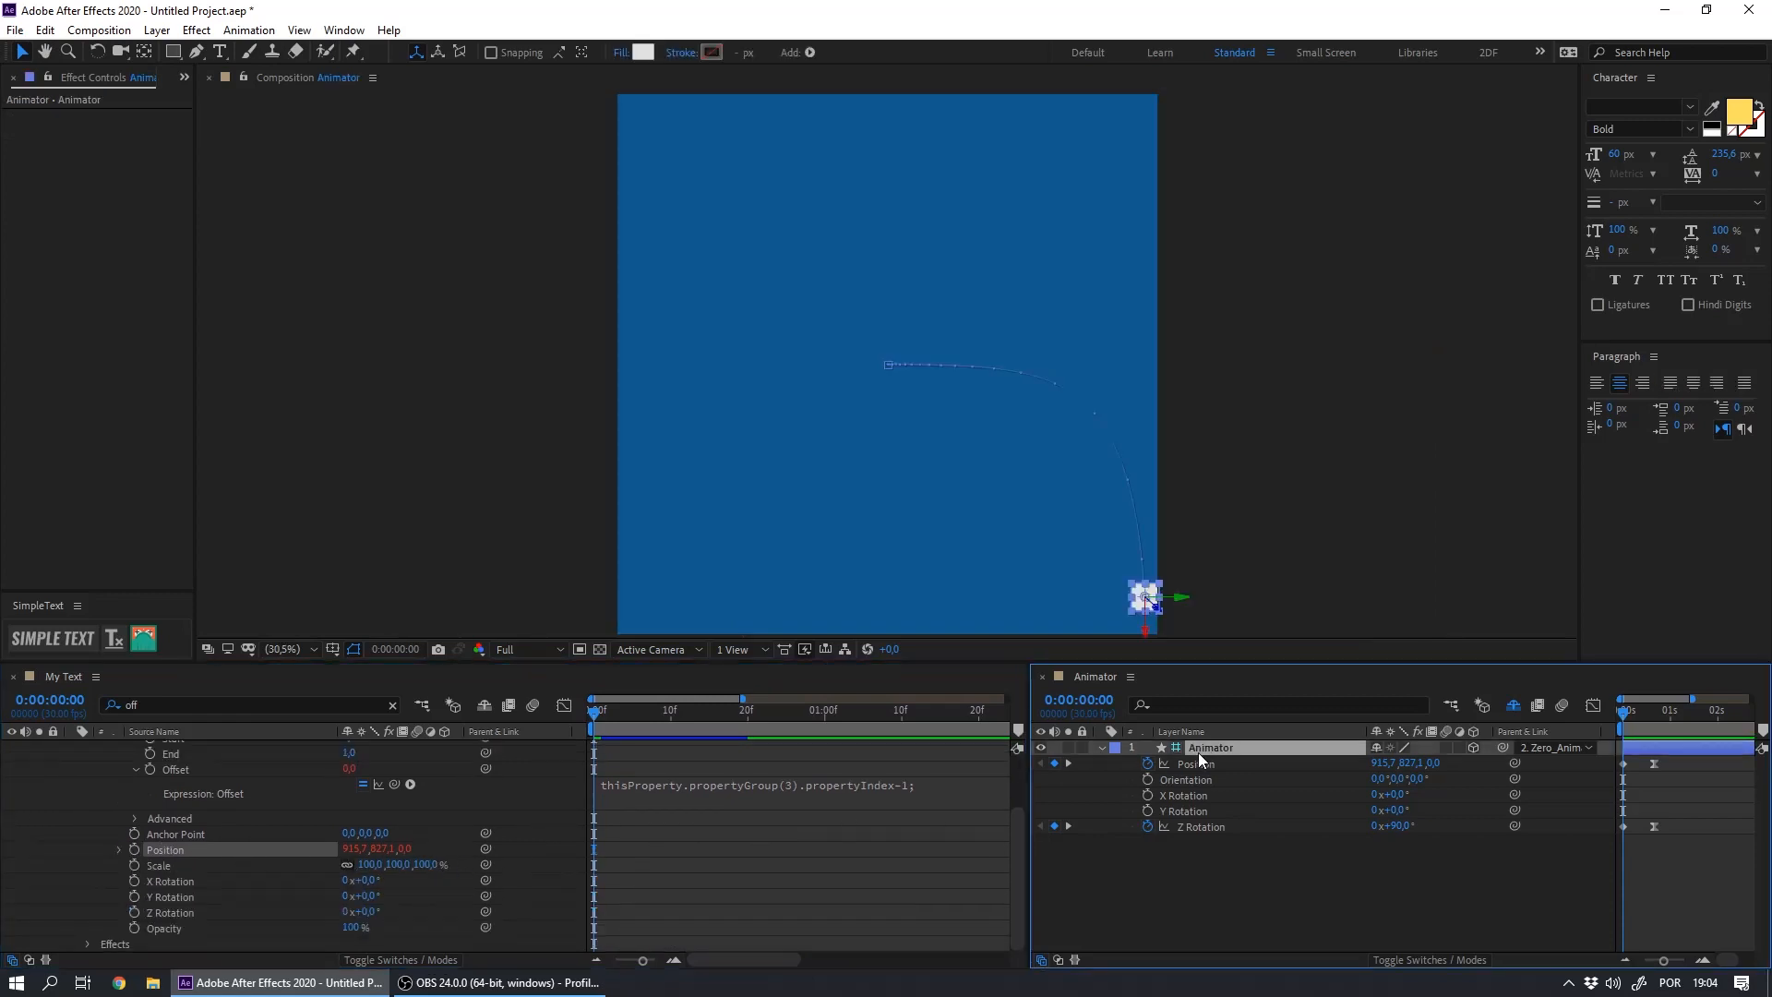
key(shift+a)
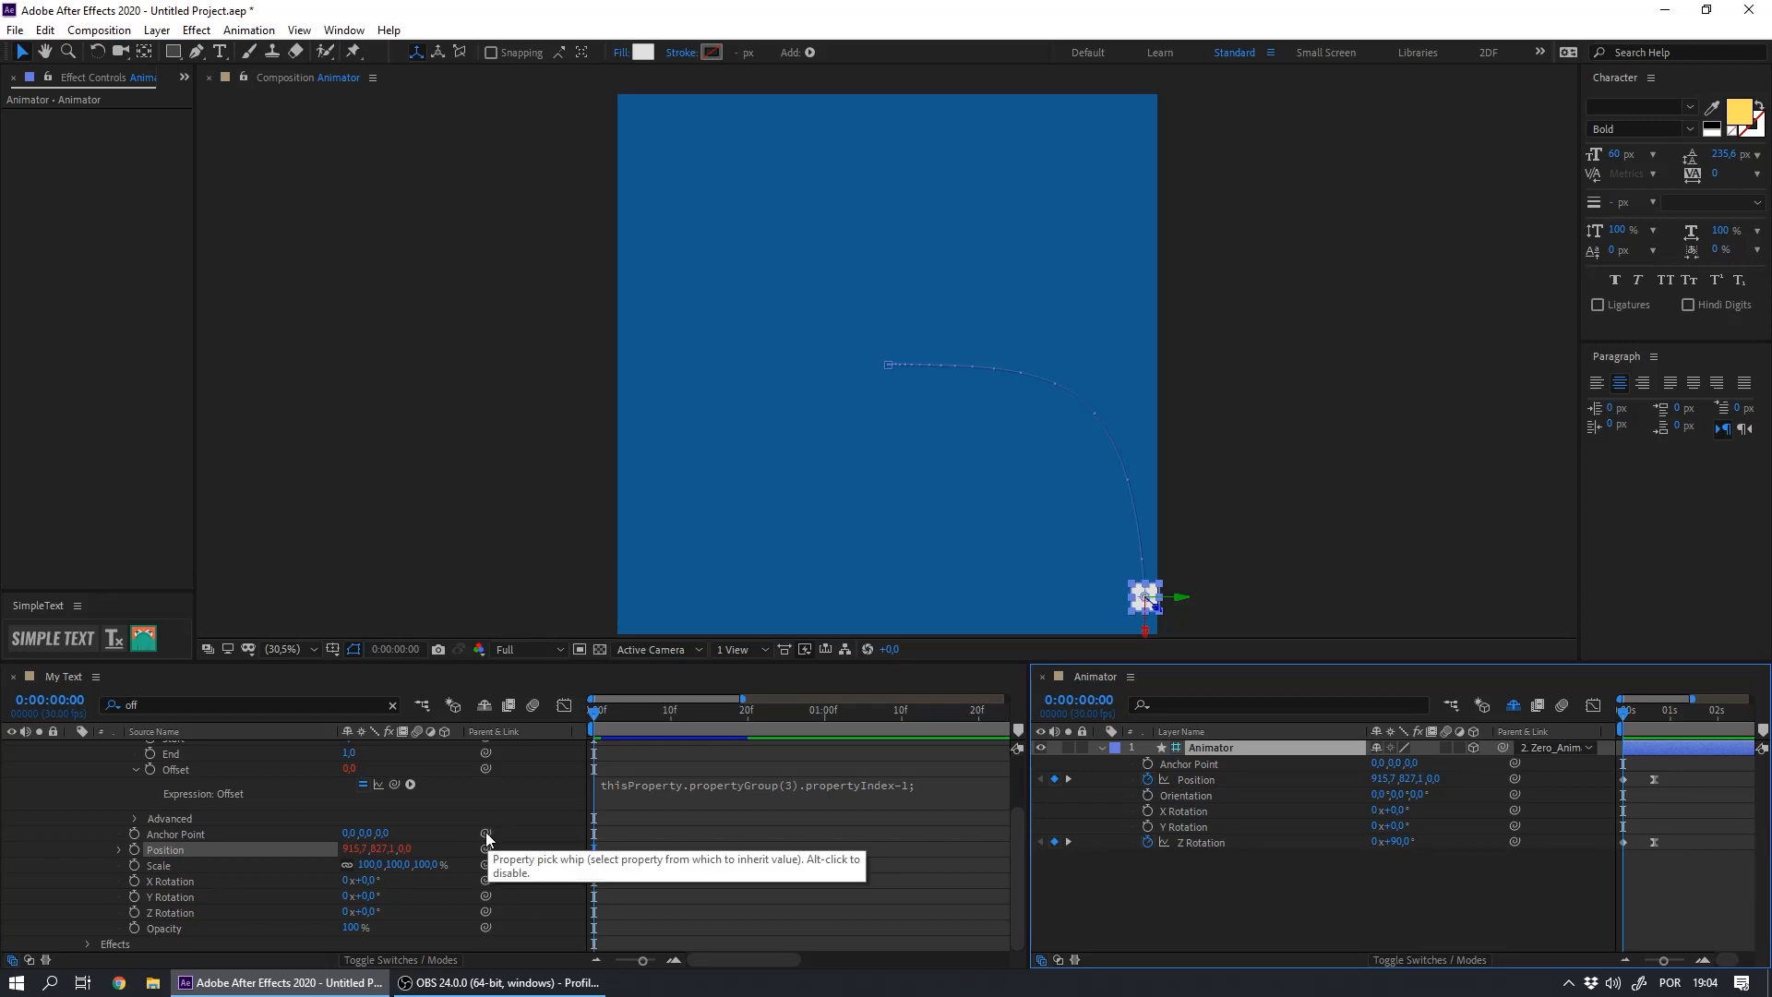
drag(487, 838, 1170, 768)
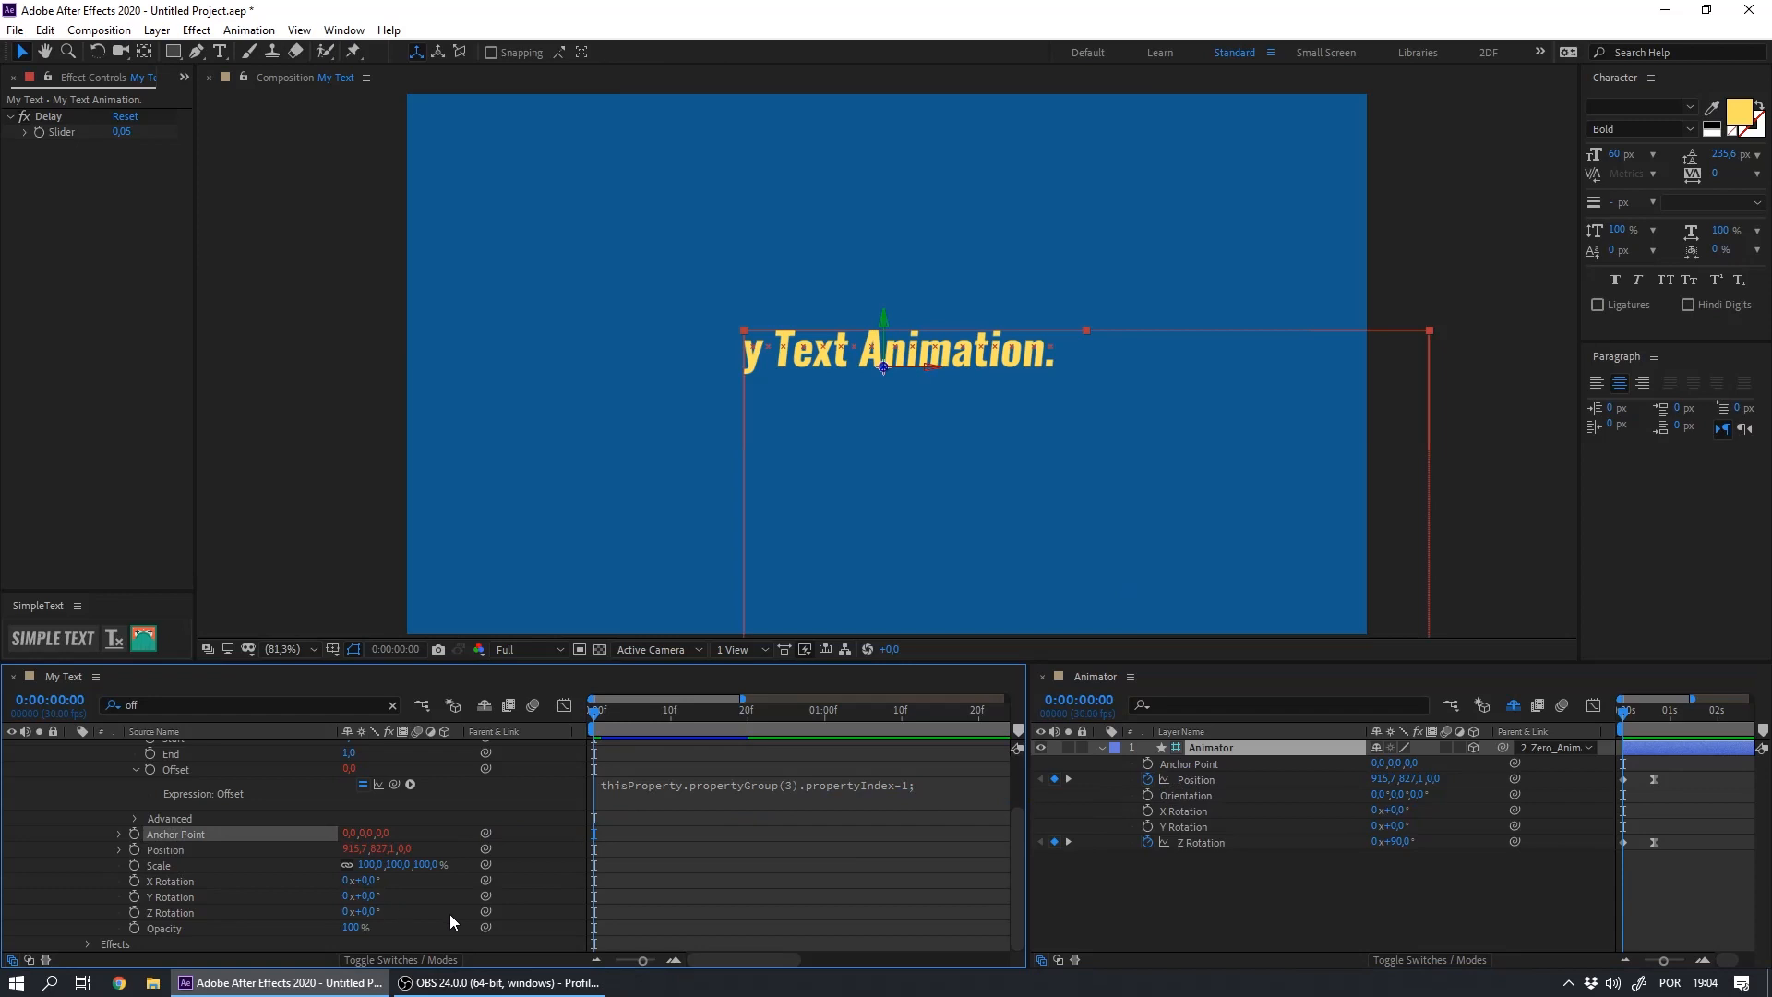
Reveal the Animator guide layer's Scale and link Animator 1's Scale to it
mouse_move(486, 865)
mouse_down()
mouse_move(1135, 772)
mouse_move(1185, 792)
mouse_move(1183, 839)
mouse_move(1188, 796)
mouse_move(366, 873)
mouse_move(486, 864)
mouse_up()
click(1226, 748)
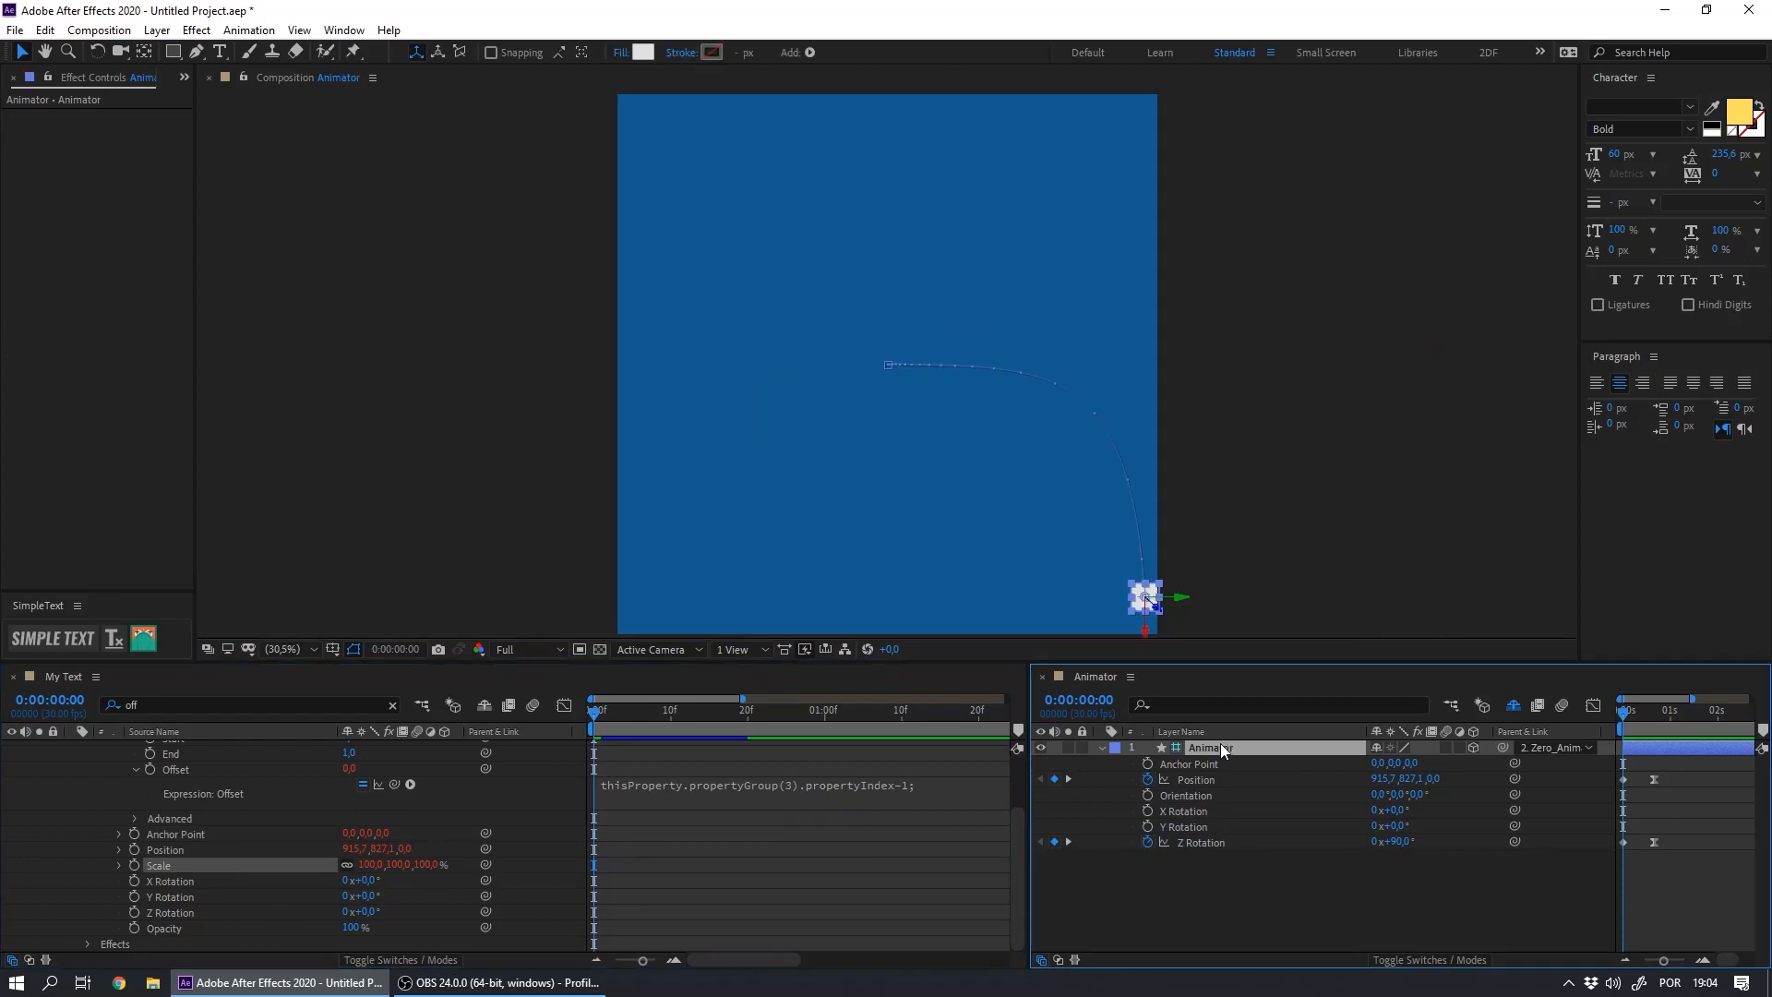
key(shift+s)
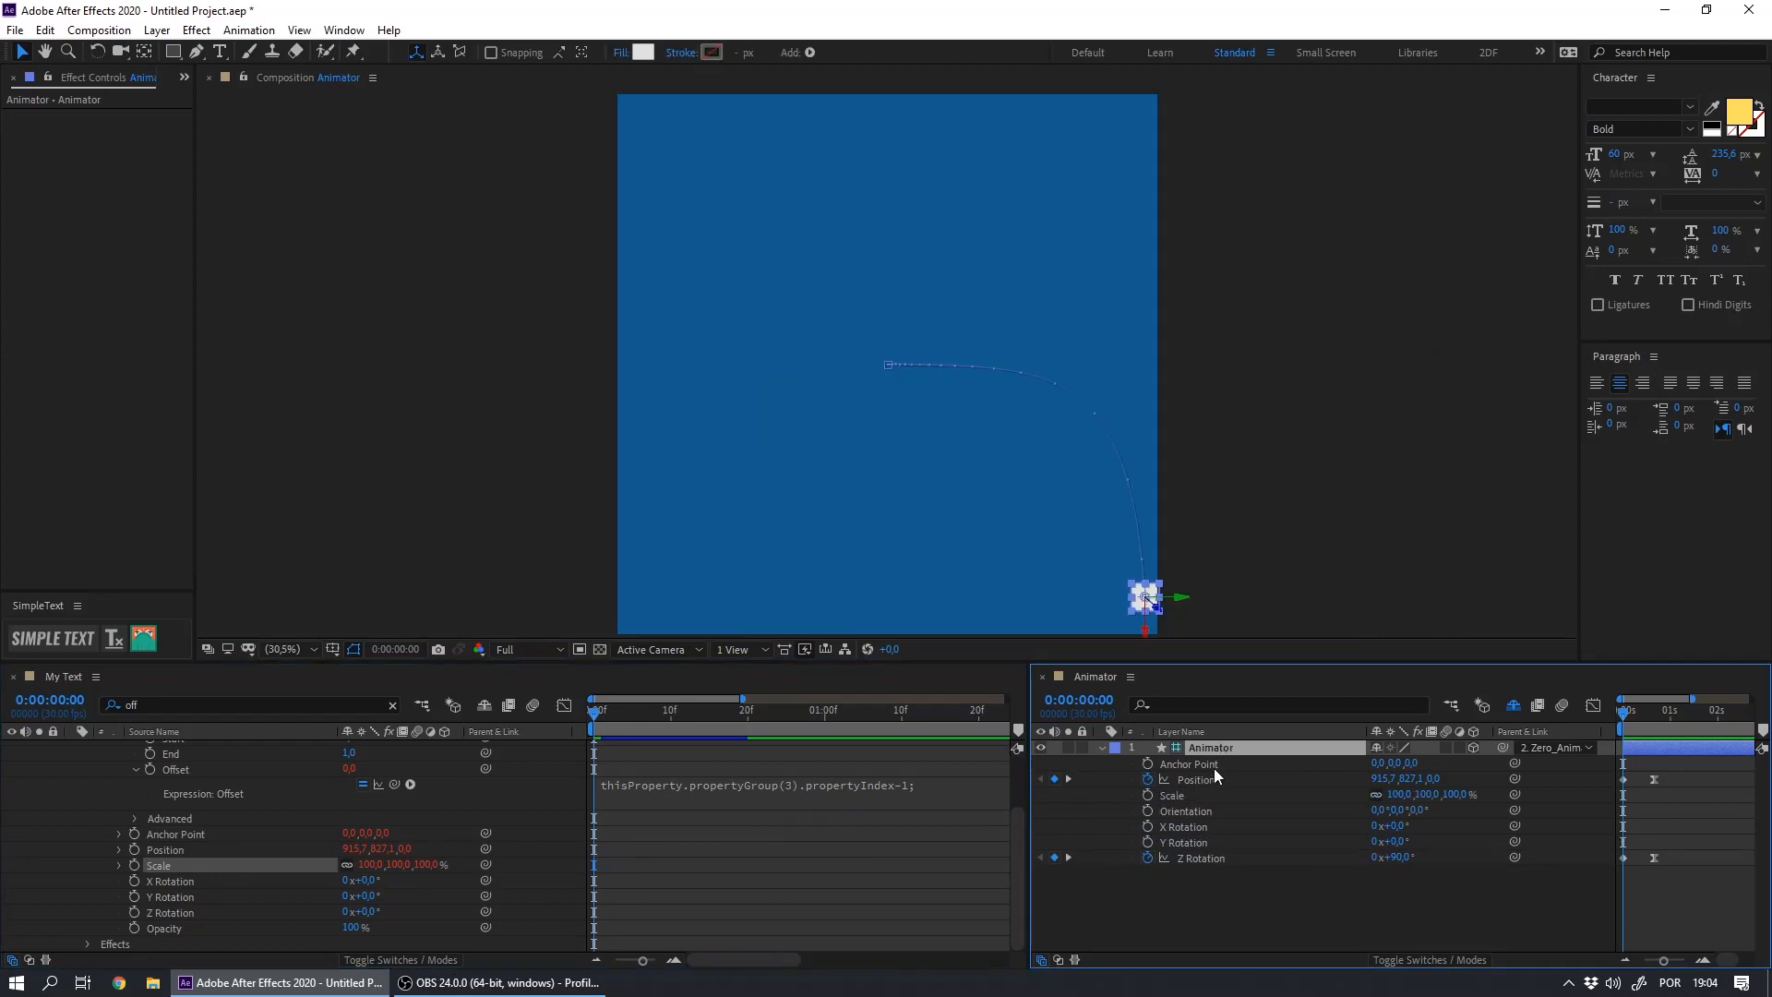
drag(487, 864, 1187, 794)
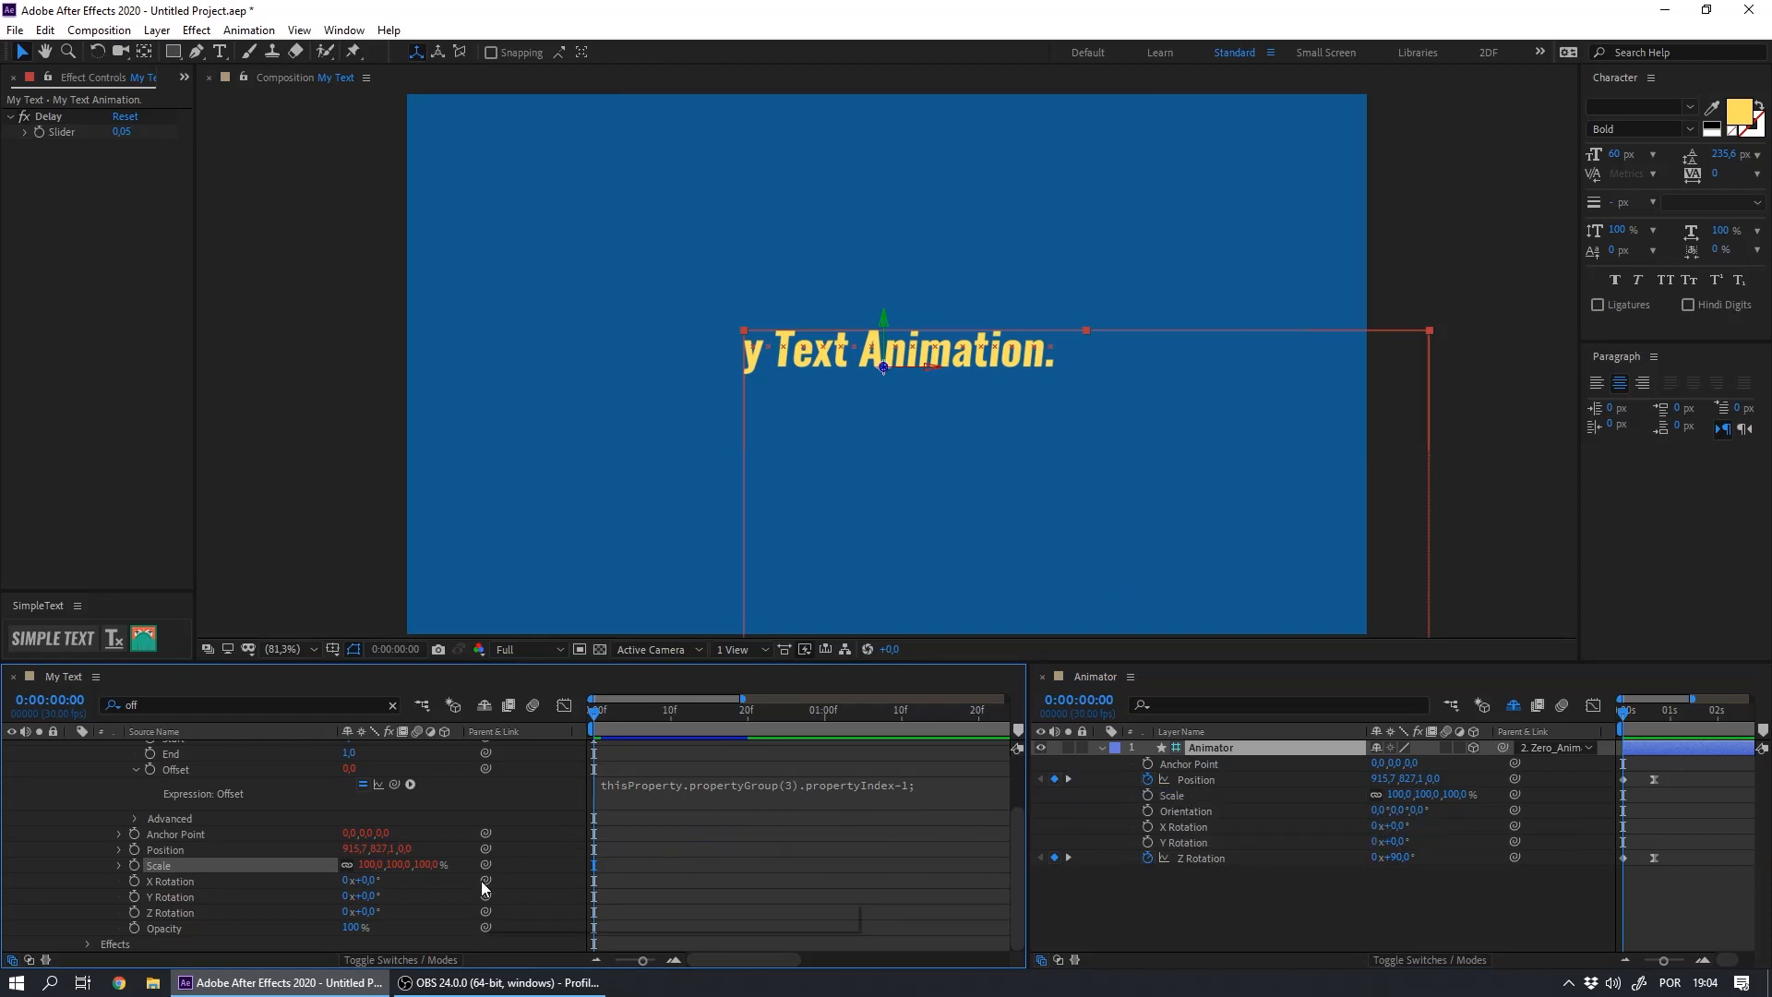
Link Animator 1's X, Y and Z Rotation to the matching rotation properties of the Animator guide layer
drag(486, 880, 1187, 823)
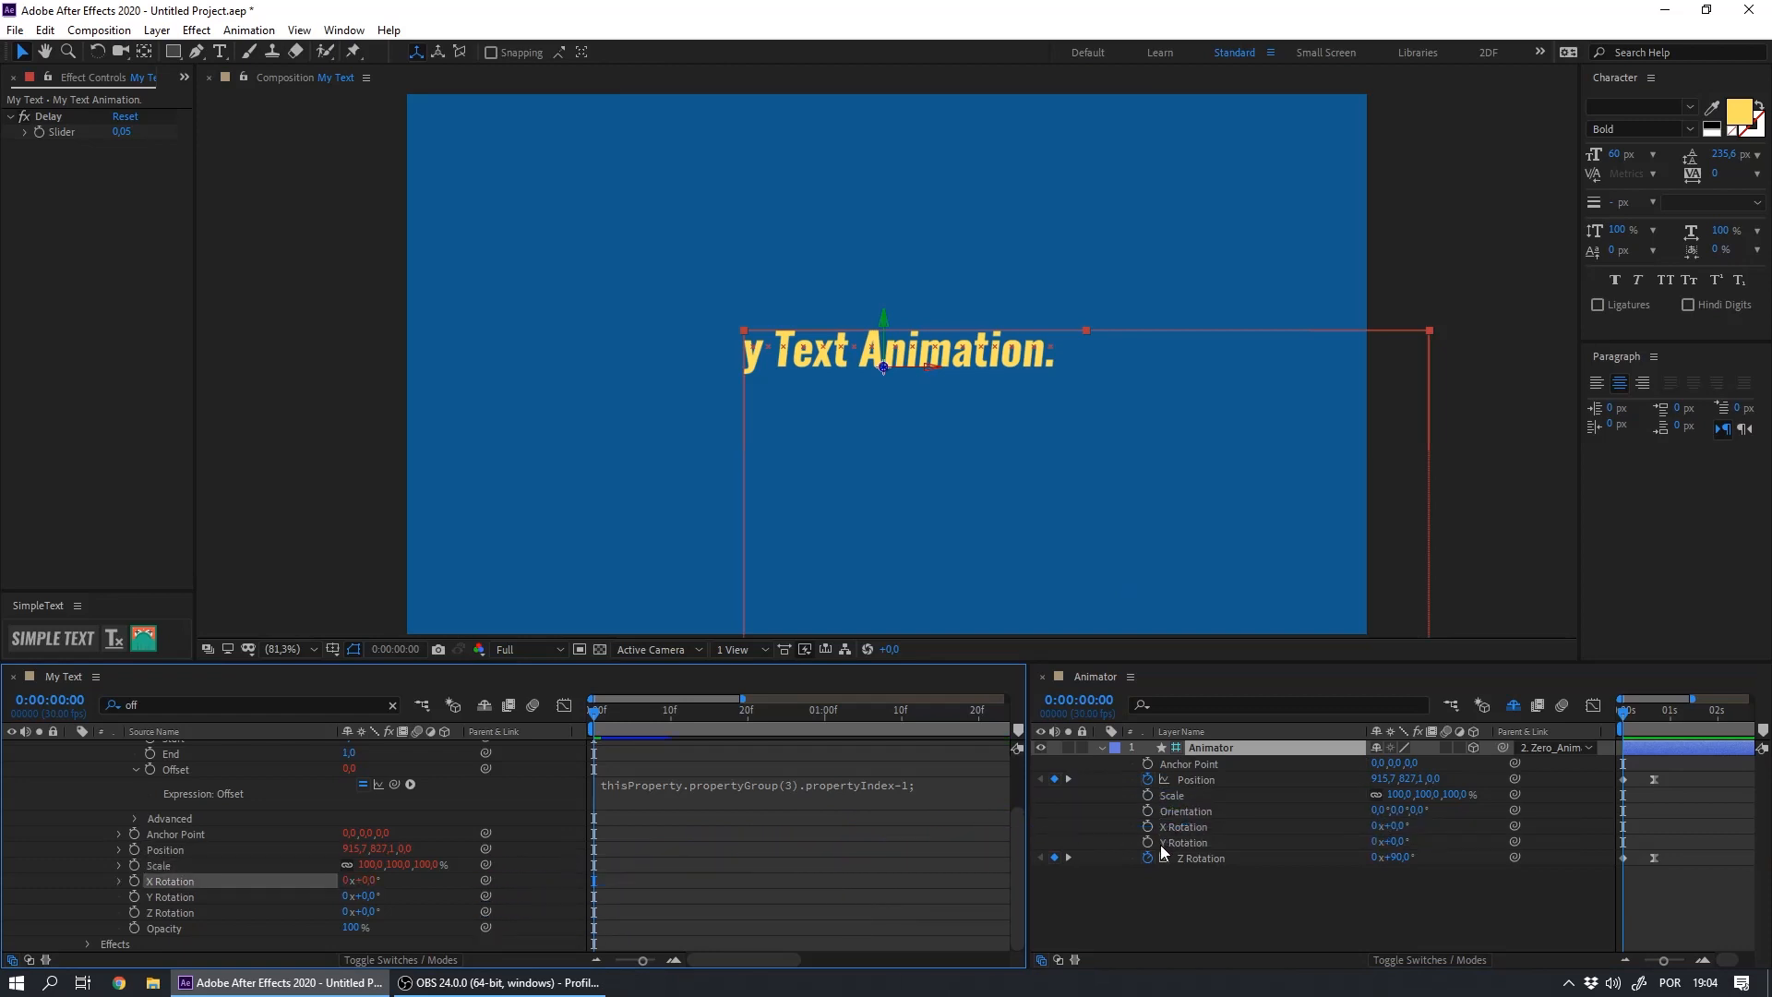
drag(487, 897, 1171, 842)
drag(487, 912, 1194, 856)
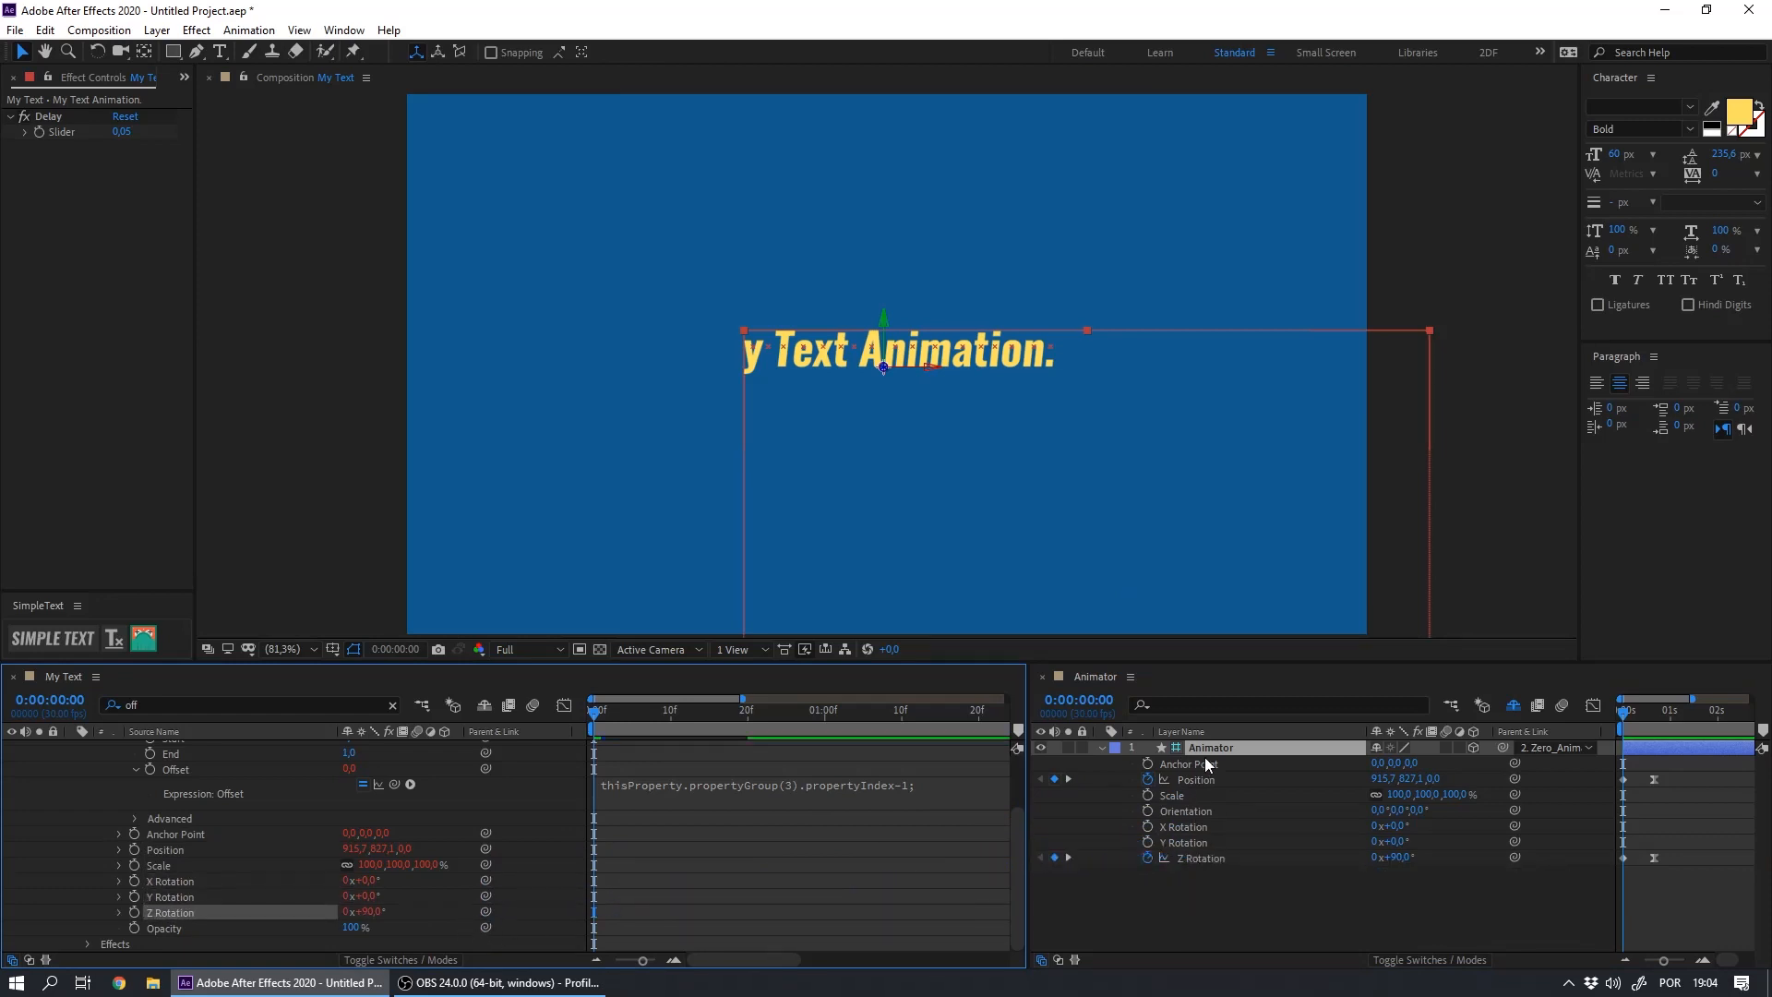
Reveal the Animator guide layer's Opacity and link Animator 1's Opacity to it
click(1209, 748)
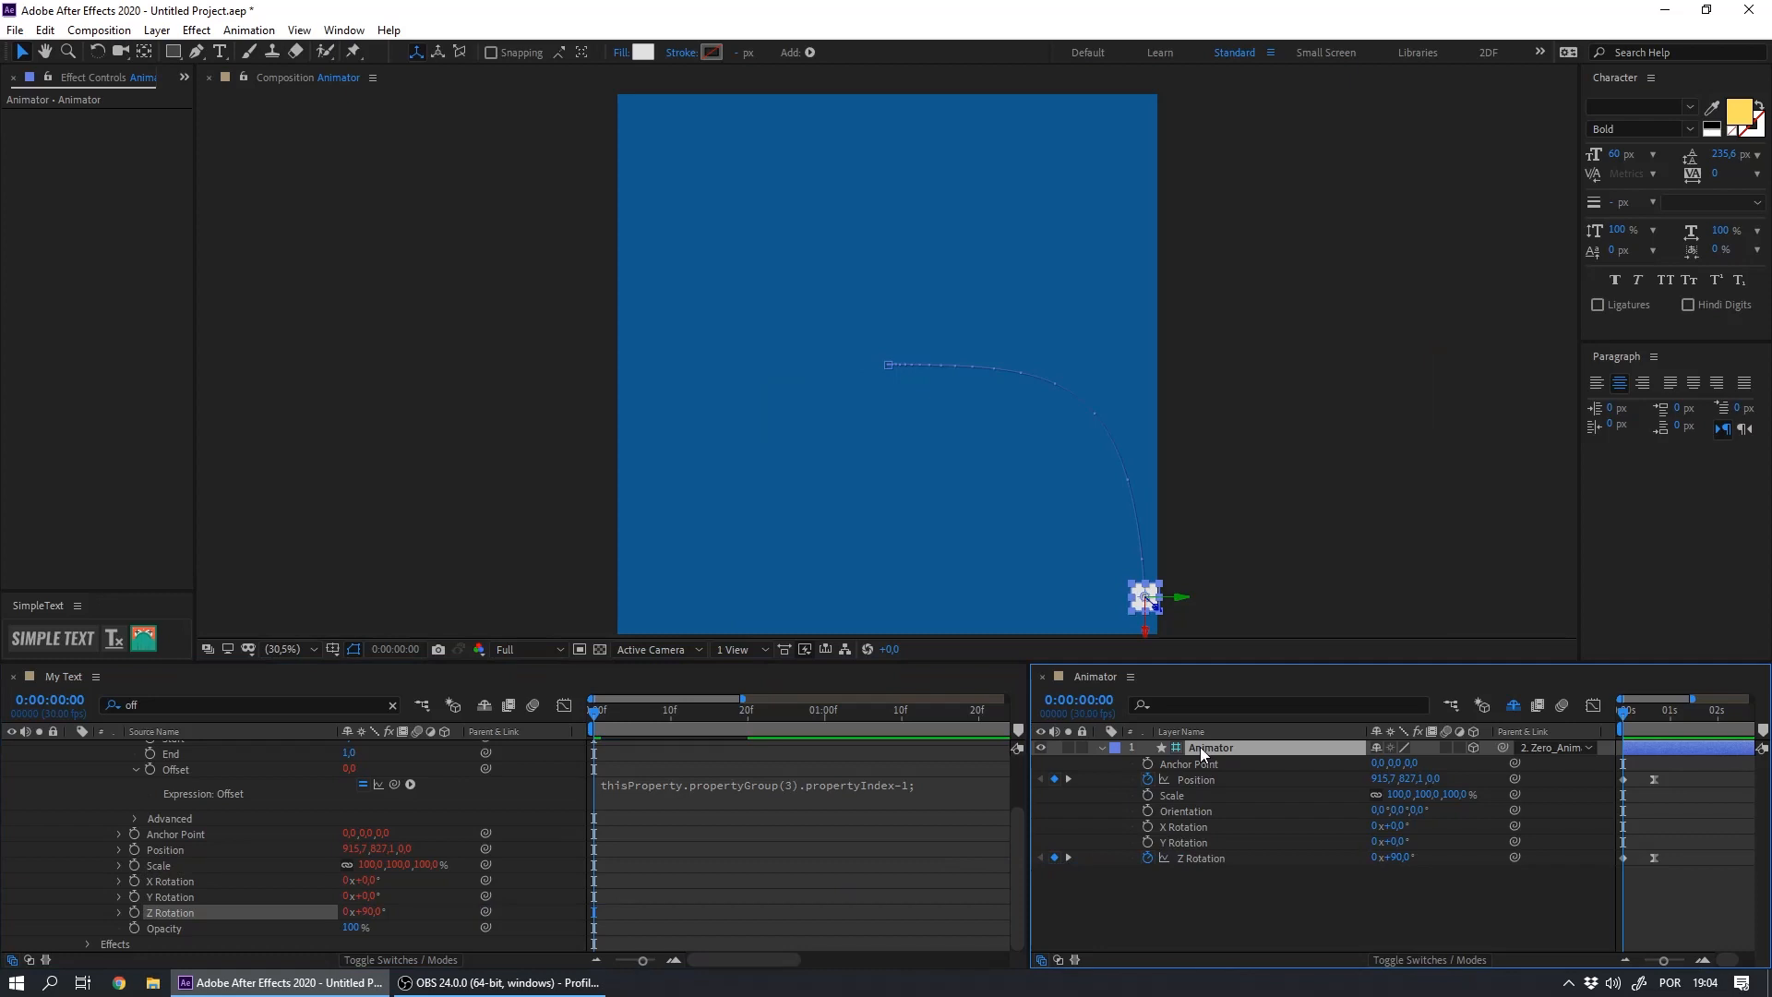
key(shift+t)
drag(485, 927, 1205, 875)
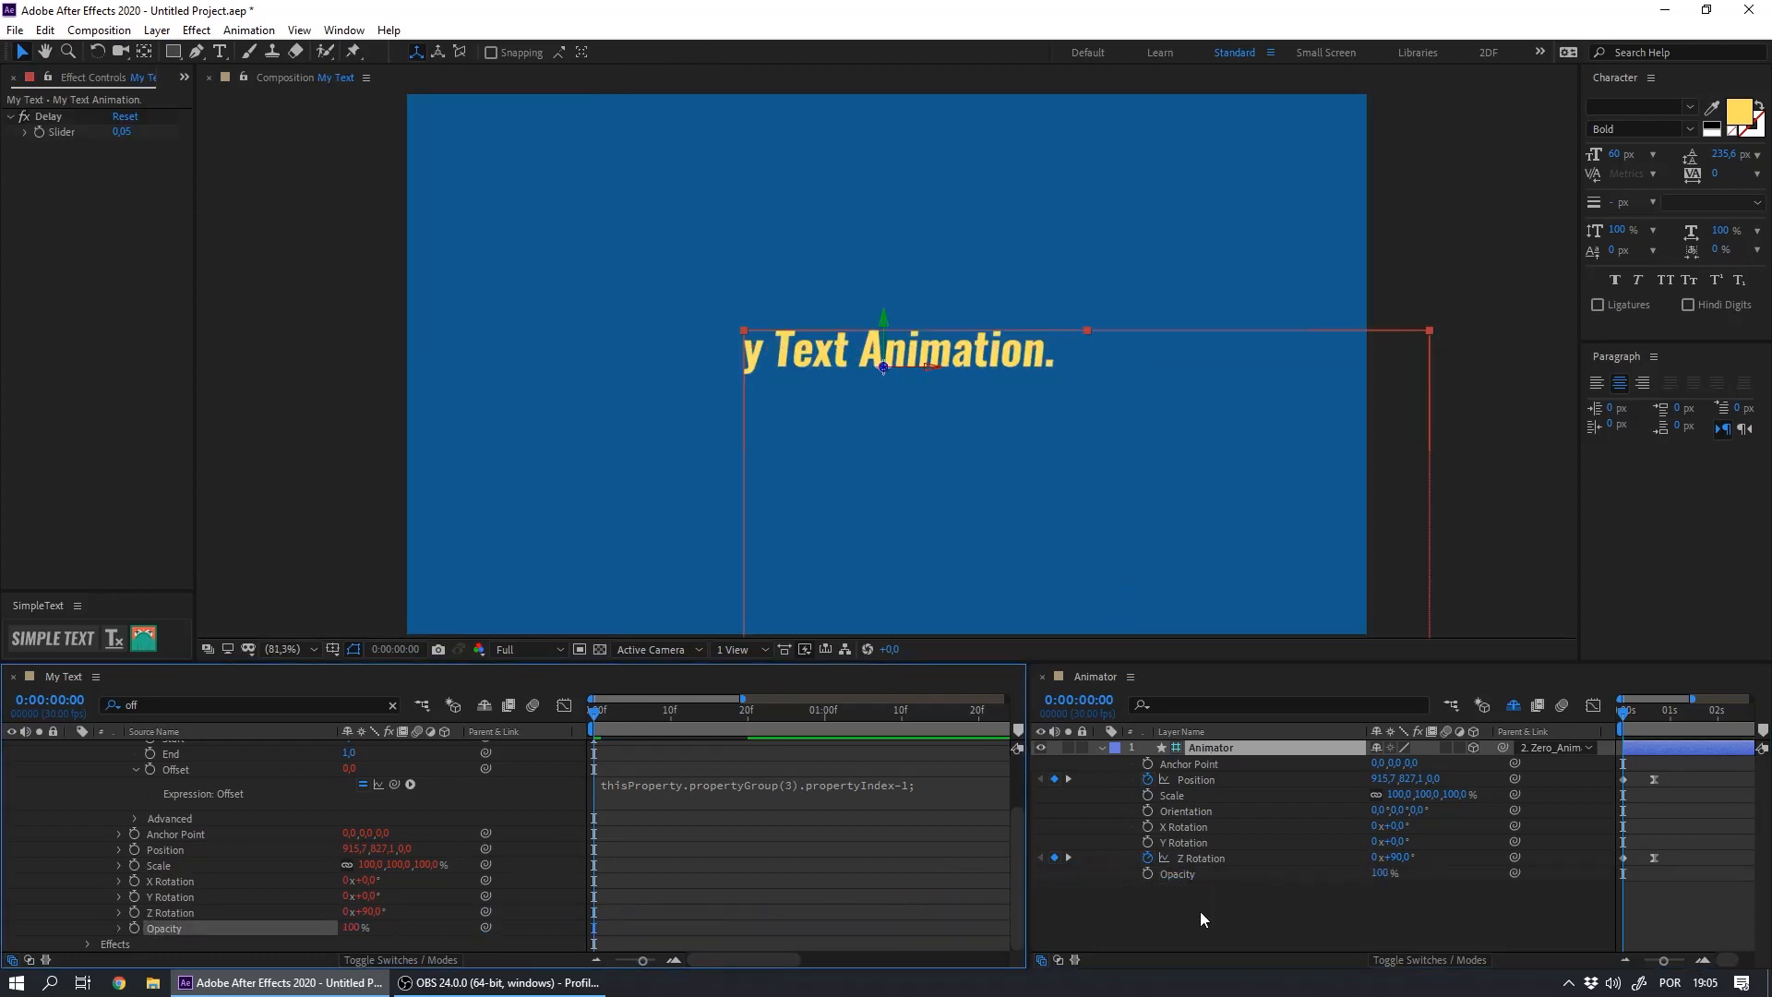
Collapse the Offset expression, then copy the complete delay expression from Animator 1's Position
click(137, 768)
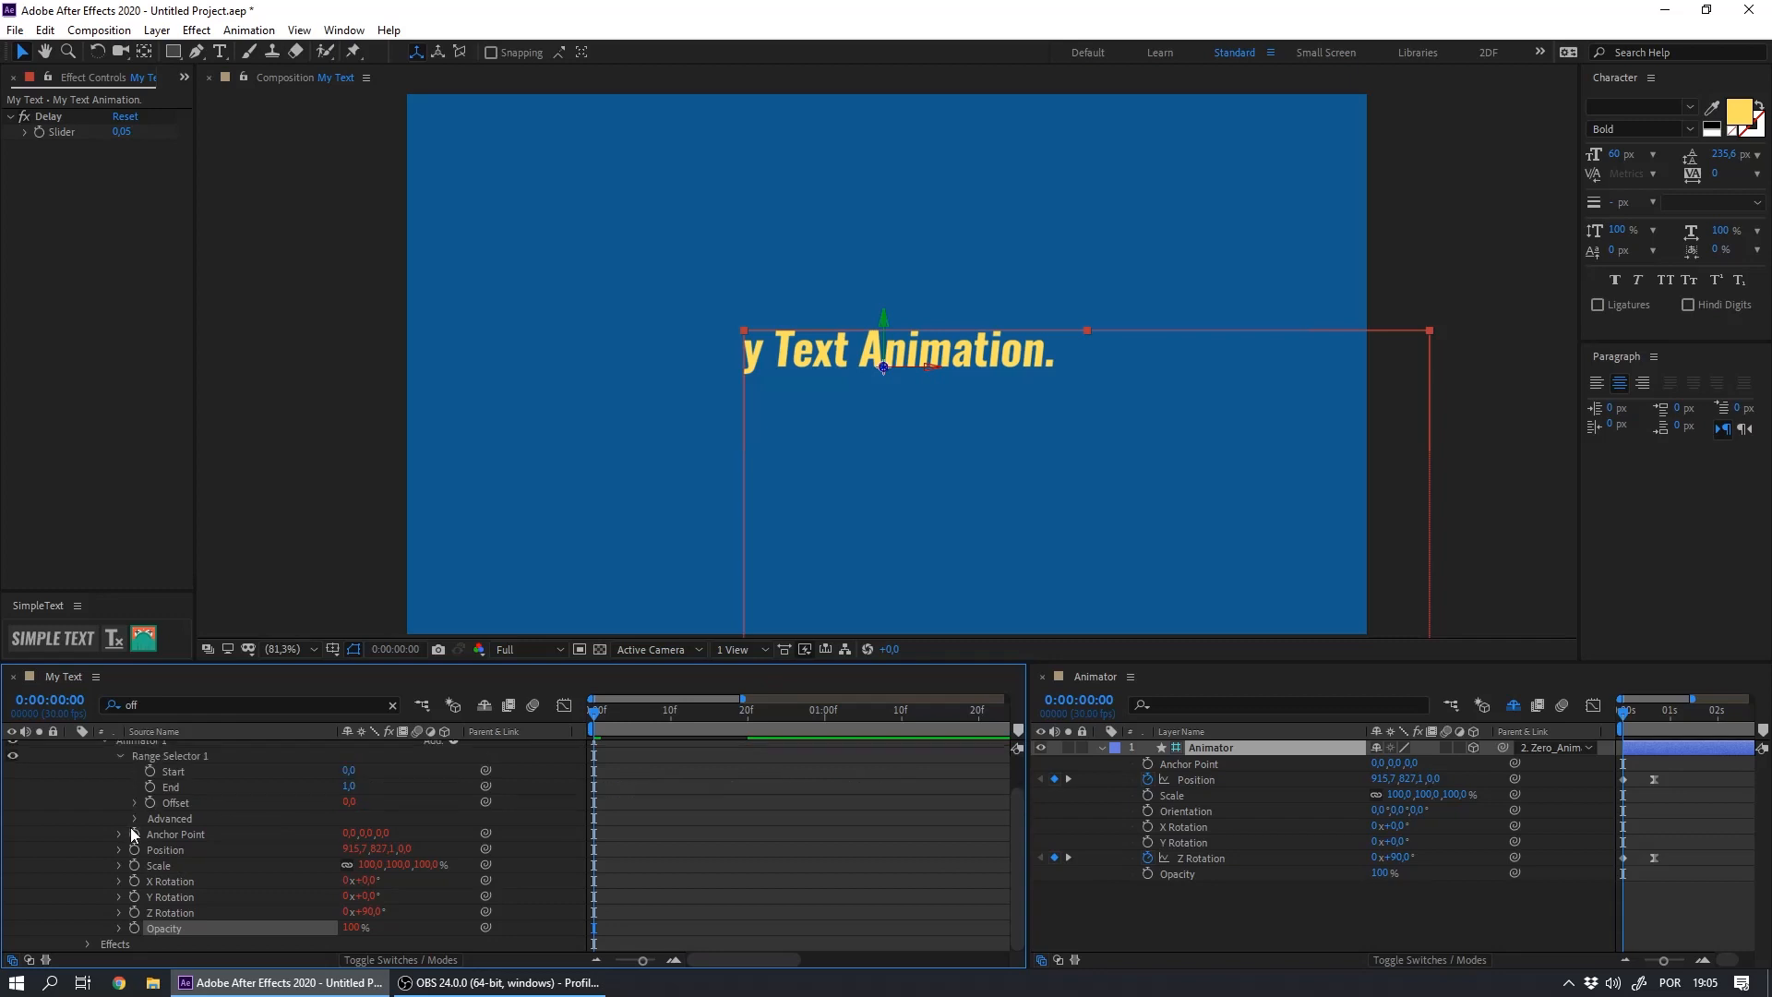
click(118, 849)
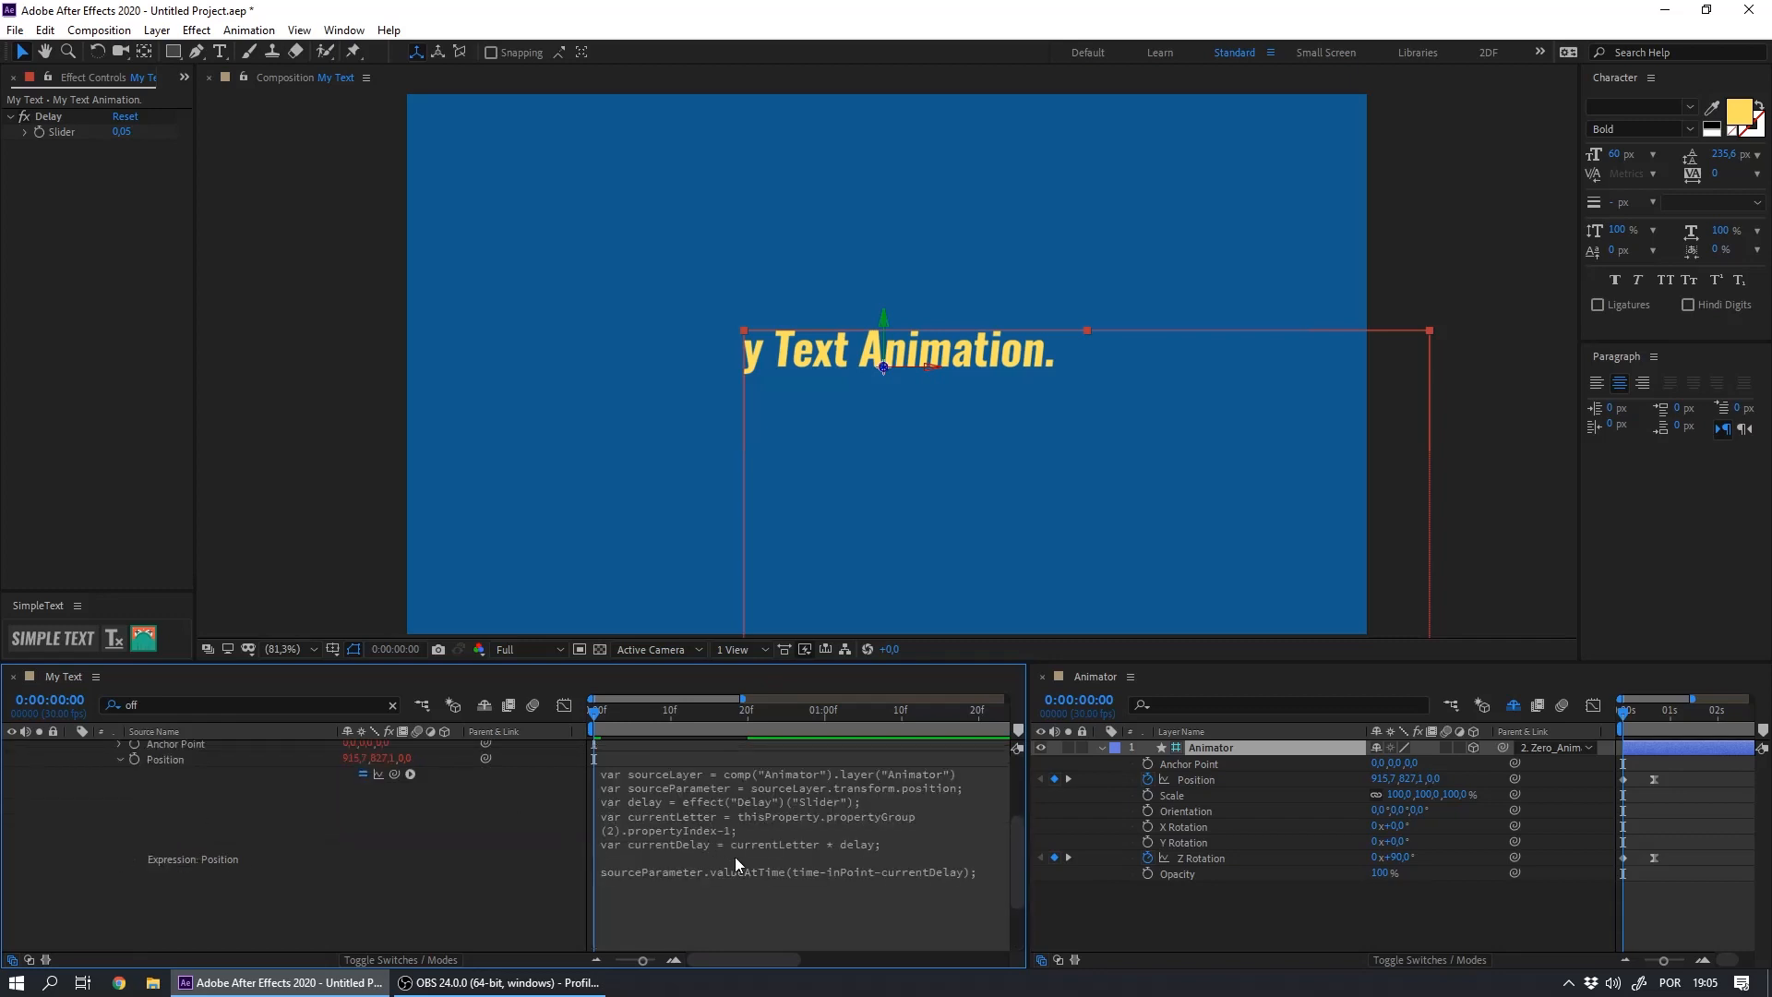
click(778, 850)
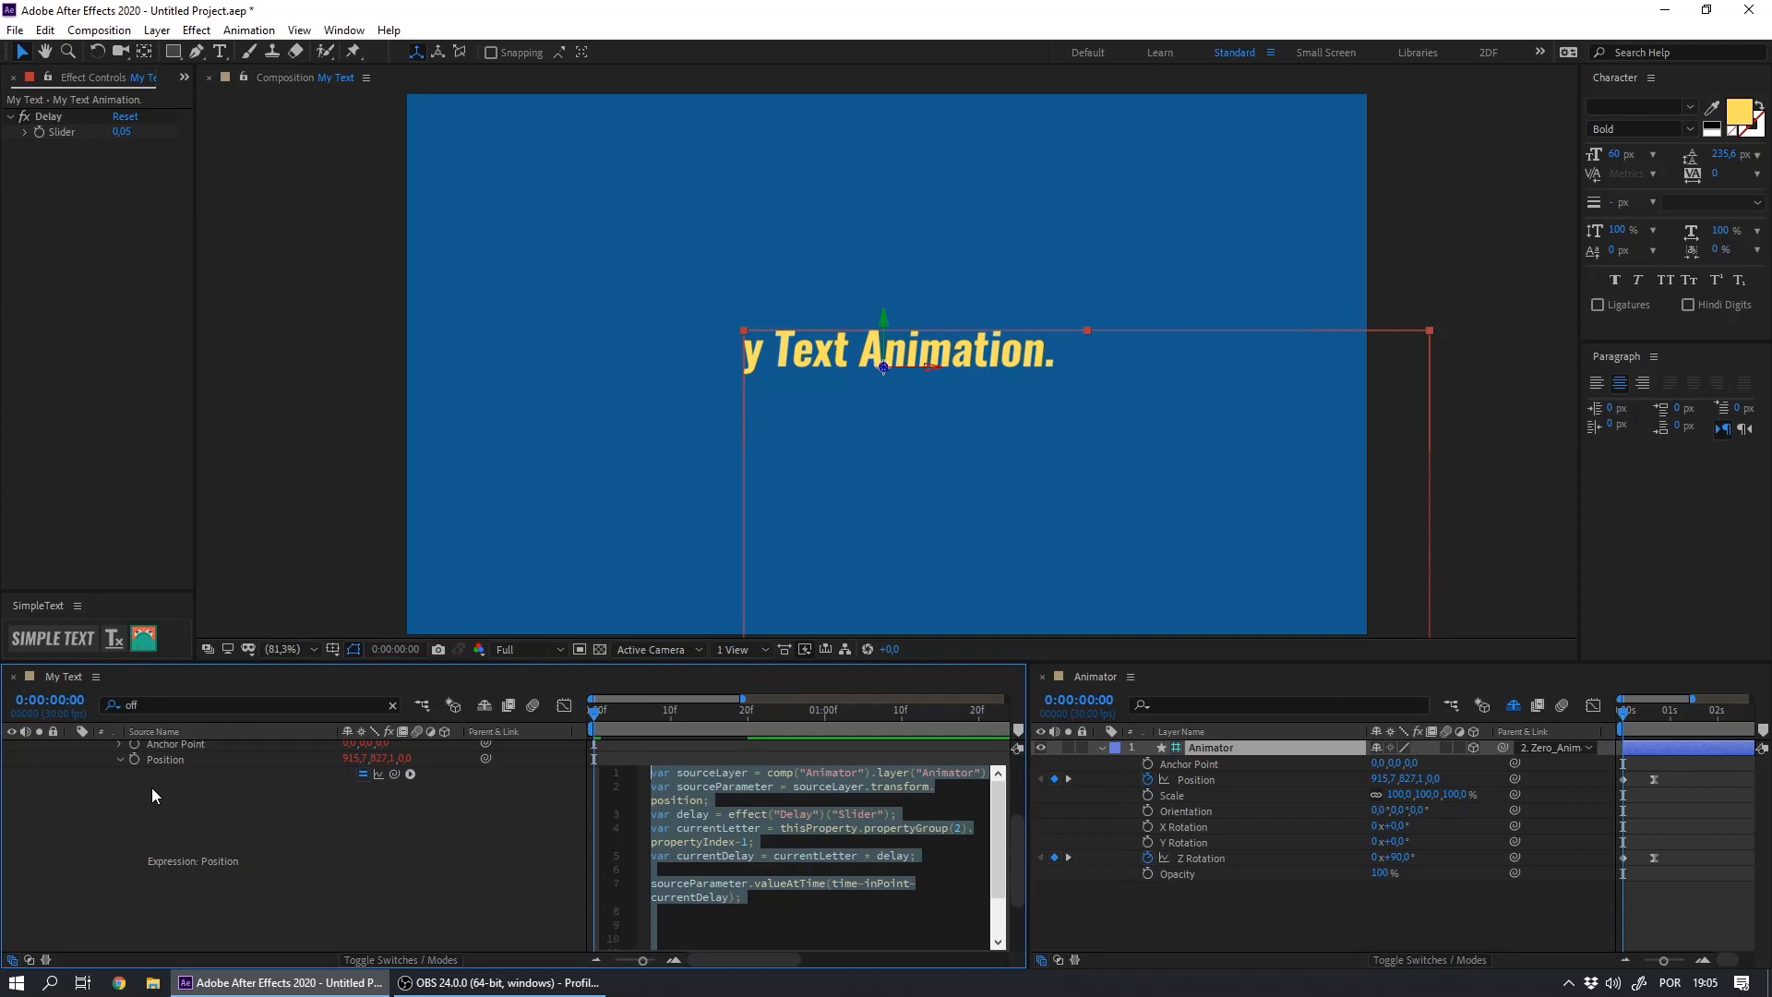
click(120, 759)
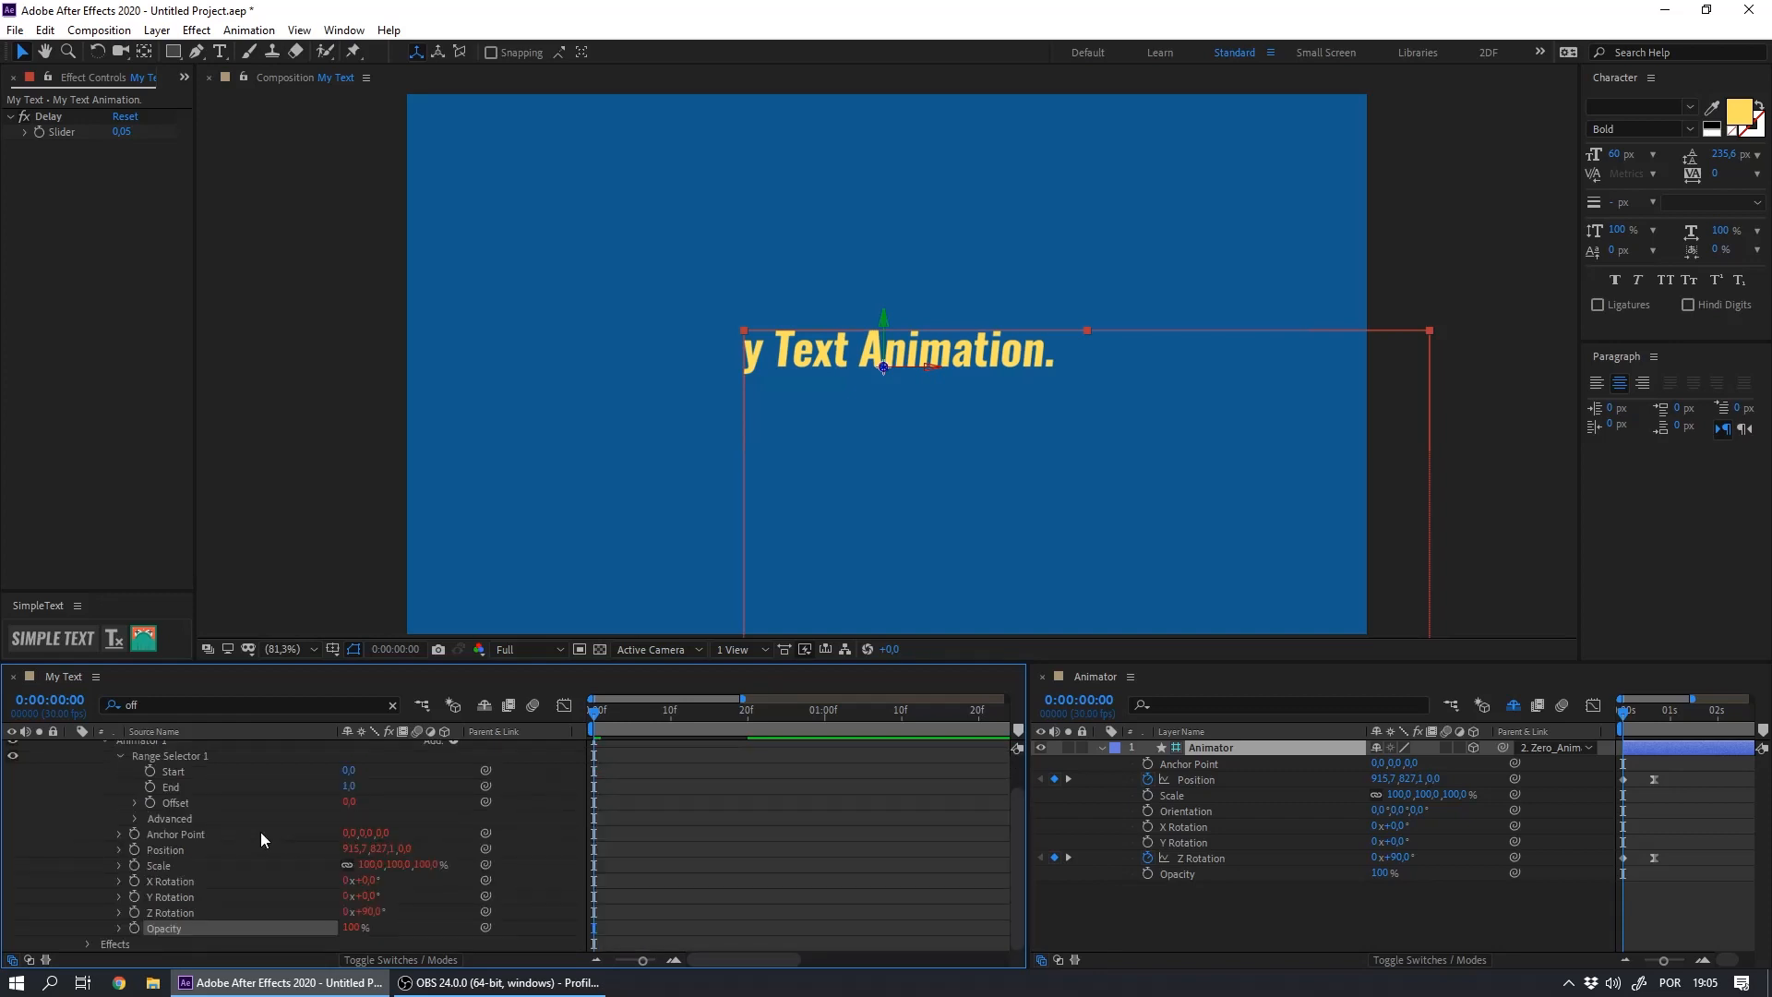
Open Animator 1's Anchor Point expression and insert the copied delay expression above the existing link, separated by blank lines
click(119, 833)
drag(705, 861, 694, 914)
click(624, 869)
click(626, 872)
key(Return)
key(Return)
key(Return)
key(Return)
key(Return)
key(Return)
key(Return)
key(Return)
key(Return)
key(Return)
key(Return)
key(Return)
key(Return)
scroll(998, 889, down, 1)
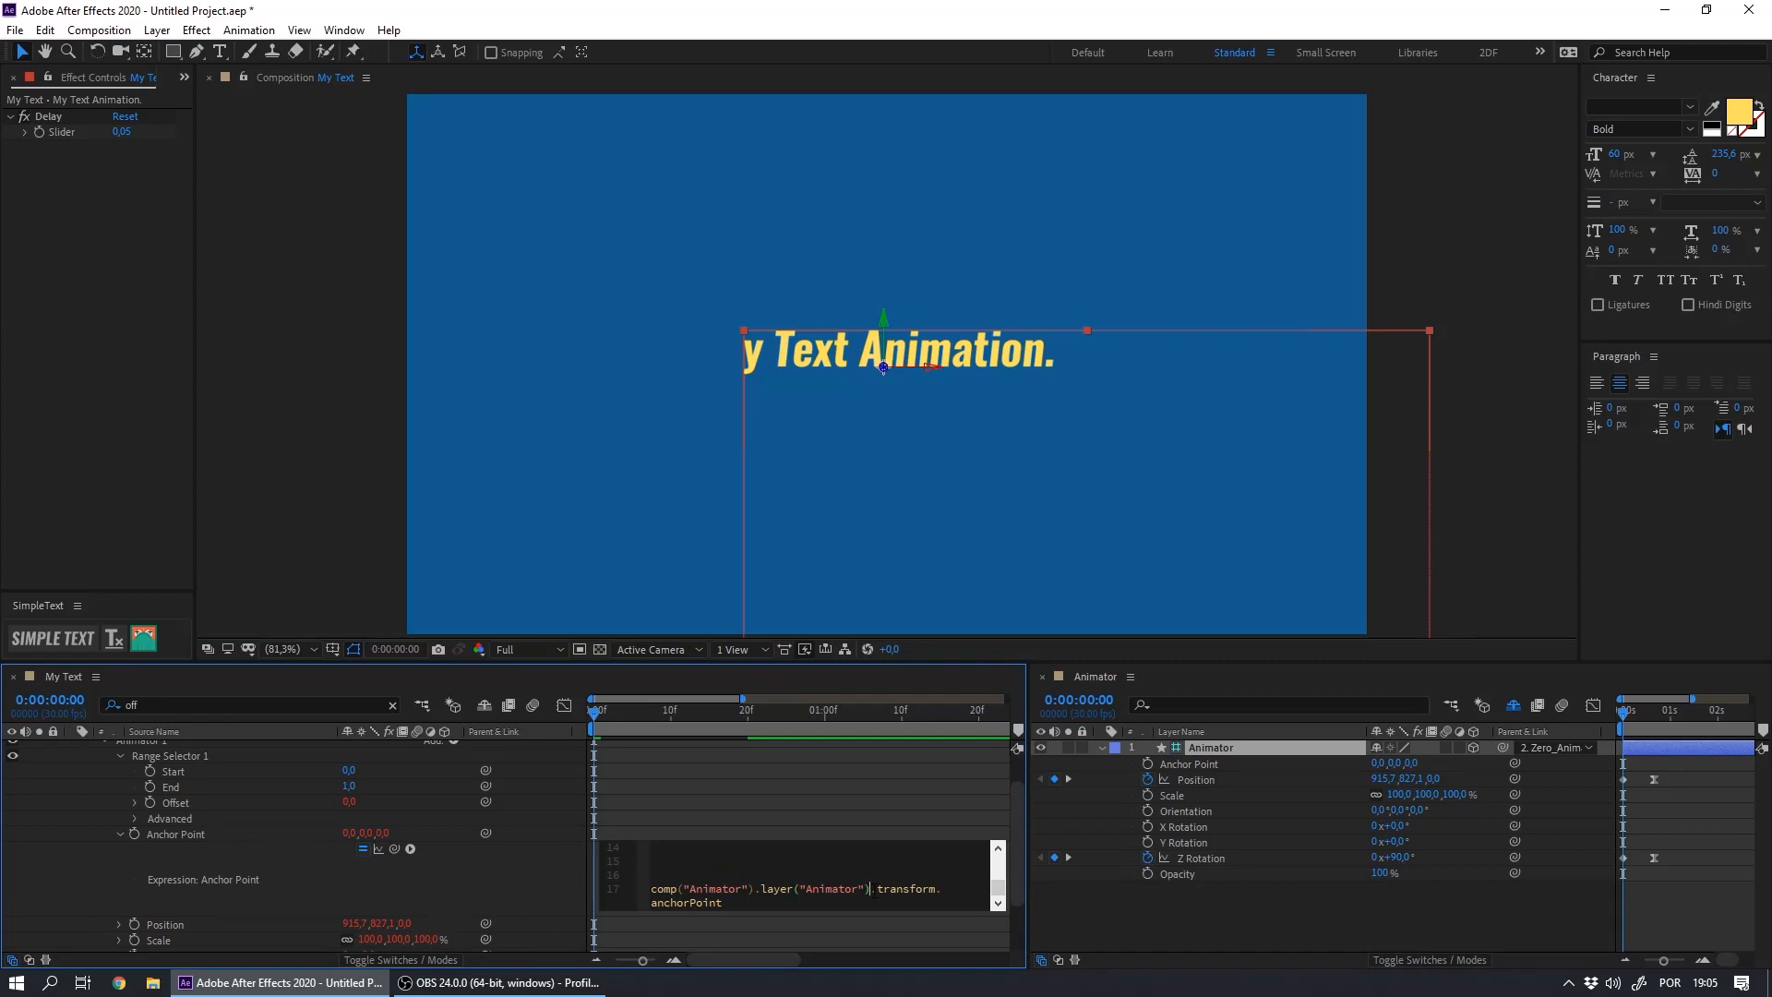
Move .transform.anchorPoint from the old link into the Anchor Point expression's sourceParameter line, replacing .transform.position
drag(871, 889, 882, 898)
key(BackSpace)
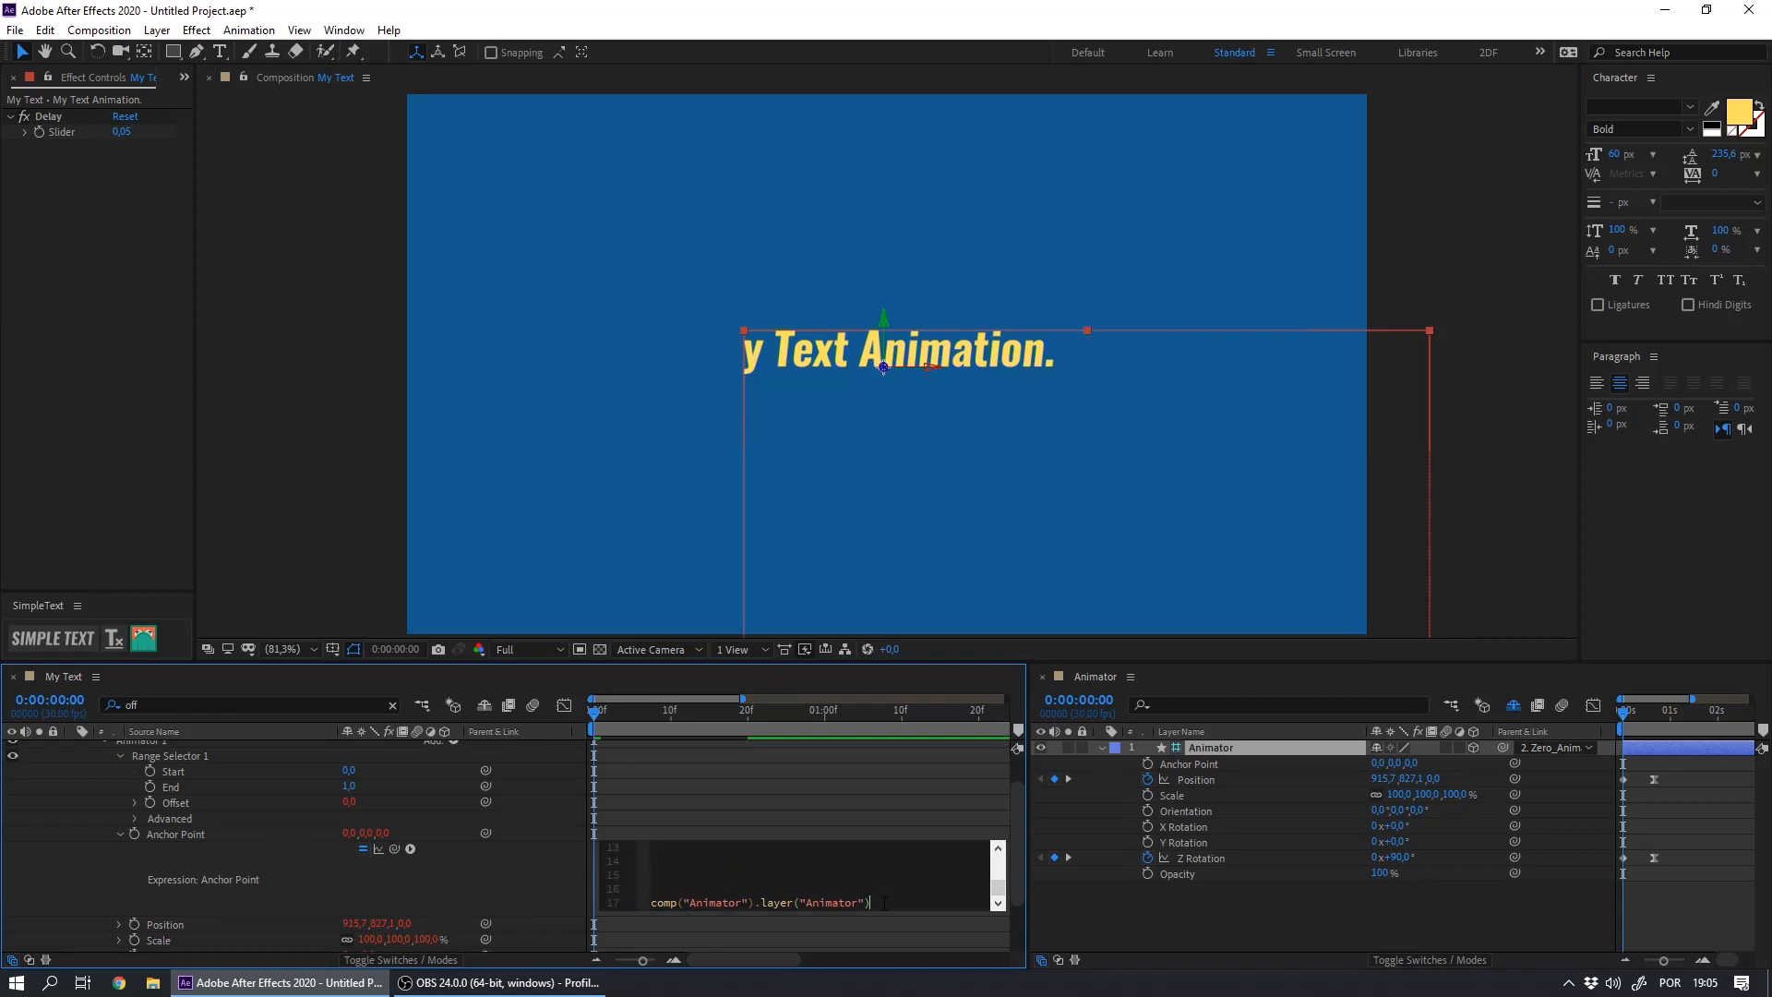
drag(999, 890, 999, 870)
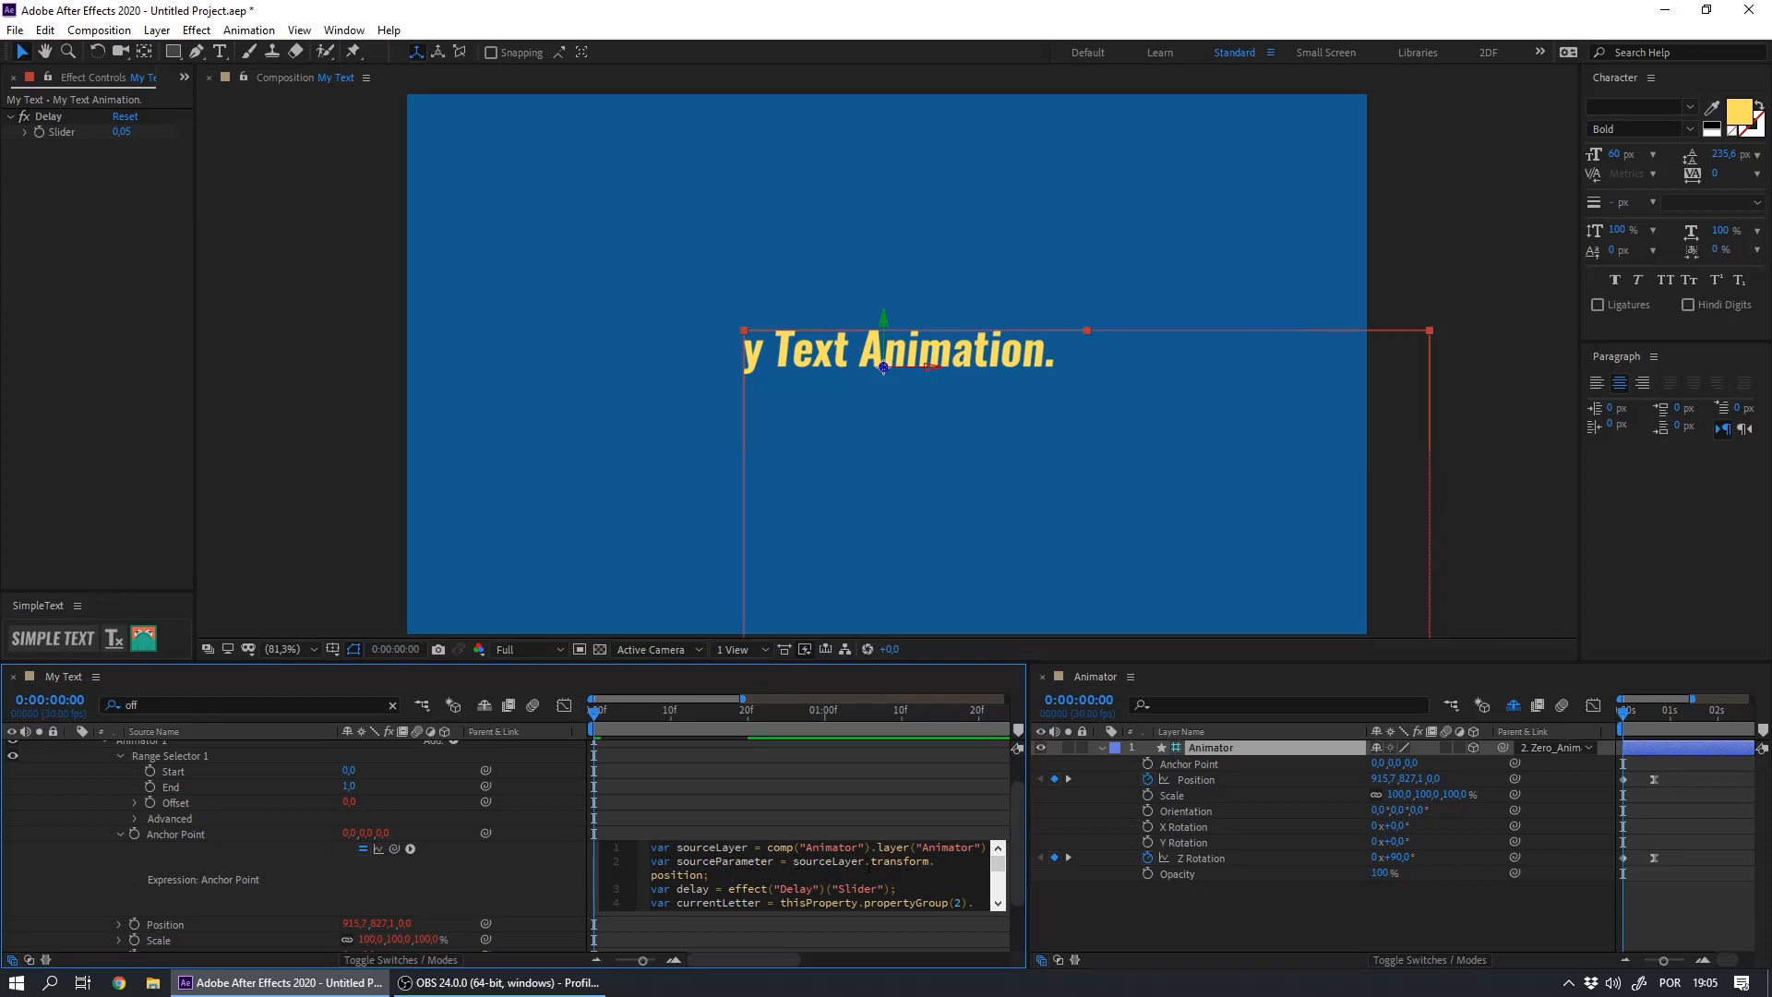
drag(867, 861, 874, 872)
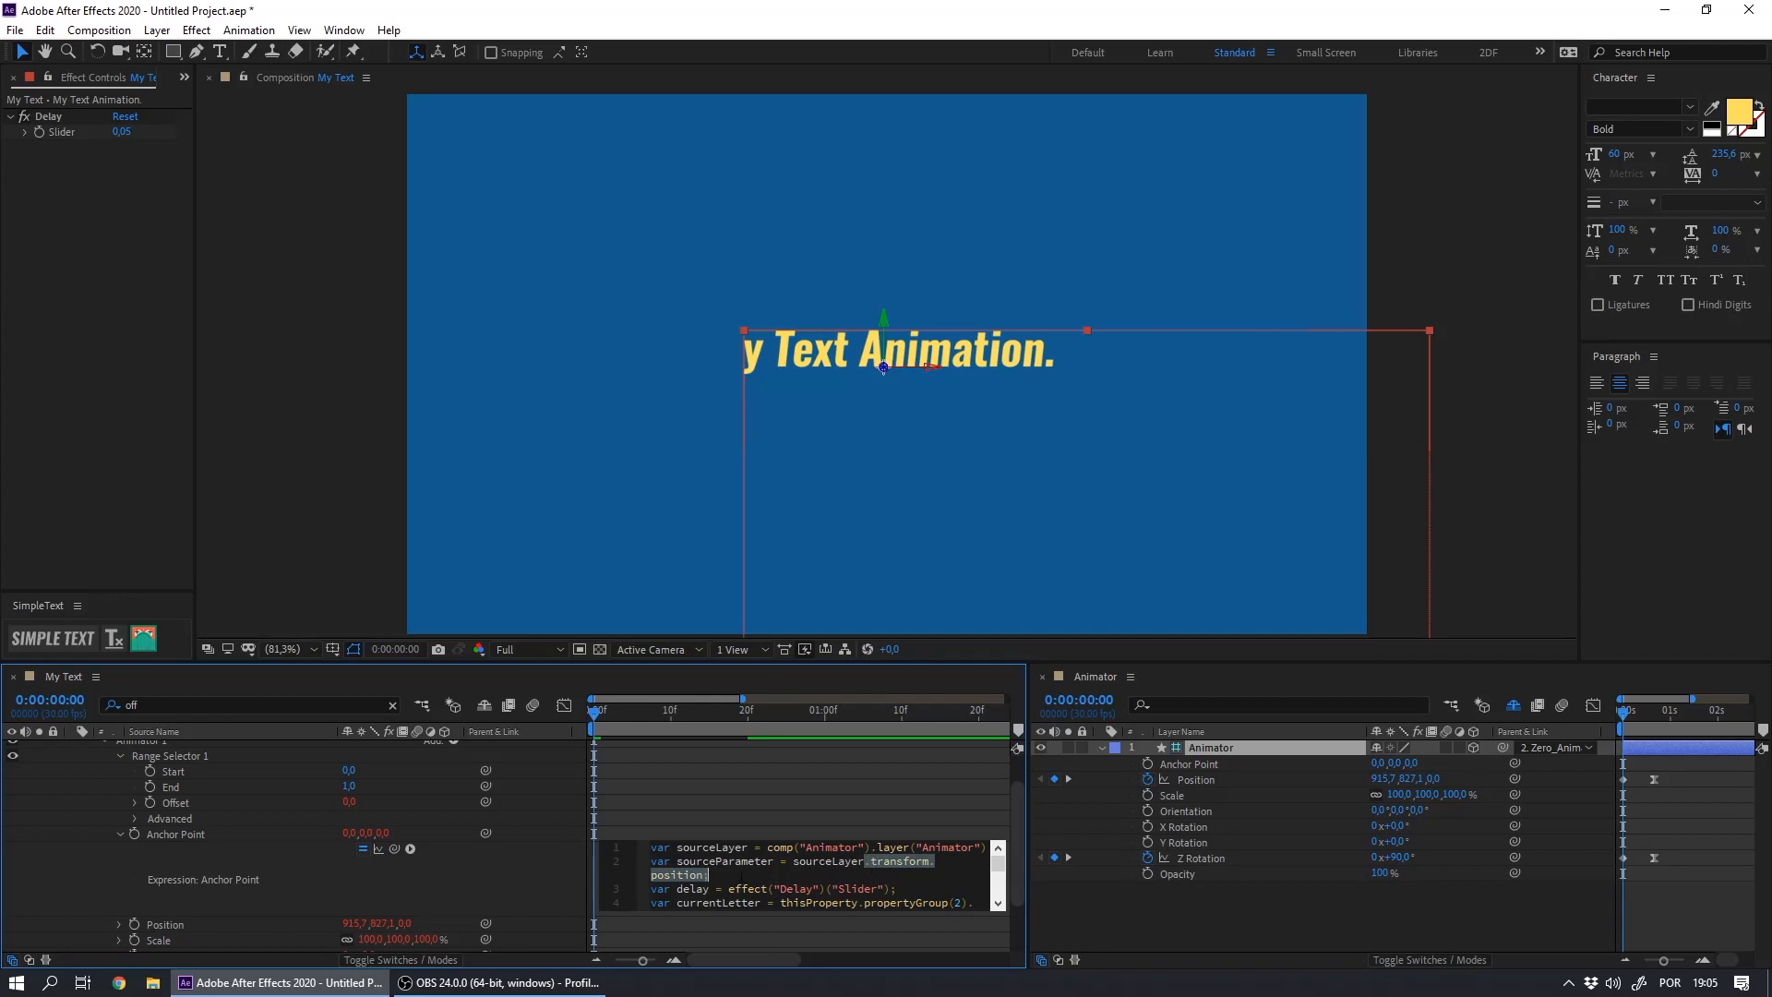
drag(712, 875, 704, 875)
text(.transform.anchorPoint)
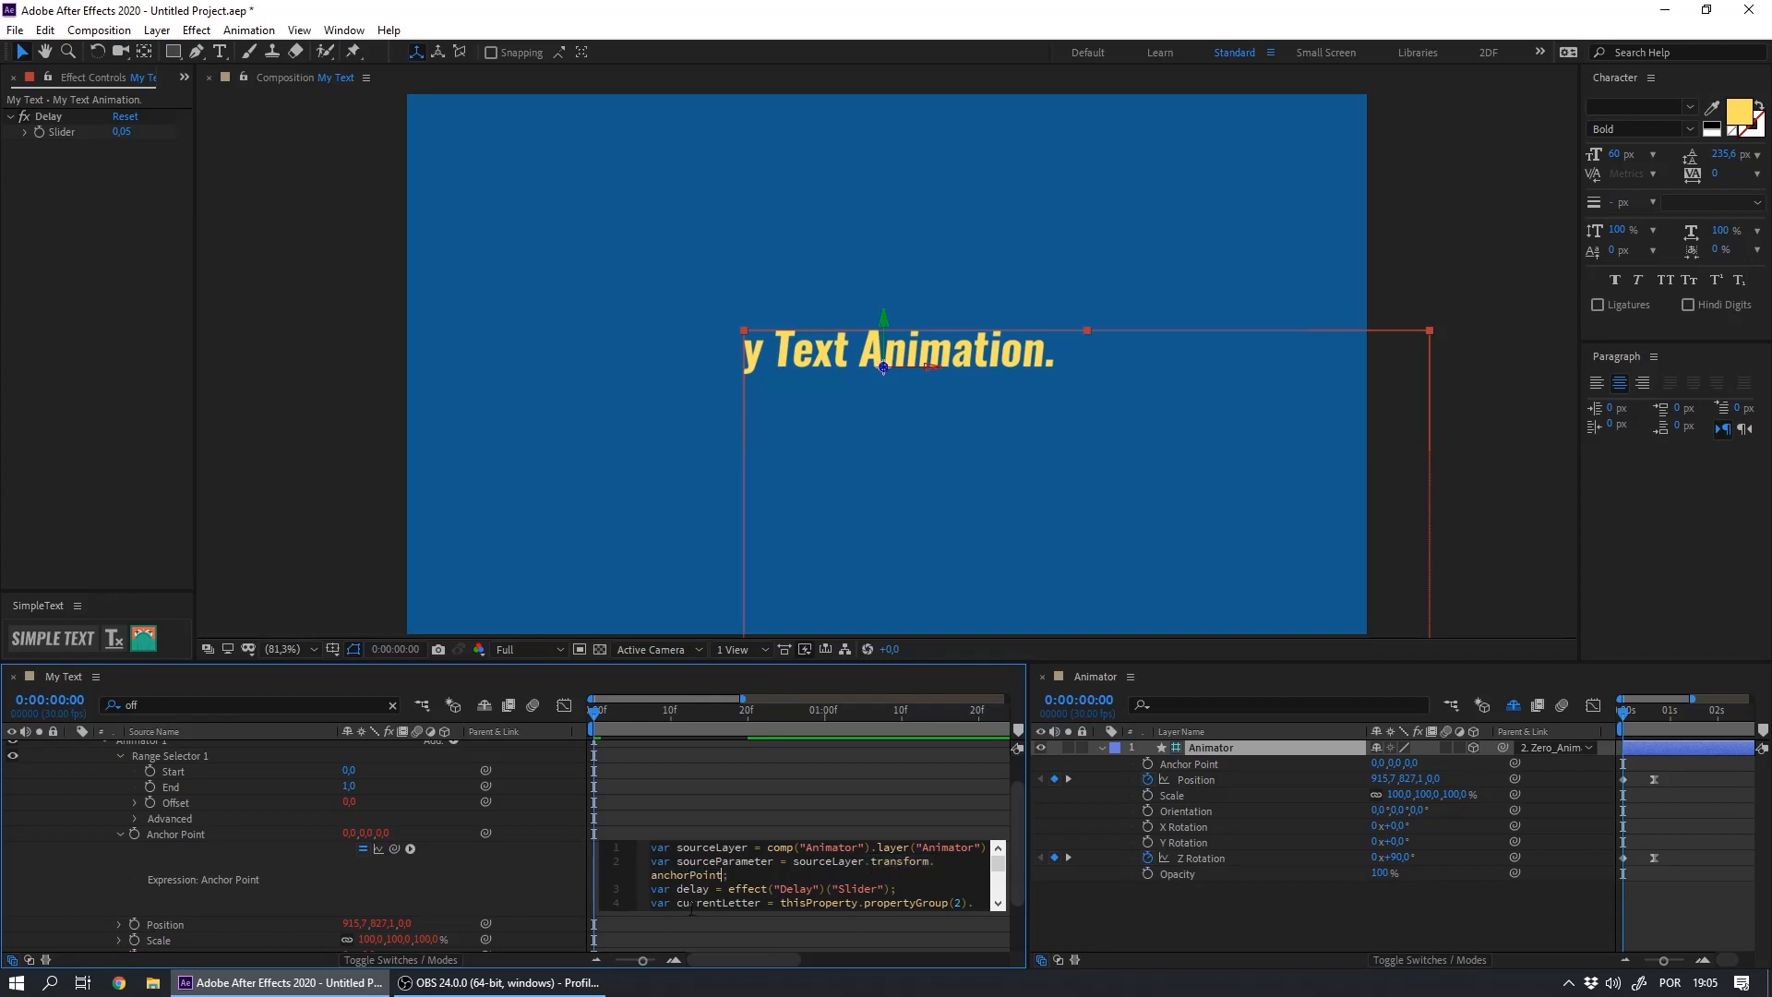
click(93, 871)
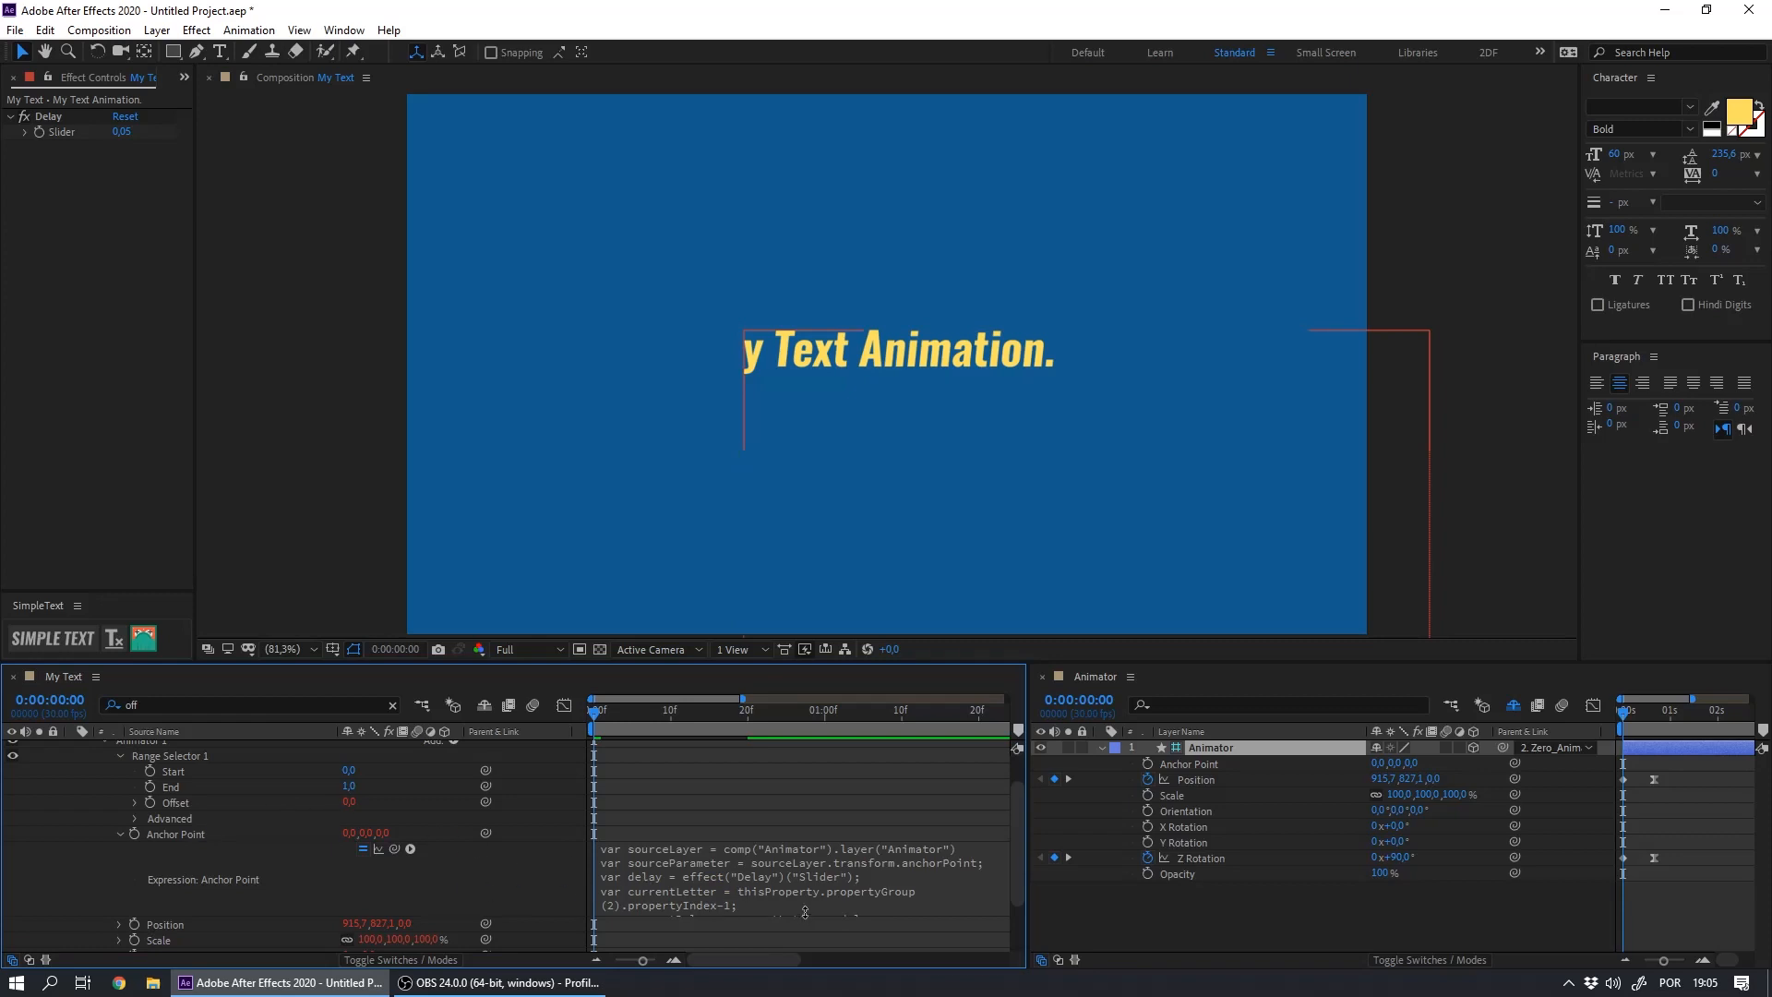
Copy the complete Anchor Point expression and paste it above the existing link in Animator 1's Scale expression
drag(1017, 866, 1023, 915)
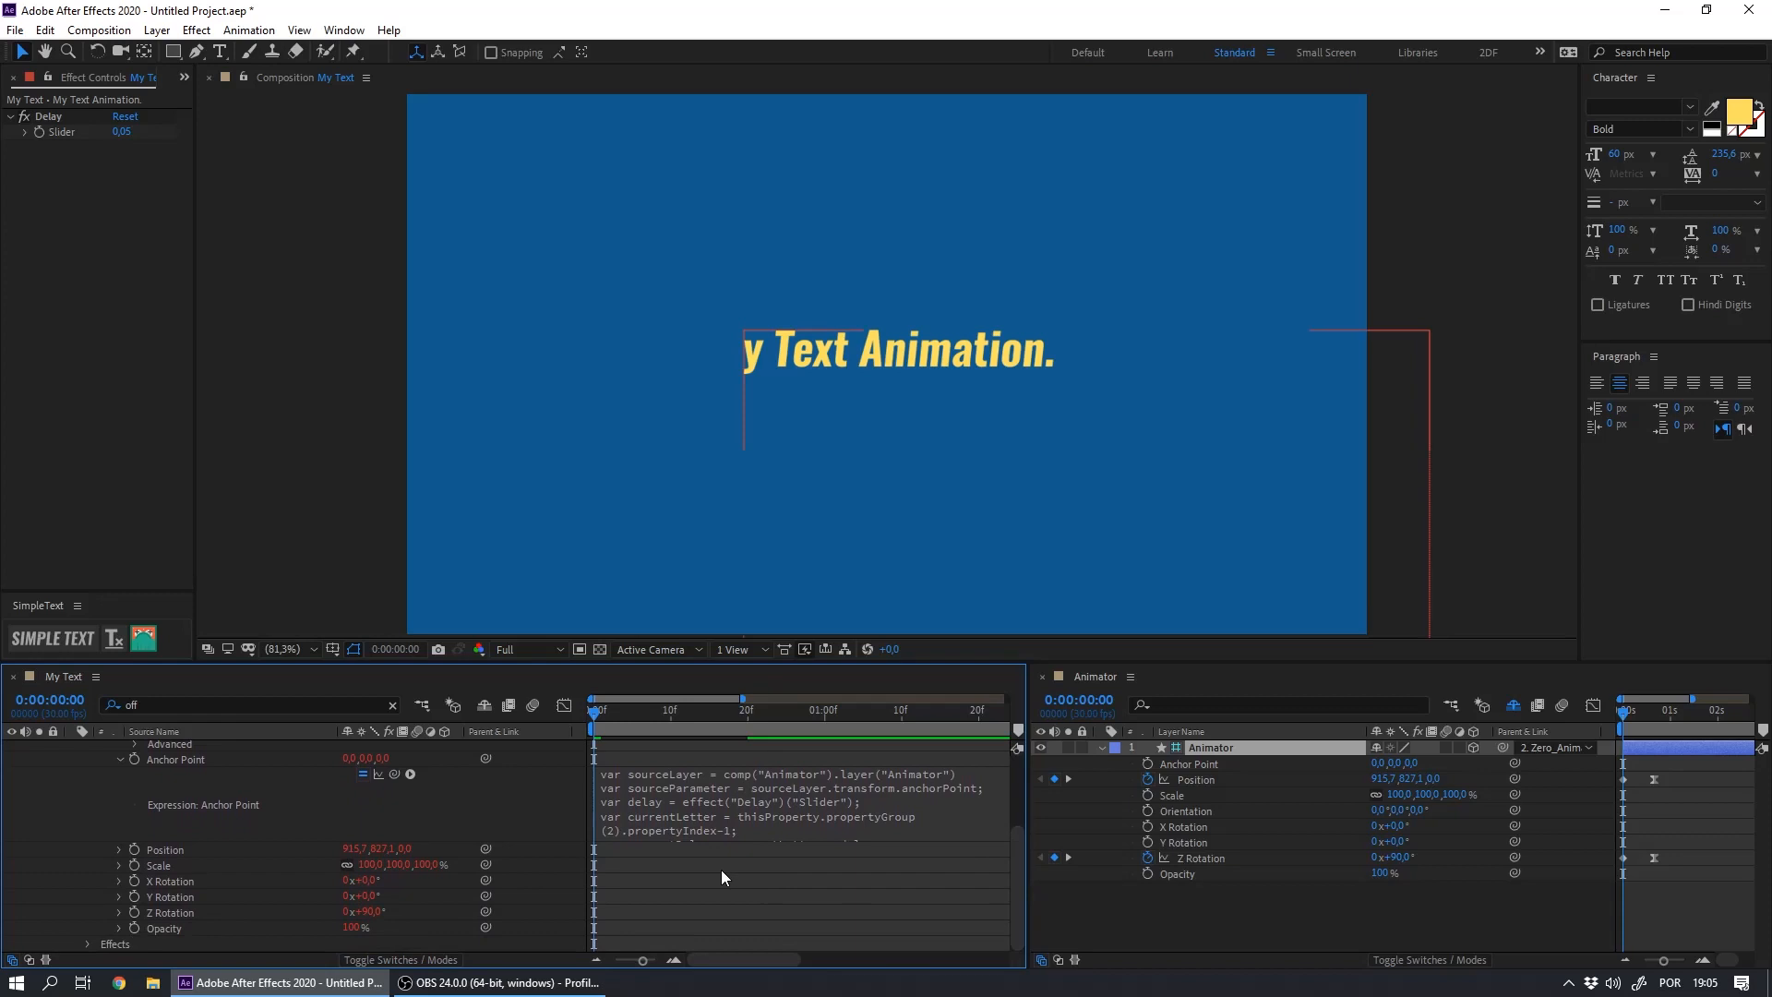
click(703, 799)
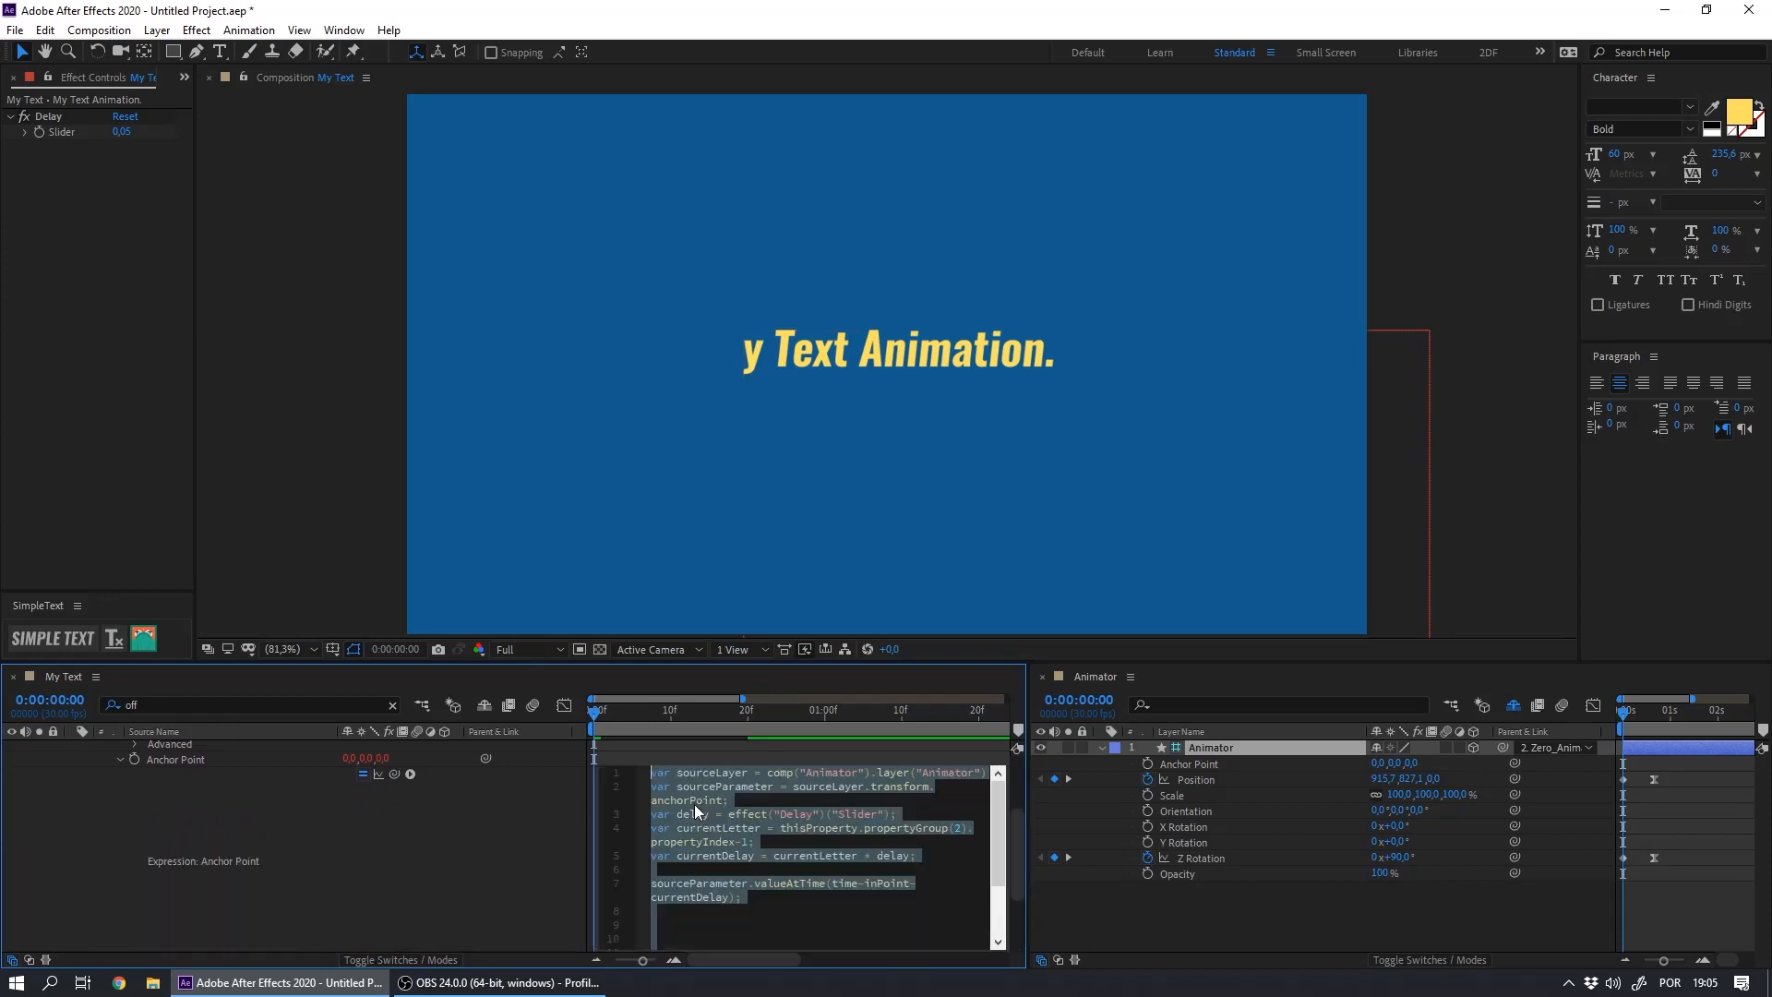
click(118, 760)
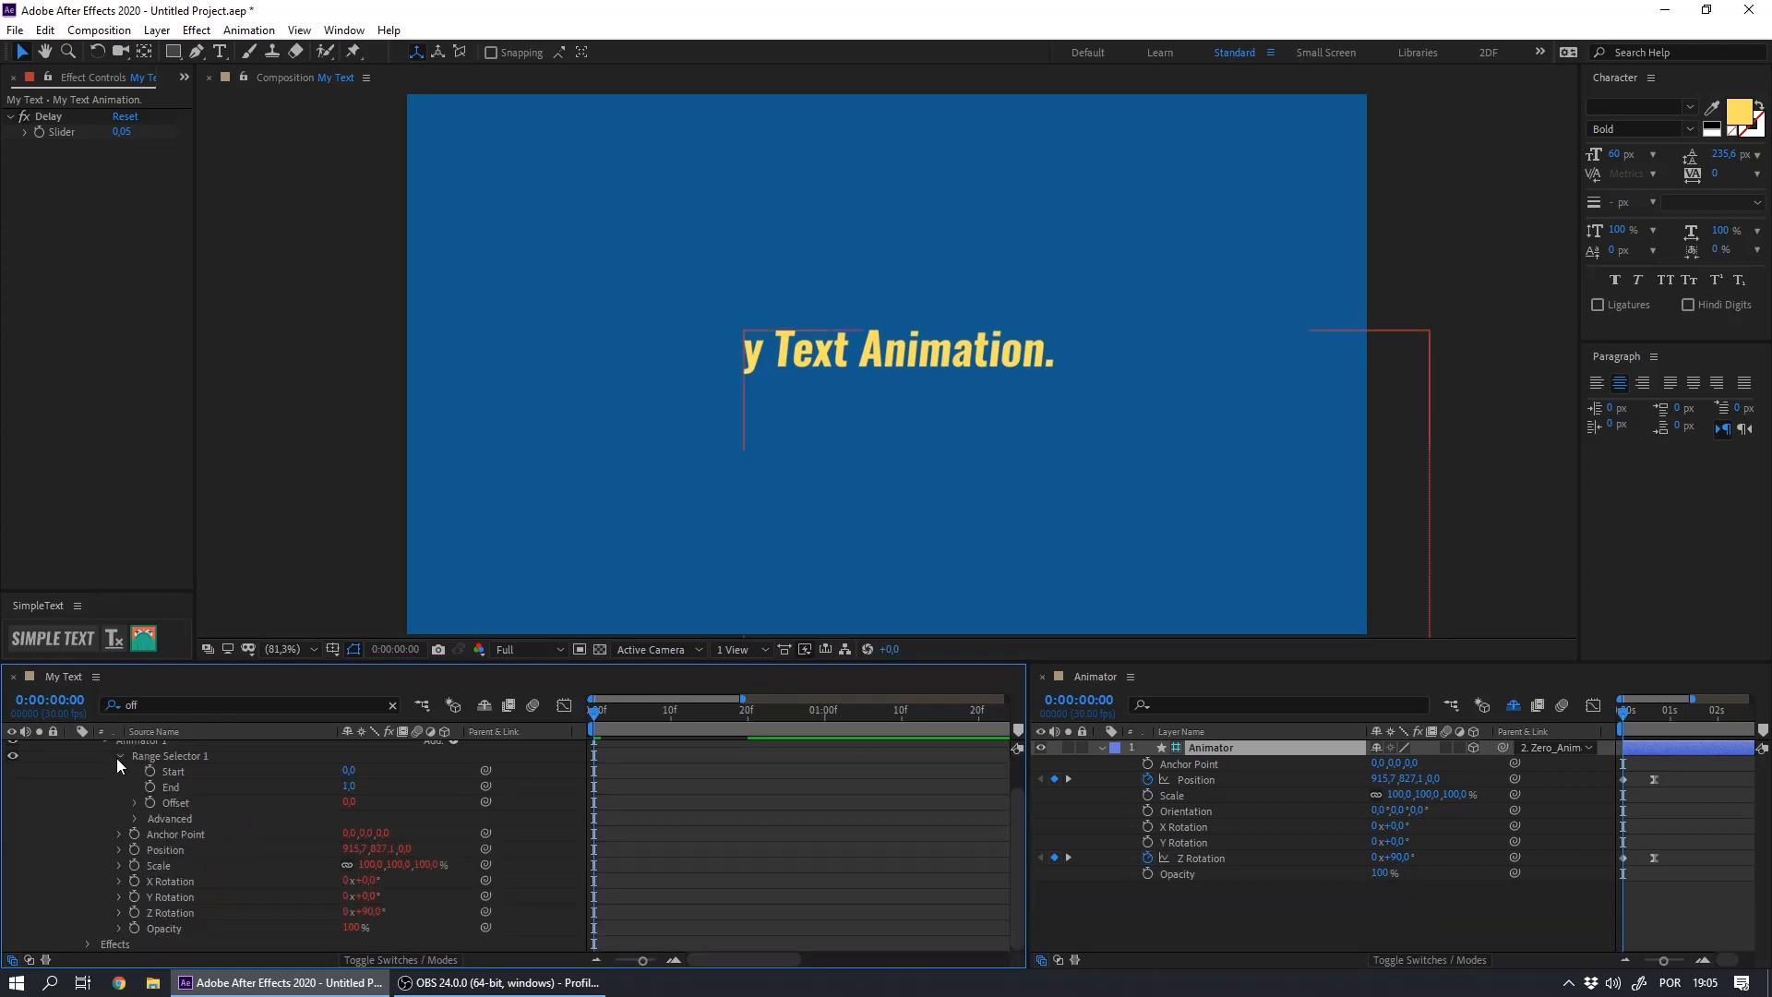
click(120, 865)
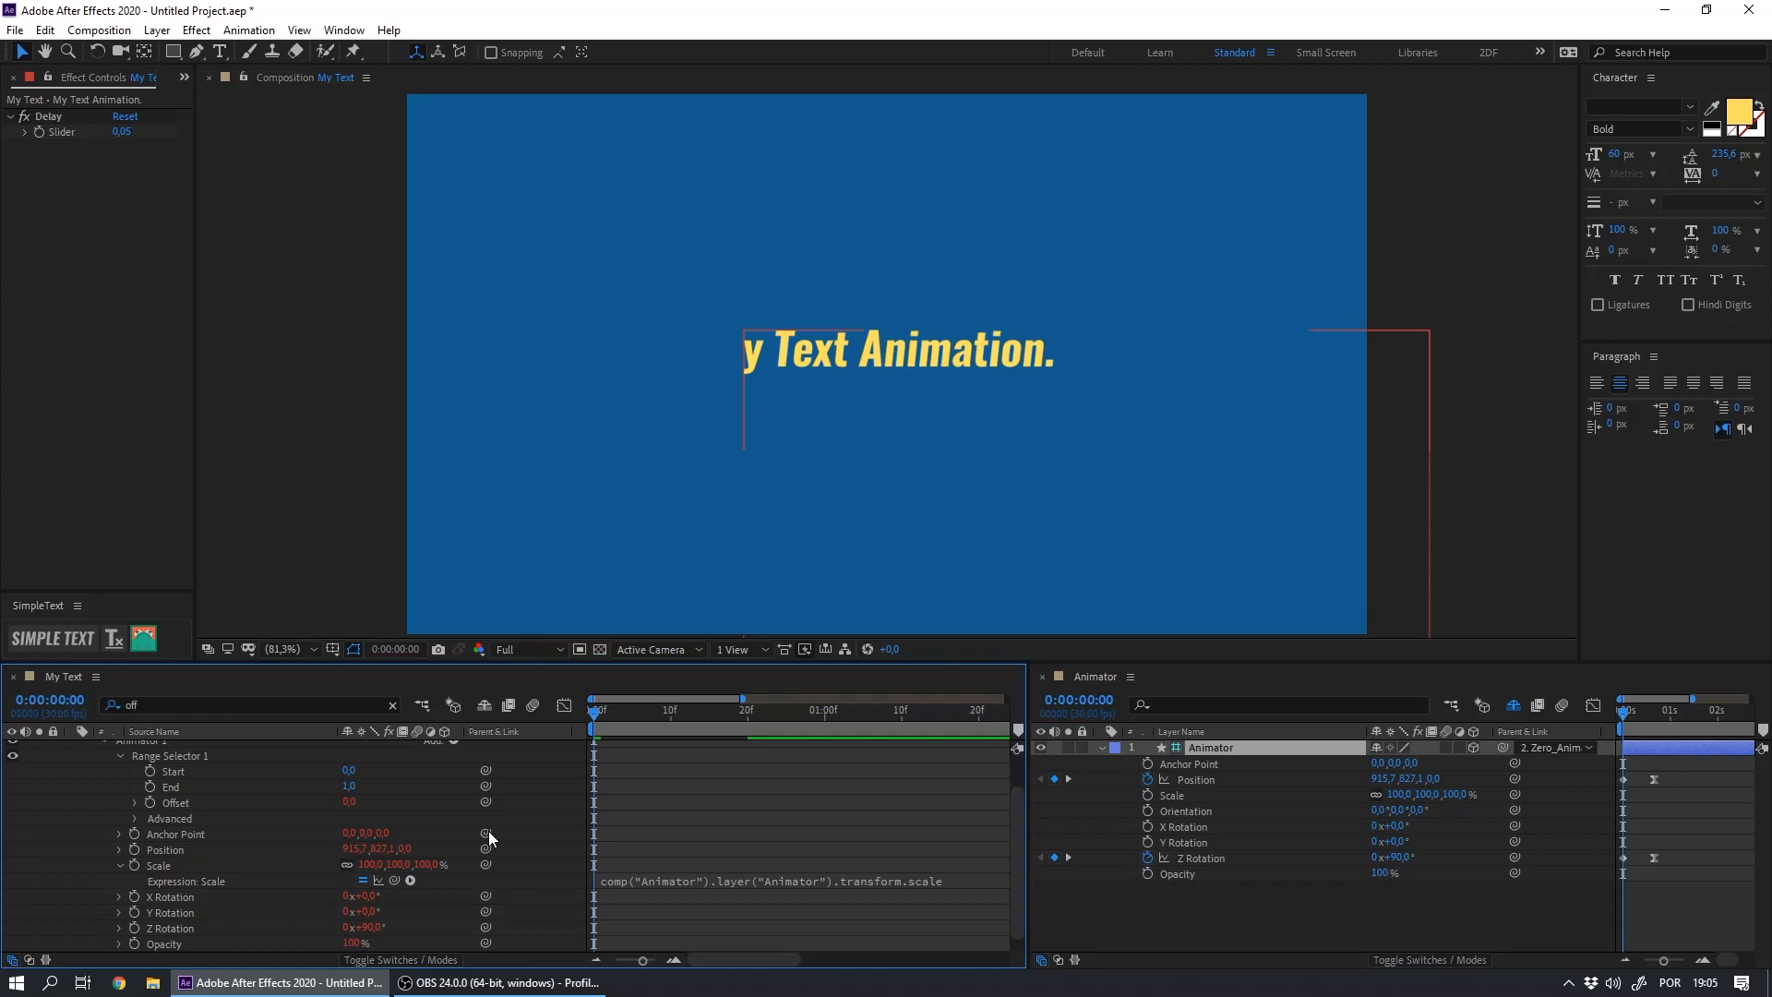
click(613, 882)
click(649, 884)
key(Return)
click(653, 876)
key(ctrl+v)
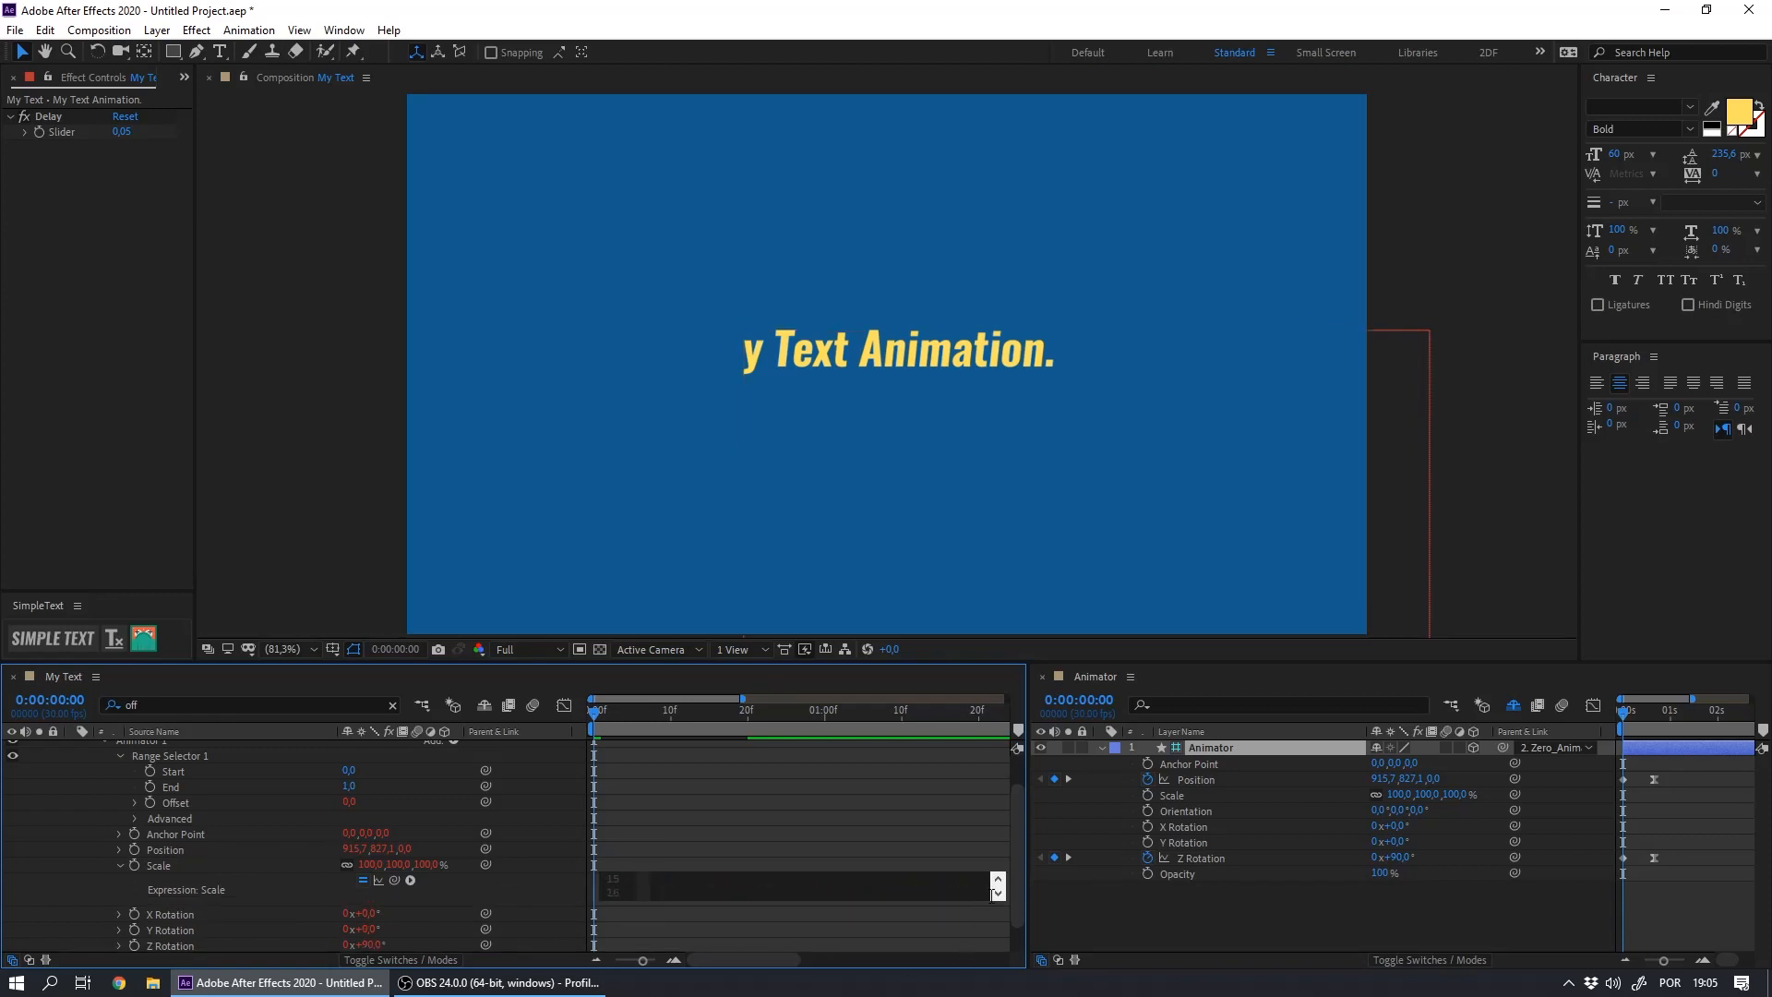
Enlarge the Scale expression editor, copy .transform.scale from the old link and delete that leftover link line
drag(977, 903, 971, 970)
drag(979, 939, 870, 940)
key(ctrl+c)
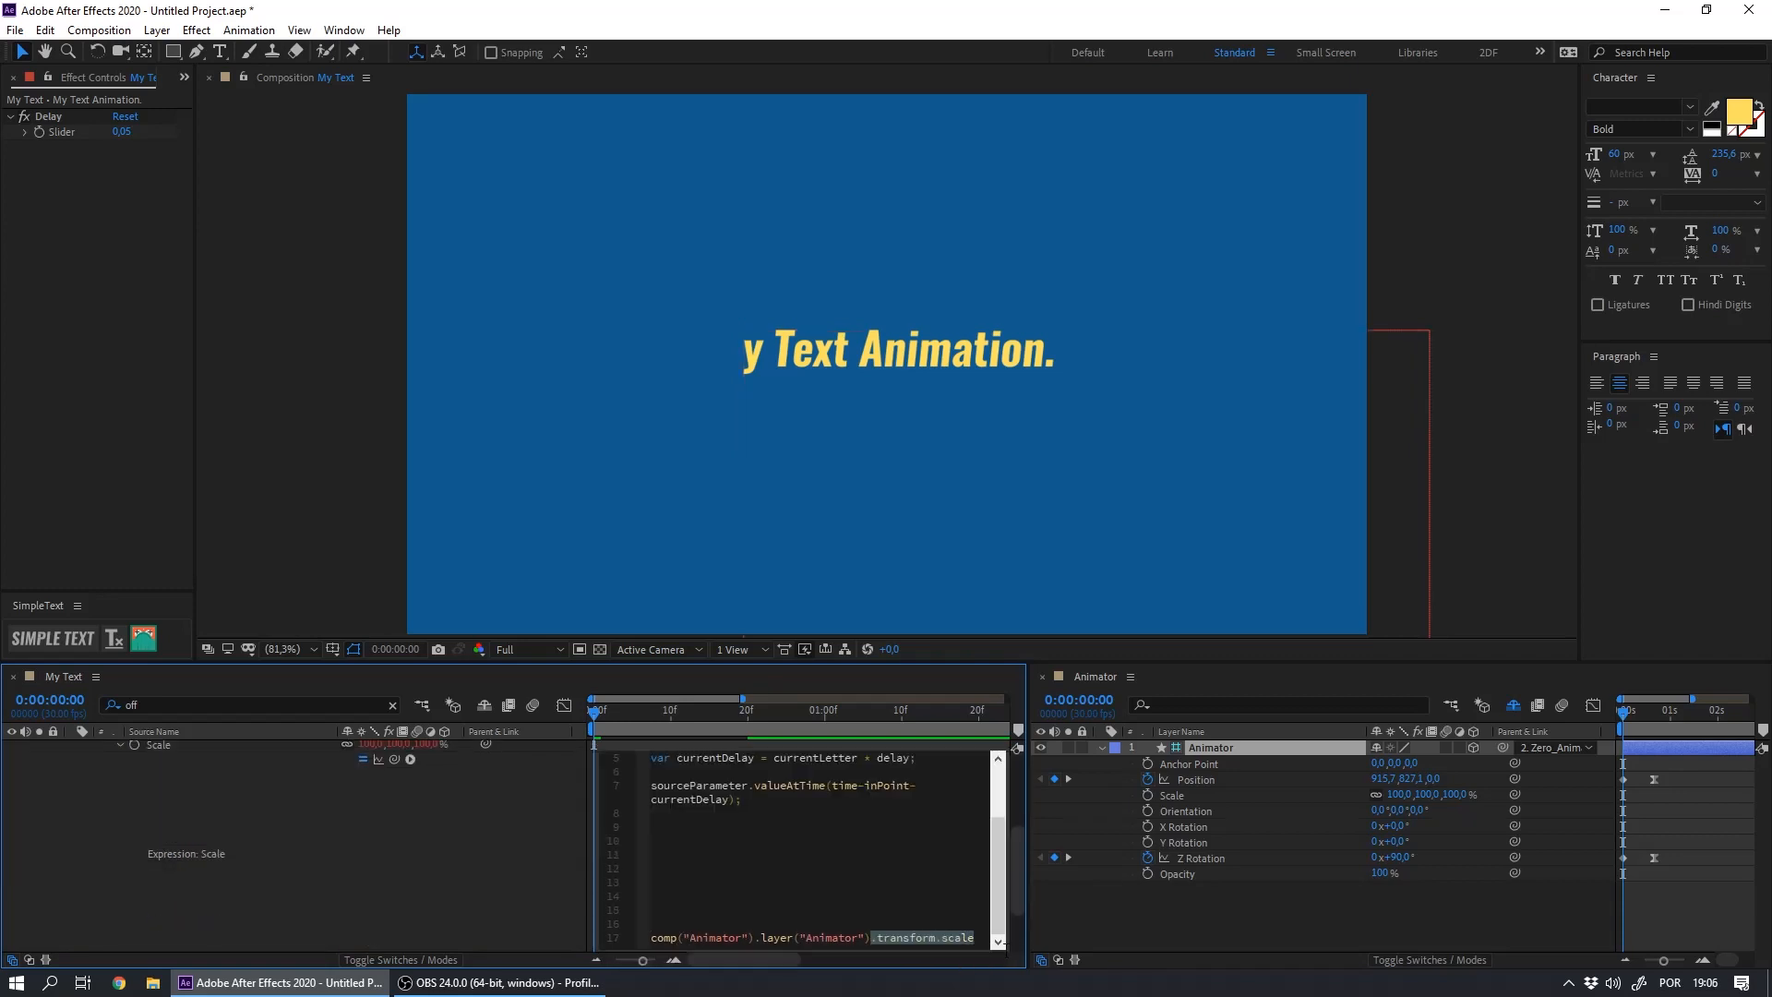
key(Delete)
drag(871, 938, 637, 828)
key(Delete)
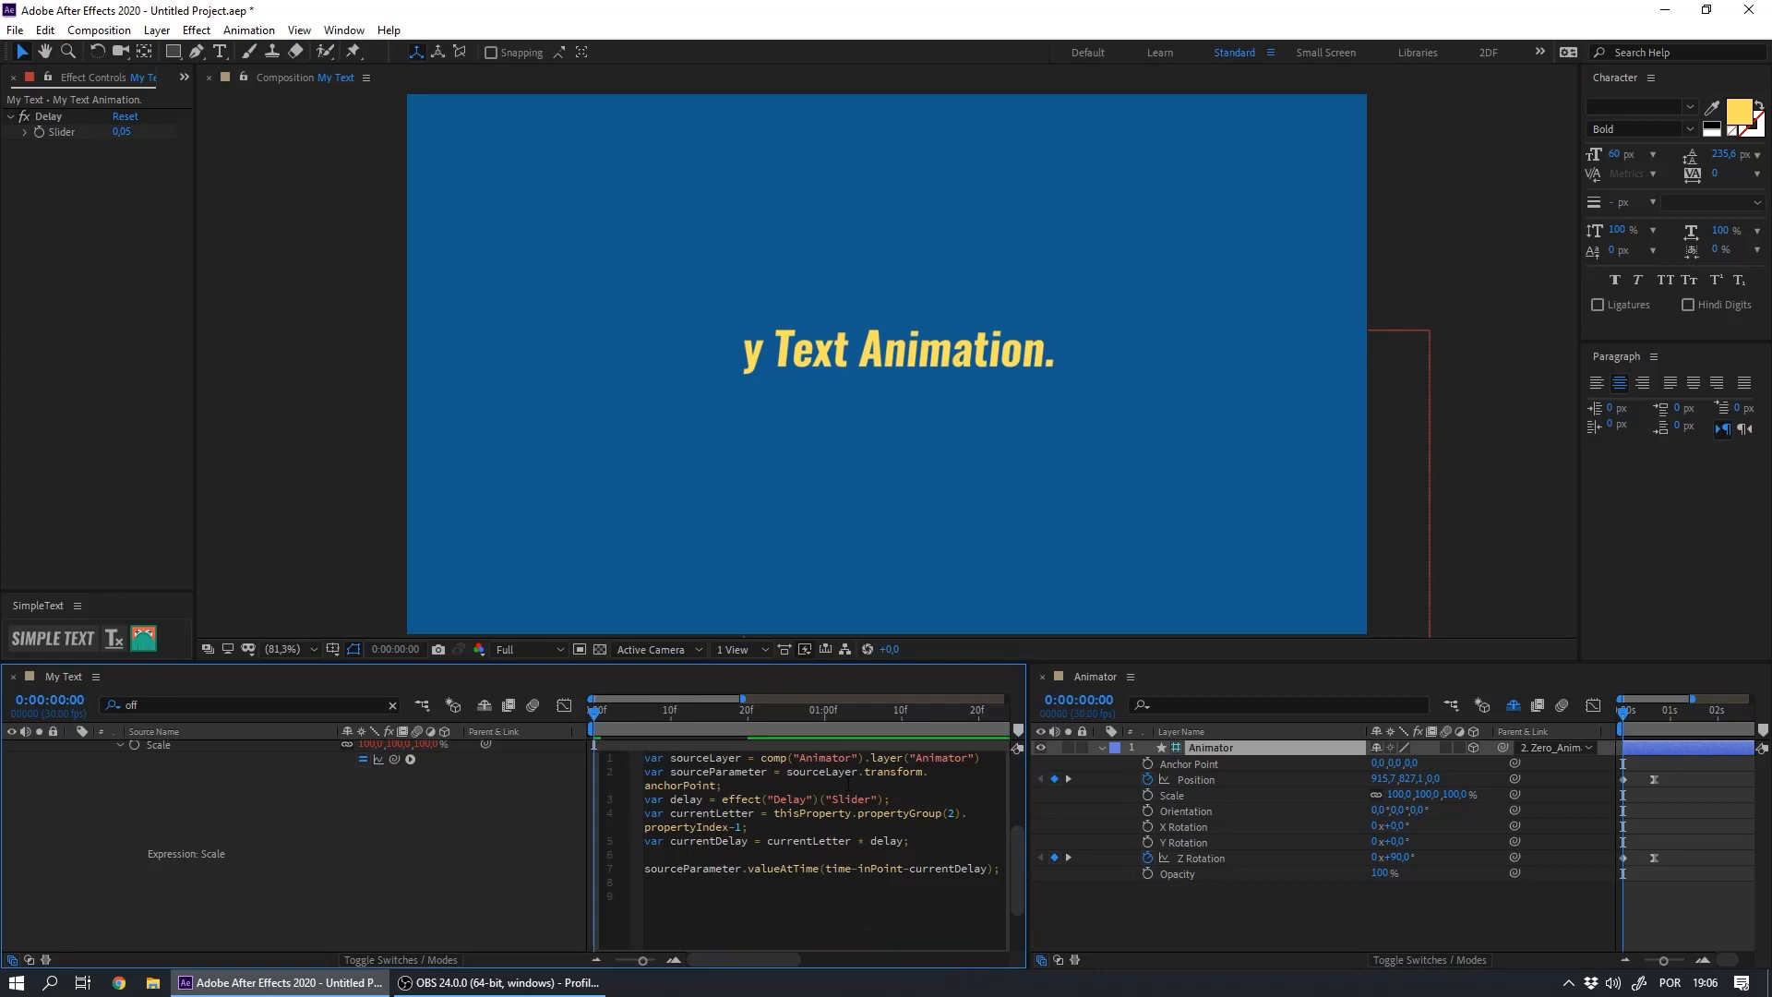
Replace .transform.anchorPoint with .transform.scale in the Scale expression's sourceParameter line, leaving a single dot before transform
drag(865, 772, 717, 786)
key(ctrl+v)
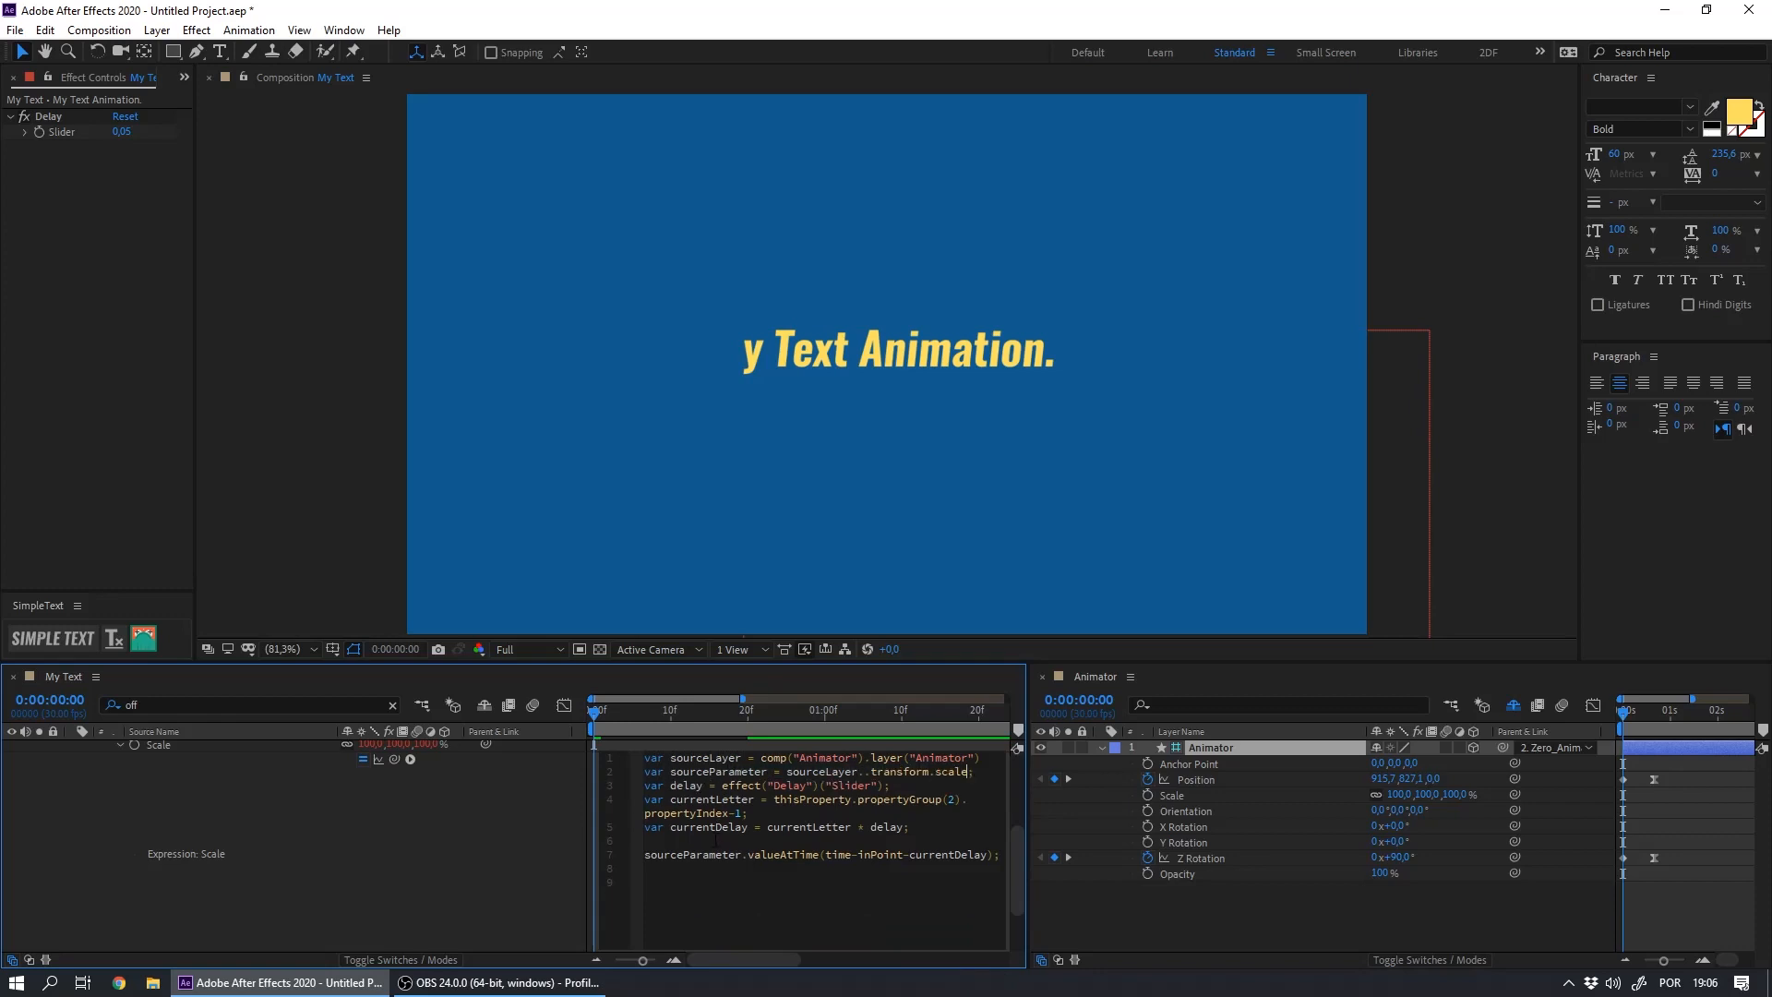
click(866, 772)
key(BackSpace)
click(368, 884)
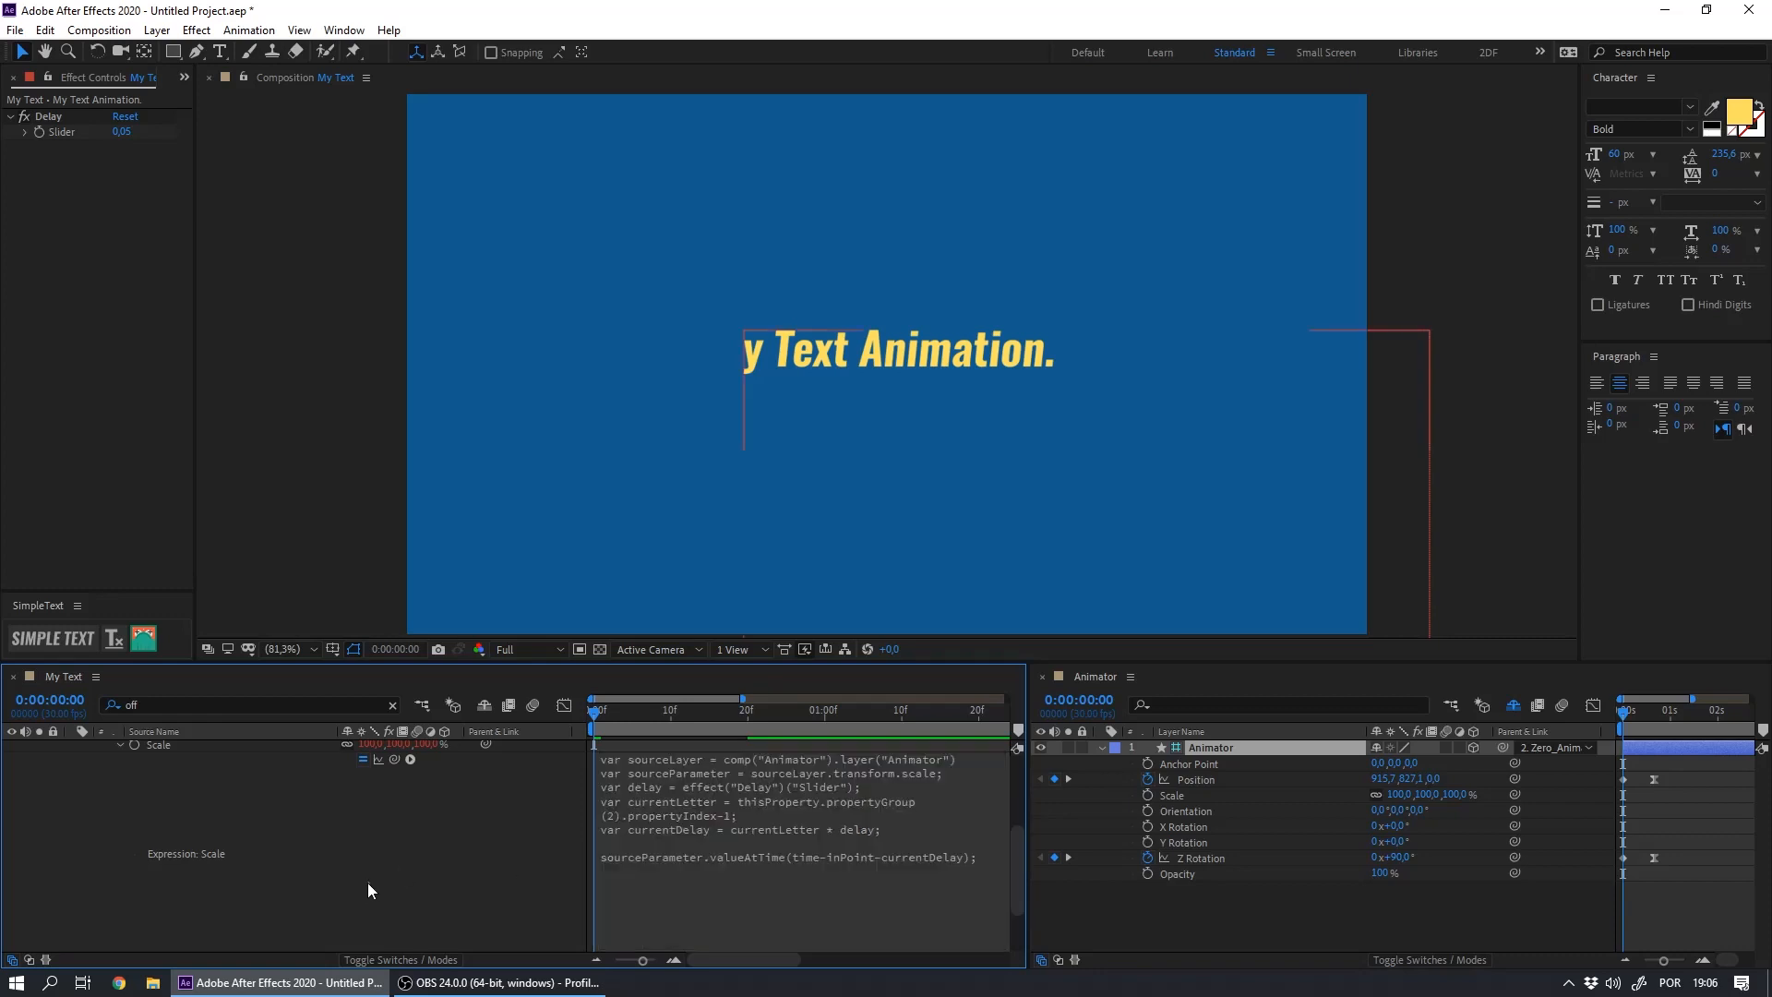
Copy the complete Scale expression, replace Animator 1's Opacity expression with it and enlarge the expression field
click(756, 849)
key(ctrl+c)
click(120, 745)
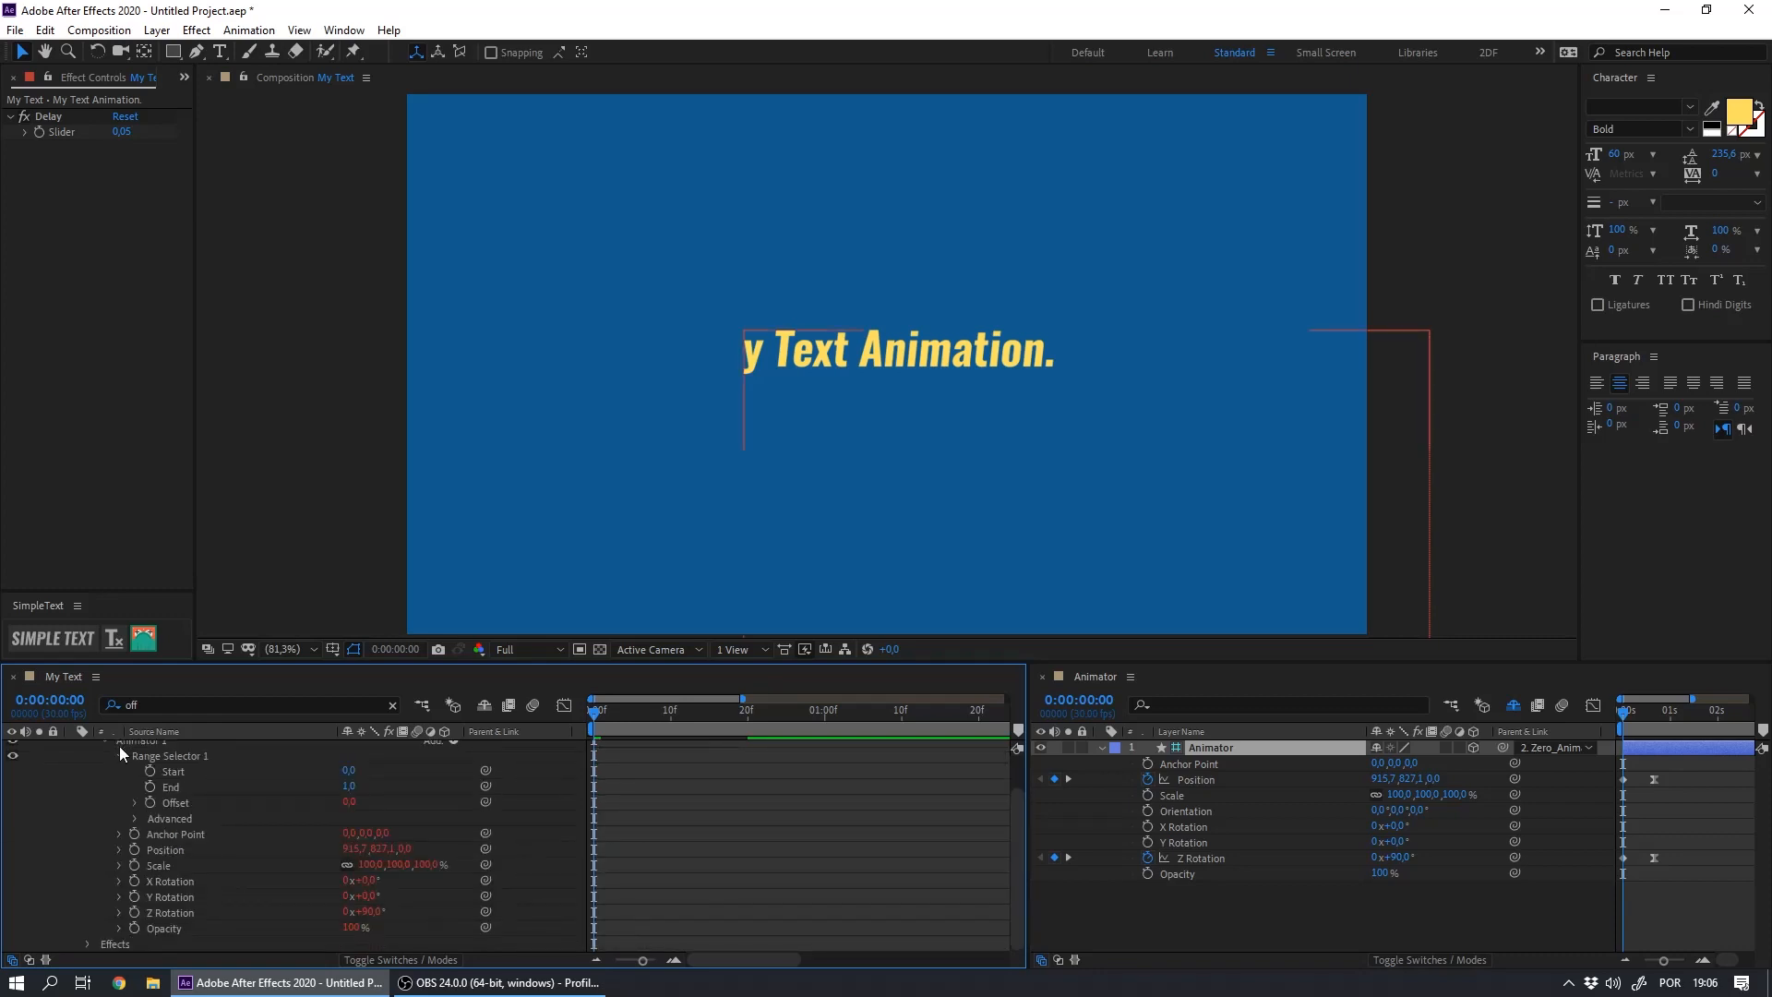
click(119, 927)
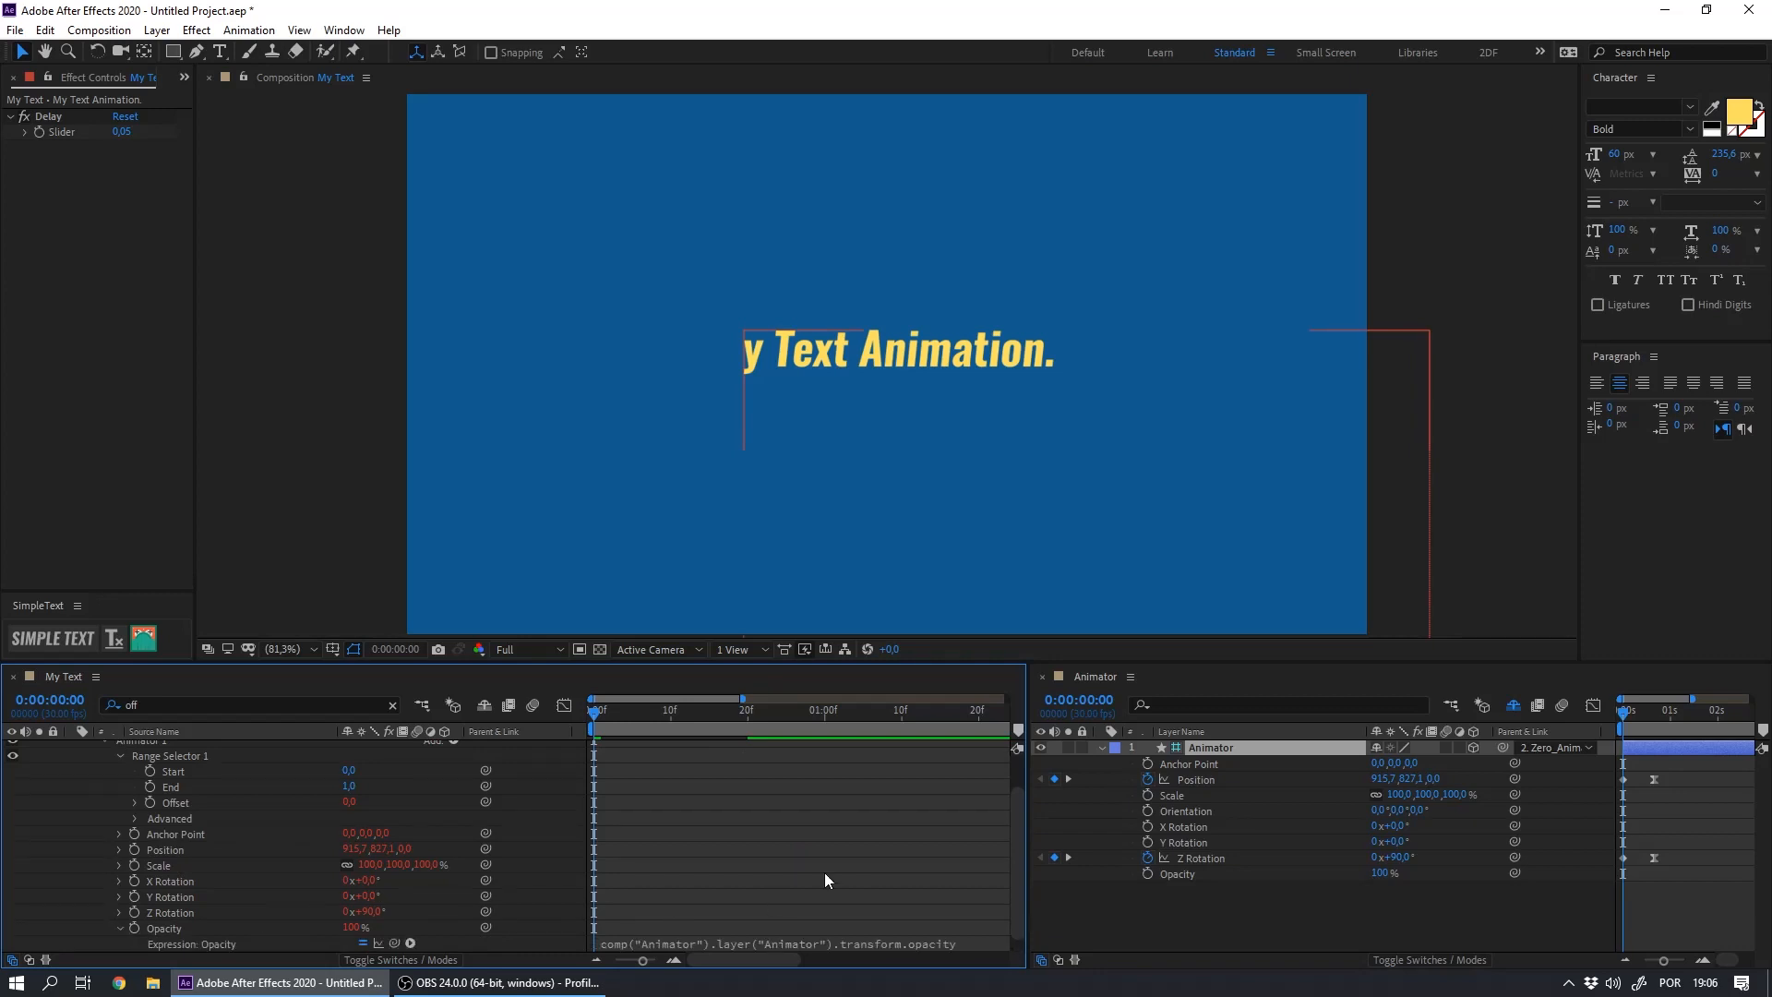
scroll(889, 912, down, 1)
click(886, 930)
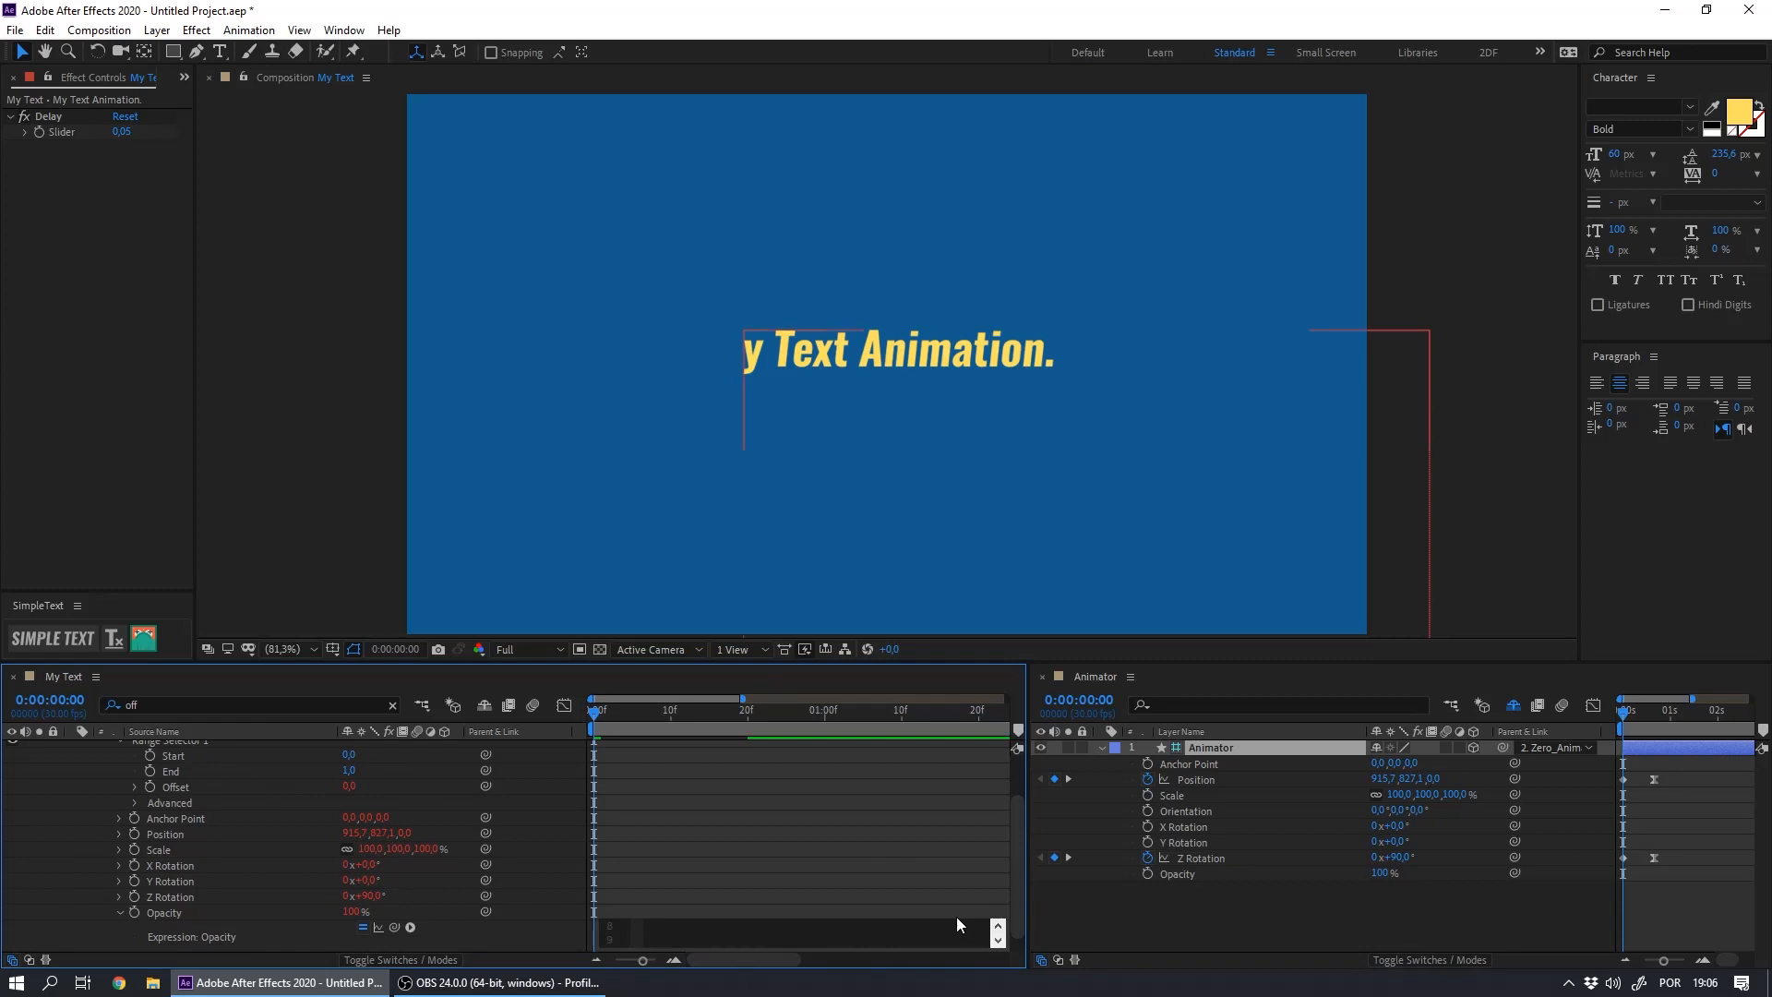
drag(1017, 901, 1017, 918)
drag(914, 936, 914, 995)
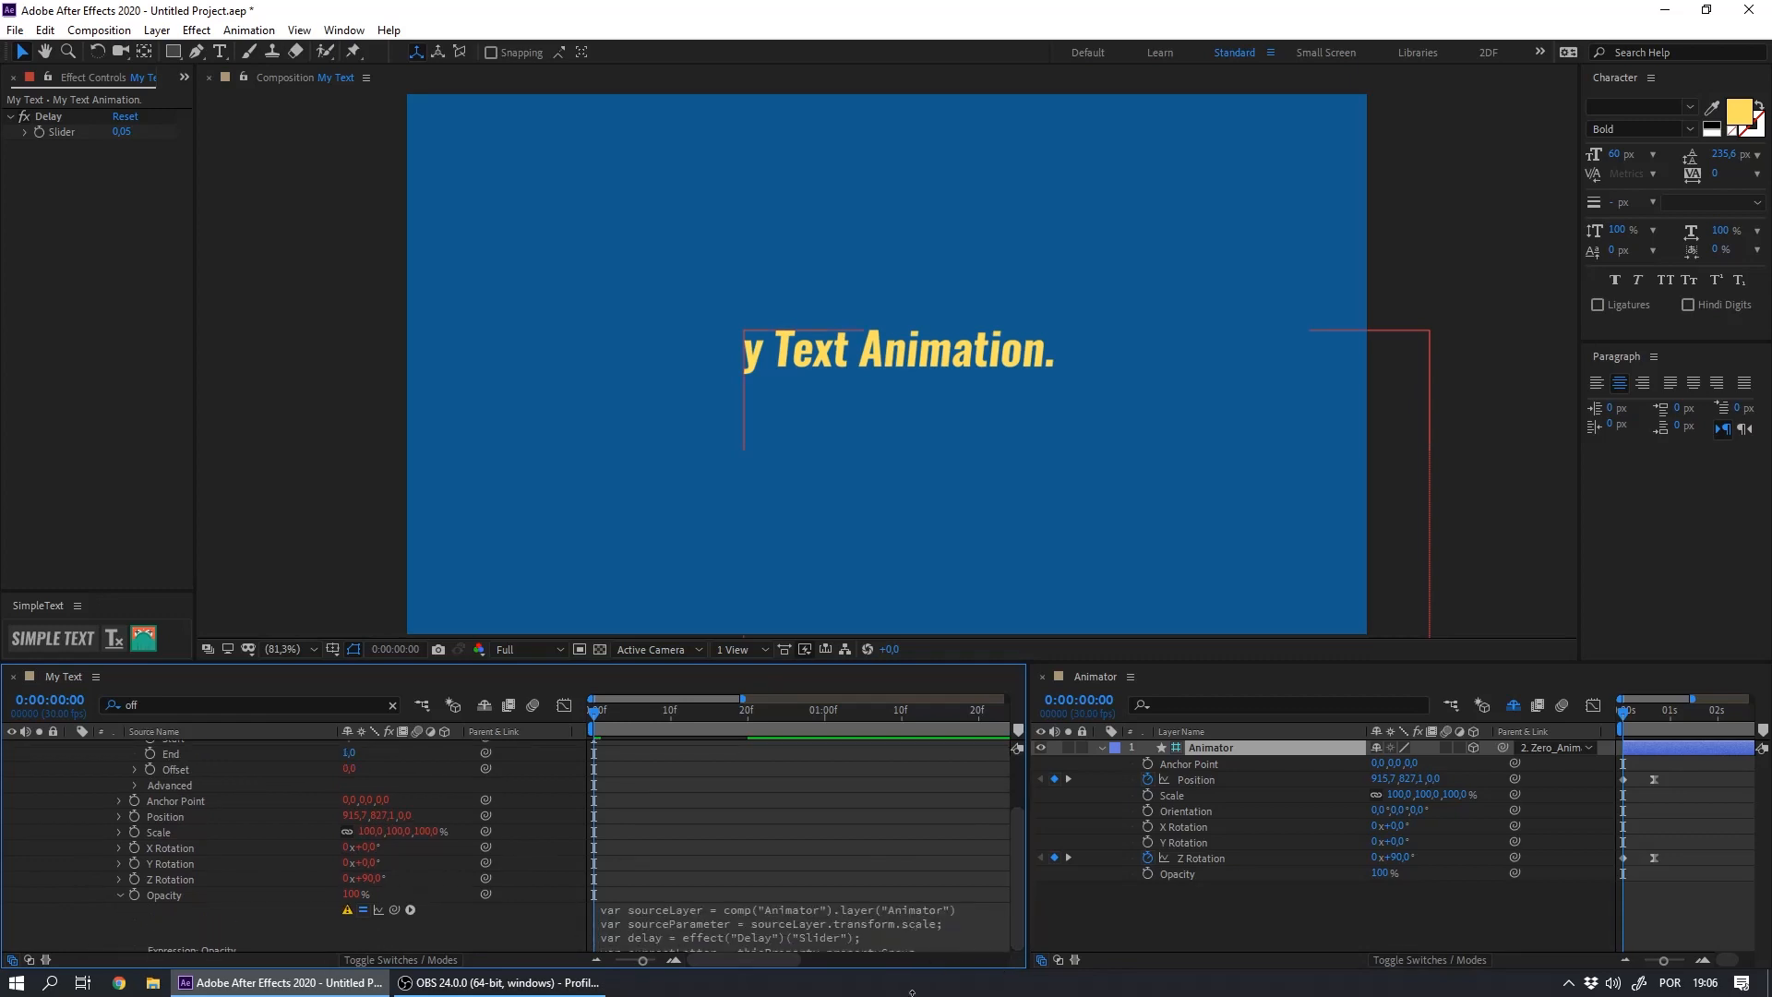
Change scale to opacity in the sourceParameter line of the Opacity expression
scroll(1018, 882, down, 2)
click(917, 857)
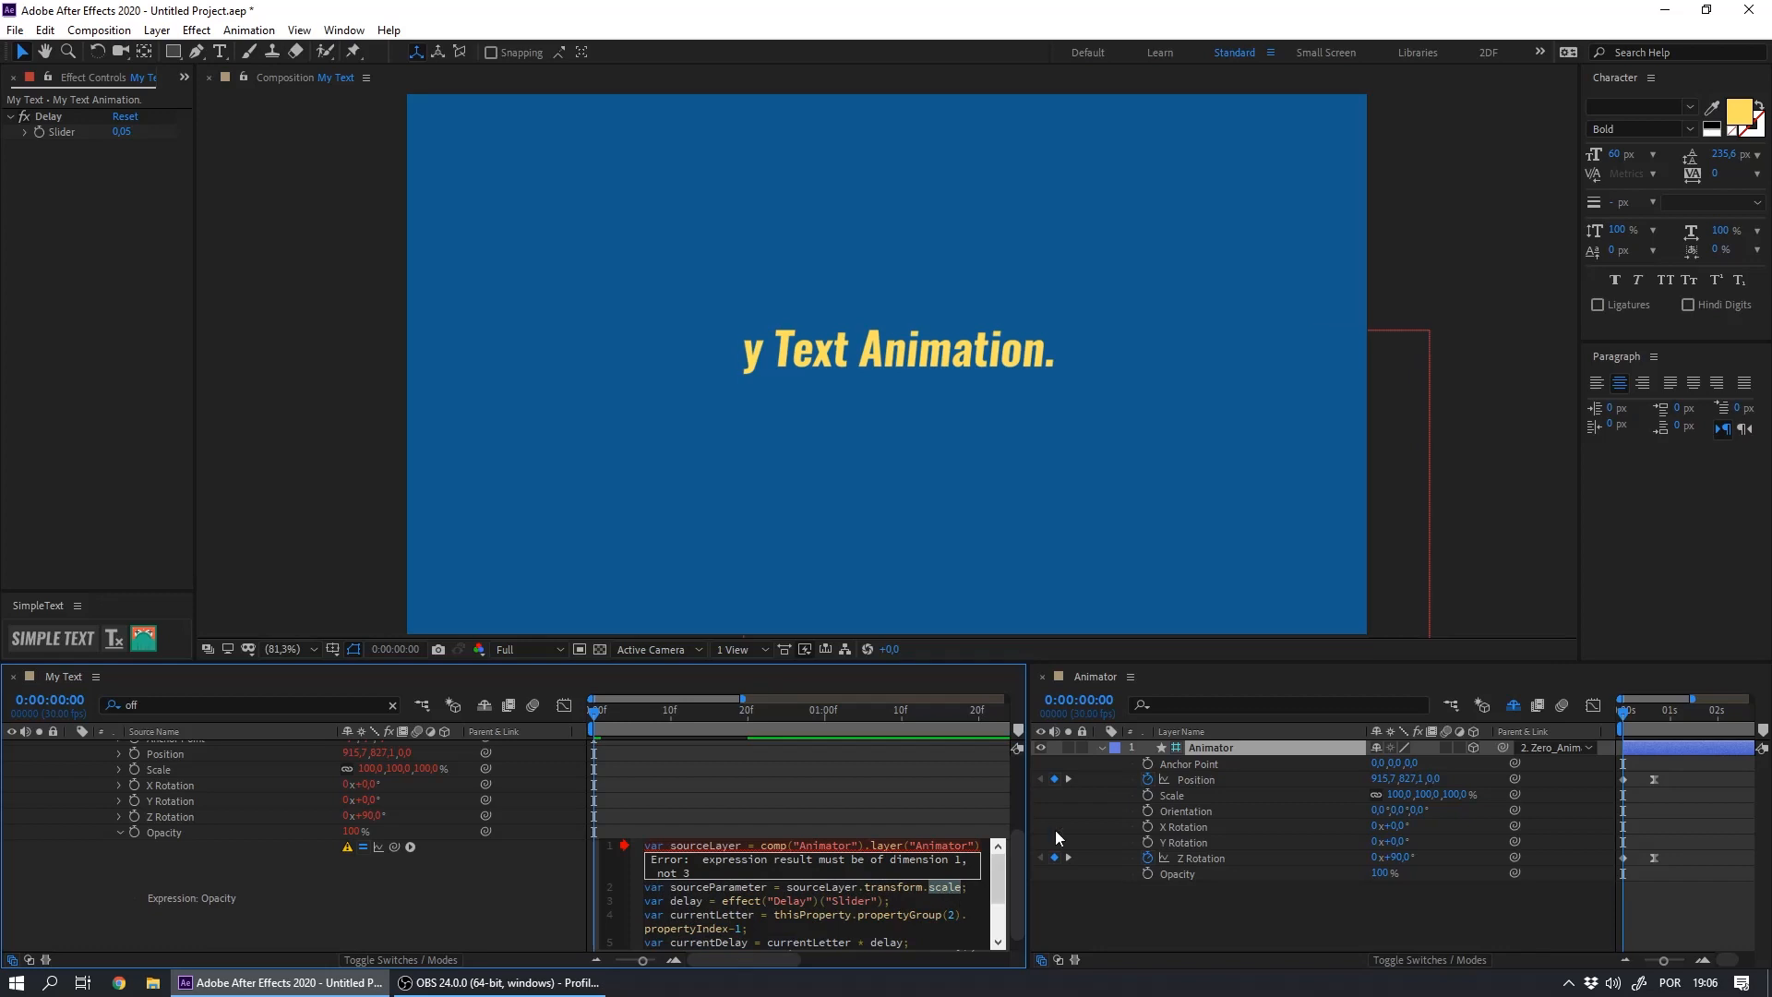
text(opacity)
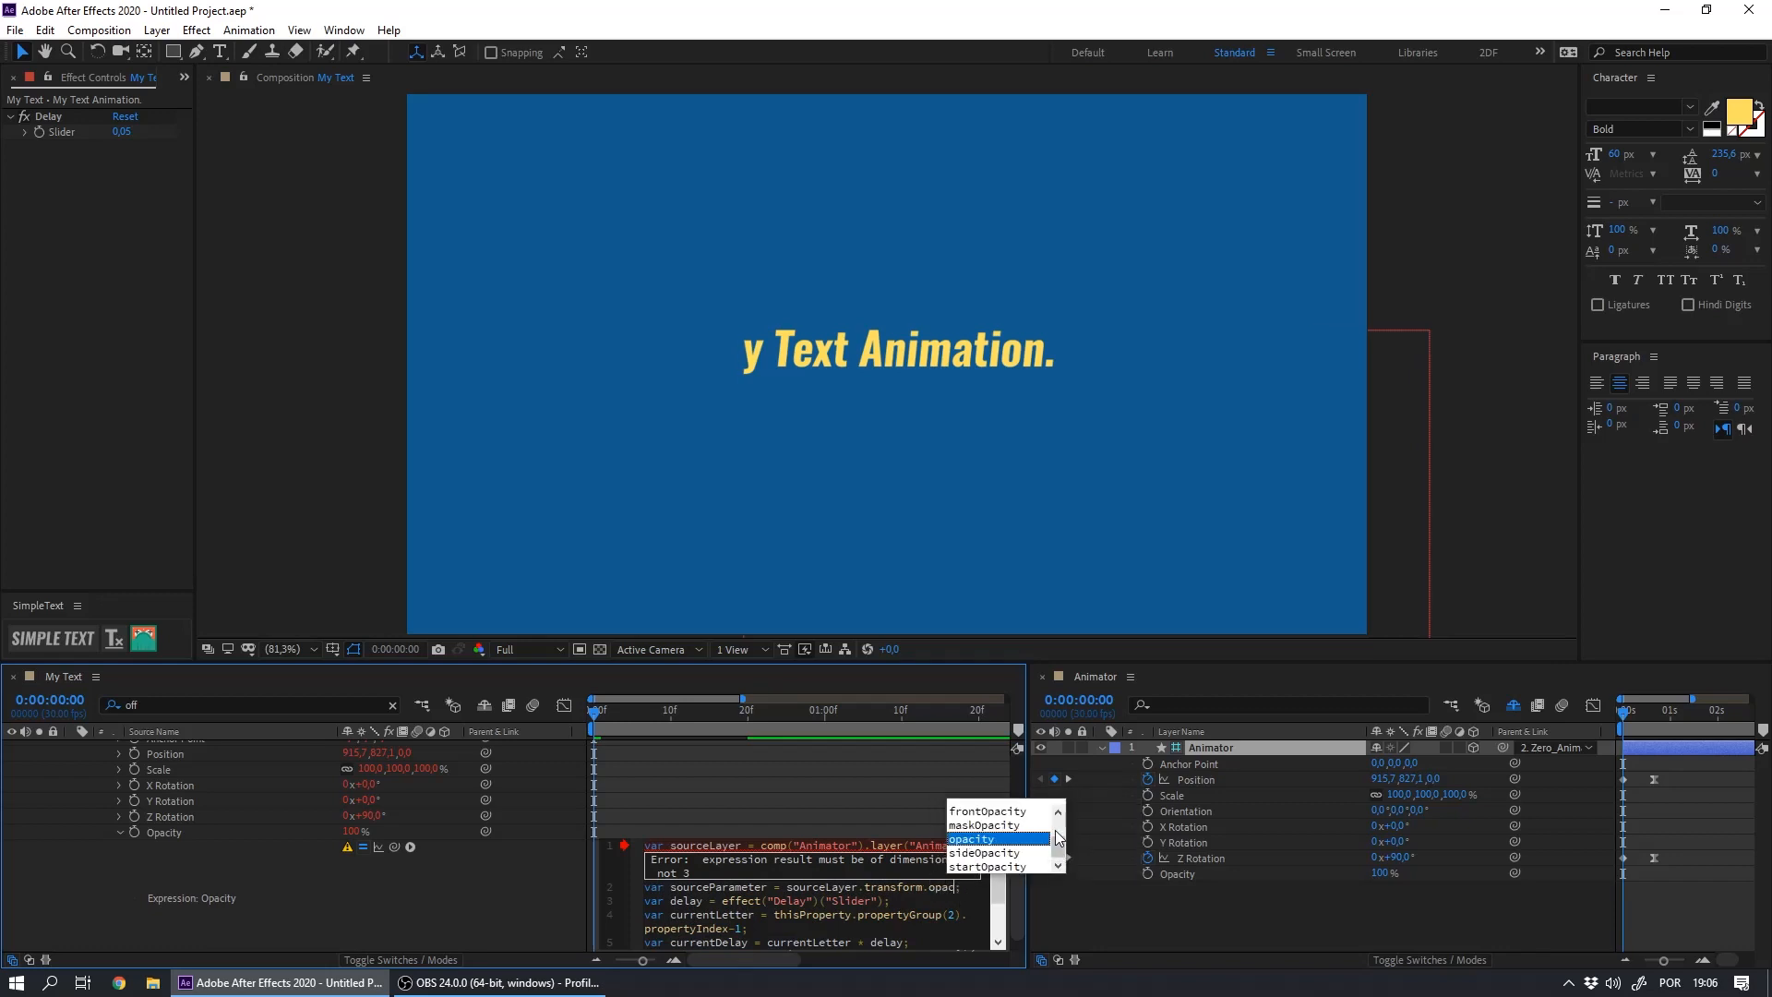
double_click(1059, 839)
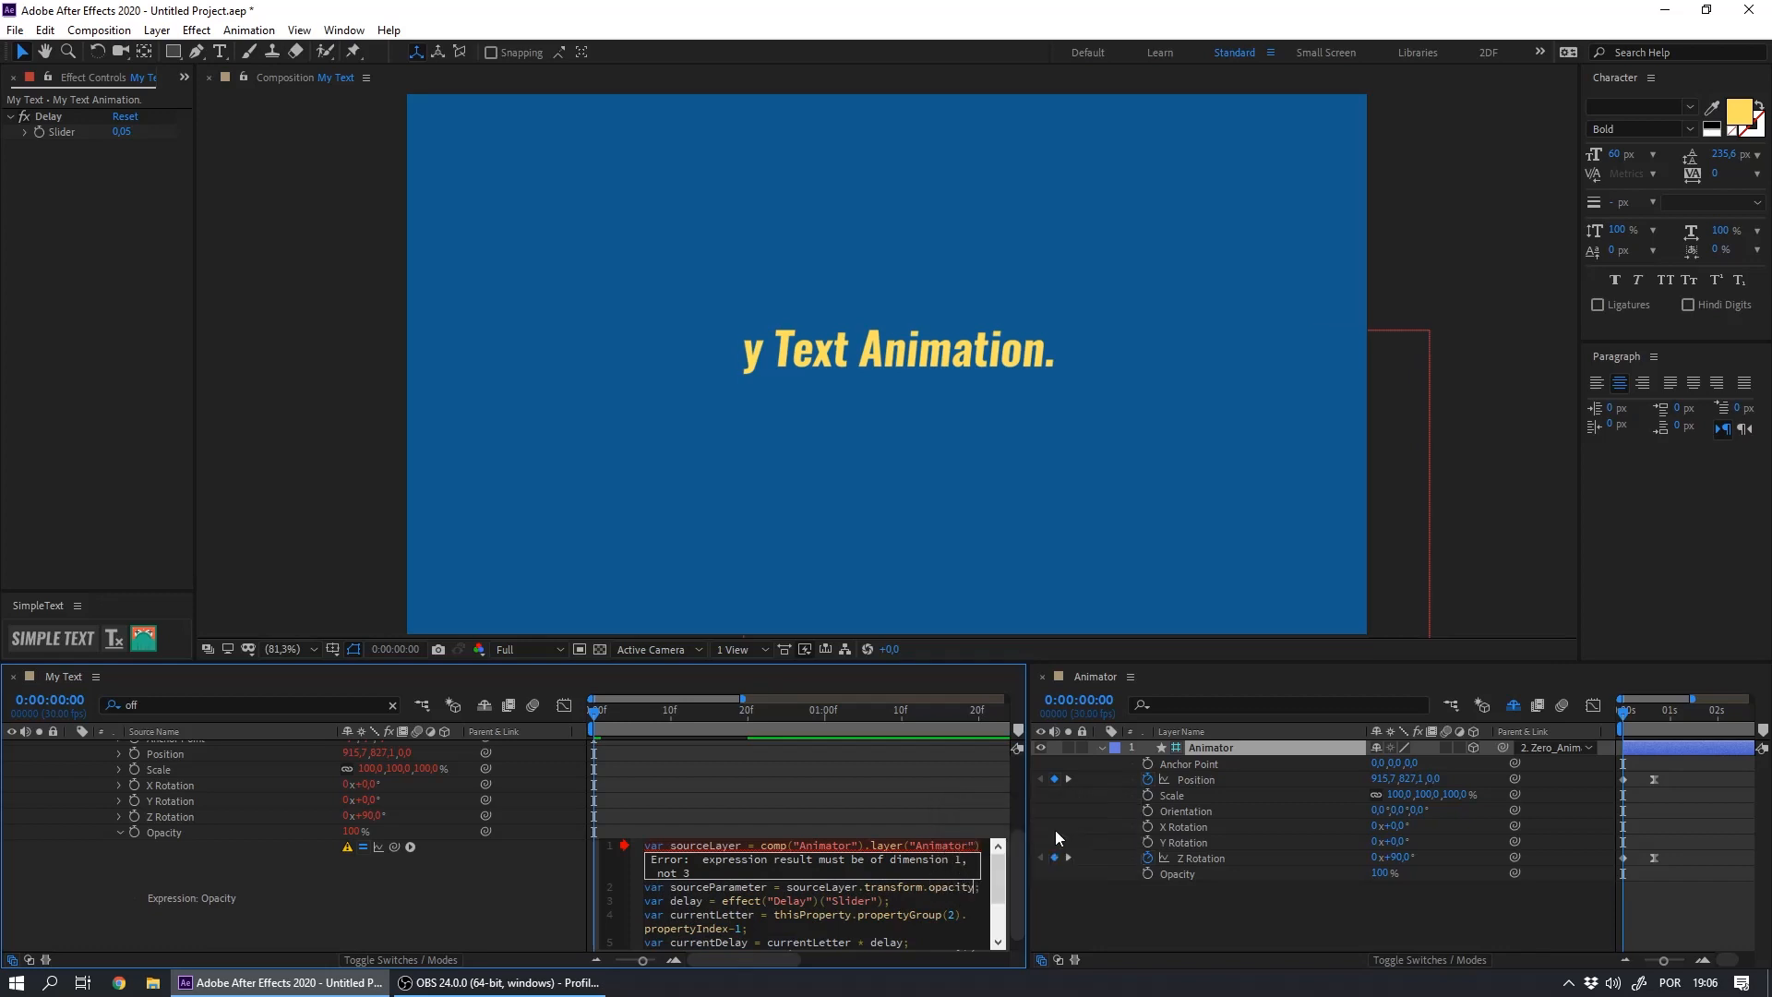
click(460, 875)
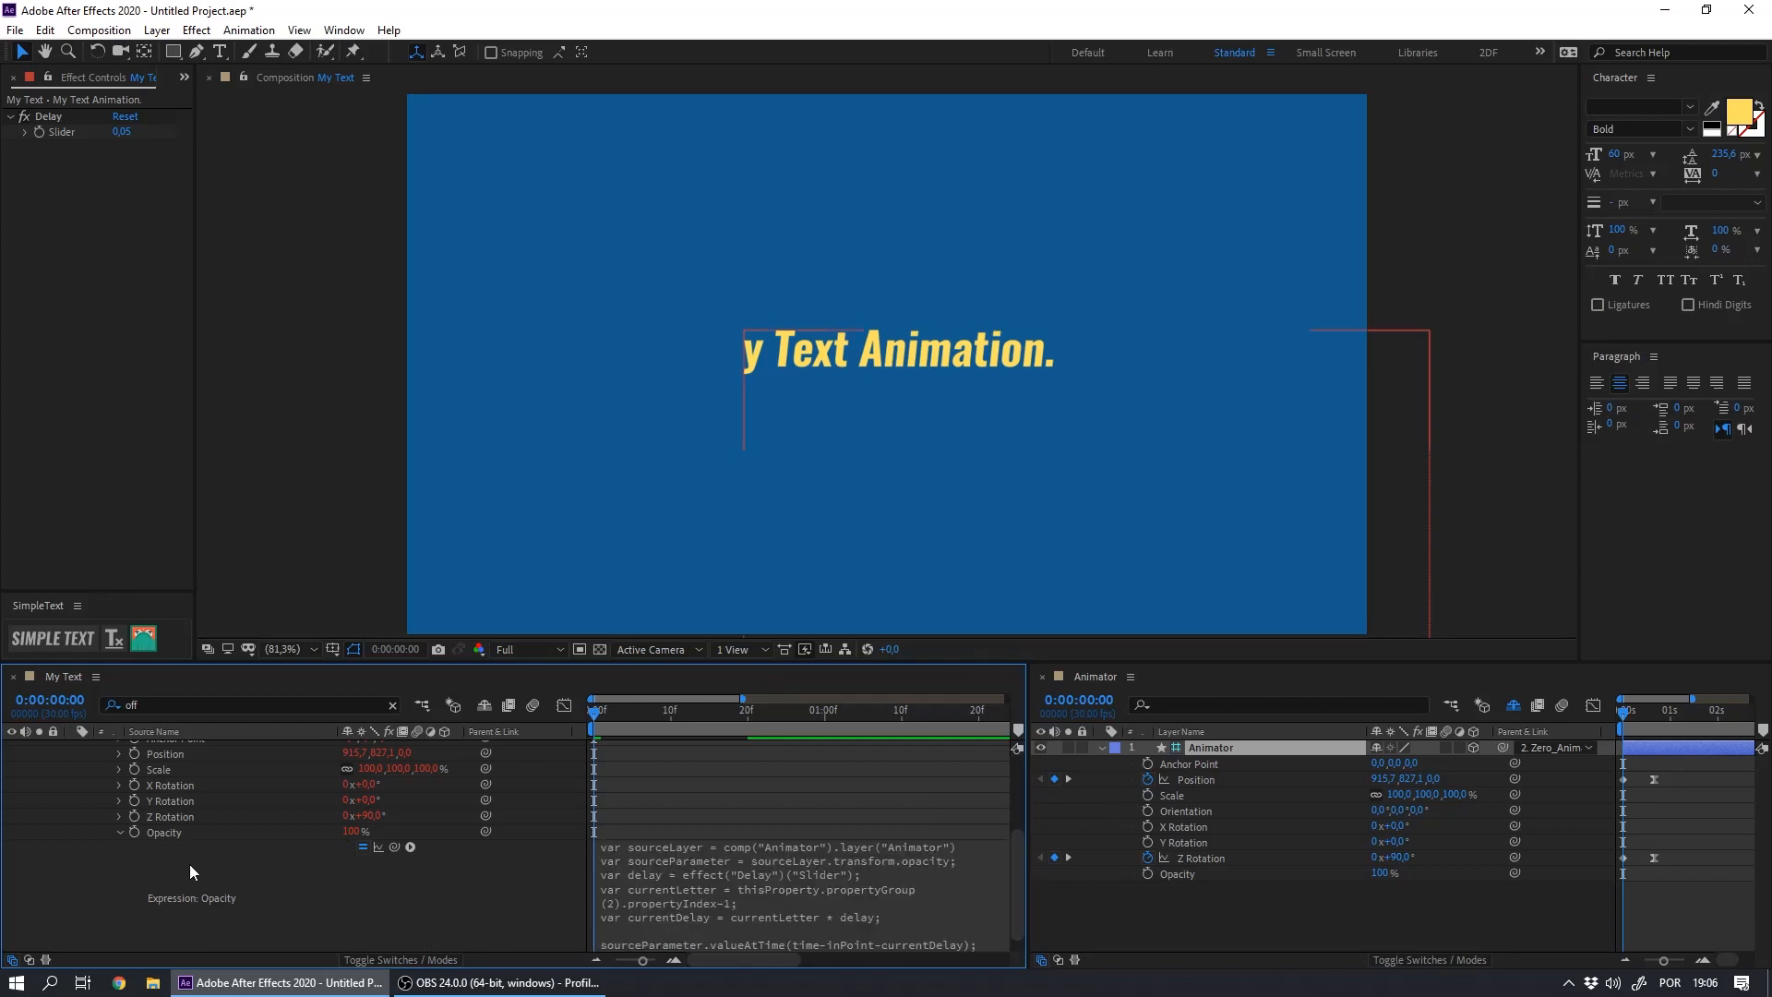
Replace the link expression on Animator 1's Z Rotation with the copied delay expression
click(119, 817)
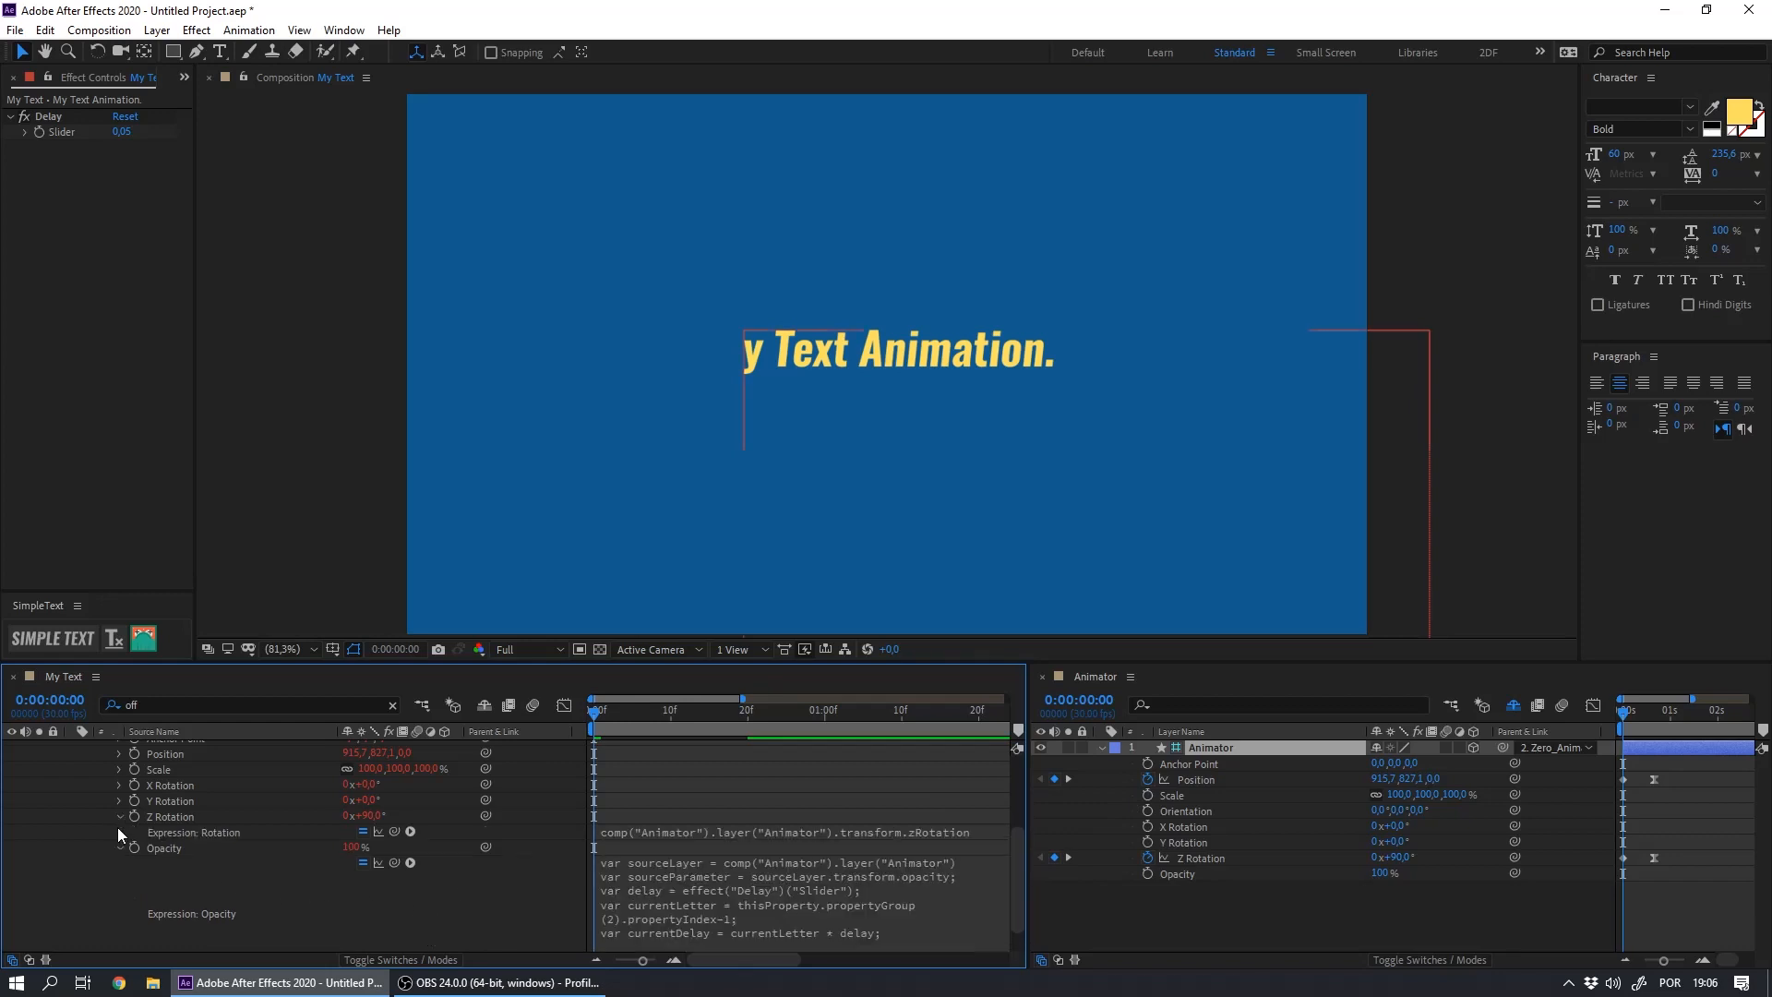
click(870, 836)
key(ctrl+v)
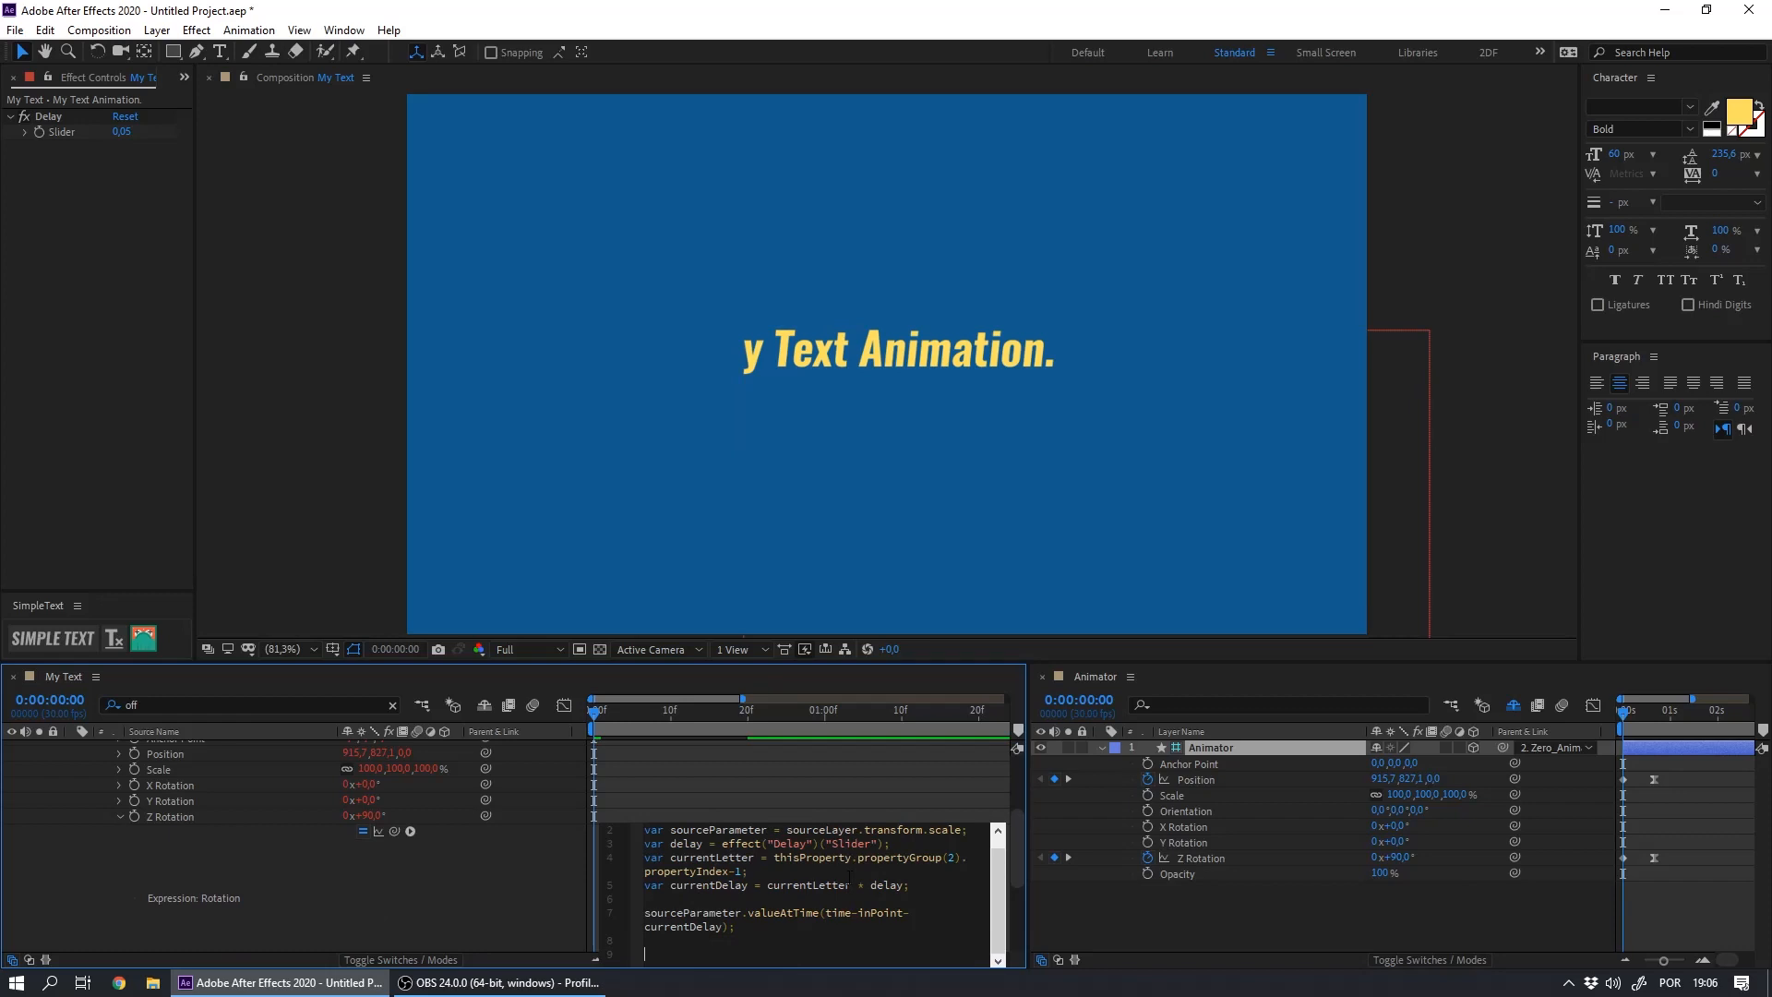
Replace the link expression on Animator 1's Y Rotation with the copied delay expression and enlarge the expression field
click(120, 801)
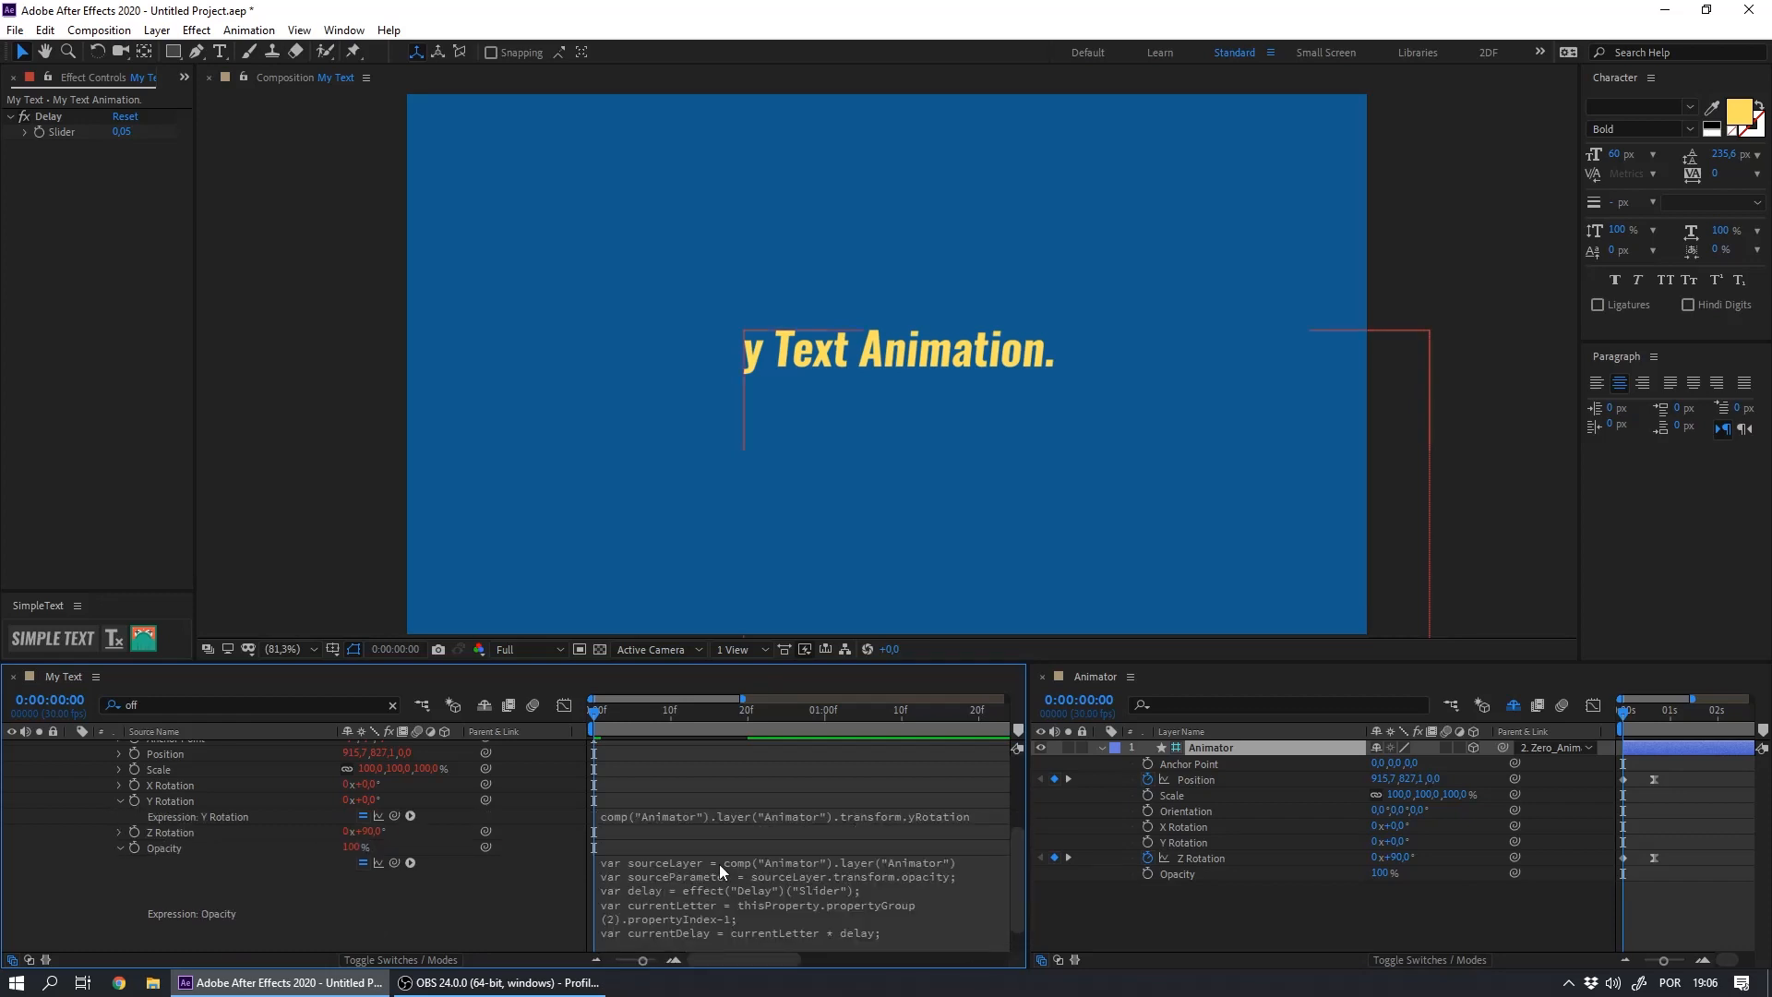
click(691, 813)
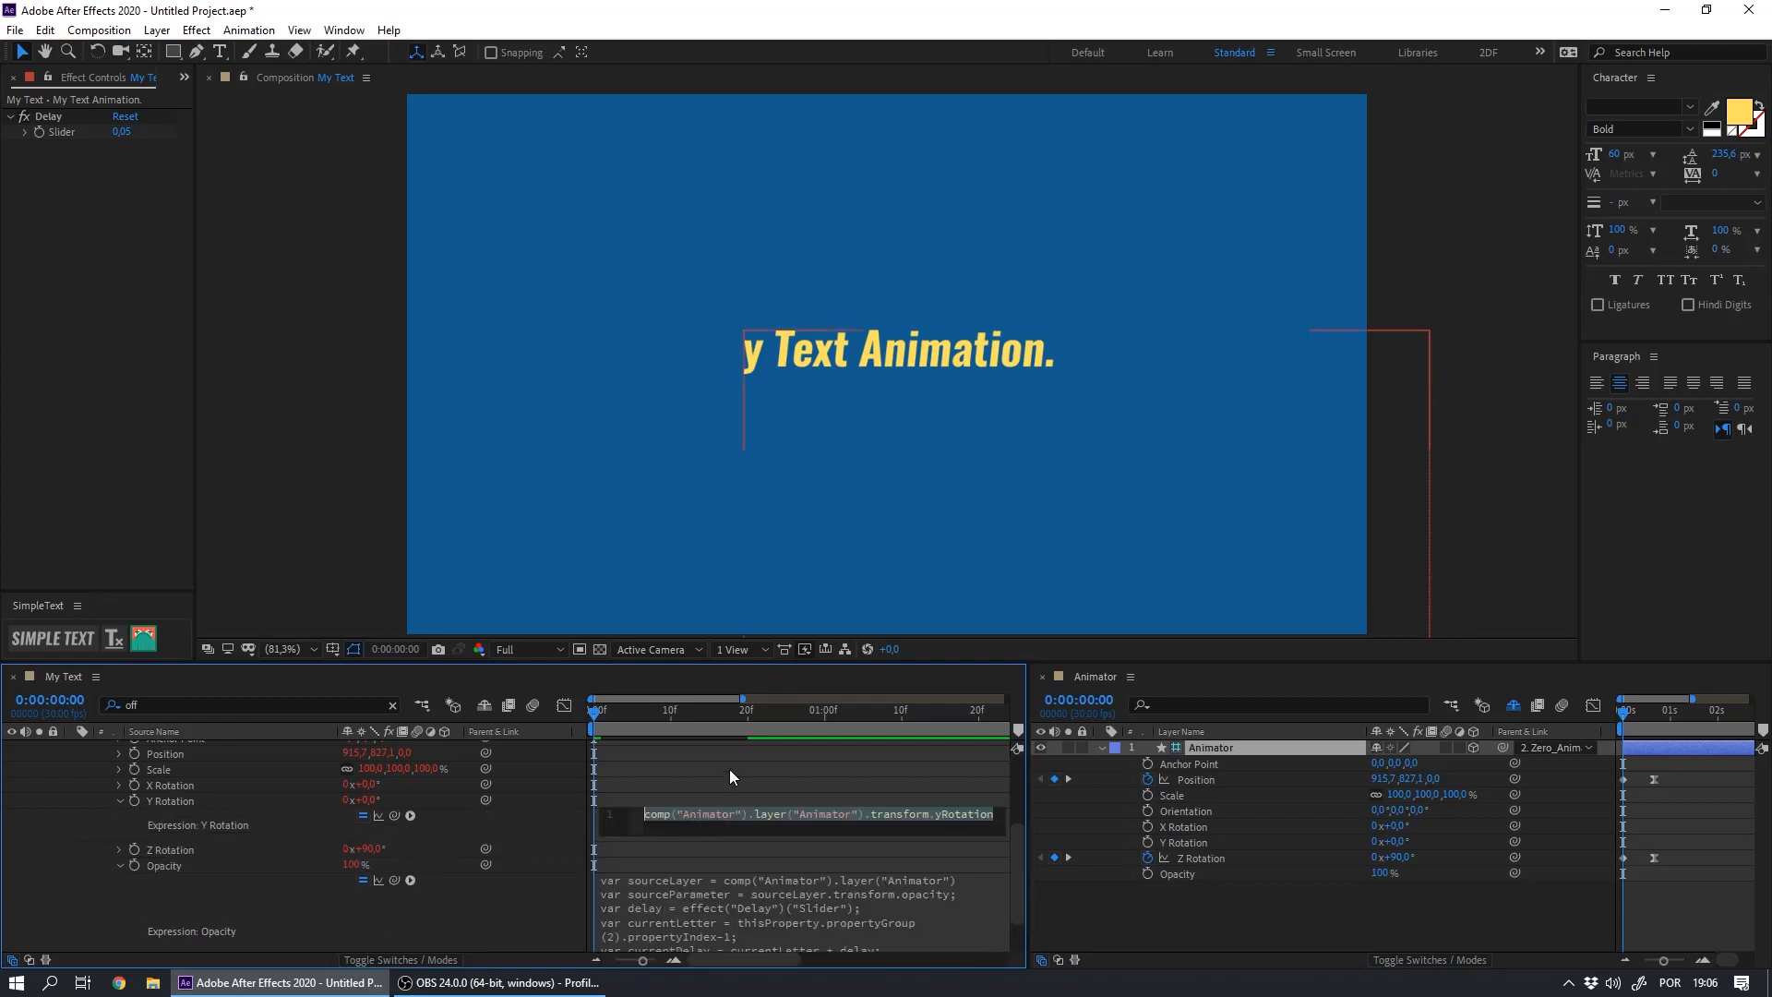
key(ctrl+v)
drag(985, 839, 971, 971)
Change scale to yRotation in the sourceParameter line of the Y Rotation expression
click(884, 835)
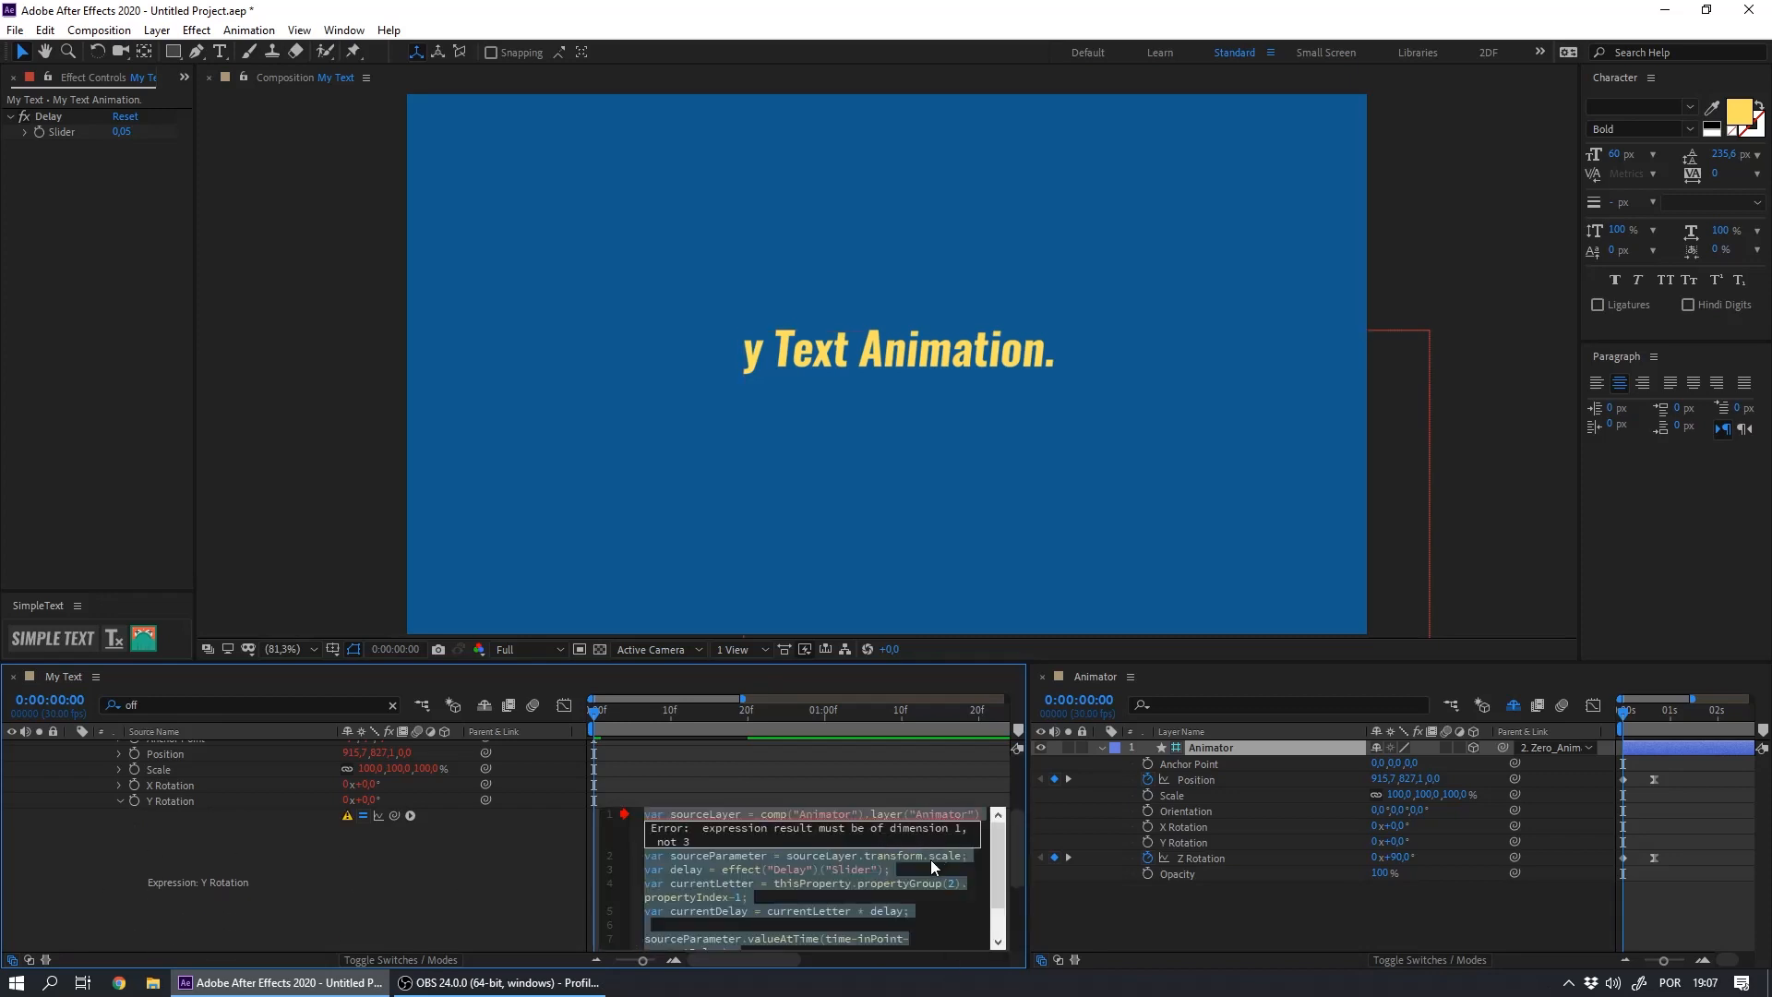
click(993, 917)
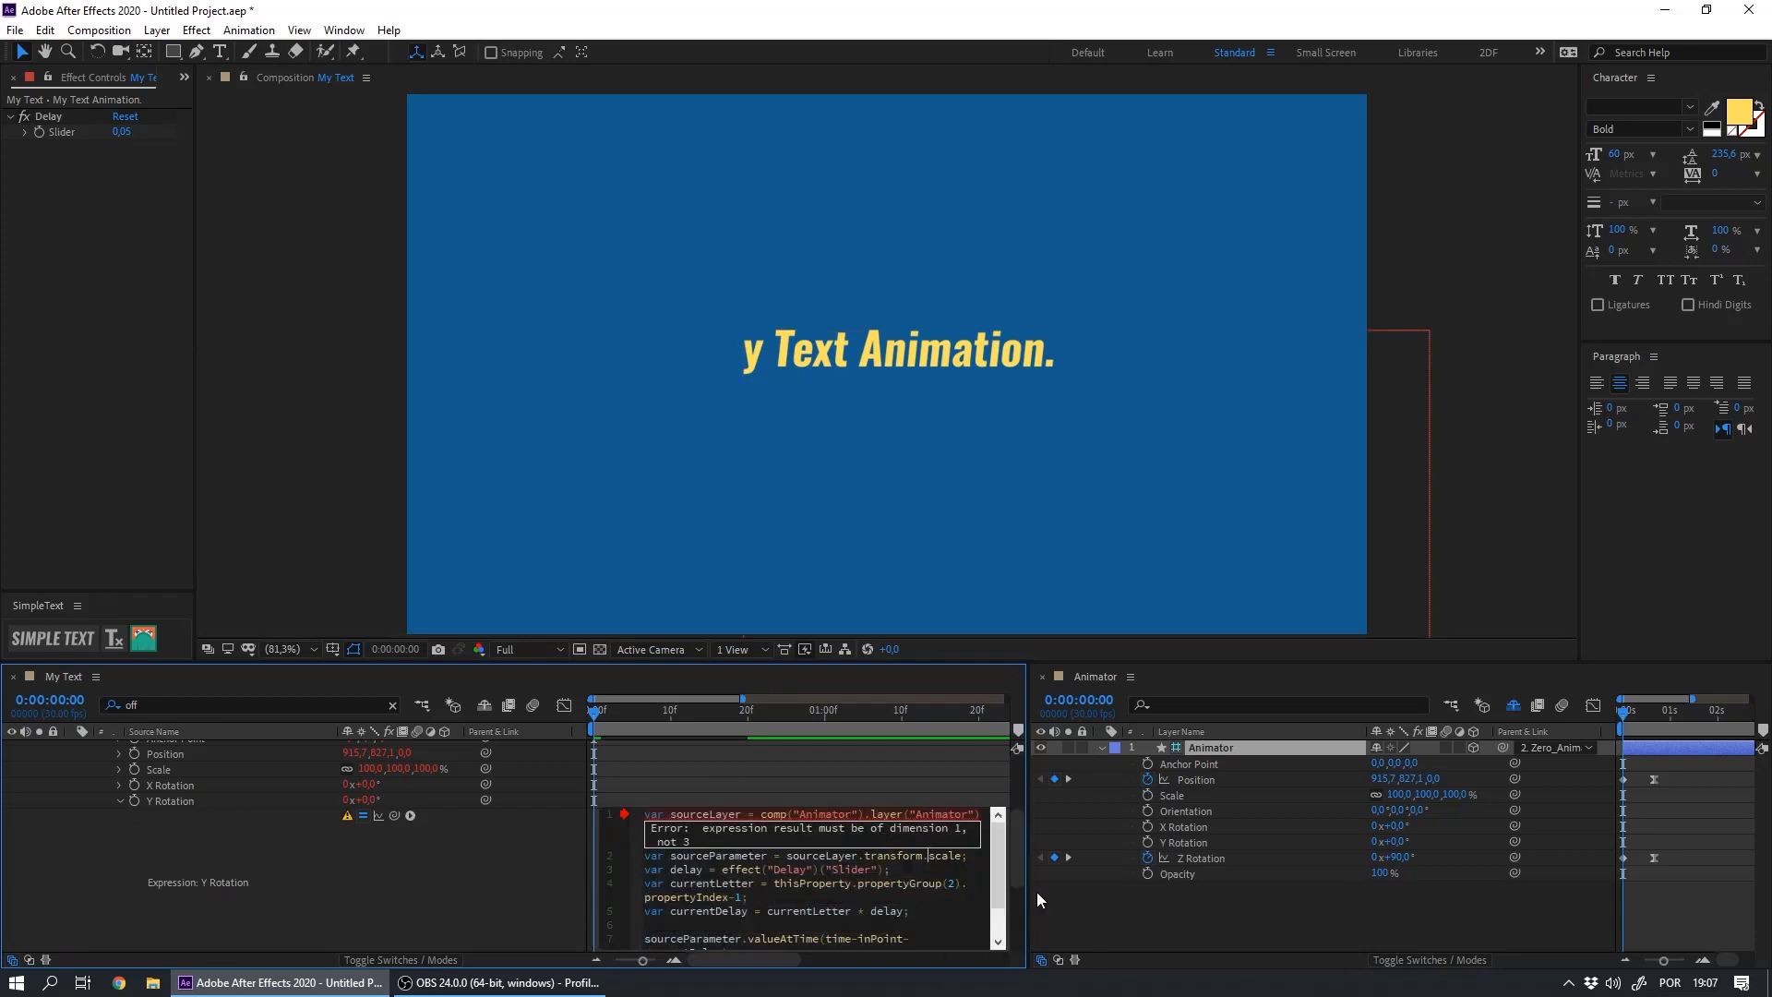
text(yRotation)
key(Delete)
key(Delete)
key(Delete)
key(Delete)
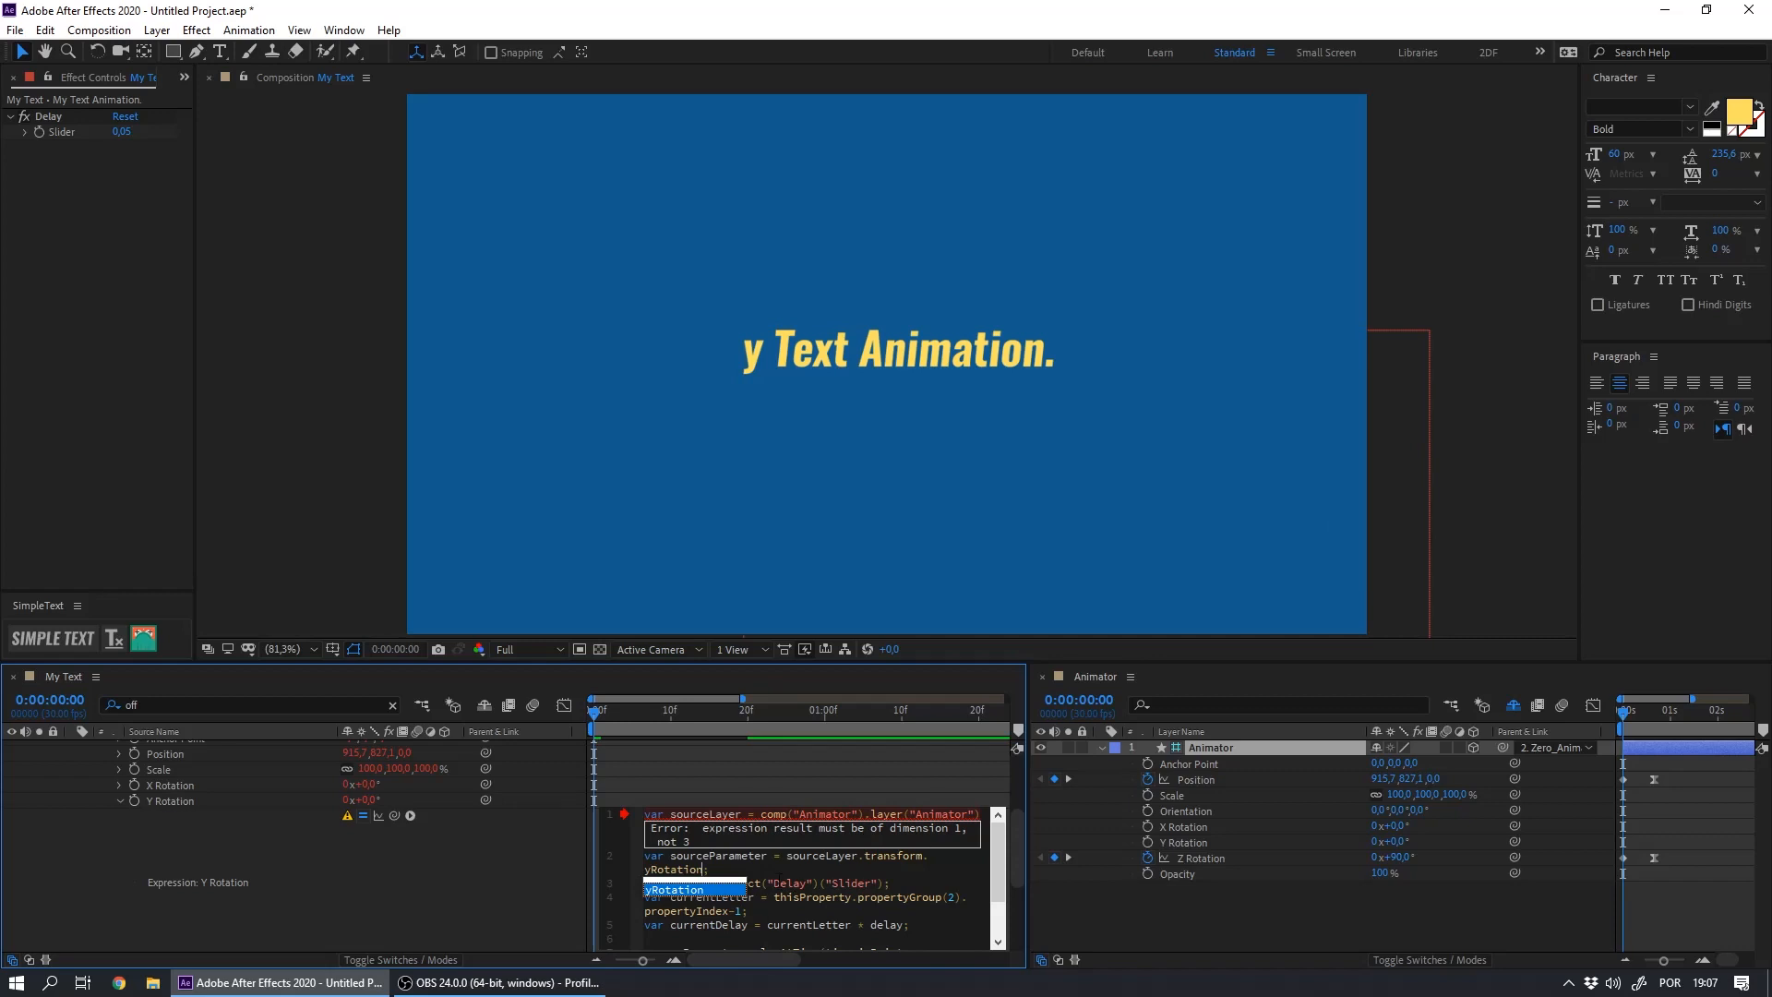
key(Escape)
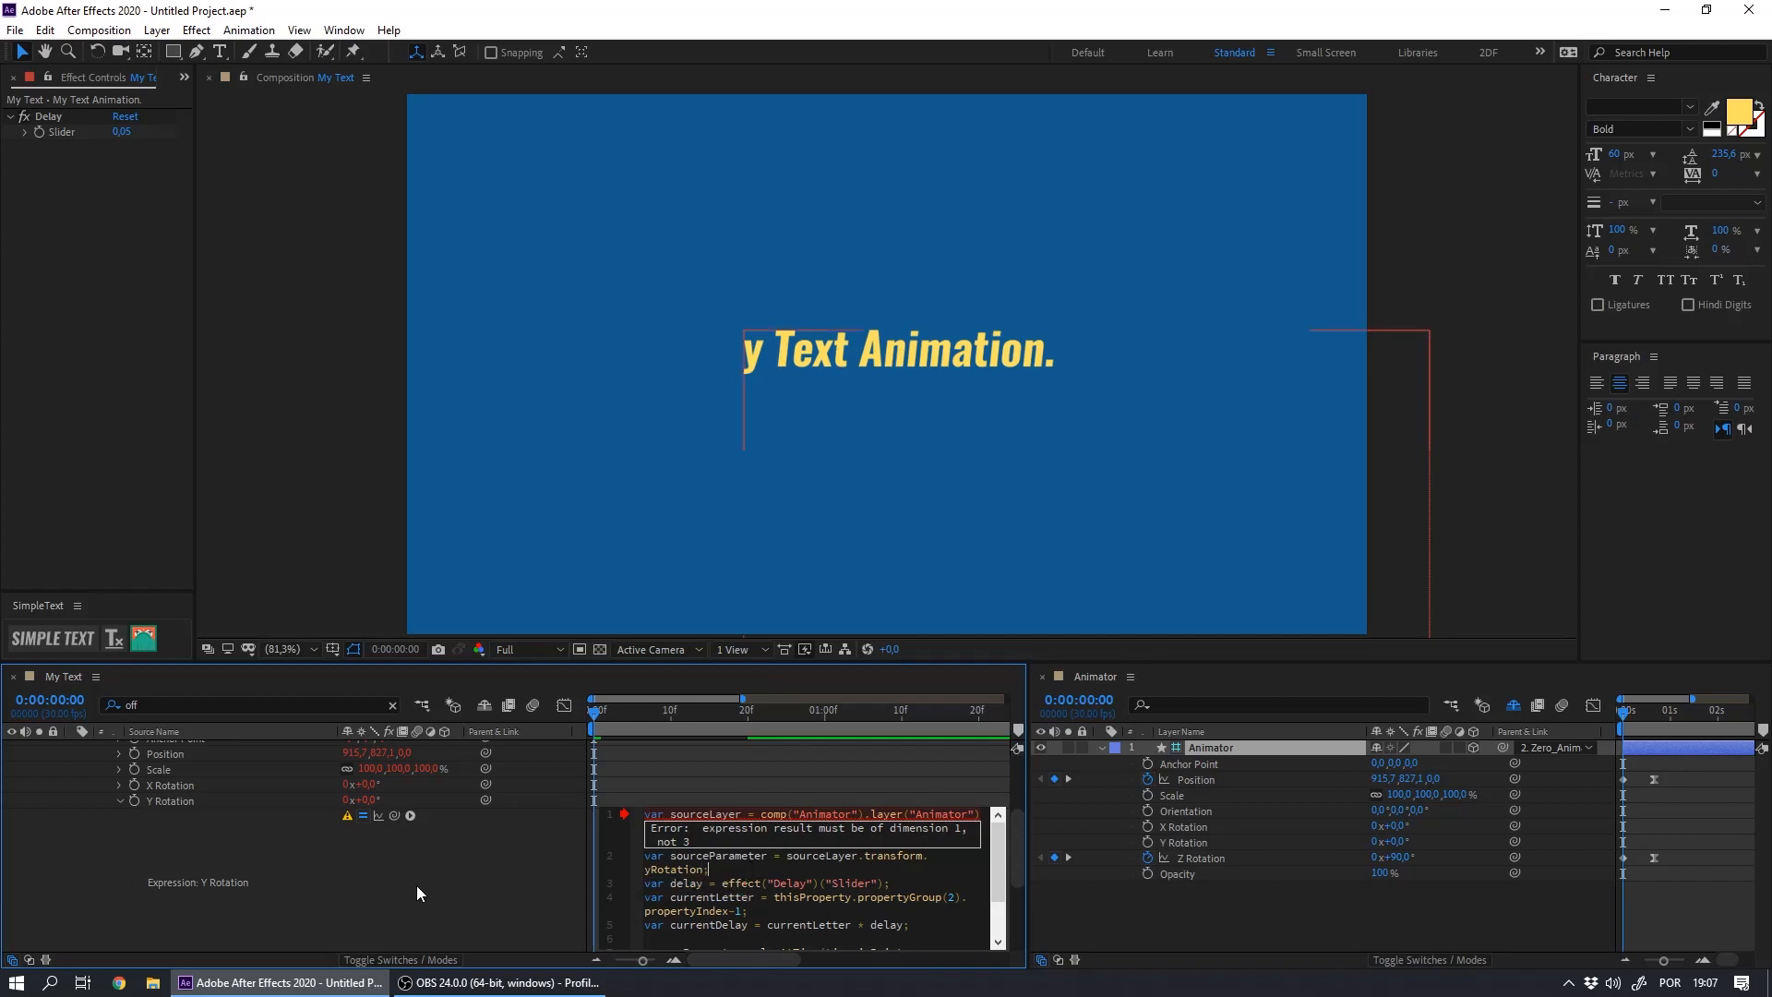
click(423, 889)
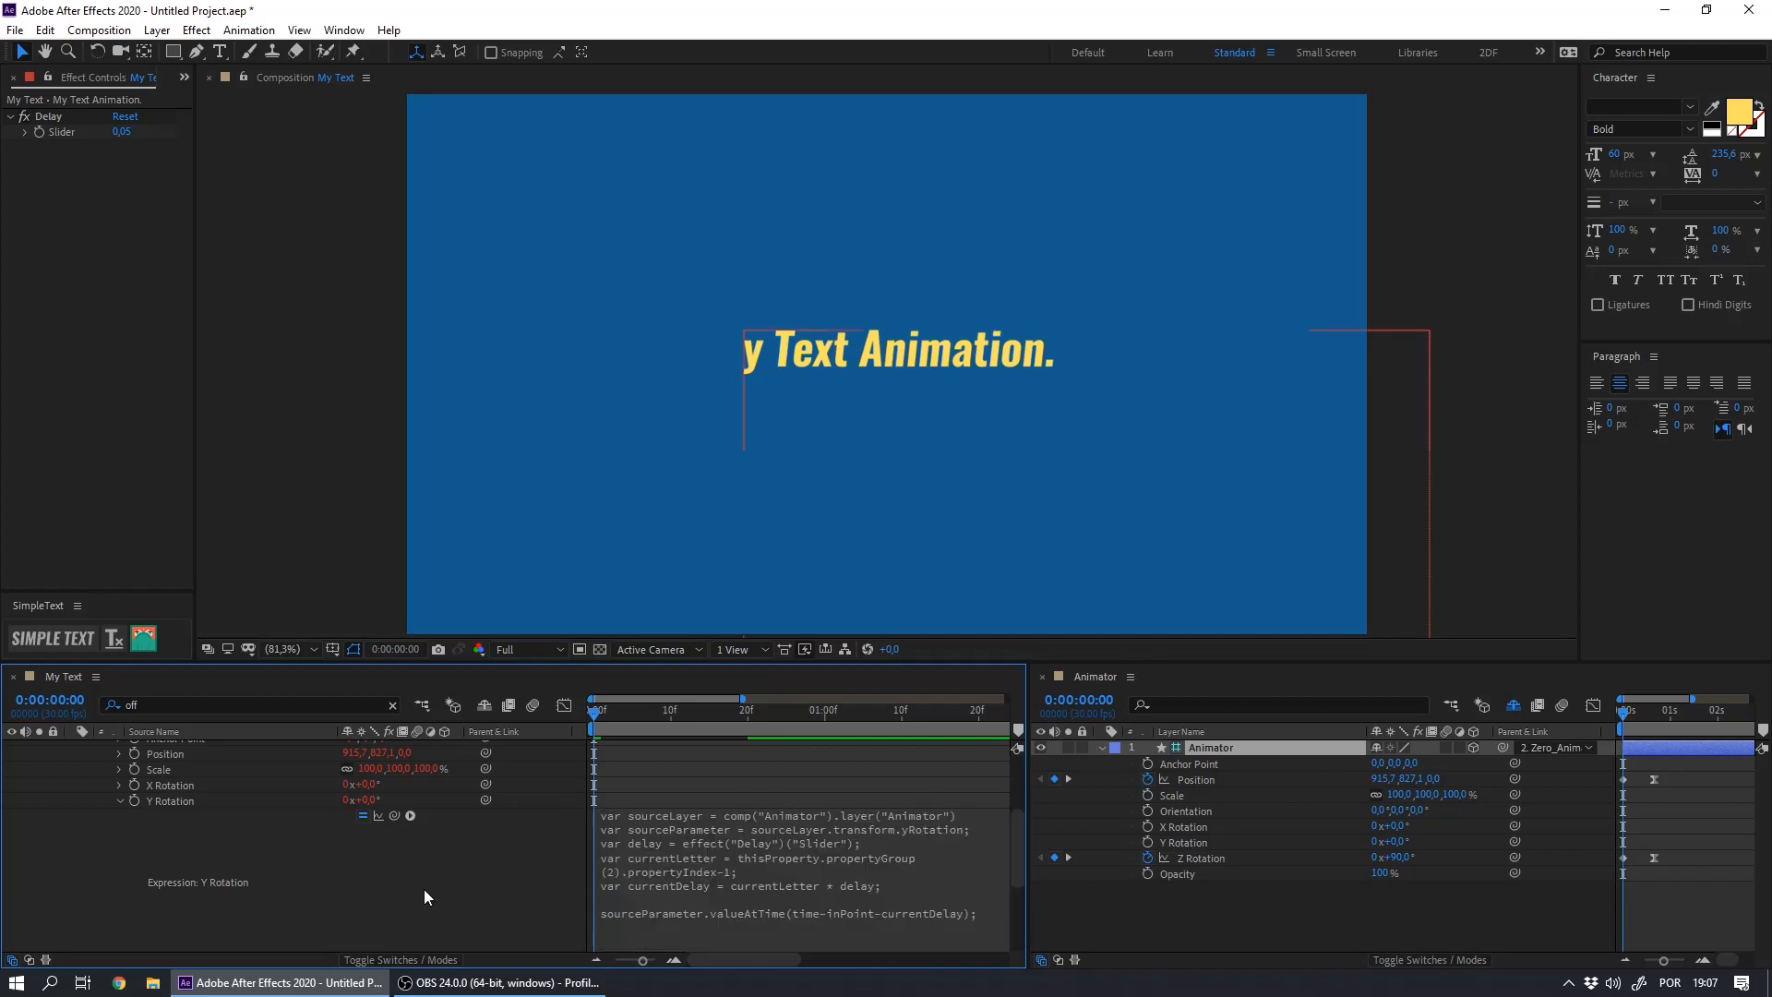
Replace the link expression on Animator 1's X Rotation with the copied delay expression
click(117, 785)
click(685, 801)
key(ctrl+a)
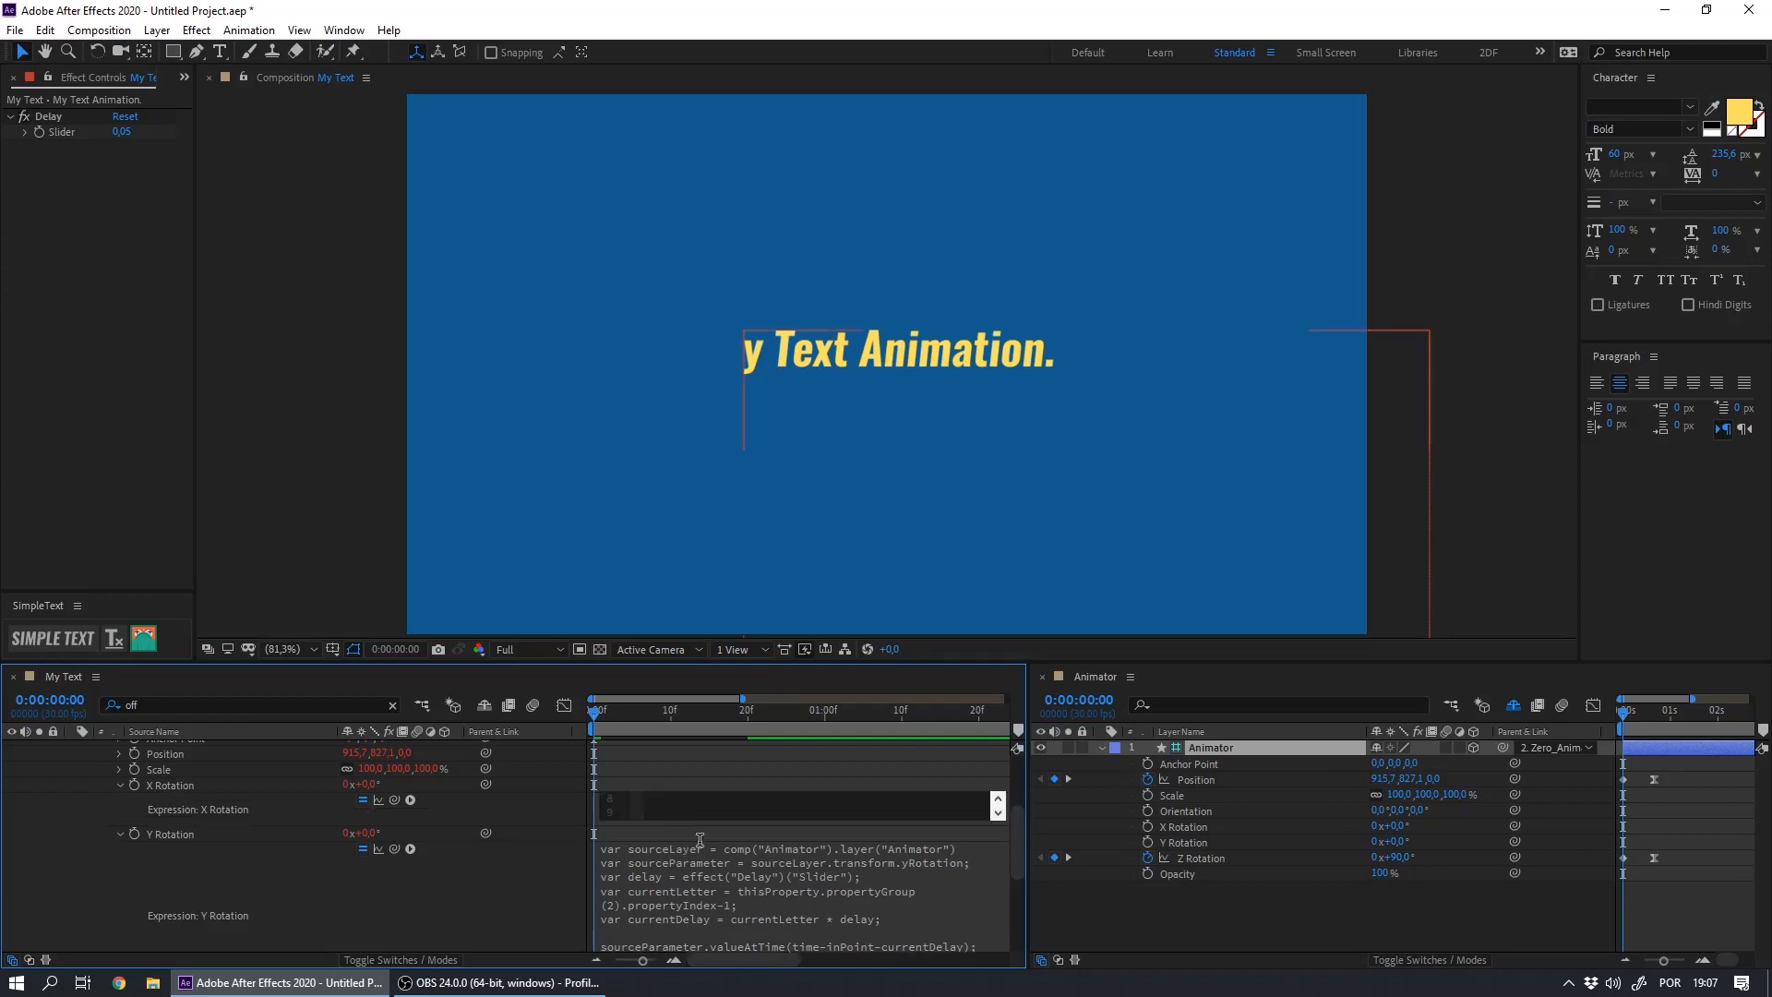
text(var sourceLayer = comp("Animator").layer("Animator"); var sourceParameter = sourceLayer.transform.scale; var delay = effect("Delay")("Slider"); var currentLetter = thisProperty.propertyGroup(2).propertyIndex-1; var currentDelay = currentLetter * delay;  sourceParameter.valueAtTime(time-inPoint-currentDelay);)
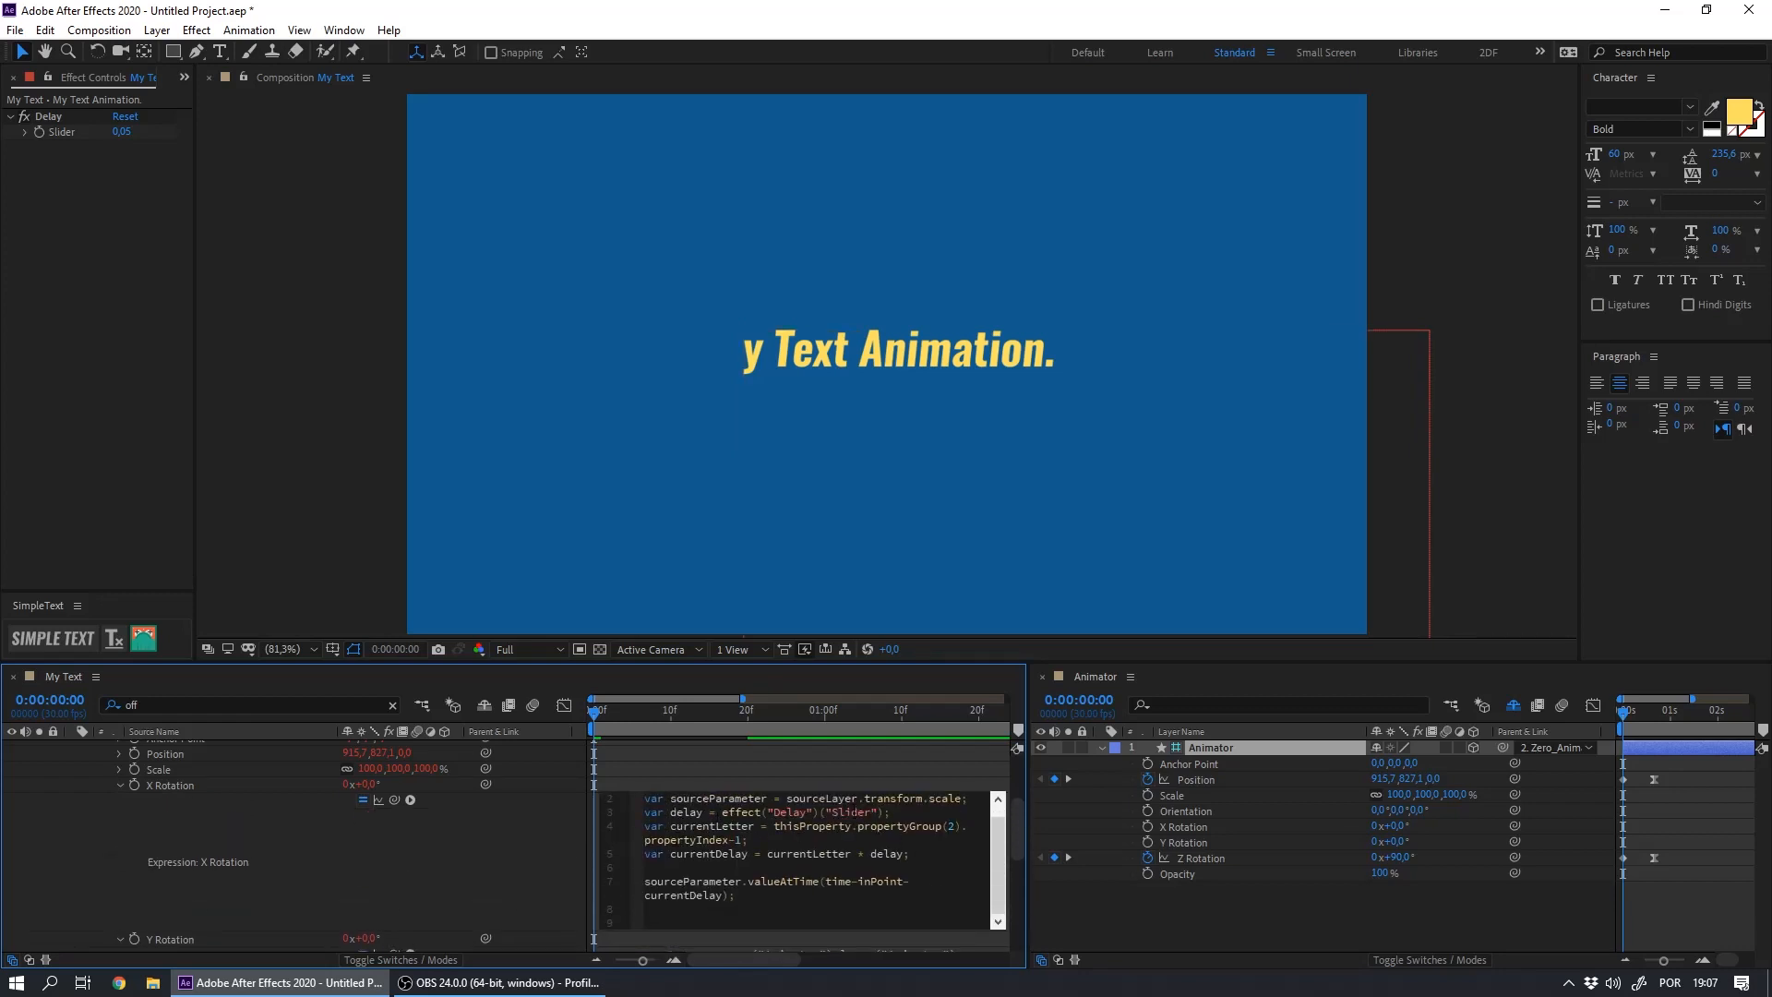
Change scale to xRotation in the sourceParameter line of the X Rotation expression
drag(995, 834, 997, 822)
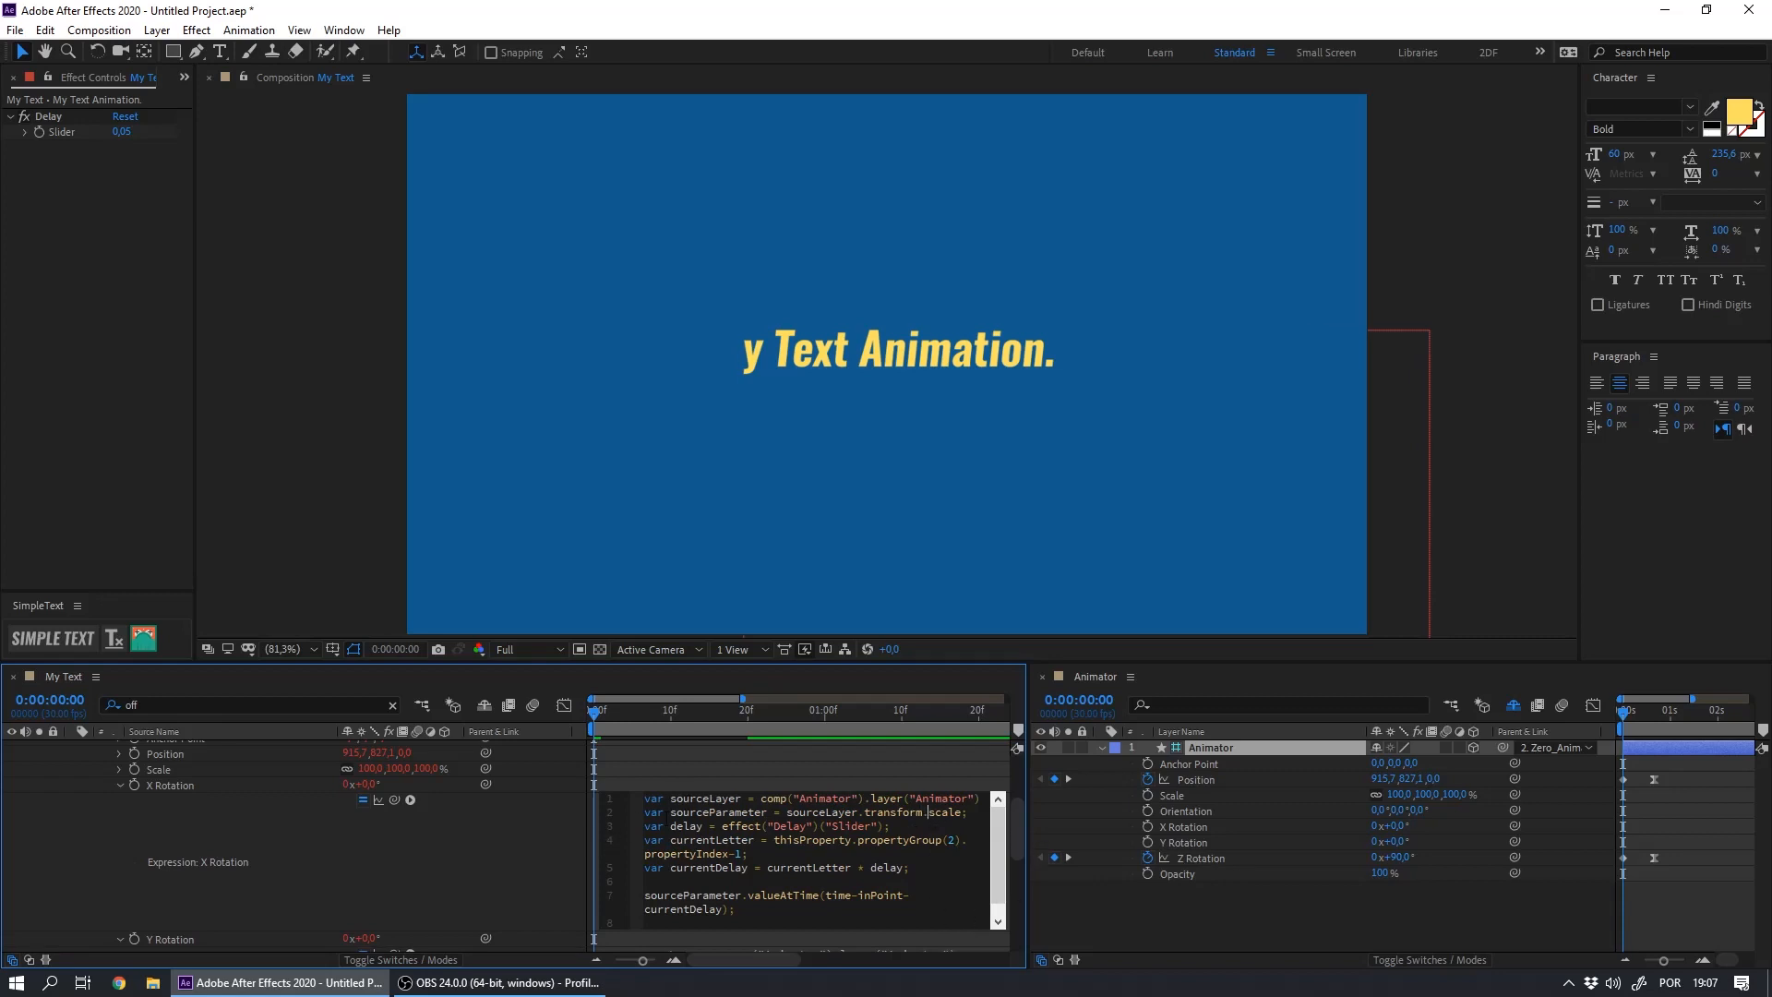
text(xRotation)
key(Delete)
key(Delete)
key(Delete)
key(Delete)
key(Delete)
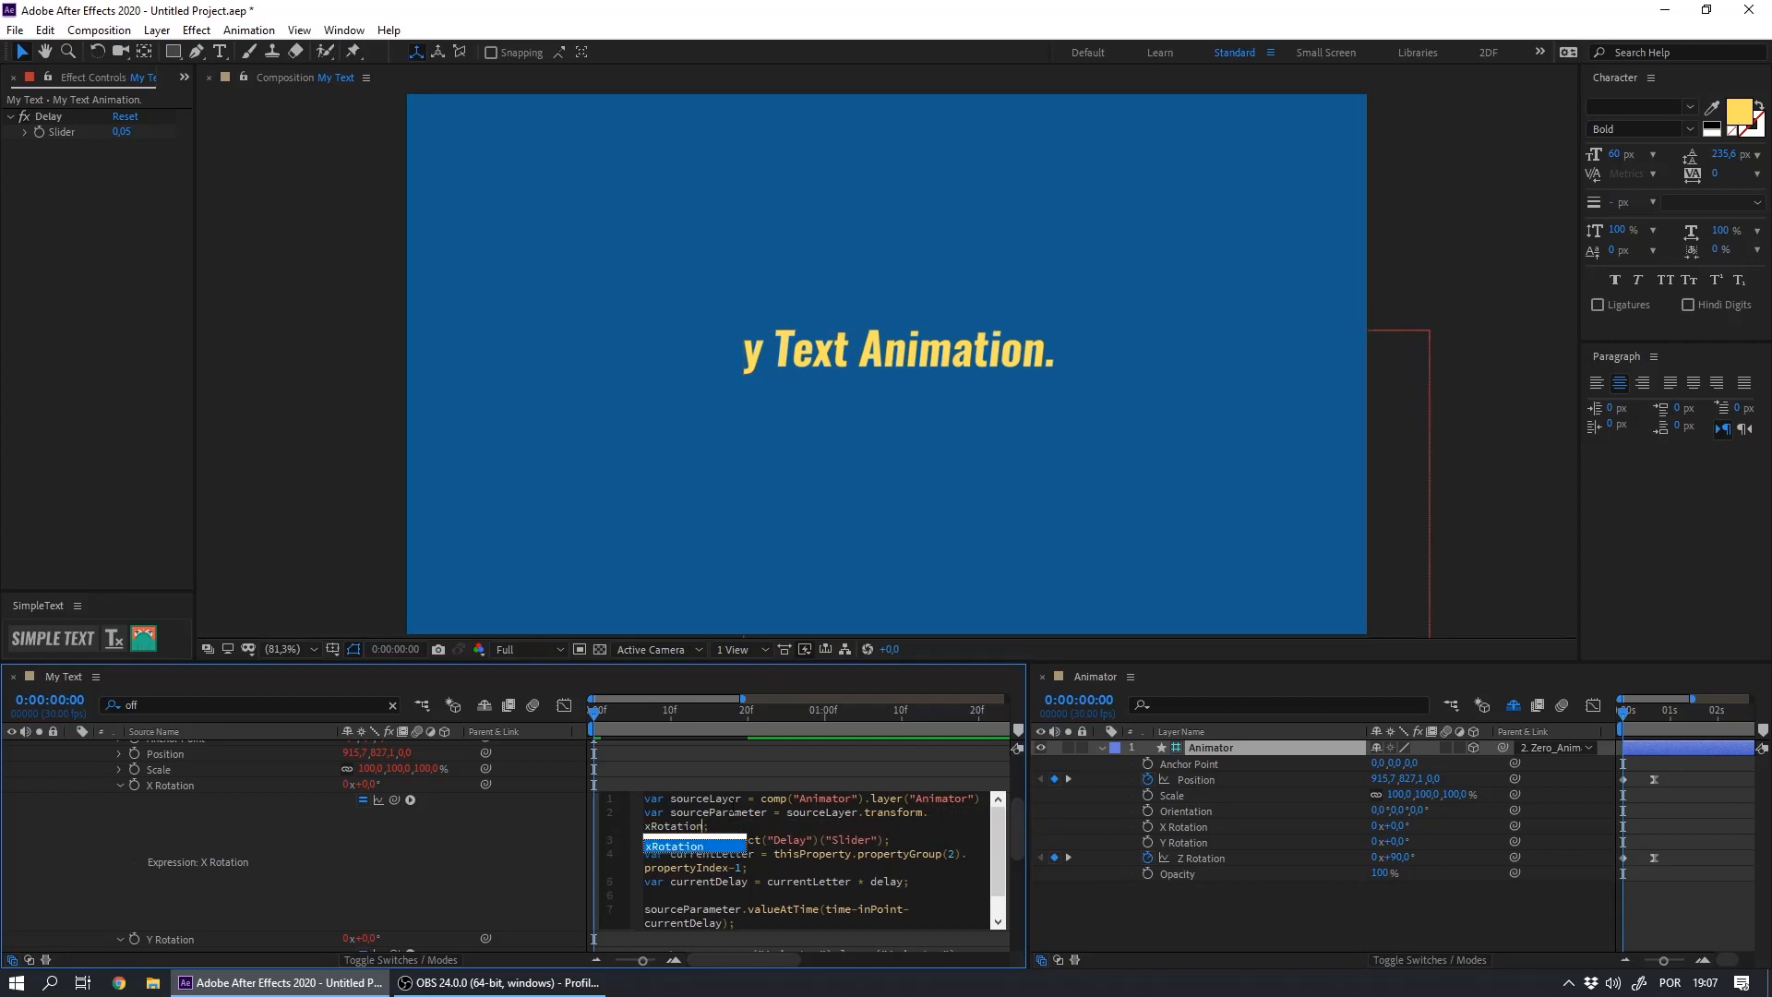
click(506, 873)
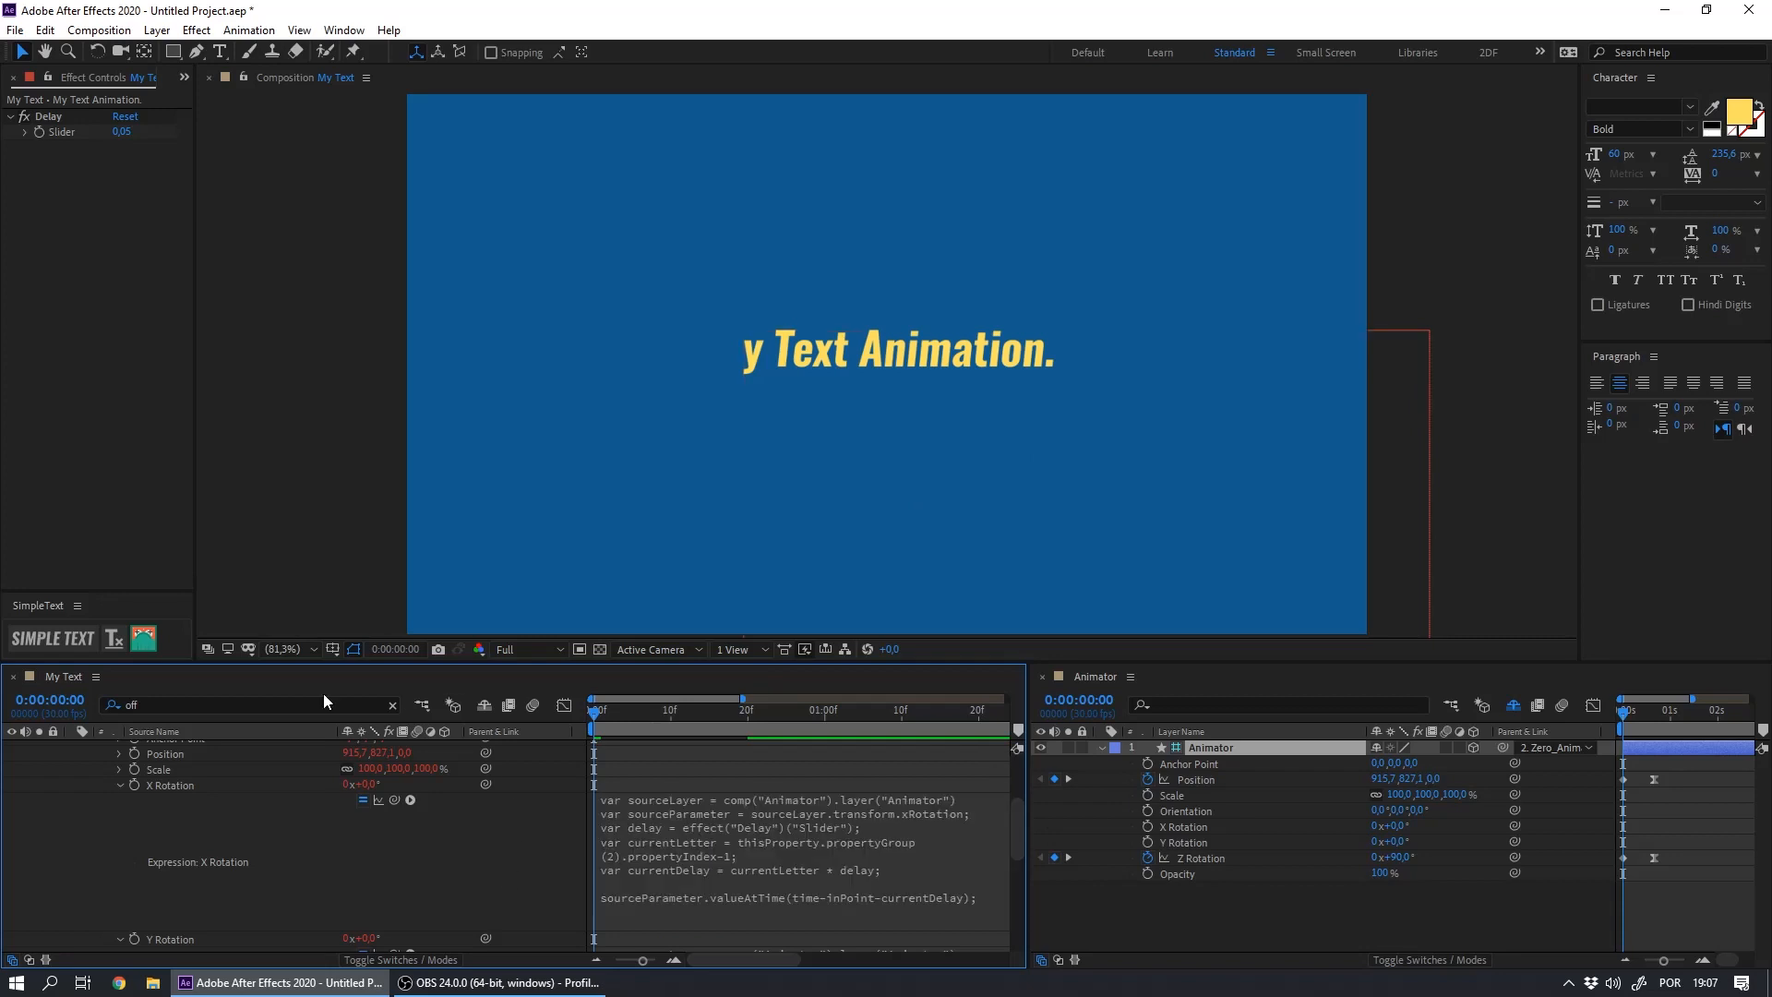
Review the expressions on Animator 1's Anchor Point, Position, Scale and rotation properties for the correct source property
scroll(1021, 834, up, 2)
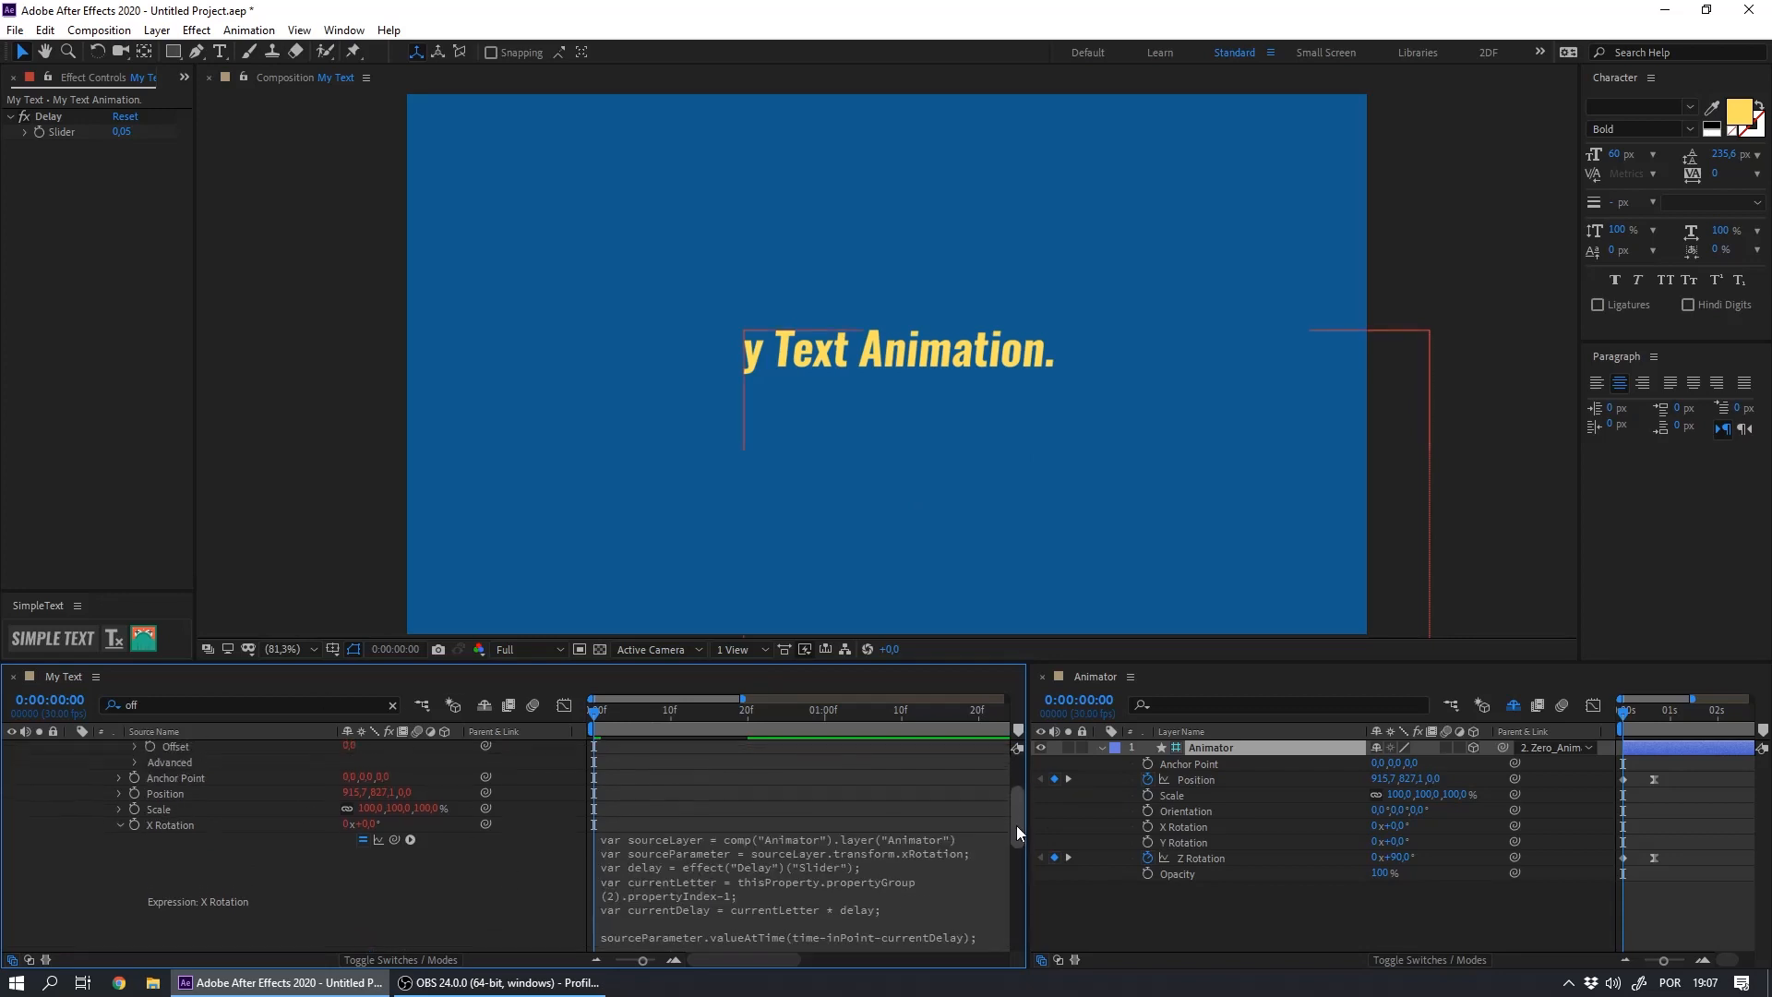
click(118, 809)
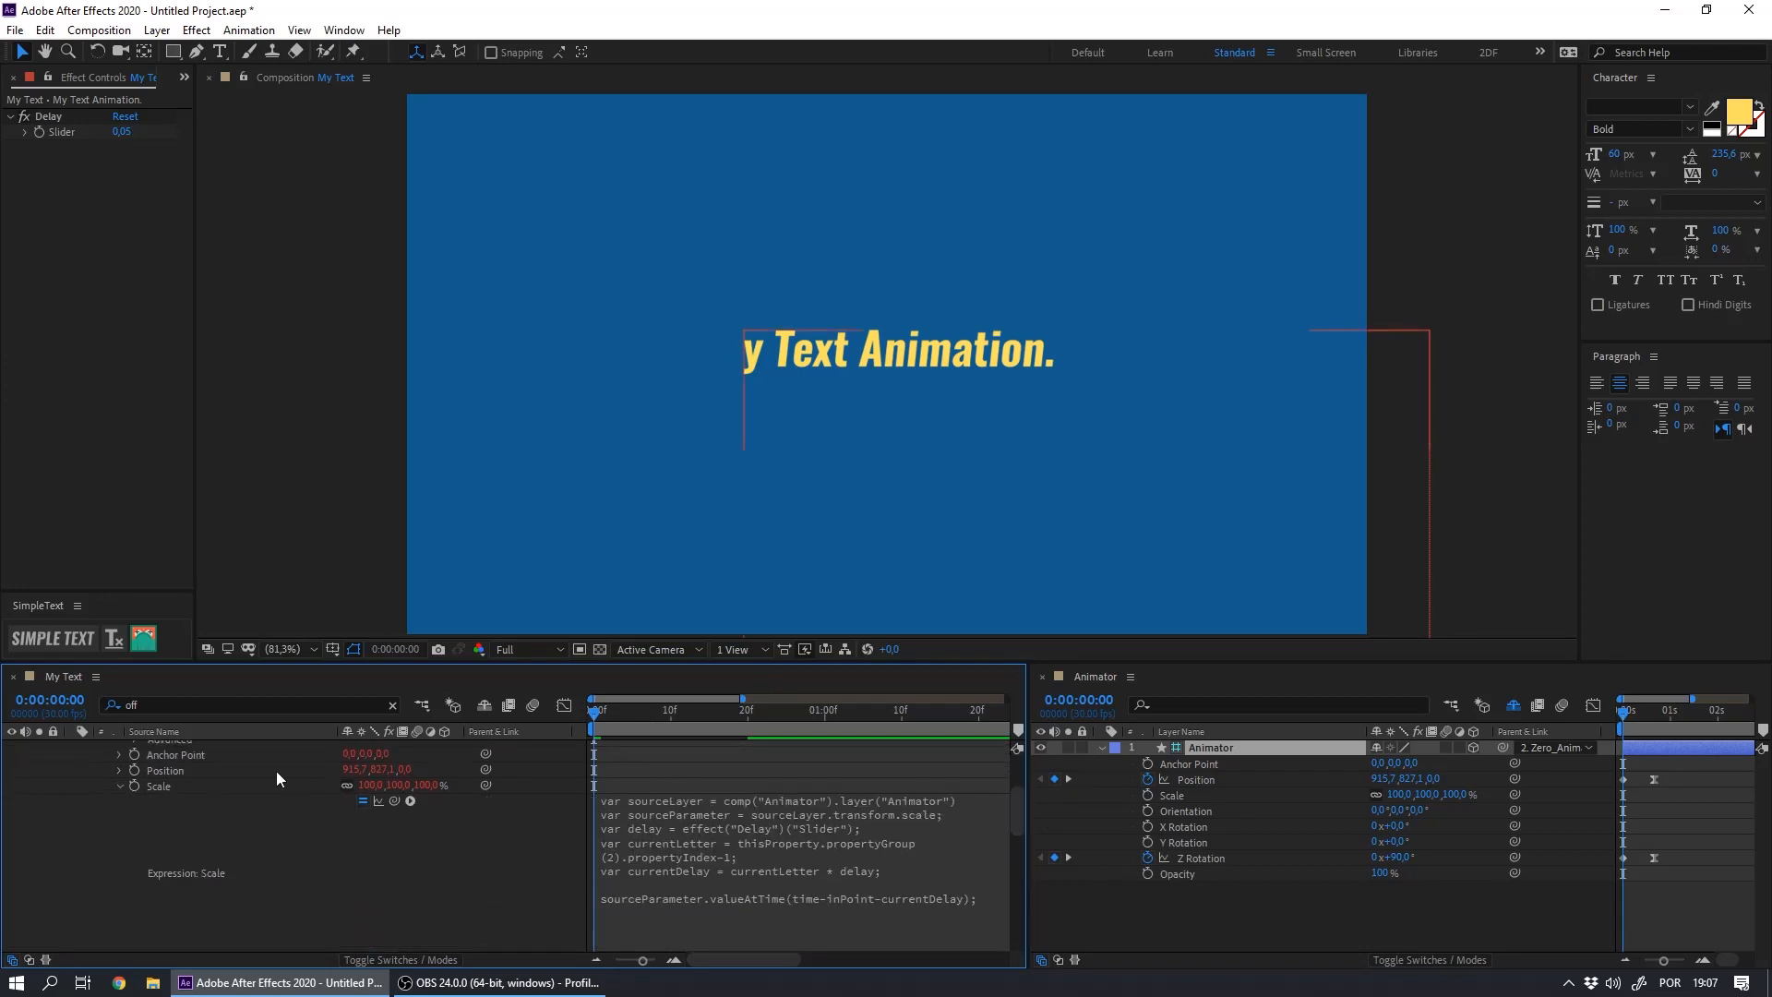
click(118, 770)
click(119, 743)
drag(172, 872, 184, 739)
drag(194, 941, 207, 720)
drag(220, 942, 227, 753)
drag(227, 940, 239, 726)
click(118, 797)
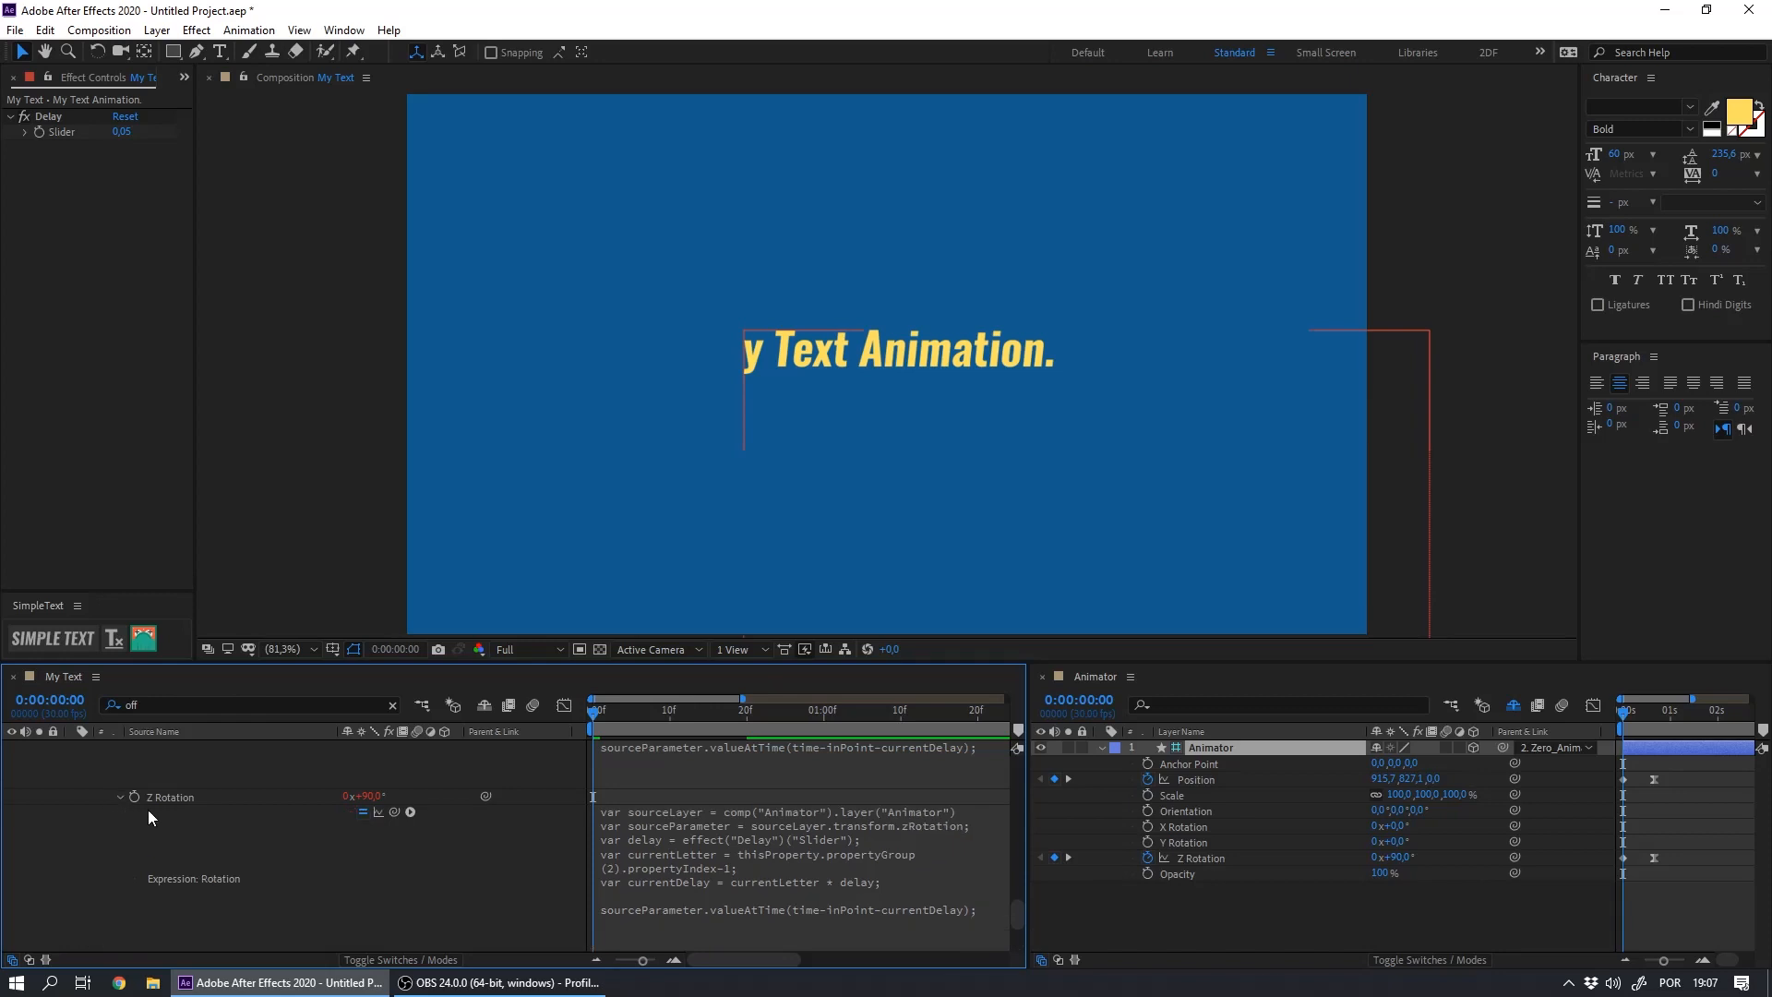
Clear the property filter and expand the text layer's Text group to list its animators
click(158, 801)
key(u)
click(213, 814)
click(74, 749)
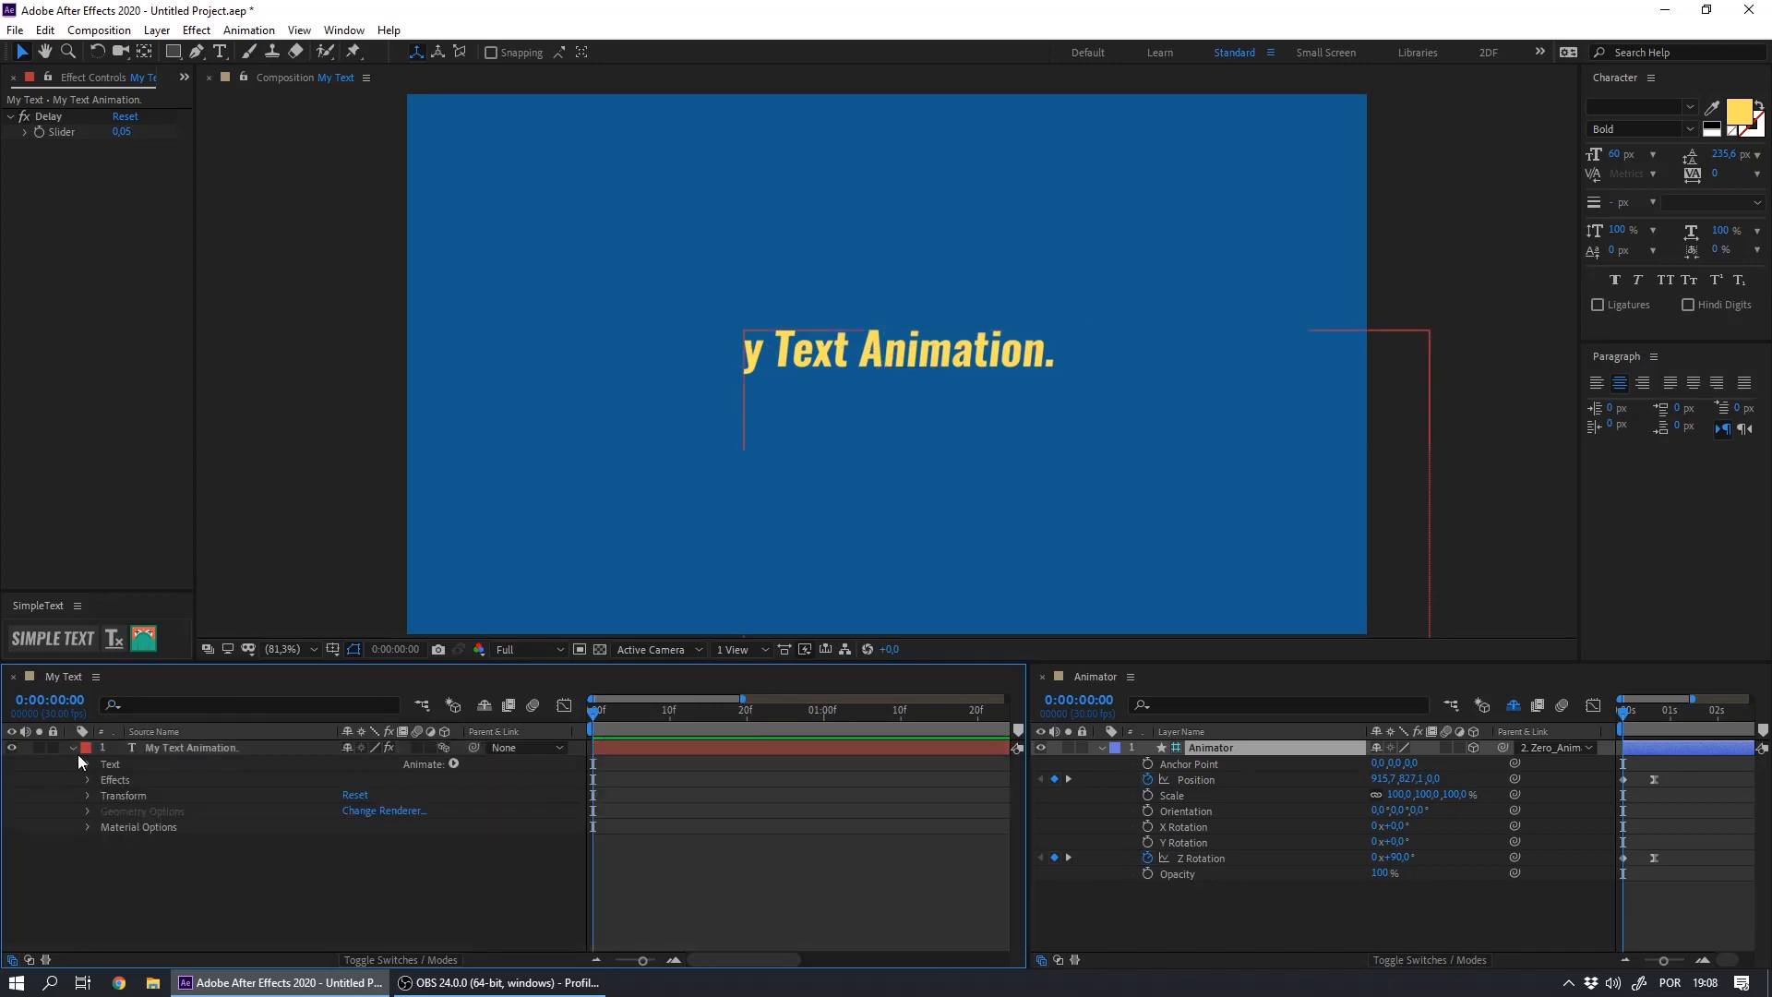
click(87, 765)
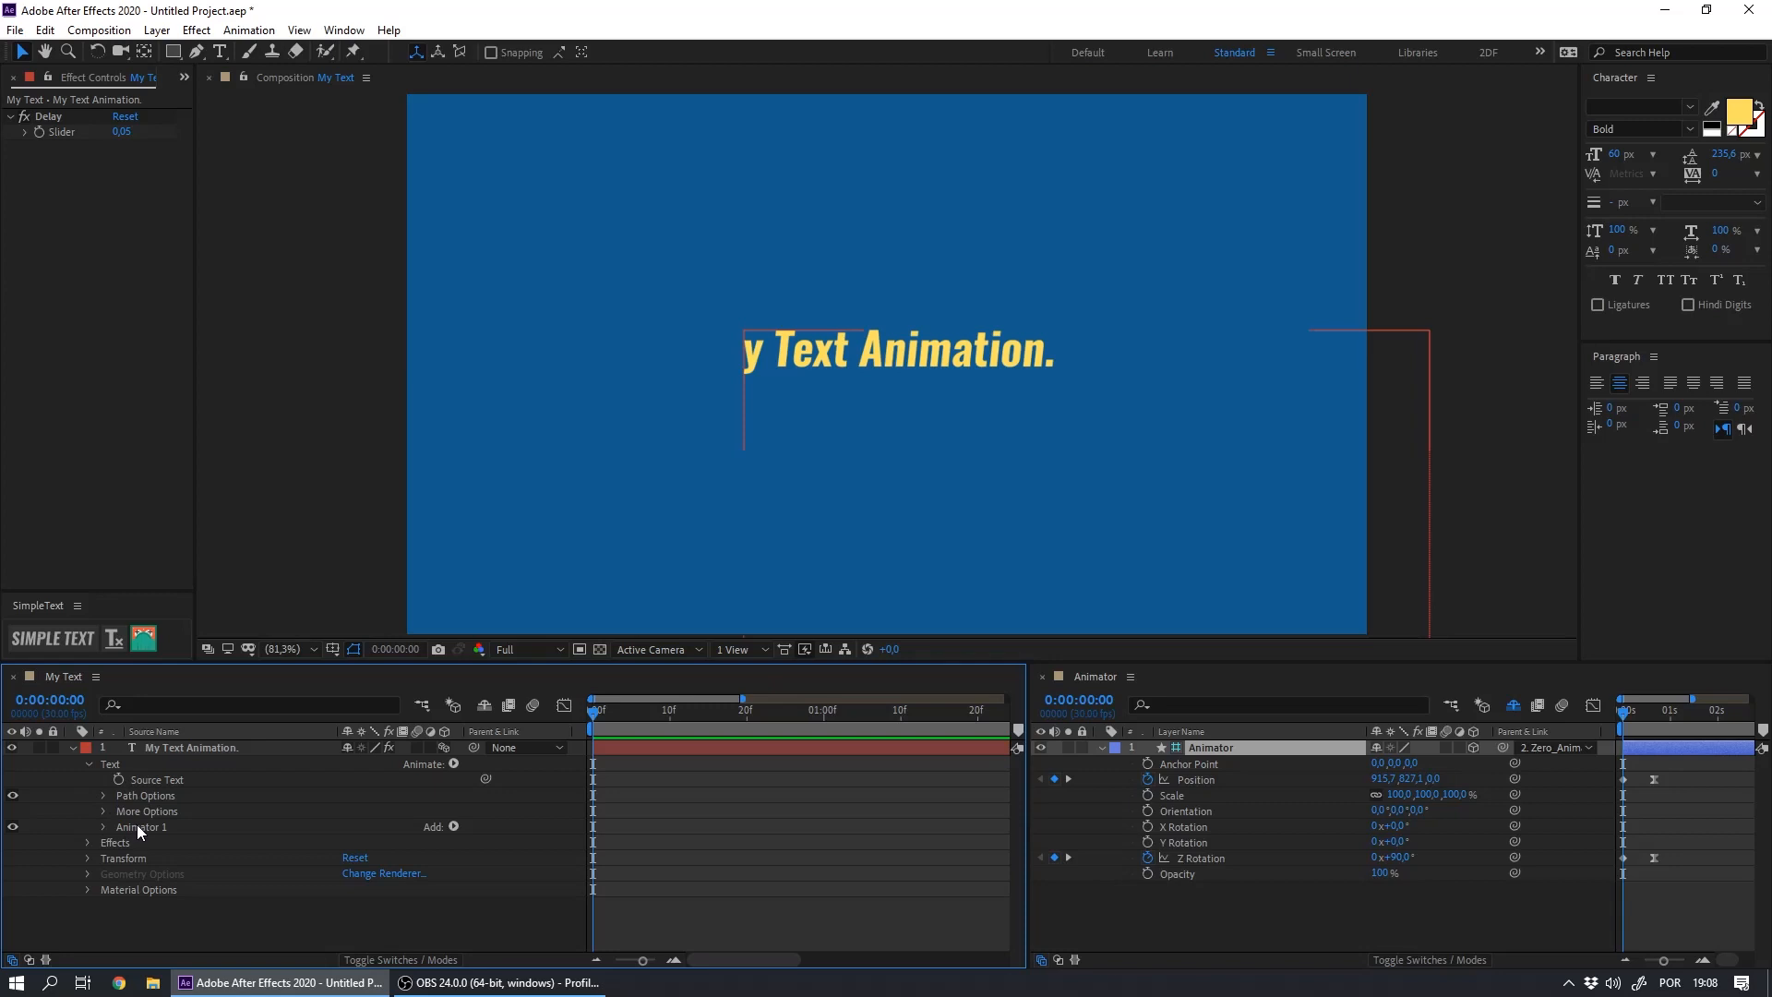
Duplicate Animator 1 repeatedly until every character of My Text Animation. has its own animator
click(139, 827)
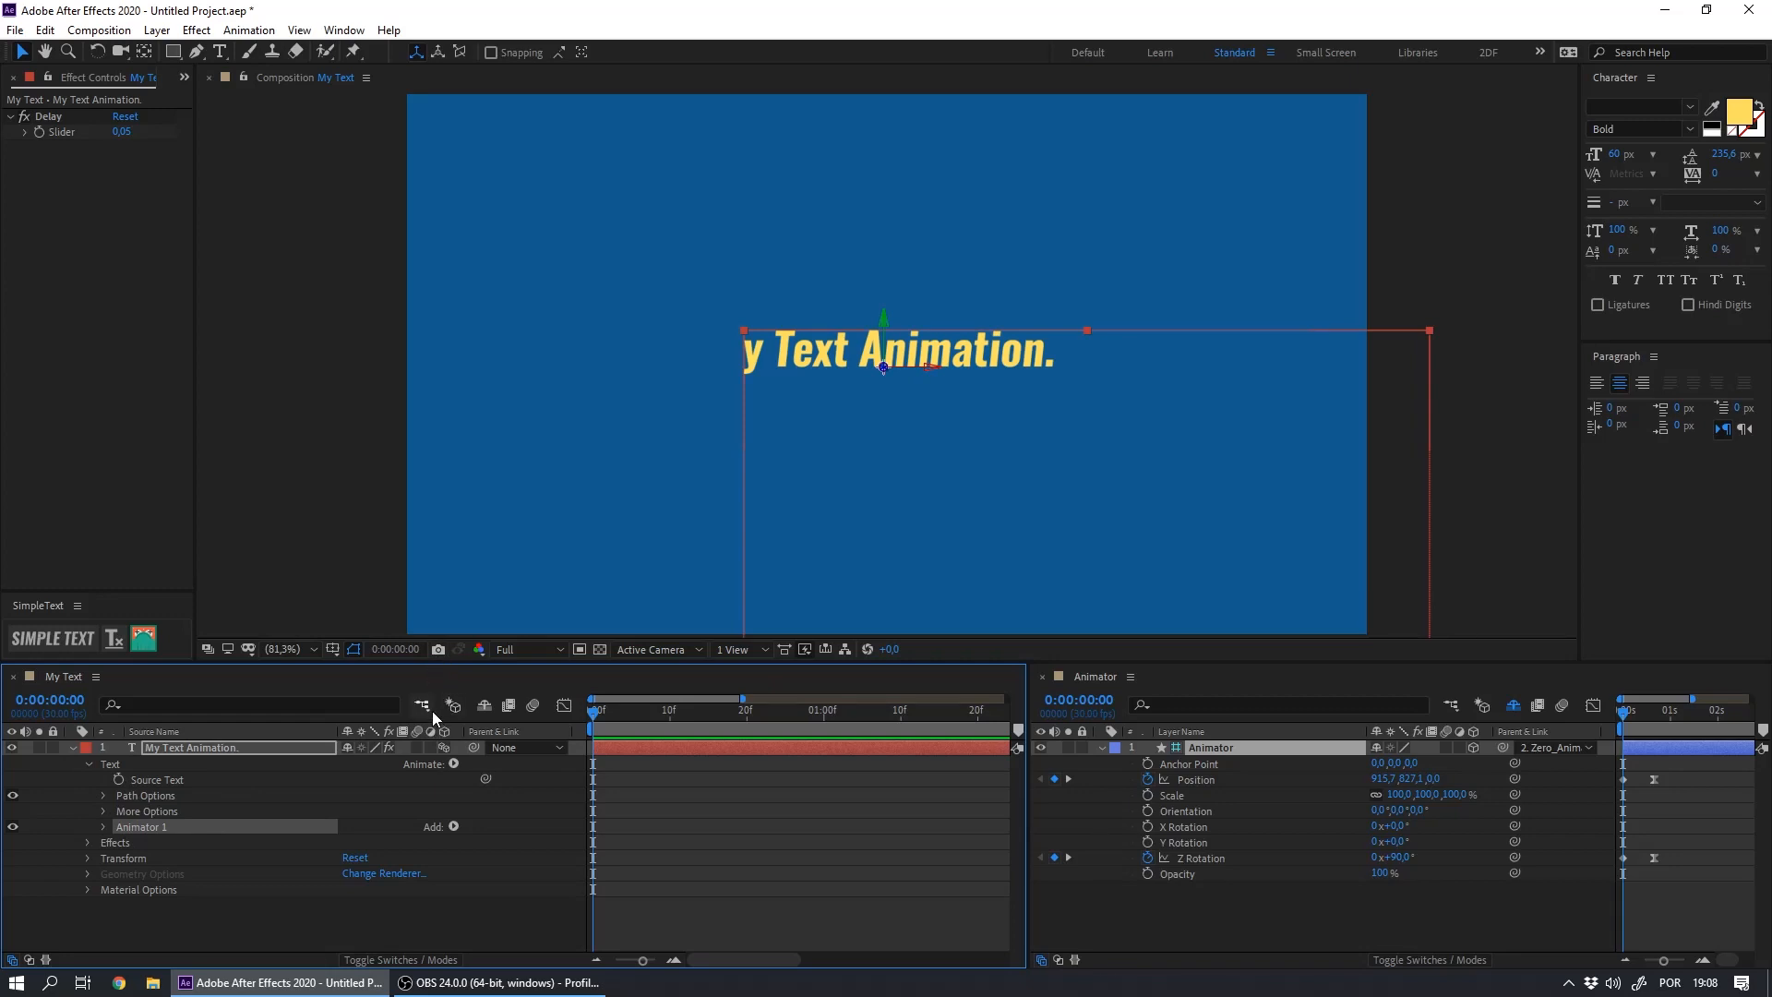
key(ctrl+d)
key(ctrl+d)
key(ctrl+d)
key(ctrl+d)
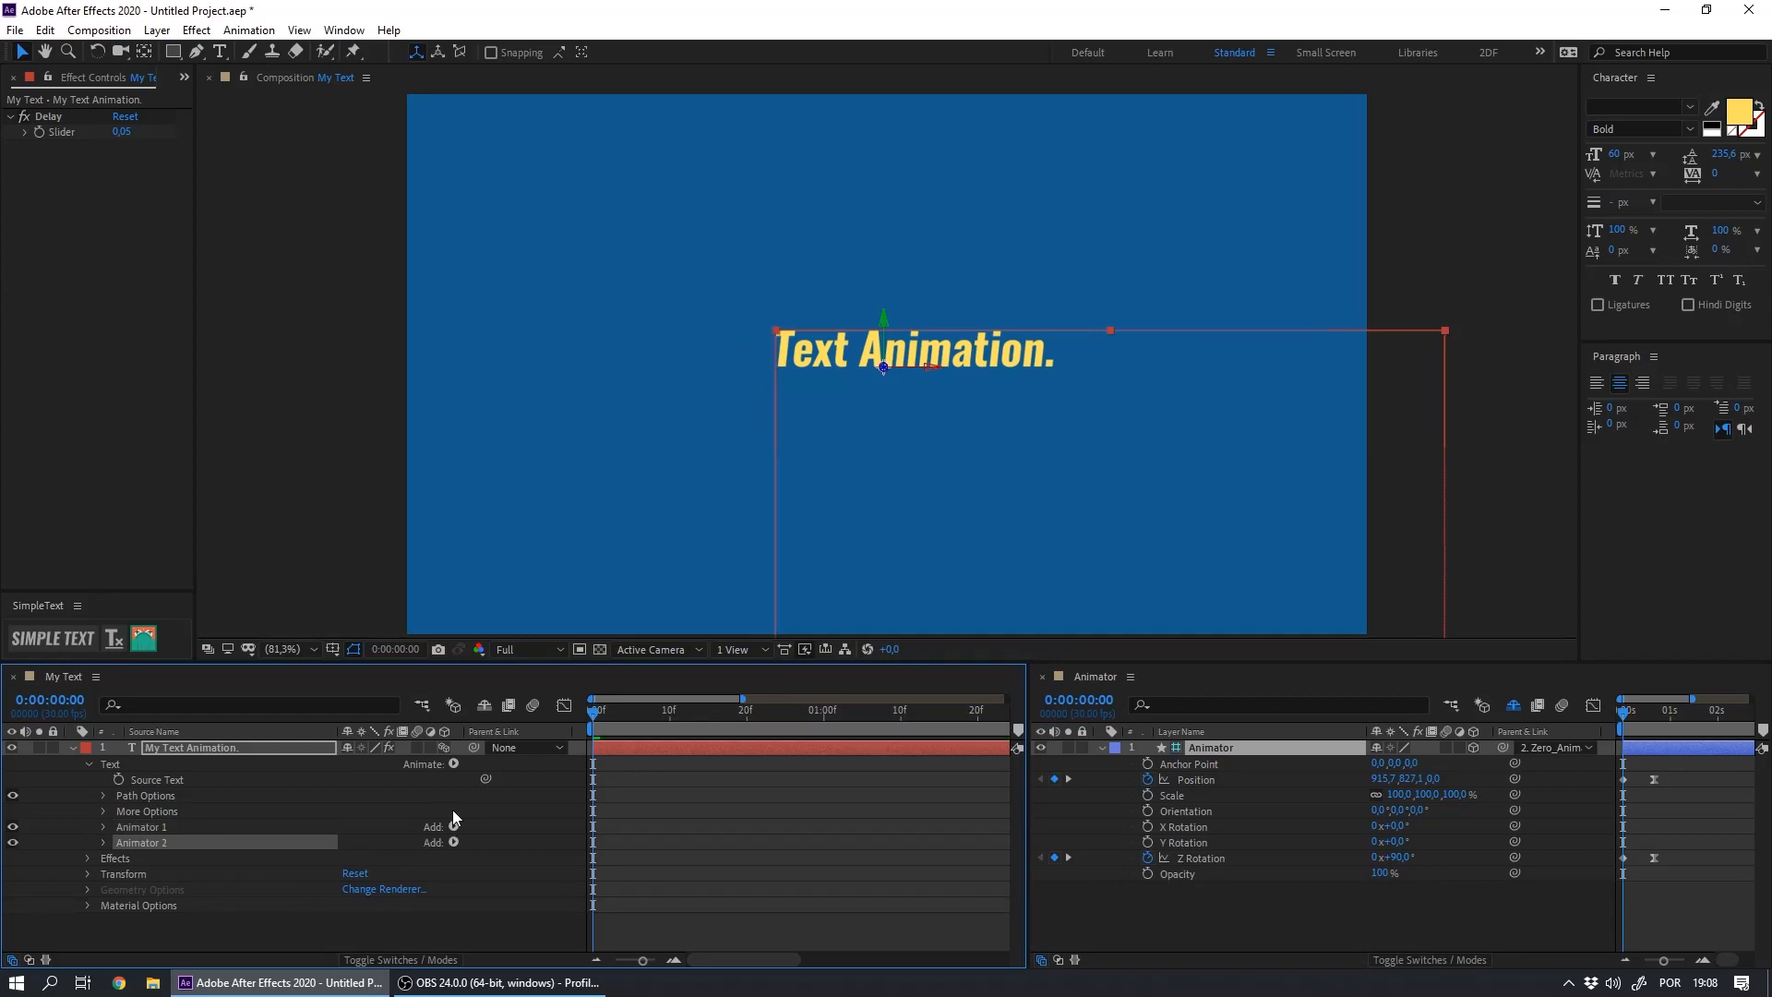
key(ctrl+d)
key(ctrl+d)
key(ctrl+d)
key(ctrl+d)
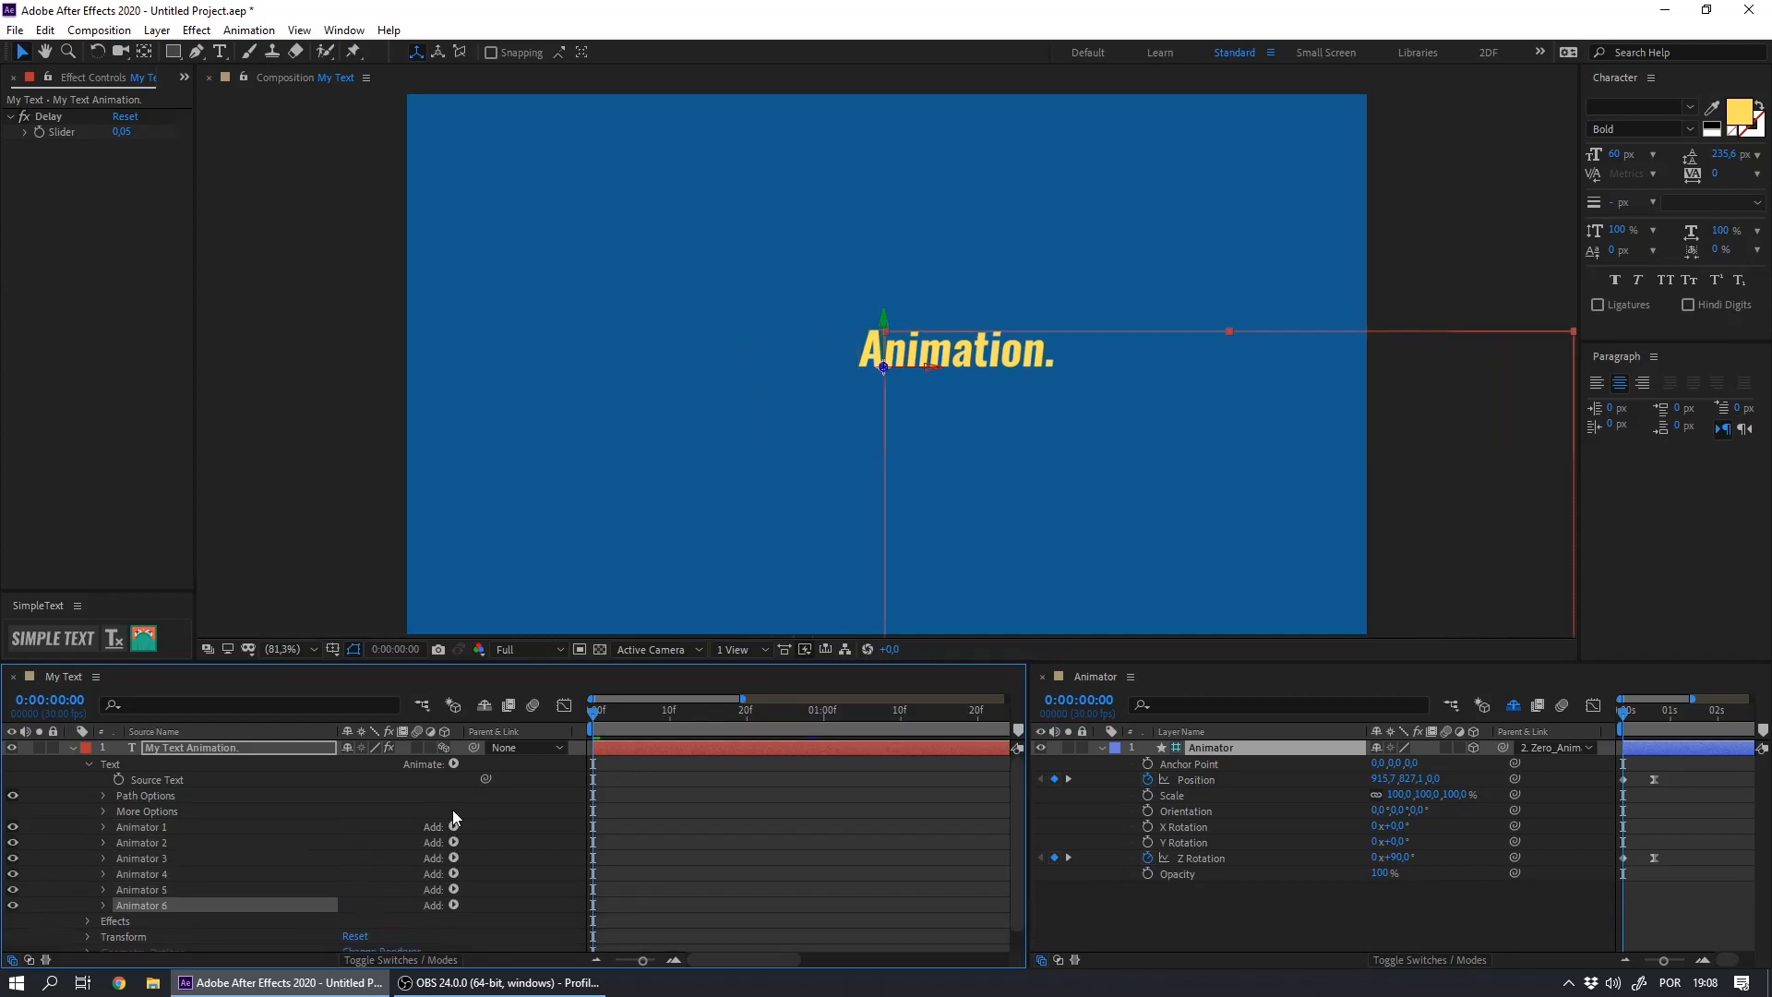
key(ctrl+d)
key(ctrl+d)
key(ctrl+d)
key(ctrl+d)
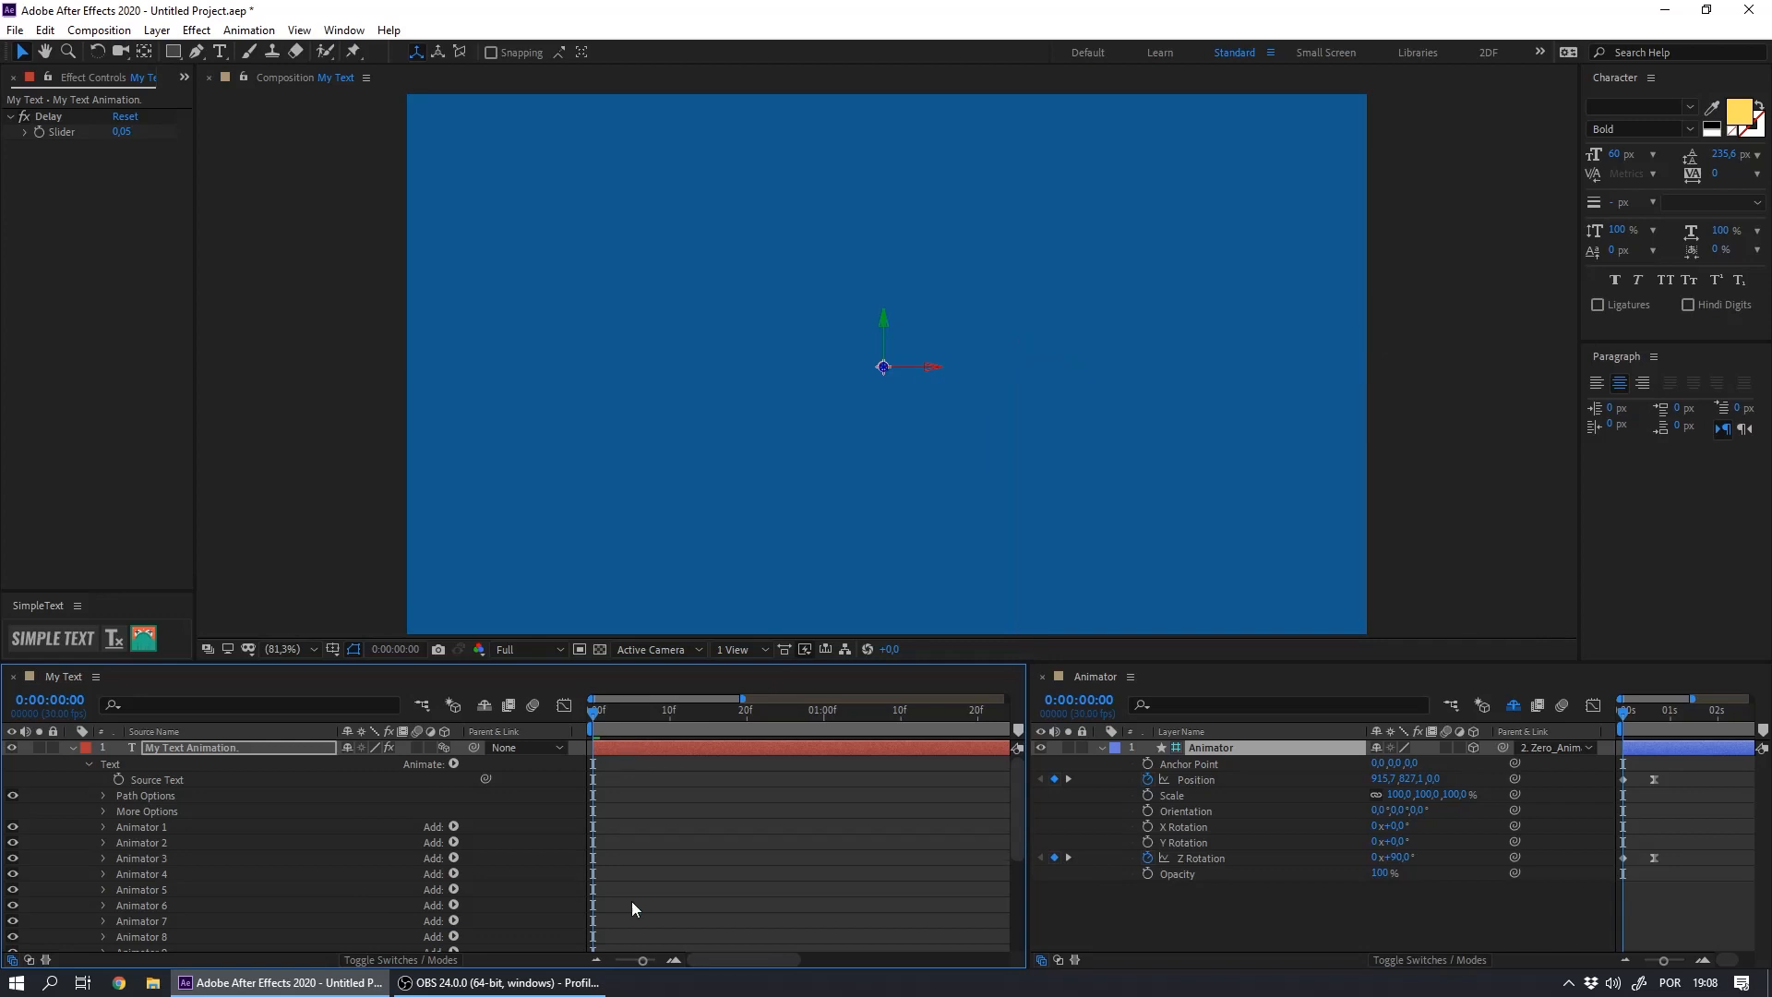
Collapse the text layer's Text group and preview the My Text animation from the start
drag(1015, 838, 1006, 801)
click(88, 763)
key(space)
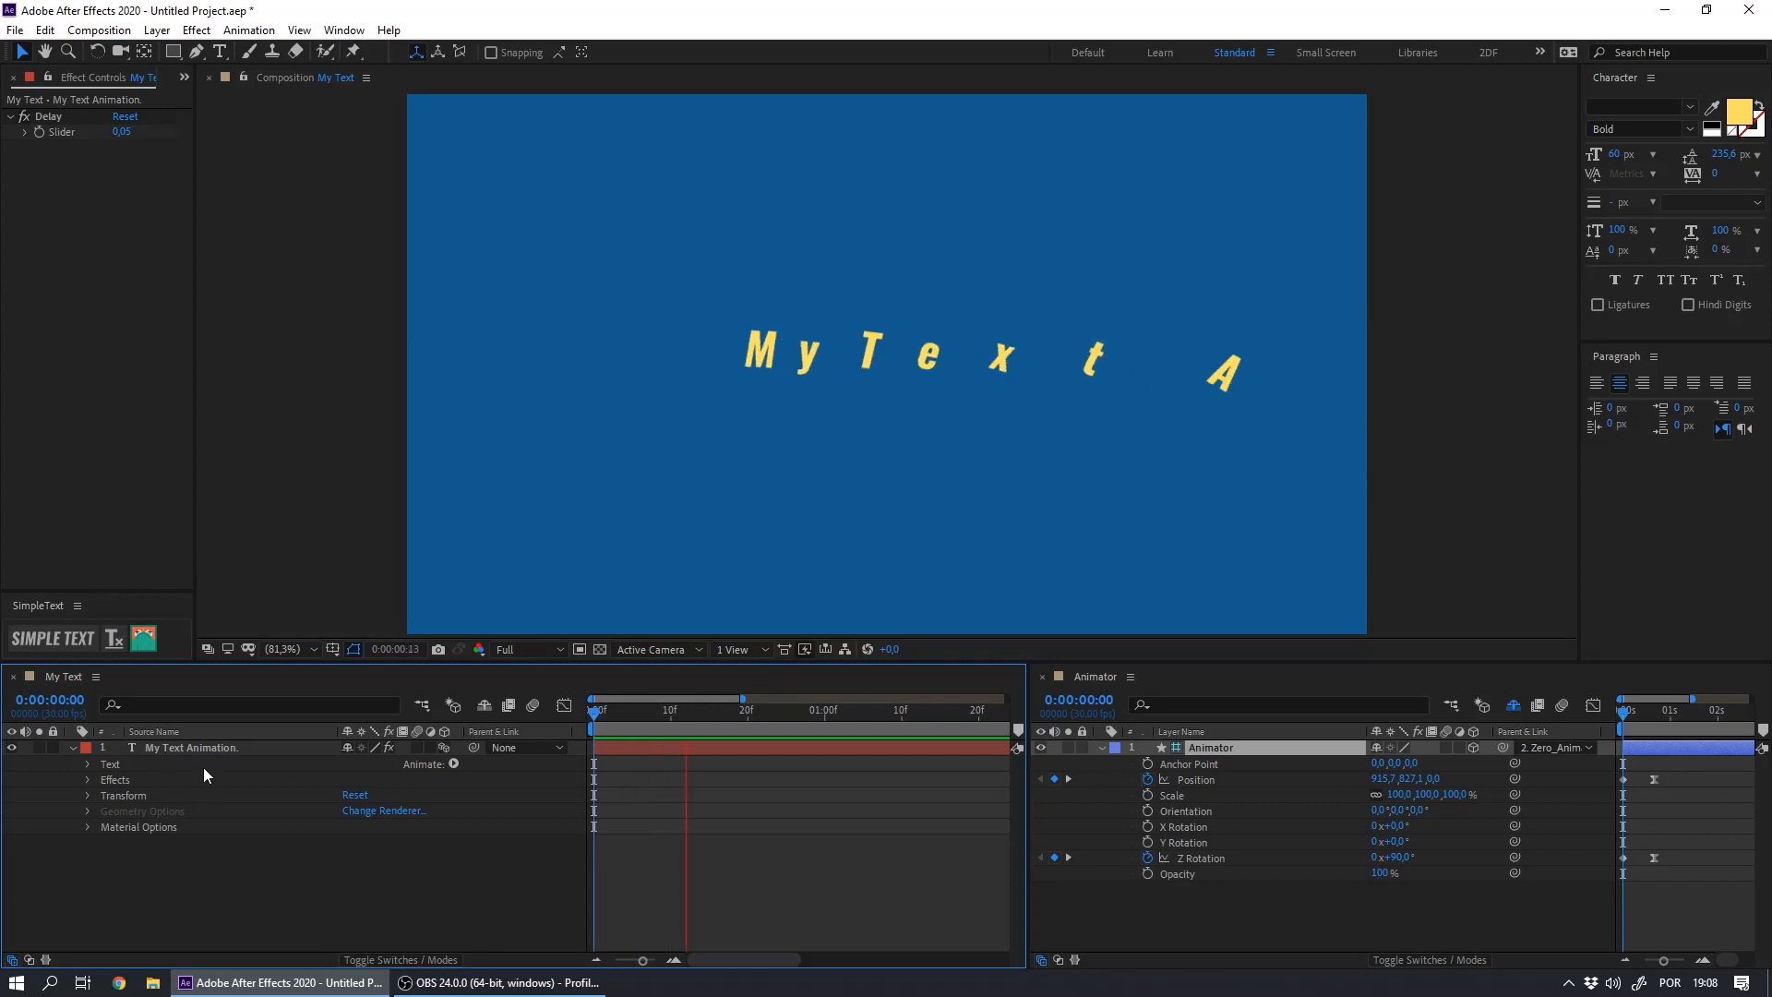
Move the time to frame 22, set the text layer's Delay slider to 0.1 and preview the animation
click(179, 744)
drag(612, 717, 762, 779)
click(119, 132)
text(,1)
key(Return)
key(space)
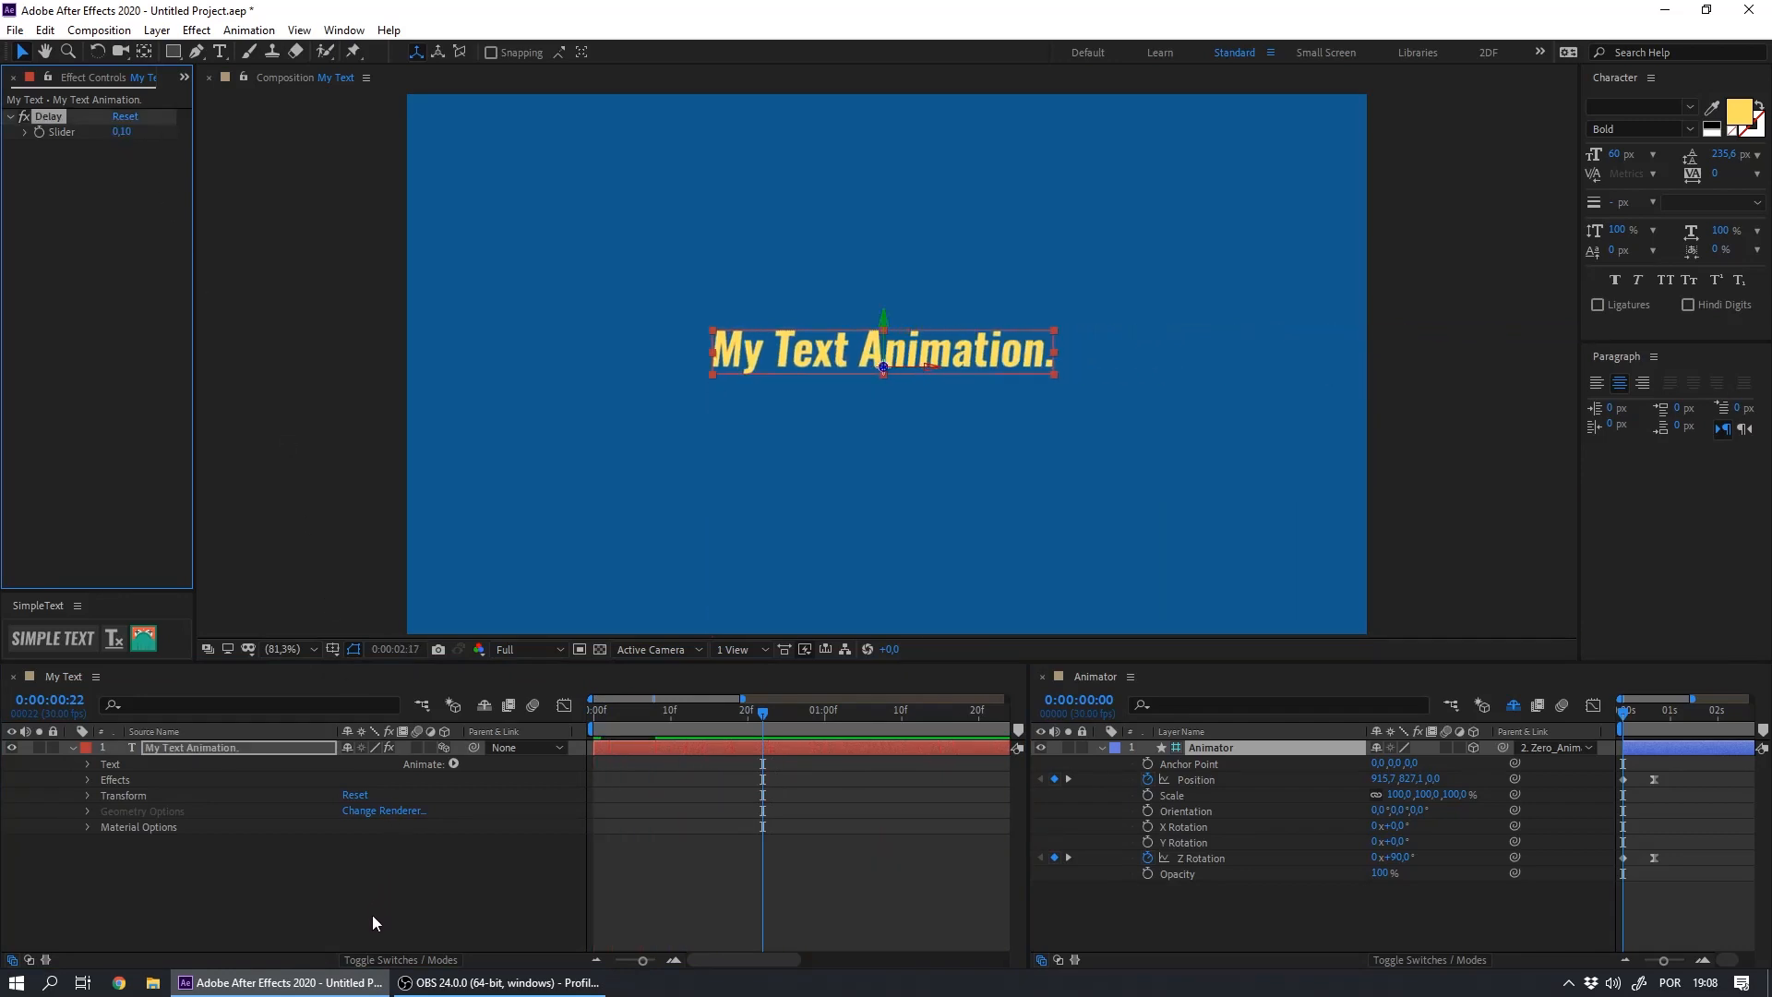
Dock the Animator timeline in the same group as the My Text timeline and preview the Animator composition
click(64, 682)
drag(1069, 672, 203, 690)
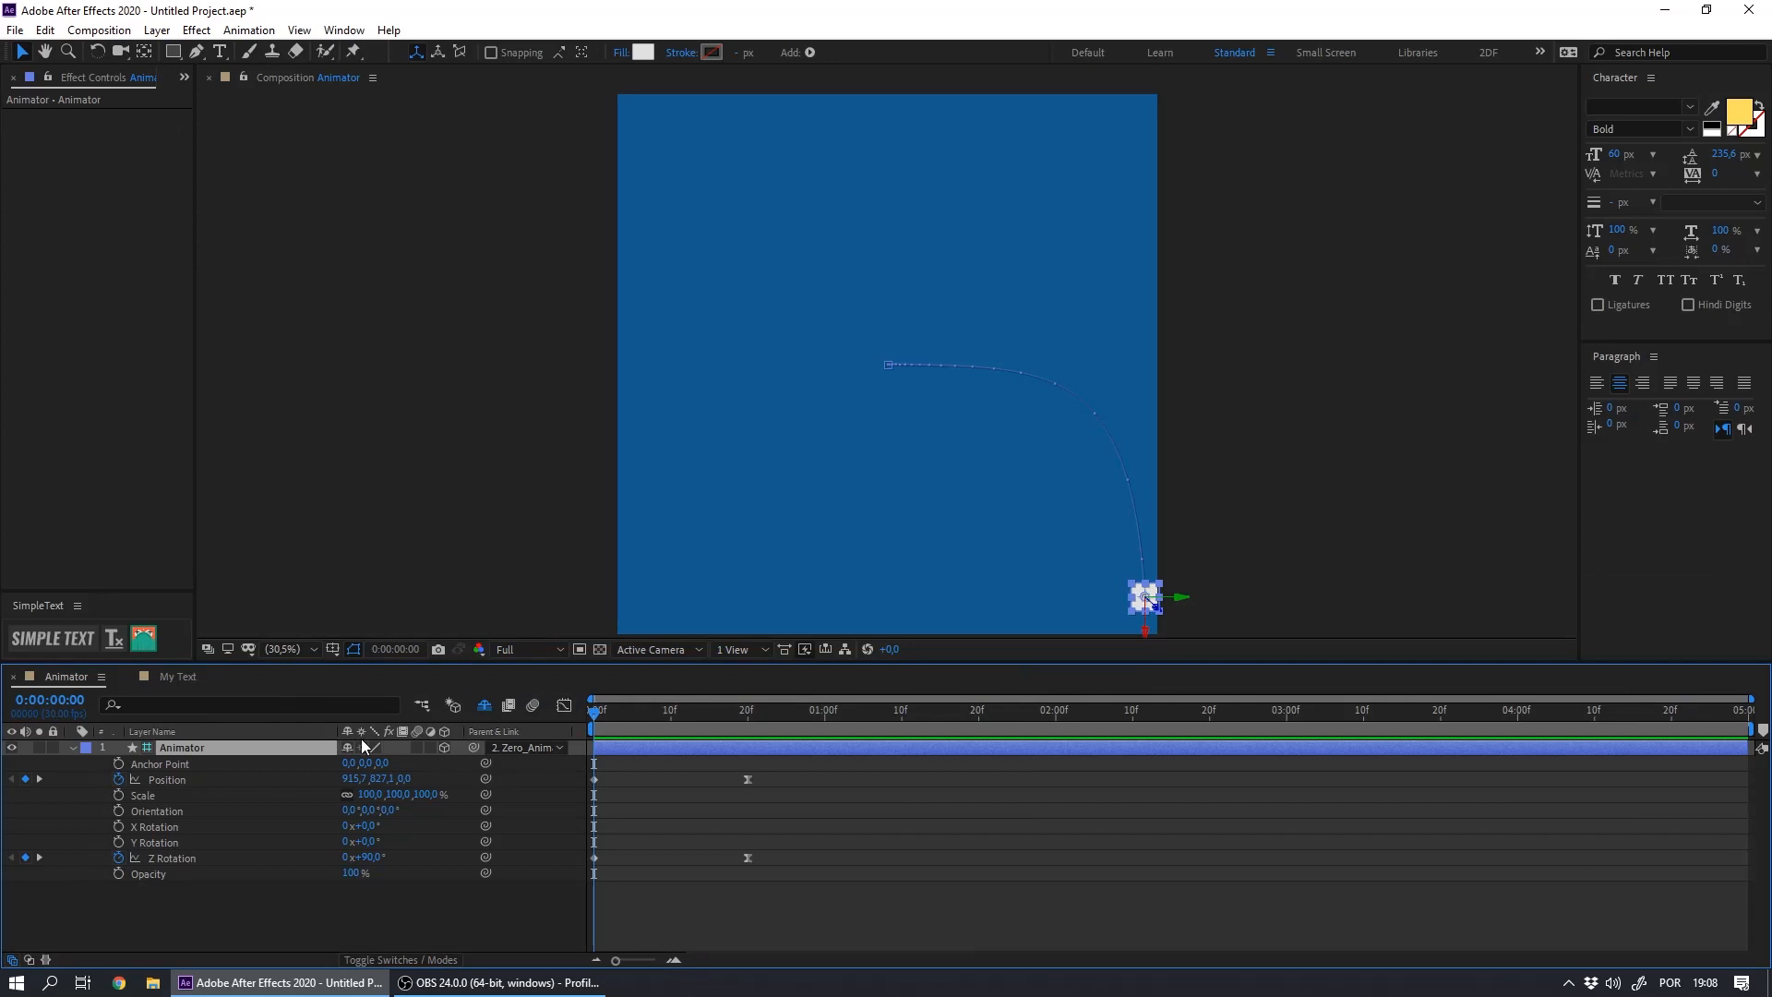
key(space)
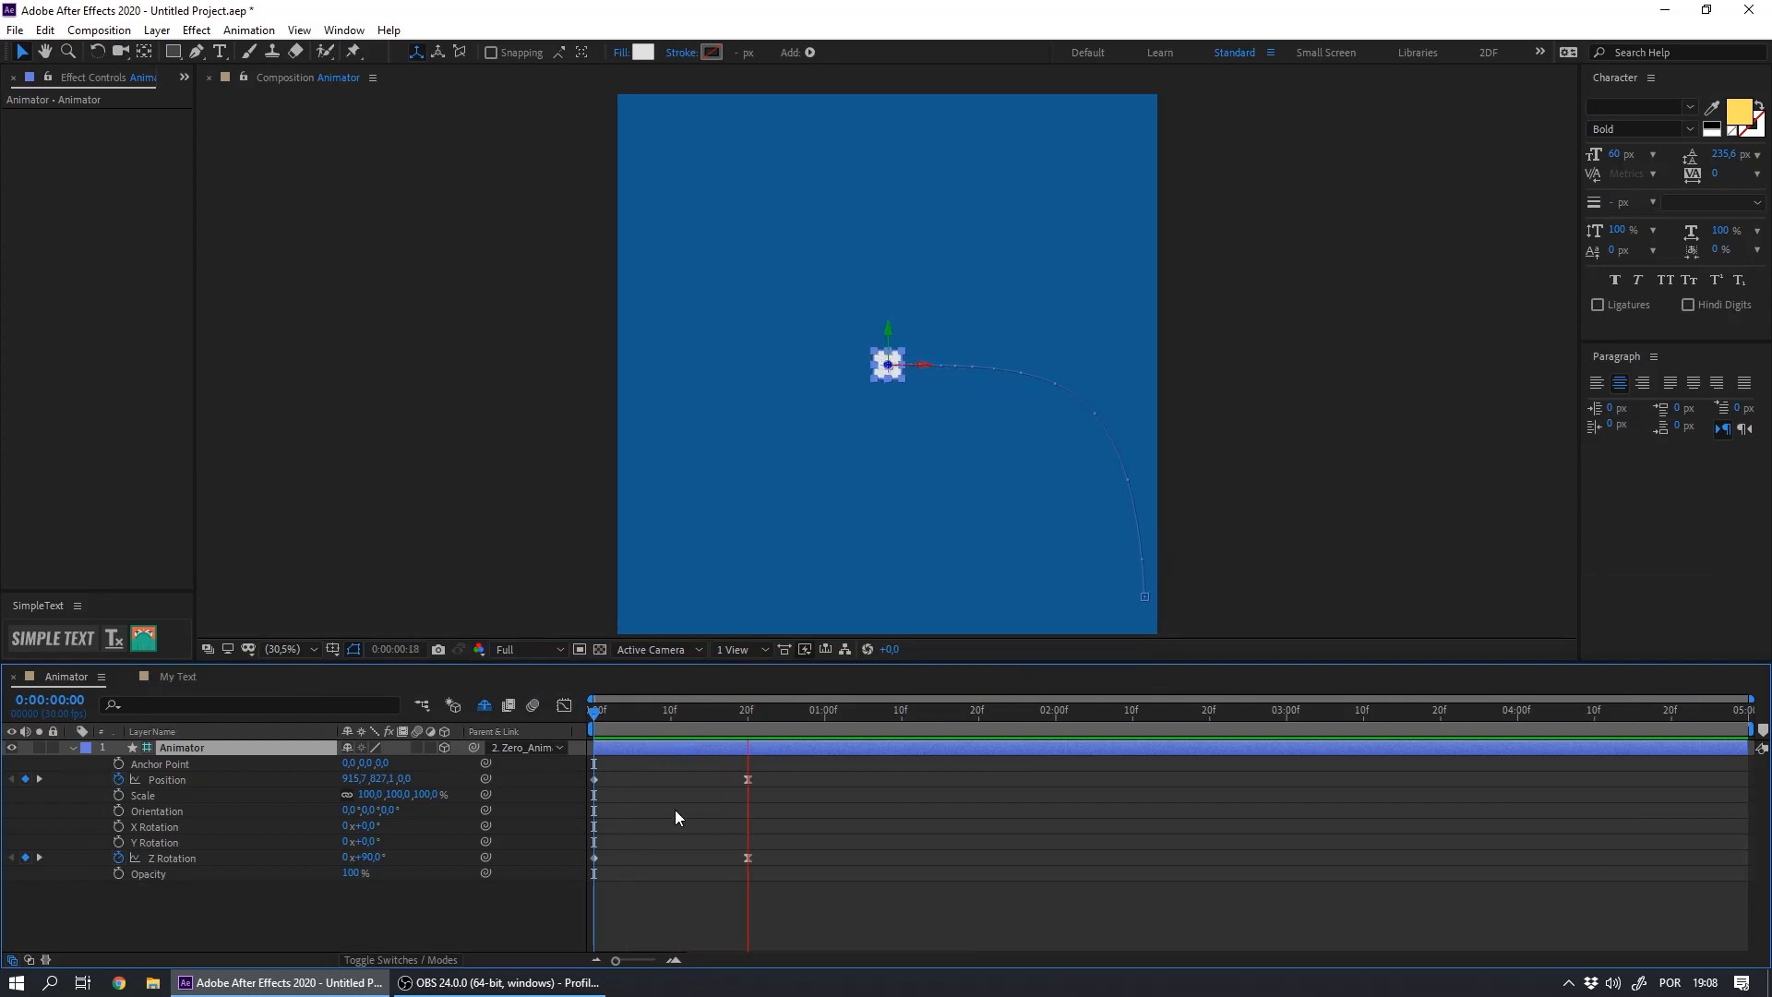
key(space)
Lock the My Text composition viewer and open a second composition viewer beside it
click(168, 678)
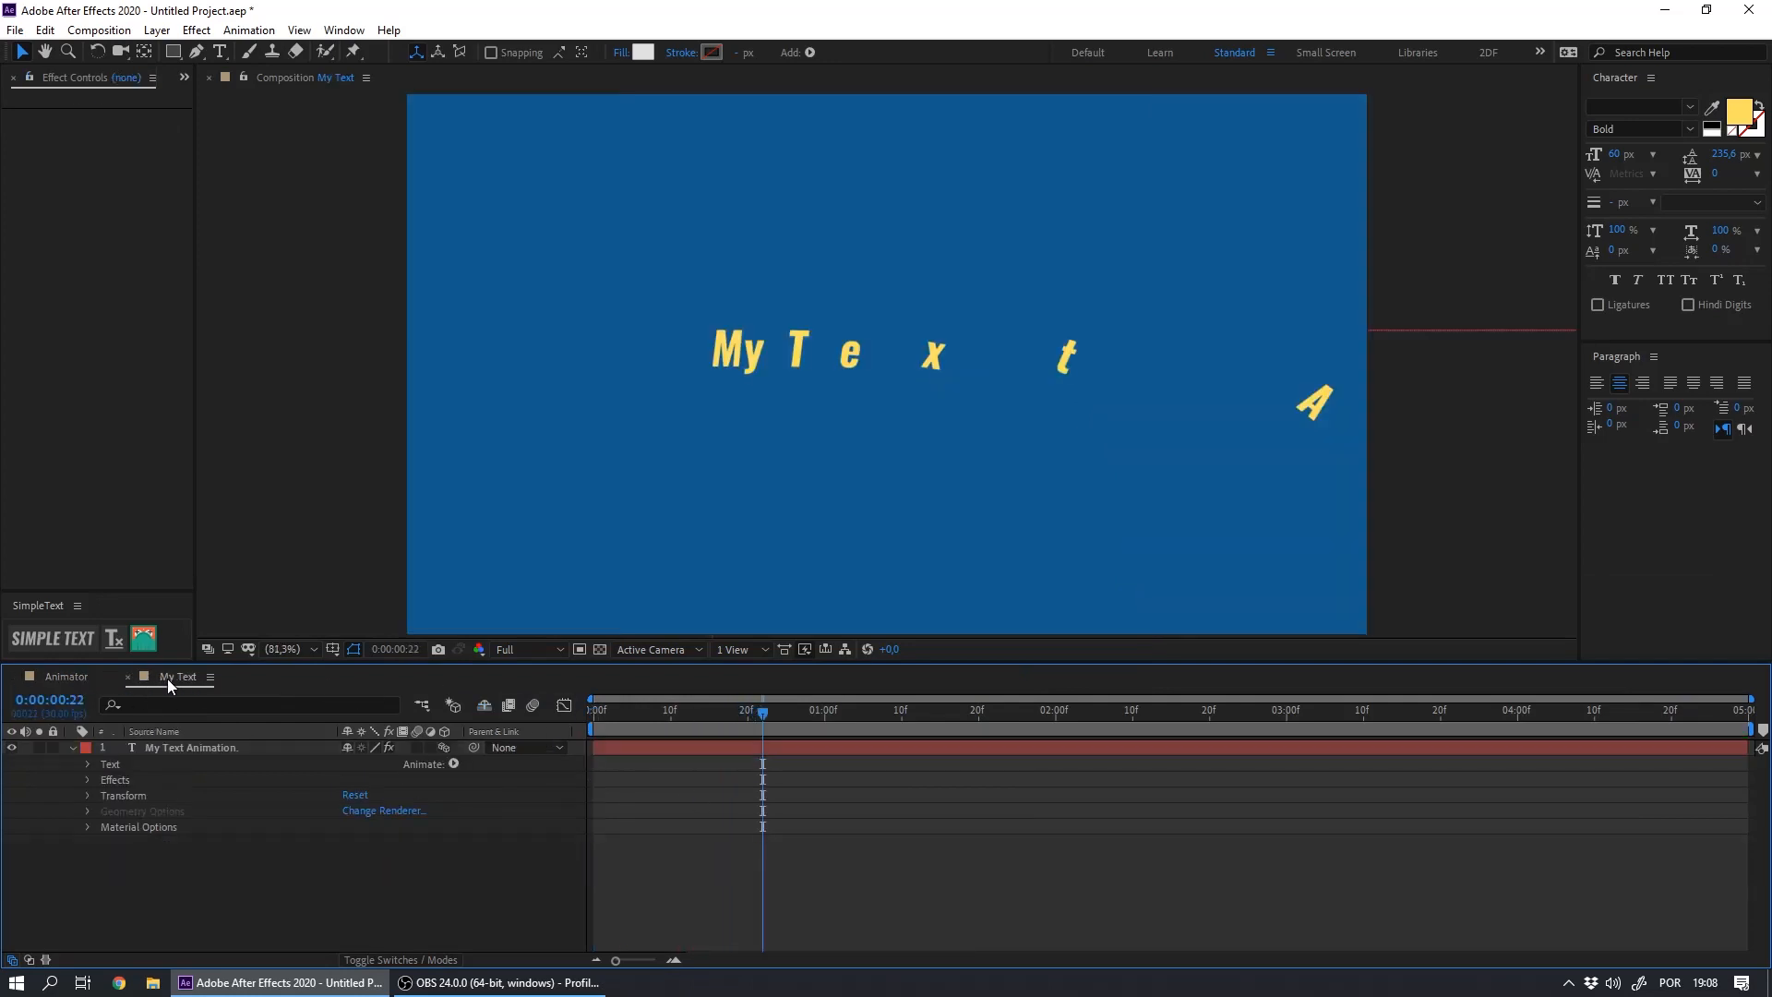
click(242, 77)
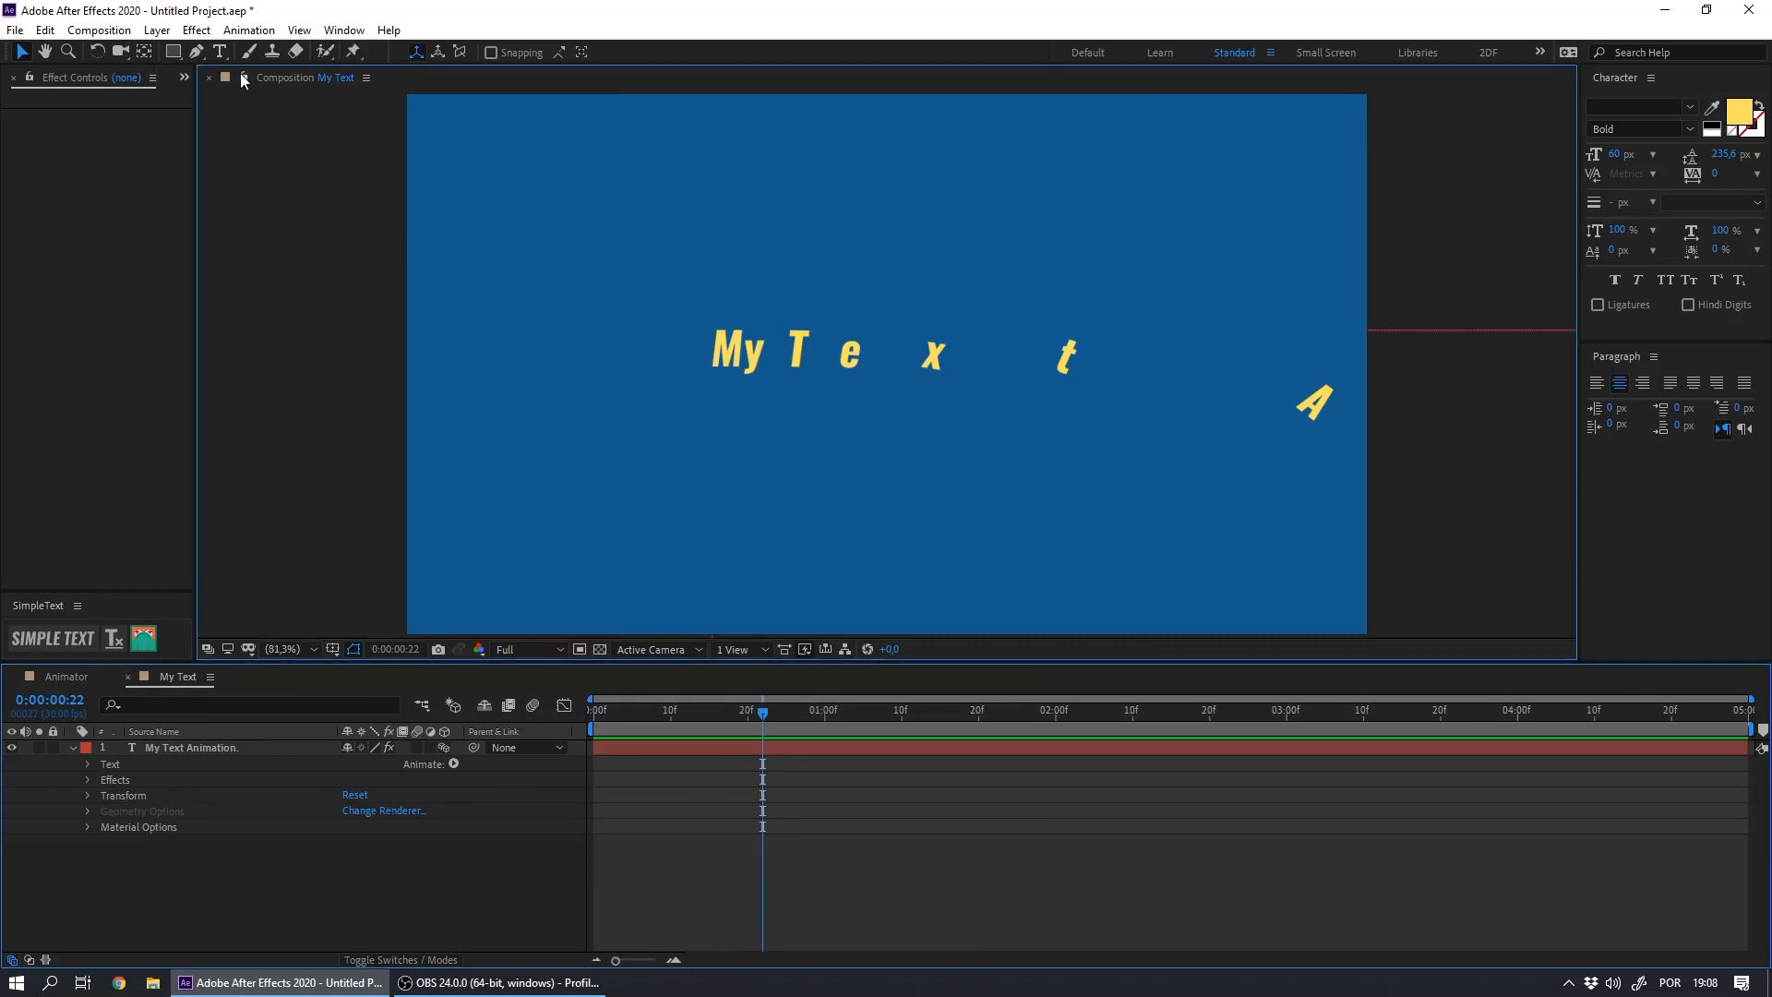
right_click(338, 76)
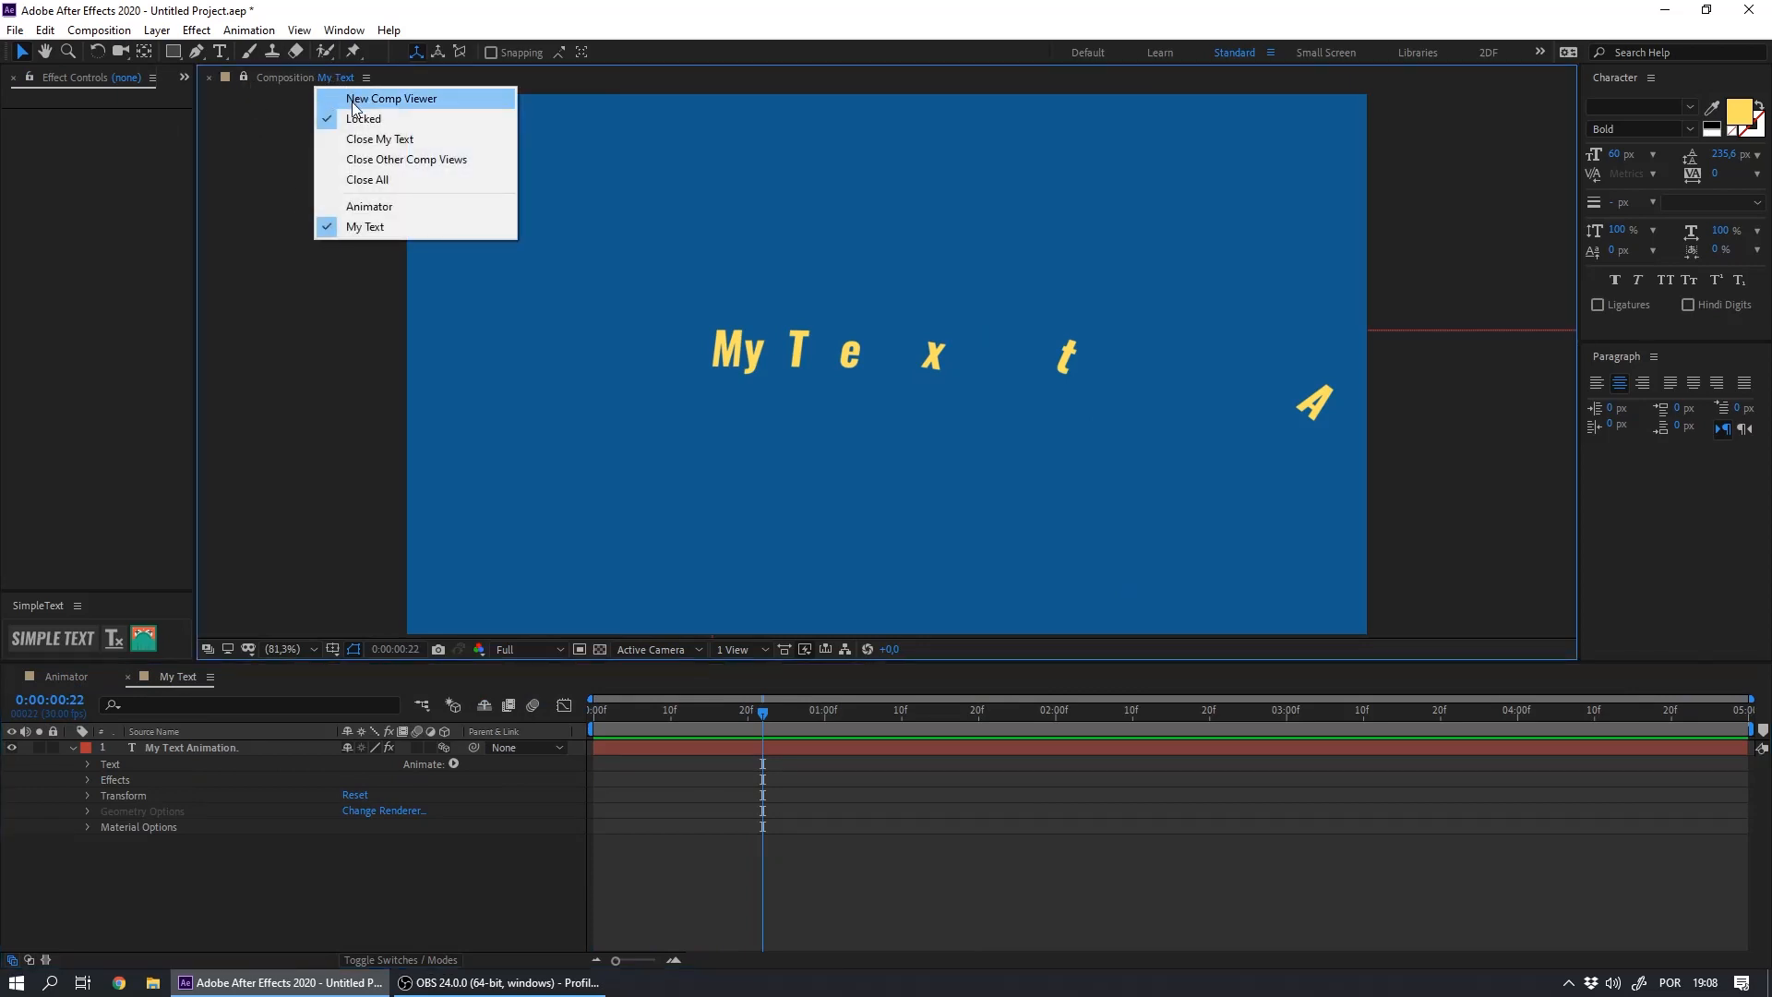
click(353, 99)
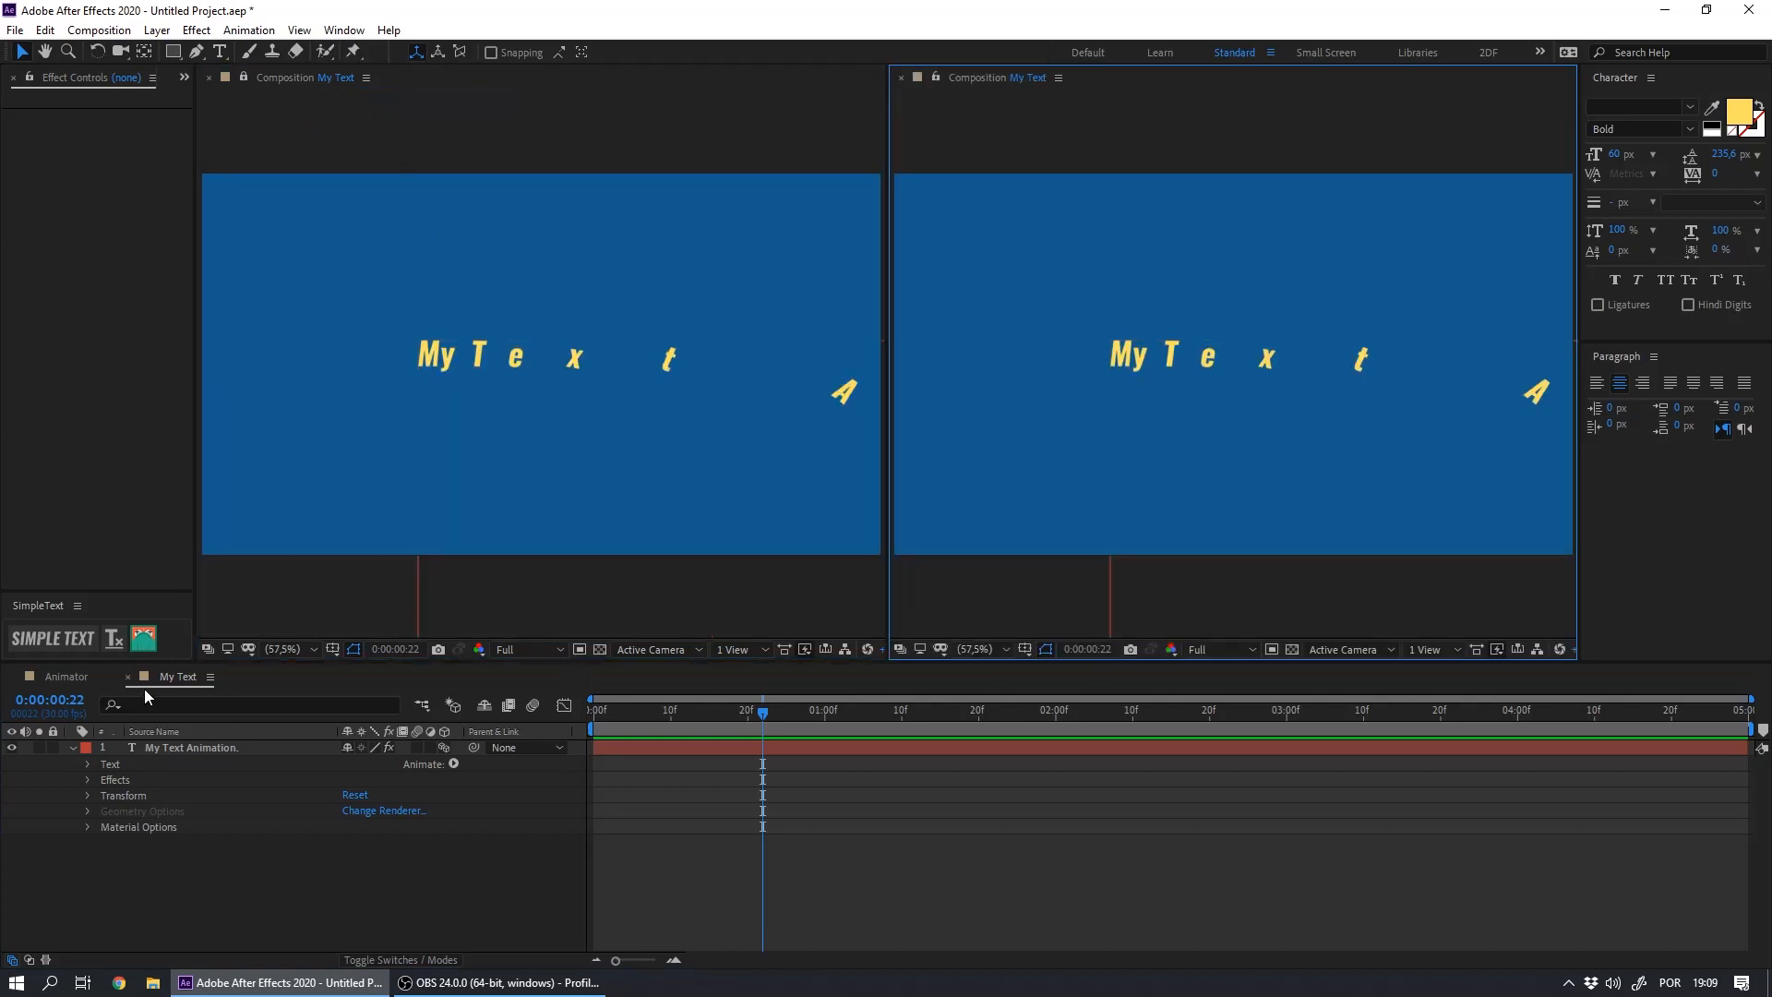
In the Animator composition, add a Position keyframe at 0:00:00:09 with the guide layer moved to about 492.6, -392.9
drag(68, 671, 169, 676)
click(749, 718)
drag(747, 711, 660, 734)
click(1165, 435)
drag(1292, 348, 1375, 245)
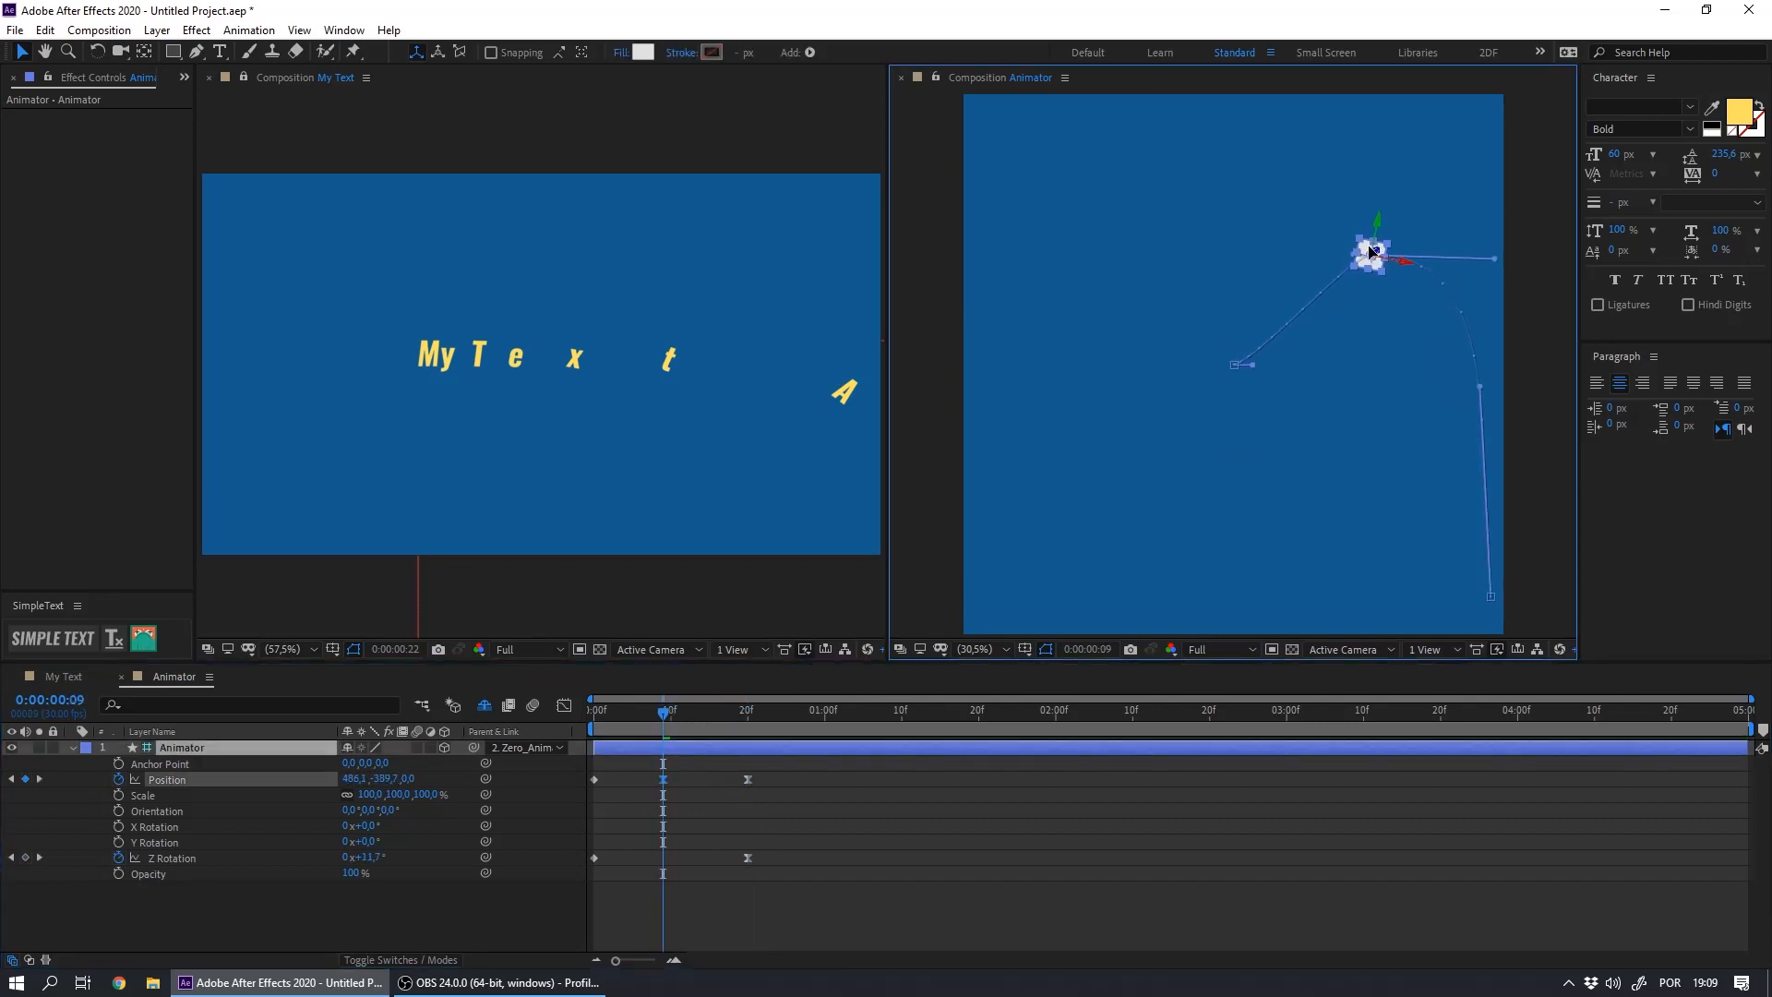
Preview the My Text animation with the reshaped motion path, then return to the Animator composition
click(672, 616)
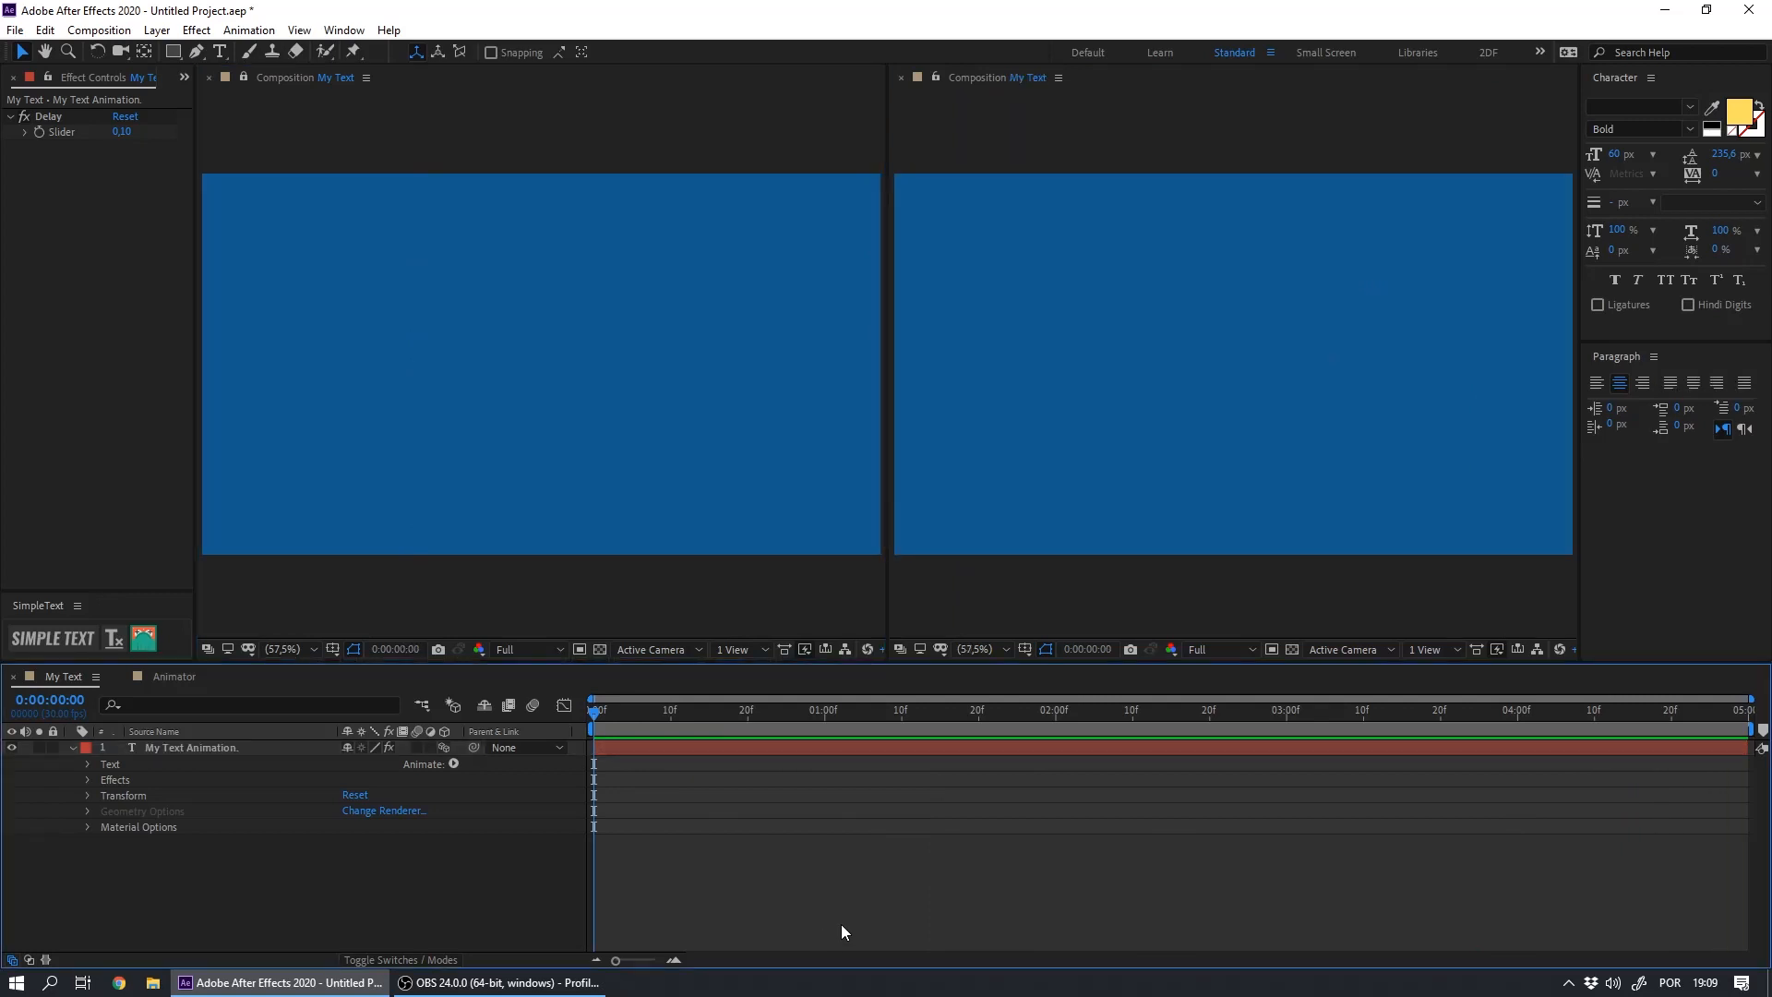
key(space)
drag(666, 719, 1172, 729)
key(space)
click(159, 674)
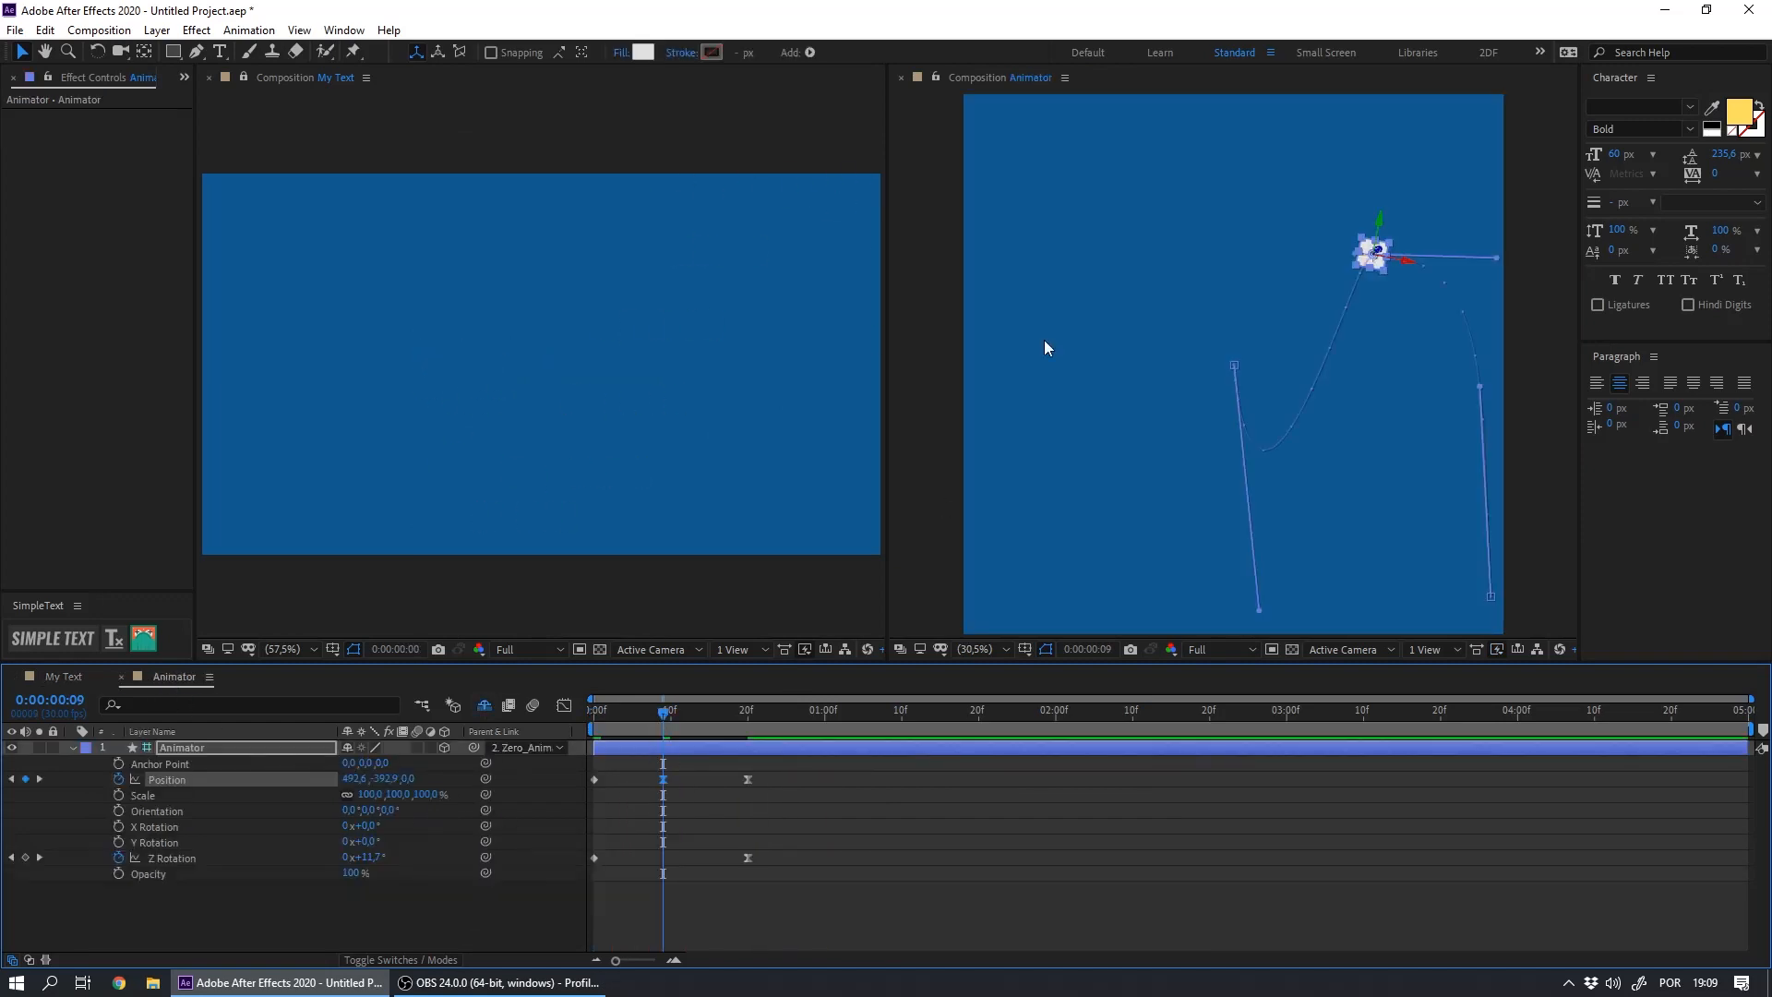